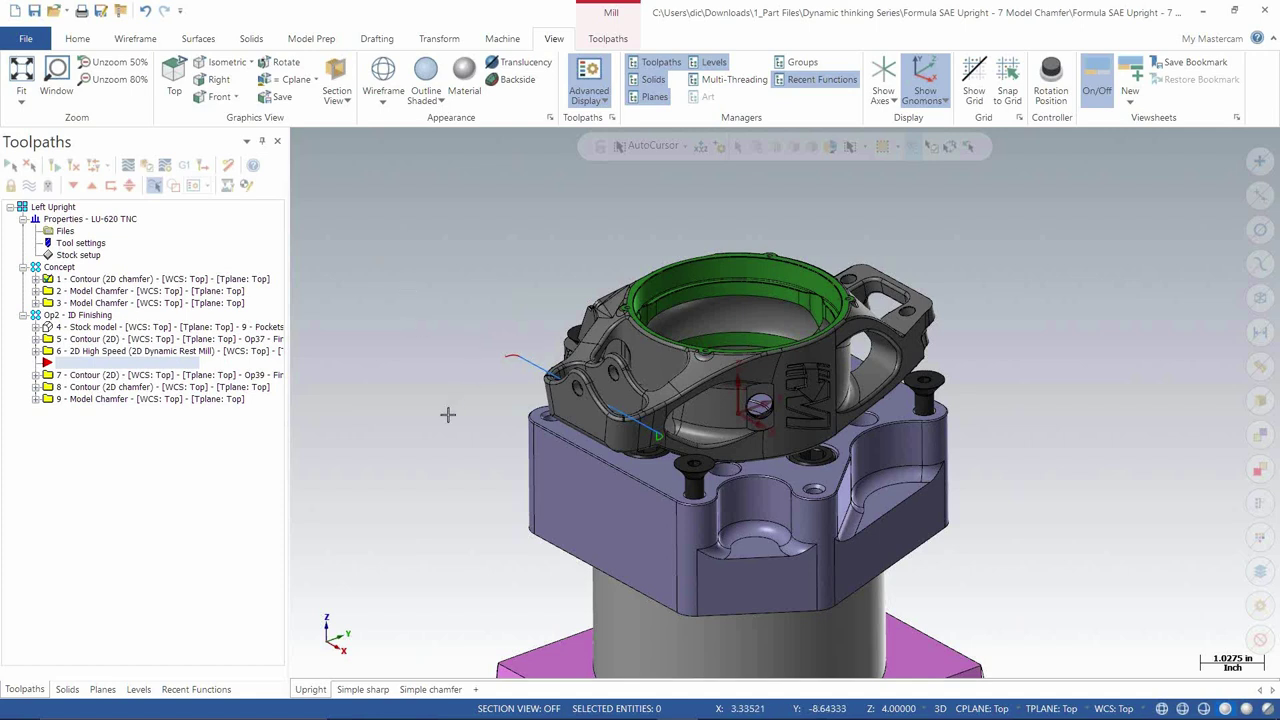
Step: Switch to the Simple sharp sheet and browse the 2D milling toolpath gallery without choosing one
{"action": "left_click", "coordinate": [360, 689]}
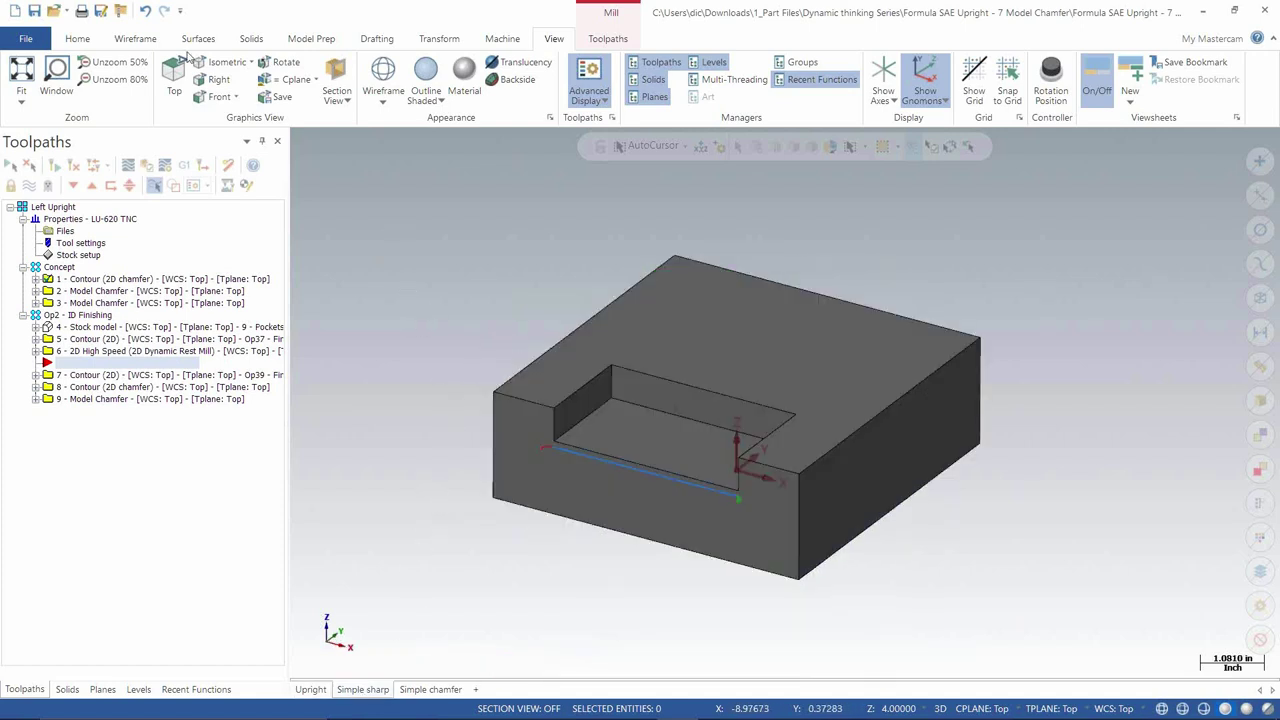
{"action": "left_click", "coordinate": [604, 40]}
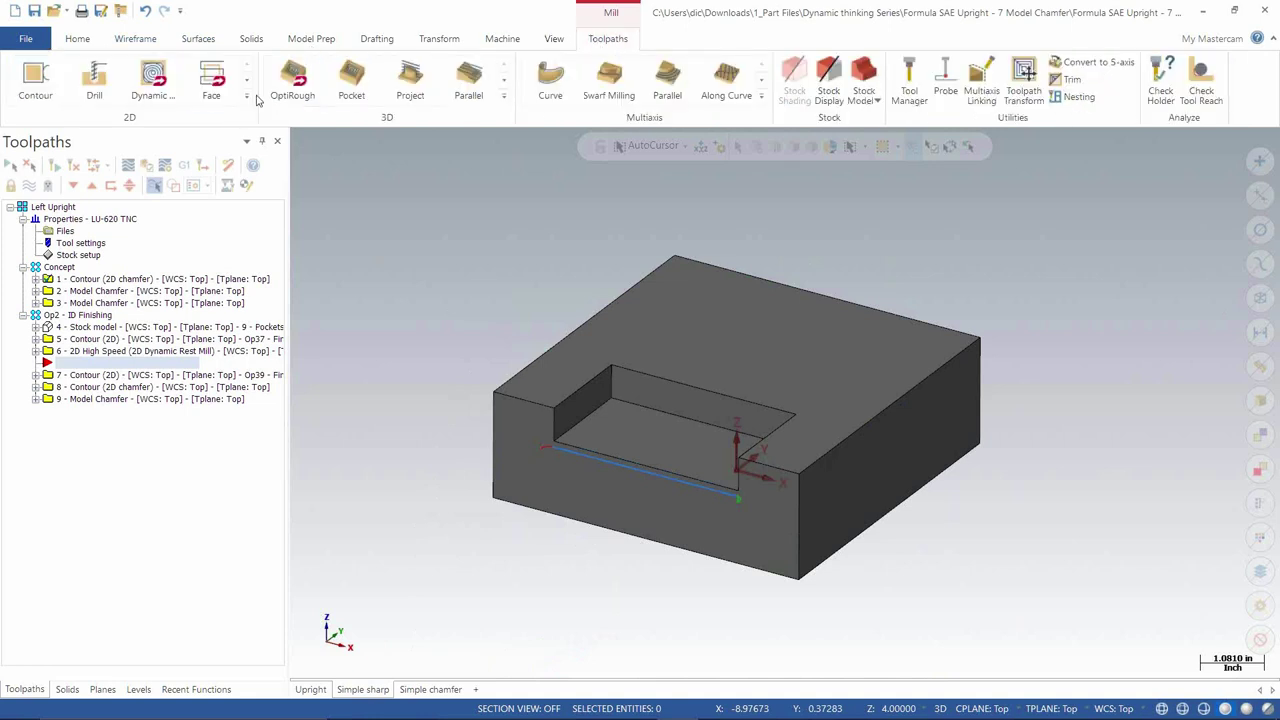
{"action": "left_click", "coordinate": [247, 97]}
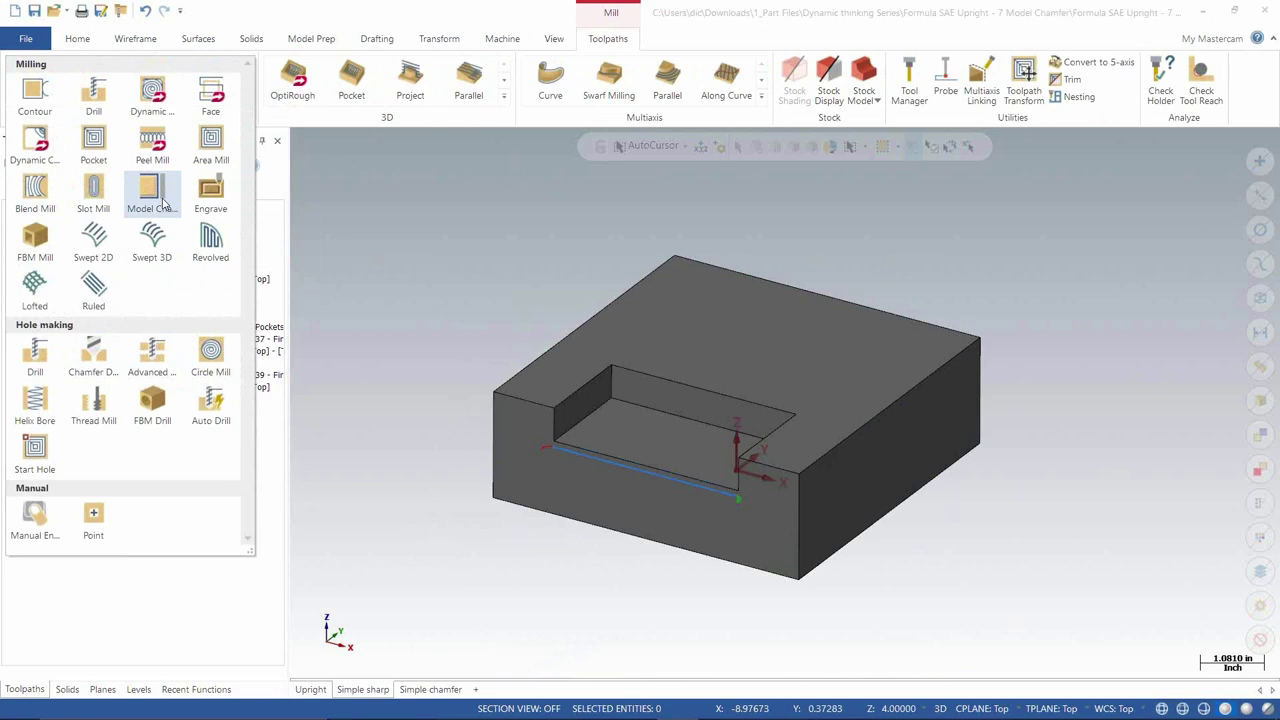
{"action": "left_click", "coordinate": [408, 343]}
Step: Zoom and rotate toward the pocket edge, then select the Contour (2D chamfer) operation
{"action": "scroll", "coordinate": [520, 430], "scroll_direction": "up", "scroll_amount": 3}
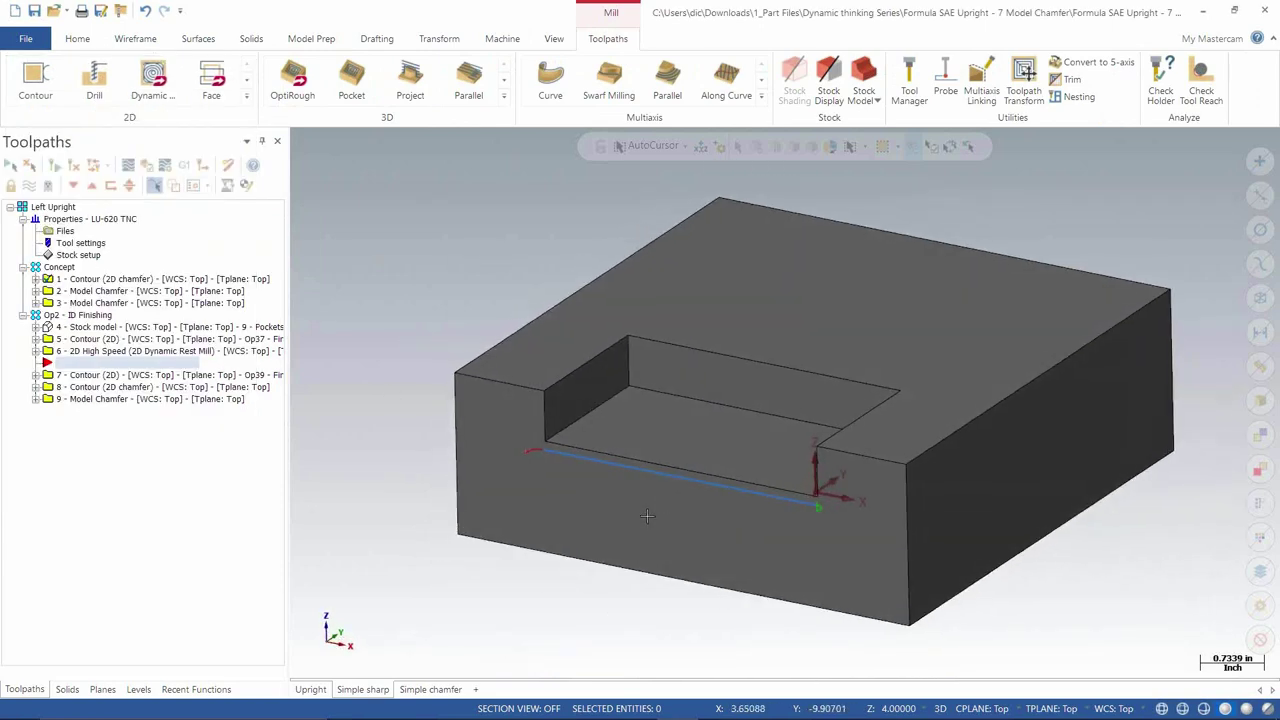
{"action": "scroll", "coordinate": [437, 433], "scroll_direction": "up", "scroll_amount": 2}
{"action": "middle_click_drag", "start_coordinate": [437, 433], "coordinate": [430, 440]}
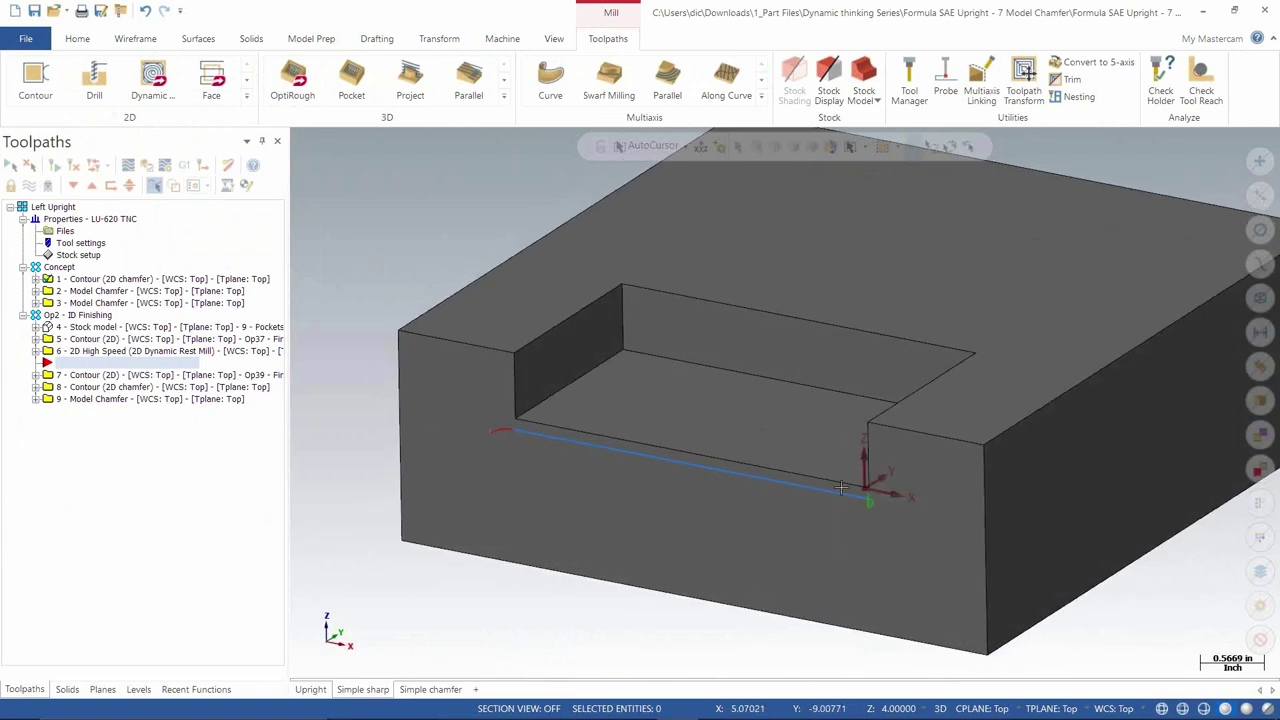
{"action": "middle_click_drag", "start_coordinate": [283, 454], "coordinate": [366, 474]}
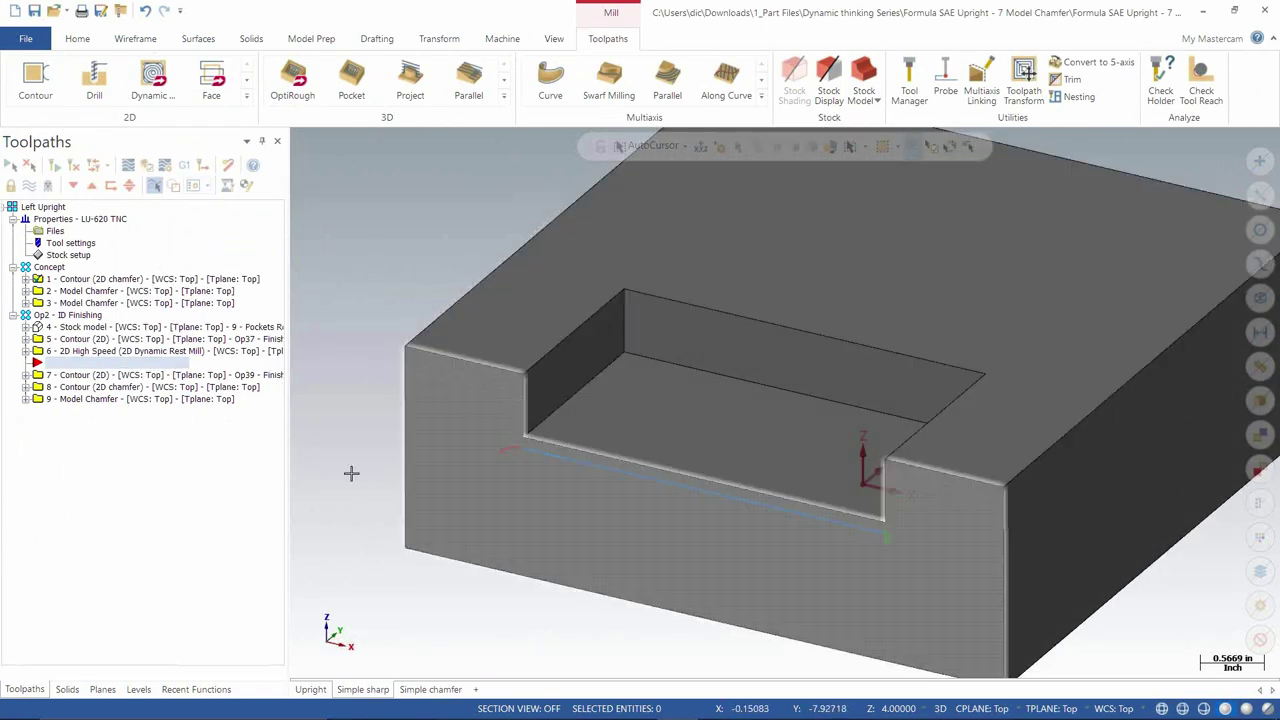
{"action": "left_click", "coordinate": [87, 284]}
Step: Expand operation 1 and review its chain in the Chain Manager without changes
{"action": "left_click", "coordinate": [26, 280]}
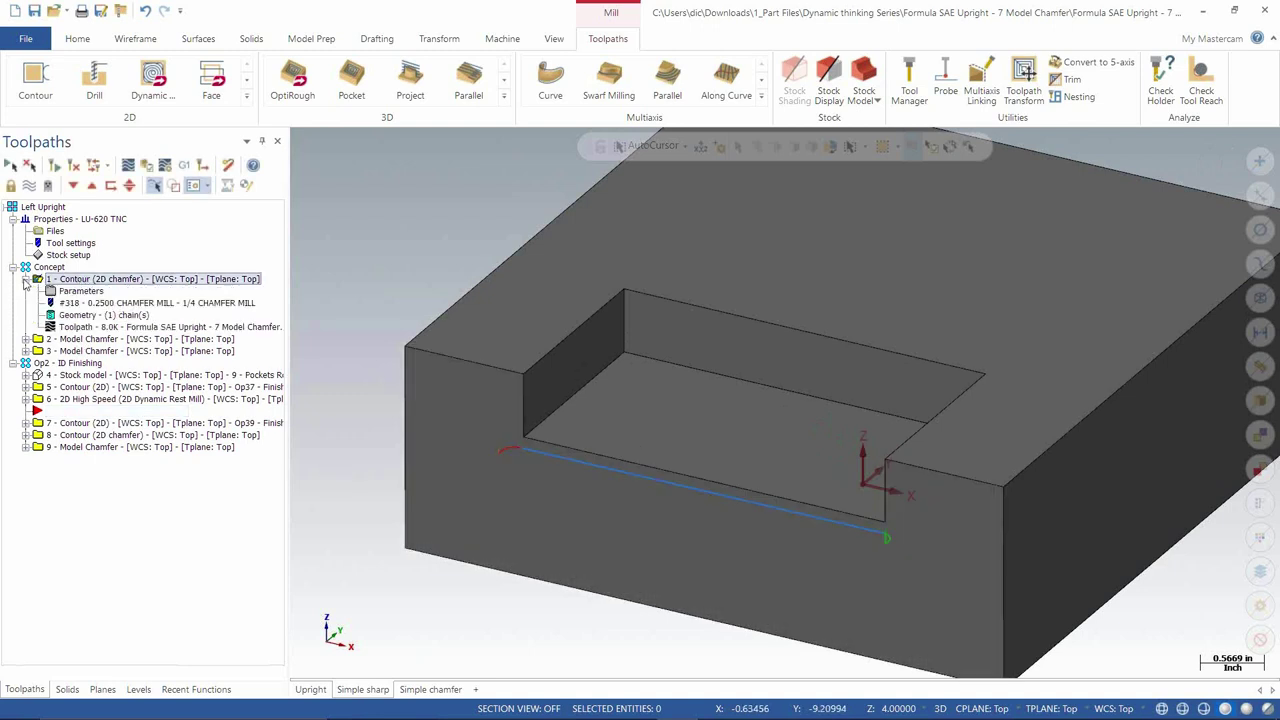
{"action": "left_click", "coordinate": [78, 327]}
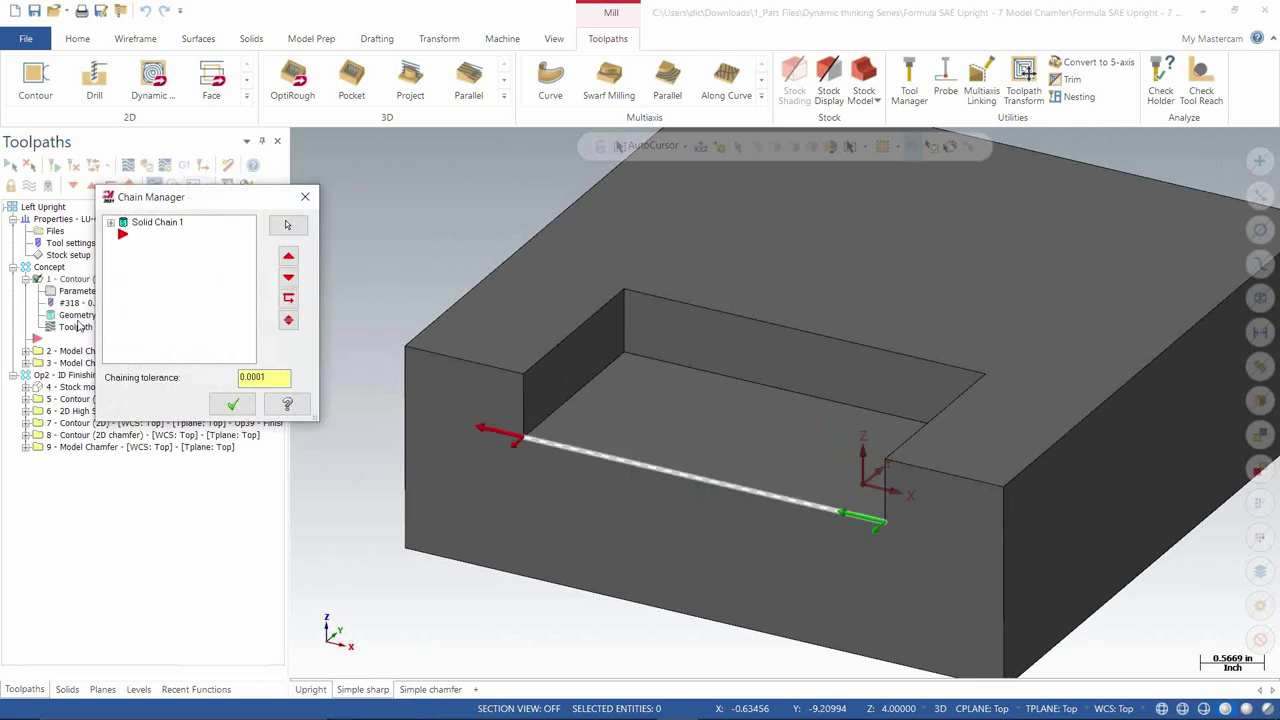
{"action": "left_click", "coordinate": [232, 404]}
Step: Check the 0.05 chamfer width, lead in/out and linking parameters, then accept them
{"action": "left_click", "coordinate": [82, 291]}
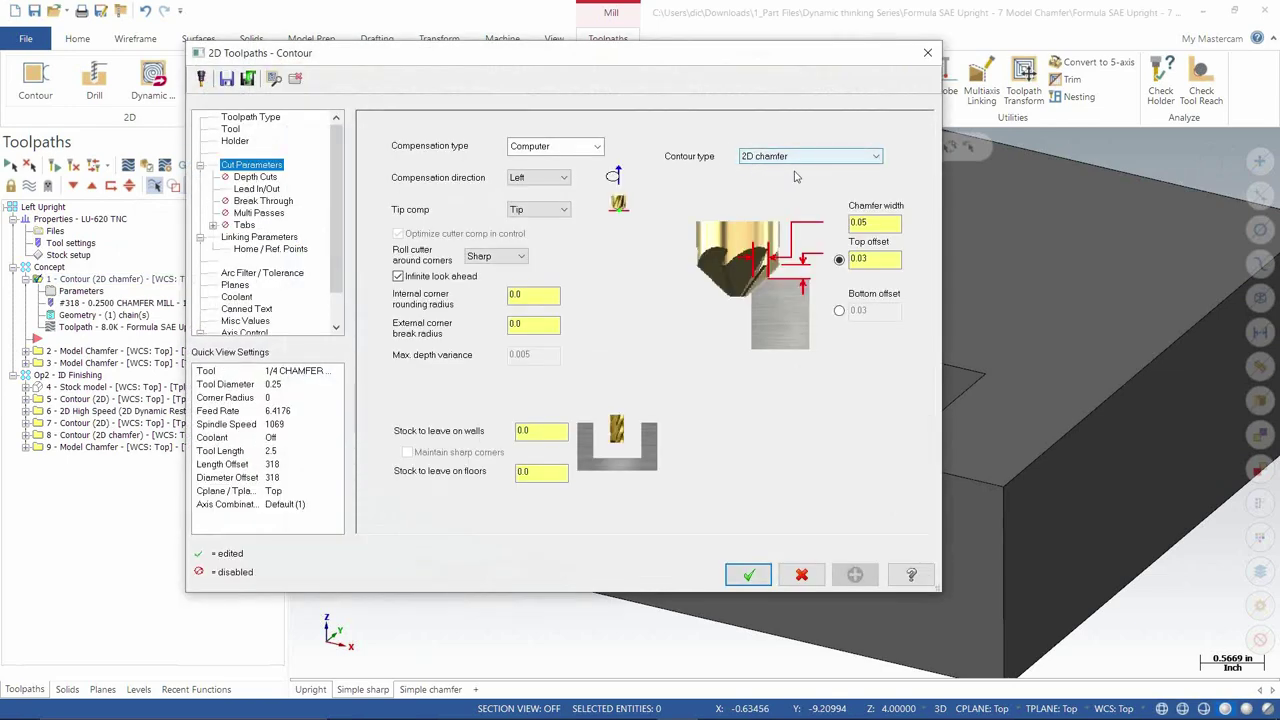
{"action": "left_click_drag", "start_coordinate": [877, 225], "coordinate": [804, 229]}
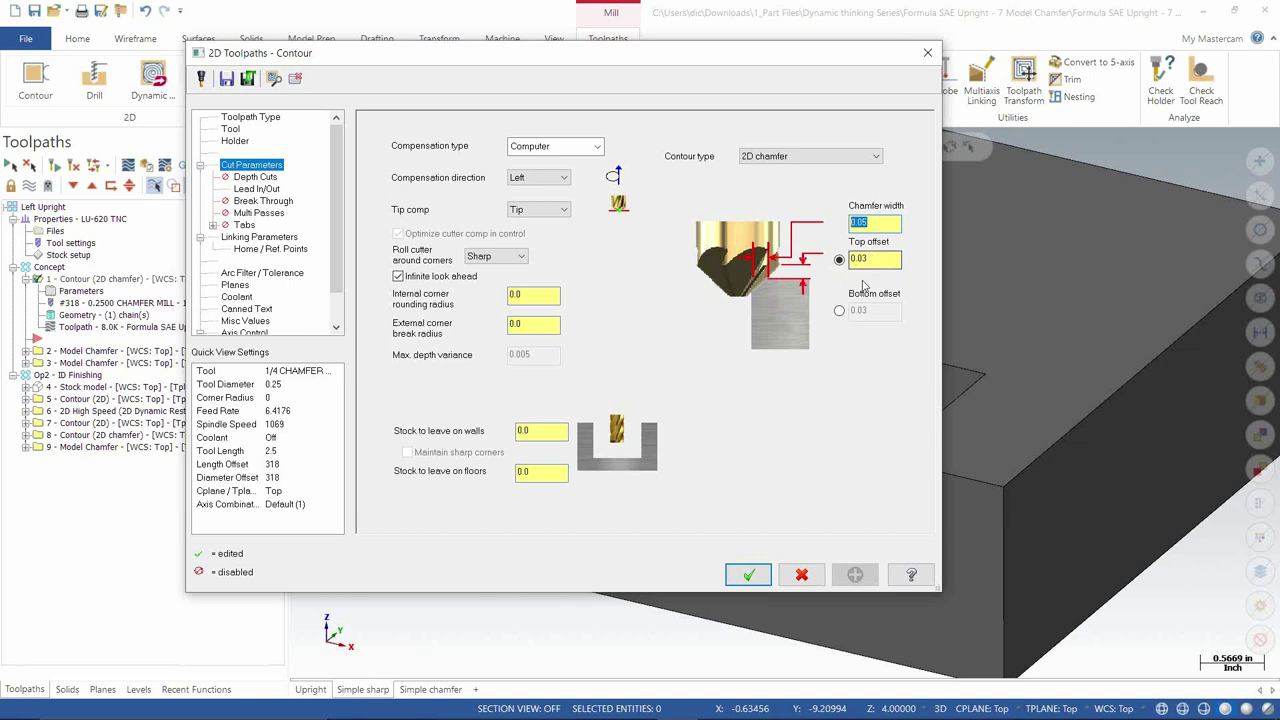
{"action": "left_click", "coordinate": [257, 189]}
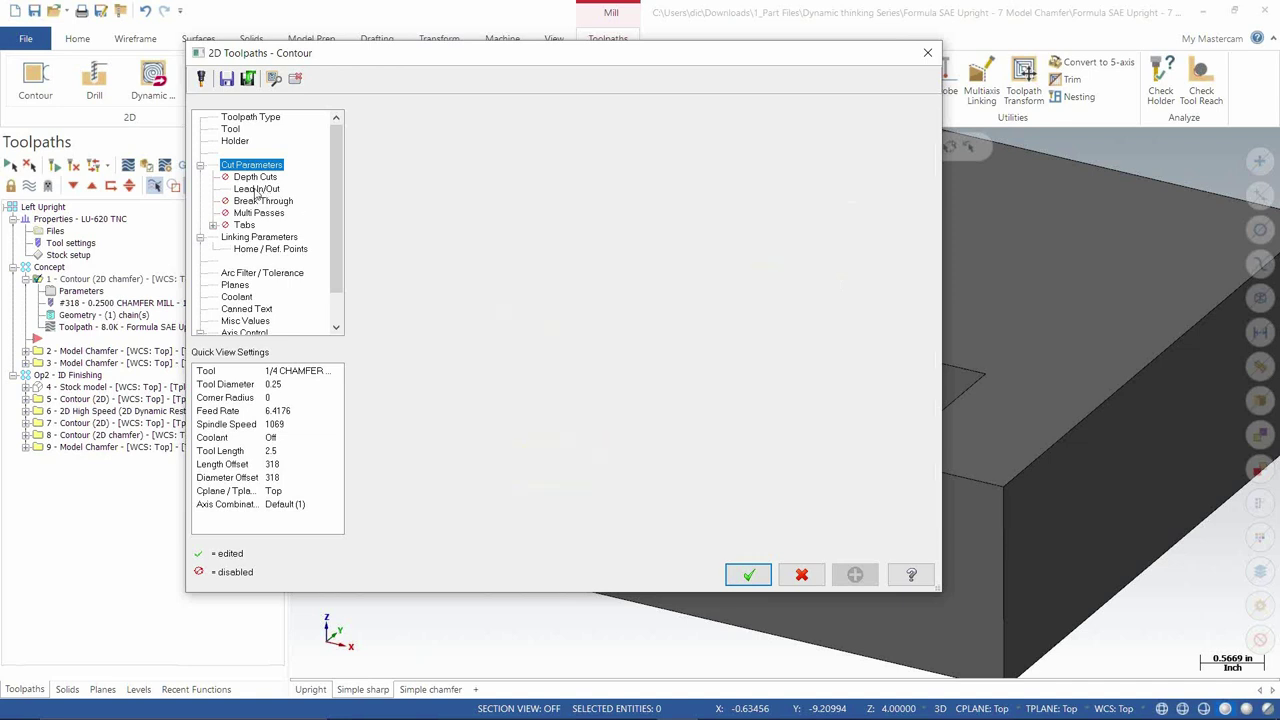
{"action": "left_click", "coordinate": [243, 240]}
{"action": "left_click", "coordinate": [682, 430]}
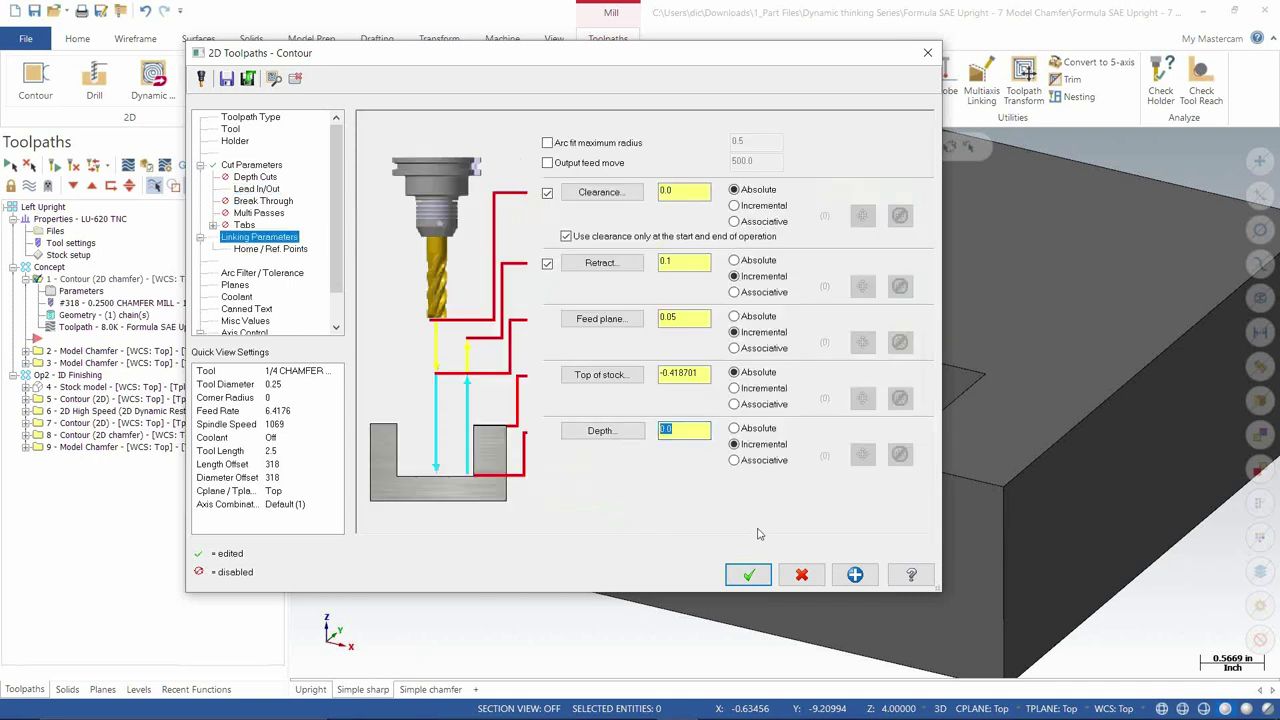
{"action": "left_click", "coordinate": [748, 574]}
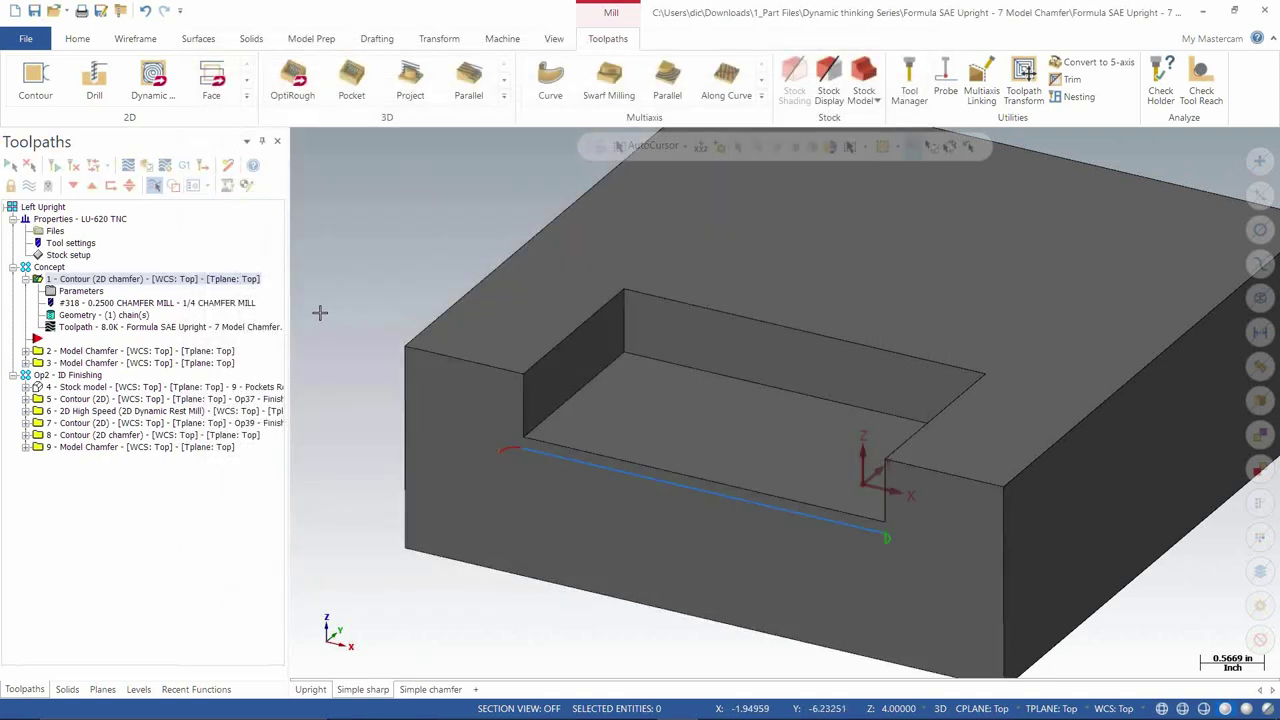
Step: Play back the chamfer toolpath and inspect its end point from Top and angled views
{"action": "left_click", "coordinate": [128, 165]}
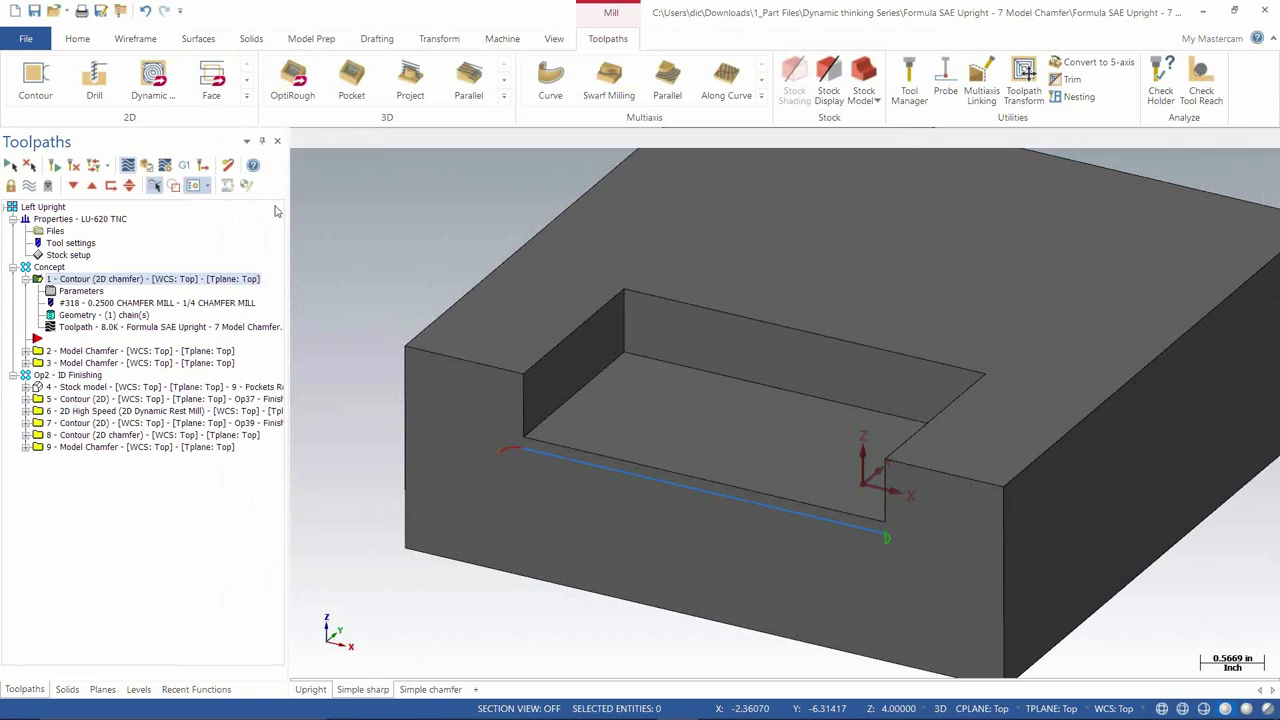
{"action": "left_click", "coordinate": [345, 224]}
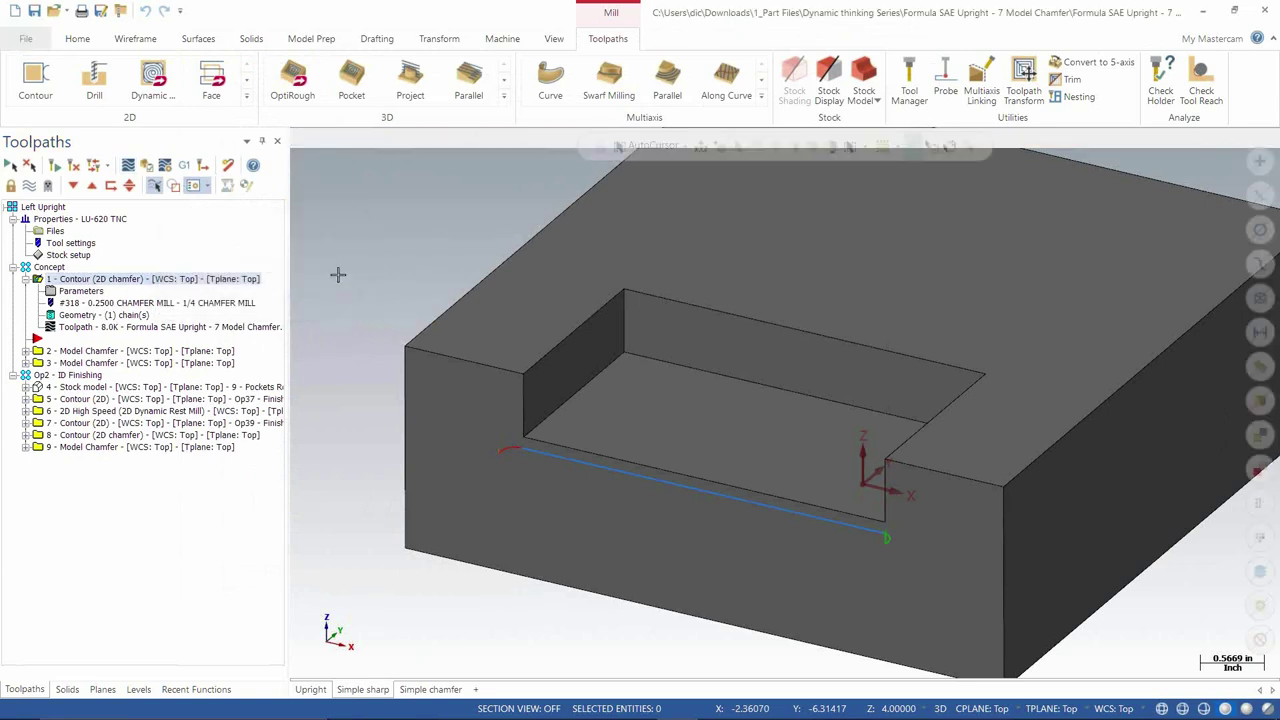
{"action": "left_click", "coordinate": [77, 38]}
{"action": "left_click", "coordinate": [752, 82]}
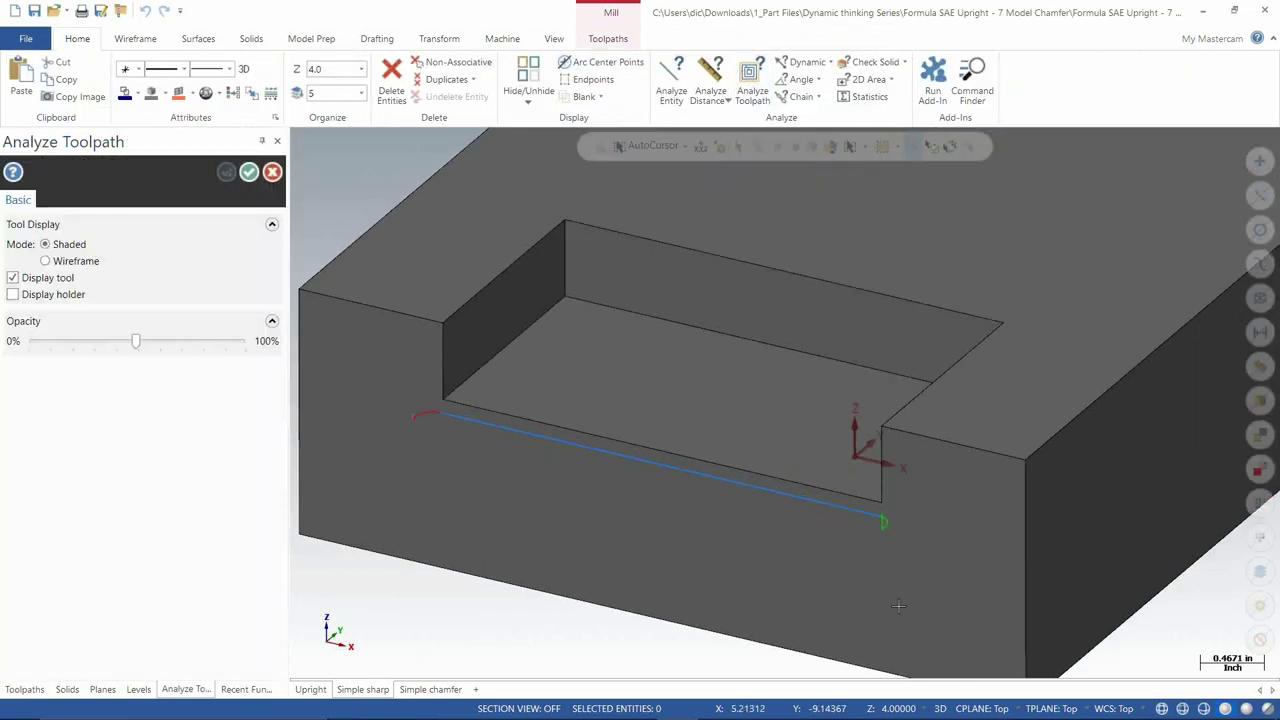
{"action": "scroll", "coordinate": [870, 490], "scroll_direction": "up", "scroll_amount": 3}
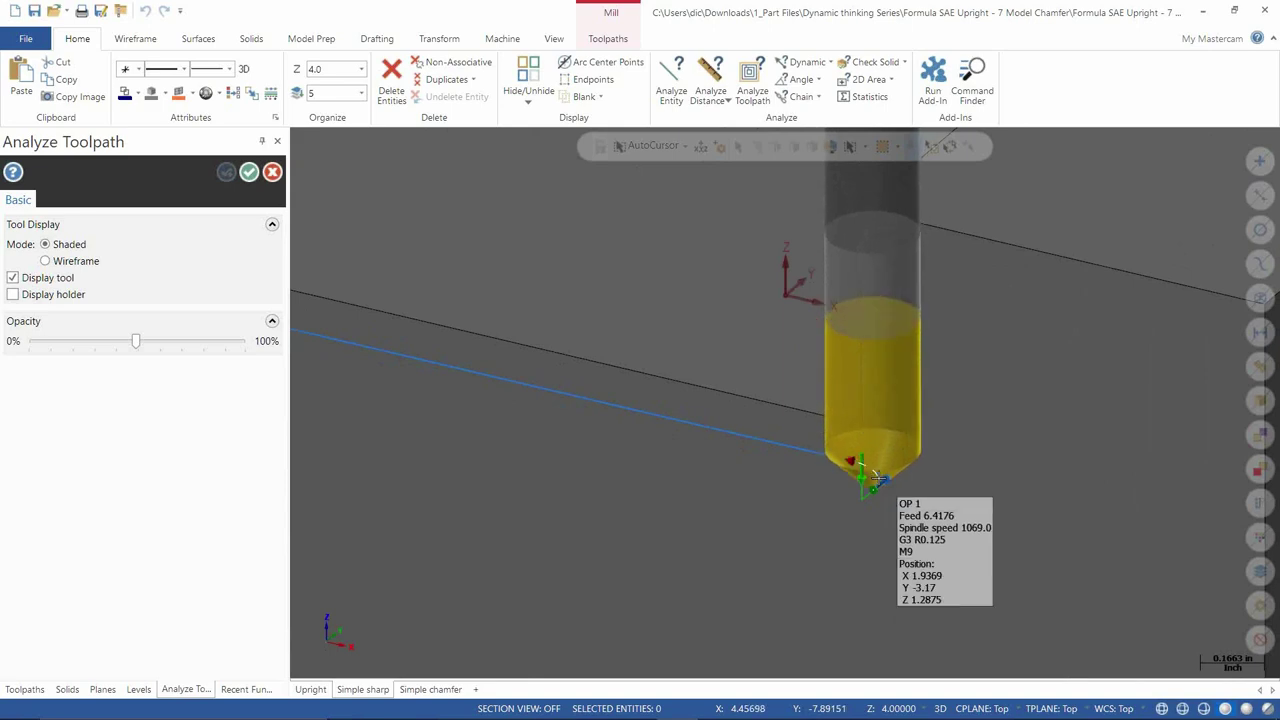
{"action": "right_click", "coordinate": [952, 320]}
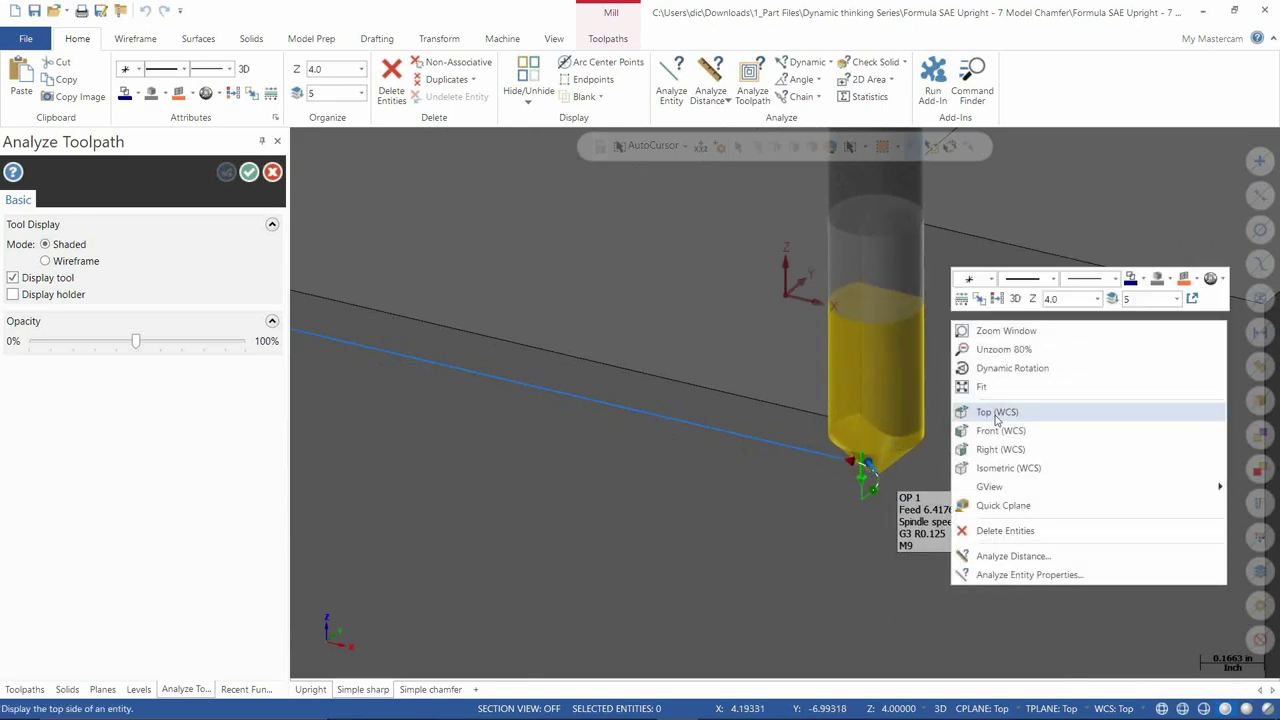
{"action": "left_click", "coordinate": [994, 410]}
{"action": "scroll", "coordinate": [840, 519], "scroll_direction": "up", "scroll_amount": 5}
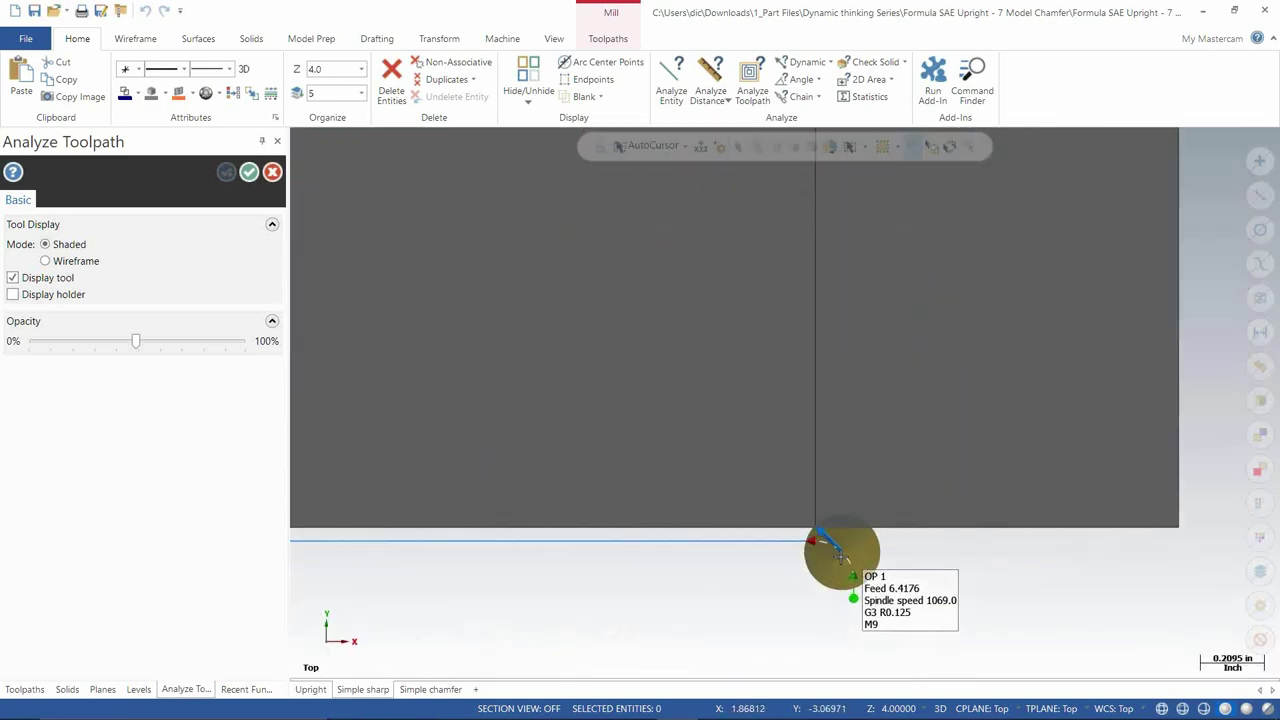
{"action": "middle_click_drag", "start_coordinate": [876, 526], "coordinate": [790, 395]}
Step: Exit the toolpath analysis, zoom out, and reopen the contour's Lead In/Out parameters
{"action": "key", "text": "Escape"}
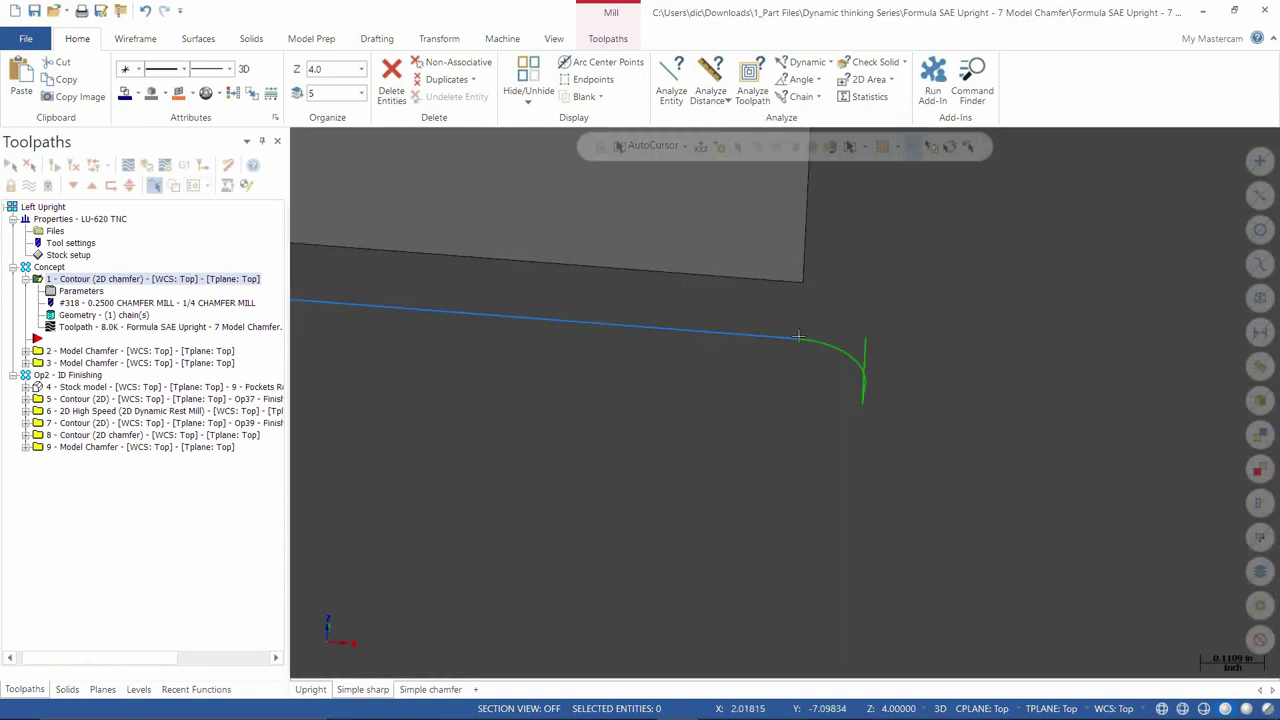
{"action": "scroll", "coordinate": [1010, 450], "scroll_direction": "down", "scroll_amount": 5}
{"action": "scroll", "coordinate": [1041, 406], "scroll_direction": "down", "scroll_amount": 5}
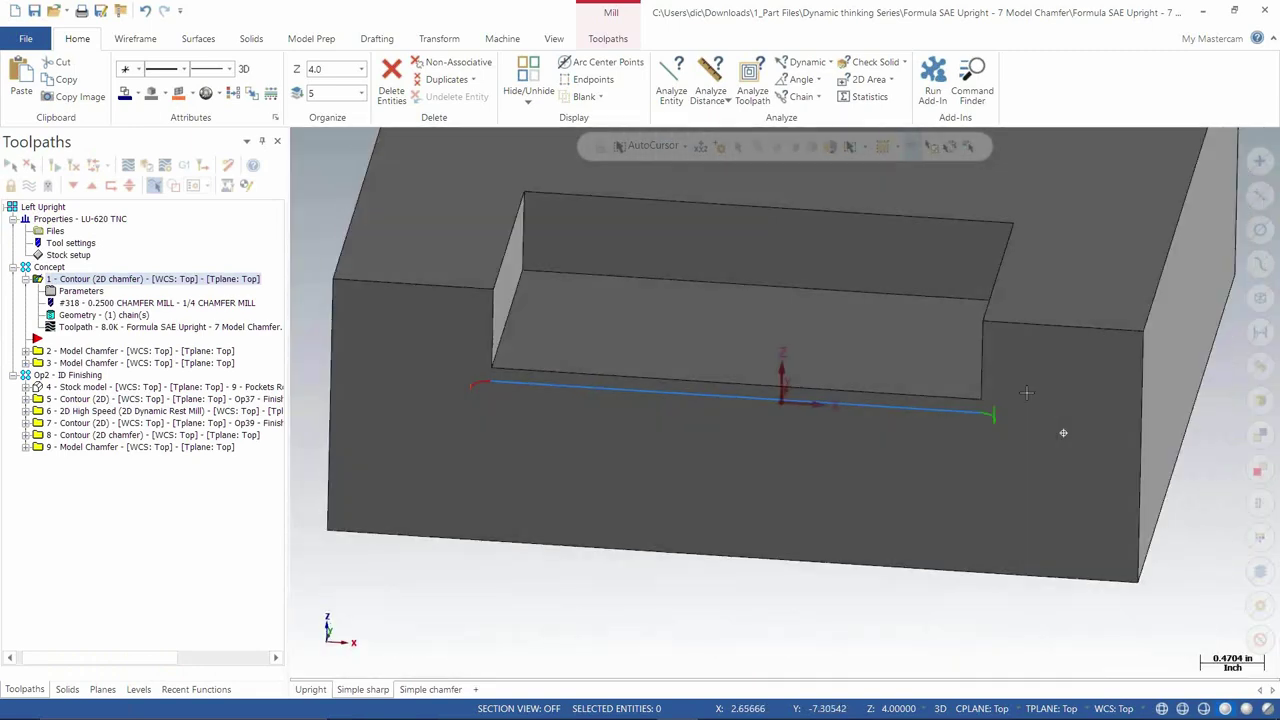
{"action": "left_click", "coordinate": [80, 291]}
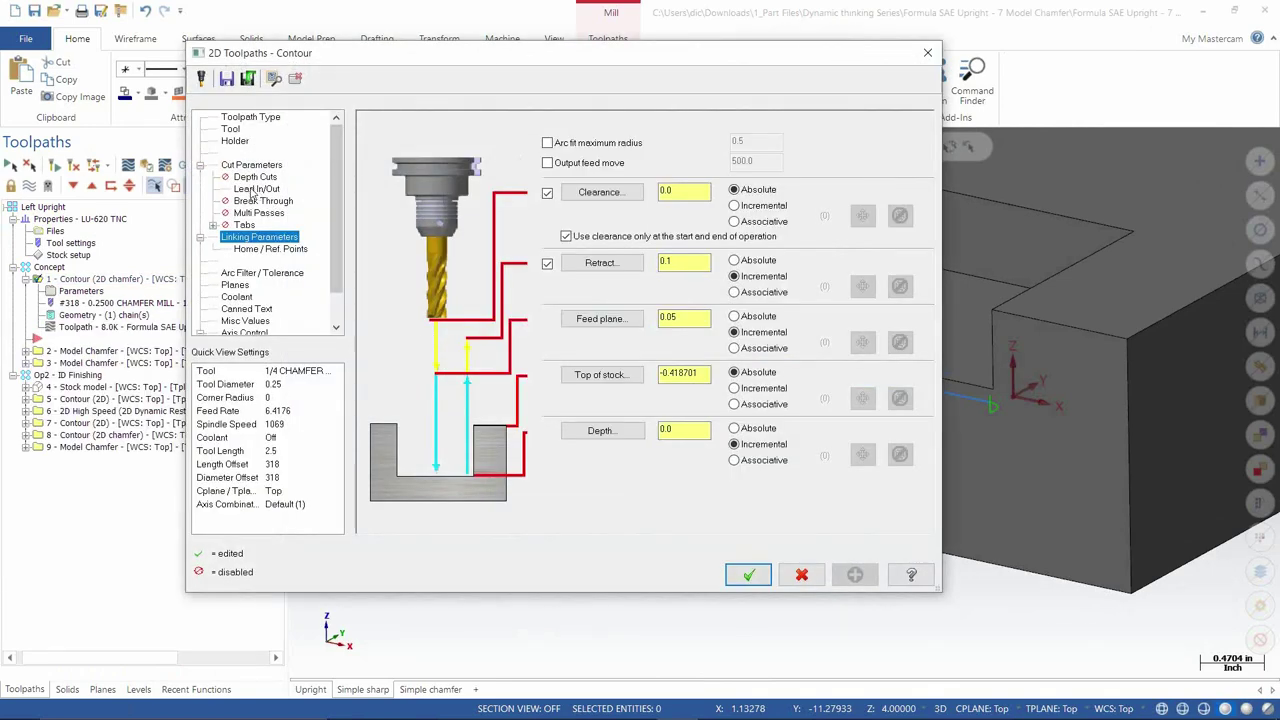
{"action": "left_click", "coordinate": [255, 189]}
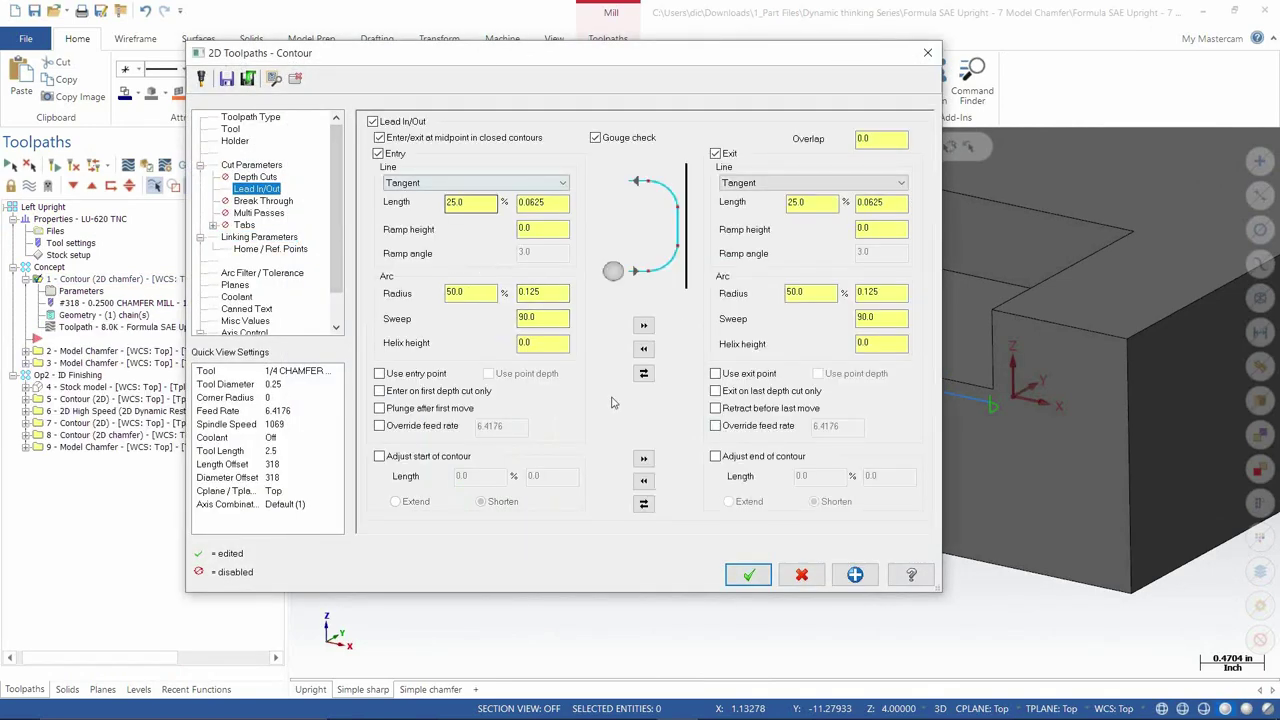
Step: Enable Adjust start and end of contour, each set to Shorten by 0.3 (120%), and accept
{"action": "left_click", "coordinate": [390, 458]}
{"action": "left_click", "coordinate": [715, 457]}
{"action": "double_click", "coordinate": [534, 476]}
{"action": "key", "text": "BackSpace"}
{"action": "type", "text": ".3"}
{"action": "key", "text": "Tab"}
{"action": "left_click", "coordinate": [643, 458]}
{"action": "left_click", "coordinate": [805, 477]}
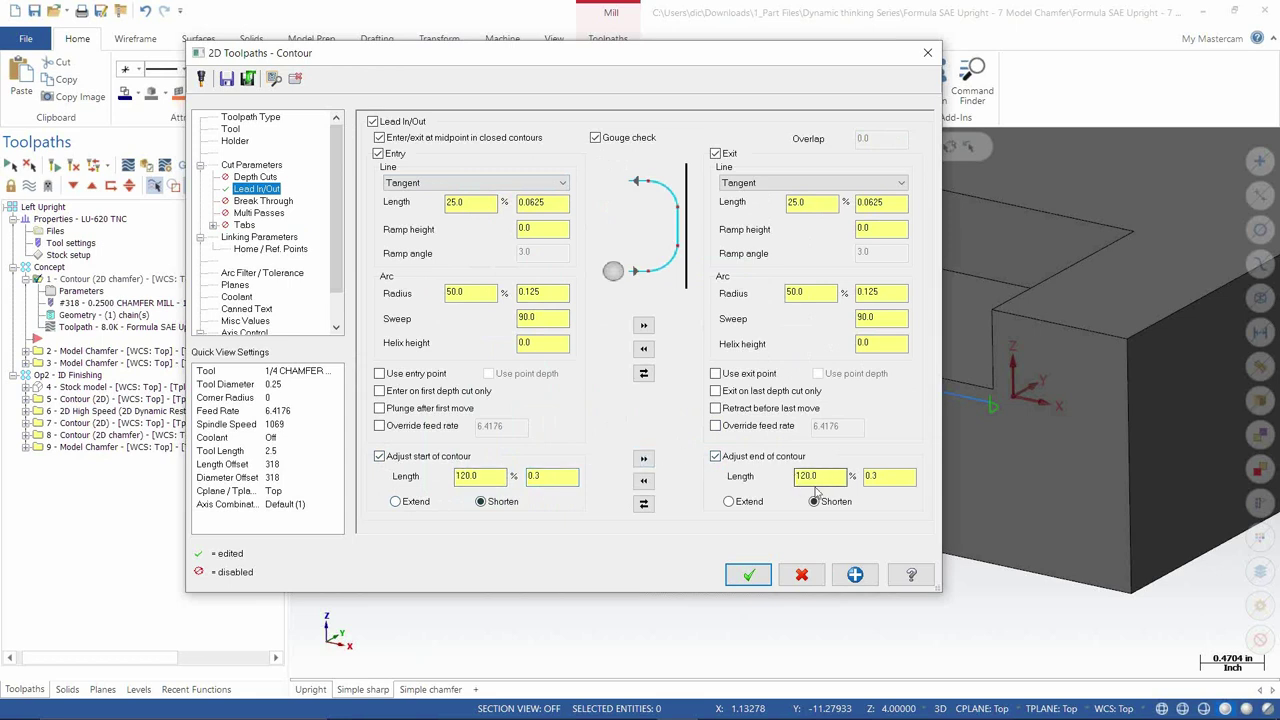
{"action": "left_click", "coordinate": [745, 578]}
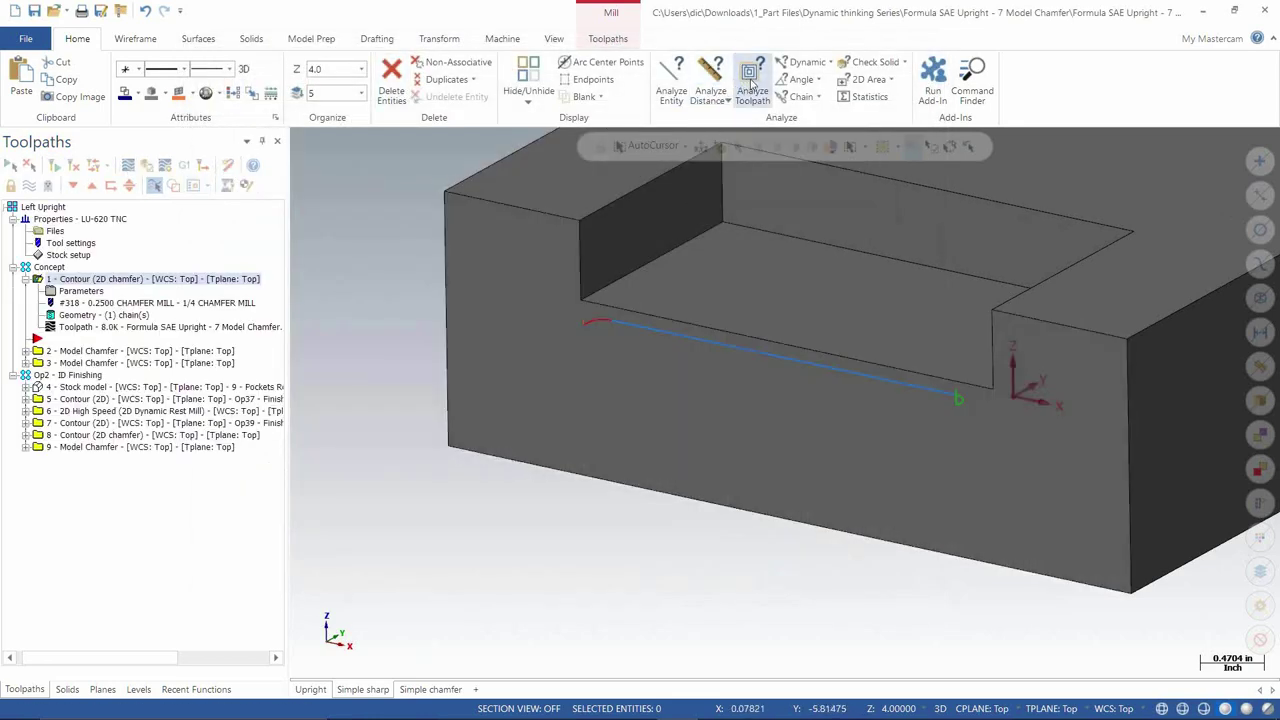
{"action": "left_click", "coordinate": [752, 84]}
{"action": "scroll", "coordinate": [940, 390], "scroll_direction": "up", "scroll_amount": 5}
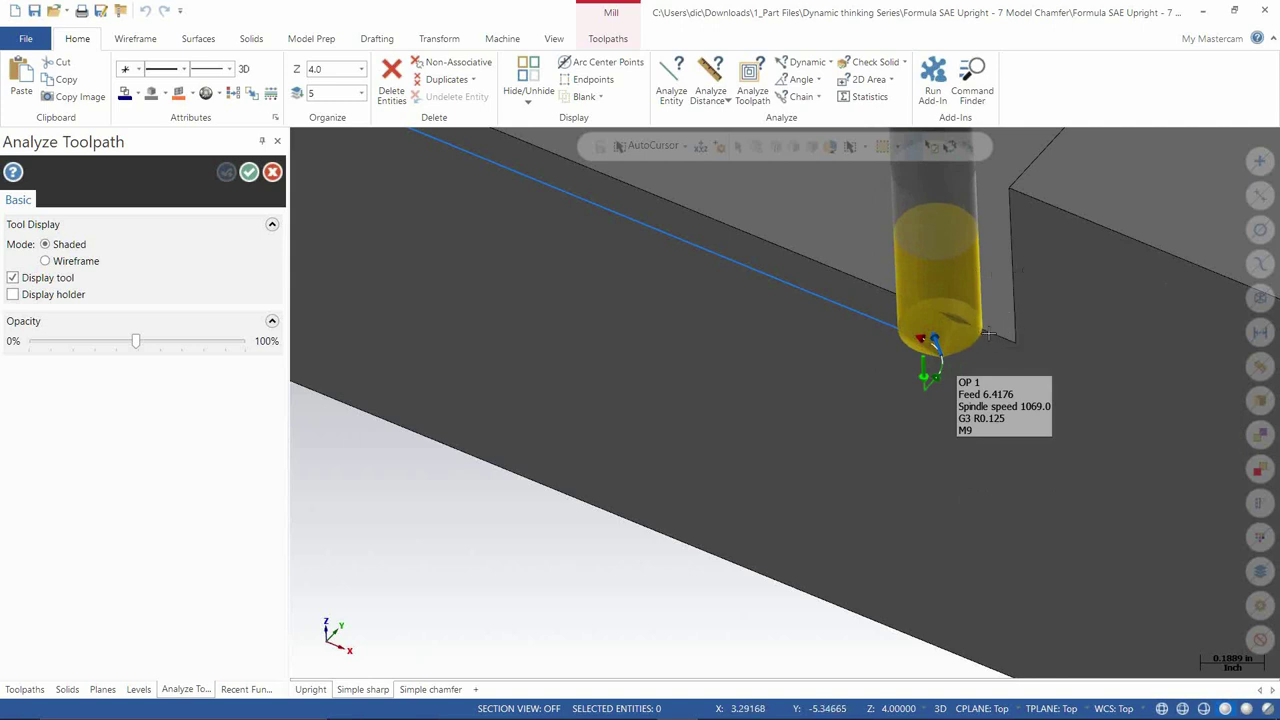
{"action": "scroll", "coordinate": [960, 436], "scroll_direction": "down", "scroll_amount": 5}
{"action": "middle_click_drag", "start_coordinate": [907, 424], "coordinate": [823, 451]}
{"action": "scroll", "coordinate": [605, 482], "scroll_direction": "down", "scroll_amount": 5}
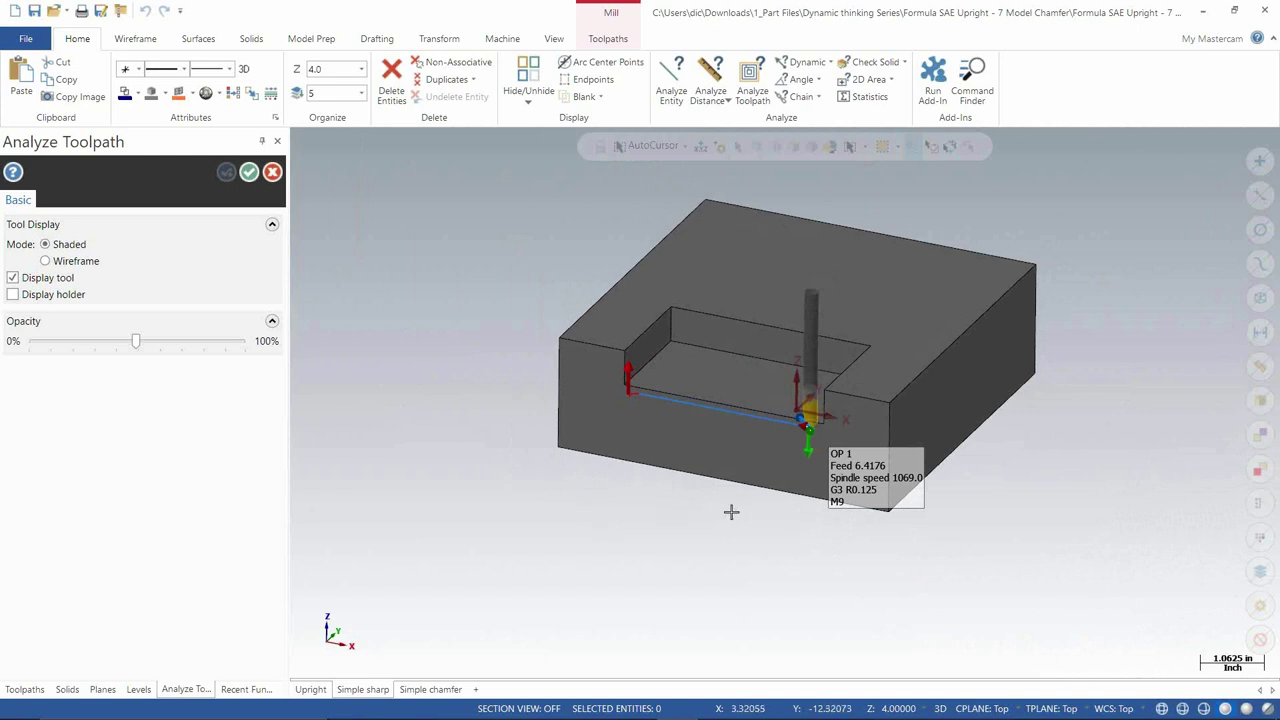
{"action": "scroll", "coordinate": [866, 539], "scroll_direction": "up", "scroll_amount": 1}
{"action": "key", "text": "Escape"}
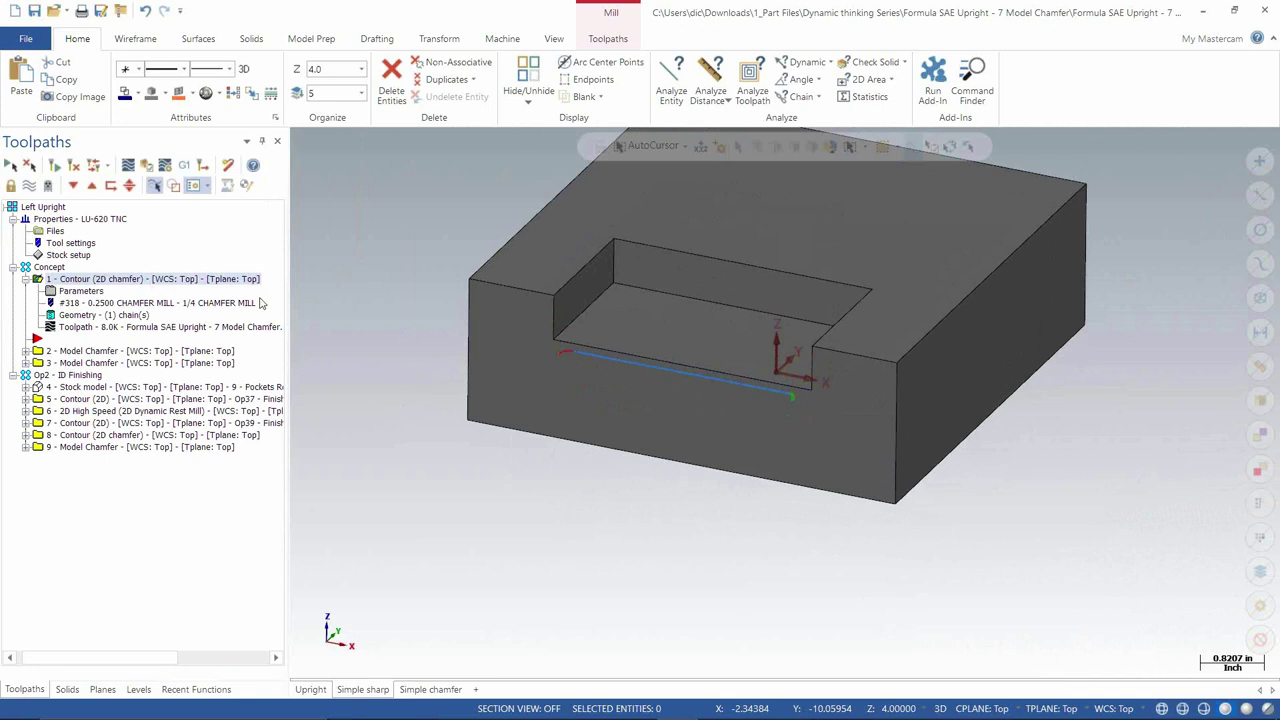
Step: Read OP 1's feed, spindle speed and move info along the path in Analyze Toolpath, then close it
{"action": "scroll", "coordinate": [620, 598], "scroll_direction": "down", "scroll_amount": 1}
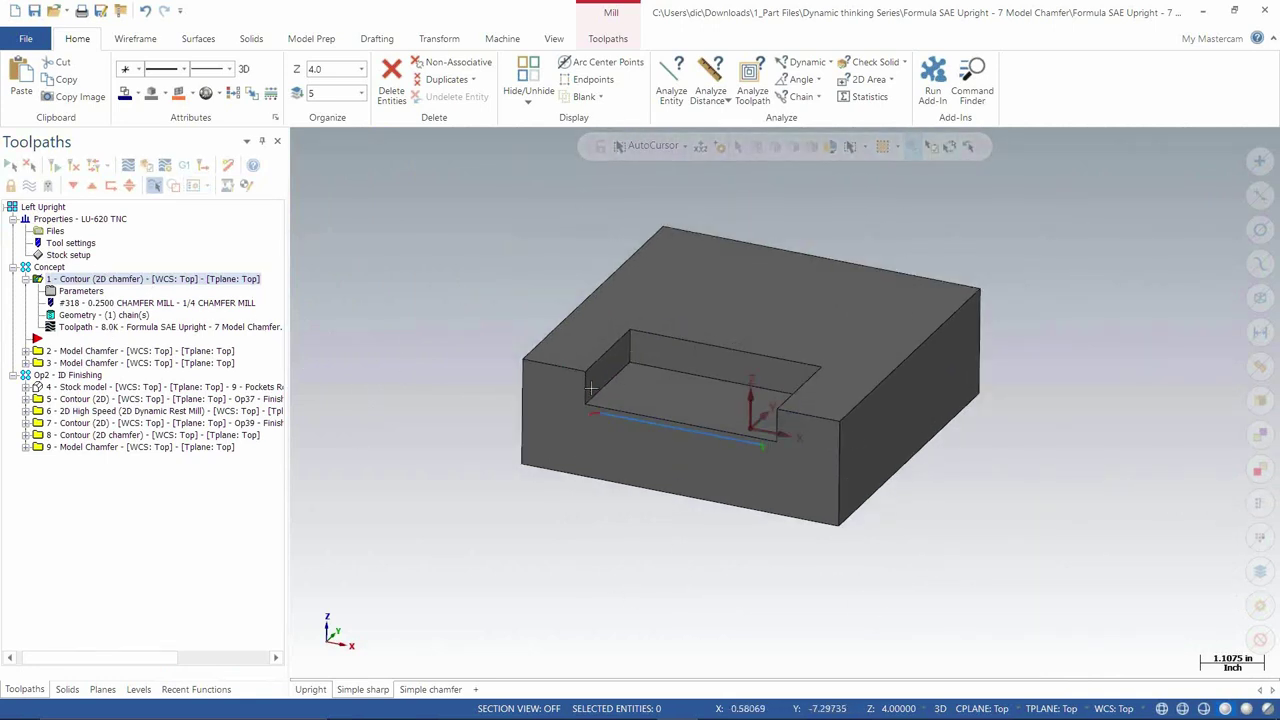
{"action": "left_click", "coordinate": [750, 82]}
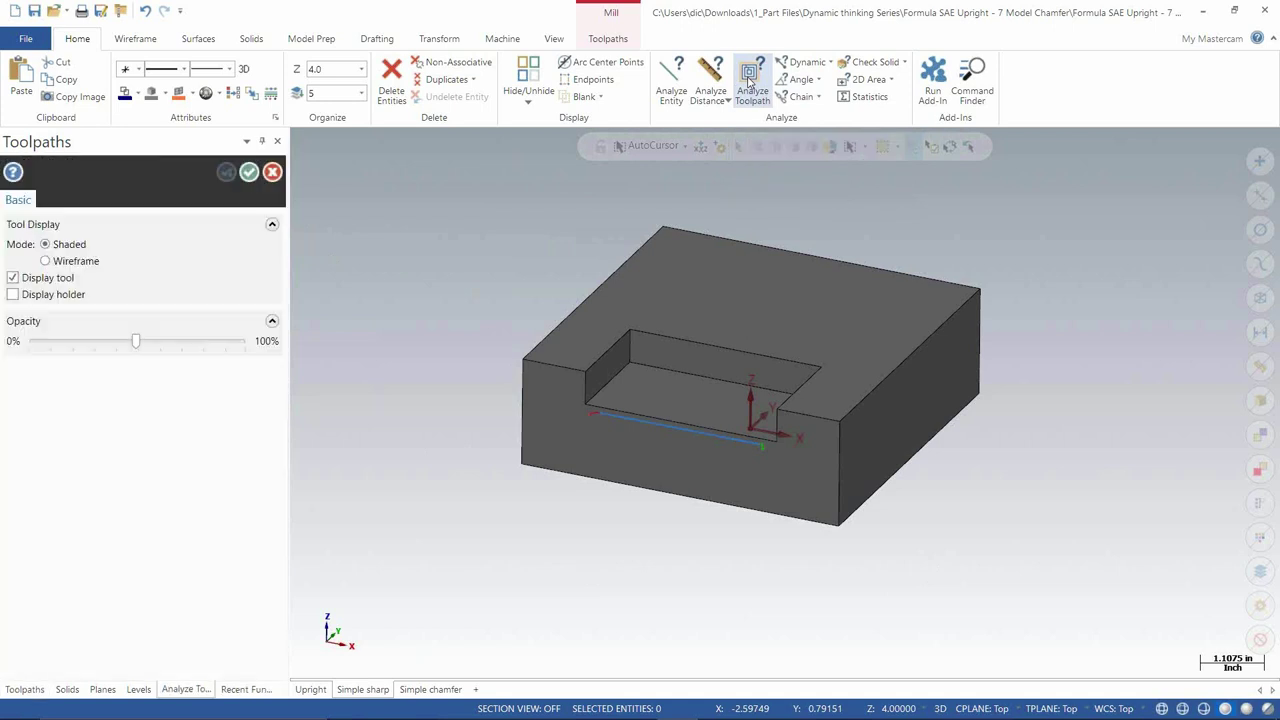
{"action": "scroll", "coordinate": [440, 335], "scroll_direction": "up", "scroll_amount": 1}
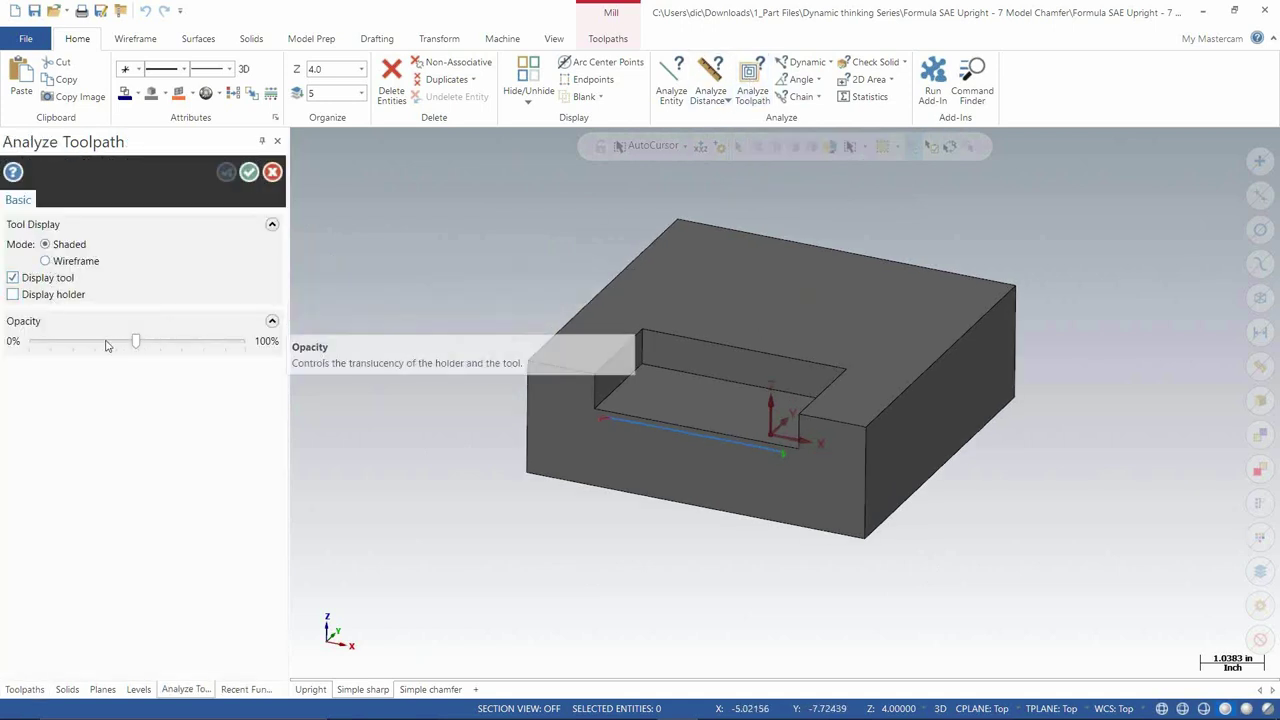
{"action": "mouse_move", "coordinate": [729, 437]}
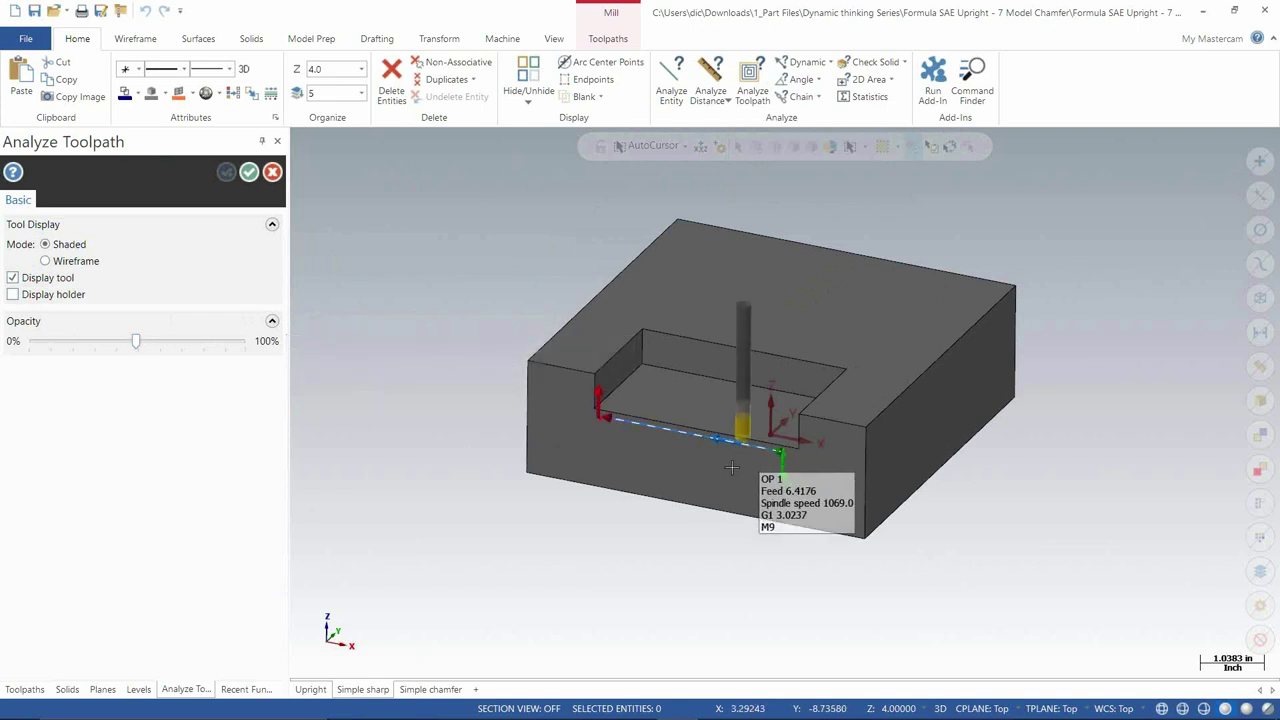
{"action": "scroll", "coordinate": [700, 400], "scroll_direction": "up", "scroll_amount": 4}
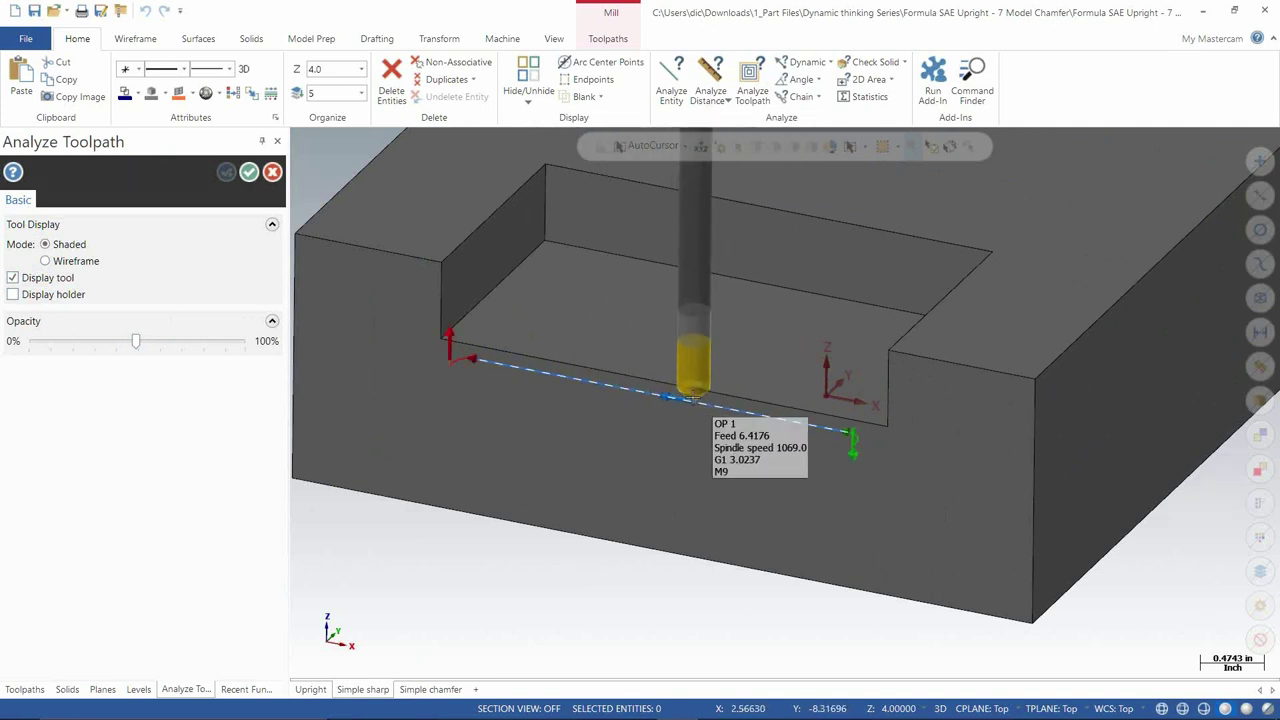
{"action": "scroll", "coordinate": [561, 559], "scroll_direction": "up", "scroll_amount": 2}
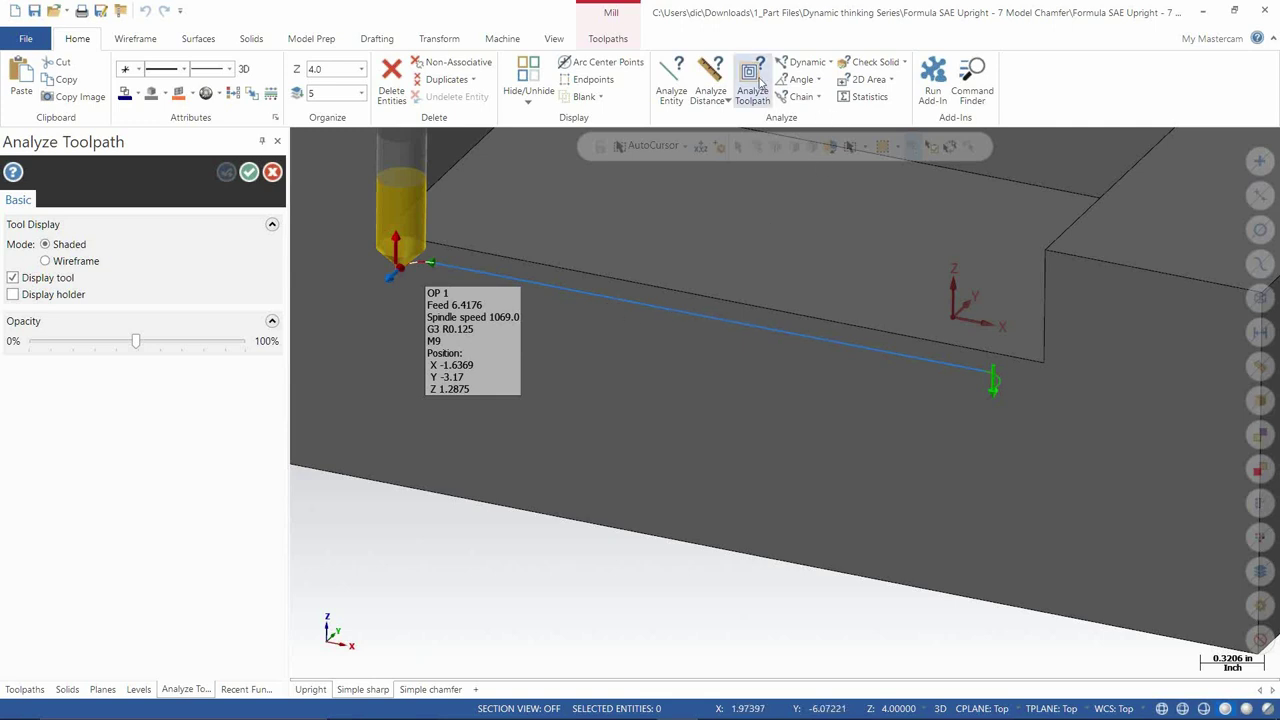
{"action": "left_click", "coordinate": [273, 173]}
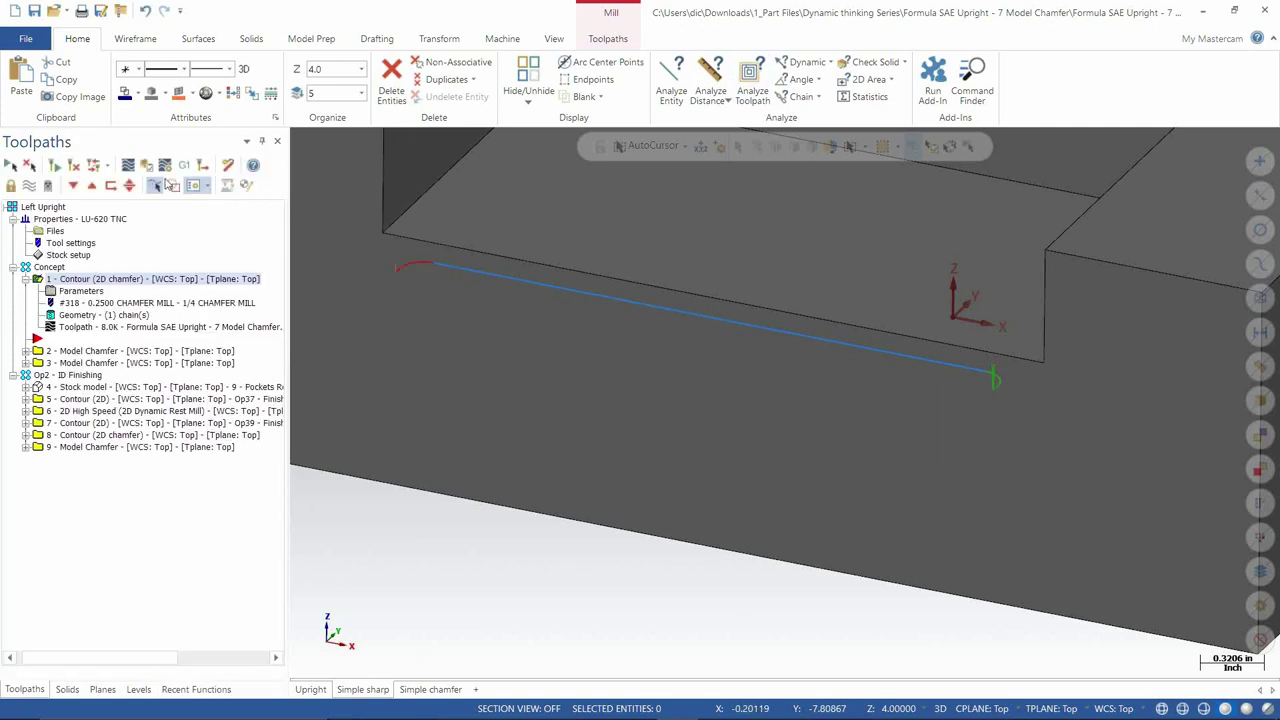
Step: Replay the chamfer toolpath in Backplot, then briefly re-inspect it in Analyze Toolpath
{"action": "left_click", "coordinate": [156, 185]}
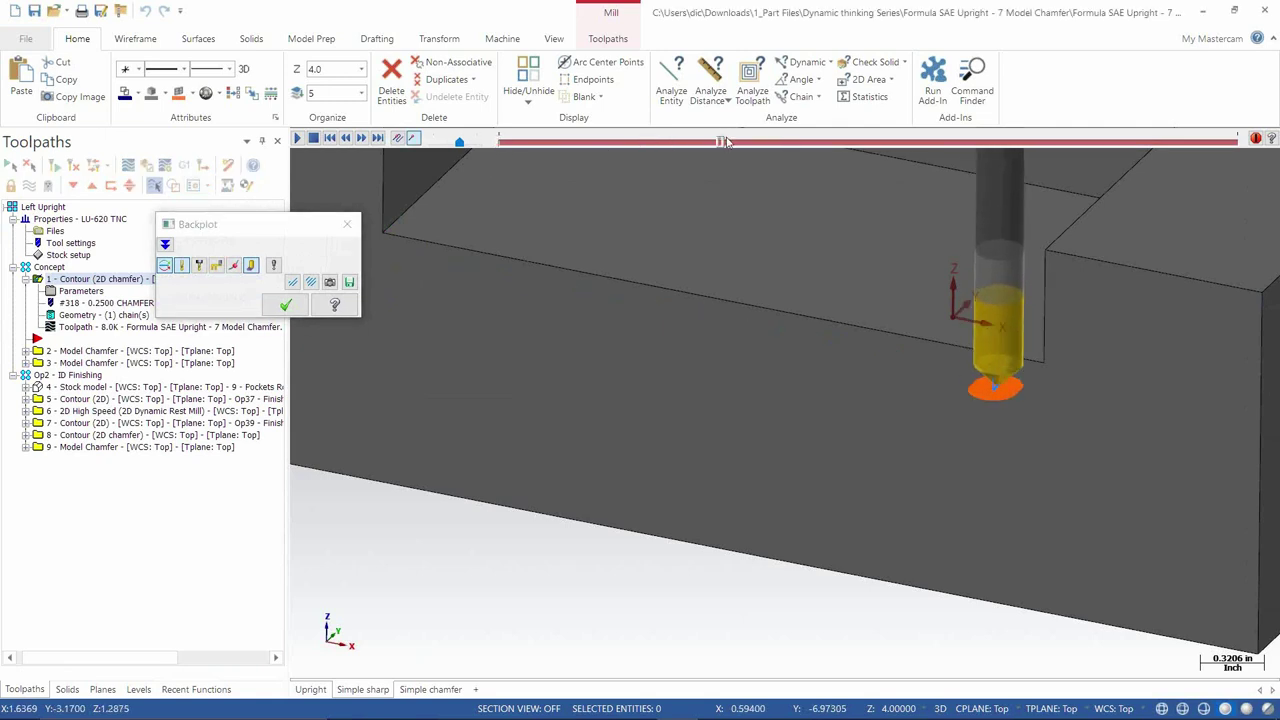
{"action": "key", "text": "Escape"}
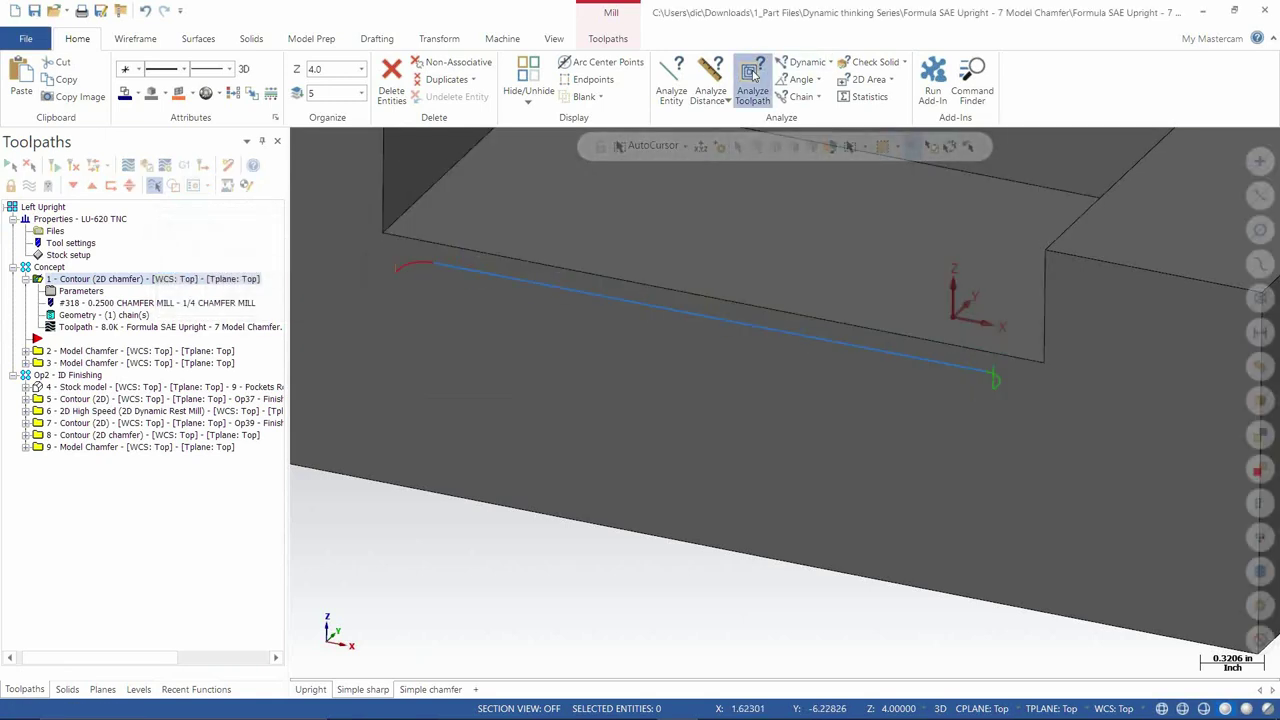
{"action": "left_click", "coordinate": [753, 75]}
{"action": "scroll", "coordinate": [980, 395], "scroll_direction": "up", "scroll_amount": 5}
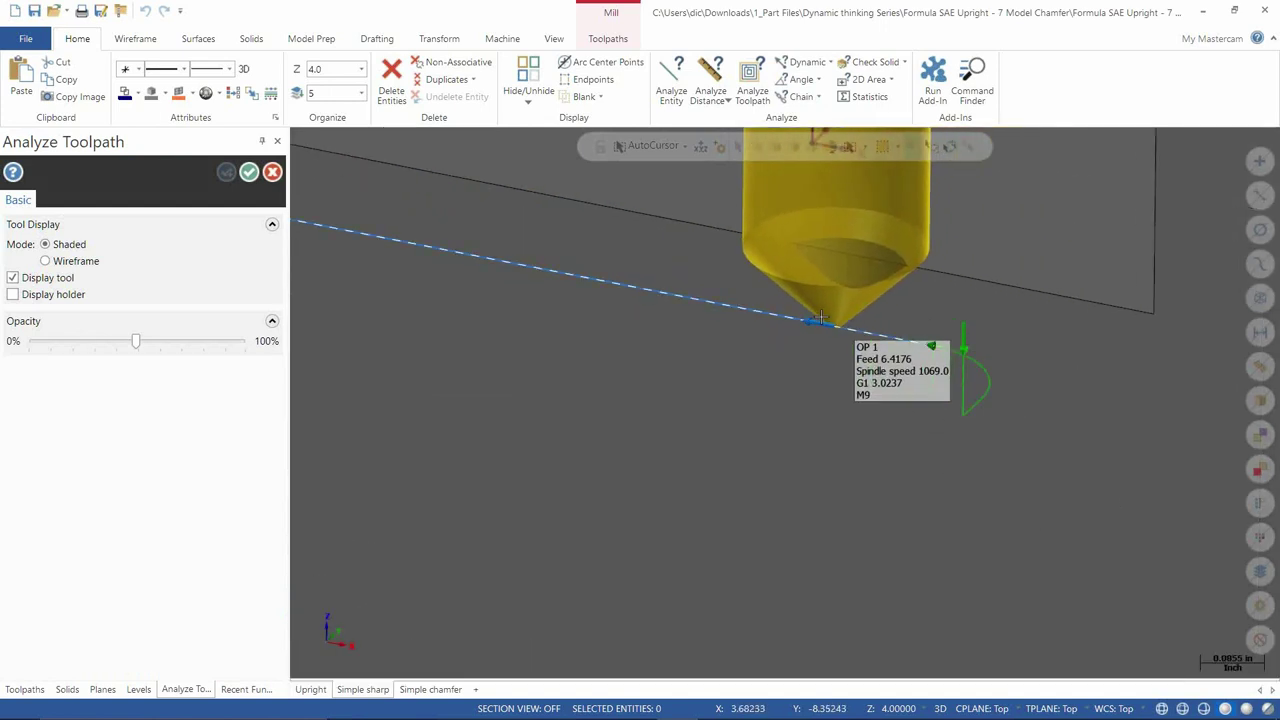
{"action": "key", "text": "Escape"}
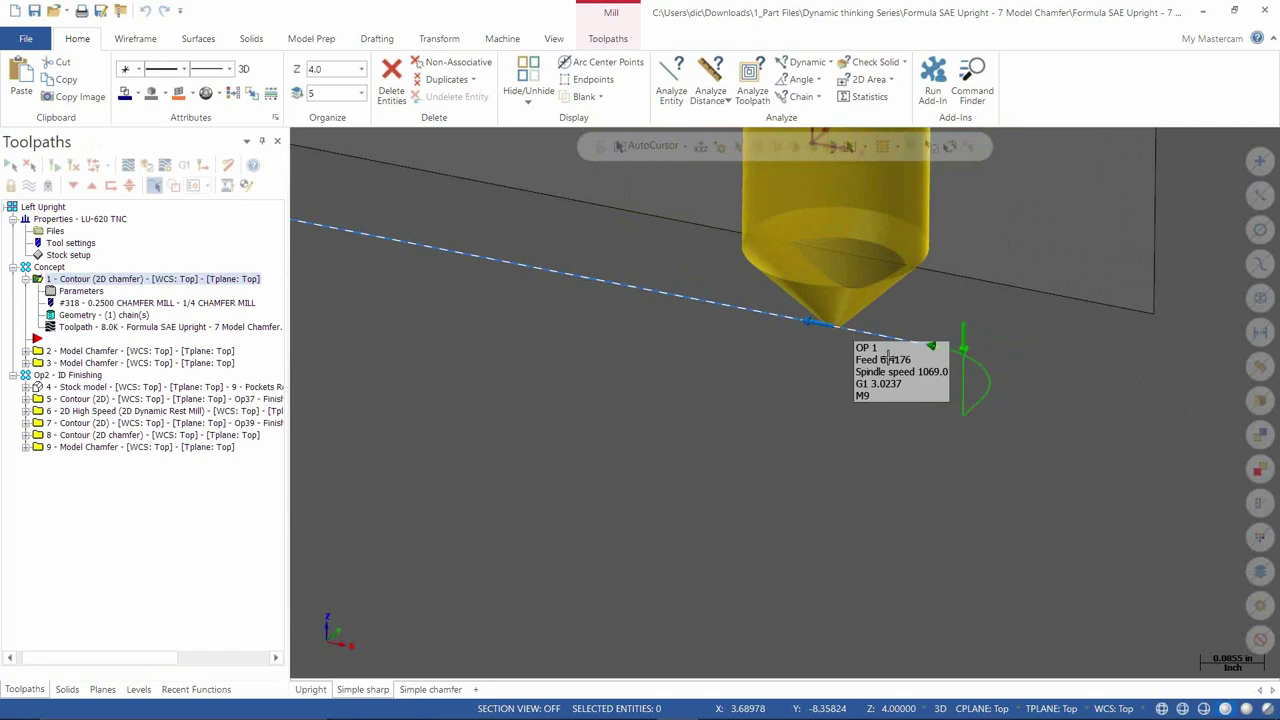
Step: Zoom out, collapse operation 1, and select the Model Chamfer operation
{"action": "scroll", "coordinate": [929, 380], "scroll_direction": "down", "scroll_amount": 5}
{"action": "scroll", "coordinate": [842, 400], "scroll_direction": "down", "scroll_amount": 5}
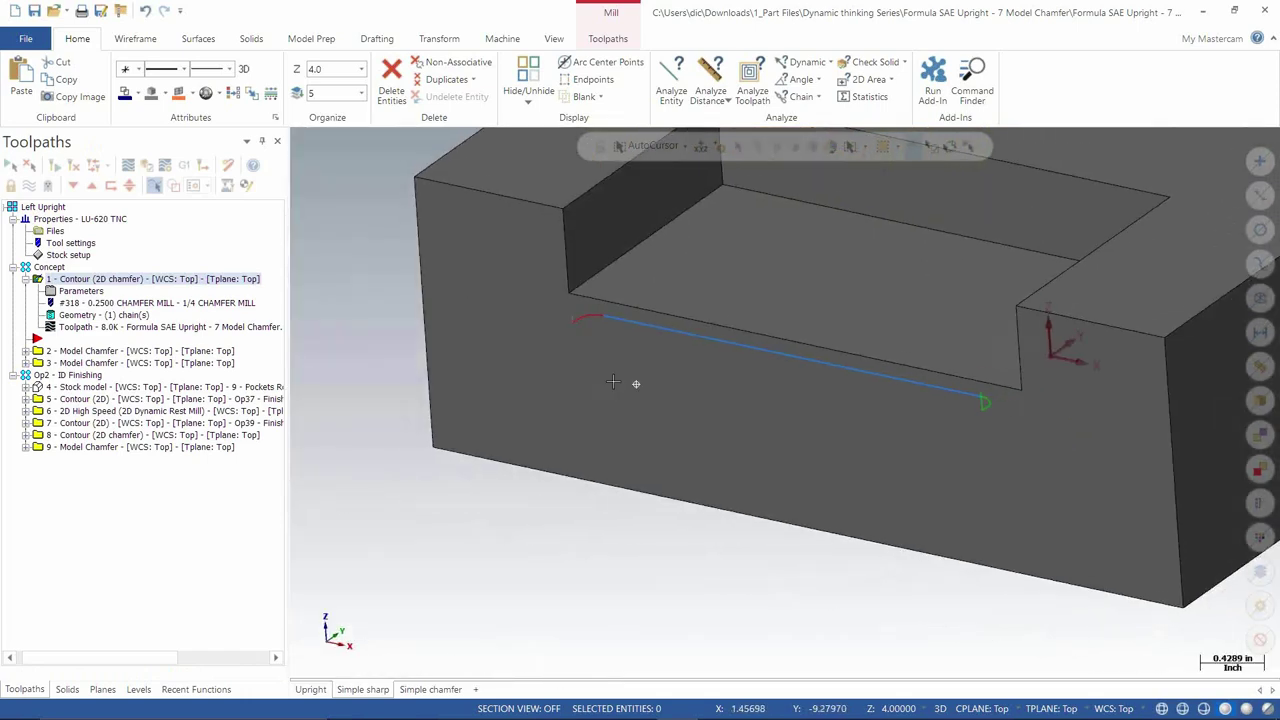
{"action": "scroll", "coordinate": [450, 506], "scroll_direction": "down", "scroll_amount": 2}
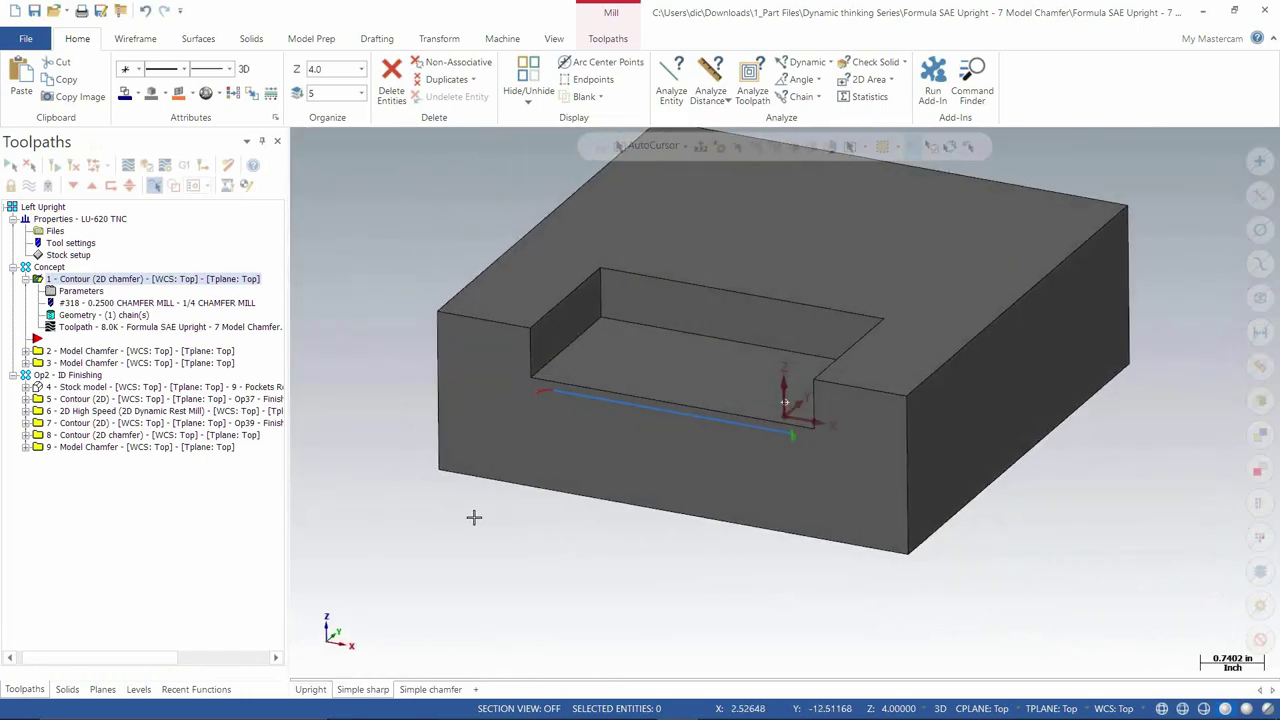
{"action": "left_click", "coordinate": [26, 280]}
{"action": "left_click", "coordinate": [80, 303]}
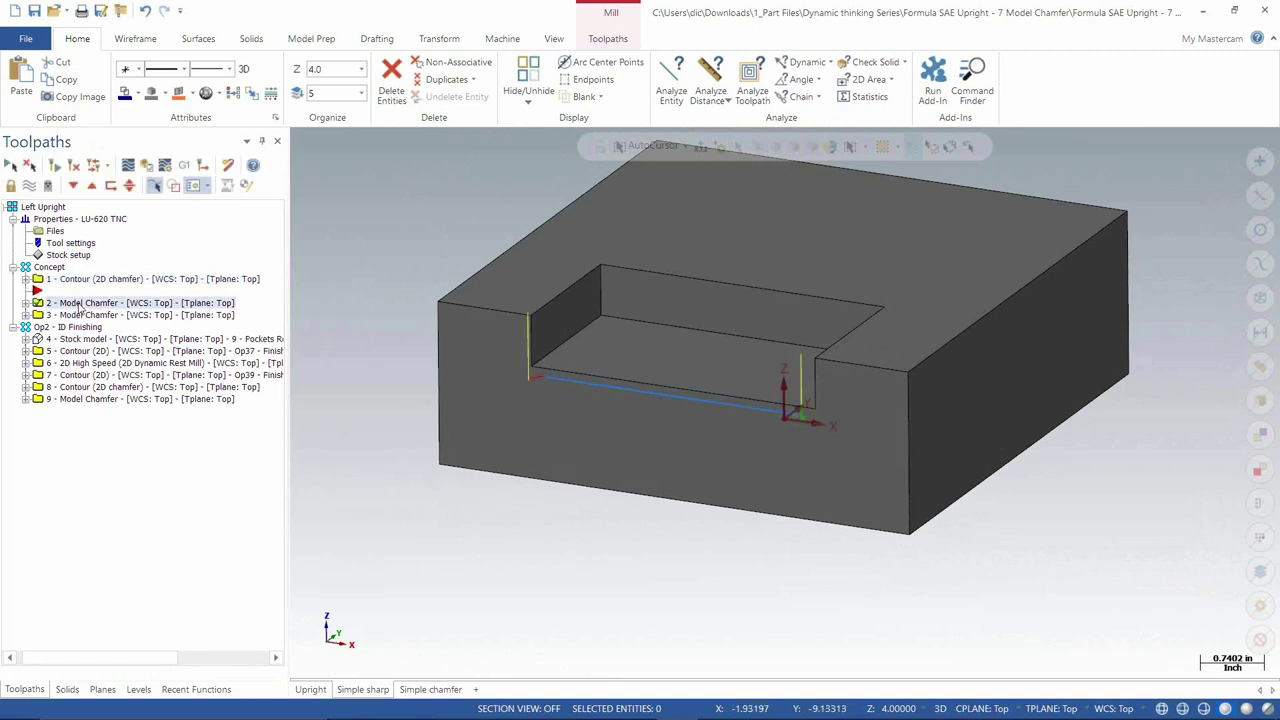
Step: Open Model Chamfer parameters, re-accept the solid chain, and check the solid model and 0.01 side clearance
{"action": "left_click", "coordinate": [26, 303]}
{"action": "left_click", "coordinate": [80, 315]}
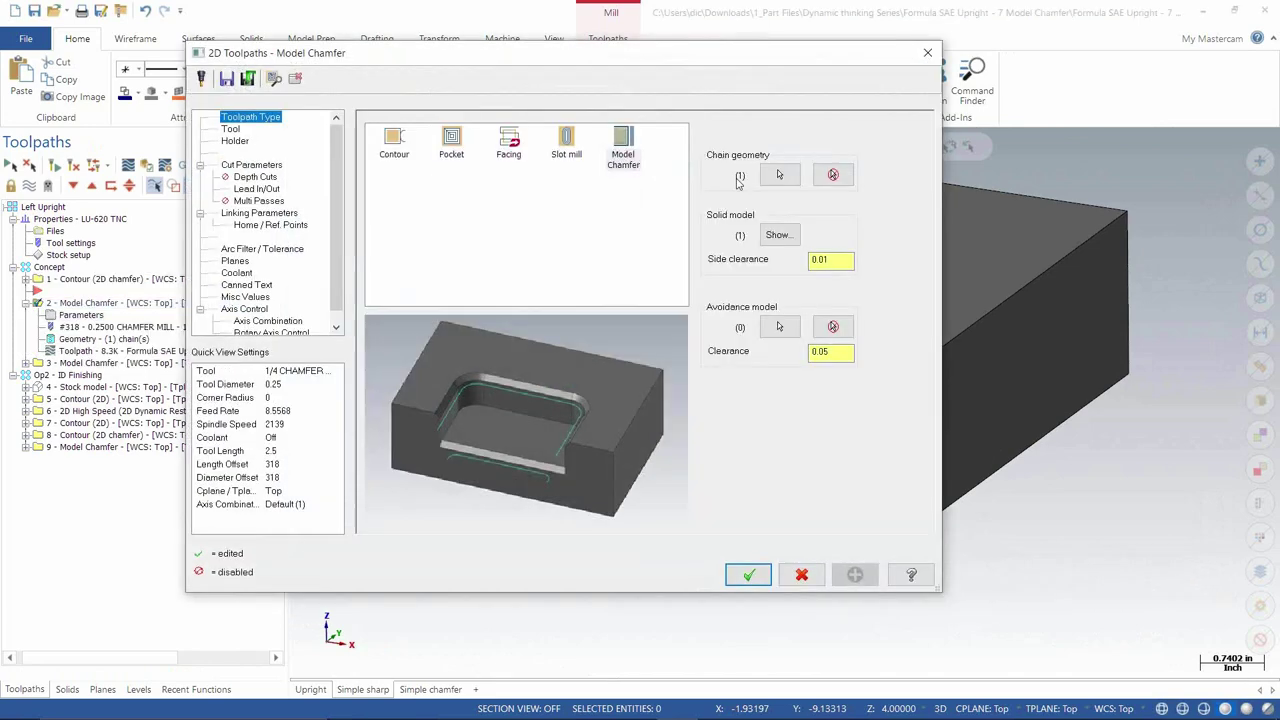
{"action": "left_click", "coordinate": [779, 175]}
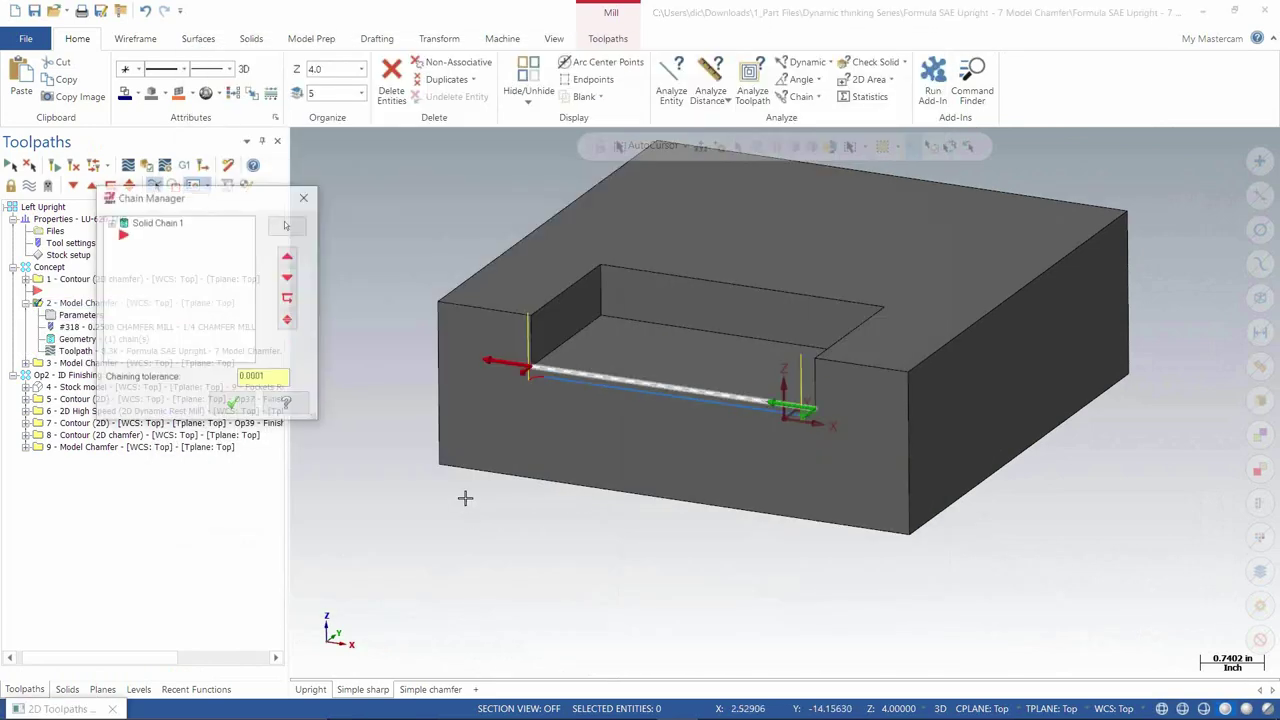
{"action": "scroll", "coordinate": [565, 472], "scroll_direction": "up", "scroll_amount": 2}
{"action": "left_click", "coordinate": [232, 403]}
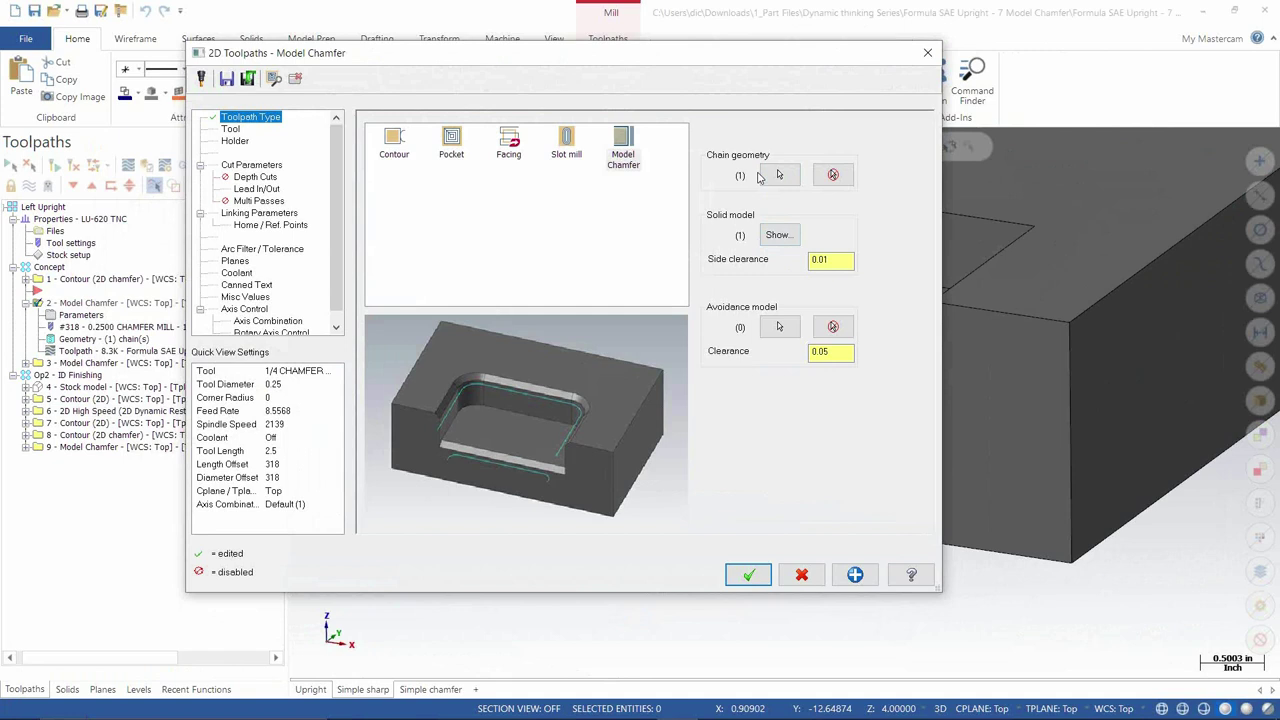
{"action": "left_click", "coordinate": [779, 236]}
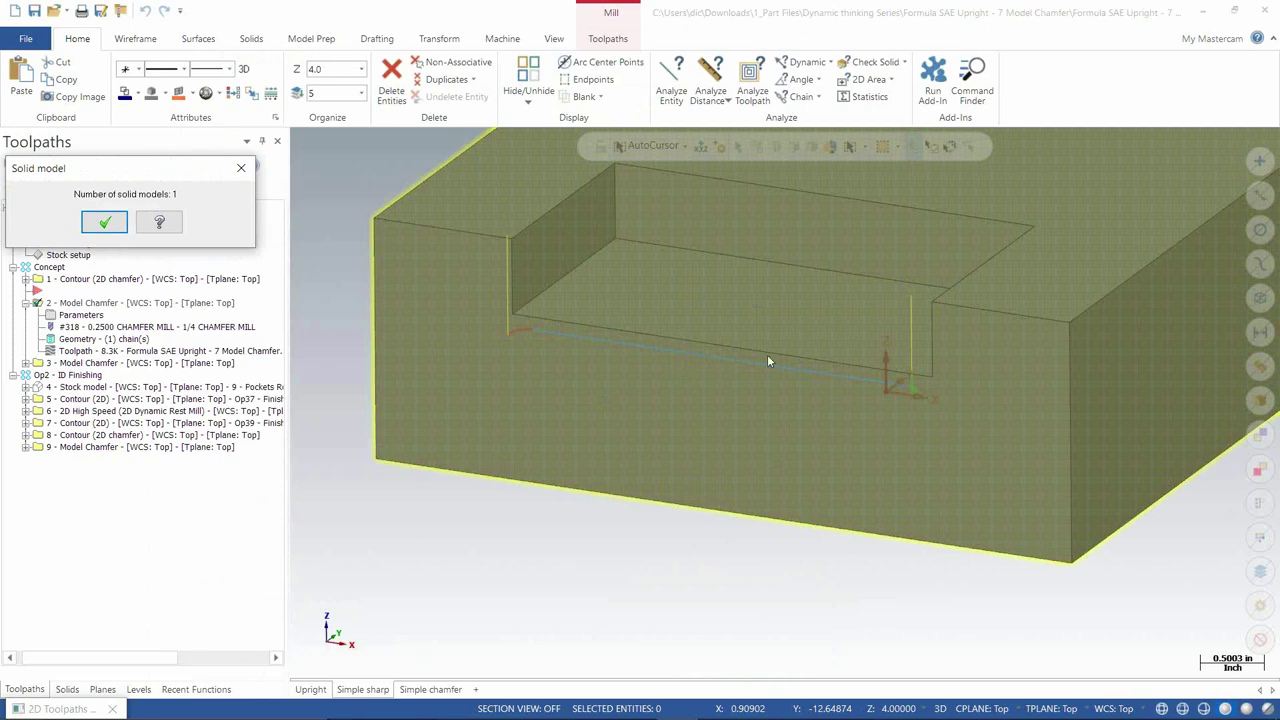
{"action": "left_click", "coordinate": [104, 222]}
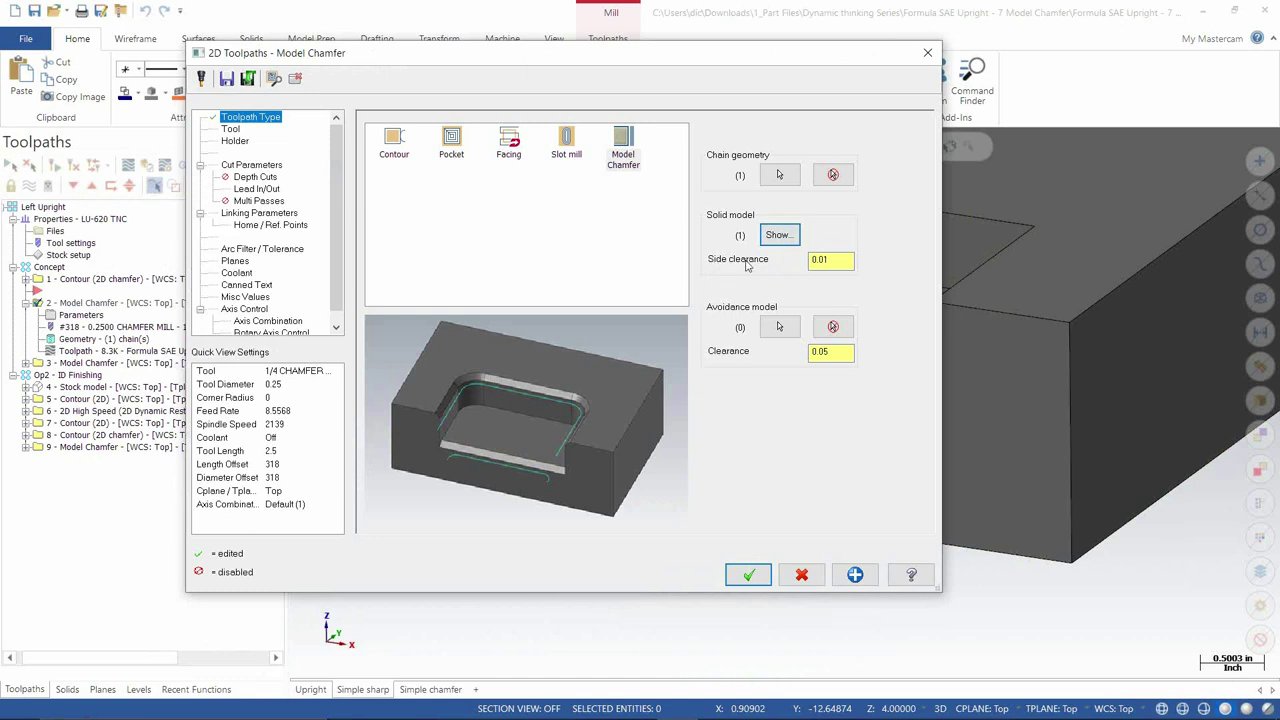
{"action": "key", "text": "Tab"}
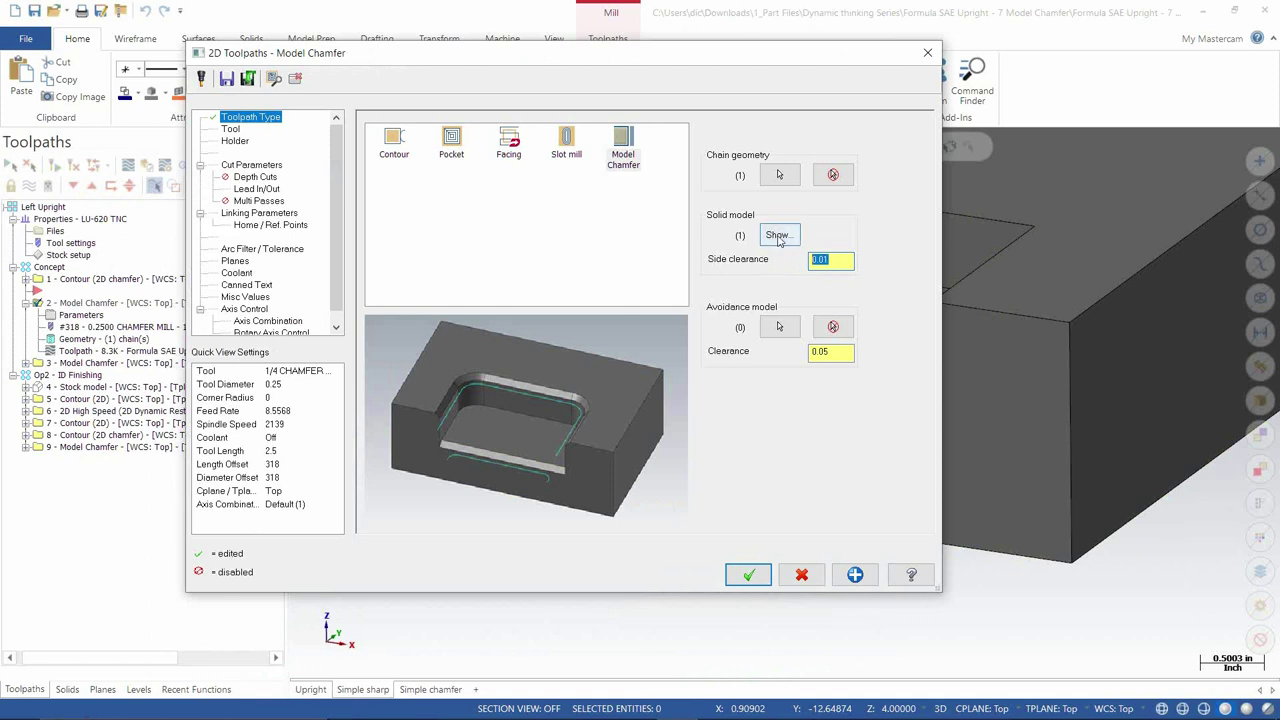
{"action": "left_click", "coordinate": [778, 235]}
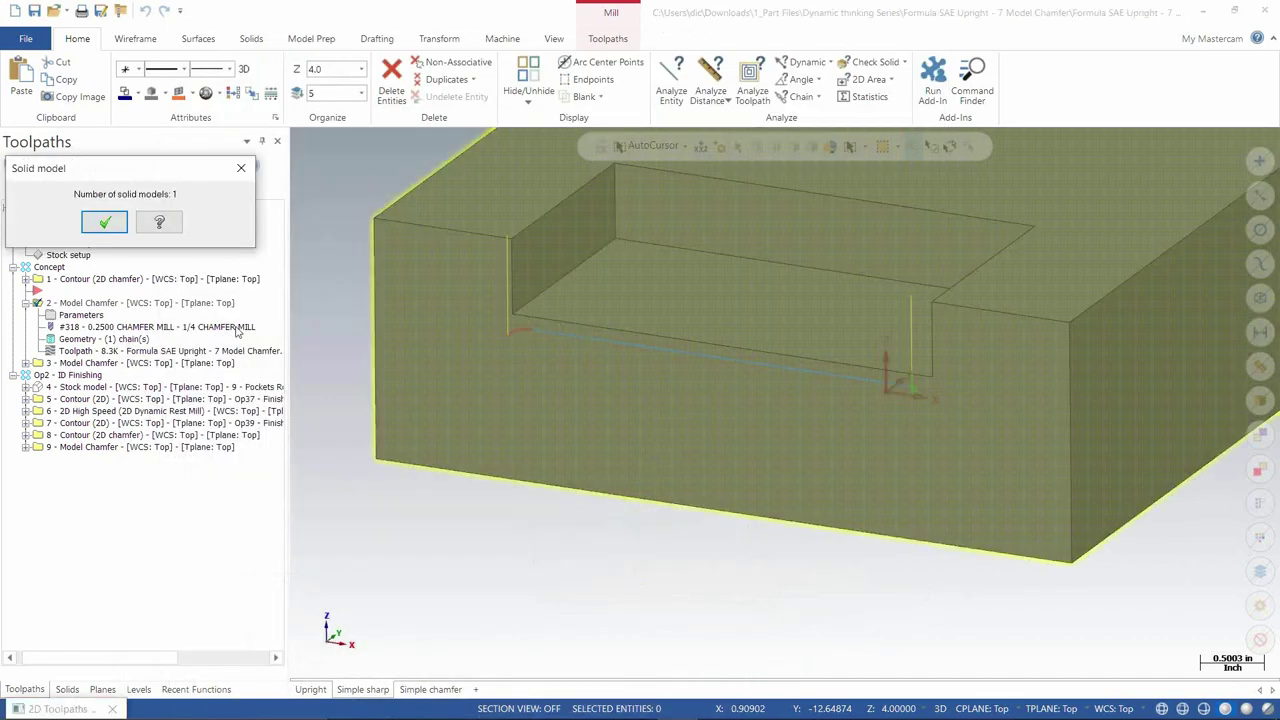
{"action": "left_click", "coordinate": [104, 222]}
{"action": "left_click", "coordinate": [840, 259]}
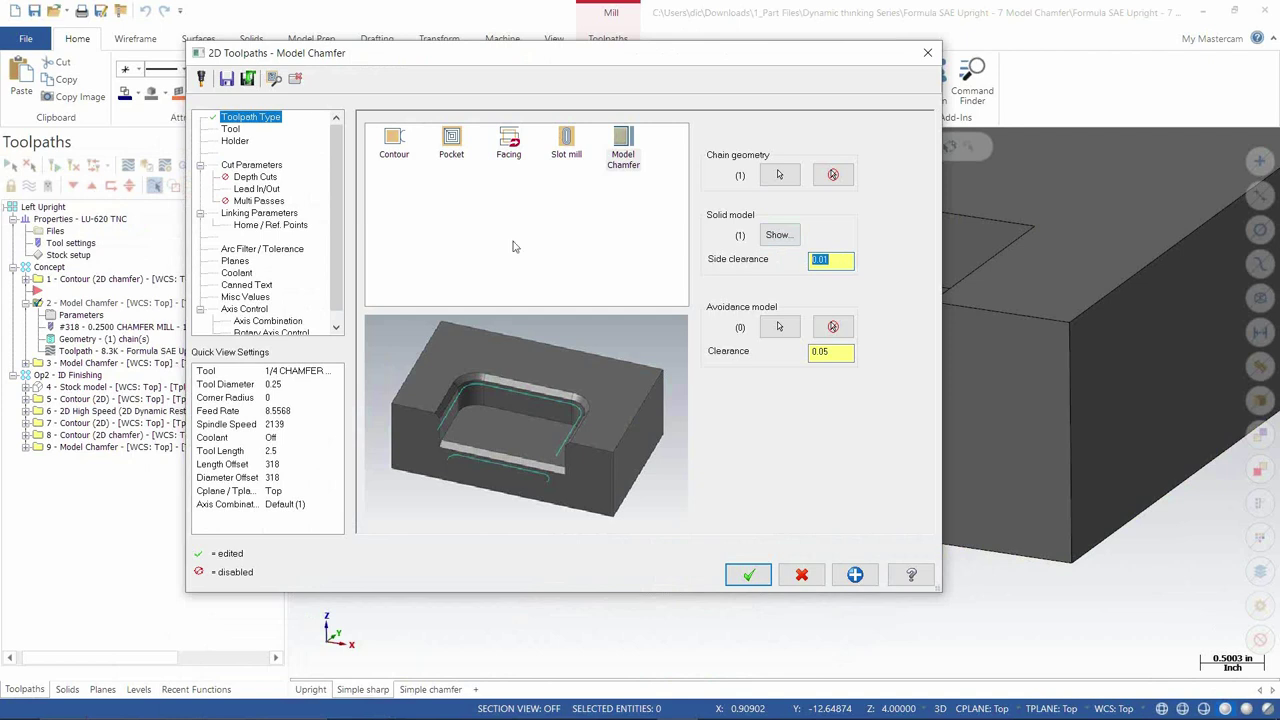
Step: Review the 0.05 chamfer width, top offset, lead in/out and linking pages, then apply
{"action": "left_click", "coordinate": [252, 165]}
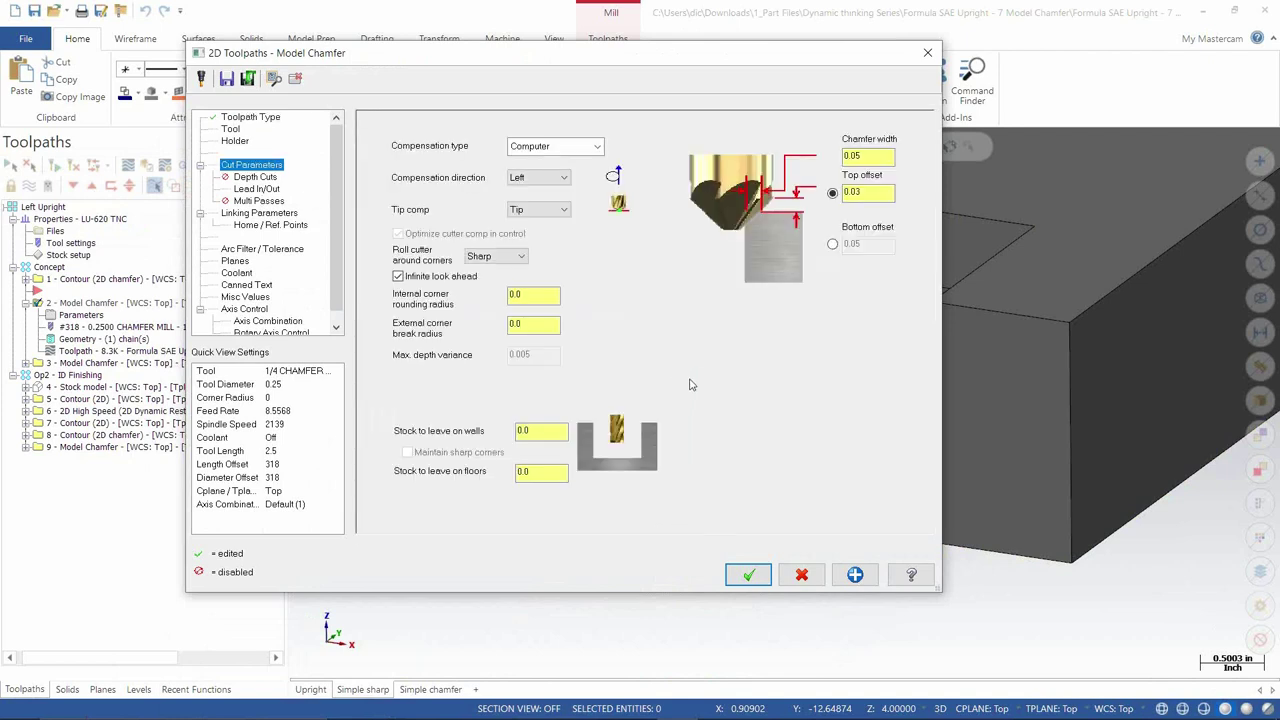
{"action": "left_click", "coordinate": [856, 156]}
{"action": "key", "text": "Tab"}
{"action": "left_click", "coordinate": [257, 188]}
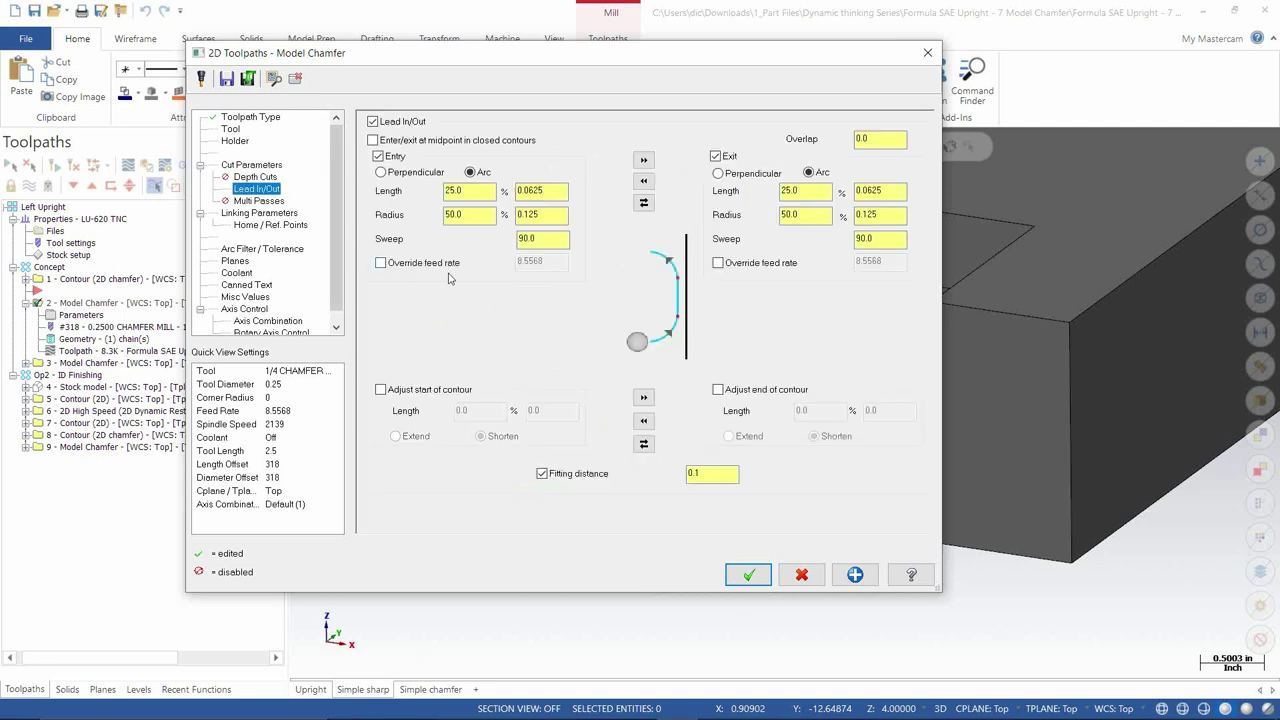
{"action": "left_click", "coordinate": [250, 213]}
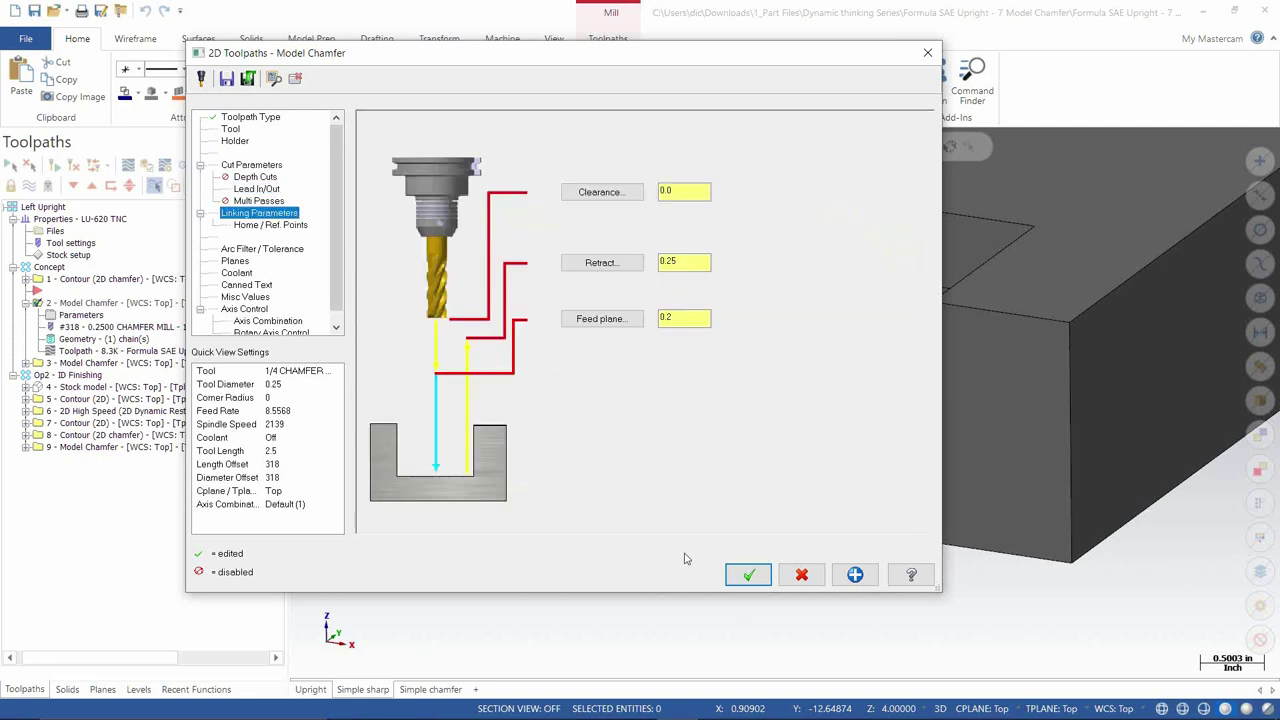
{"action": "left_click", "coordinate": [748, 574]}
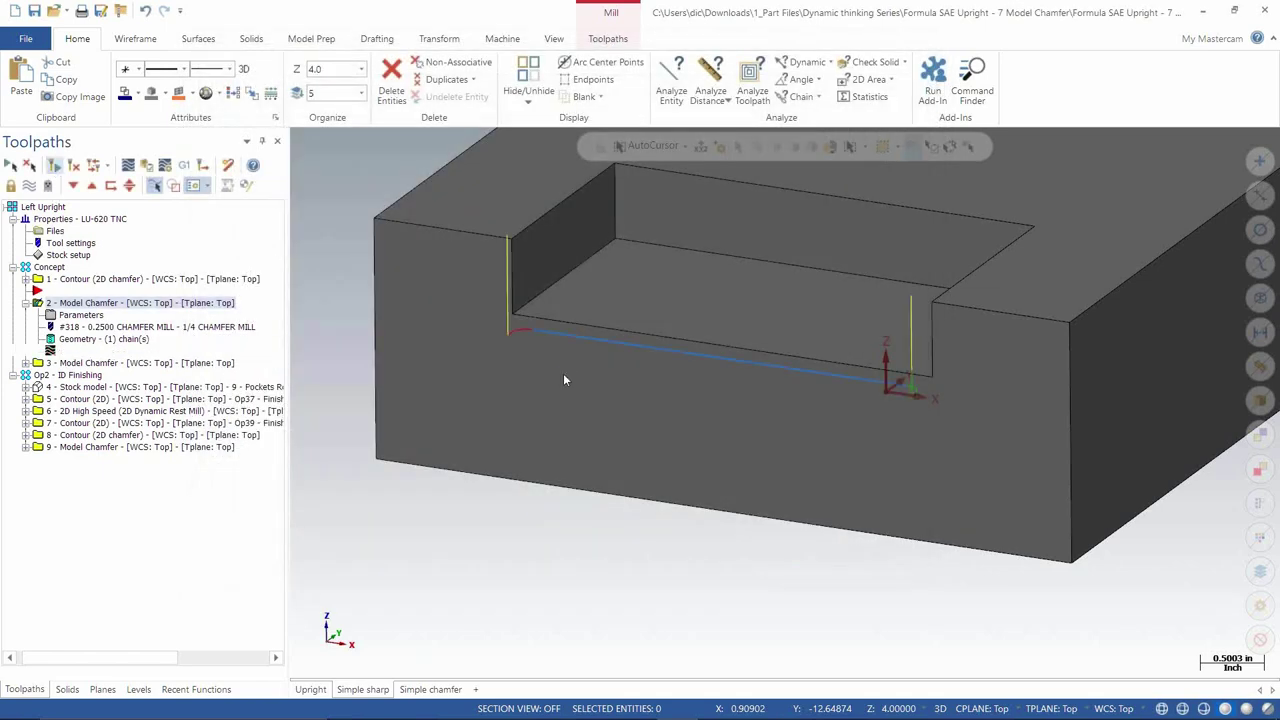
{"action": "scroll", "coordinate": [905, 385], "scroll_direction": "up", "scroll_amount": 5}
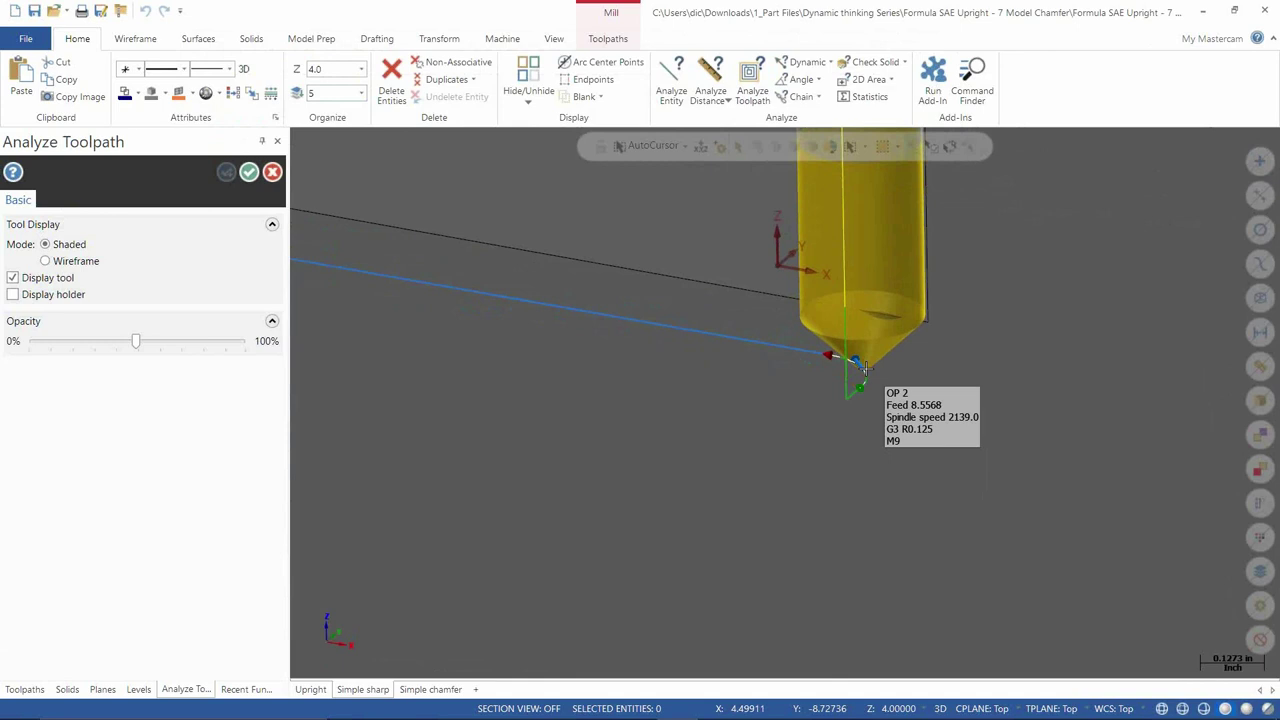
{"action": "middle_click_drag", "start_coordinate": [849, 357], "coordinate": [933, 304]}
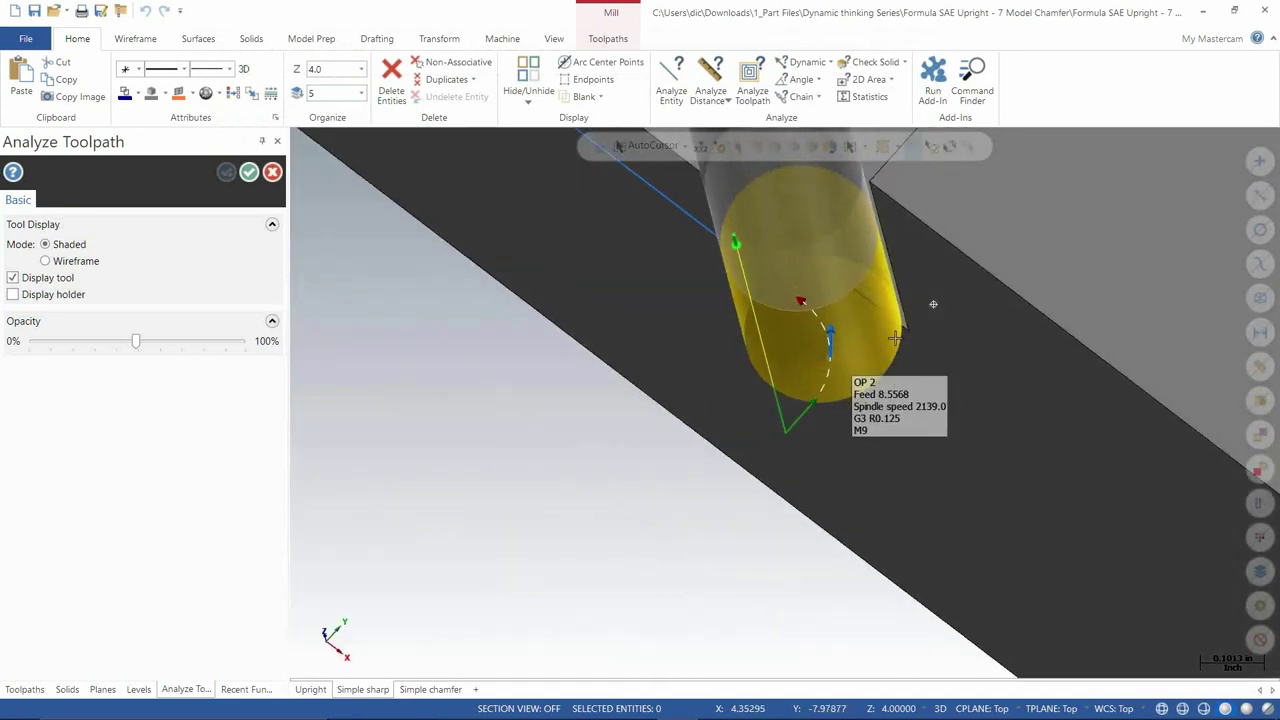
{"action": "scroll", "coordinate": [933, 304], "scroll_direction": "up", "scroll_amount": 5}
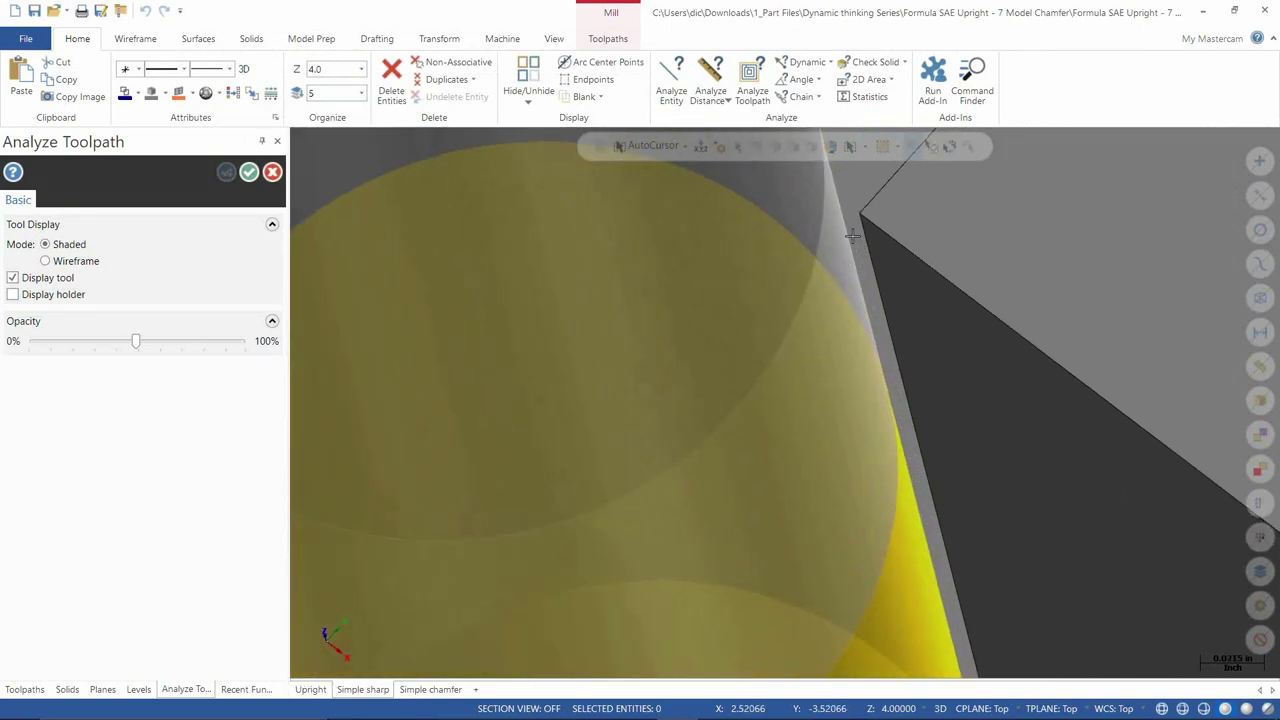
{"action": "scroll", "coordinate": [852, 236], "scroll_direction": "up", "scroll_amount": 1}
{"action": "middle_click_drag", "start_coordinate": [884, 238], "coordinate": [938, 459]}
{"action": "scroll", "coordinate": [938, 459], "scroll_direction": "down", "scroll_amount": 6}
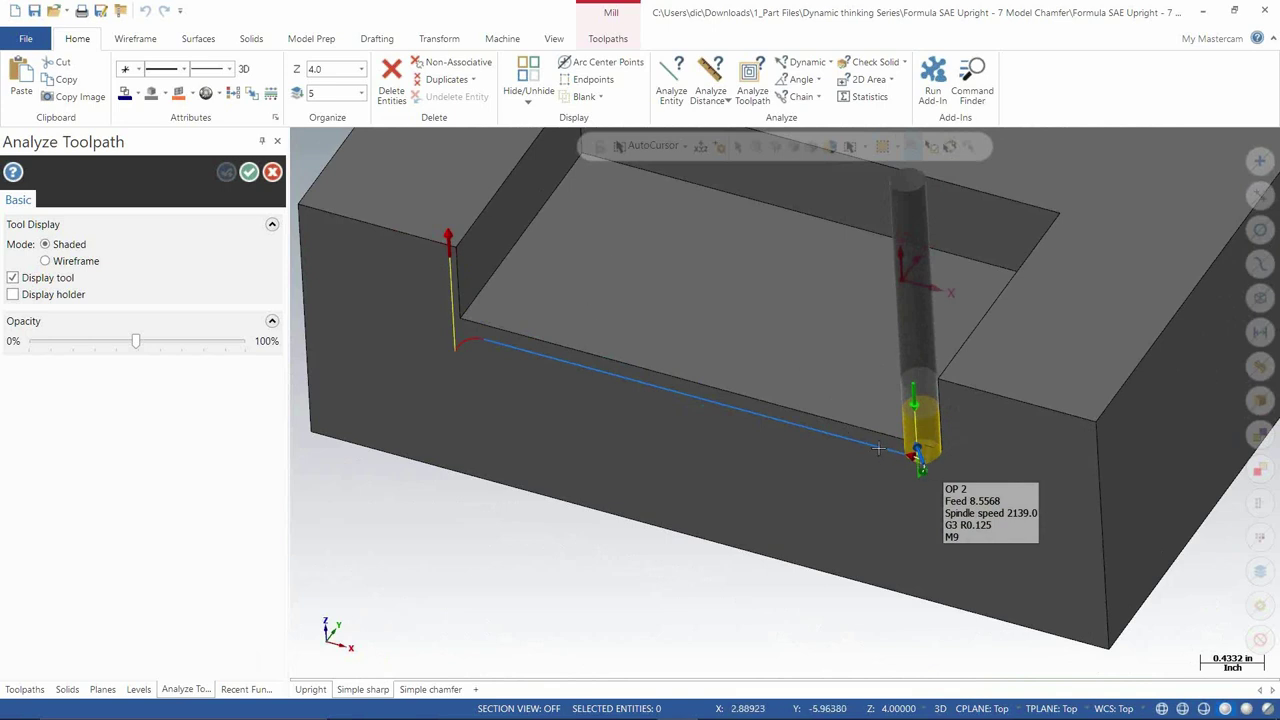
{"action": "scroll", "coordinate": [471, 340], "scroll_direction": "up", "scroll_amount": 3}
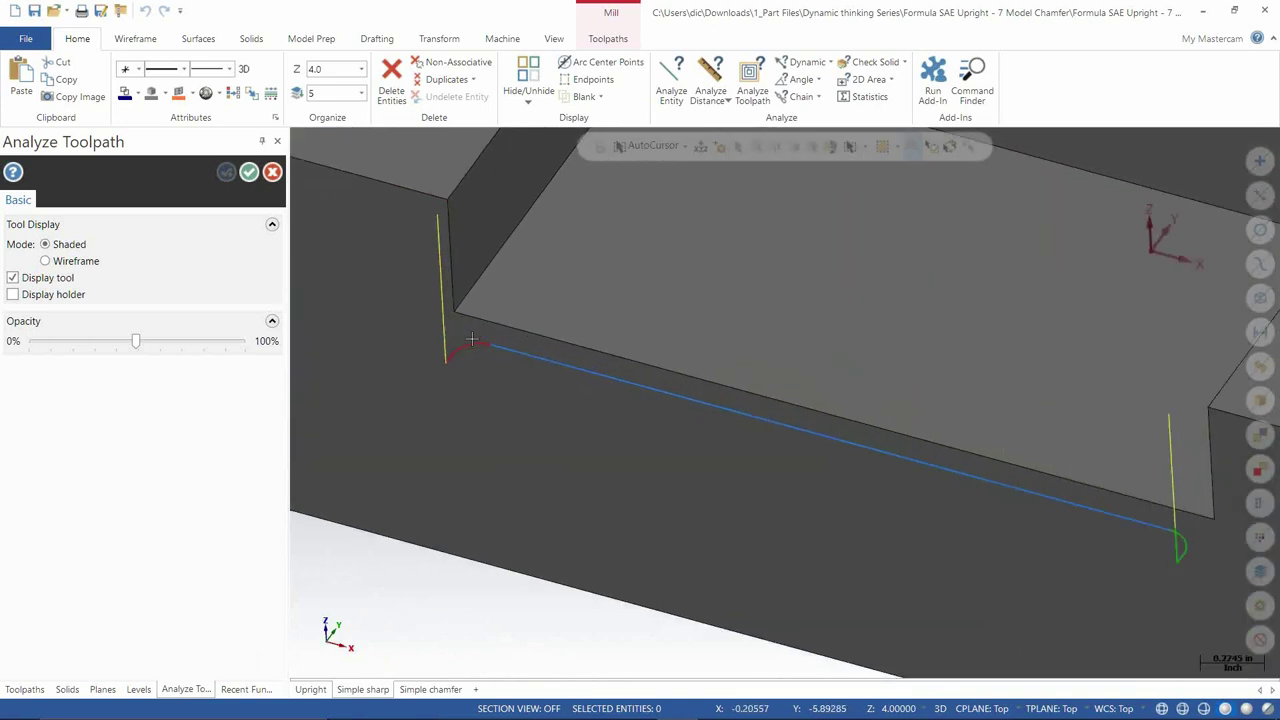
{"action": "scroll", "coordinate": [471, 340], "scroll_direction": "up", "scroll_amount": 8}
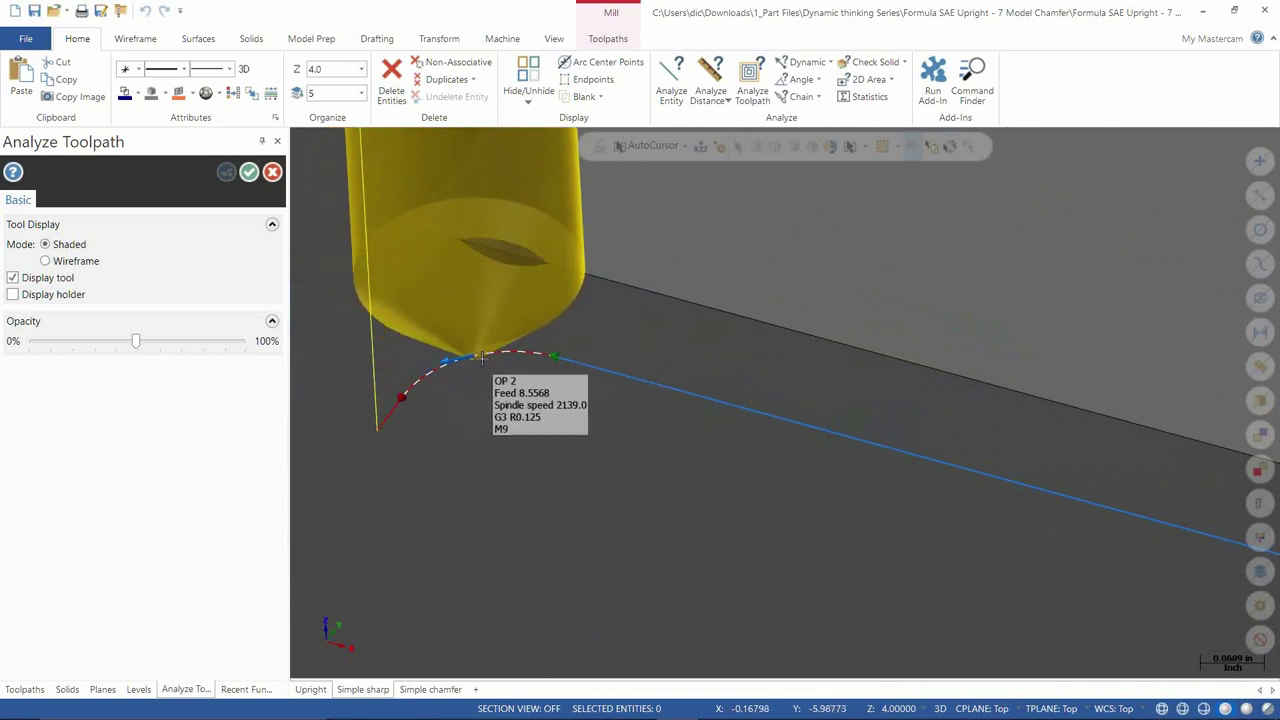
{"action": "key", "text": "Escape"}
{"action": "scroll", "coordinate": [478, 325], "scroll_direction": "down", "scroll_amount": 5}
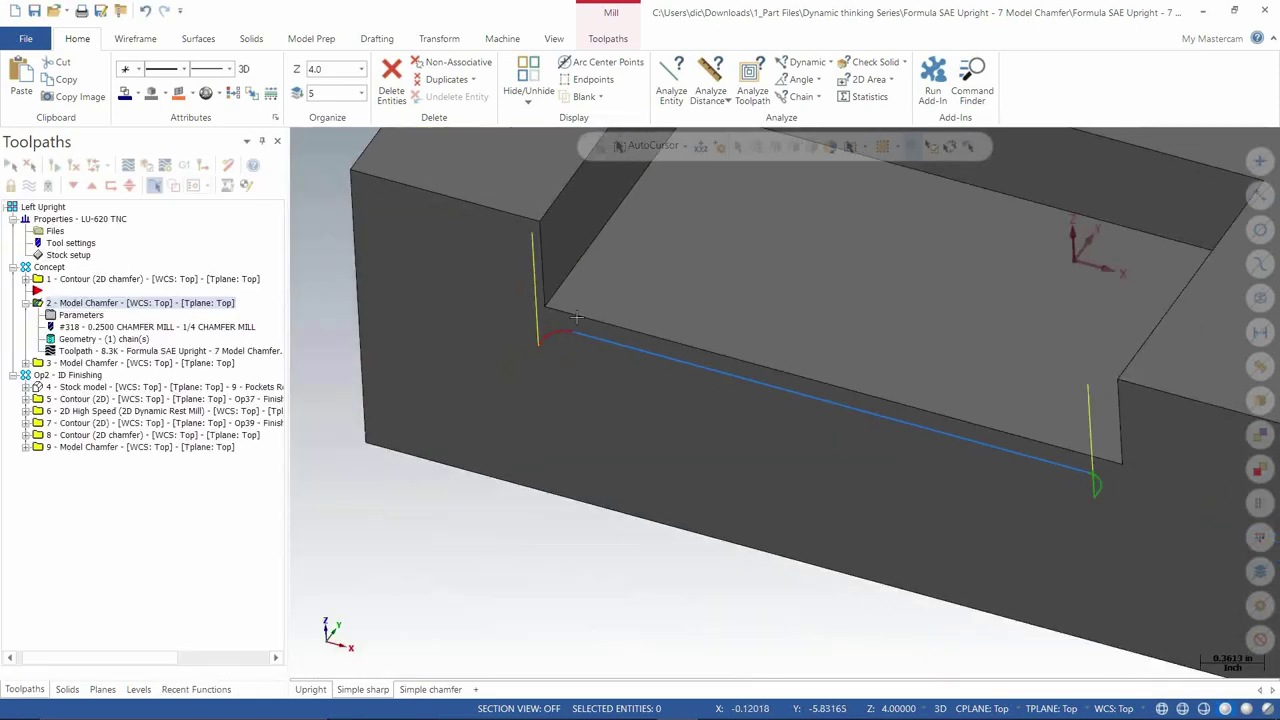
{"action": "middle_click_drag", "start_coordinate": [560, 322], "coordinate": [677, 306]}
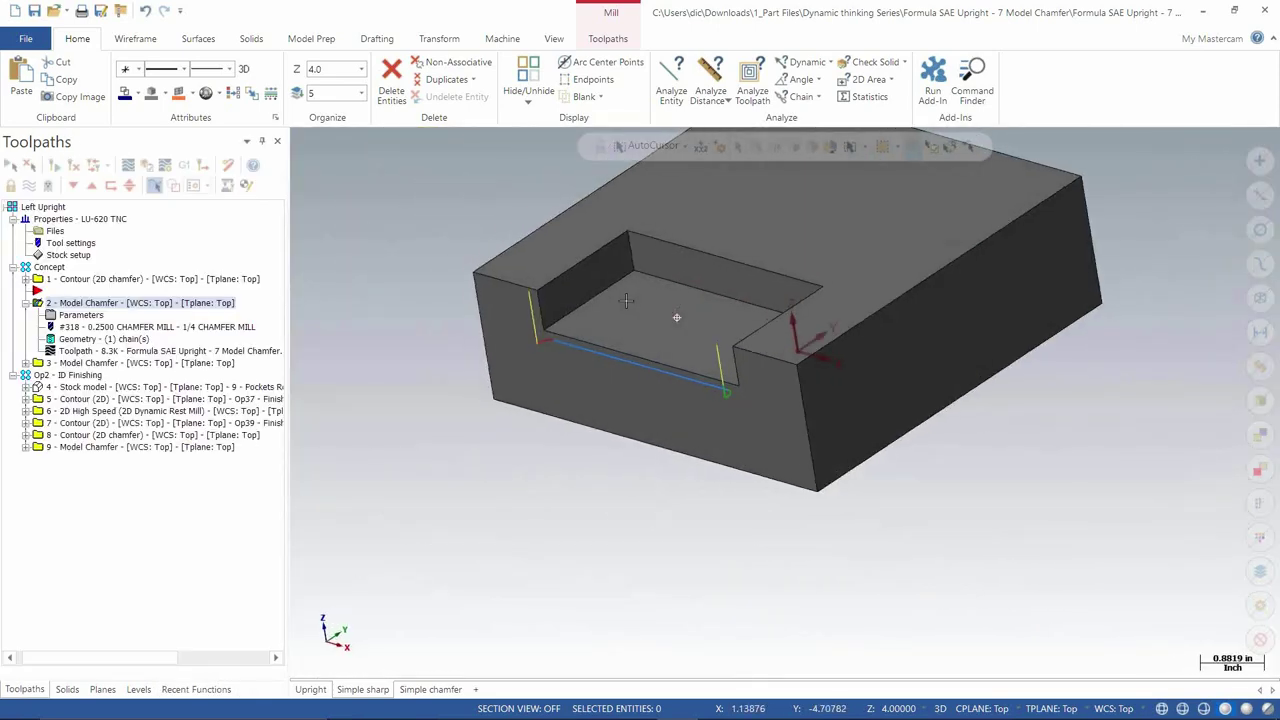
Step: Select operation 3 Model Chamfer and orbit the Simple chamfer view to the pocket corner
{"action": "scroll", "coordinate": [636, 330], "scroll_direction": "down", "scroll_amount": 3}
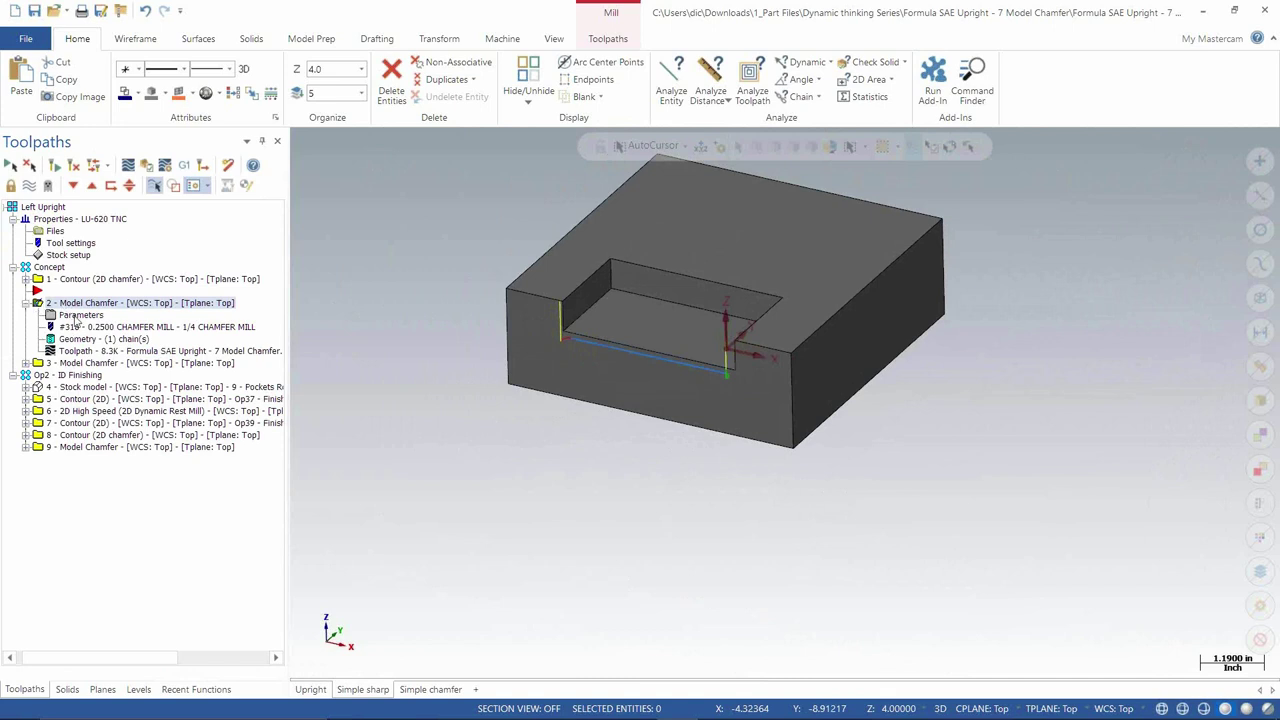
{"action": "left_click", "coordinate": [88, 365]}
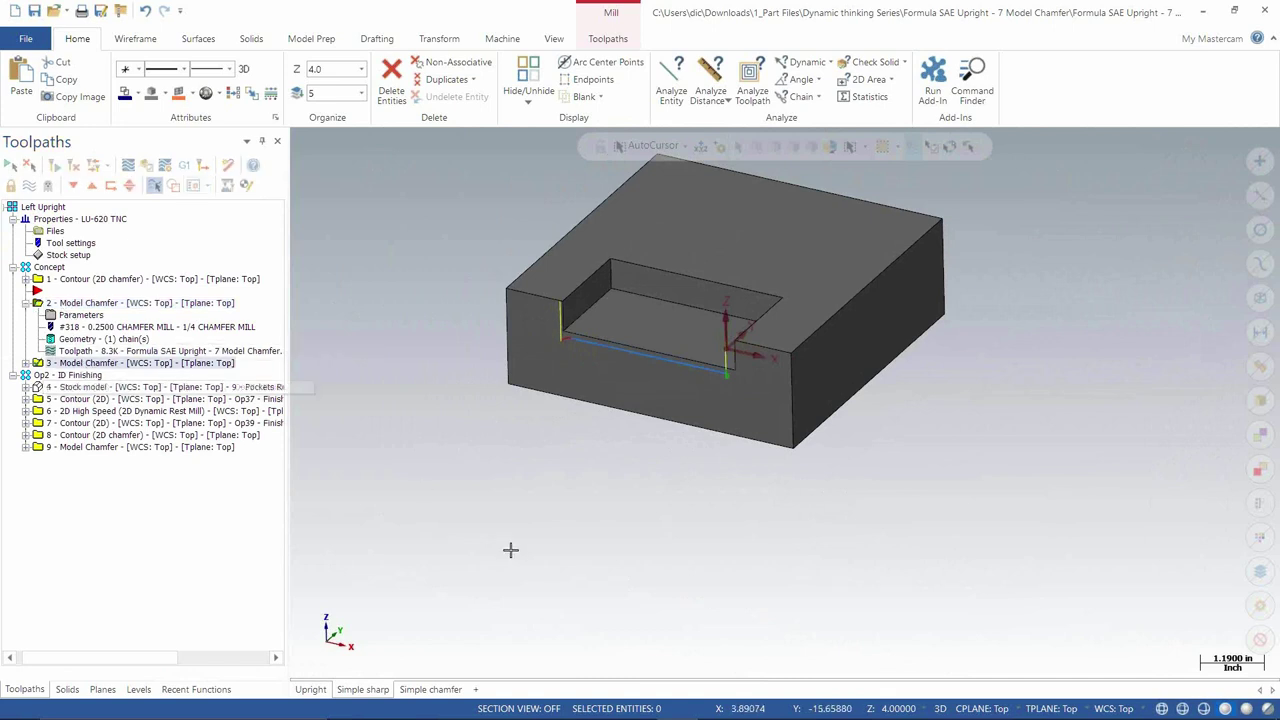
{"action": "left_click", "coordinate": [430, 690]}
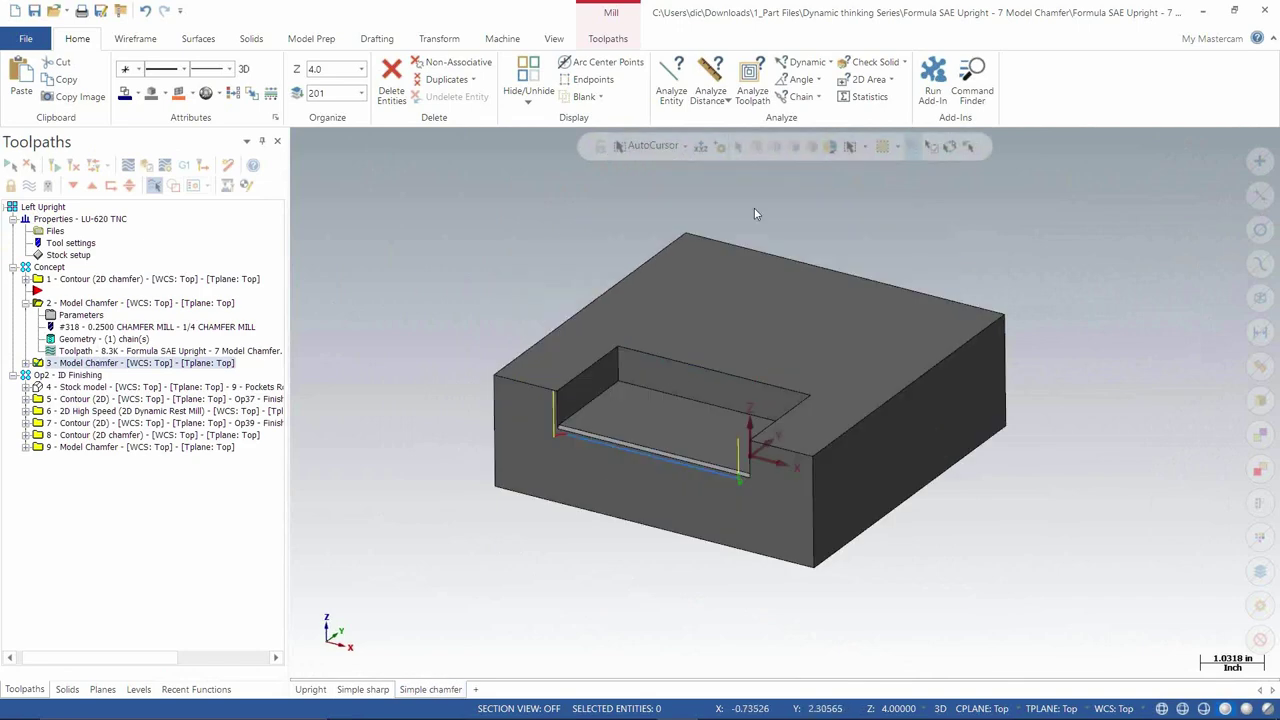
{"action": "scroll", "coordinate": [548, 438], "scroll_direction": "up", "scroll_amount": 2}
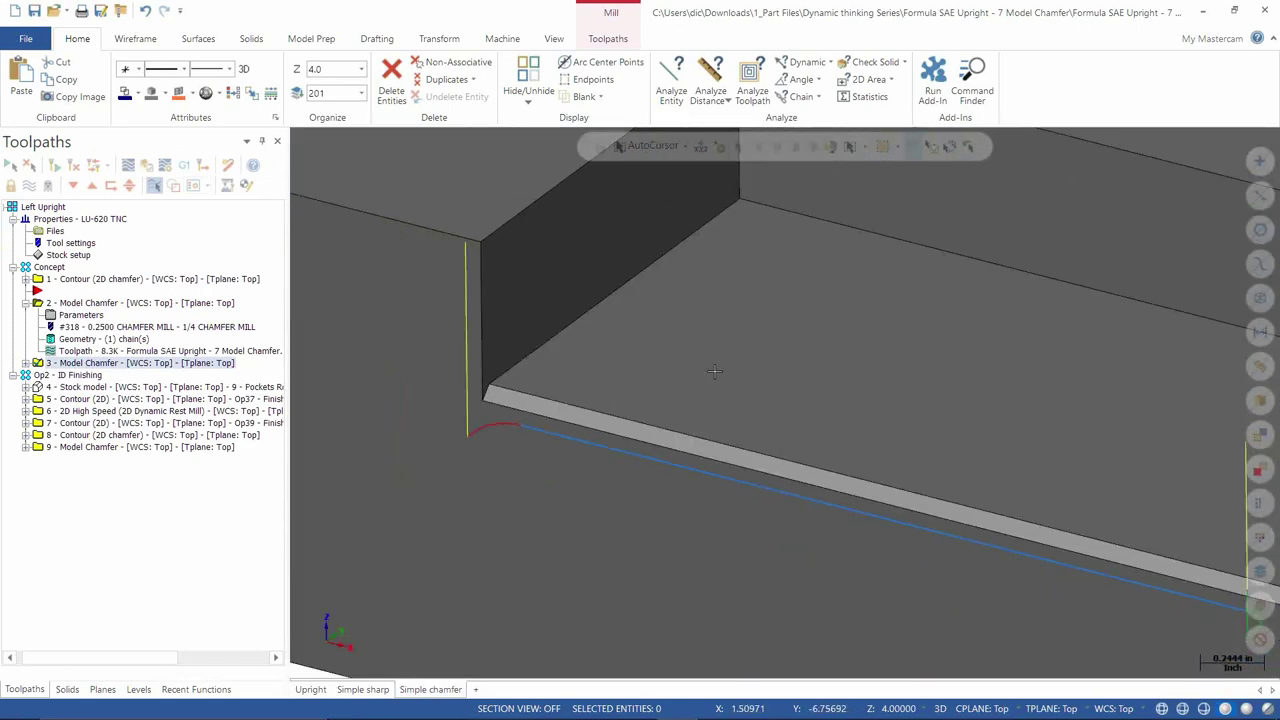
{"action": "middle_click_drag", "start_coordinate": [714, 371], "coordinate": [570, 430]}
Step: Compare with Simple sharp, return to Simple chamfer, and expand operation 3
{"action": "left_click", "coordinate": [363, 697]}
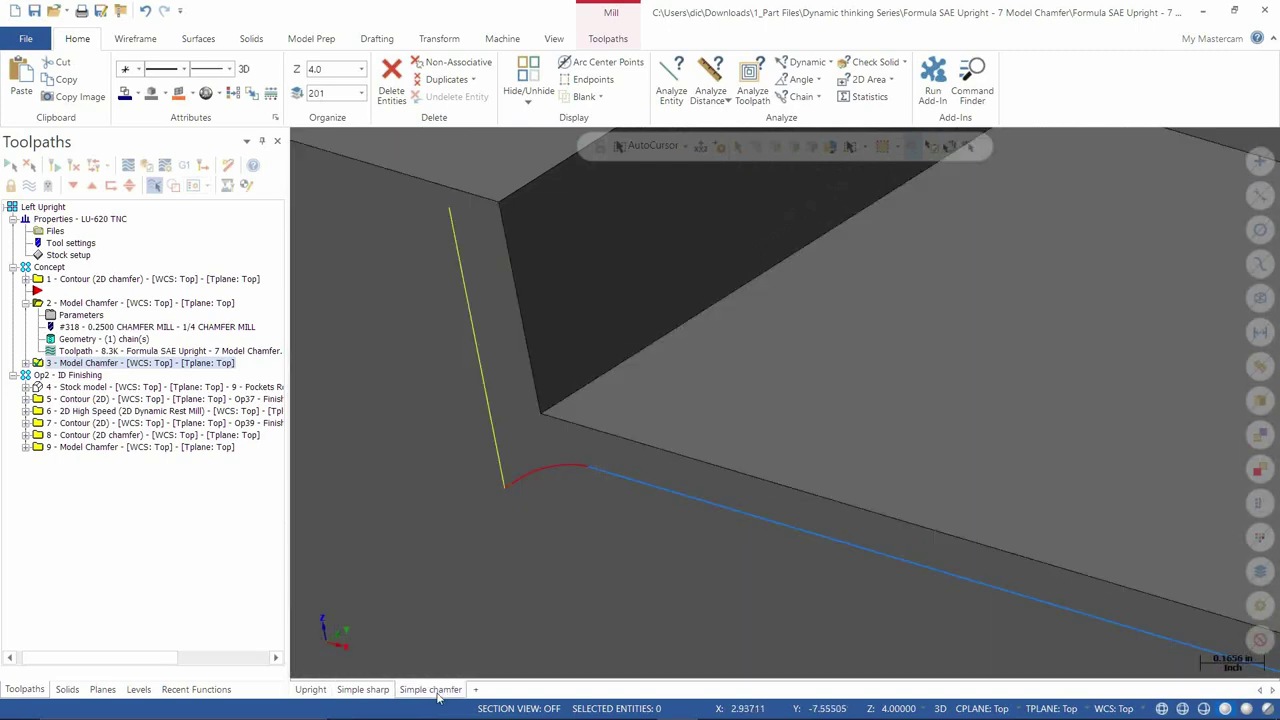
{"action": "left_click", "coordinate": [430, 689]}
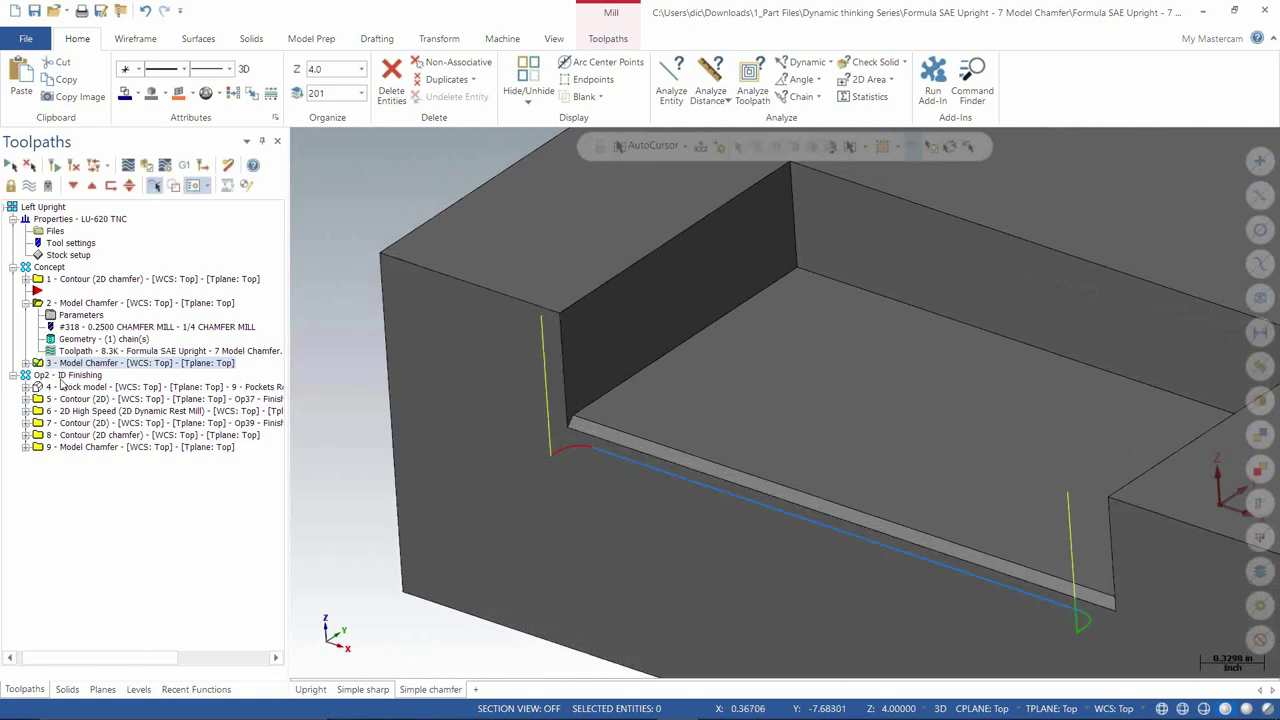
{"action": "left_click", "coordinate": [37, 363]}
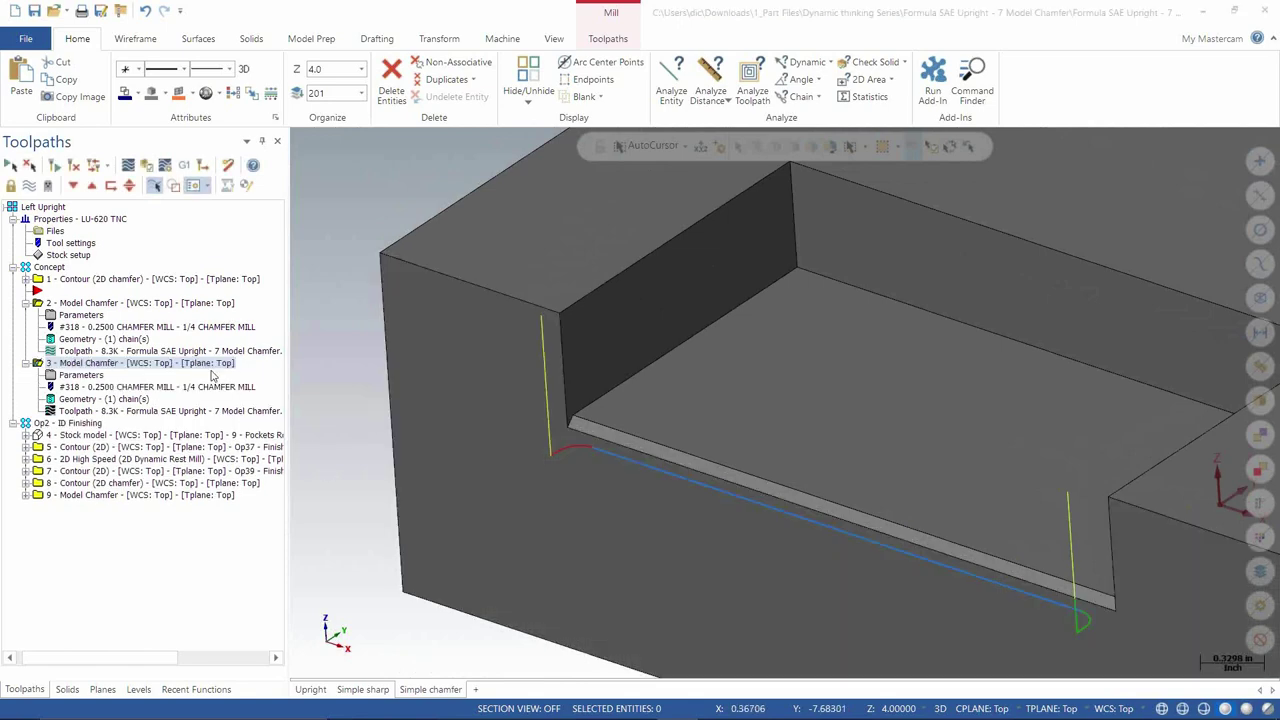
{"action": "left_click", "coordinate": [78, 375]}
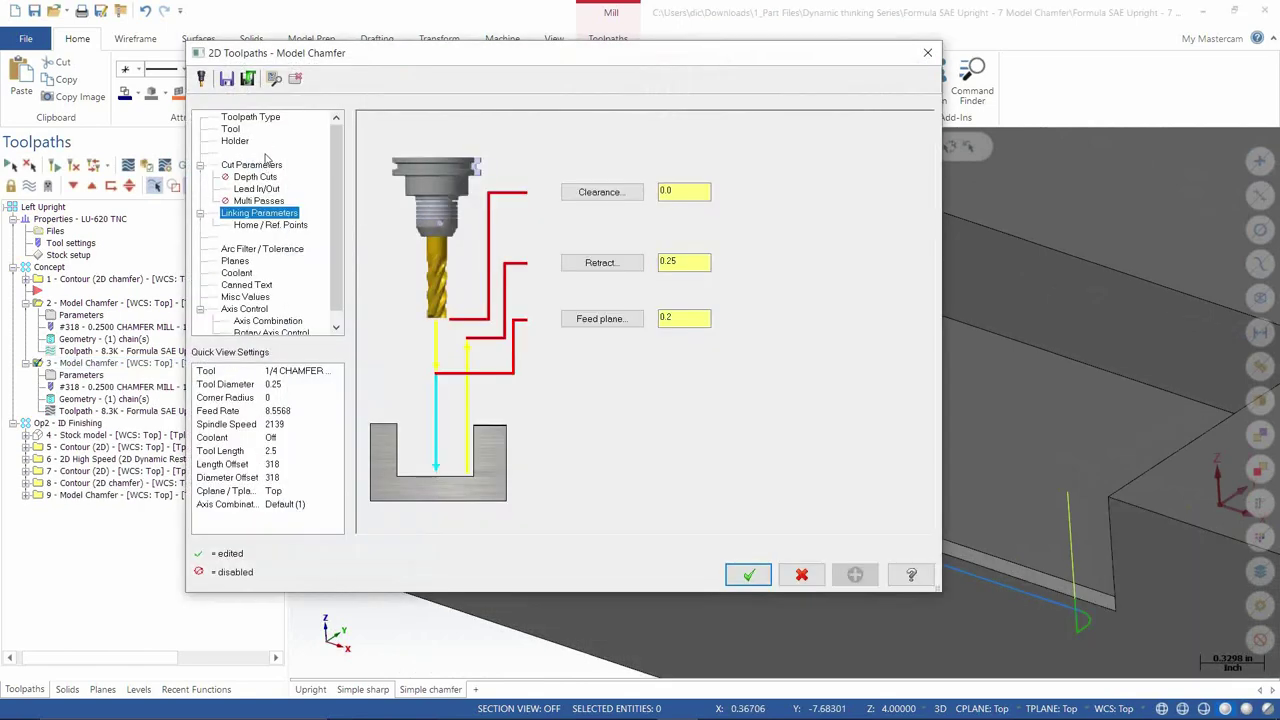
{"action": "left_click", "coordinate": [262, 166]}
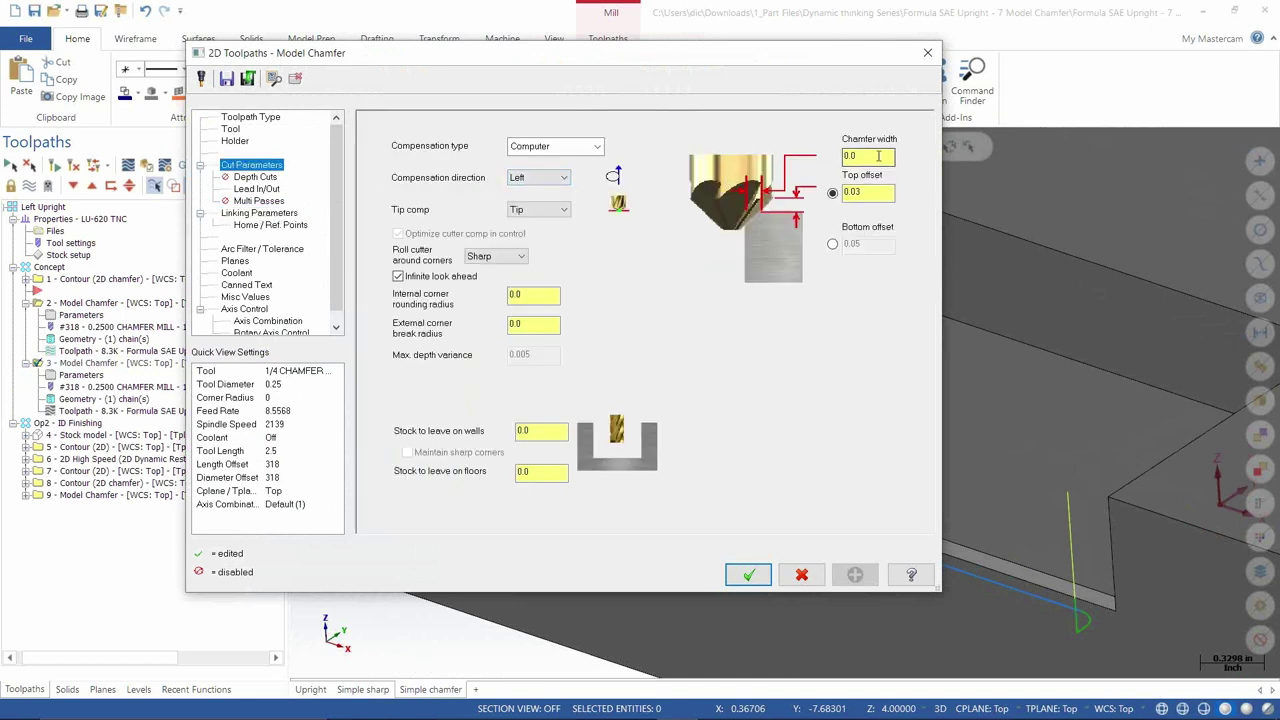
{"action": "double_click", "coordinate": [887, 155]}
{"action": "left_click", "coordinate": [250, 117]}
{"action": "left_click", "coordinate": [771, 251]}
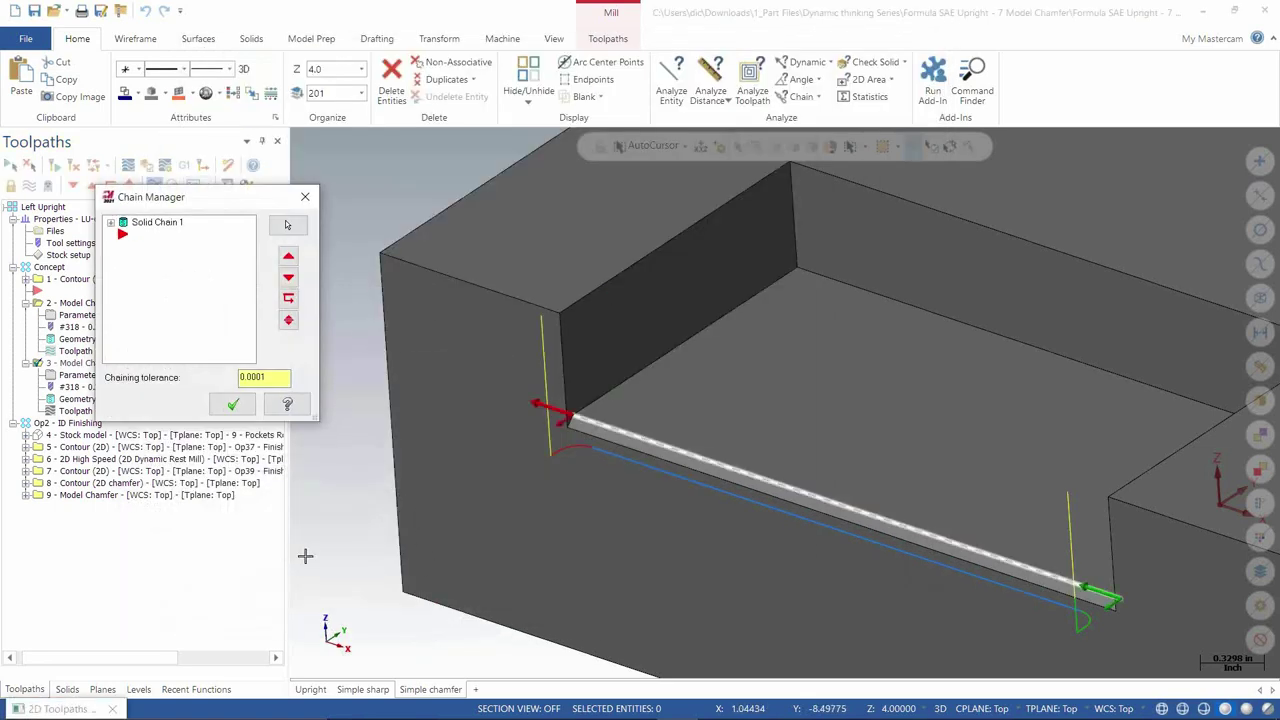
{"action": "scroll", "coordinate": [600, 430], "scroll_direction": "up", "scroll_amount": 3}
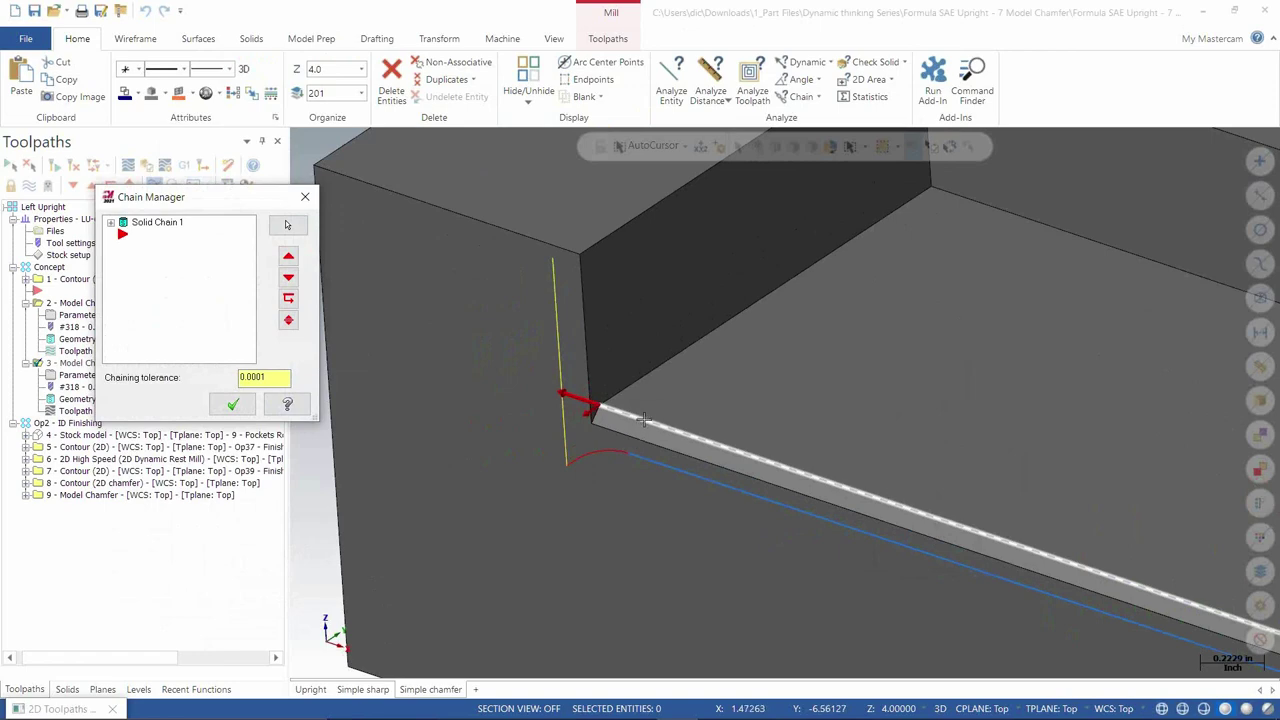
{"action": "left_click", "coordinate": [233, 406]}
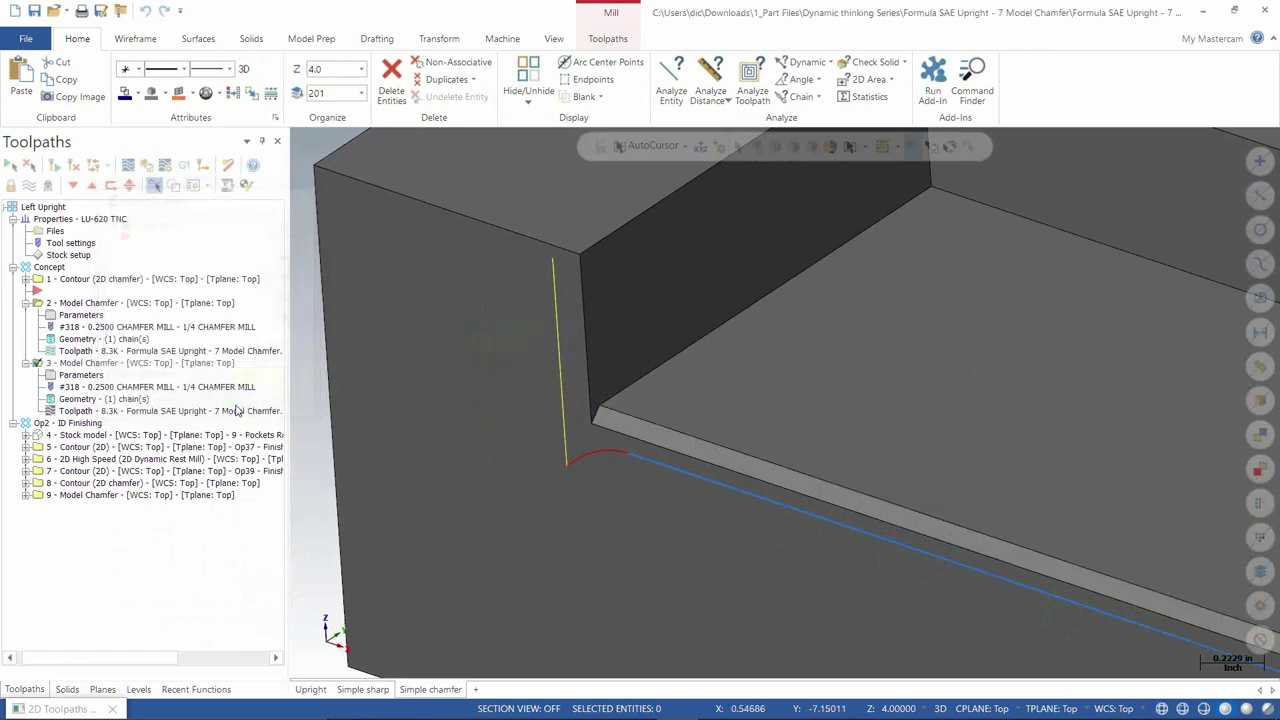
{"action": "left_click", "coordinate": [252, 165]}
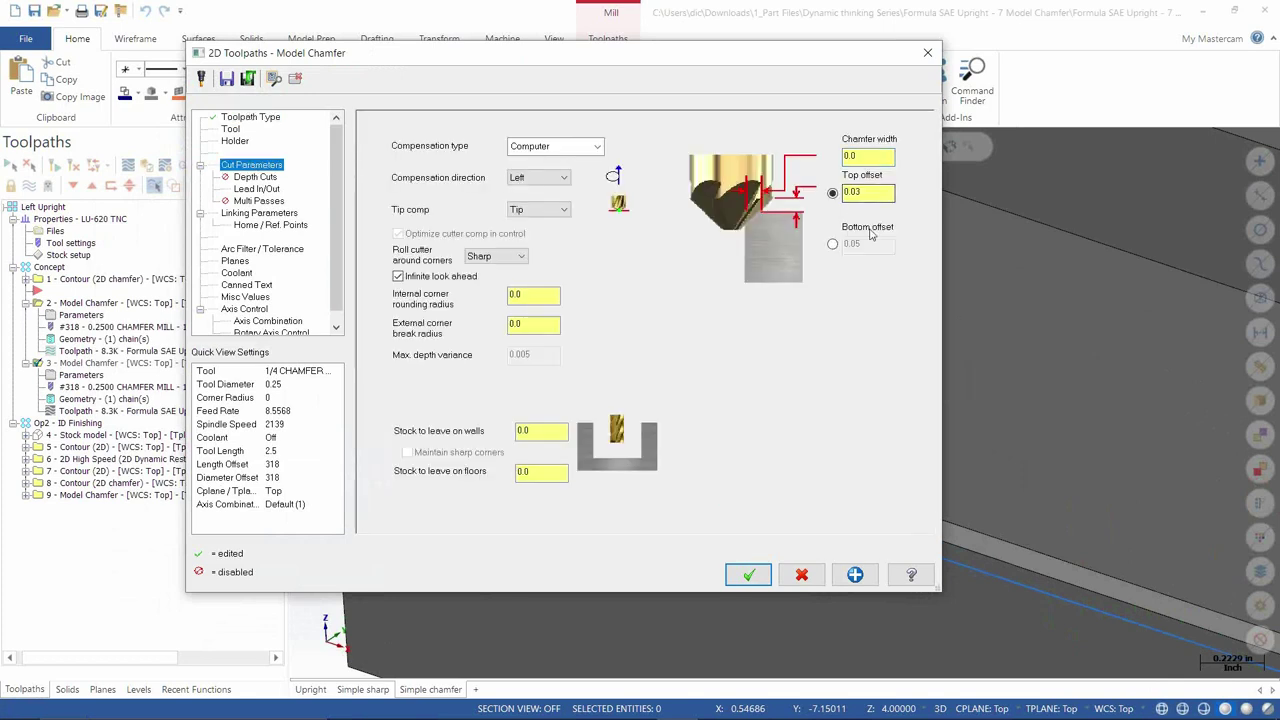
{"action": "double_click", "coordinate": [856, 192]}
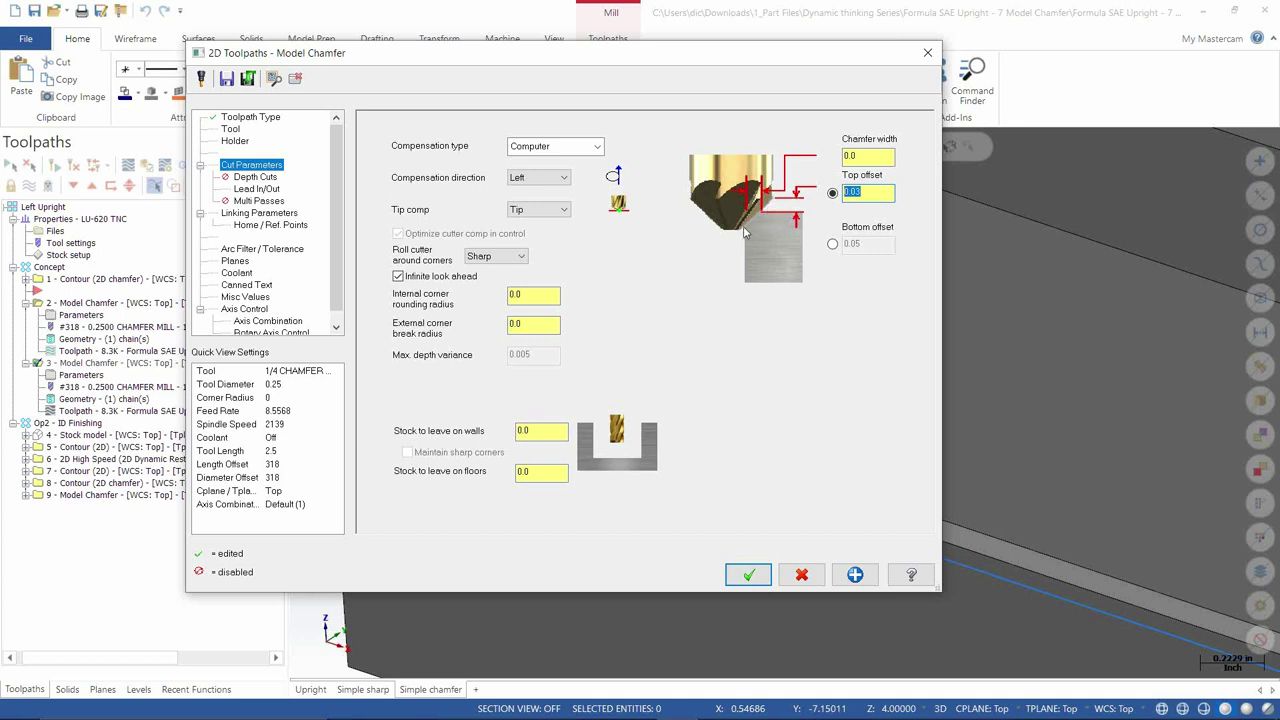
{"action": "left_click", "coordinate": [832, 244]}
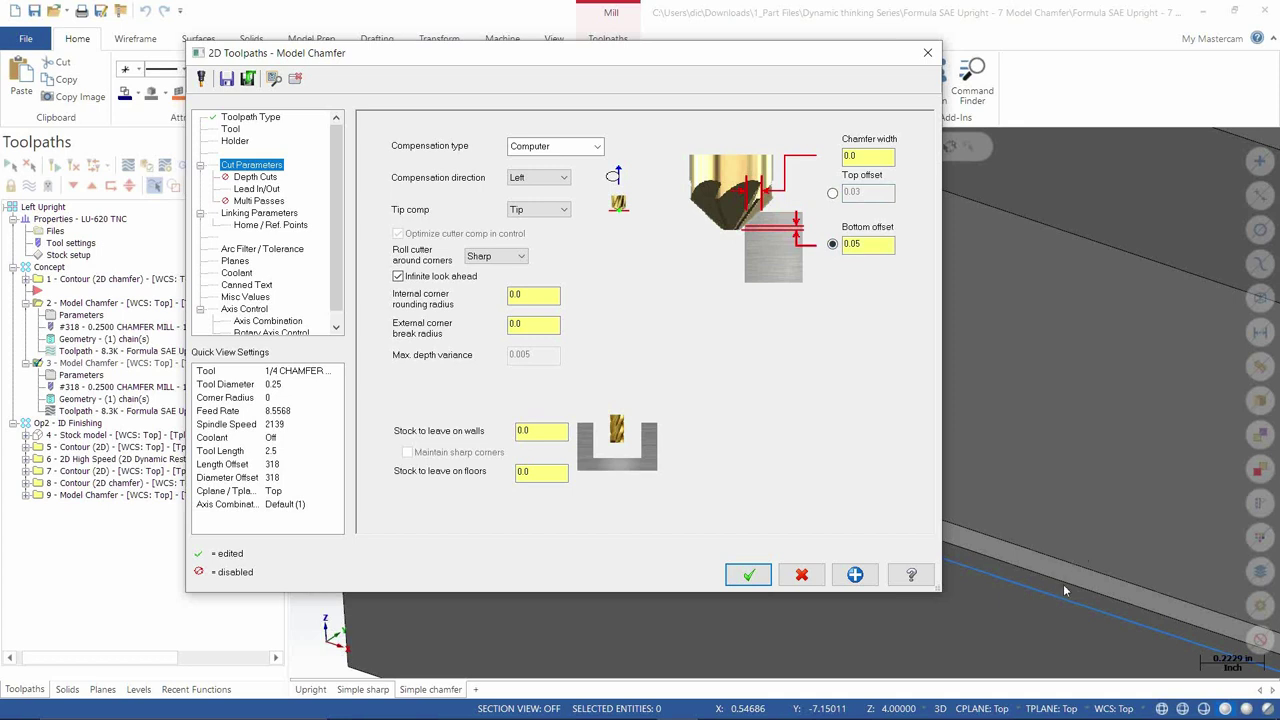
{"action": "left_click", "coordinate": [832, 192]}
{"action": "left_click", "coordinate": [832, 244]}
{"action": "left_click", "coordinate": [832, 192]}
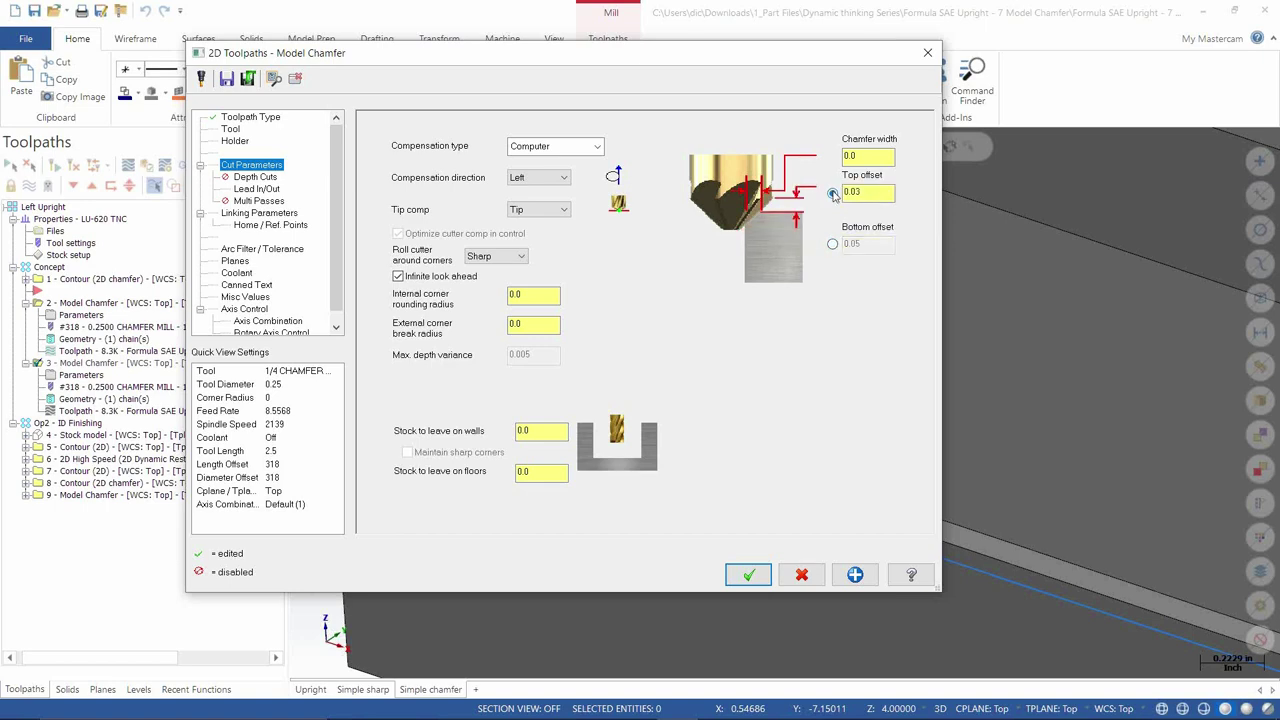
{"action": "left_click", "coordinate": [801, 577]}
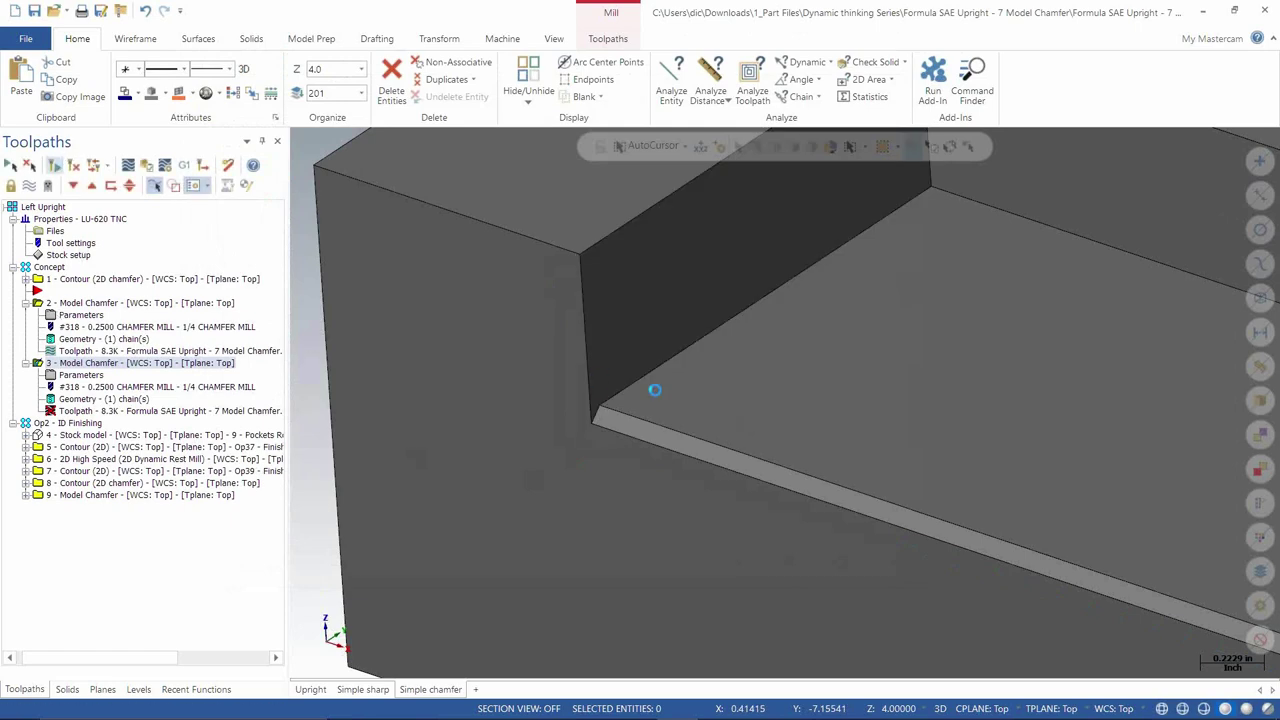
{"action": "scroll", "coordinate": [628, 403], "scroll_direction": "down", "scroll_amount": 5}
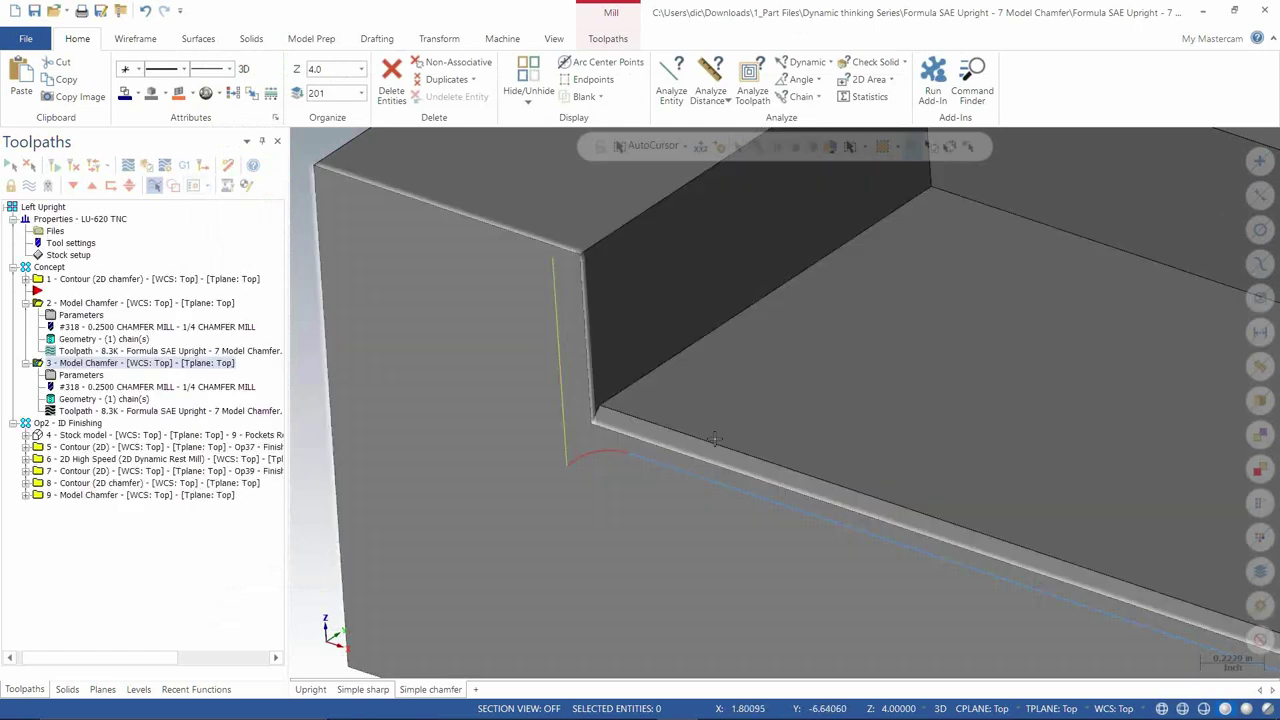
{"action": "middle_click_drag", "start_coordinate": [632, 447], "coordinate": [632, 445]}
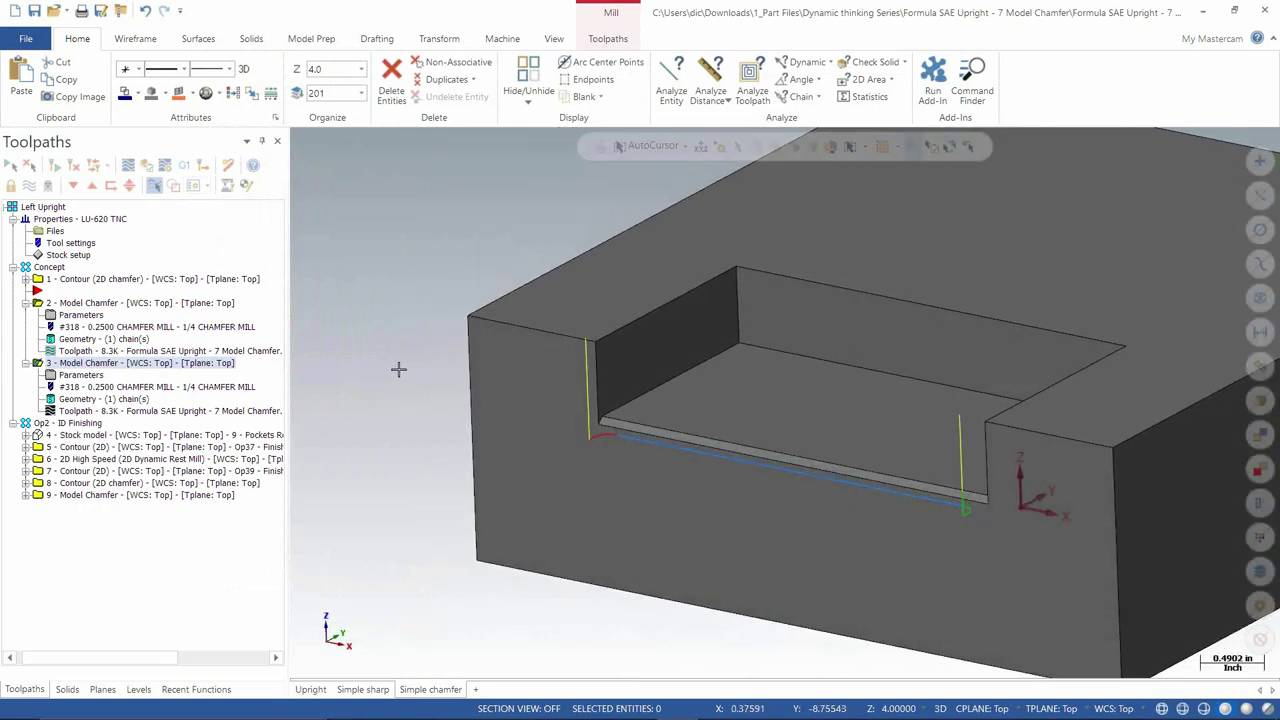
{"action": "scroll", "coordinate": [557, 322], "scroll_direction": "up", "scroll_amount": 2}
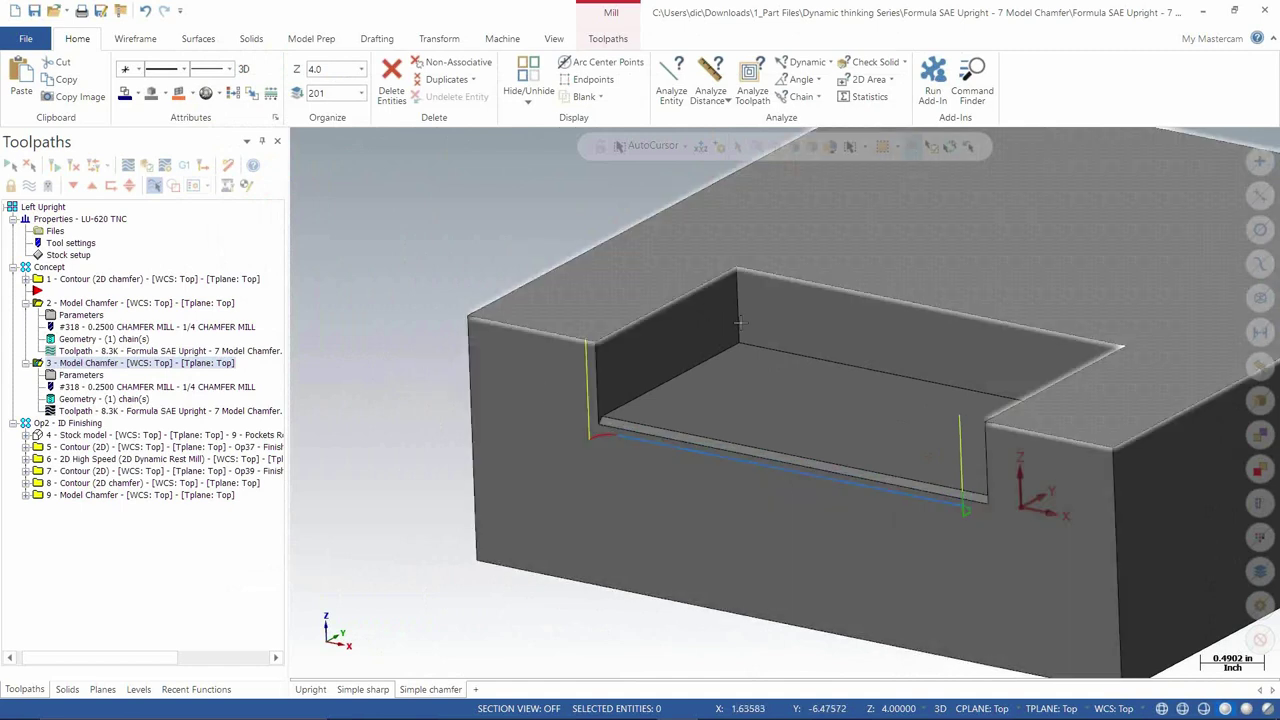
{"action": "scroll", "coordinate": [610, 420], "scroll_direction": "up", "scroll_amount": 2}
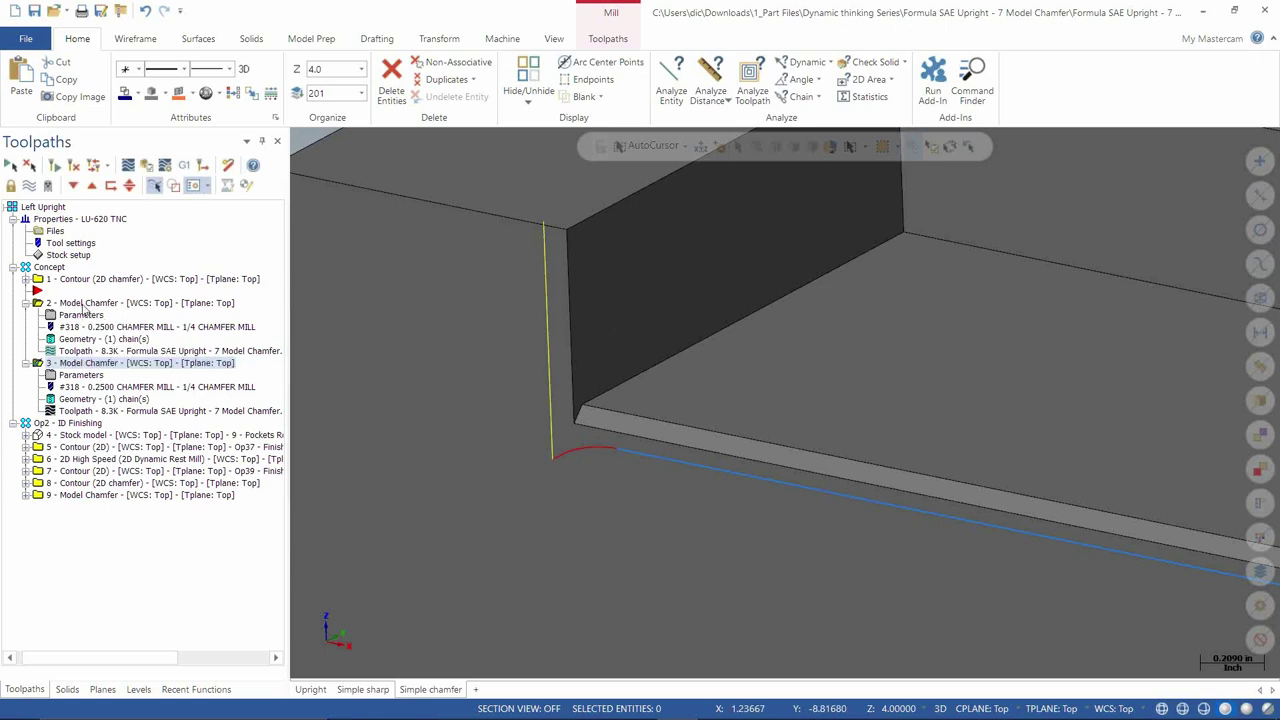
{"action": "mouse_move", "coordinate": [393, 562]}
{"action": "middle_mouse_down"}
{"action": "mouse_move", "coordinate": [505, 458]}
{"action": "mouse_move", "coordinate": [495, 462]}
{"action": "middle_mouse_up"}
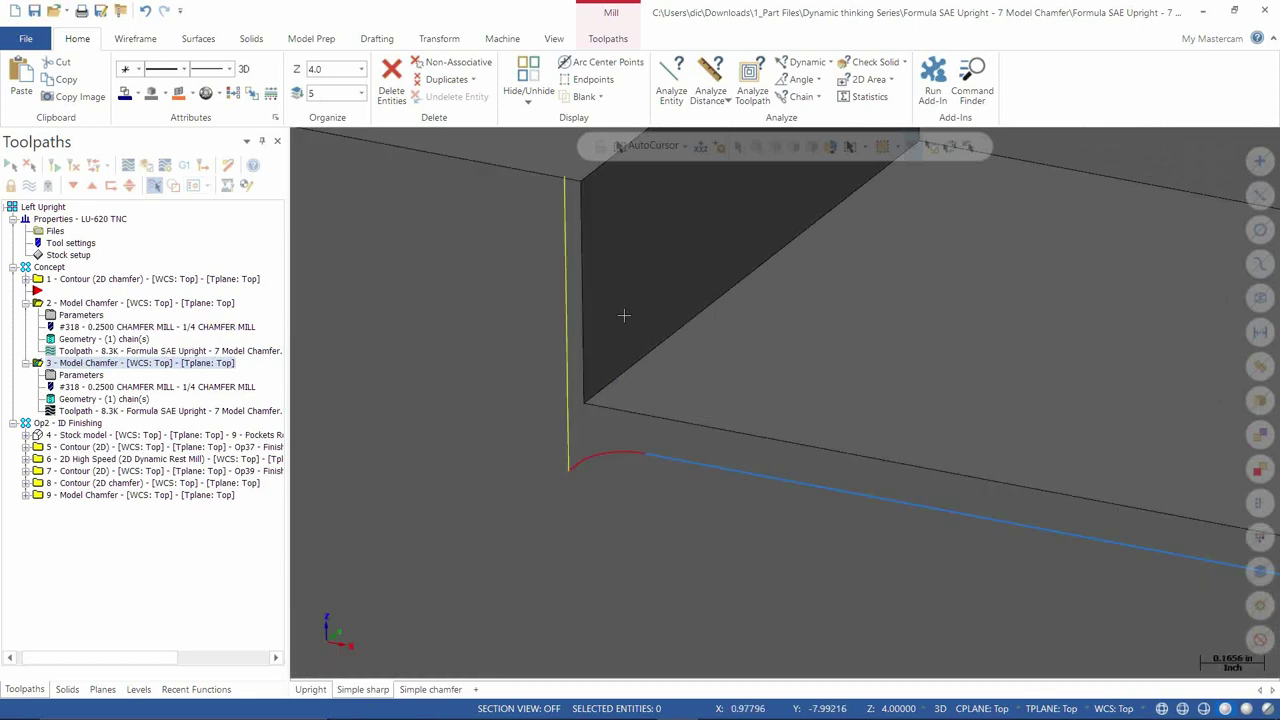
{"action": "scroll", "coordinate": [528, 398], "scroll_direction": "down", "scroll_amount": 8}
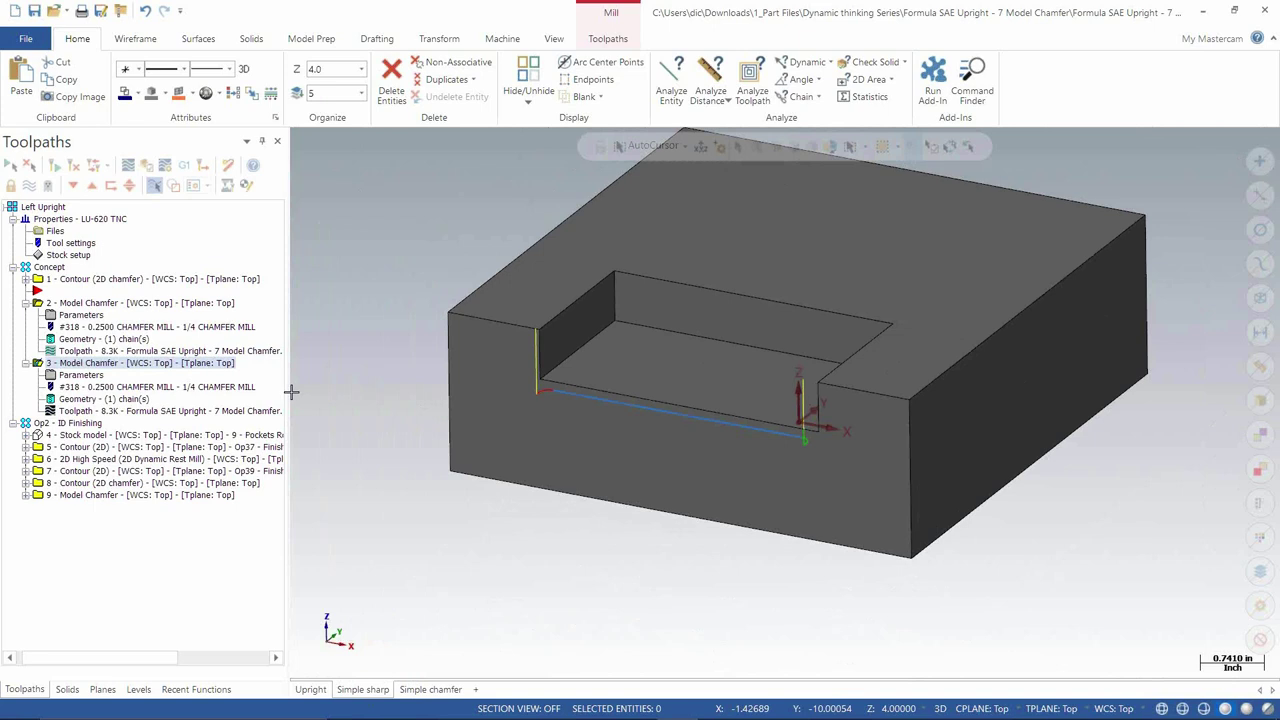
{"action": "scroll", "coordinate": [360, 338], "scroll_direction": "up", "scroll_amount": 1}
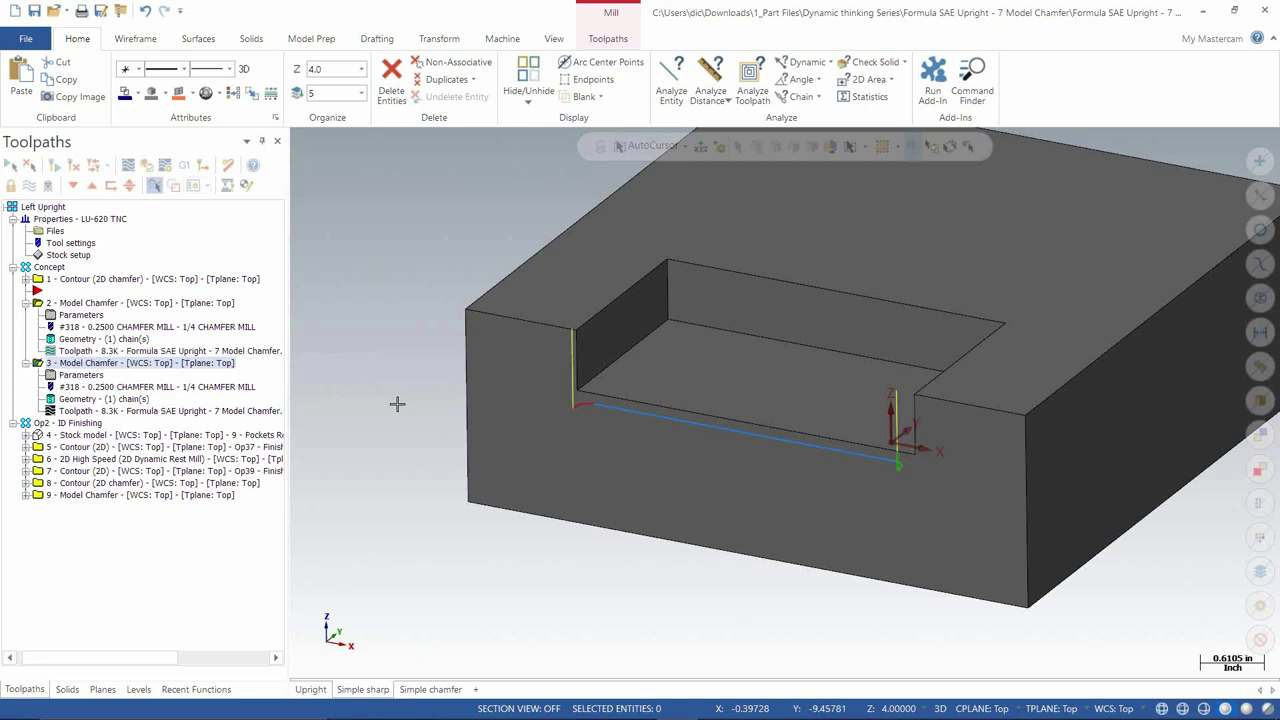
Step: Switch to the Upright view and collapse operations 1 and 2 in the Toolpaths manager
{"action": "left_click", "coordinate": [312, 690]}
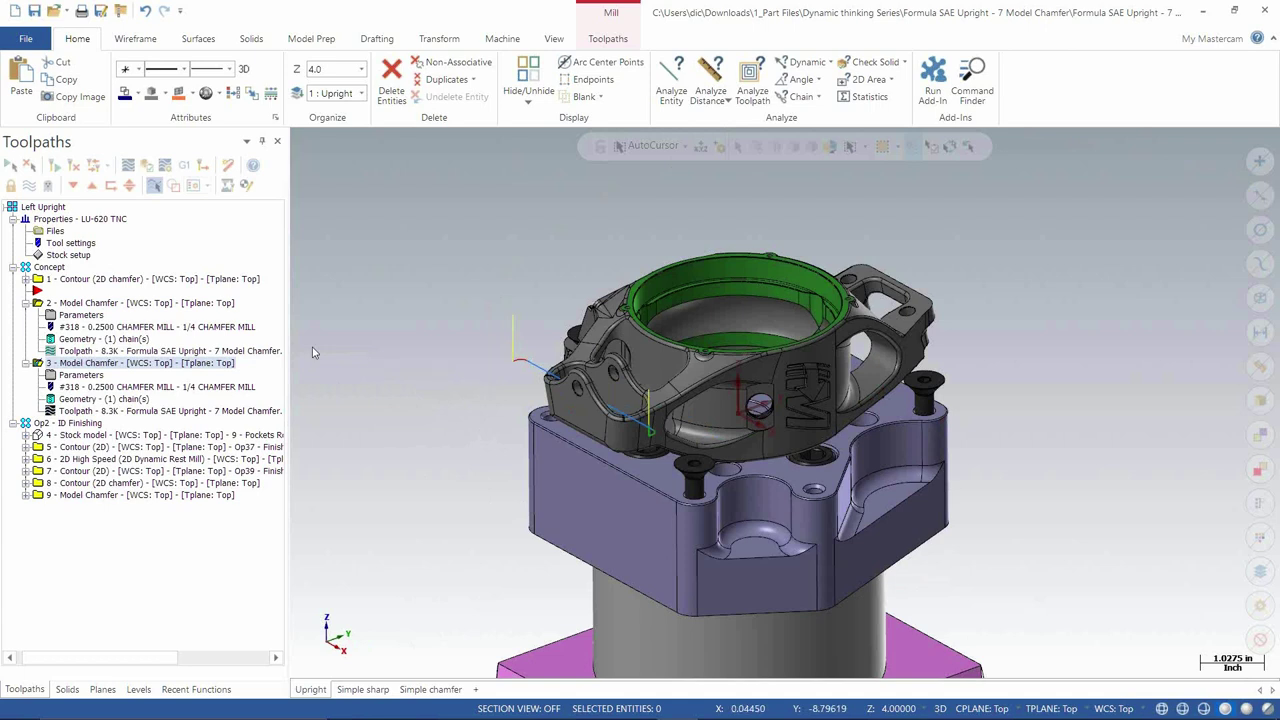
{"action": "left_click", "coordinate": [34, 304]}
{"action": "left_click", "coordinate": [34, 280]}
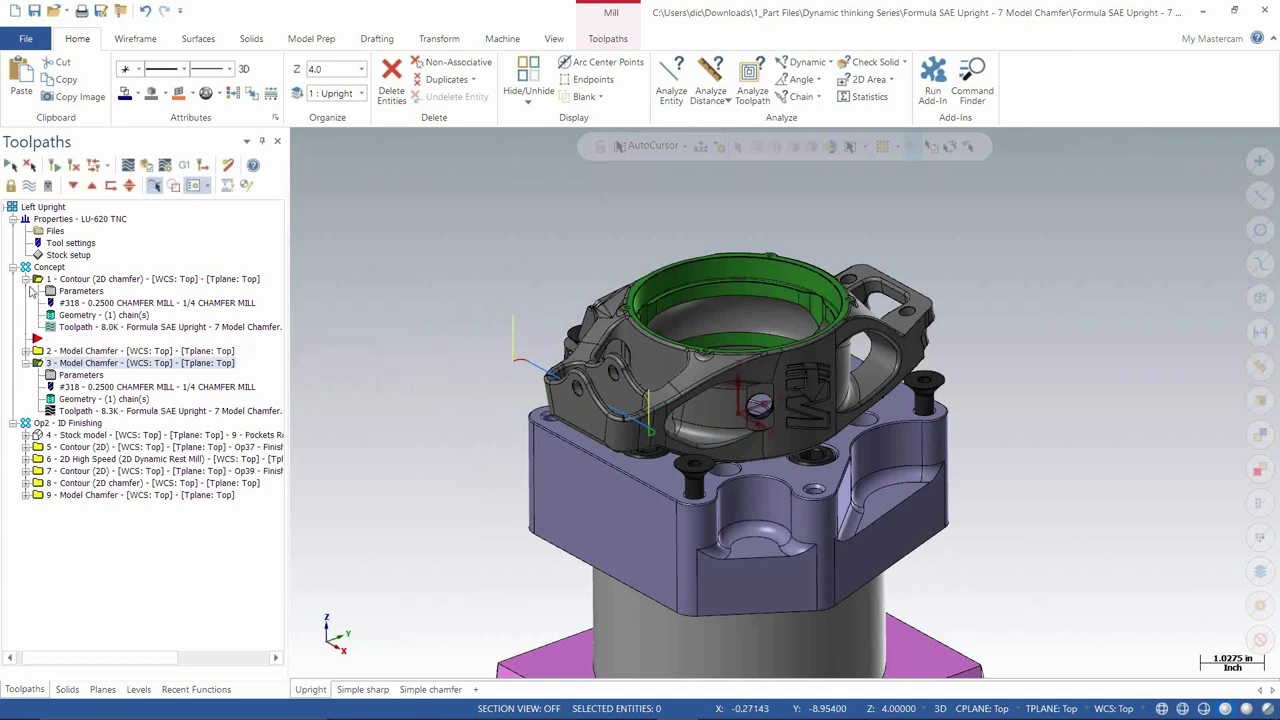
{"action": "left_click", "coordinate": [30, 280]}
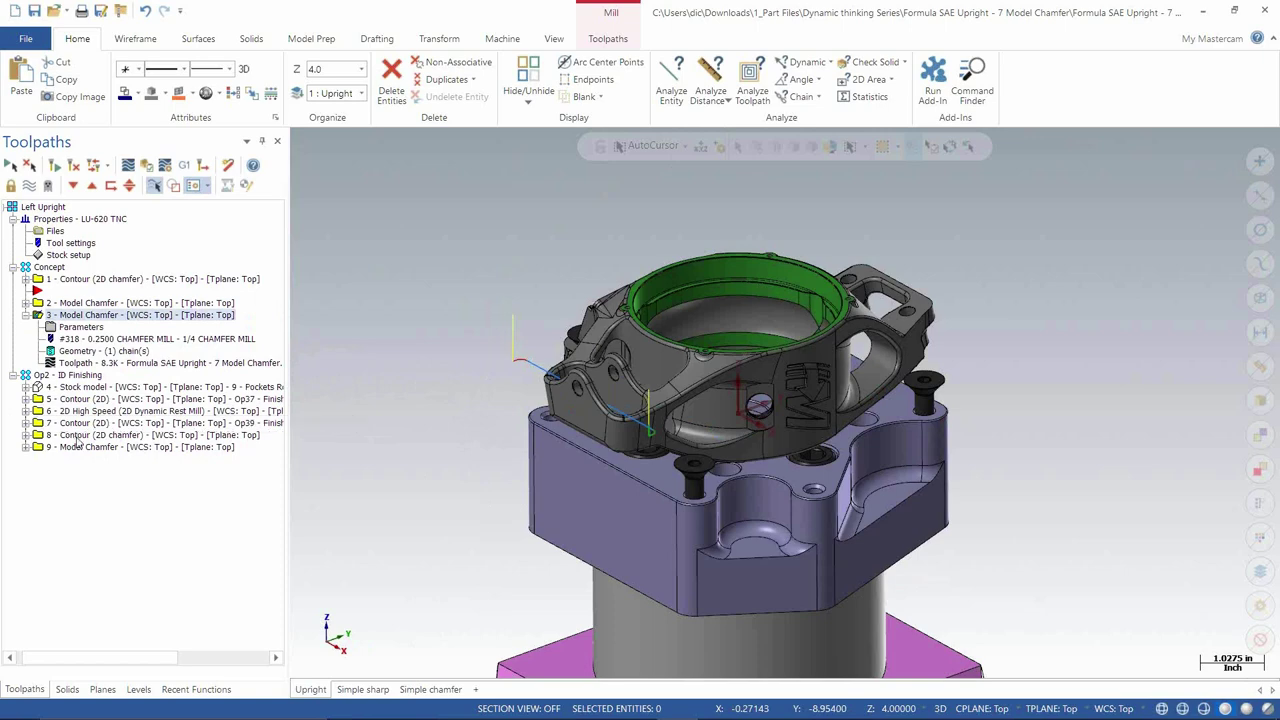
Step: Select operation 8 Contour (2D chamfer), expand it, and open its chain geometry
{"action": "left_click", "coordinate": [76, 440]}
{"action": "scroll", "coordinate": [775, 234], "scroll_direction": "up", "scroll_amount": 10}
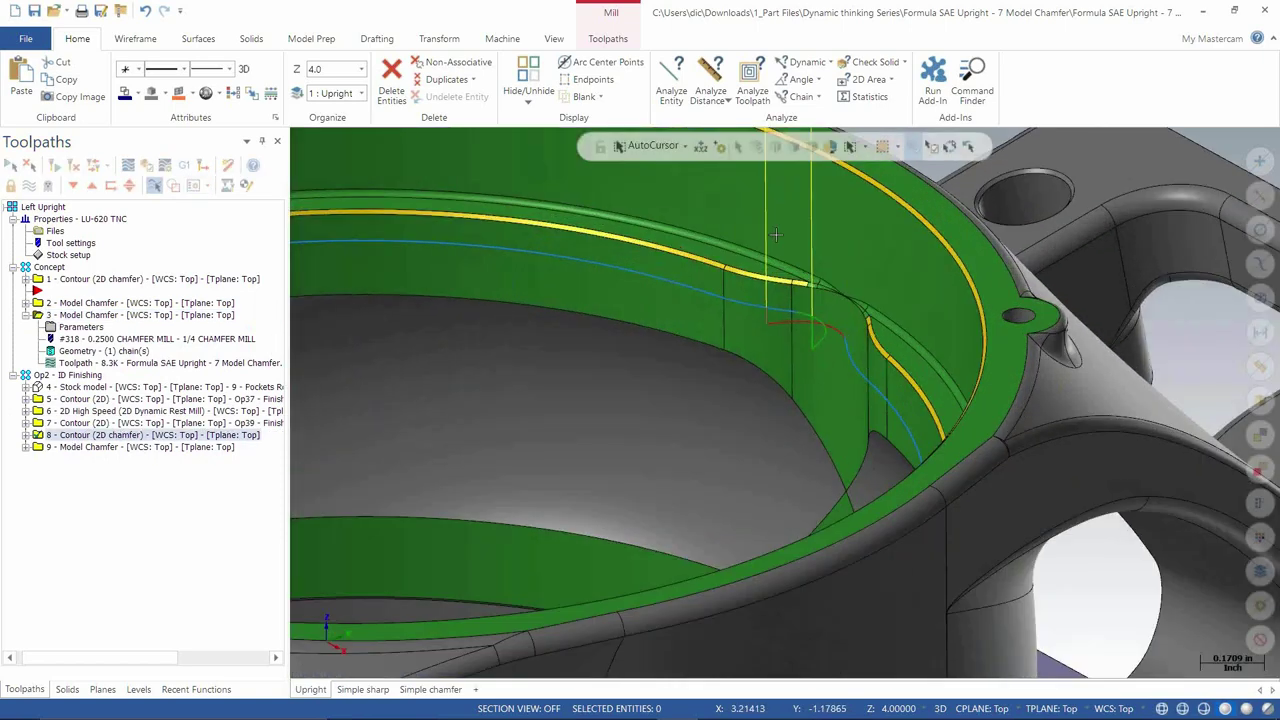
{"action": "scroll", "coordinate": [775, 234], "scroll_direction": "up", "scroll_amount": 5}
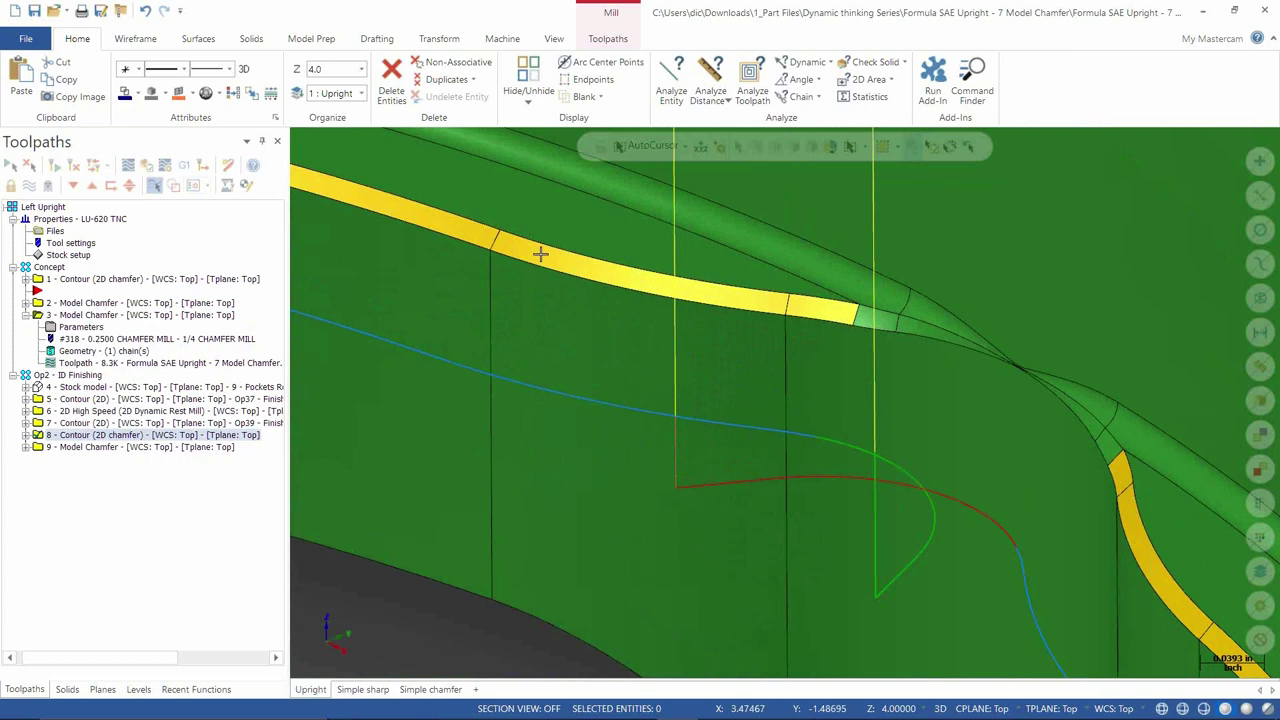
{"action": "scroll", "coordinate": [848, 398], "scroll_direction": "down", "scroll_amount": 1}
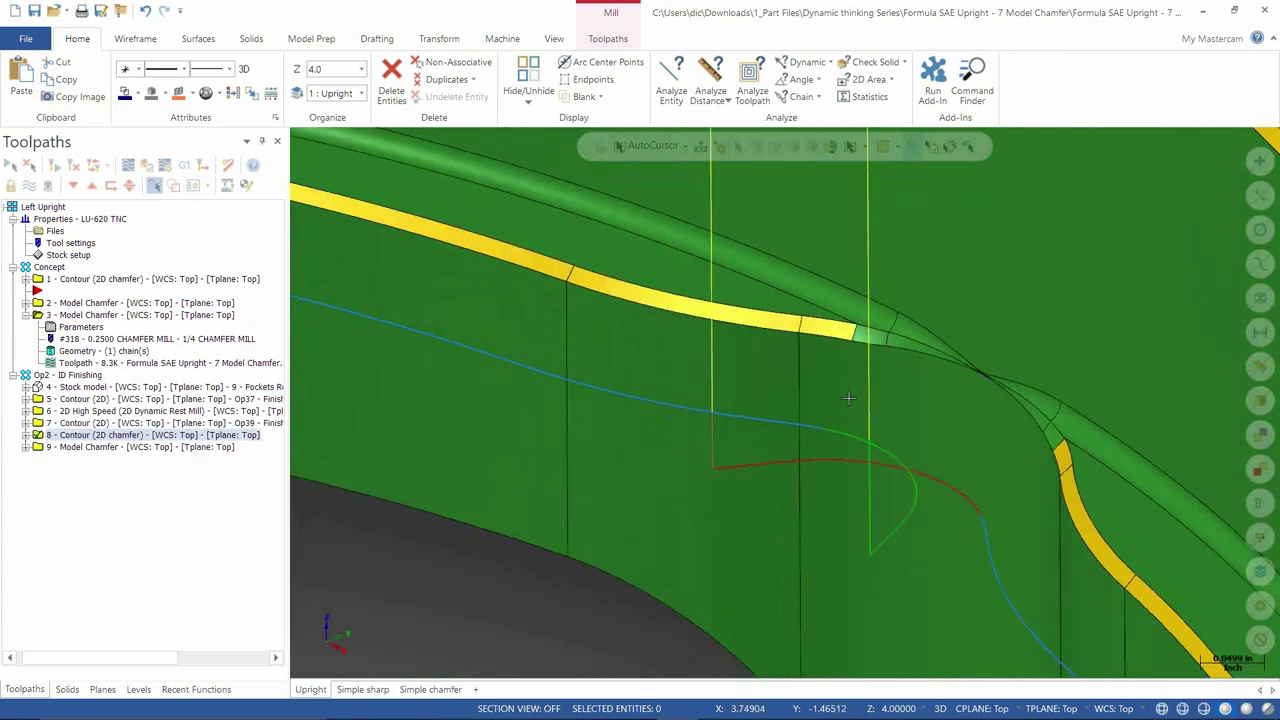
{"action": "scroll", "coordinate": [848, 398], "scroll_direction": "down", "scroll_amount": 2}
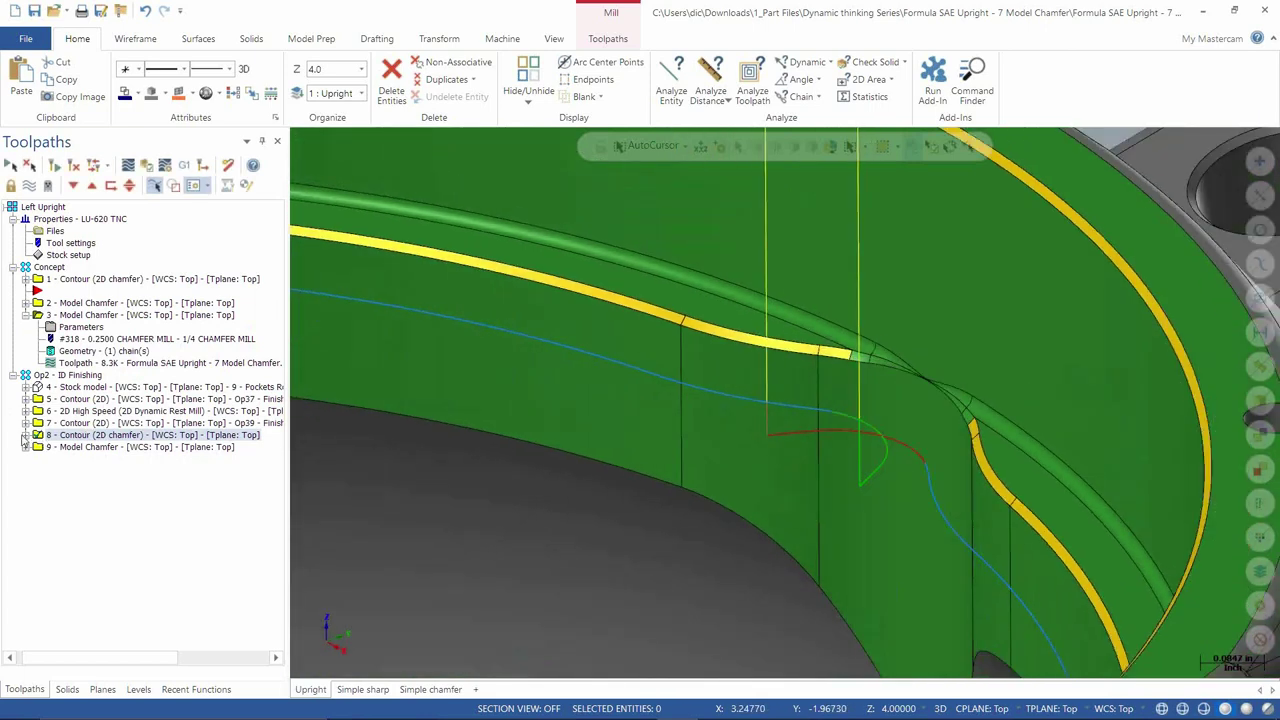
{"action": "left_click", "coordinate": [25, 435]}
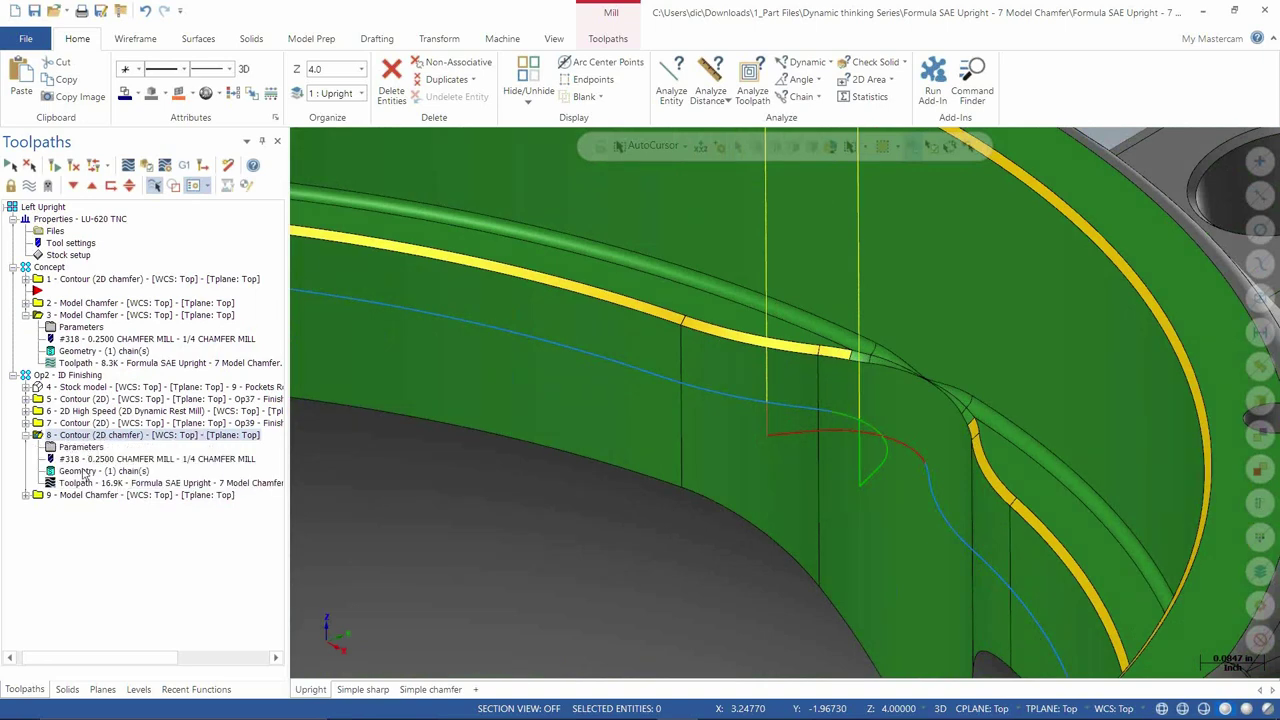
{"action": "left_click", "coordinate": [84, 472]}
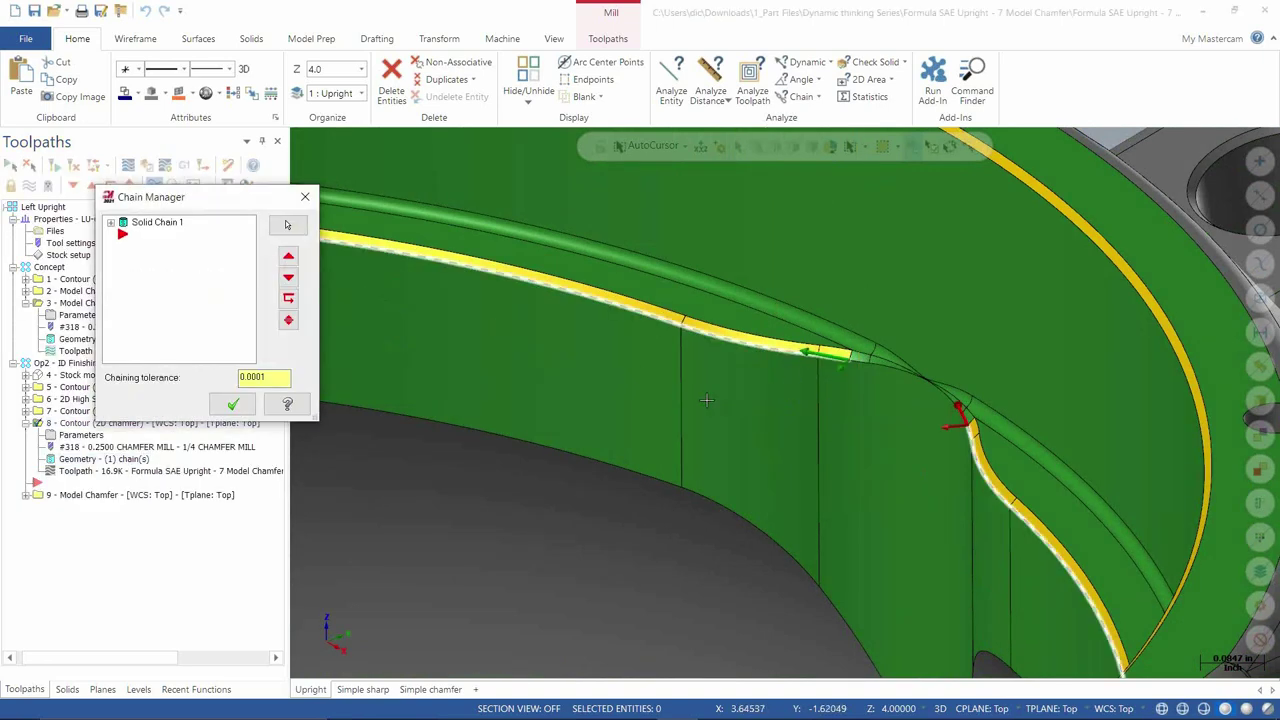
Step: Zoom and orbit into the ring pocket to check the chain start, then accept the Chain Manager unchanged
{"action": "scroll", "coordinate": [826, 347], "scroll_direction": "up", "scroll_amount": 3}
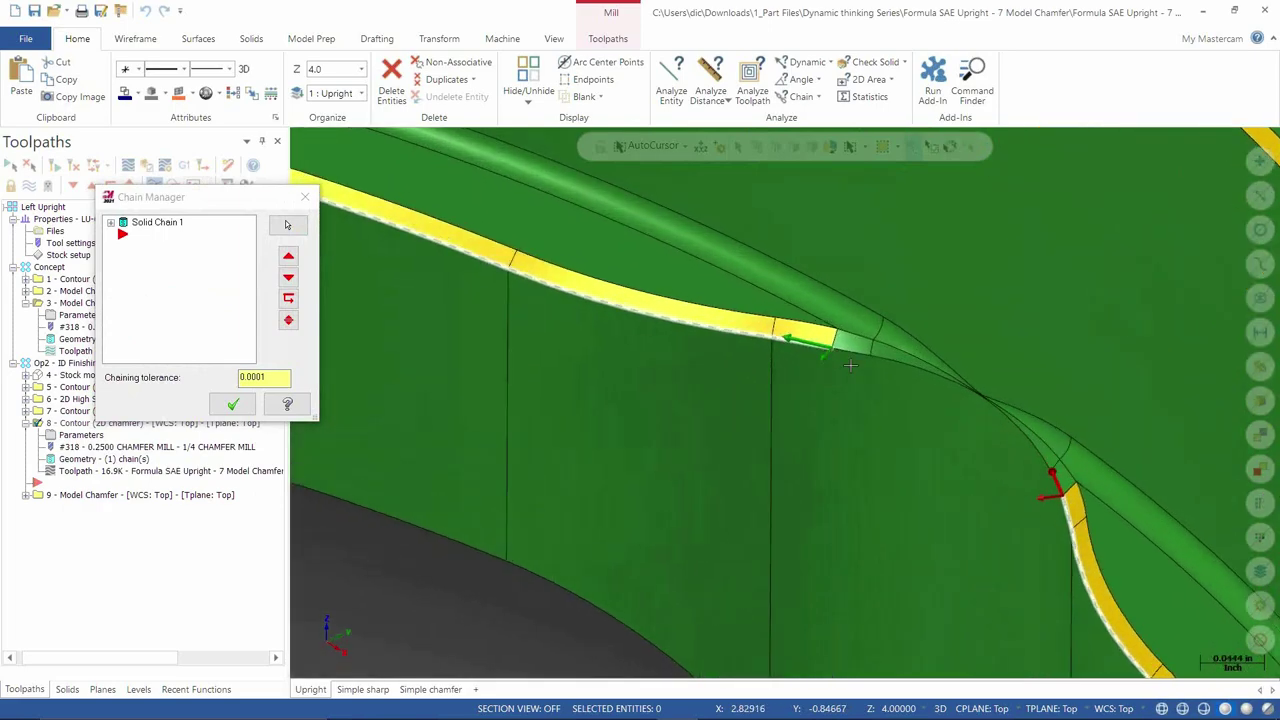
{"action": "scroll", "coordinate": [850, 365], "scroll_direction": "down", "scroll_amount": 10}
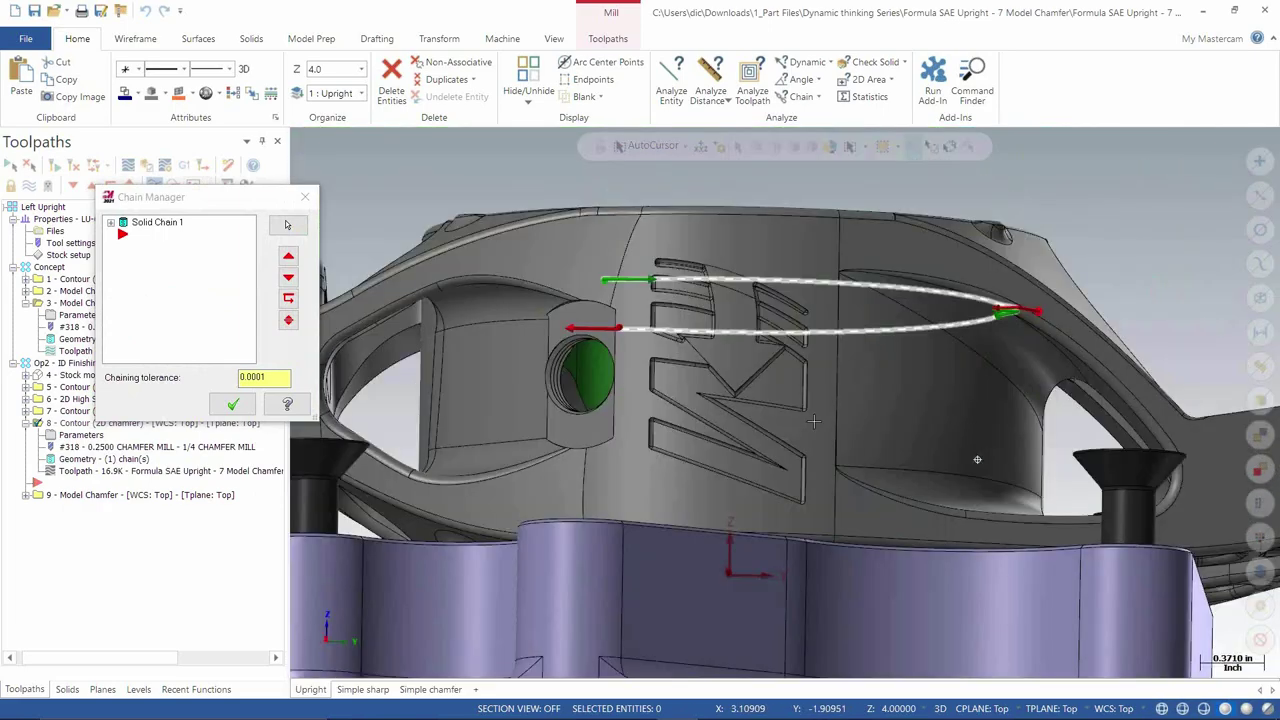
{"action": "middle_click_drag", "start_coordinate": [813, 421], "coordinate": [665, 265]}
{"action": "scroll", "coordinate": [665, 265], "scroll_direction": "up", "scroll_amount": 6}
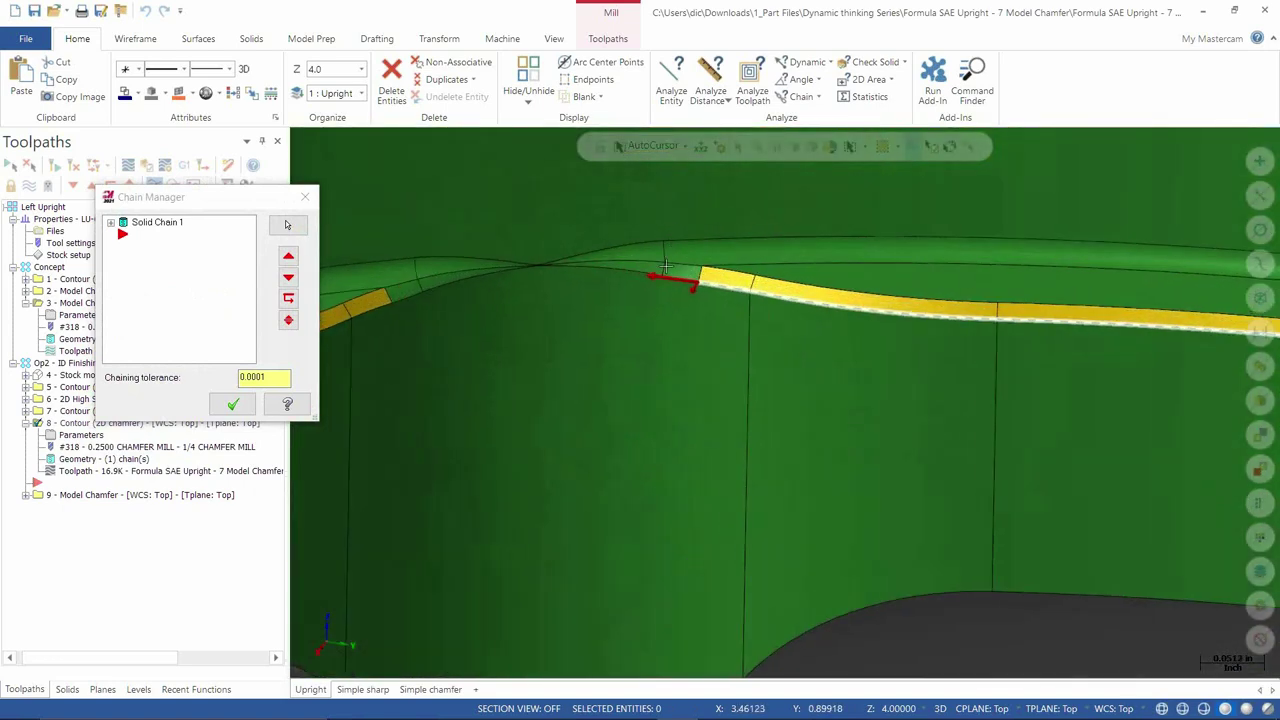
{"action": "scroll", "coordinate": [740, 300], "scroll_direction": "up", "scroll_amount": 4}
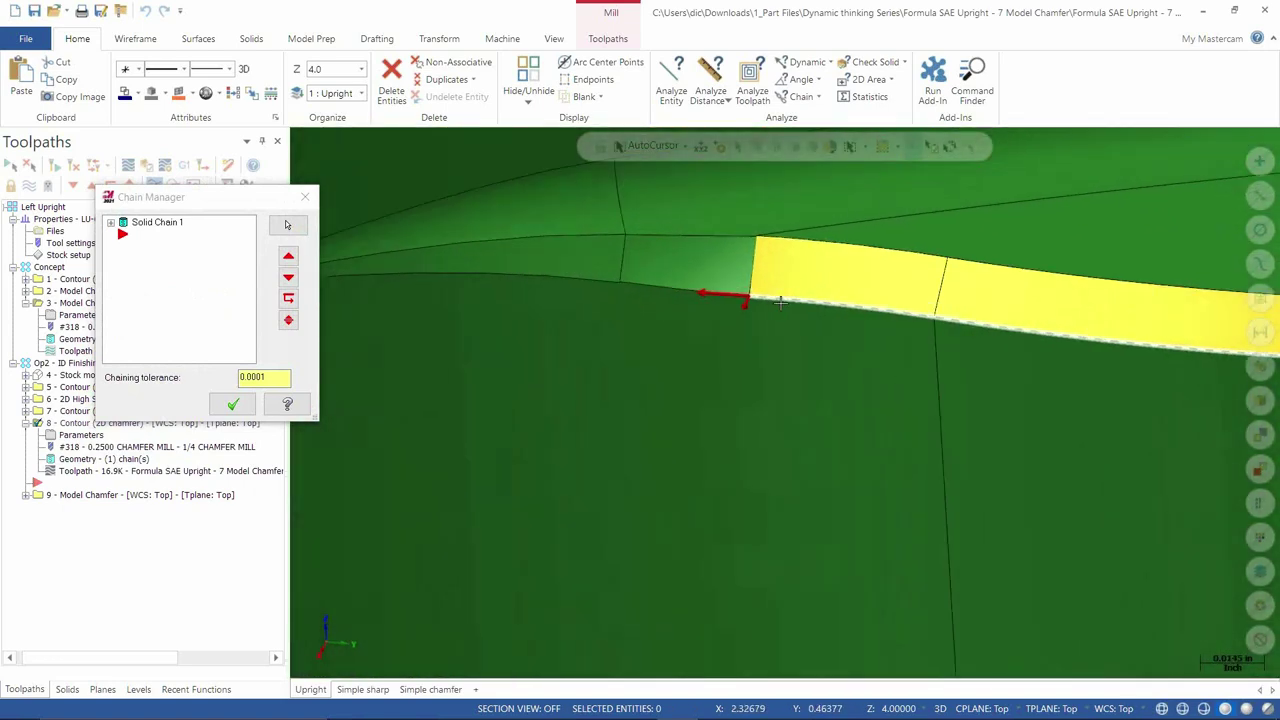
{"action": "scroll", "coordinate": [988, 303], "scroll_direction": "down", "scroll_amount": 2}
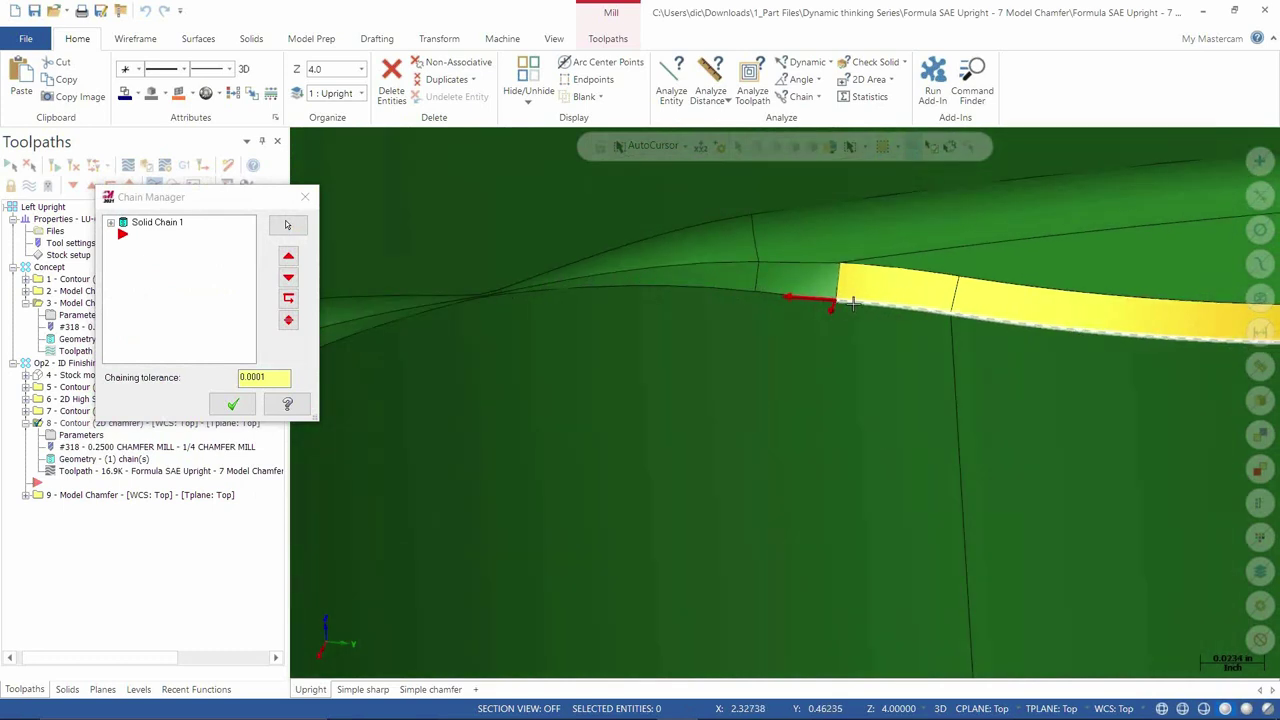
{"action": "scroll", "coordinate": [657, 393], "scroll_direction": "down", "scroll_amount": 6}
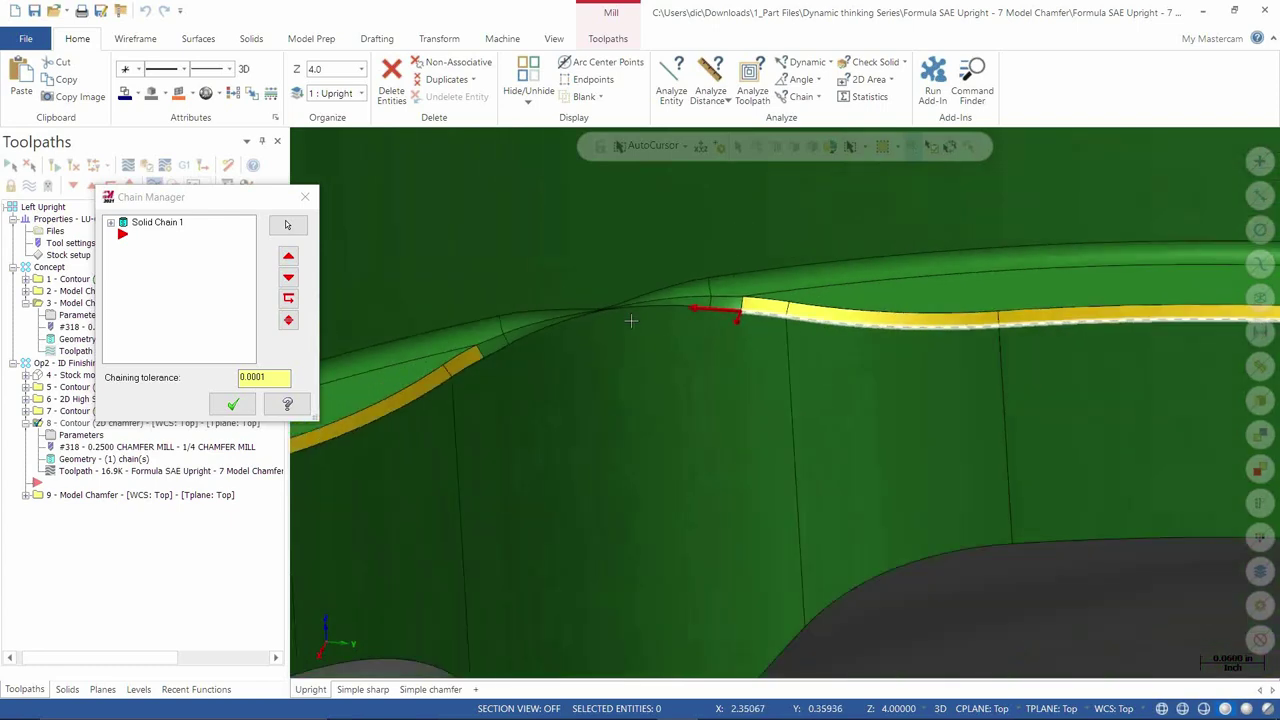
{"action": "scroll", "coordinate": [657, 393], "scroll_direction": "up", "scroll_amount": 3}
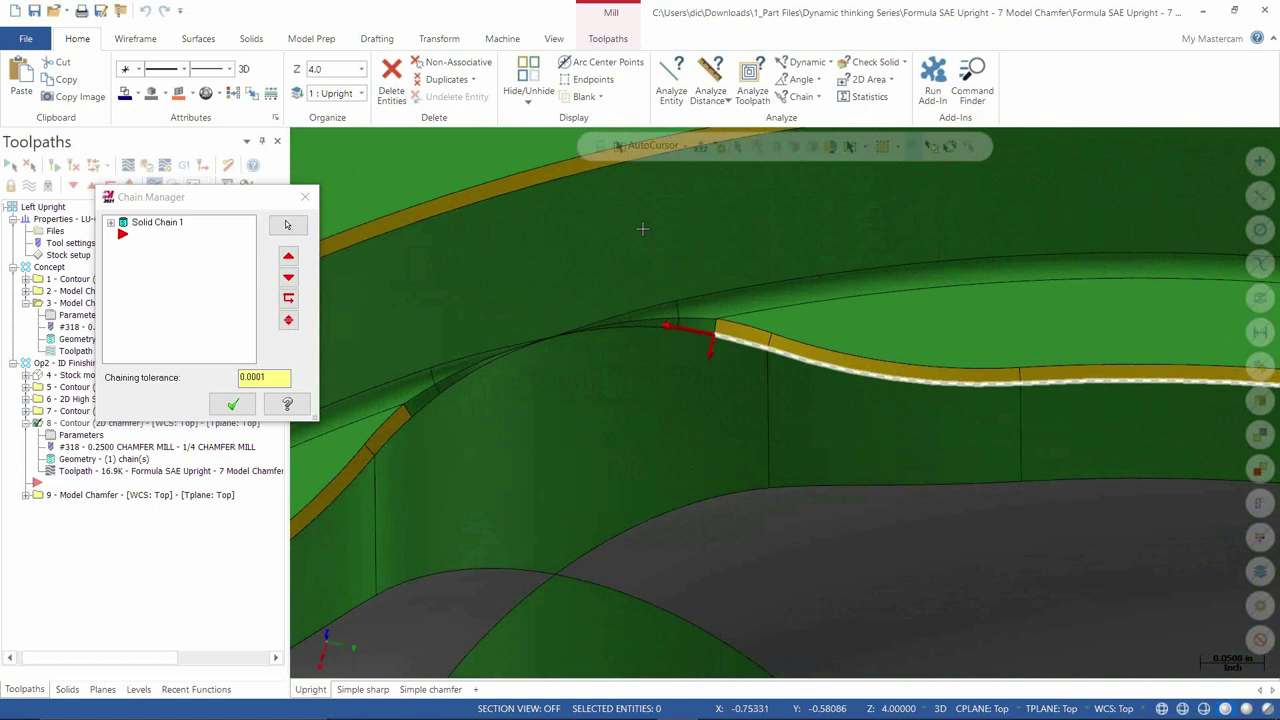
{"action": "left_click", "coordinate": [232, 404]}
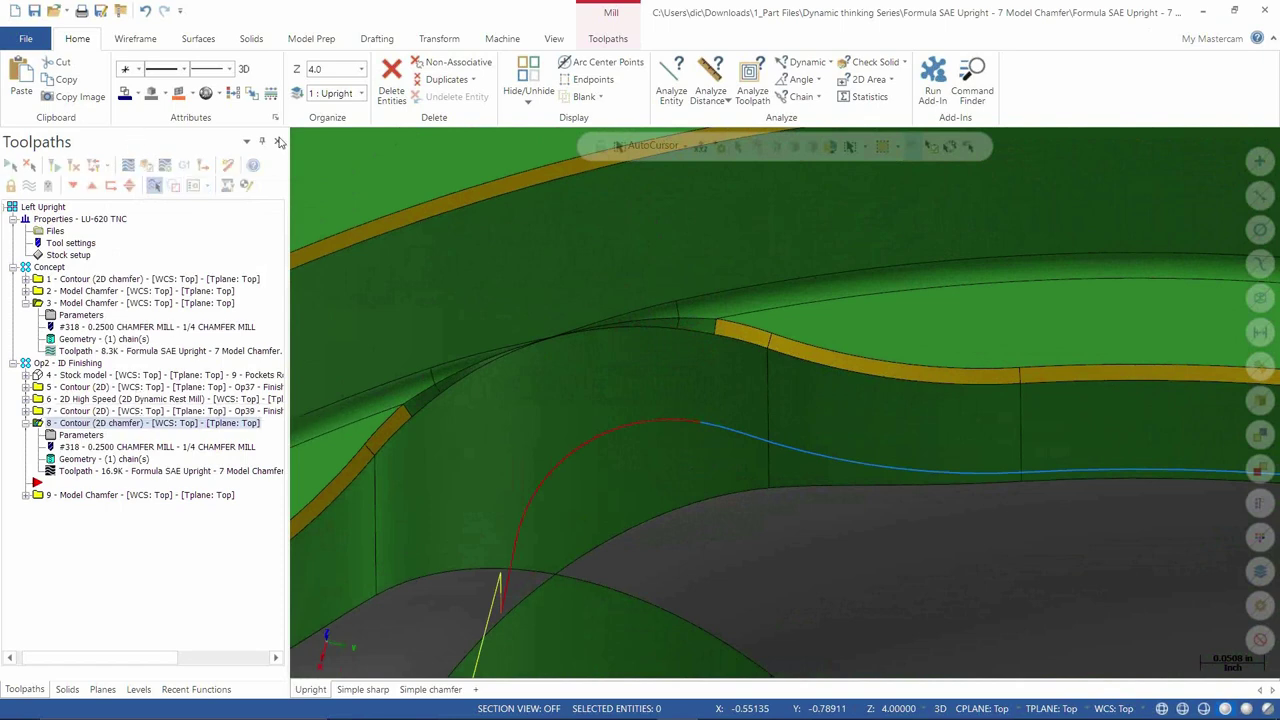
{"action": "left_click", "coordinate": [753, 80]}
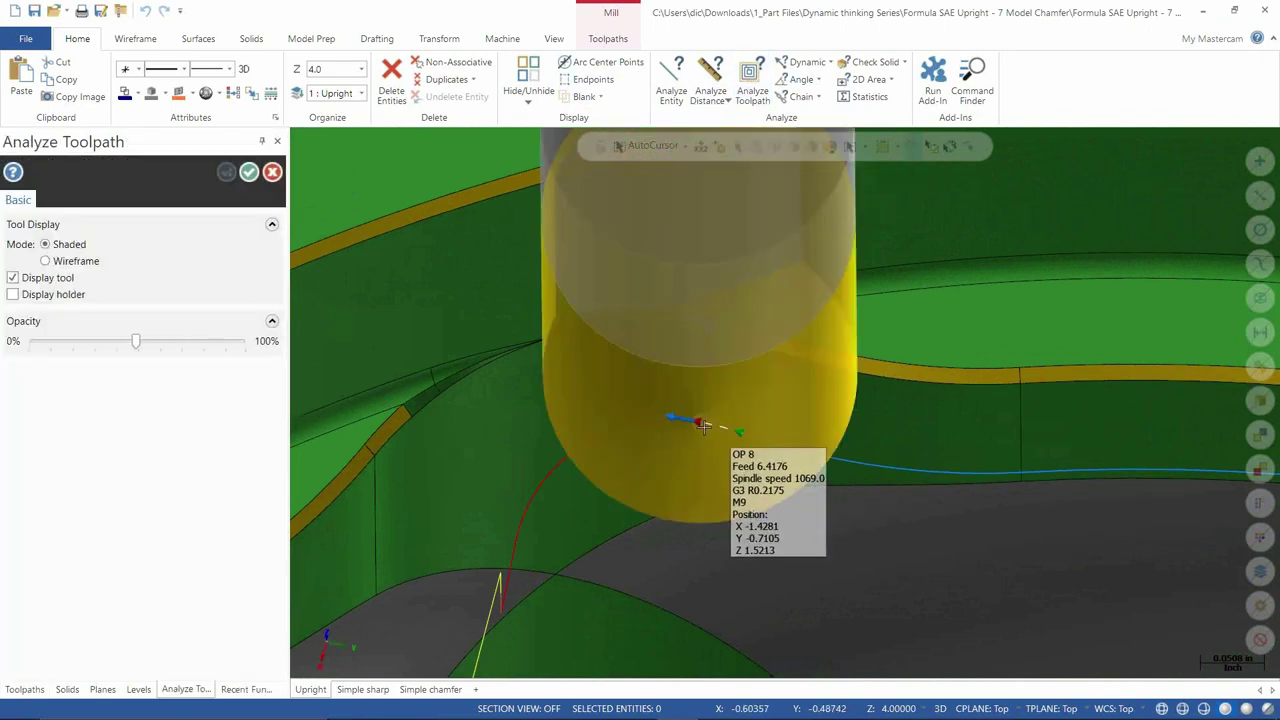
{"action": "middle_click_drag", "start_coordinate": [640, 424], "coordinate": [675, 440]}
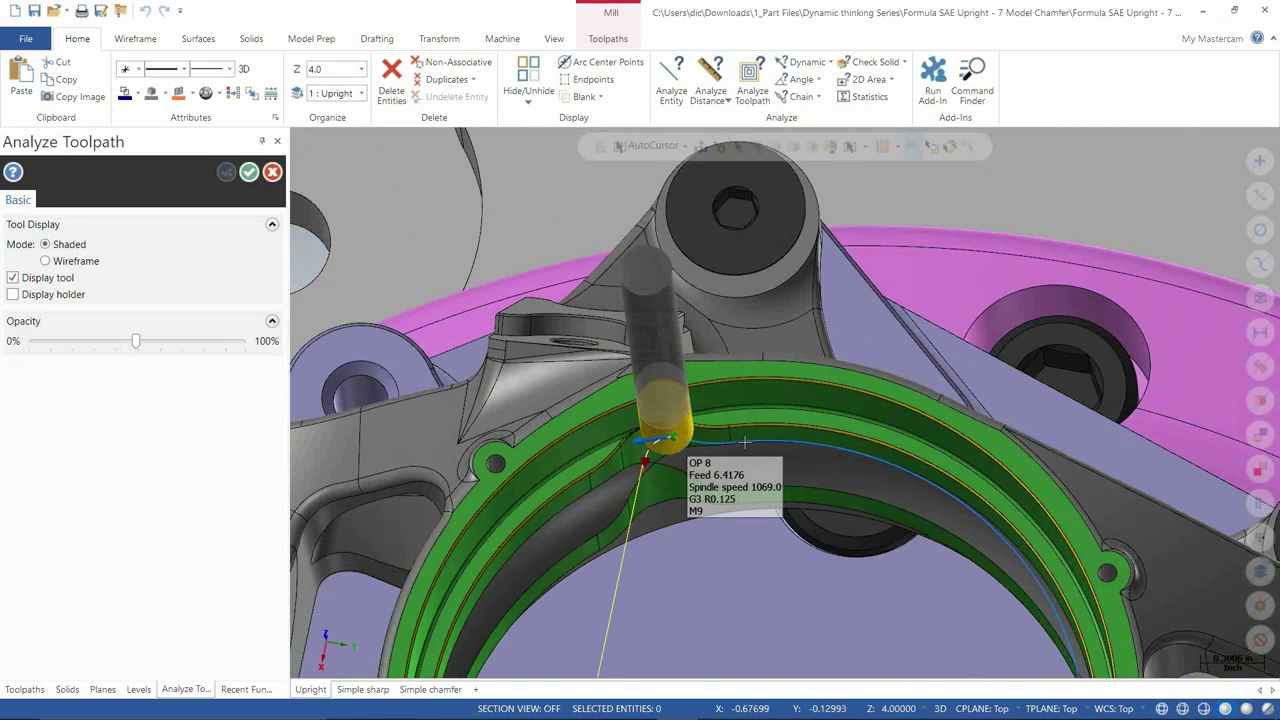
{"action": "scroll", "coordinate": [548, 353], "scroll_direction": "down", "scroll_amount": 2}
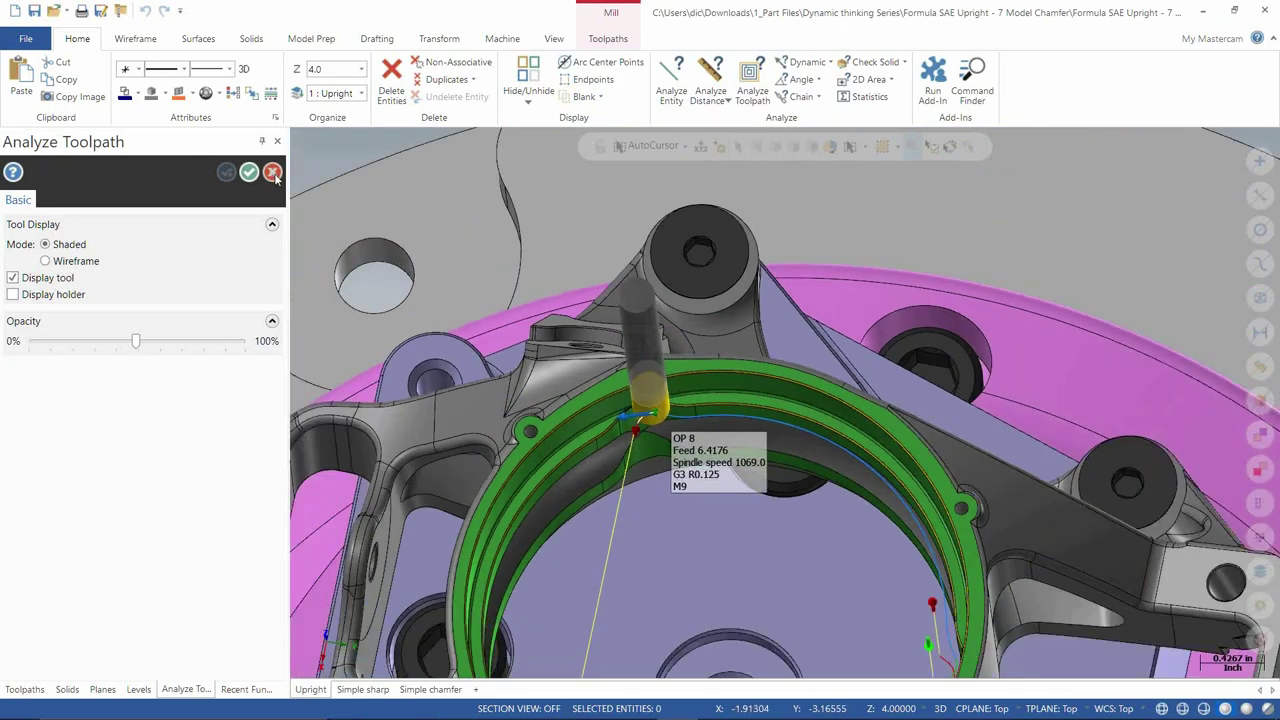
{"action": "key", "text": "Escape"}
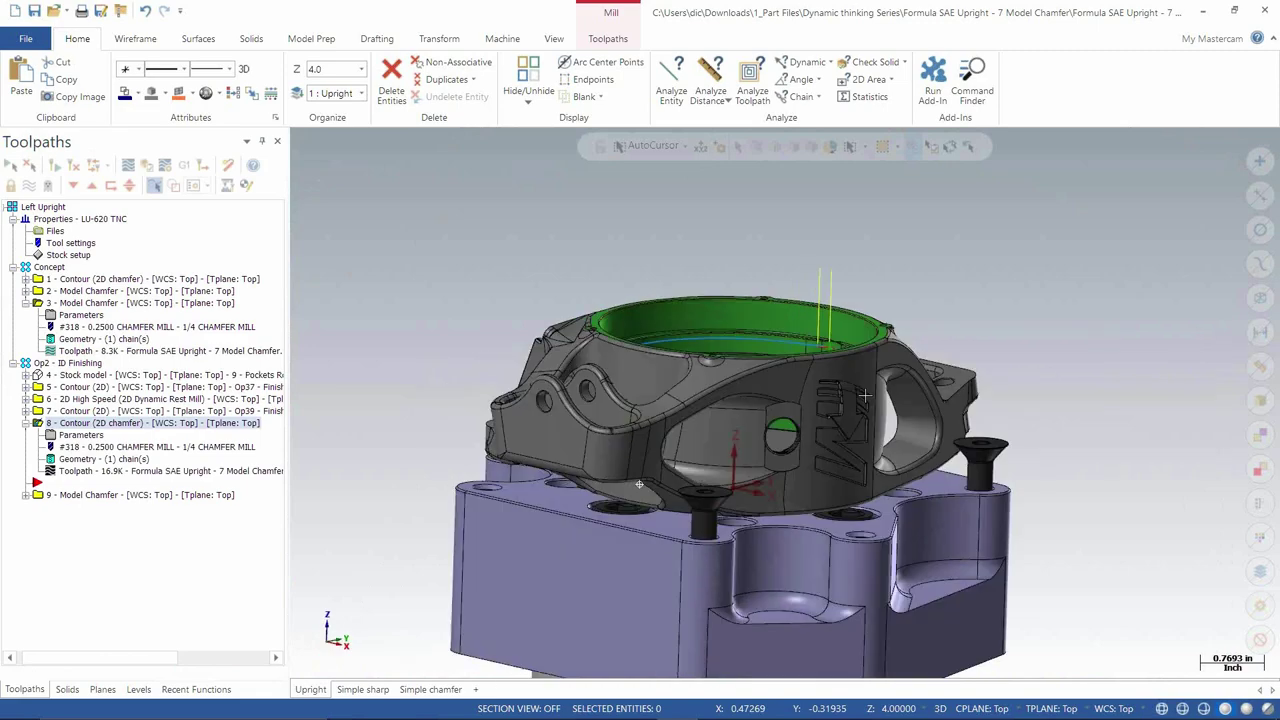
Step: Collapse operation 8 and display Model Chamfer operation 9's toolpath around the bore edge
{"action": "left_click", "coordinate": [24, 424]}
{"action": "left_click", "coordinate": [100, 447]}
{"action": "middle_click_drag", "start_coordinate": [414, 275], "coordinate": [571, 219]}
{"action": "scroll", "coordinate": [740, 268], "scroll_direction": "up", "scroll_amount": 5}
{"action": "middle_click_drag", "start_coordinate": [740, 268], "coordinate": [651, 217]}
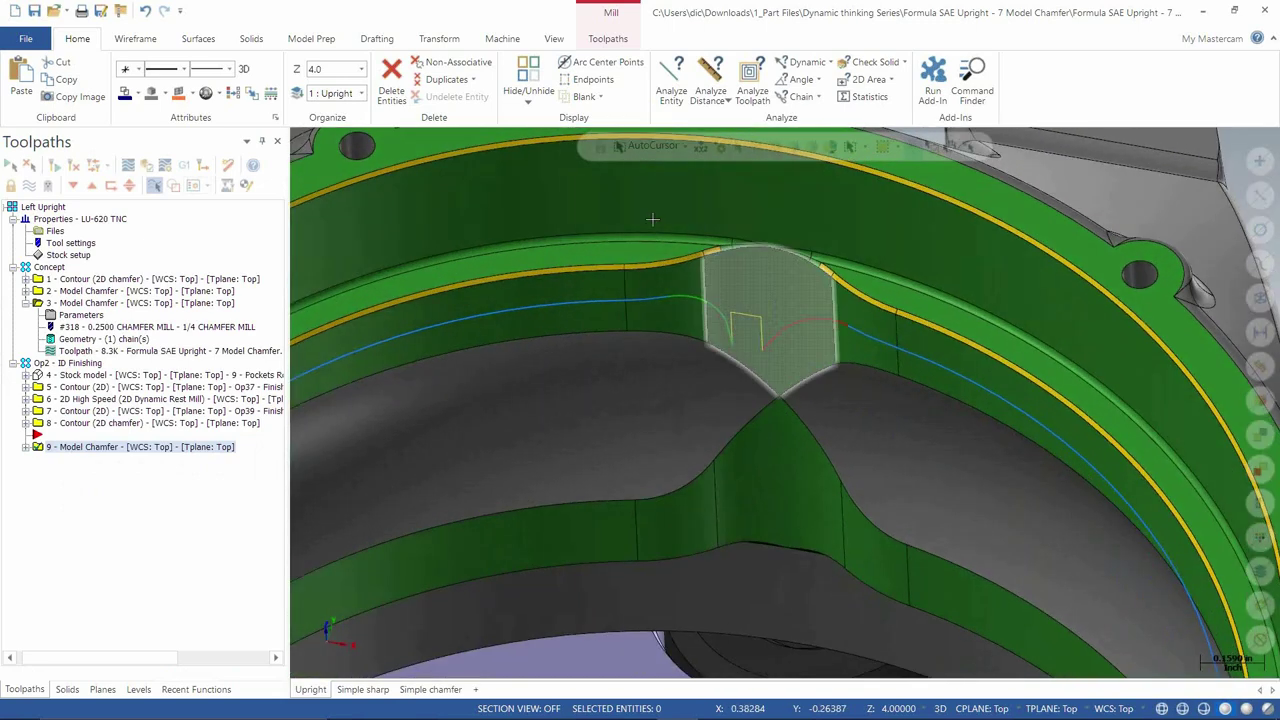
Step: Step through operation 9's toolpath moves with Analyze Toolpath, then end the inspection
{"action": "left_click", "coordinate": [752, 85]}
{"action": "scroll", "coordinate": [703, 345], "scroll_direction": "up", "scroll_amount": 3}
{"action": "scroll", "coordinate": [703, 345], "scroll_direction": "up", "scroll_amount": 2}
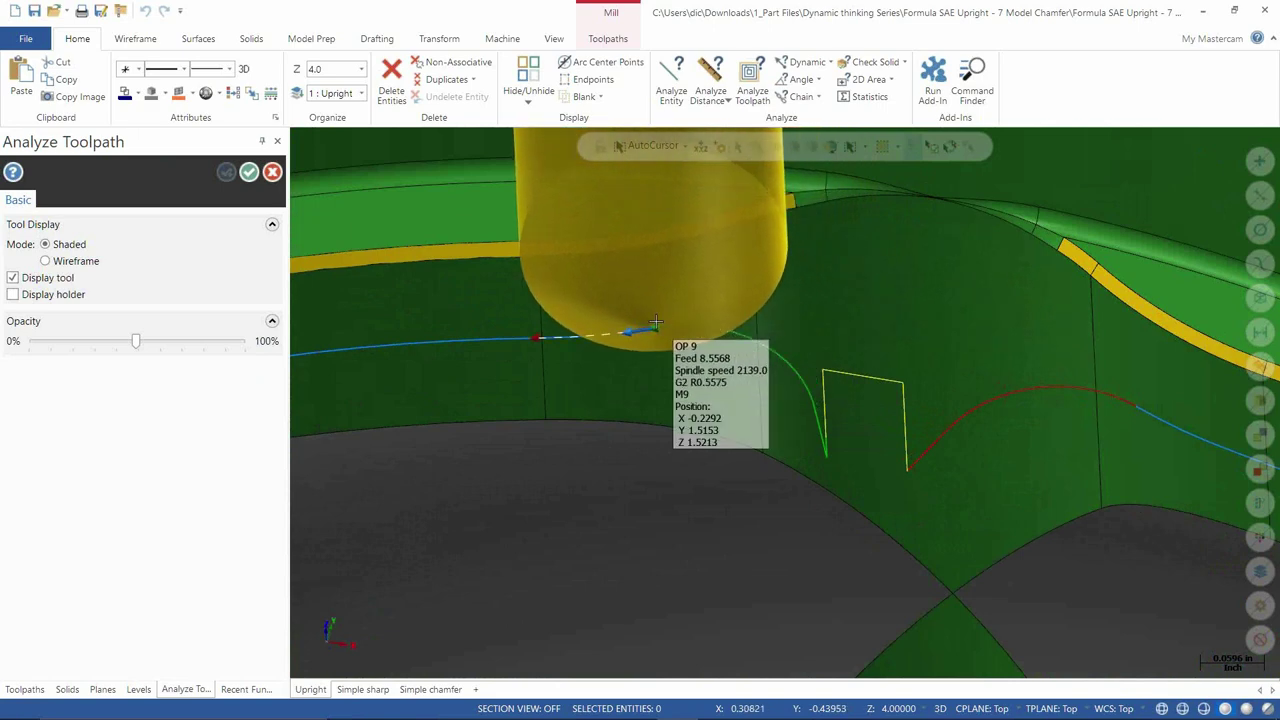
{"action": "scroll", "coordinate": [899, 381], "scroll_direction": "down", "scroll_amount": 3}
{"action": "middle_click_drag", "start_coordinate": [899, 381], "coordinate": [904, 437]}
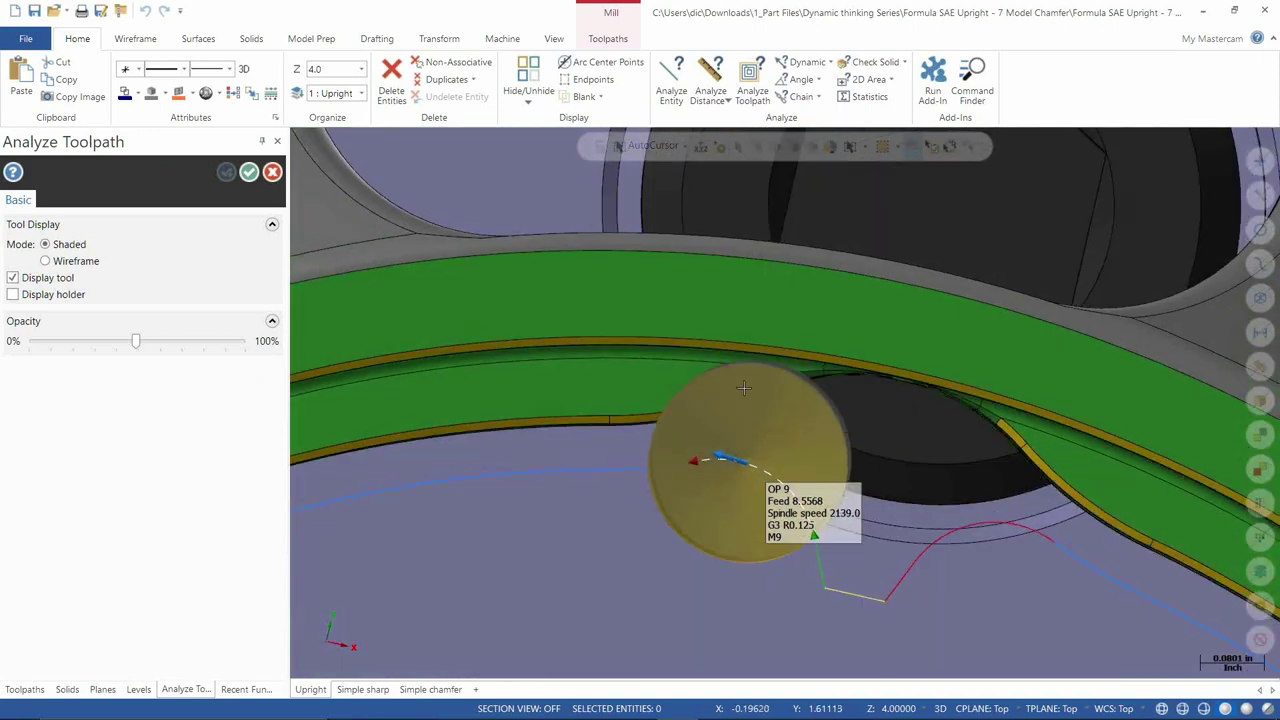
{"action": "scroll", "coordinate": [765, 490], "scroll_direction": "up", "scroll_amount": 4}
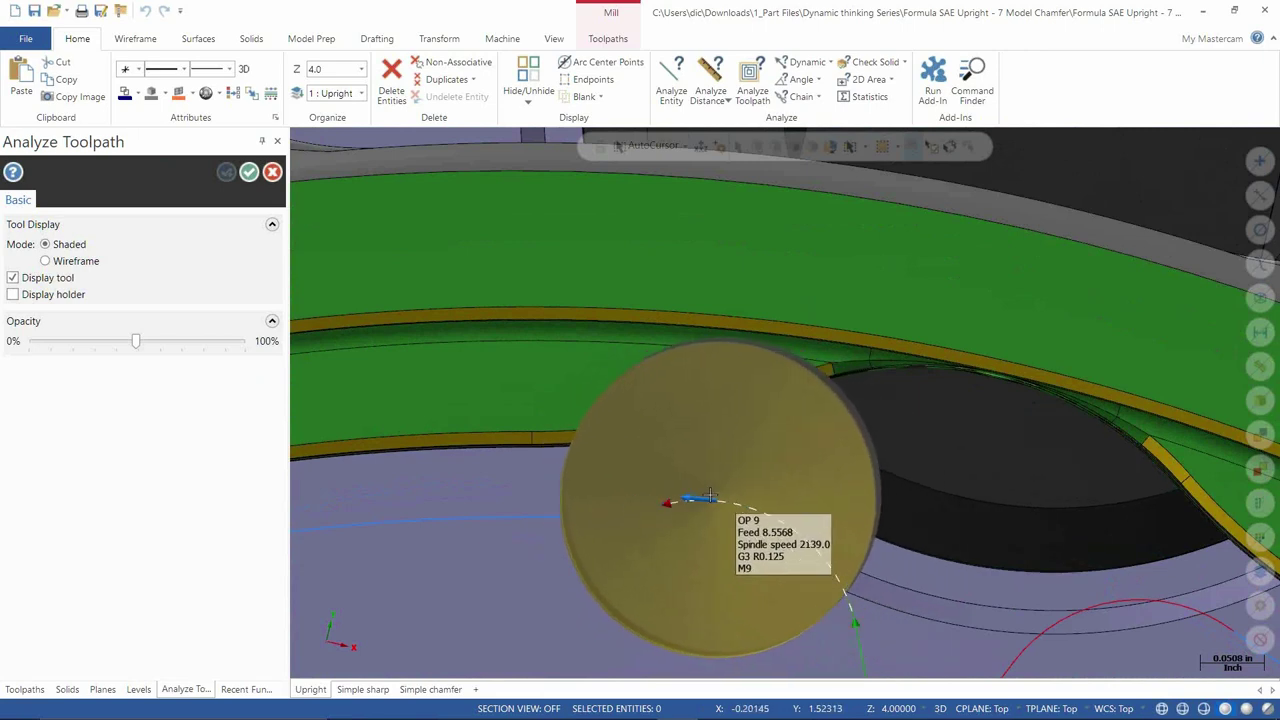
{"action": "middle_click_drag", "start_coordinate": [700, 500], "coordinate": [463, 370]}
{"action": "key", "text": "Escape"}
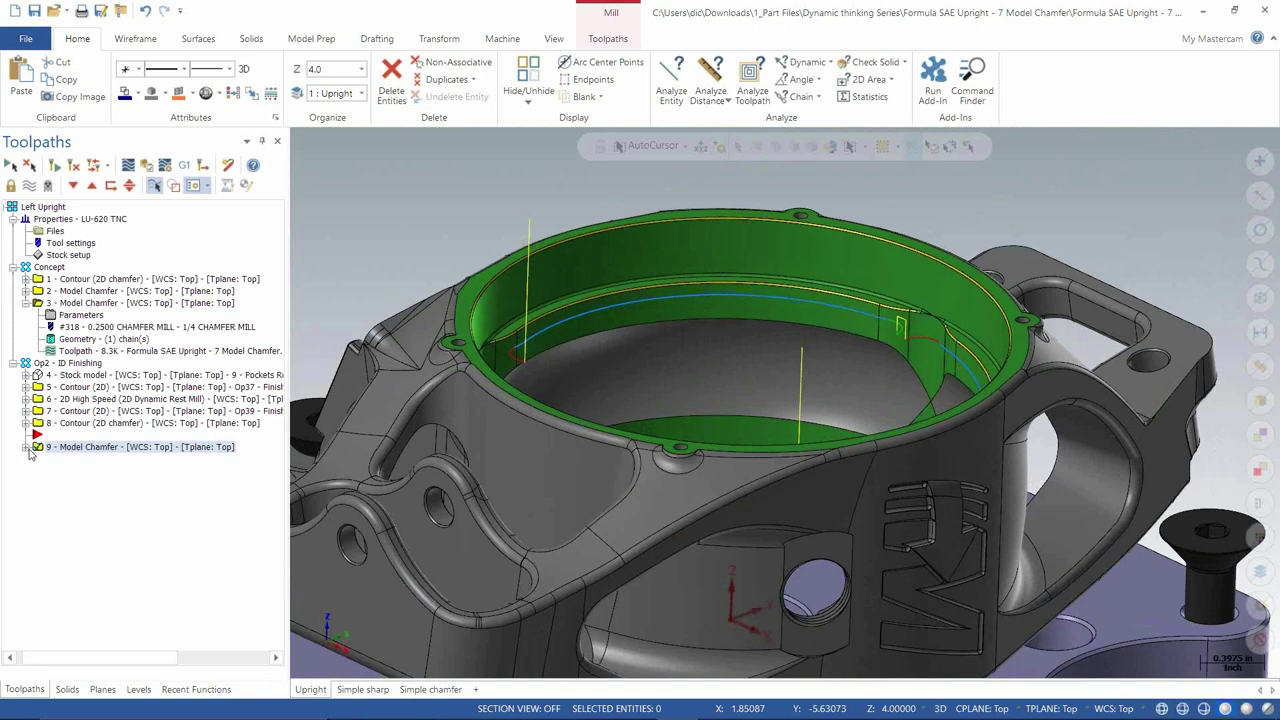
Step: Open operation 9's parameters, showing left computer compensation and a 0.05 bottom offset
{"action": "middle_click_drag", "start_coordinate": [700, 480], "coordinate": [756, 398]}
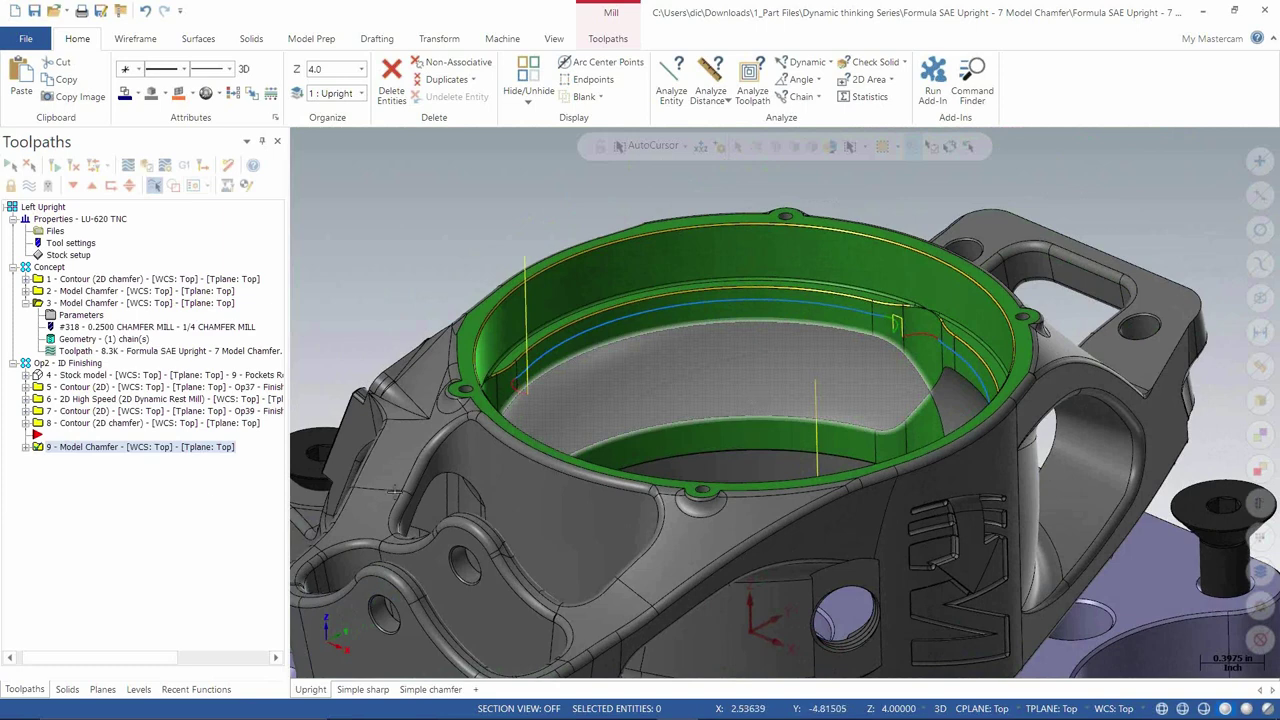
{"action": "left_click", "coordinate": [25, 447]}
{"action": "left_click", "coordinate": [80, 459]}
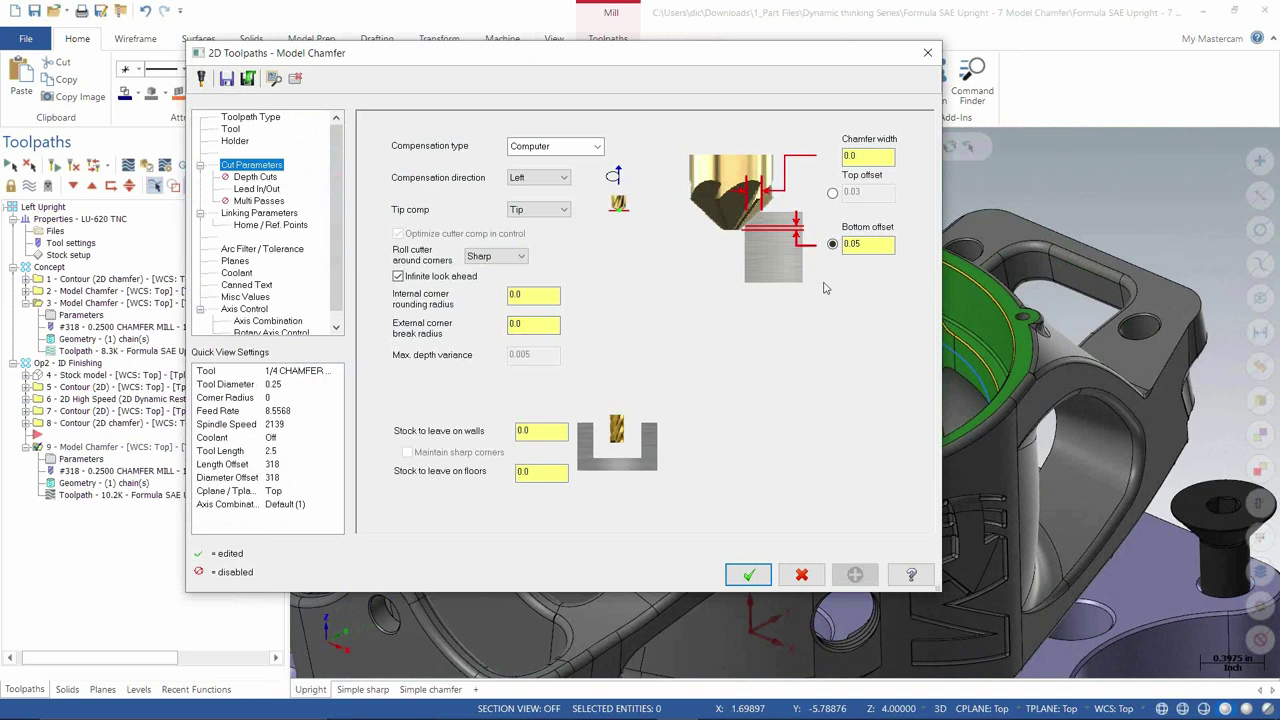
Step: Give operation 9 0.125-radius arc entry/exit leads with a 0.05 fitting distance and accept
{"action": "left_click", "coordinate": [254, 190]}
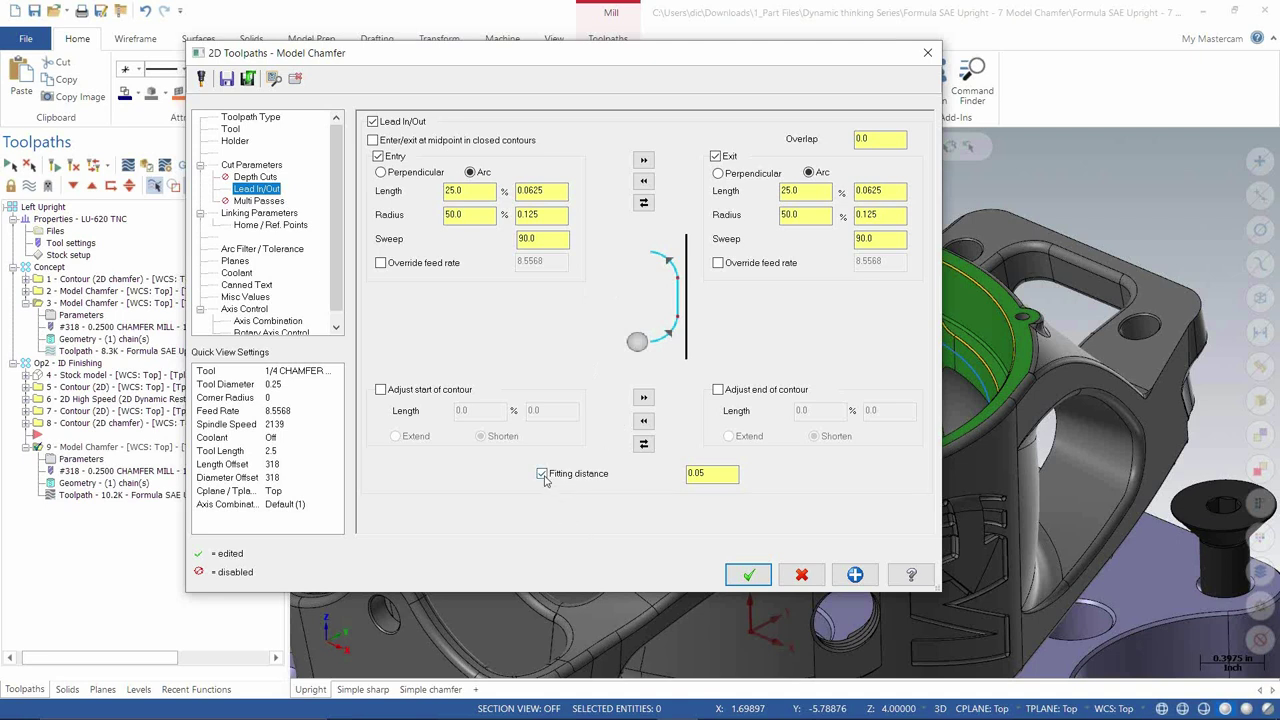
{"action": "double_click", "coordinate": [698, 474]}
{"action": "left_click", "coordinate": [748, 574]}
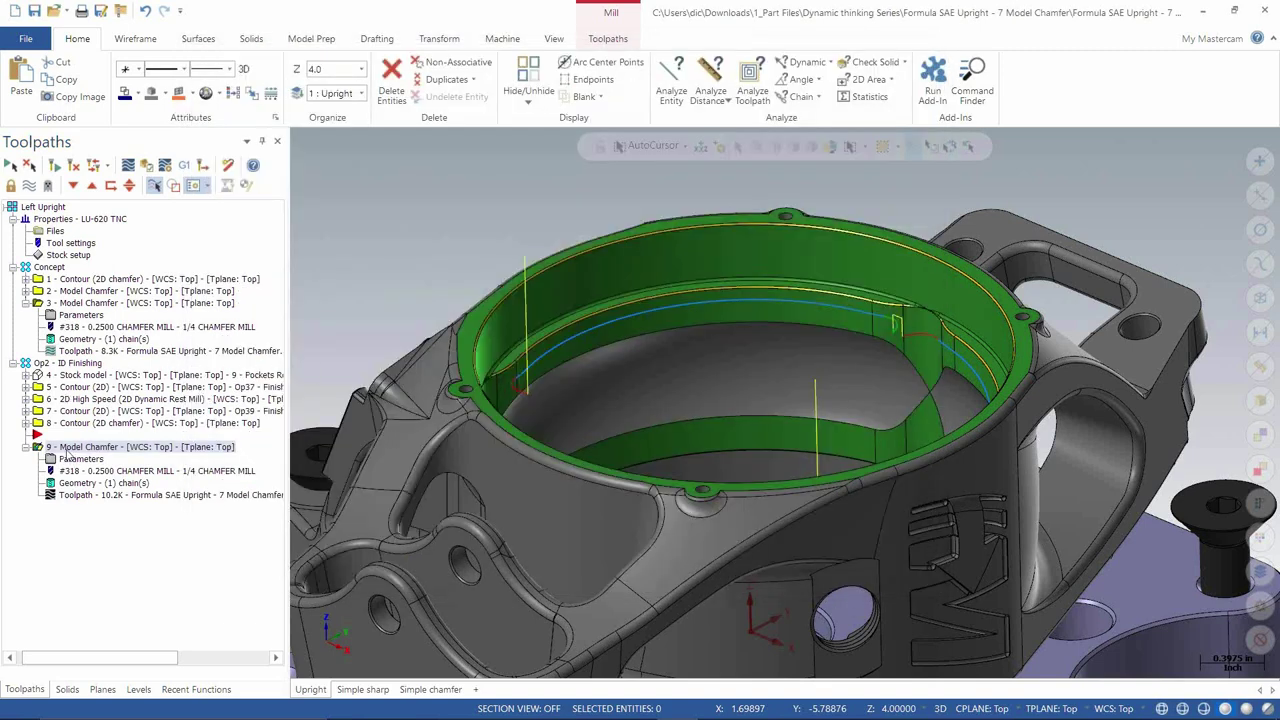
{"action": "right_click_drag", "start_coordinate": [68, 455], "coordinate": [110, 449]}
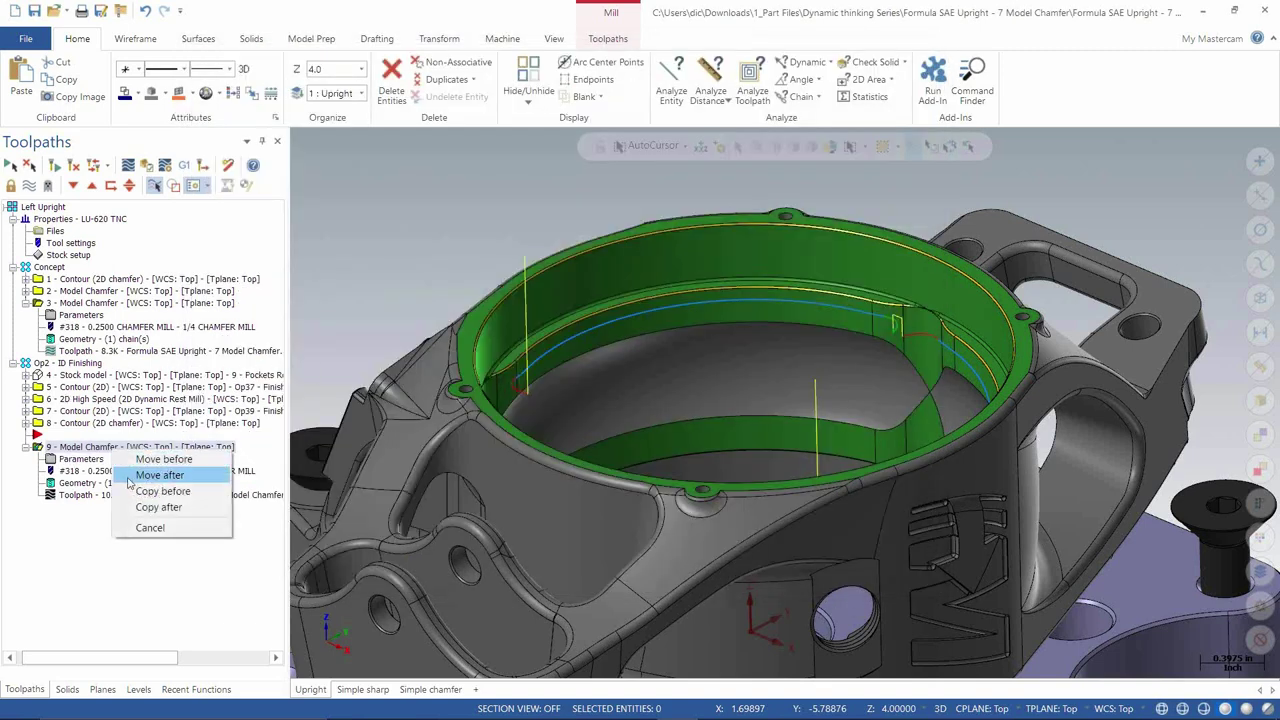
Step: Copy operation 9 after itself as operation 10, accept its parameters, and regenerate to 10.3K
{"action": "left_click", "coordinate": [146, 509]}
{"action": "left_click", "coordinate": [82, 520]}
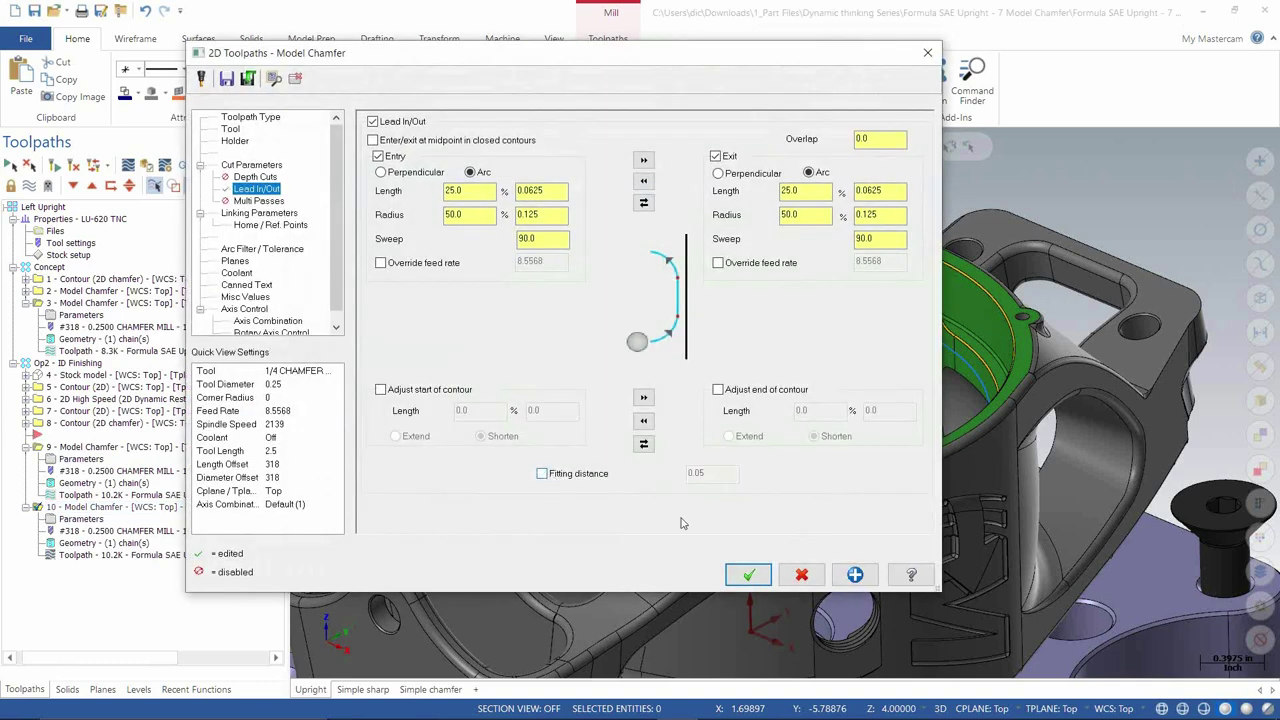
{"action": "left_click", "coordinate": [748, 574]}
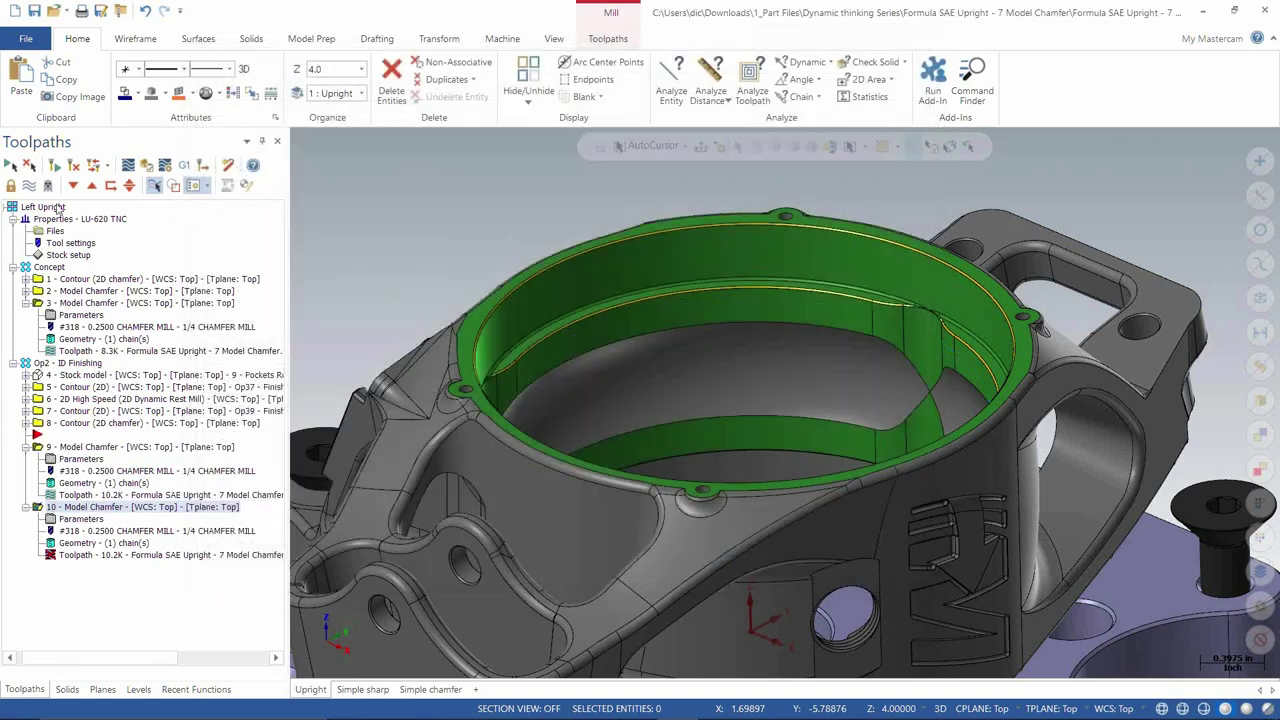
{"action": "left_click", "coordinate": [54, 164]}
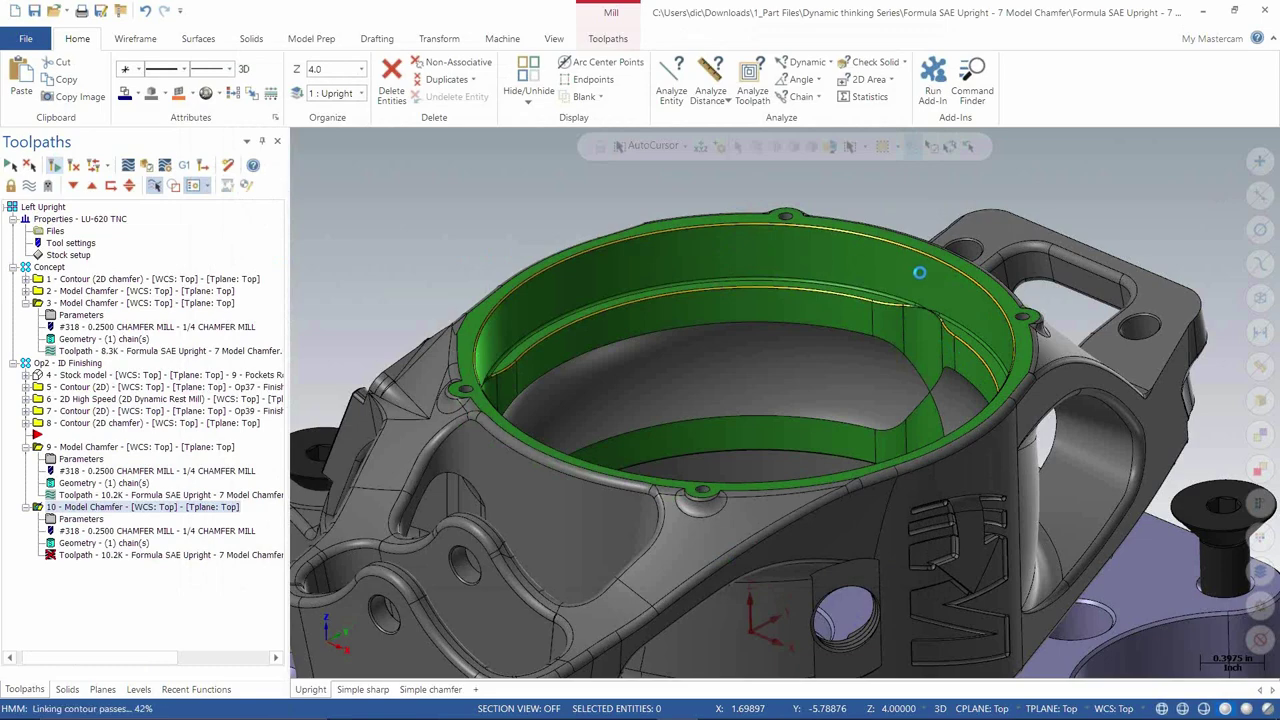
{"action": "scroll", "coordinate": [940, 276], "scroll_direction": "up", "scroll_amount": 5}
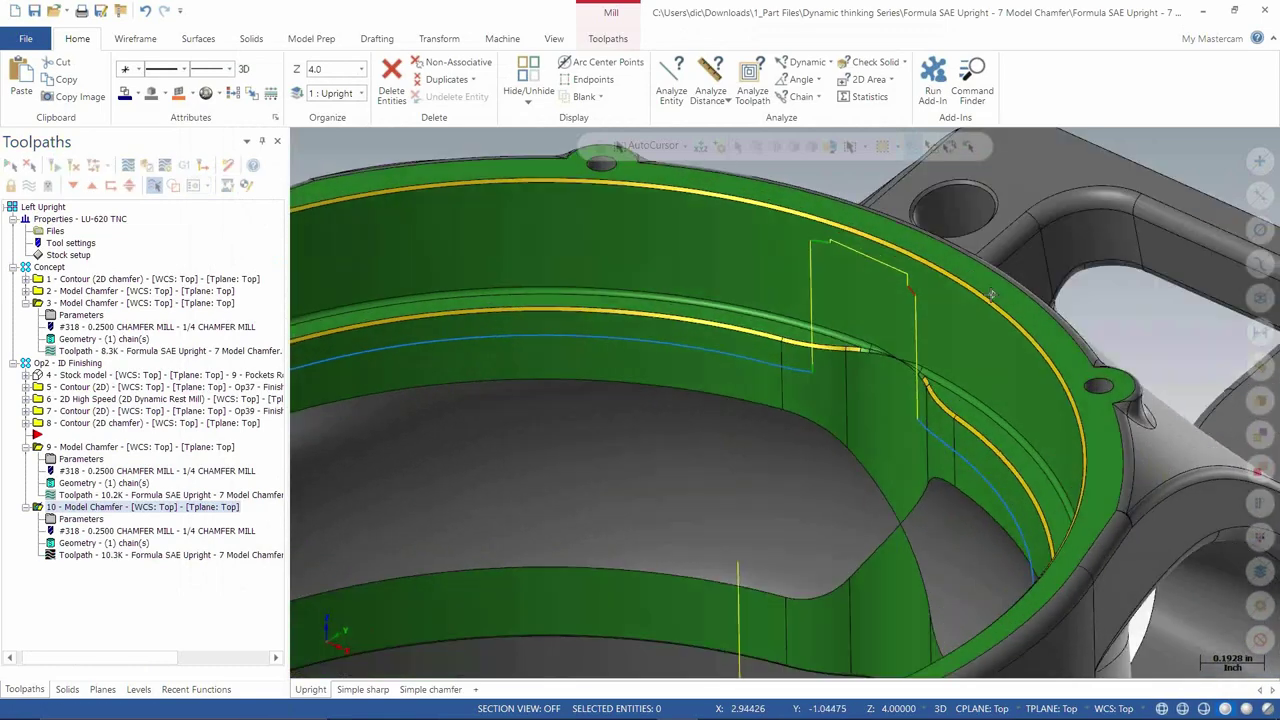
Step: Switch between operations 9 and 10 to compare their toolpaths at the chamfer corner
{"action": "scroll", "coordinate": [991, 294], "scroll_direction": "up", "scroll_amount": 3}
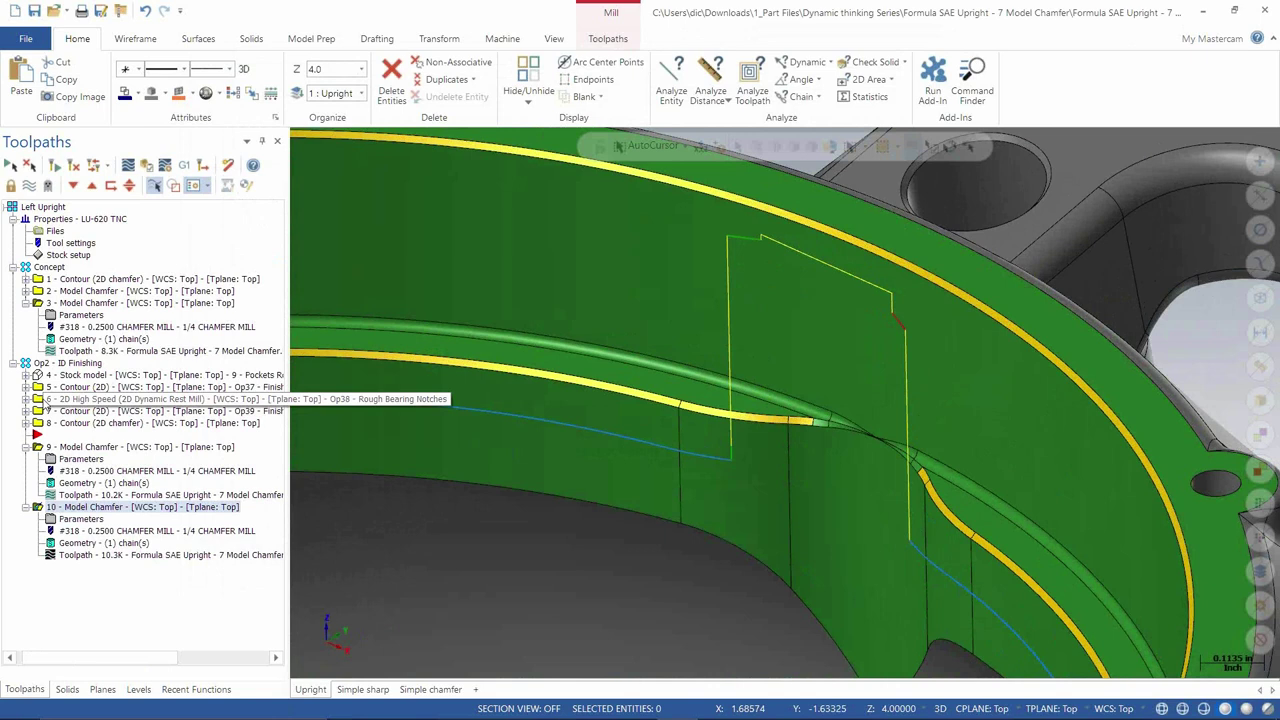
{"action": "left_click", "coordinate": [88, 447]}
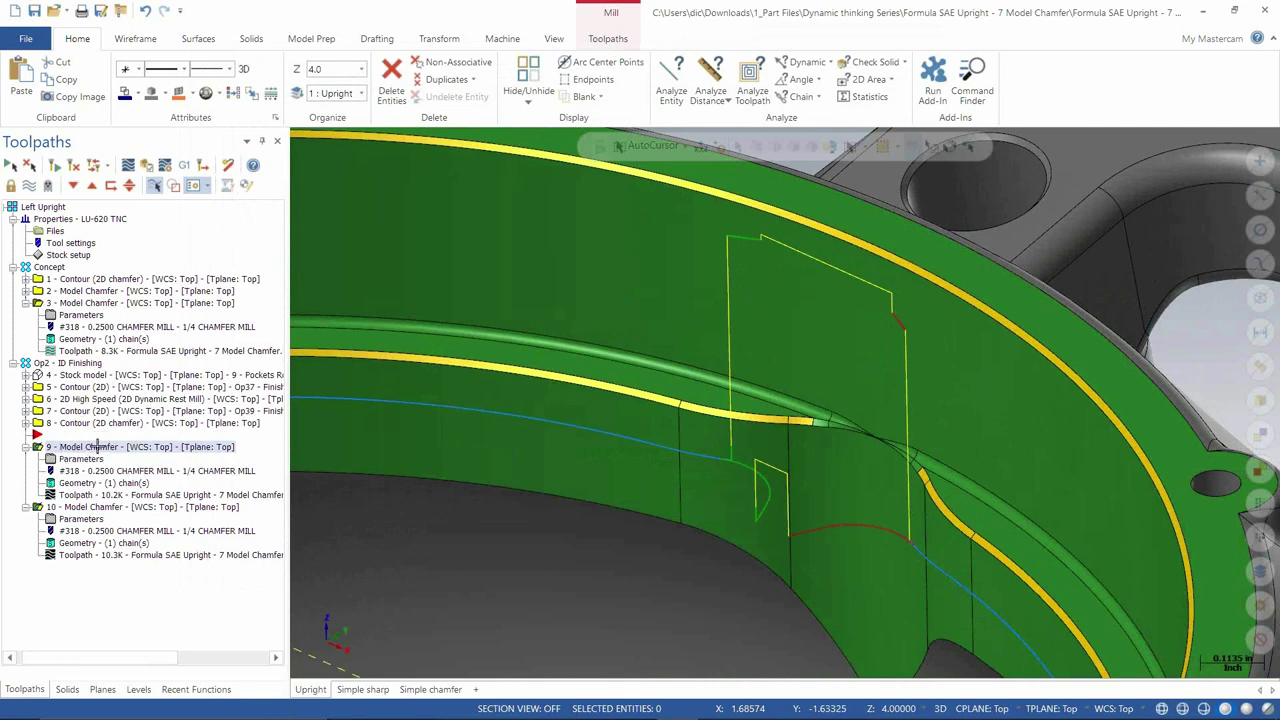
{"action": "scroll", "coordinate": [736, 468], "scroll_direction": "up", "scroll_amount": 2}
{"action": "scroll", "coordinate": [736, 468], "scroll_direction": "up", "scroll_amount": 6}
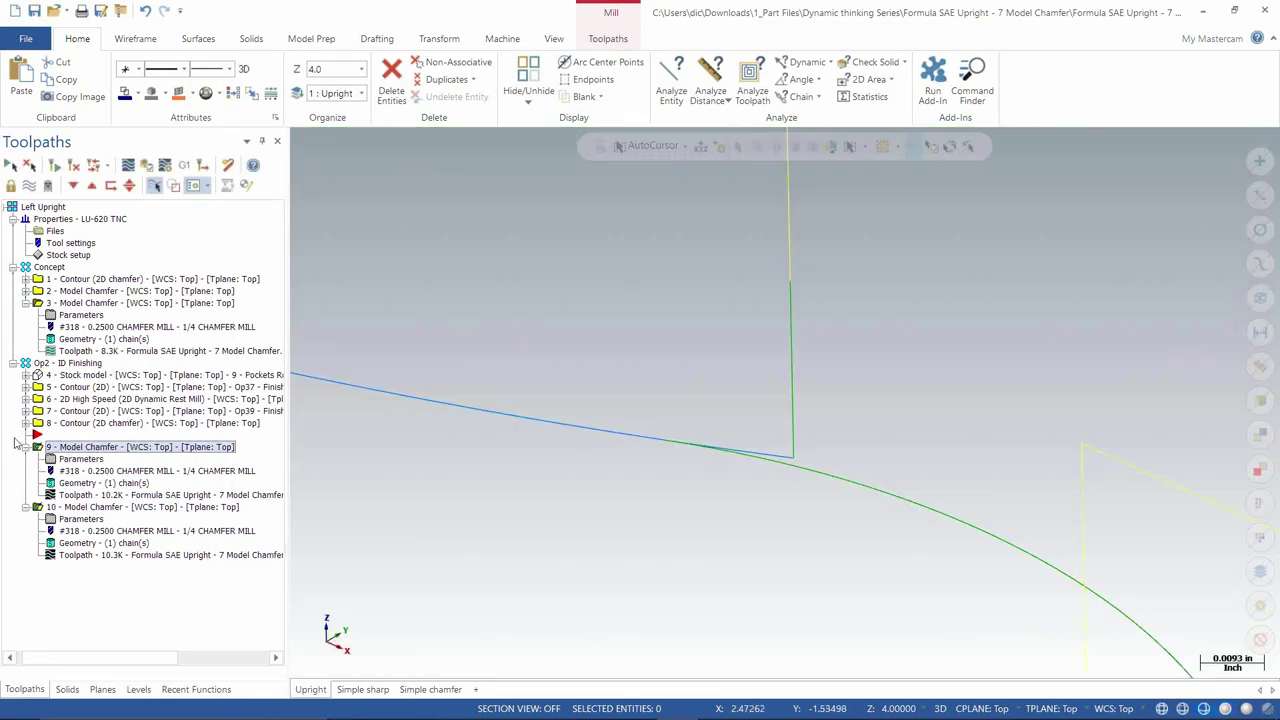
{"action": "scroll", "coordinate": [858, 446], "scroll_direction": "down", "scroll_amount": 2}
{"action": "scroll", "coordinate": [849, 452], "scroll_direction": "down", "scroll_amount": 3}
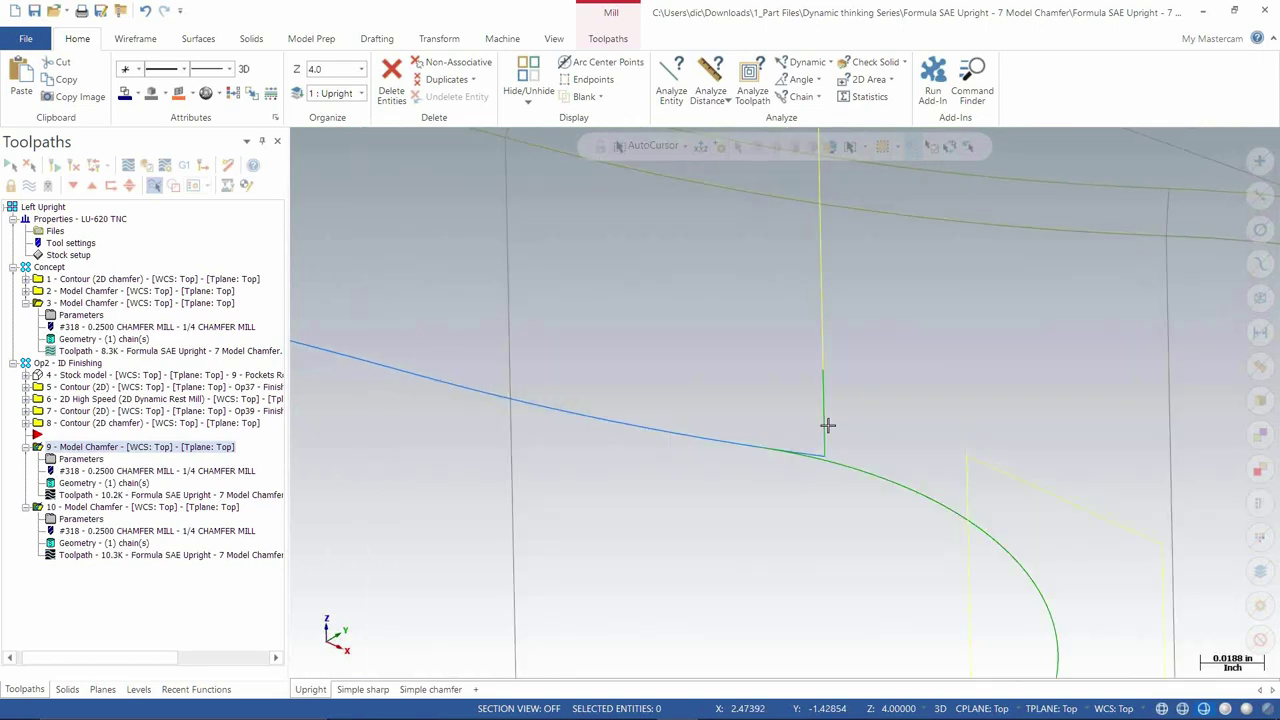
{"action": "scroll", "coordinate": [829, 423], "scroll_direction": "up", "scroll_amount": 5}
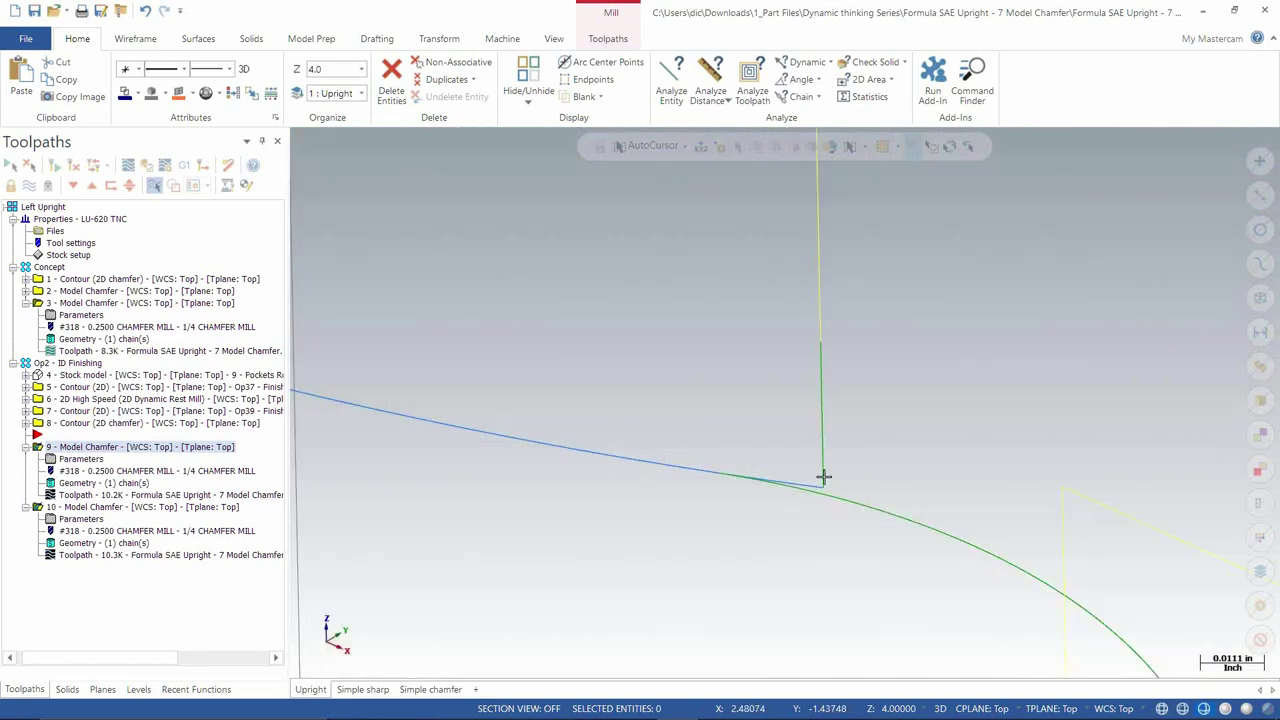
{"action": "scroll", "coordinate": [822, 468], "scroll_direction": "up", "scroll_amount": 3}
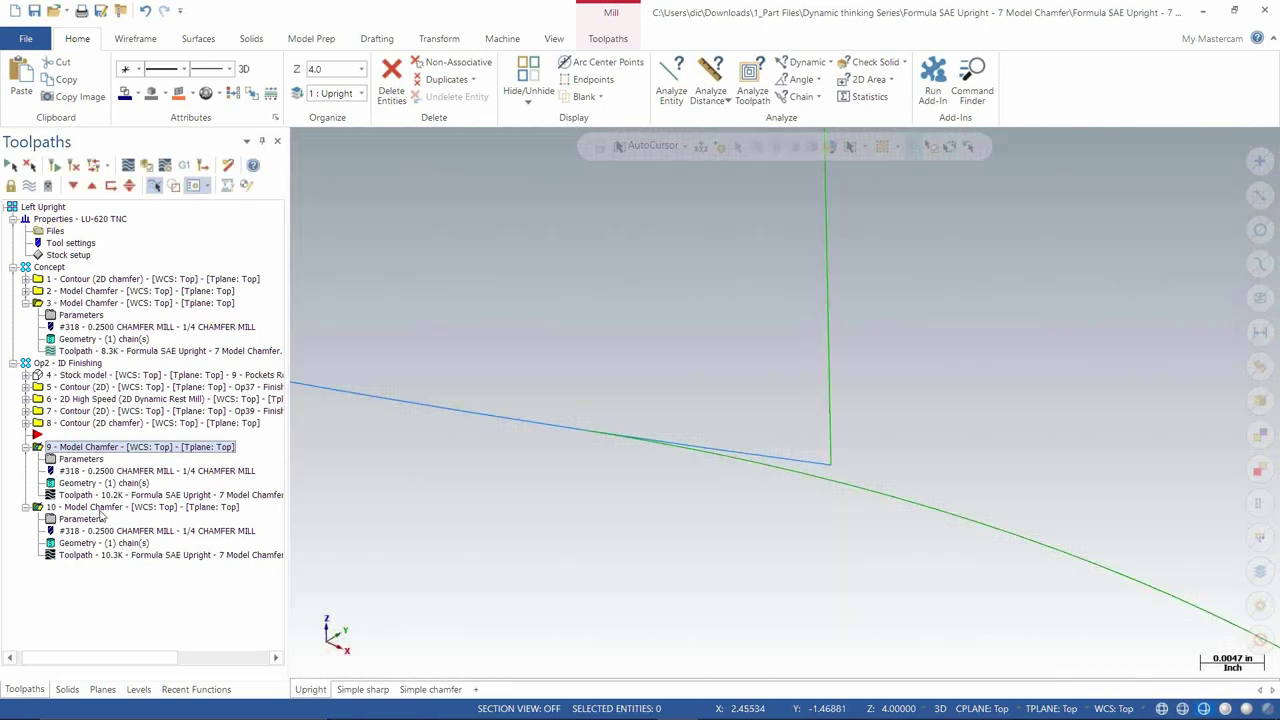
{"action": "left_click", "coordinate": [82, 508]}
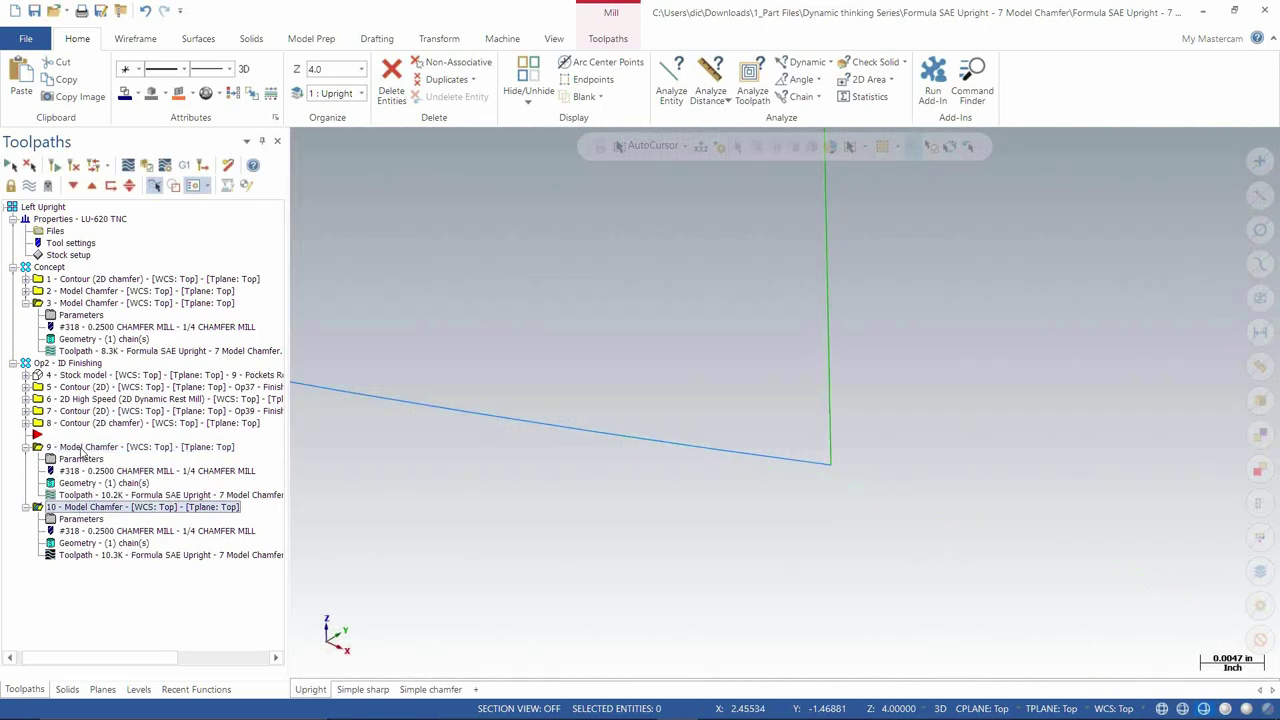
{"action": "left_click", "coordinate": [83, 448]}
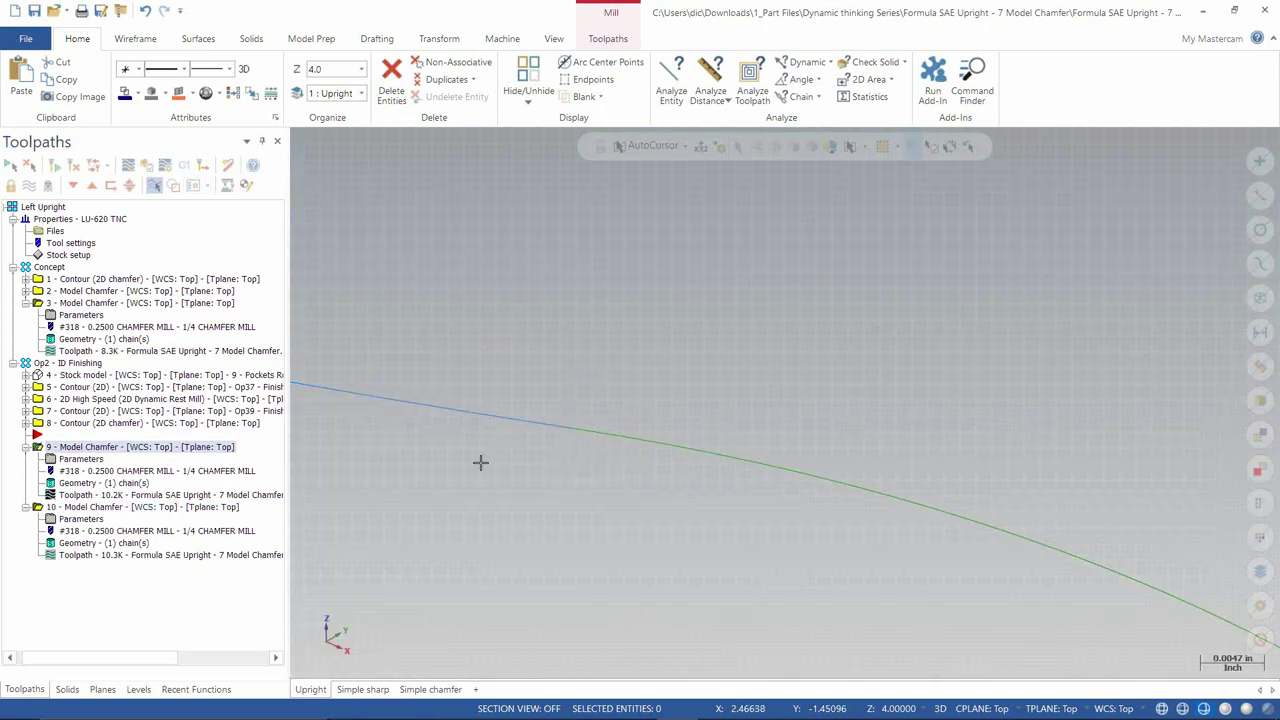
{"action": "scroll", "coordinate": [671, 460], "scroll_direction": "down", "scroll_amount": 2}
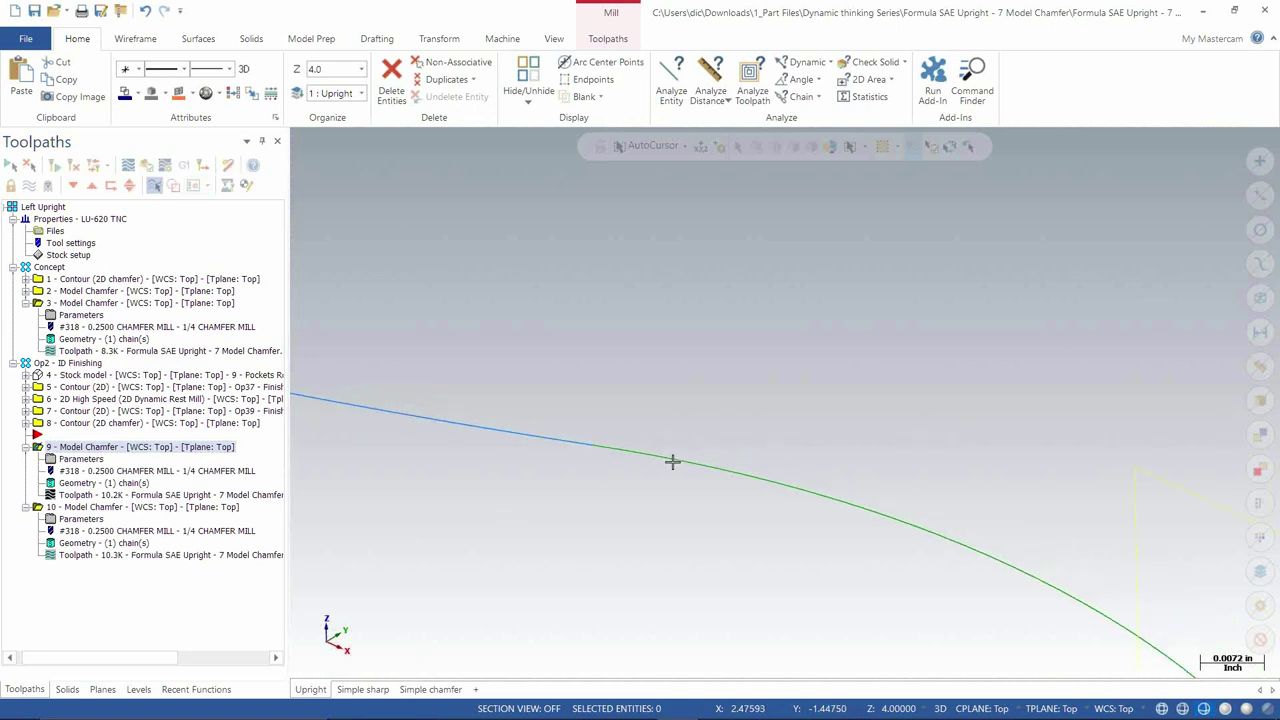
{"action": "left_click", "coordinate": [556, 39]}
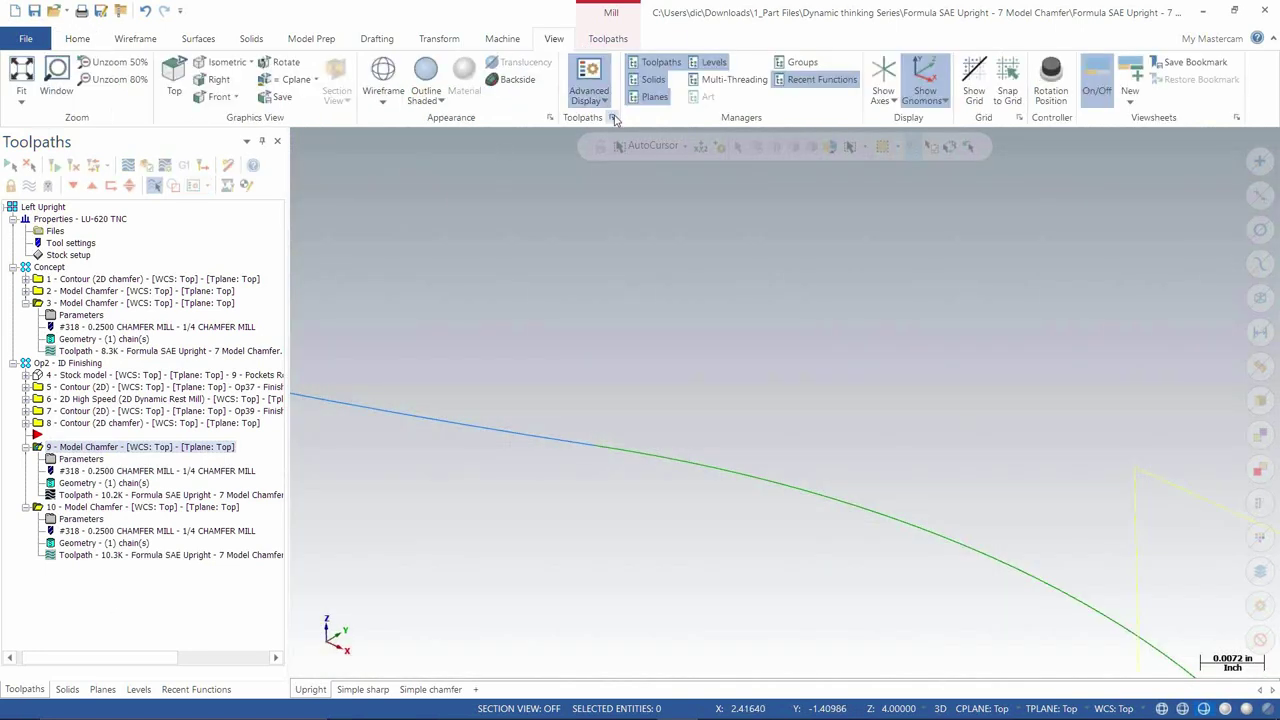
Step: Turn on toolpath endpoint display in the toolpath display elements list
{"action": "left_click", "coordinate": [588, 95]}
{"action": "left_click", "coordinate": [598, 292]}
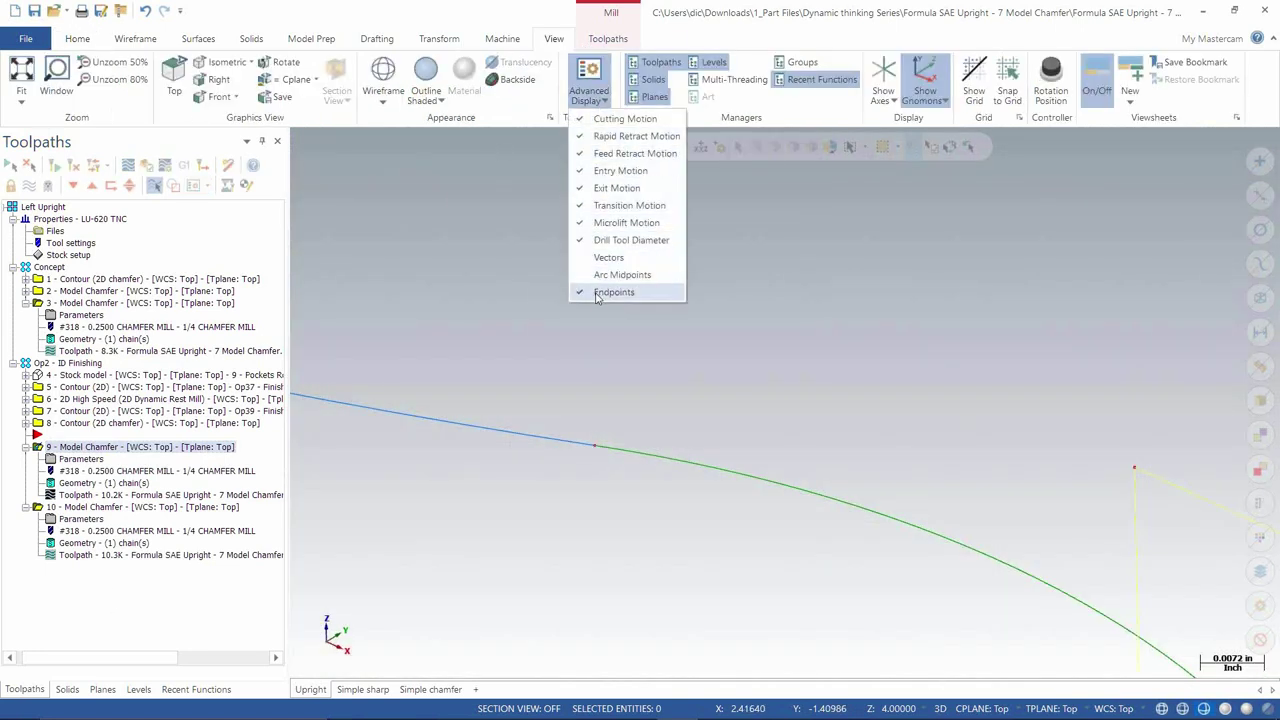
{"action": "left_click", "coordinate": [586, 92]}
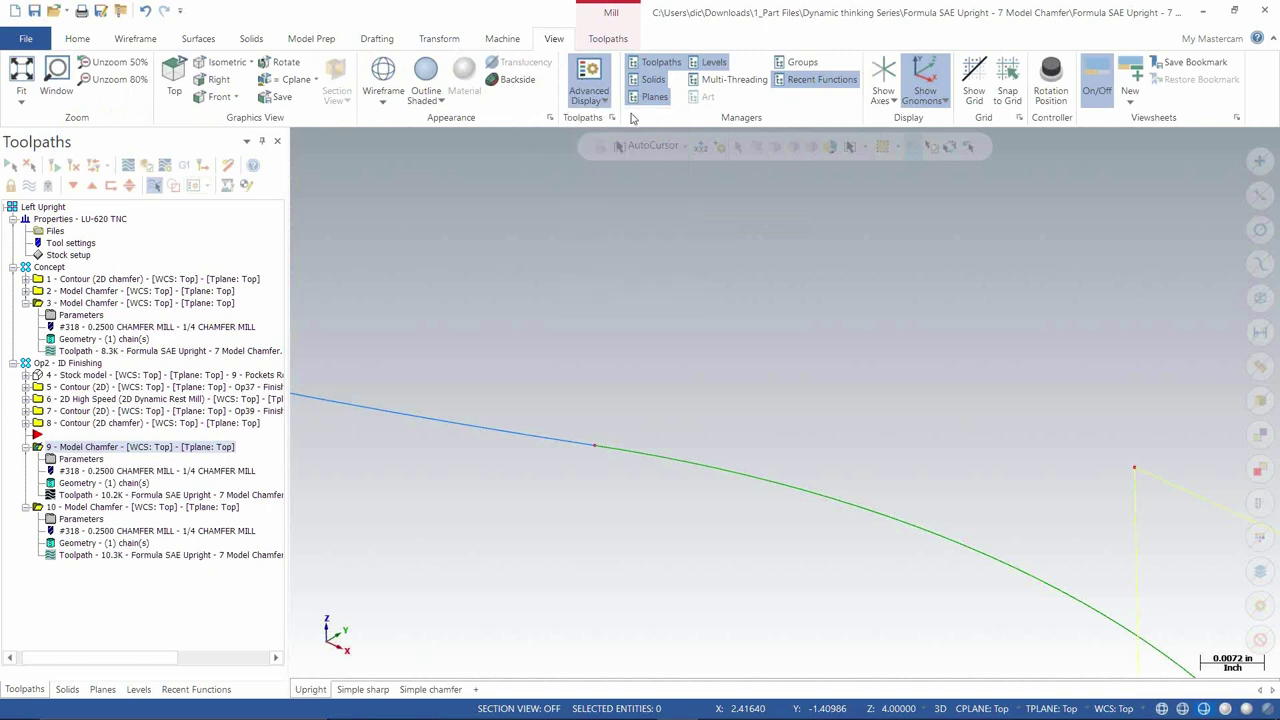
Step: Make endpoints red colour 12 and larger in Advanced Toolpath Display, without saving to system configuration
{"action": "left_click", "coordinate": [612, 118]}
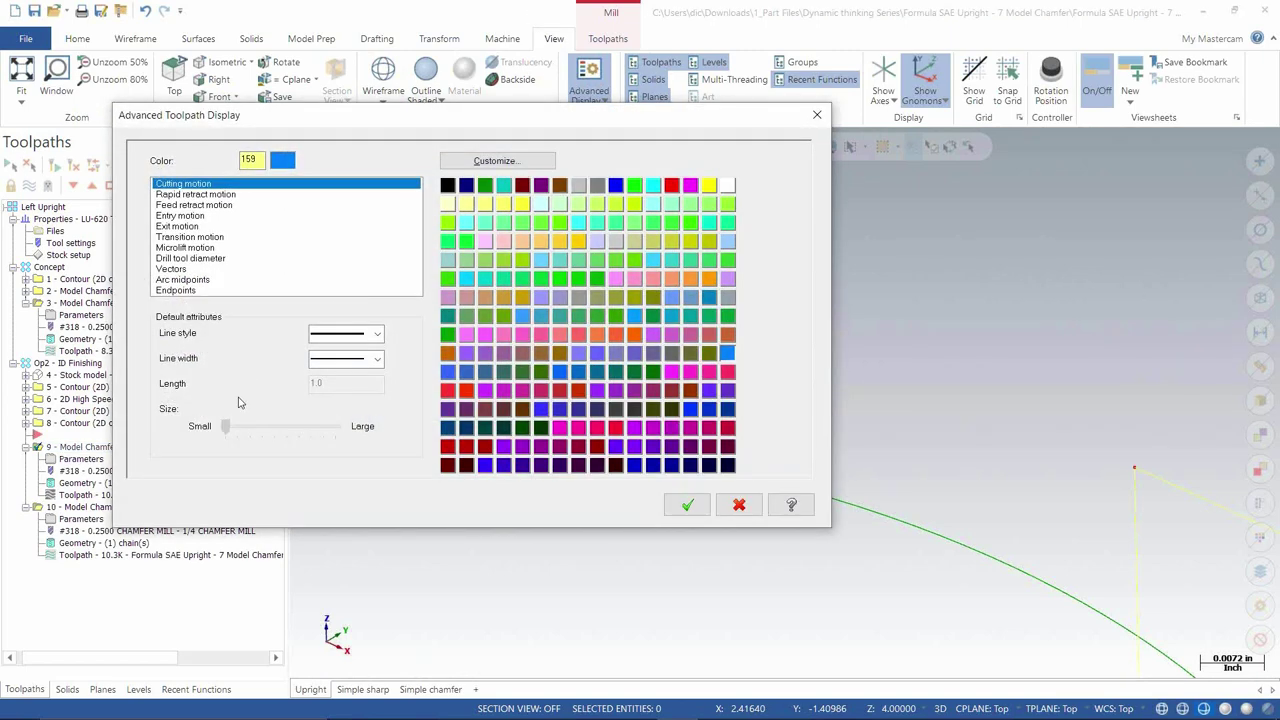
{"action": "left_click", "coordinate": [176, 290]}
{"action": "left_click_drag", "start_coordinate": [497, 120], "coordinate": [487, 451]}
{"action": "left_click_drag", "start_coordinate": [481, 320], "coordinate": [452, 108]}
{"action": "mouse_move", "coordinate": [270, 415]}
{"action": "left_mouse_down"}
{"action": "mouse_move", "coordinate": [232, 415]}
{"action": "mouse_move", "coordinate": [288, 415]}
{"action": "mouse_move", "coordinate": [243, 415]}
{"action": "mouse_move", "coordinate": [255, 415]}
{"action": "left_mouse_up"}
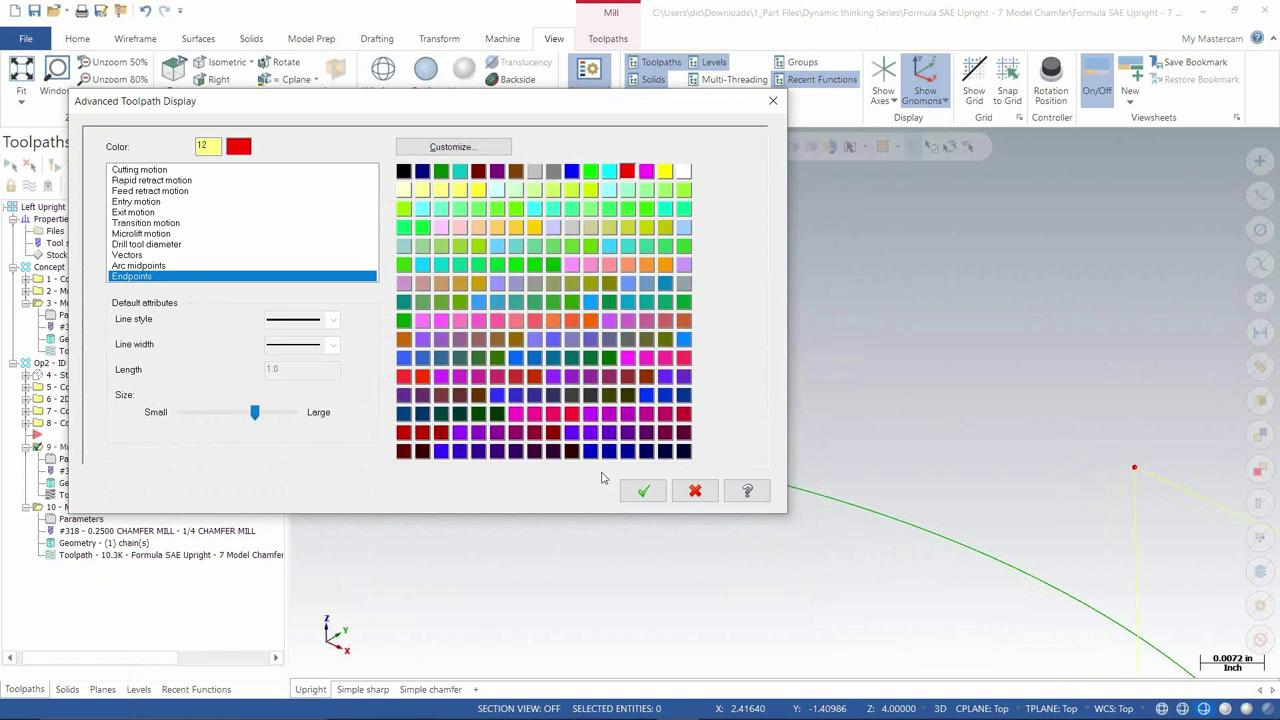
{"action": "left_click", "coordinate": [643, 491]}
{"action": "left_click", "coordinate": [551, 369]}
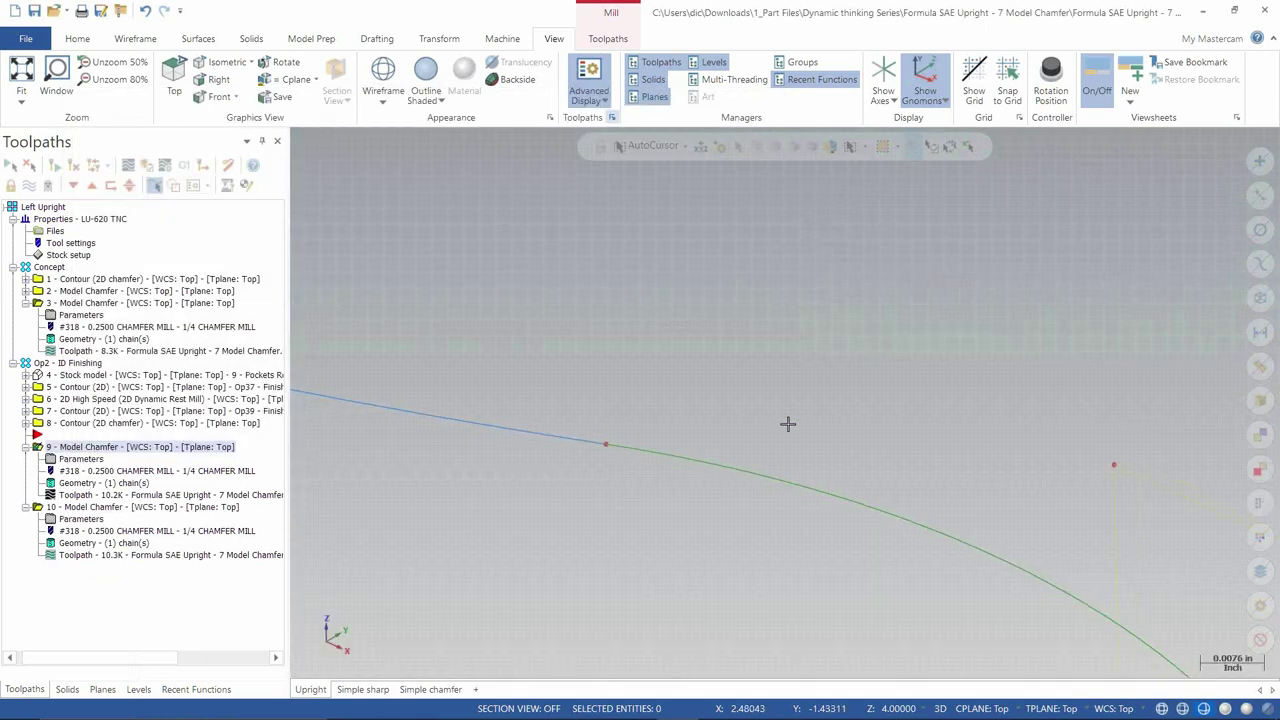
{"action": "scroll", "coordinate": [788, 424], "scroll_direction": "down", "scroll_amount": 2}
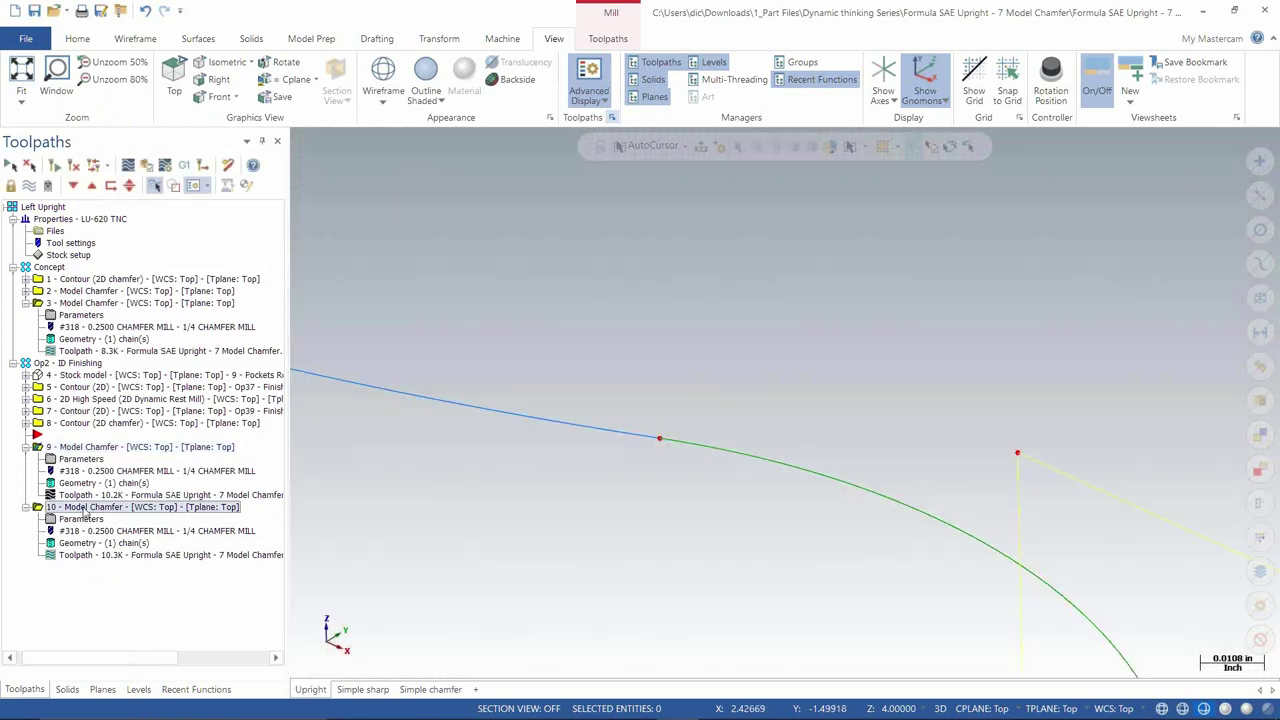
{"action": "left_click", "coordinate": [80, 448]}
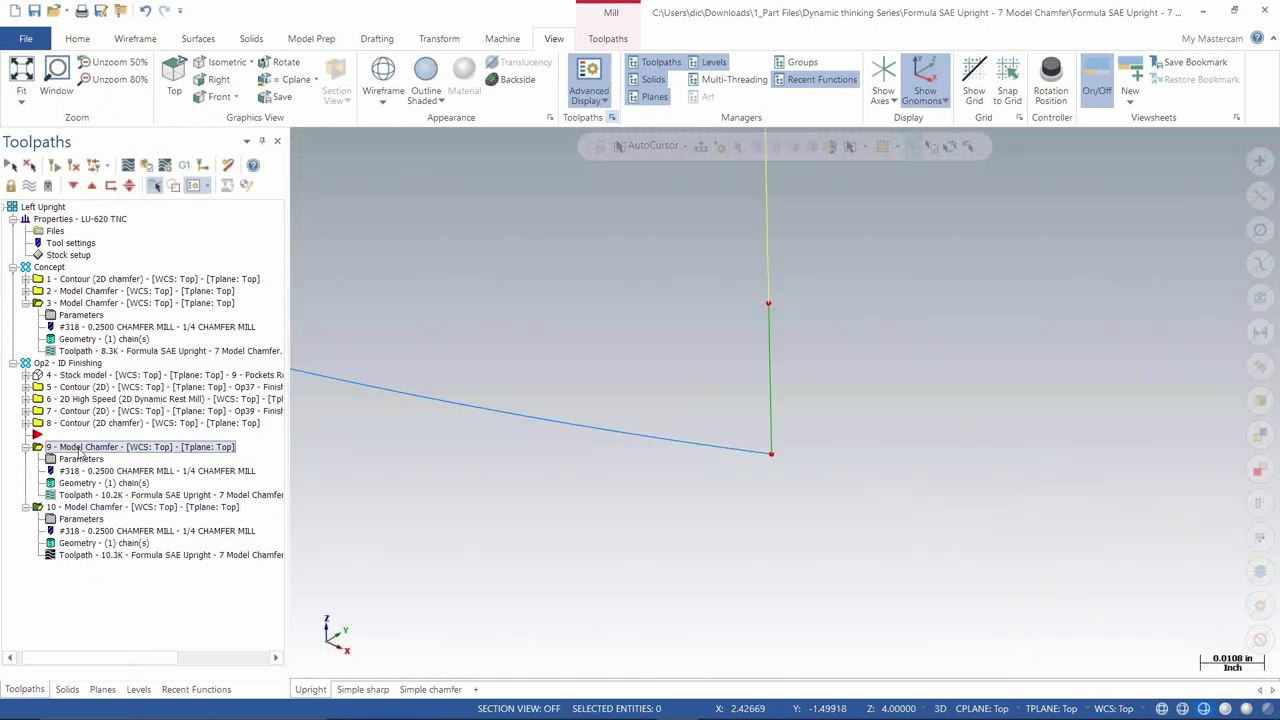
{"action": "left_click", "coordinate": [88, 507]}
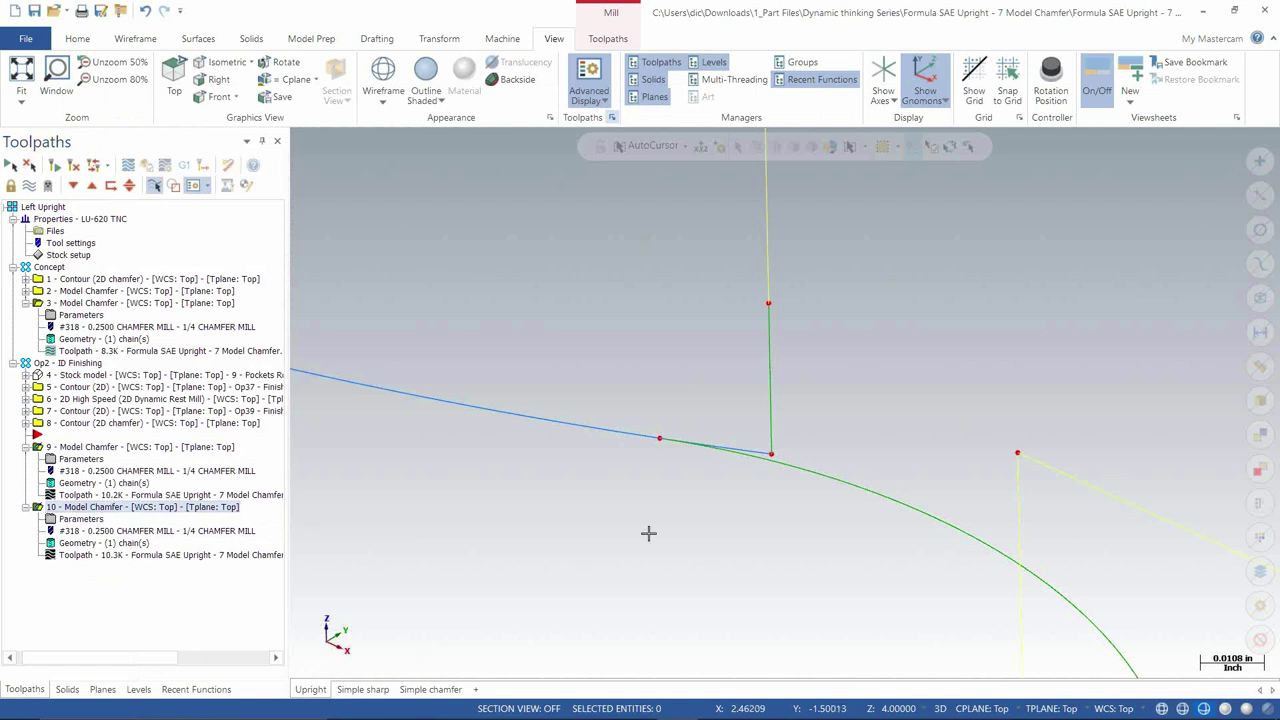
{"action": "scroll", "coordinate": [625, 390], "scroll_direction": "down", "scroll_amount": 1}
{"action": "scroll", "coordinate": [752, 413], "scroll_direction": "down", "scroll_amount": 3}
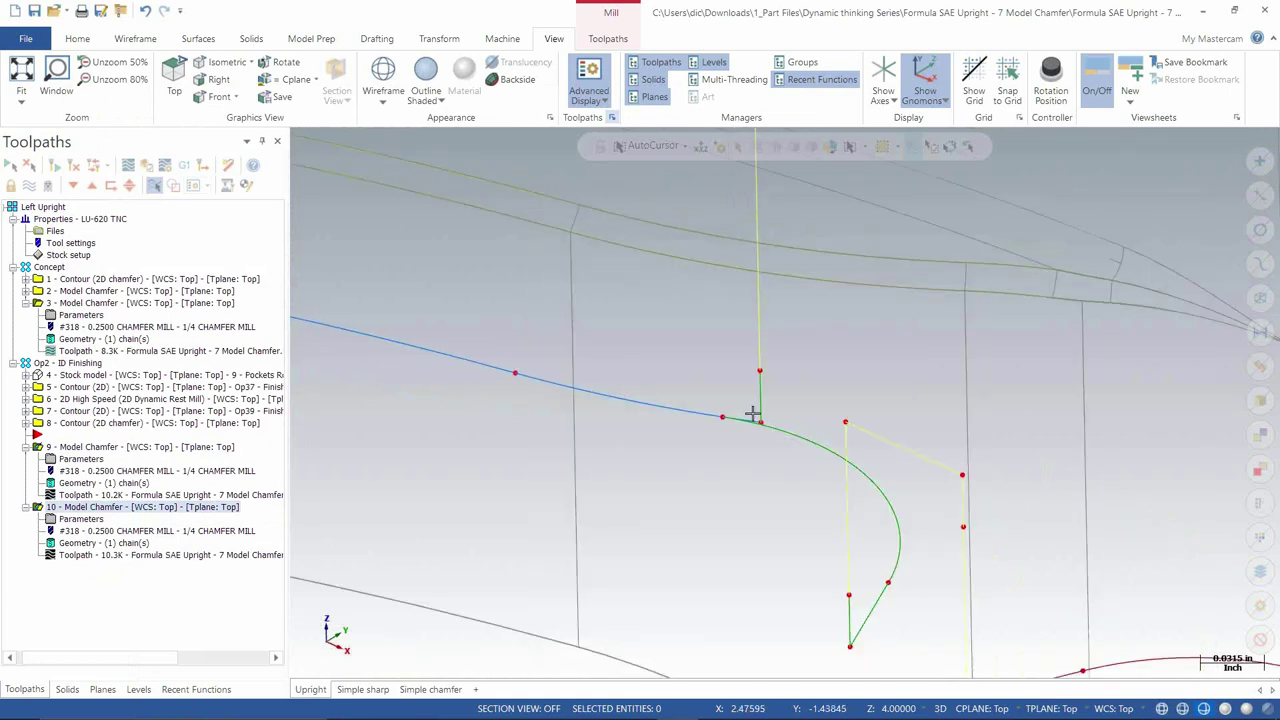
{"action": "scroll", "coordinate": [725, 412], "scroll_direction": "up", "scroll_amount": 4}
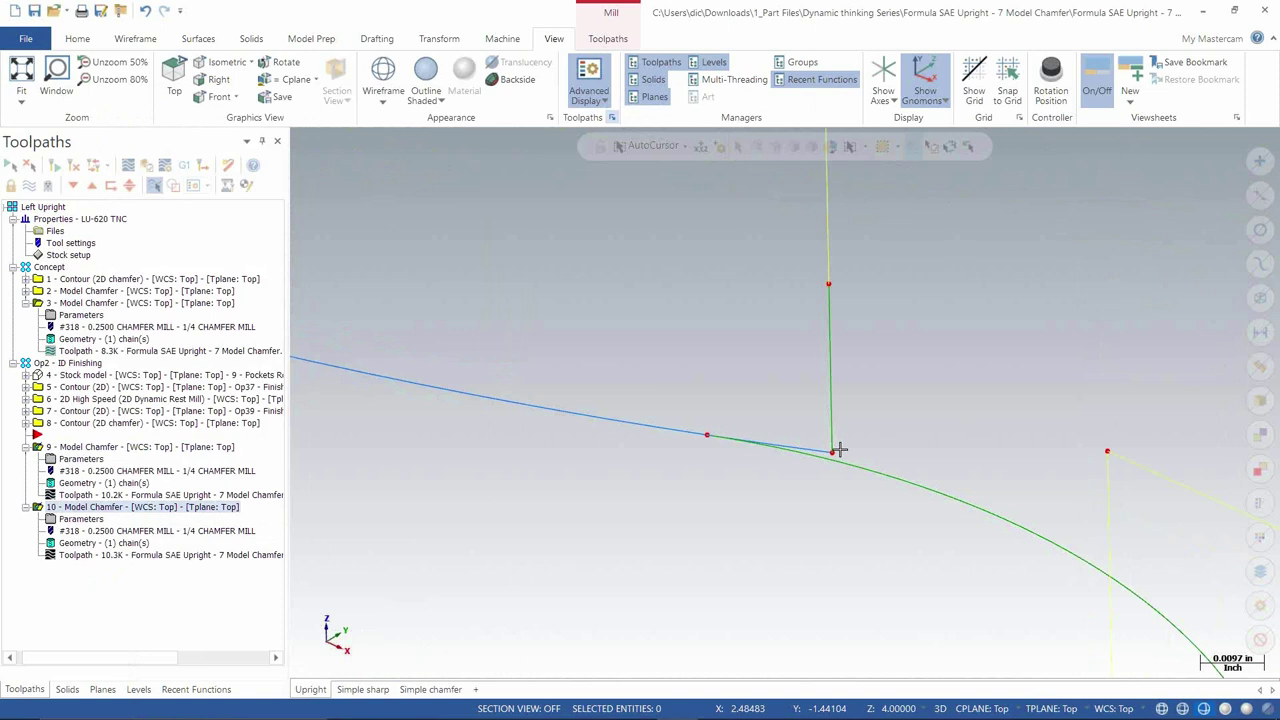
{"action": "scroll", "coordinate": [811, 453], "scroll_direction": "up", "scroll_amount": 2}
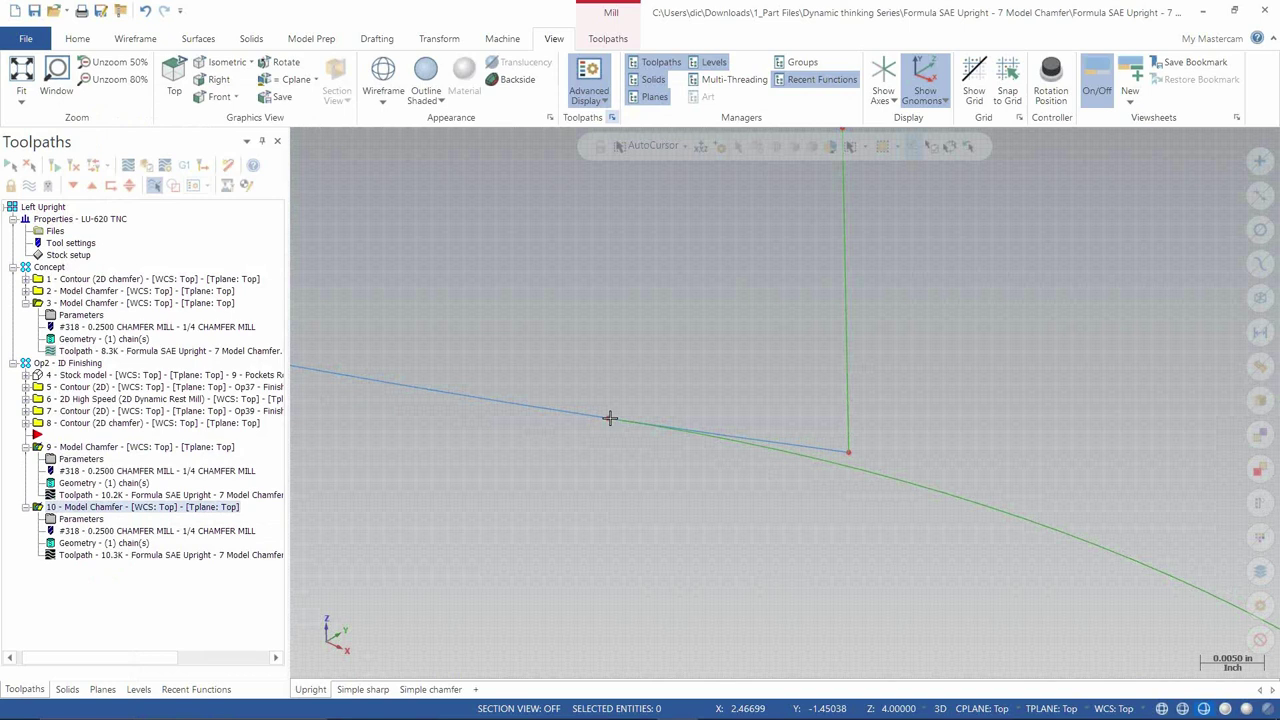
{"action": "middle_click_drag", "start_coordinate": [708, 397], "coordinate": [715, 397]}
{"action": "scroll", "coordinate": [786, 457], "scroll_direction": "down", "scroll_amount": 5}
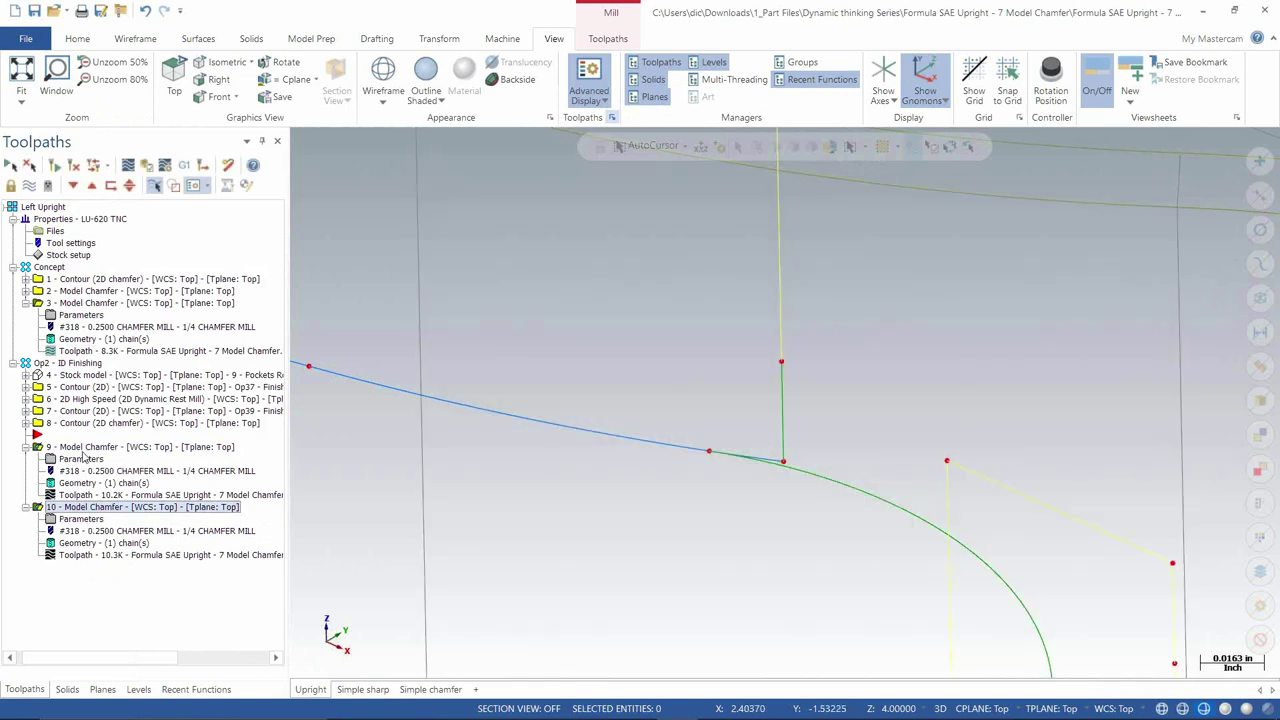
{"action": "left_click", "coordinate": [85, 448]}
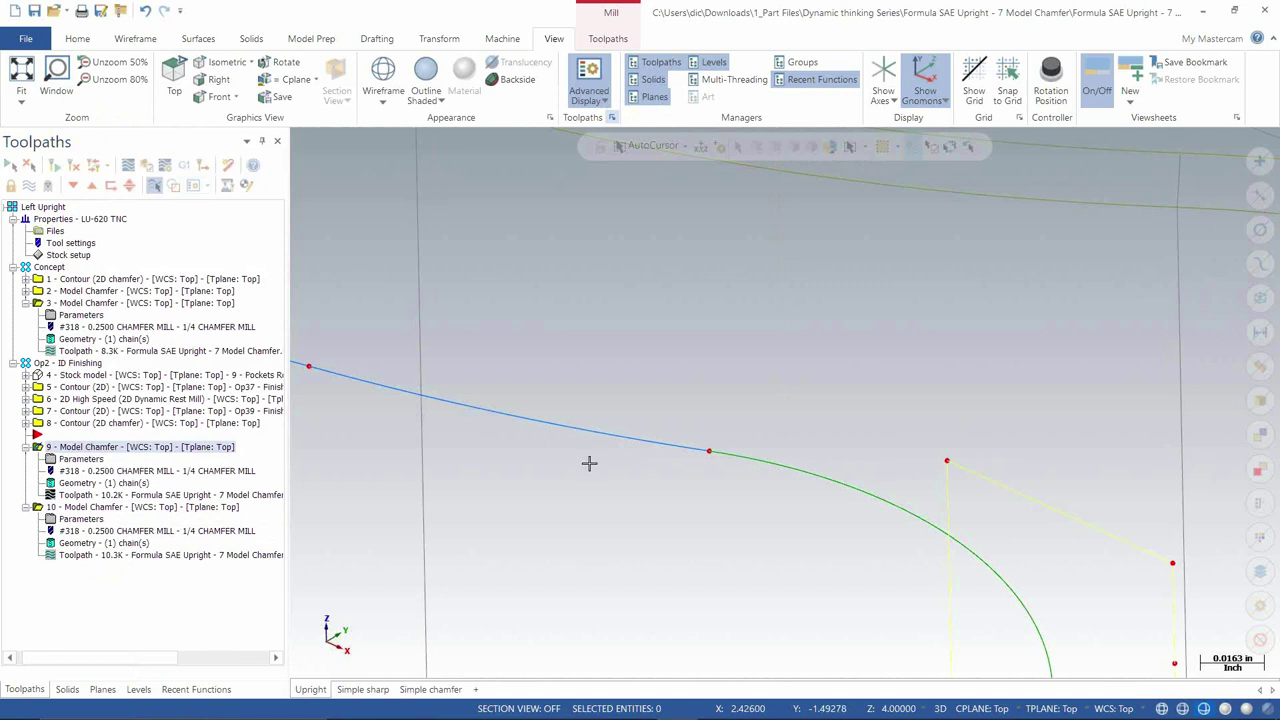
{"action": "scroll", "coordinate": [865, 499], "scroll_direction": "down", "scroll_amount": 2}
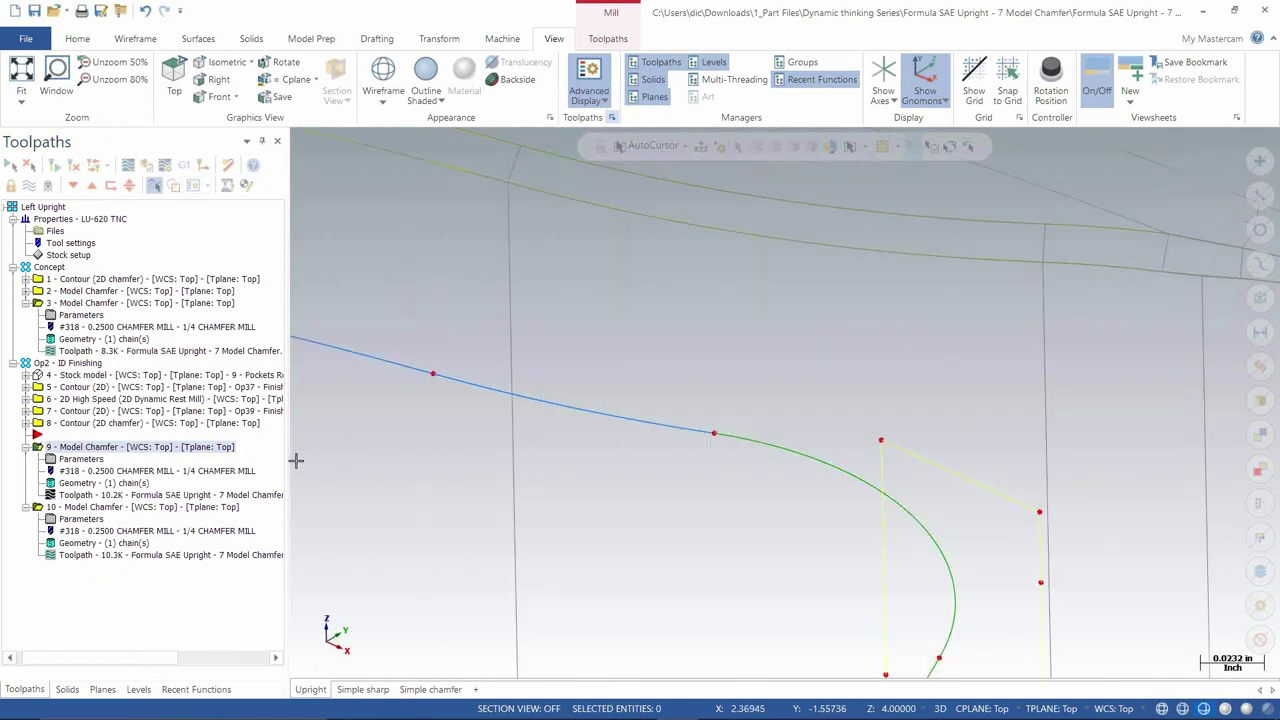
Step: Re-enter operation 9's lead in/out fitting distance as 0.05 and apply the revised toolpath
{"action": "left_click", "coordinate": [80, 459]}
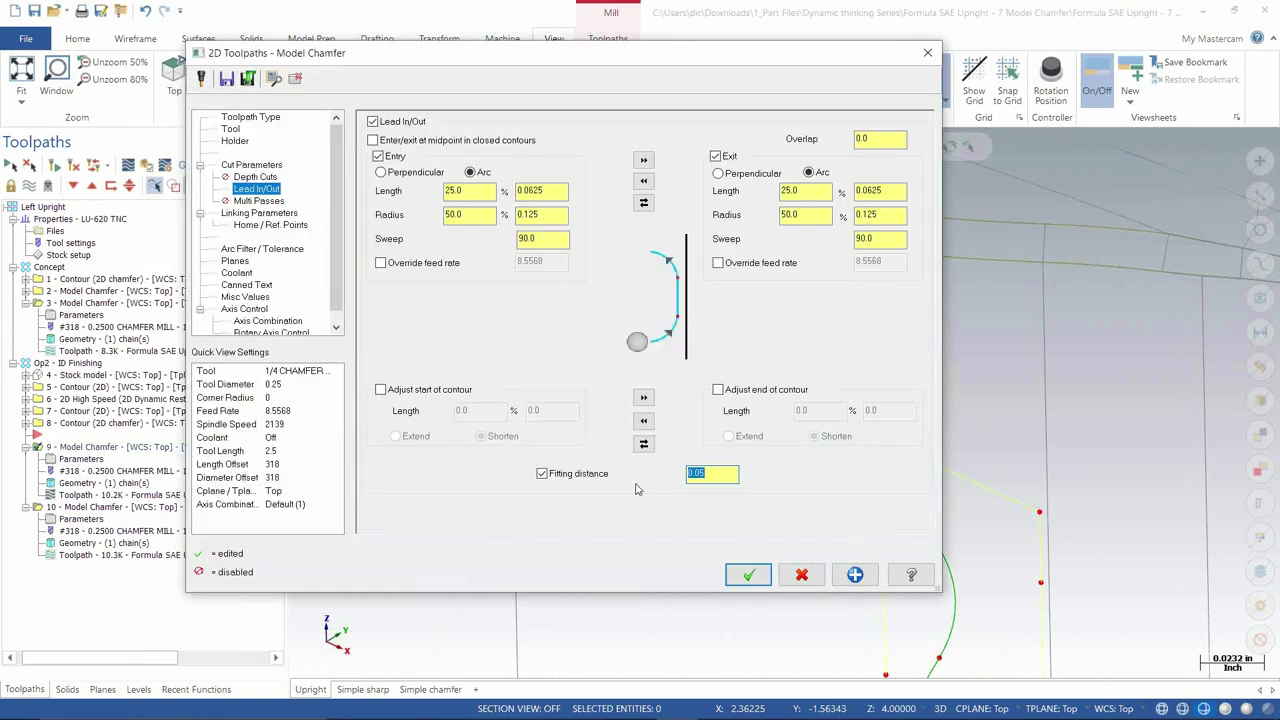
{"action": "type", "text": "5"}
{"action": "left_click", "coordinate": [748, 574]}
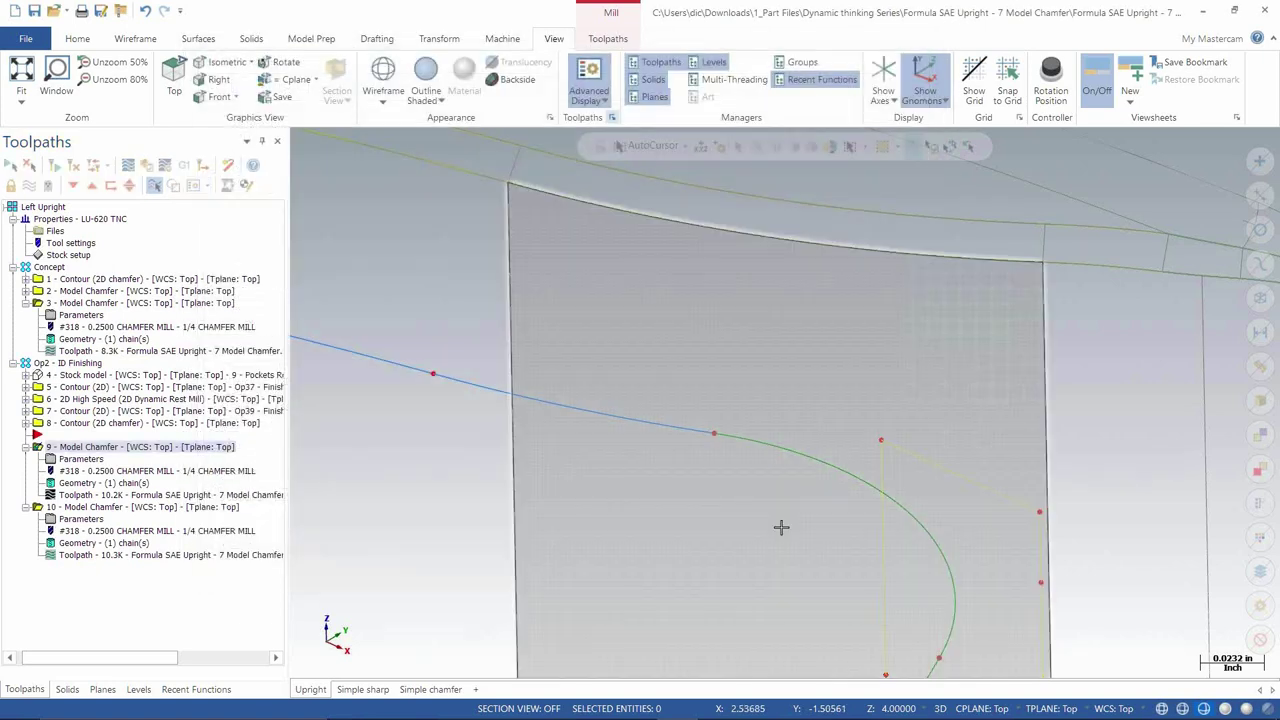
{"action": "middle_click_drag", "start_coordinate": [781, 527], "coordinate": [683, 523]}
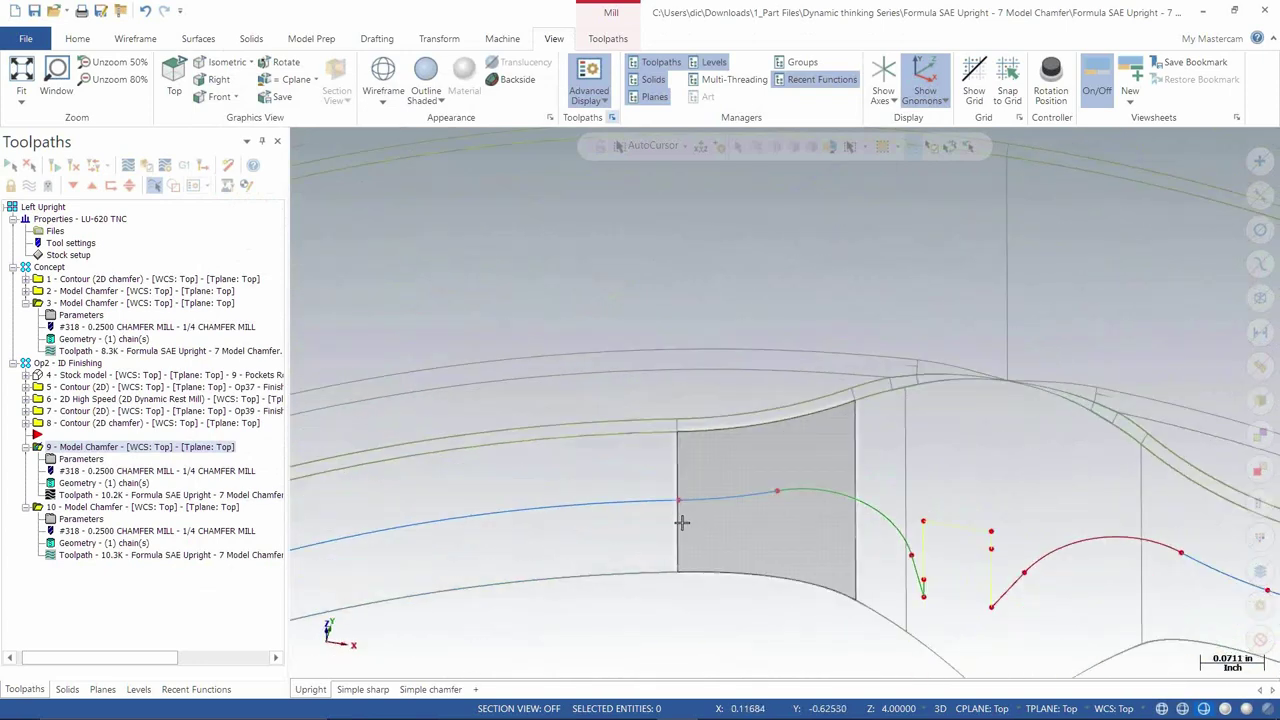
Step: View operation 10's chamfer toolpath from Top around the bore, then open its parameters
{"action": "left_click", "coordinate": [90, 507]}
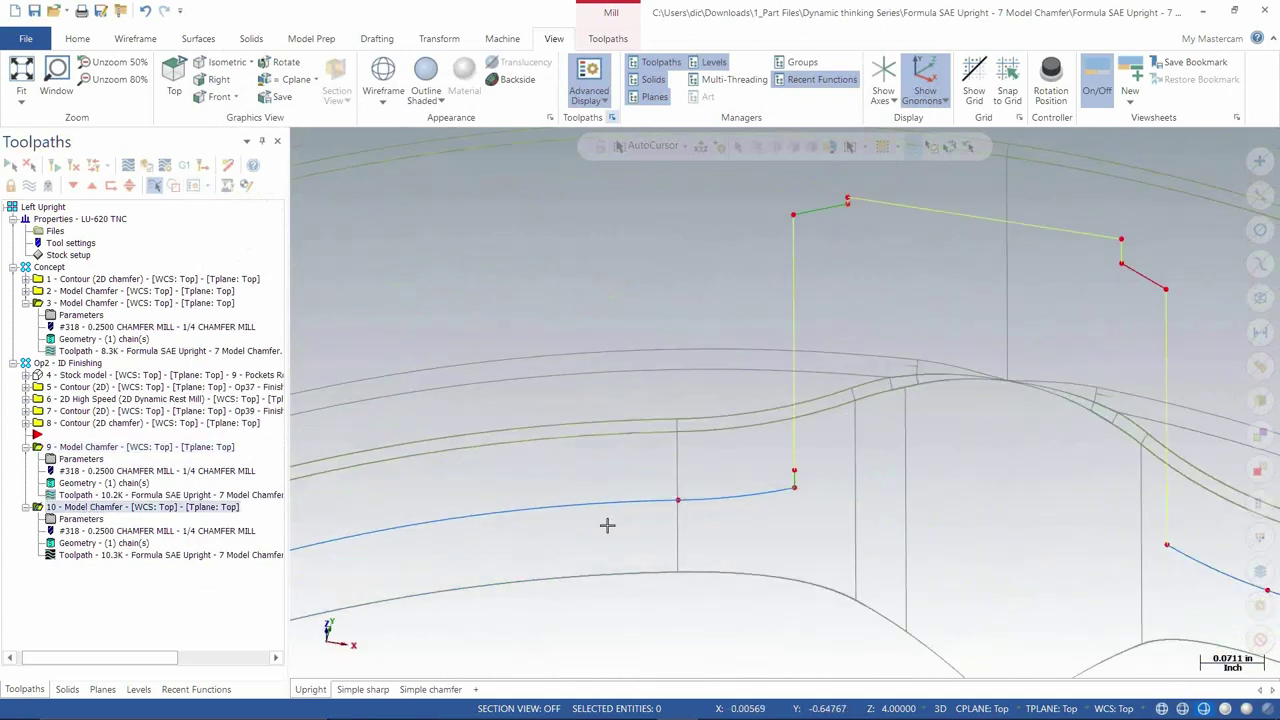
{"action": "scroll", "coordinate": [882, 187], "scroll_direction": "down", "scroll_amount": 1}
{"action": "middle_click_drag", "start_coordinate": [830, 215], "coordinate": [737, 351], "text": "ctrl"}
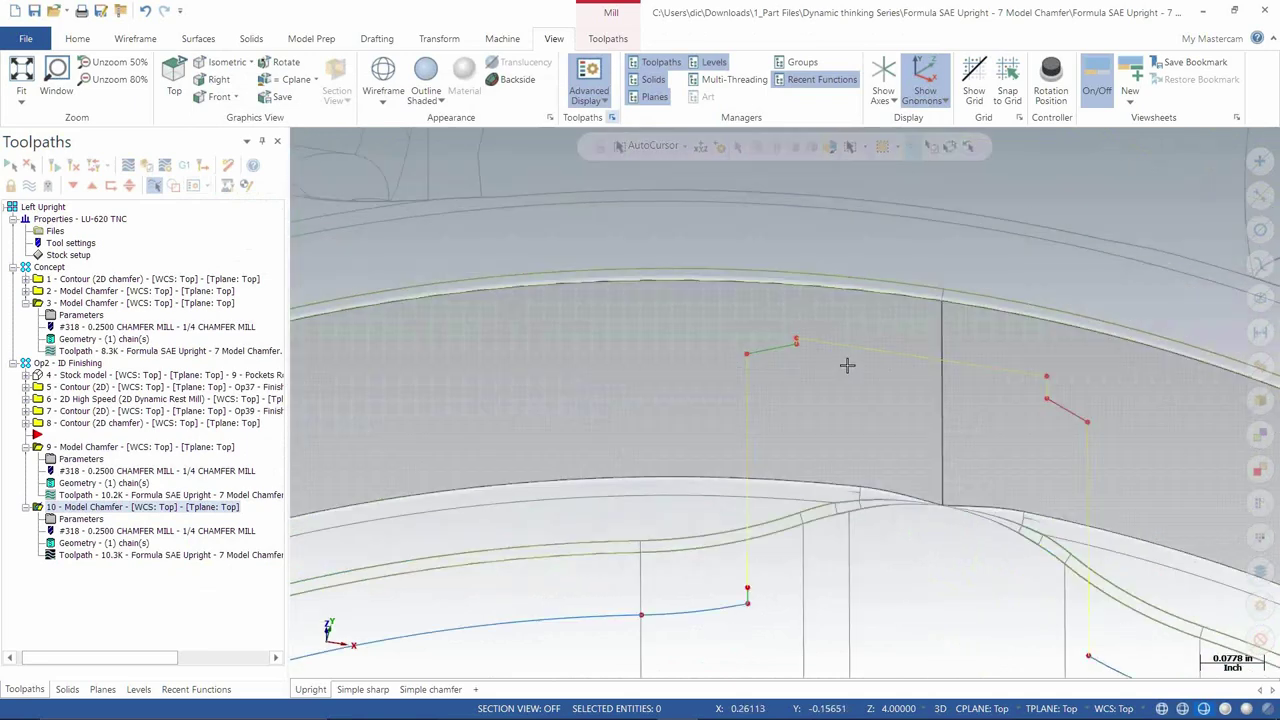
{"action": "middle_click_drag", "start_coordinate": [847, 365], "coordinate": [894, 451]}
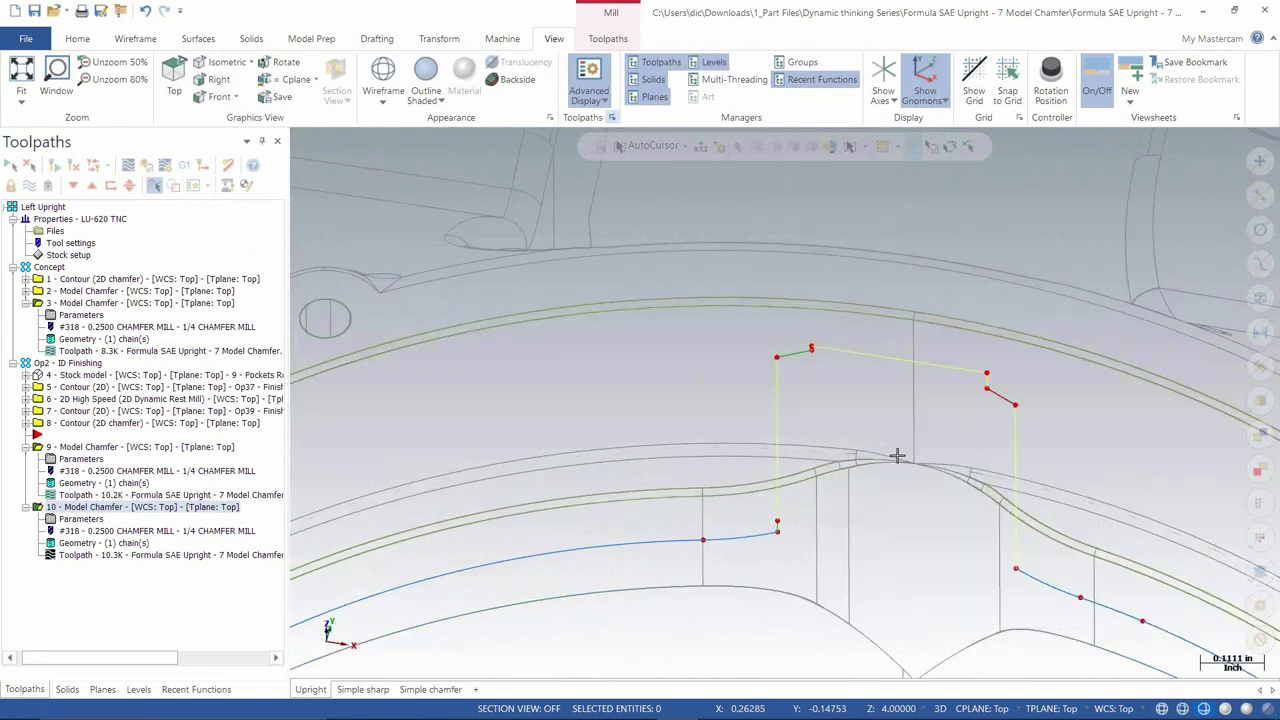
{"action": "key", "text": "alt+1"}
{"action": "scroll", "coordinate": [906, 464], "scroll_direction": "down", "scroll_amount": 8}
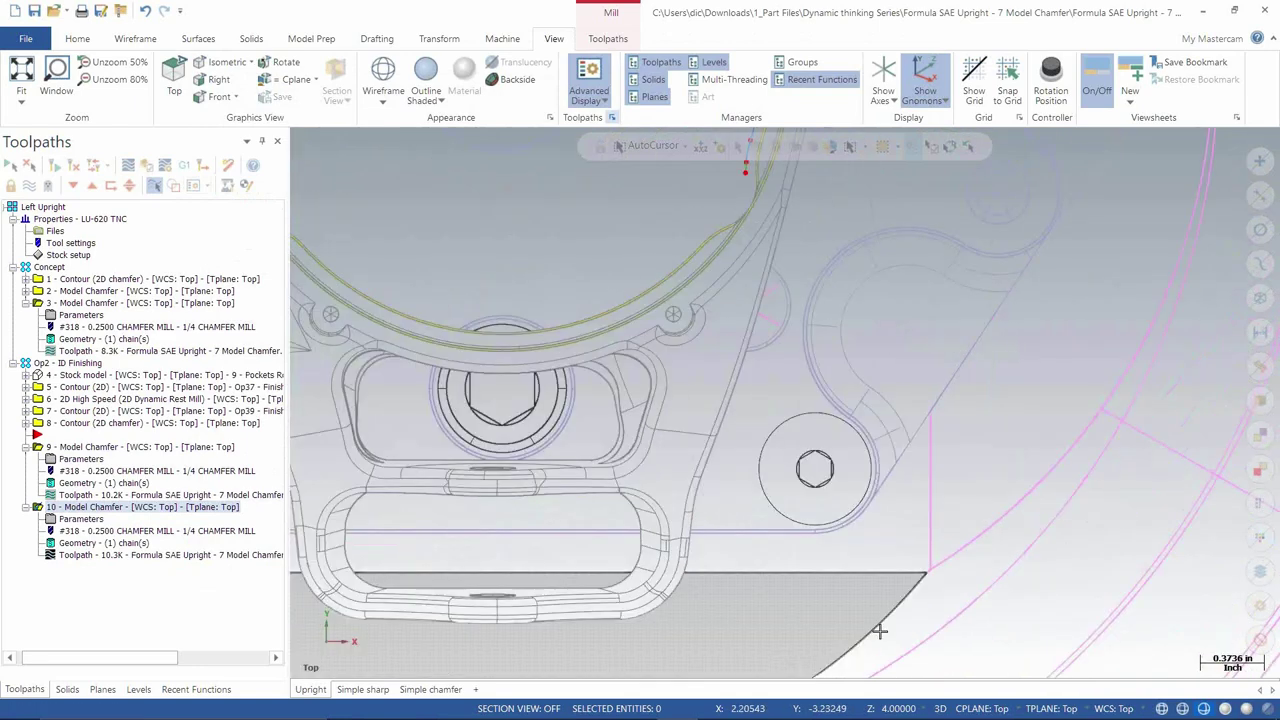
{"action": "scroll", "coordinate": [754, 390], "scroll_direction": "up", "scroll_amount": 2}
{"action": "scroll", "coordinate": [660, 220], "scroll_direction": "up", "scroll_amount": 14}
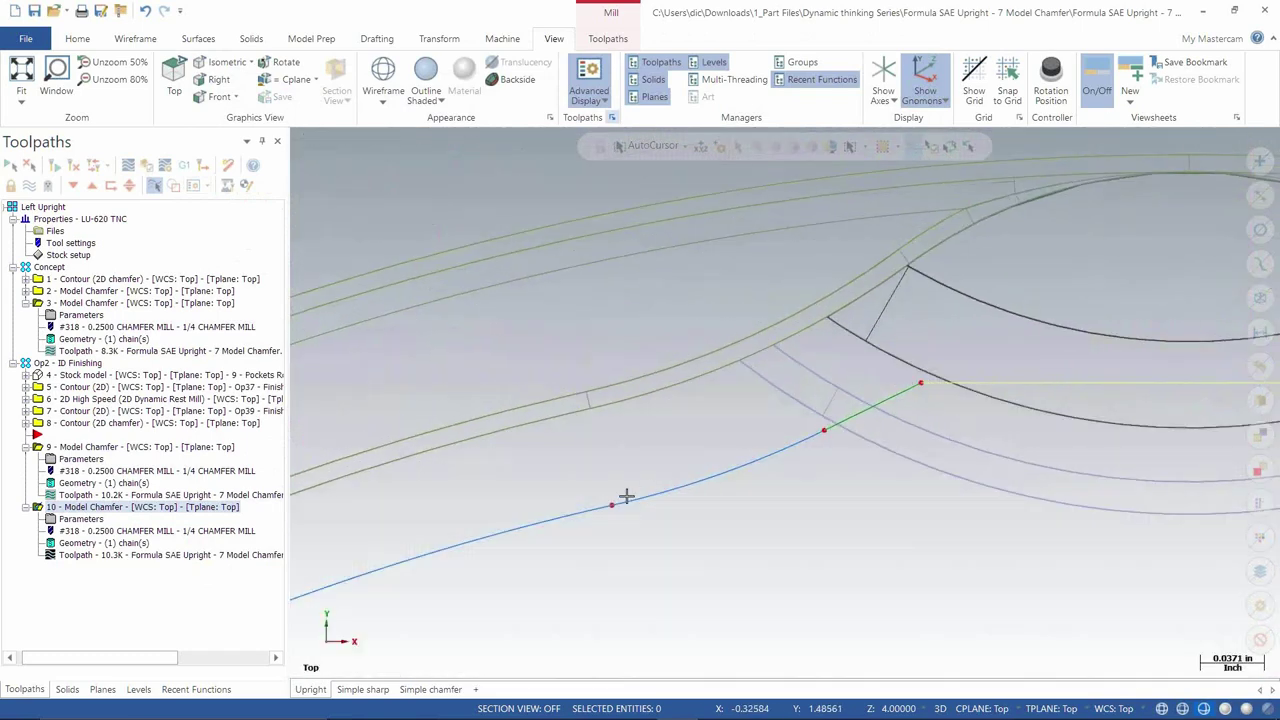
{"action": "left_click", "coordinate": [84, 520]}
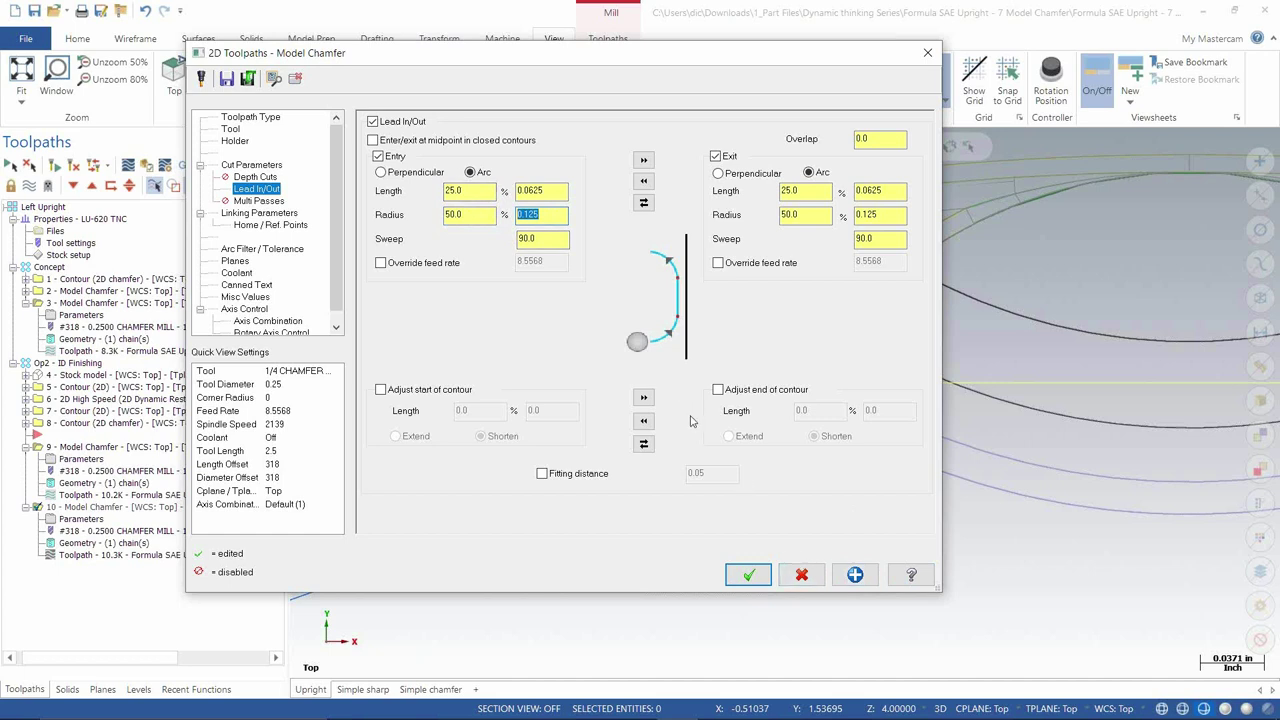
Step: Check operation 10's compensation type on Cut Parameters, keep Computer, and cancel the dialog
{"action": "left_click", "coordinate": [254, 165]}
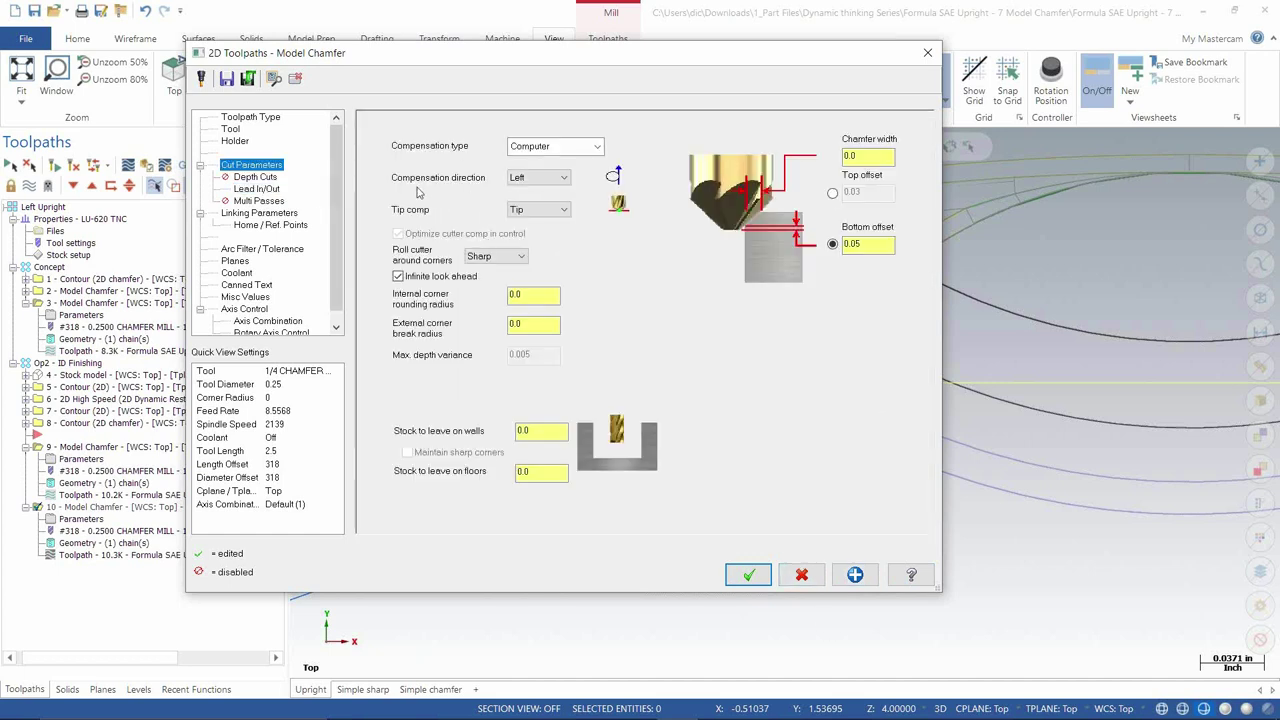
{"action": "left_click", "coordinate": [532, 147]}
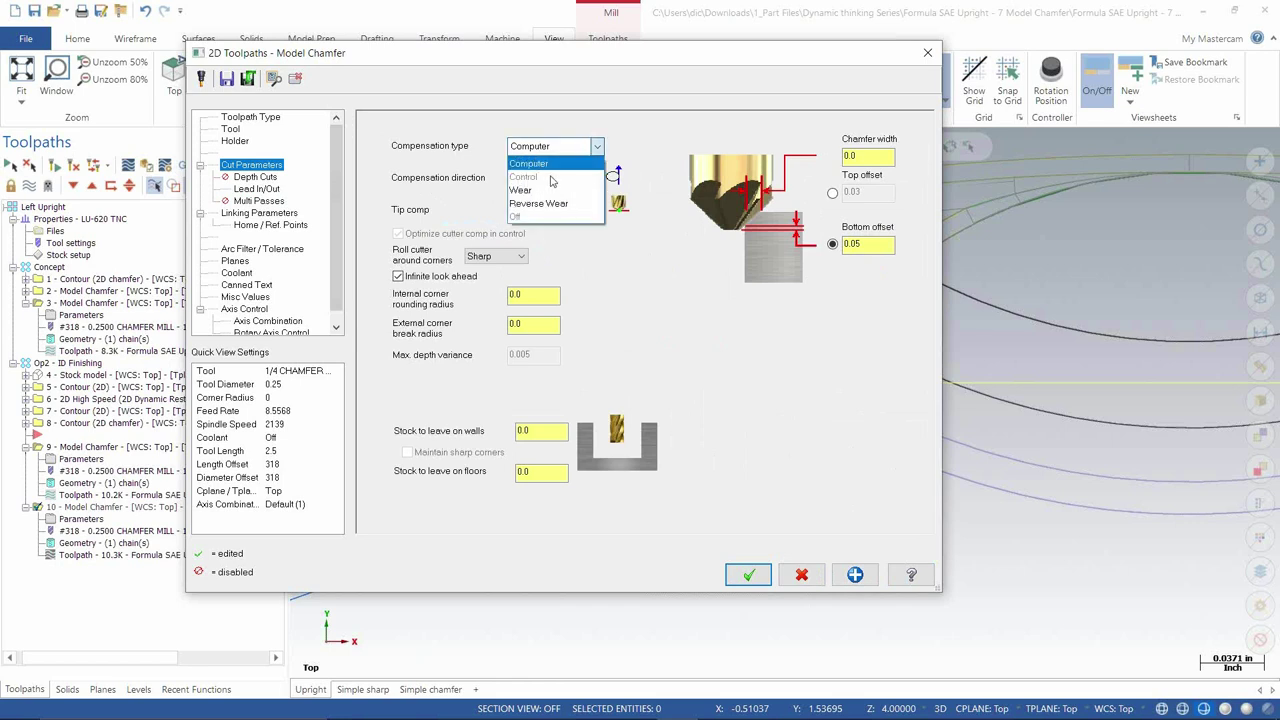
{"action": "left_click", "coordinate": [628, 137]}
{"action": "left_click", "coordinate": [805, 576]}
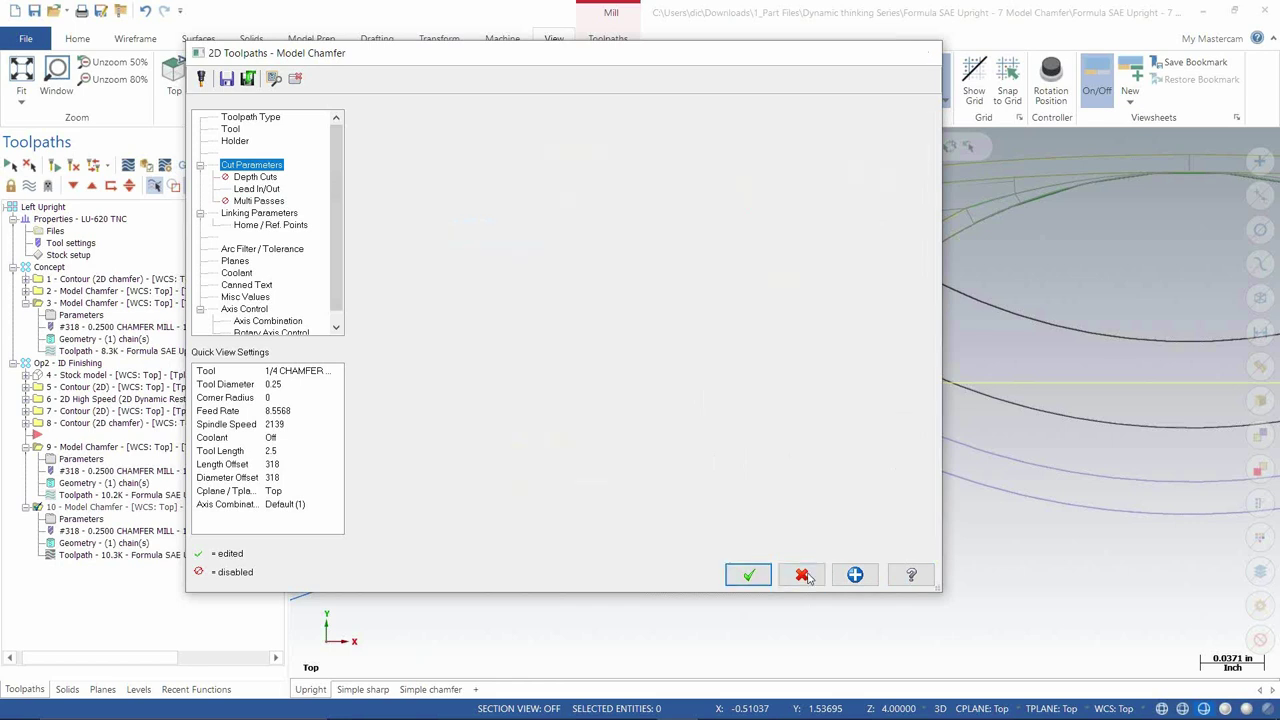
{"action": "scroll", "coordinate": [770, 460], "scroll_direction": "down", "scroll_amount": 3}
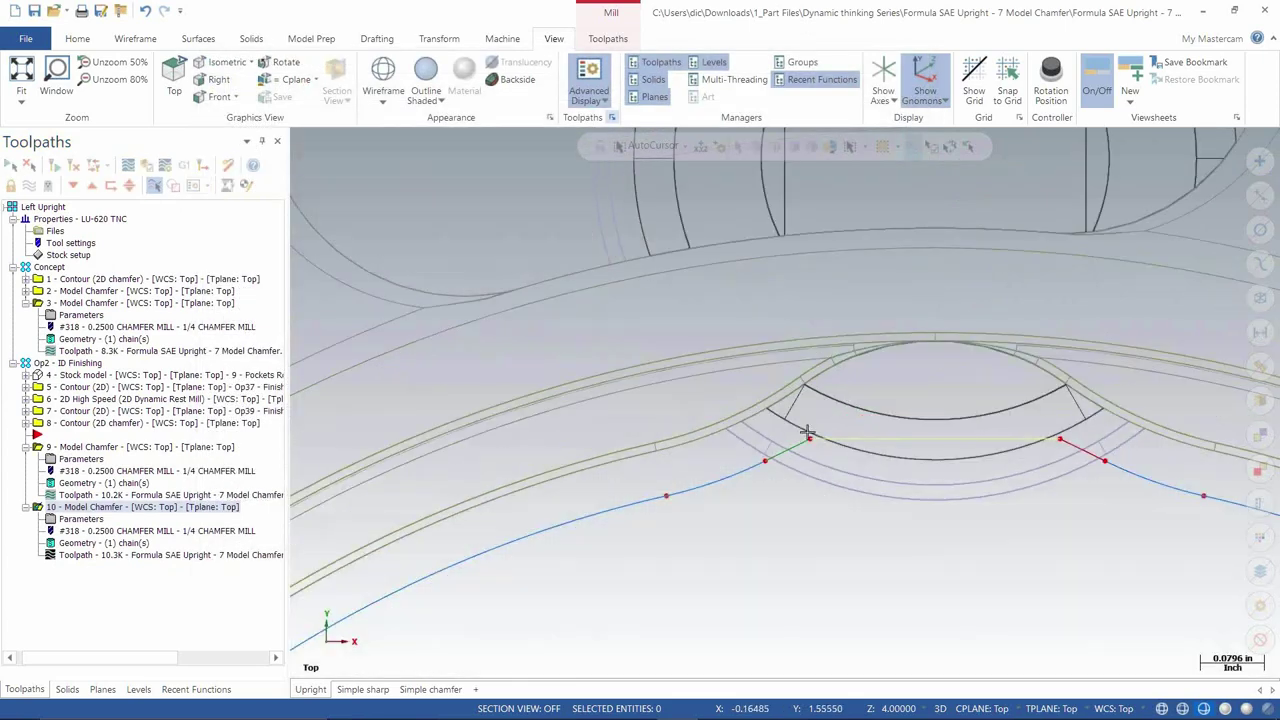
Step: Orbit around the bore edge and display operation 9's chamfer toolpath
{"action": "scroll", "coordinate": [797, 490], "scroll_direction": "down", "scroll_amount": 2}
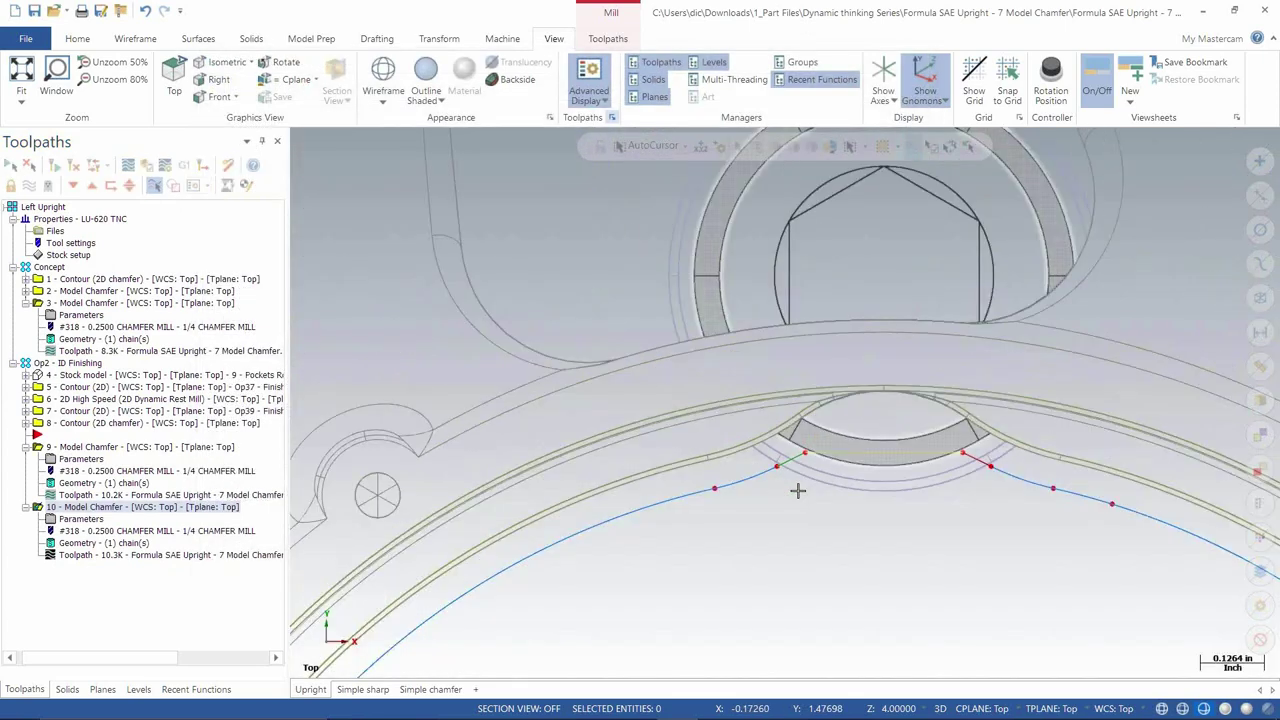
{"action": "scroll", "coordinate": [800, 500], "scroll_direction": "down", "scroll_amount": 4}
{"action": "scroll", "coordinate": [777, 357], "scroll_direction": "up", "scroll_amount": 3}
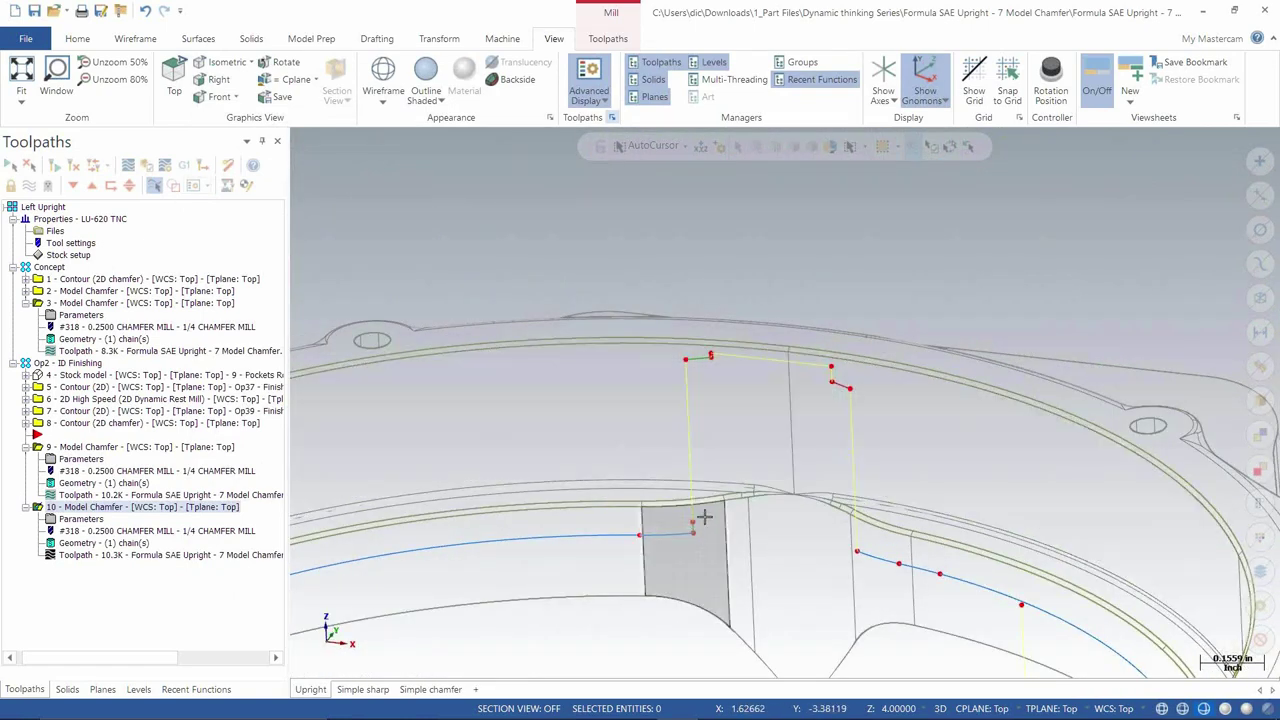
{"action": "middle_click_drag", "start_coordinate": [749, 484], "coordinate": [679, 495]}
{"action": "scroll", "coordinate": [679, 495], "scroll_direction": "up", "scroll_amount": 2}
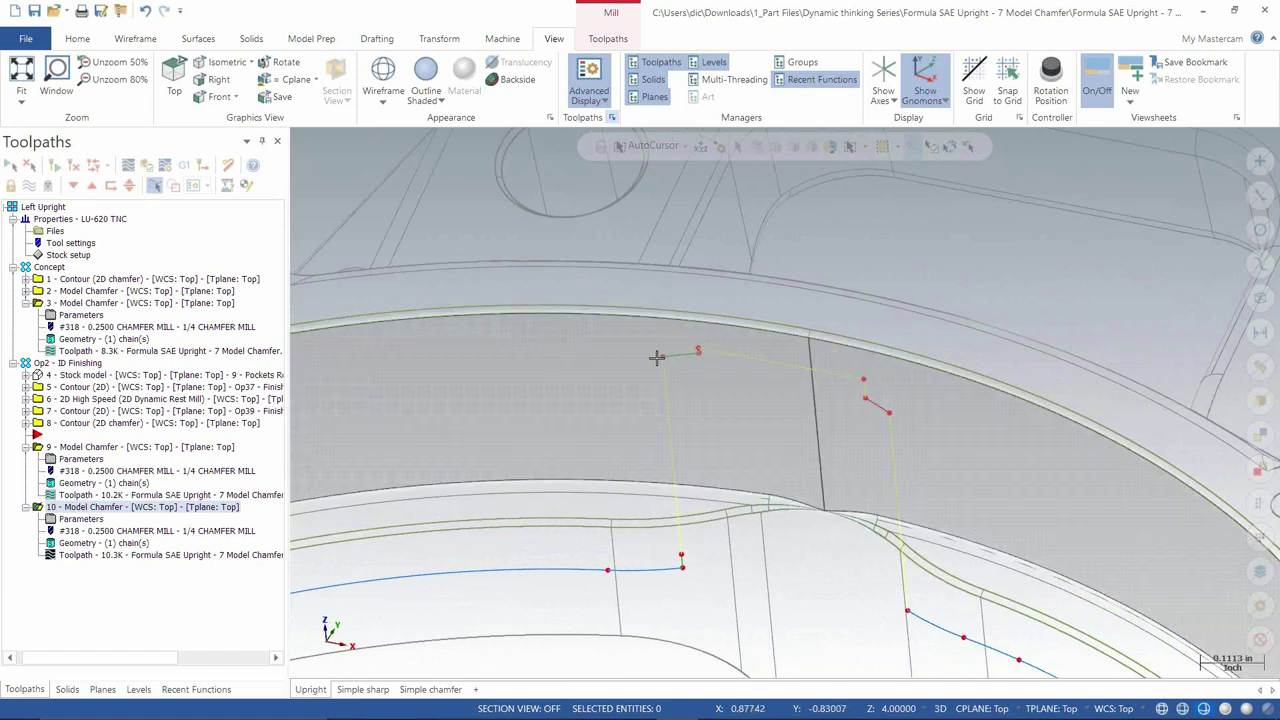
{"action": "middle_click_drag", "start_coordinate": [751, 362], "coordinate": [668, 477]}
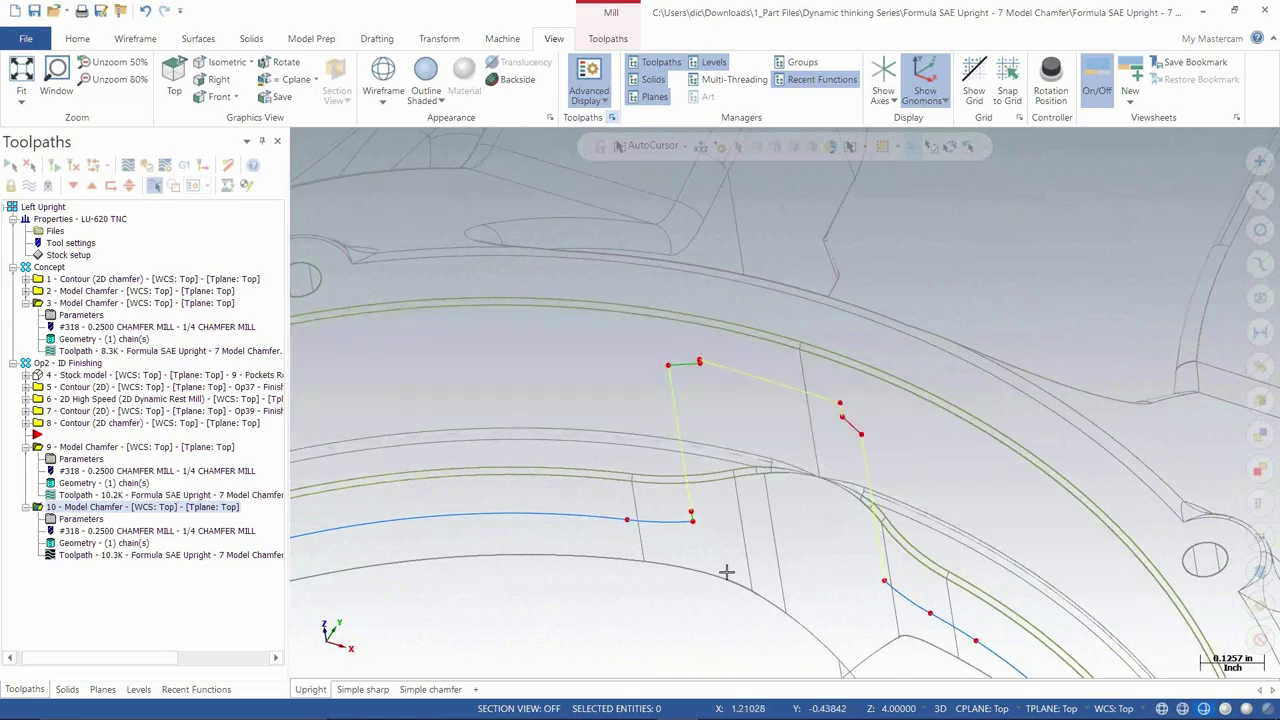
{"action": "middle_click_drag", "start_coordinate": [766, 338], "coordinate": [91, 507]}
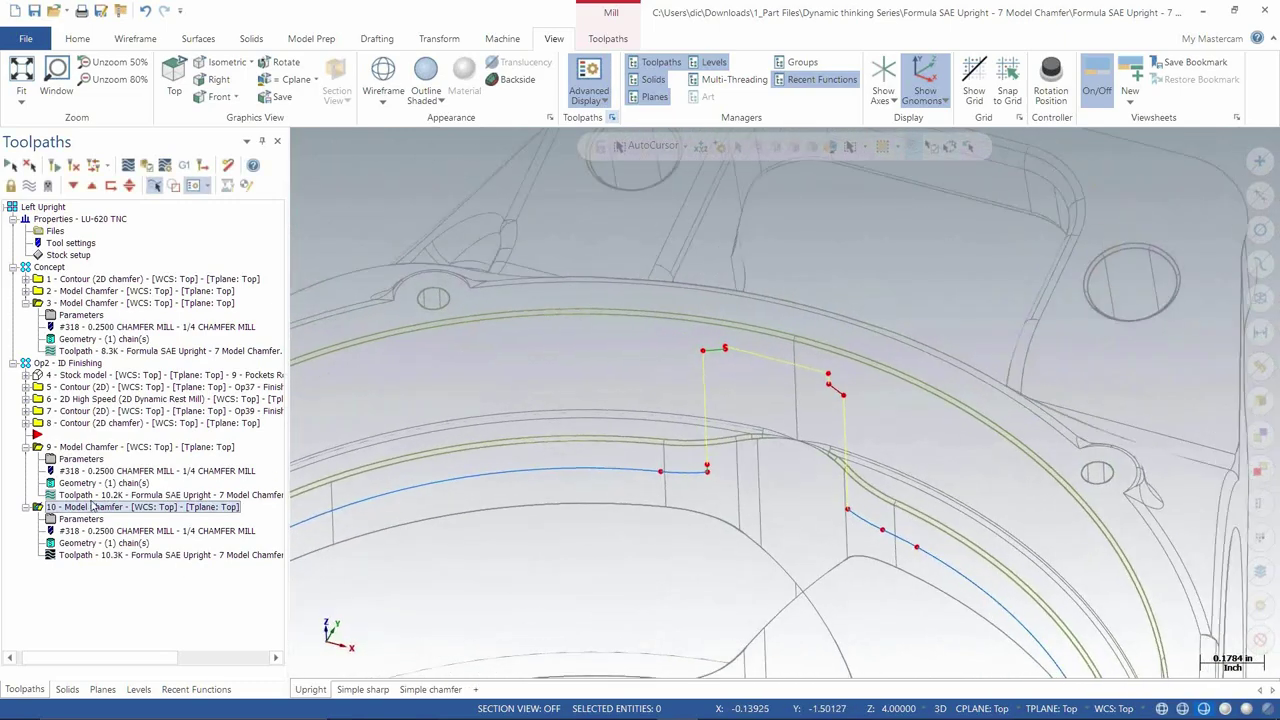
{"action": "left_click", "coordinate": [85, 447]}
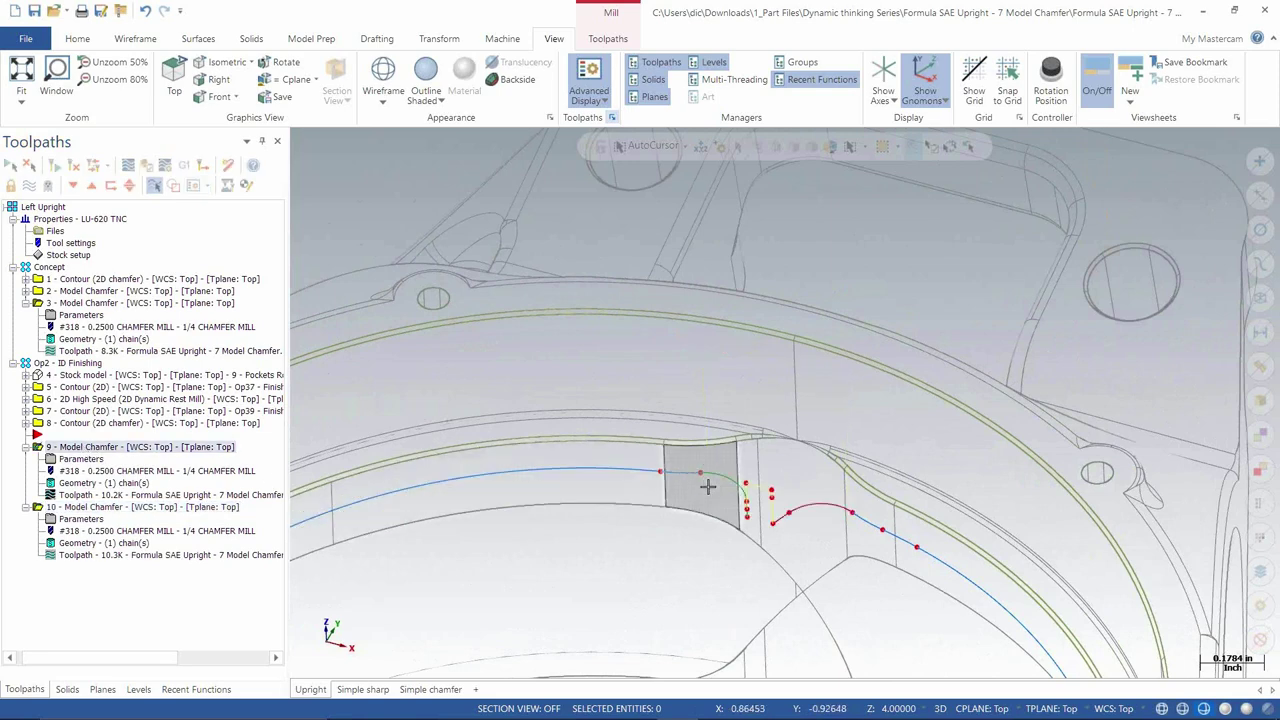
{"action": "scroll", "coordinate": [705, 484], "scroll_direction": "up", "scroll_amount": 3}
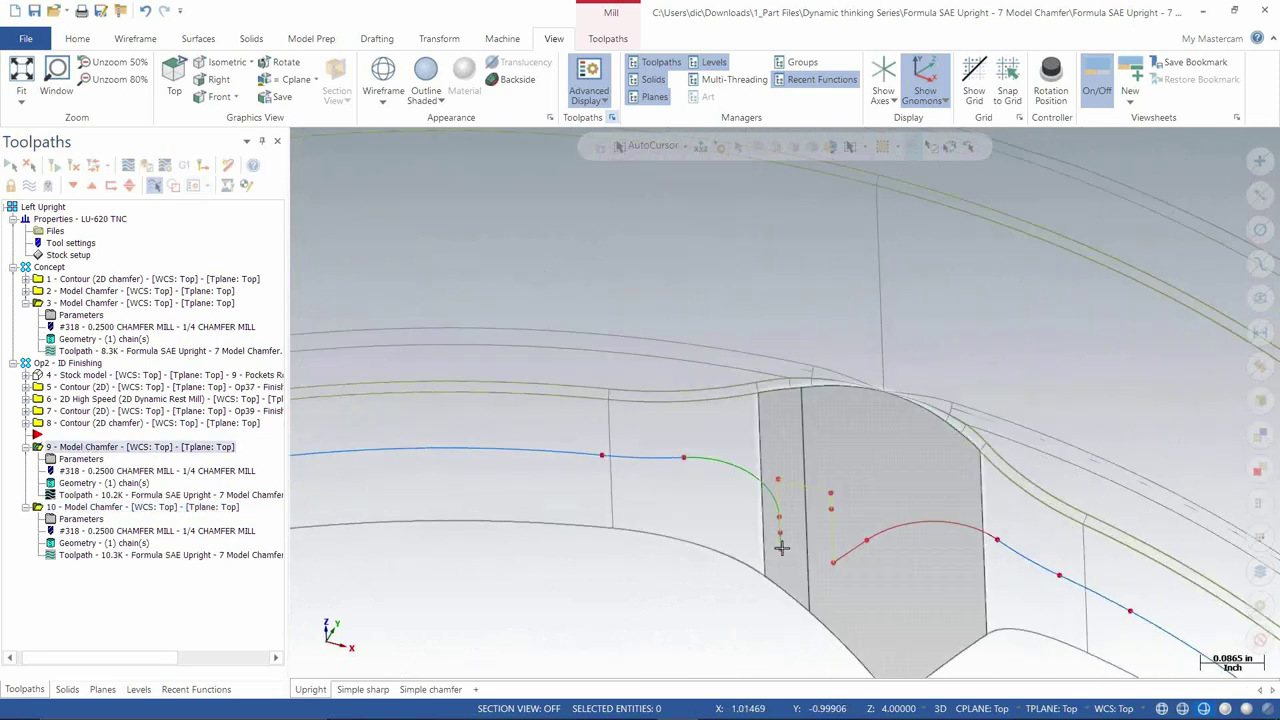
{"action": "middle_click_drag", "start_coordinate": [783, 543], "coordinate": [909, 546]}
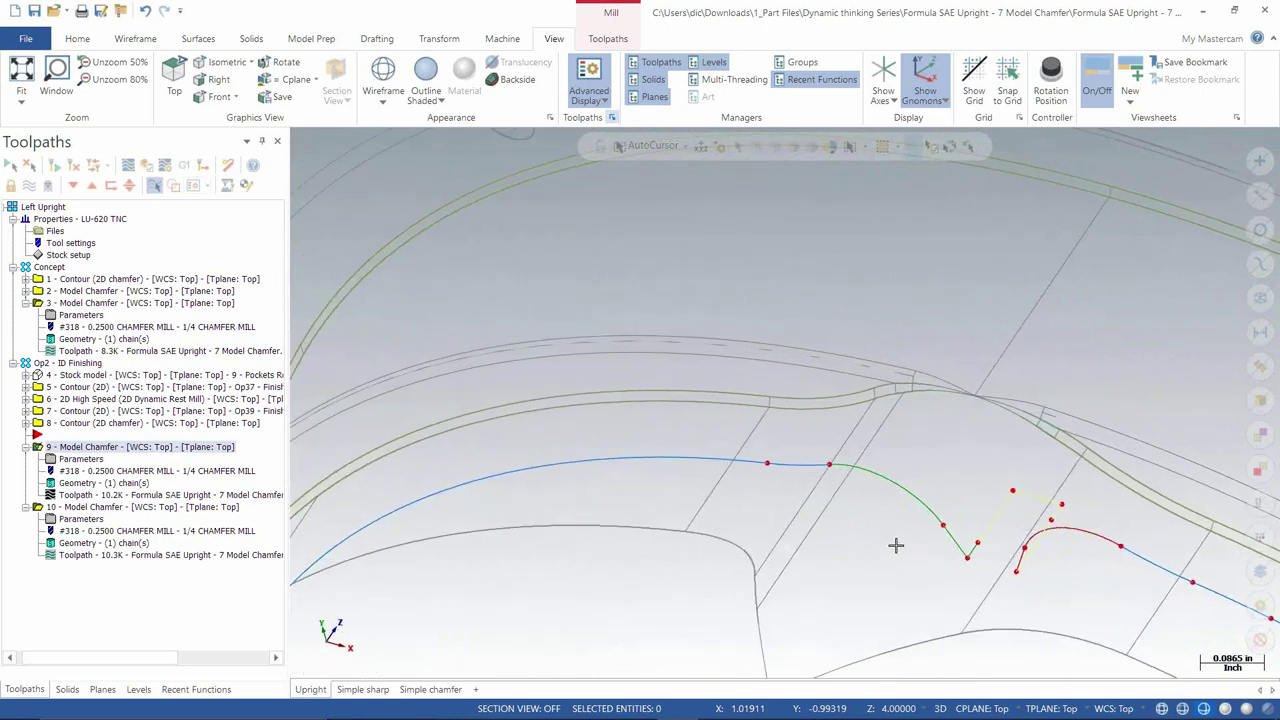
Step: Display operation 10's toolpath, then bring up its Lead In/Out parameters
{"action": "left_click", "coordinate": [85, 508]}
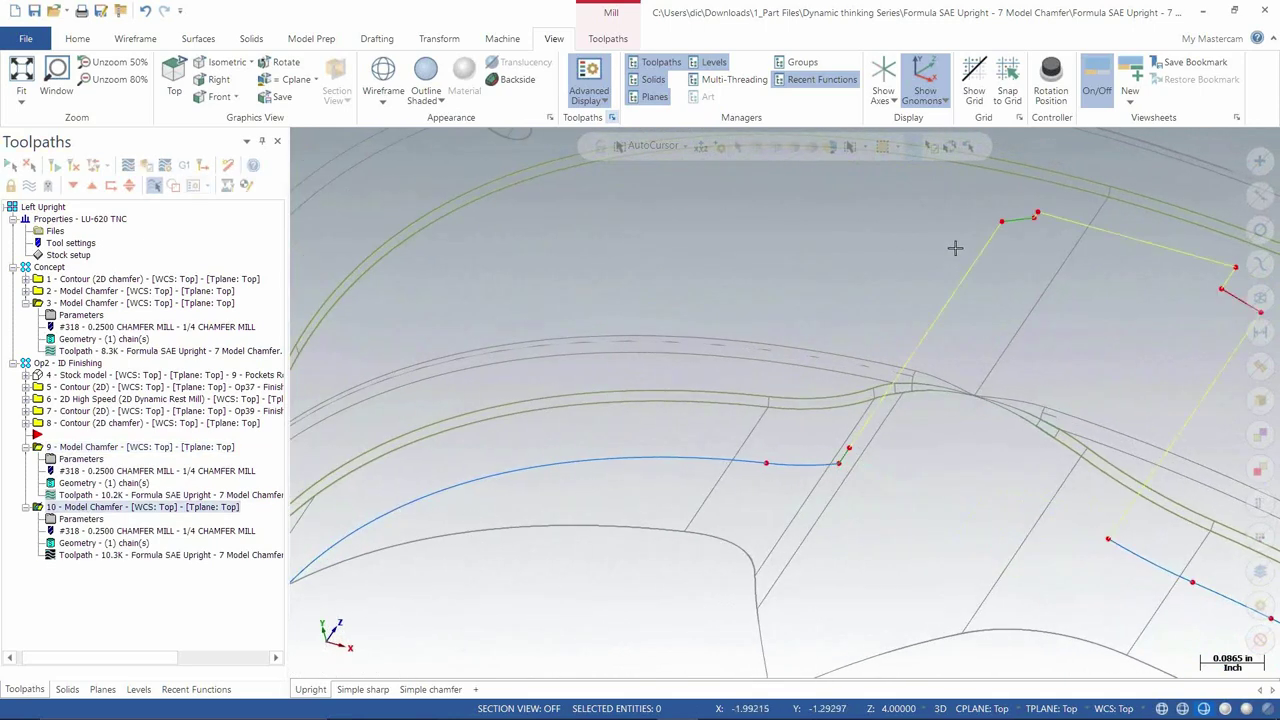
{"action": "middle_click_drag", "start_coordinate": [794, 403], "coordinate": [662, 427]}
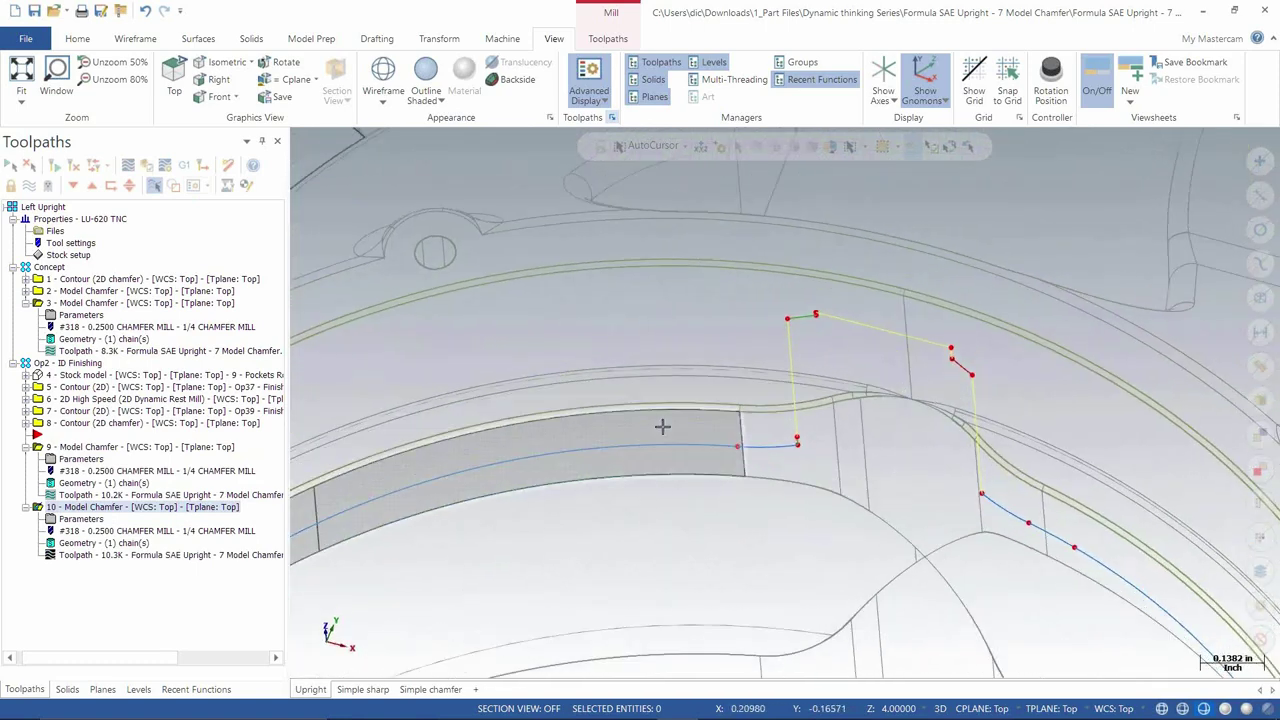
{"action": "left_click", "coordinate": [82, 519]}
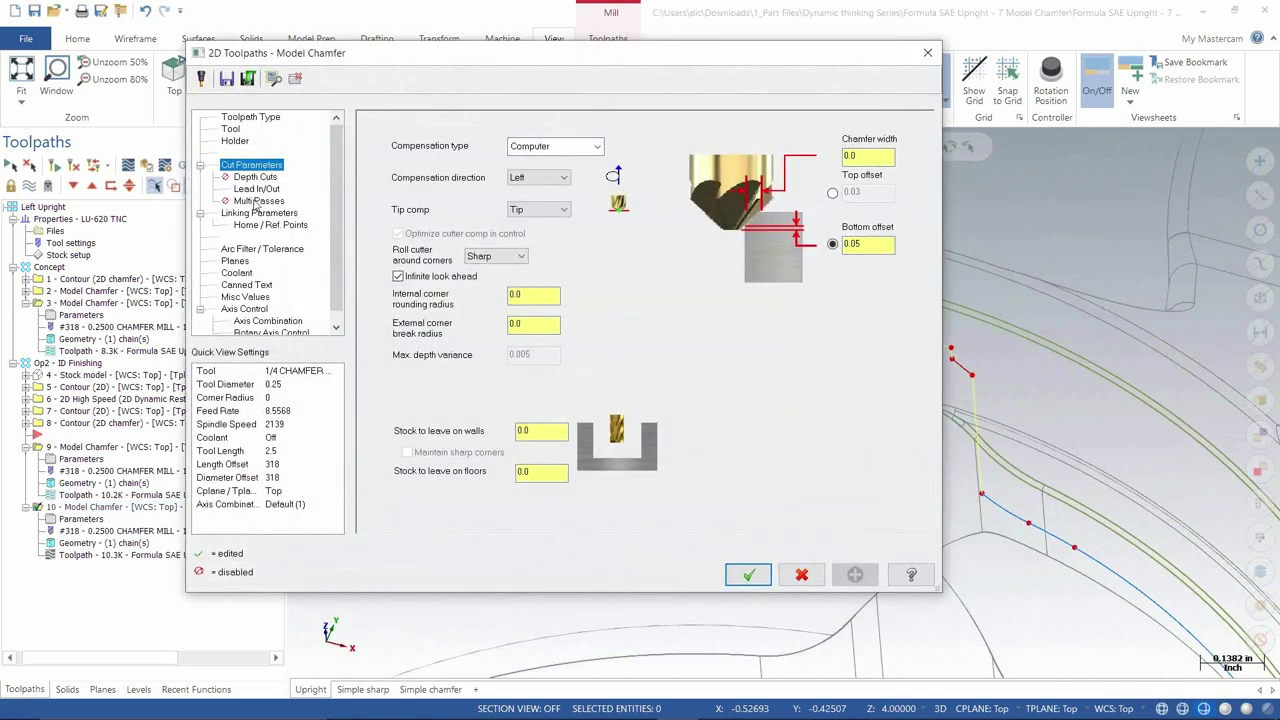
{"action": "left_click", "coordinate": [256, 188]}
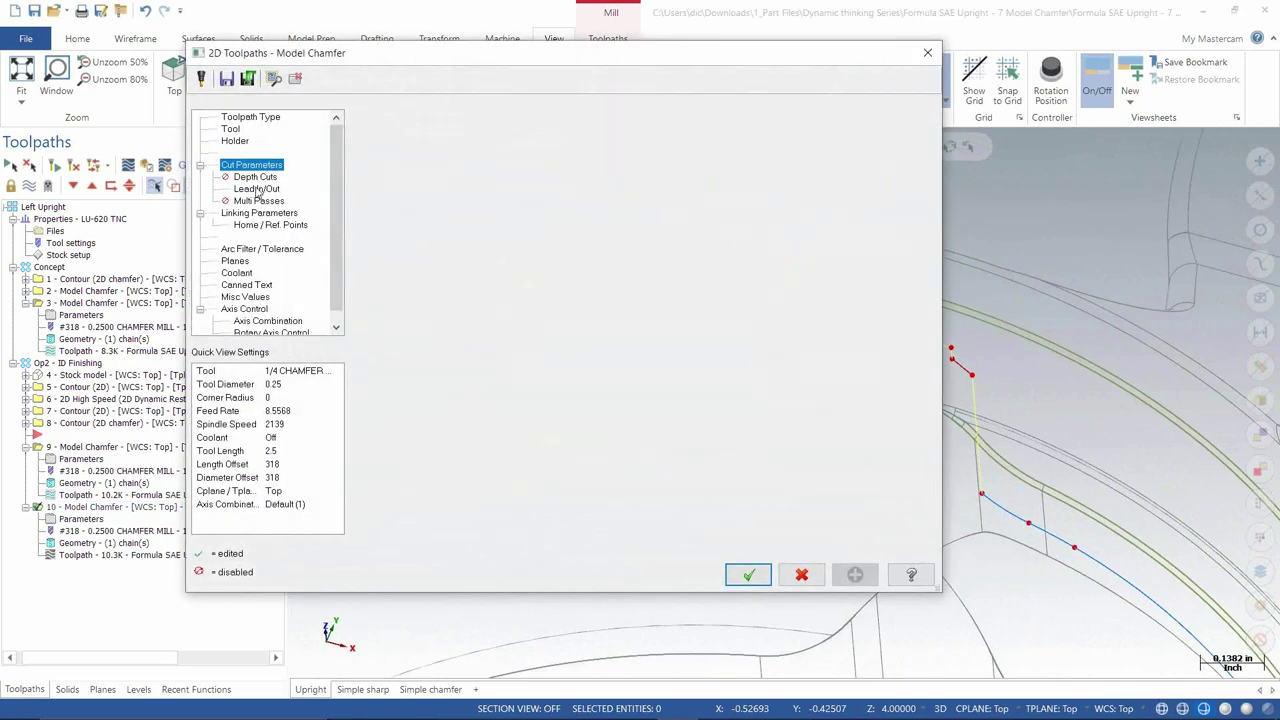
Step: Set operation 10's entry and exit lead lengths to 0, shortening its toolpath to 9.2K
{"action": "type", "text": "0"}
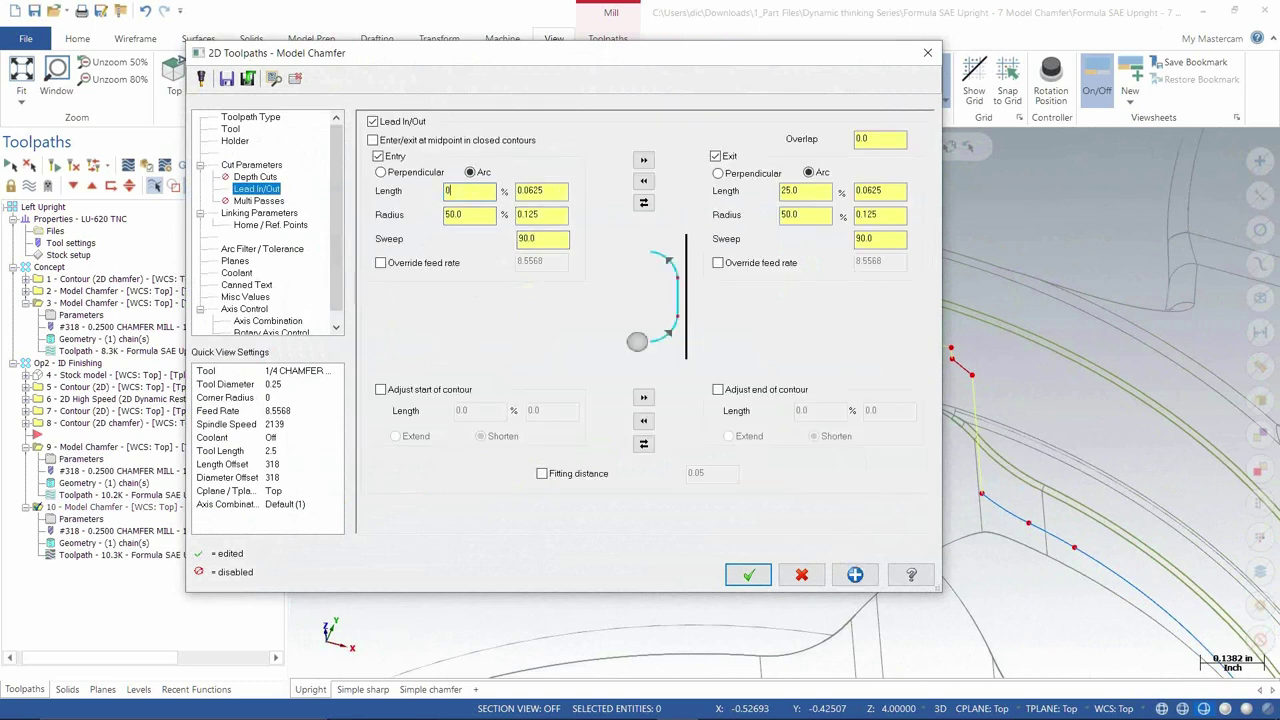
{"action": "left_click", "coordinate": [643, 160]}
{"action": "left_click", "coordinate": [749, 576]}
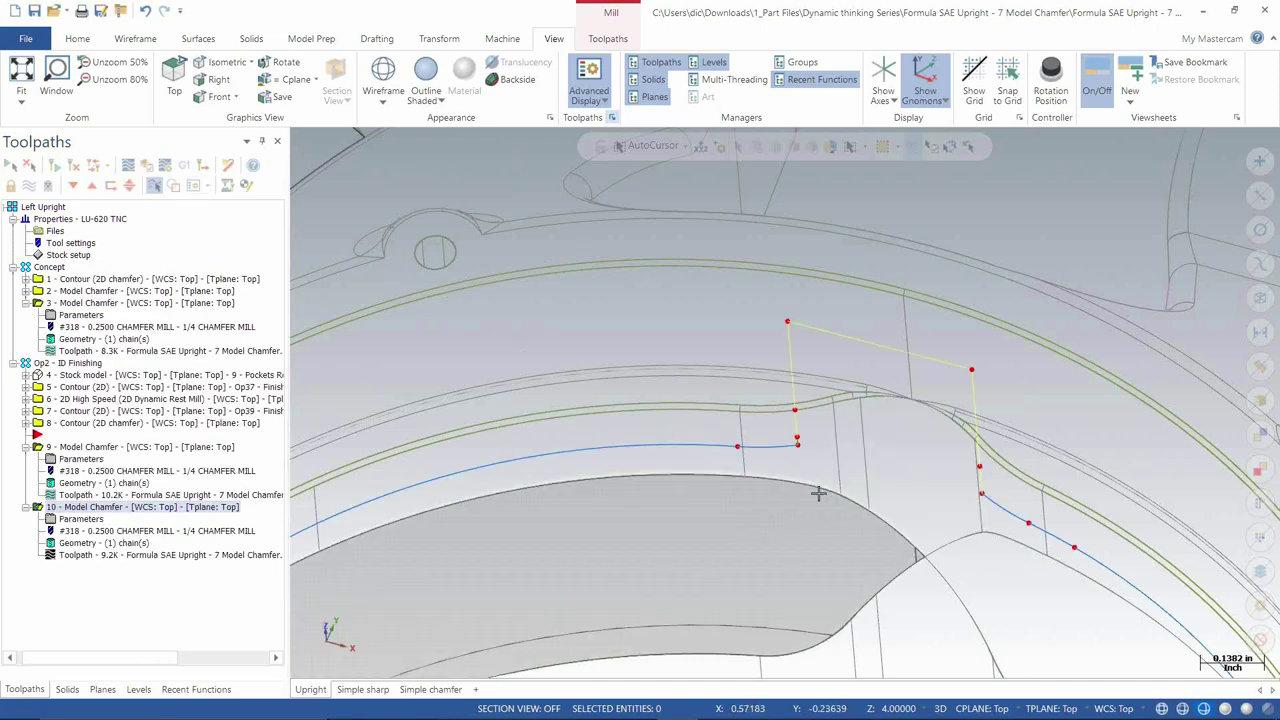
Step: Shade the part and make the Interference level 120 visible
{"action": "mouse_move", "coordinate": [882, 488]}
{"action": "middle_mouse_down"}
{"action": "mouse_move", "coordinate": [846, 554]}
{"action": "mouse_move", "coordinate": [814, 491]}
{"action": "mouse_move", "coordinate": [860, 475]}
{"action": "mouse_move", "coordinate": [817, 434]}
{"action": "mouse_move", "coordinate": [815, 472]}
{"action": "mouse_move", "coordinate": [829, 466]}
{"action": "mouse_move", "coordinate": [719, 443]}
{"action": "mouse_move", "coordinate": [312, 537]}
{"action": "middle_mouse_up"}
{"action": "key", "text": "alt+s"}
{"action": "left_click", "coordinate": [138, 689]}
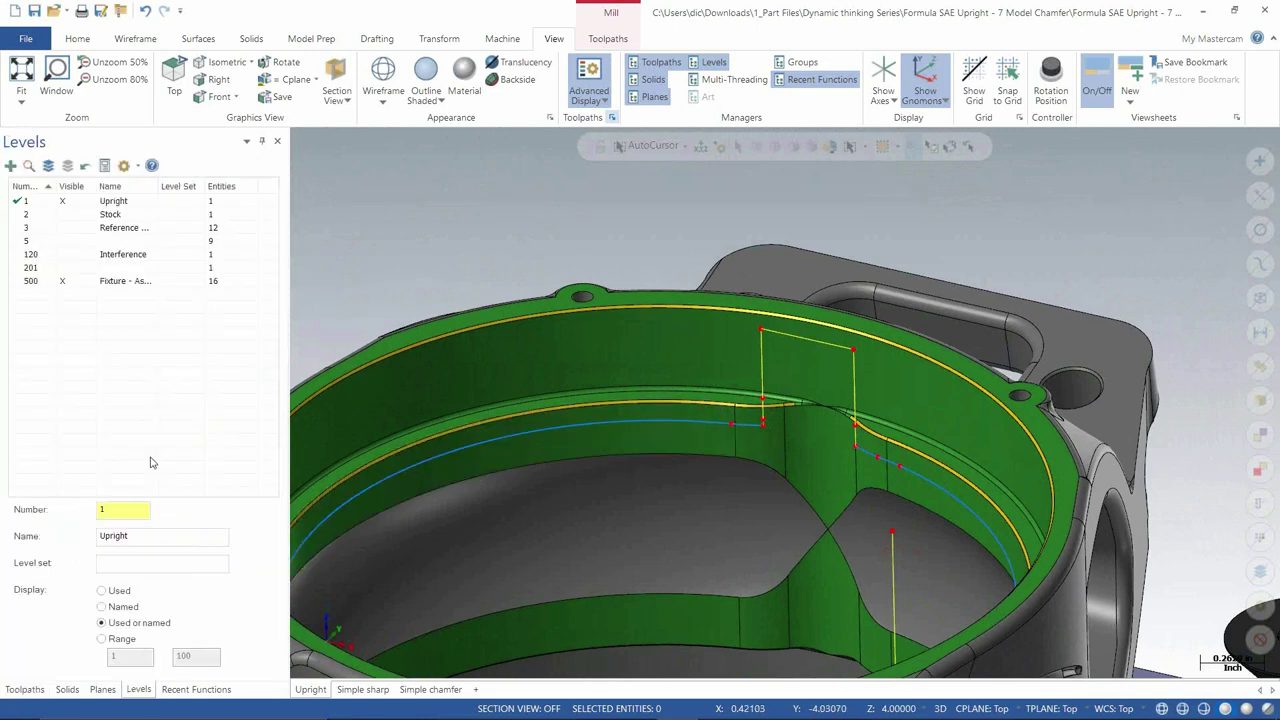
{"action": "left_click", "coordinate": [64, 260]}
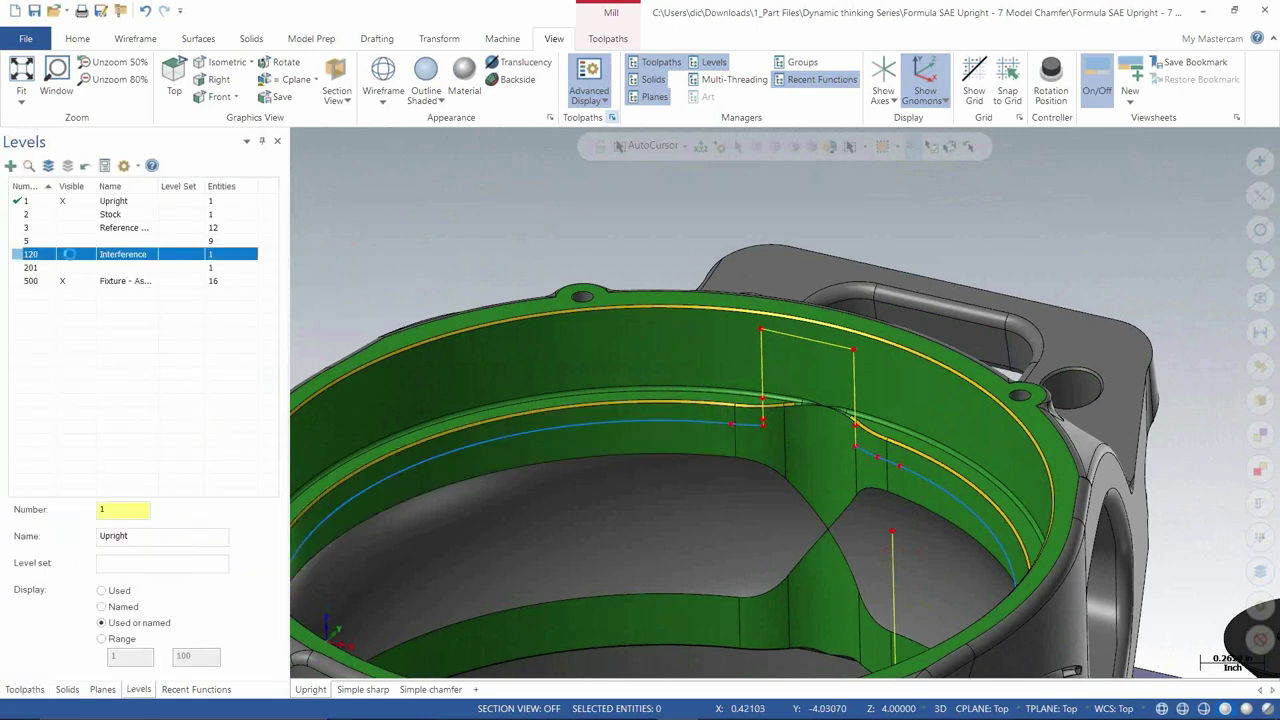
{"action": "middle_click_drag", "start_coordinate": [700, 480], "coordinate": [640, 540]}
Step: Display Model Chamfer operation 9's toolpath and open its parameters
{"action": "left_click", "coordinate": [25, 689]}
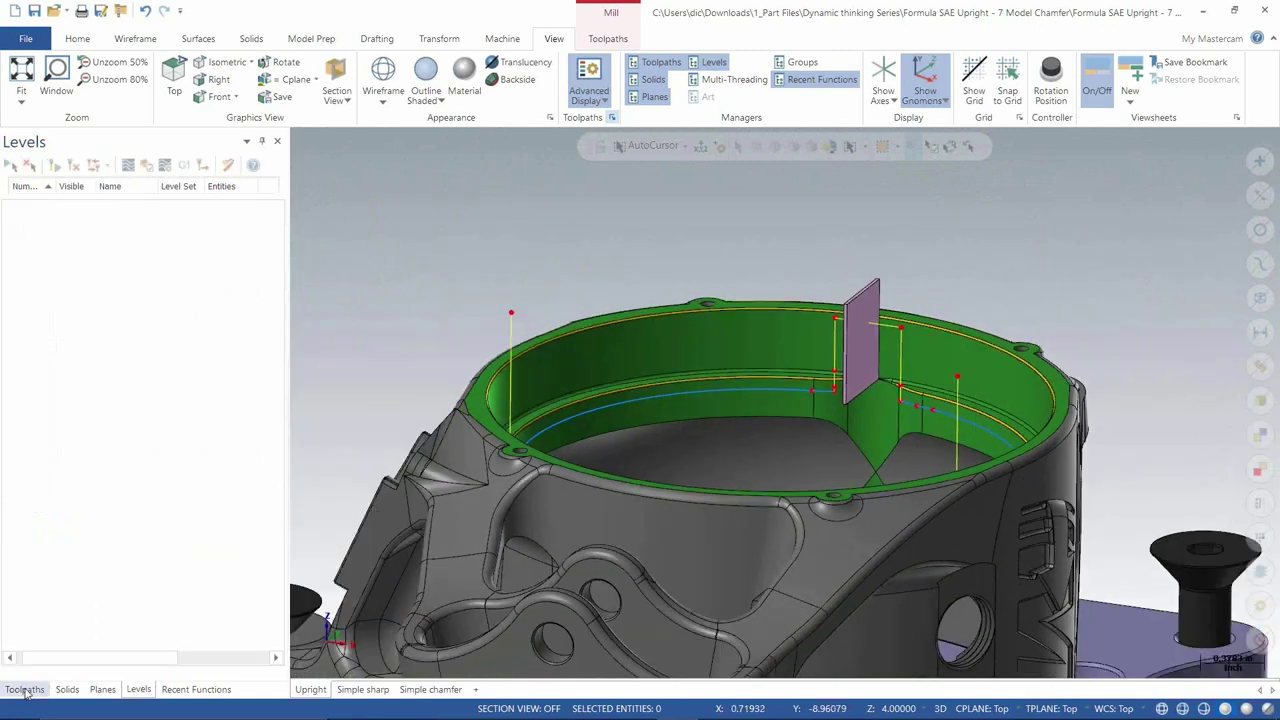
{"action": "left_click", "coordinate": [83, 452]}
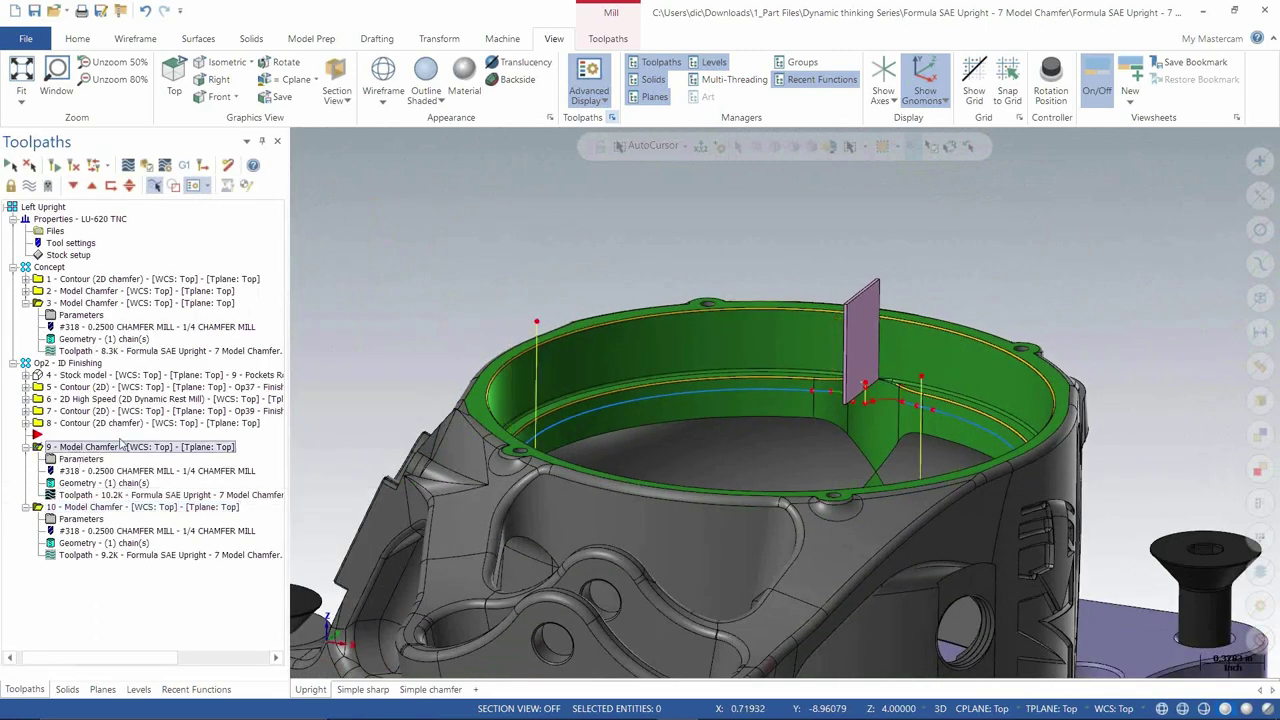
{"action": "scroll", "coordinate": [812, 357], "scroll_direction": "up", "scroll_amount": 5}
{"action": "scroll", "coordinate": [812, 357], "scroll_direction": "up", "scroll_amount": 3}
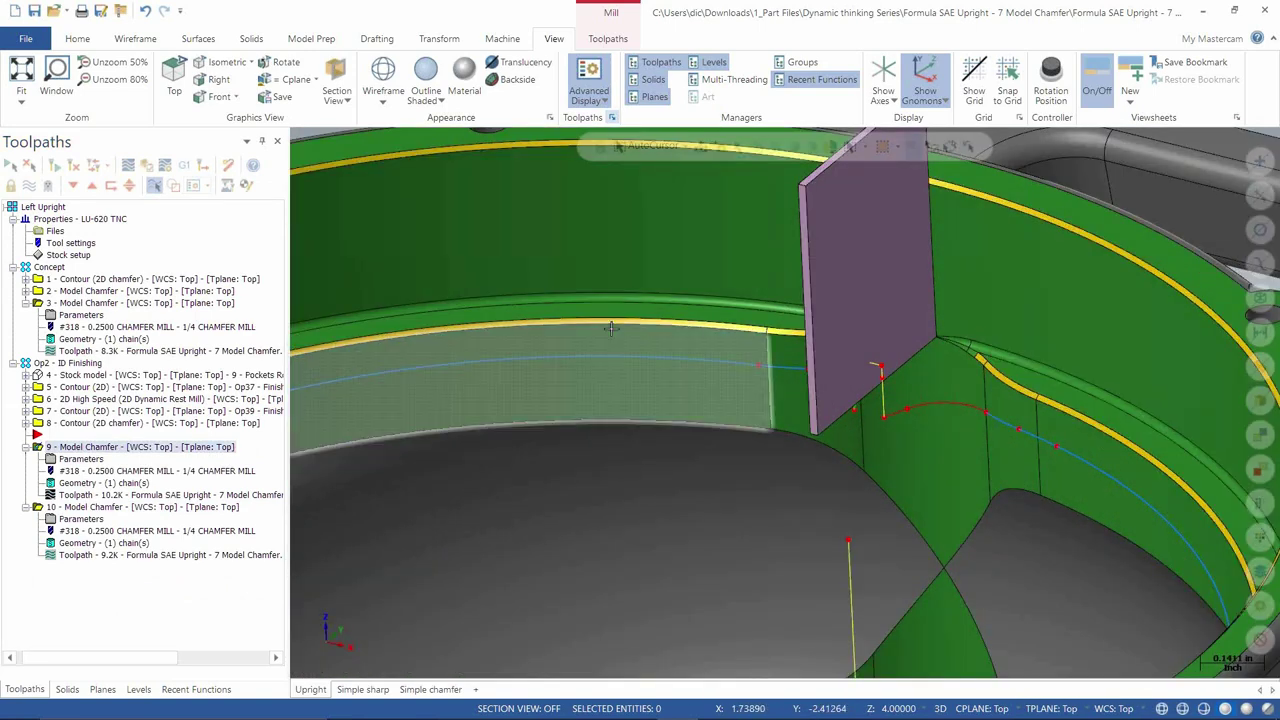
{"action": "scroll", "coordinate": [945, 322], "scroll_direction": "down", "scroll_amount": 4}
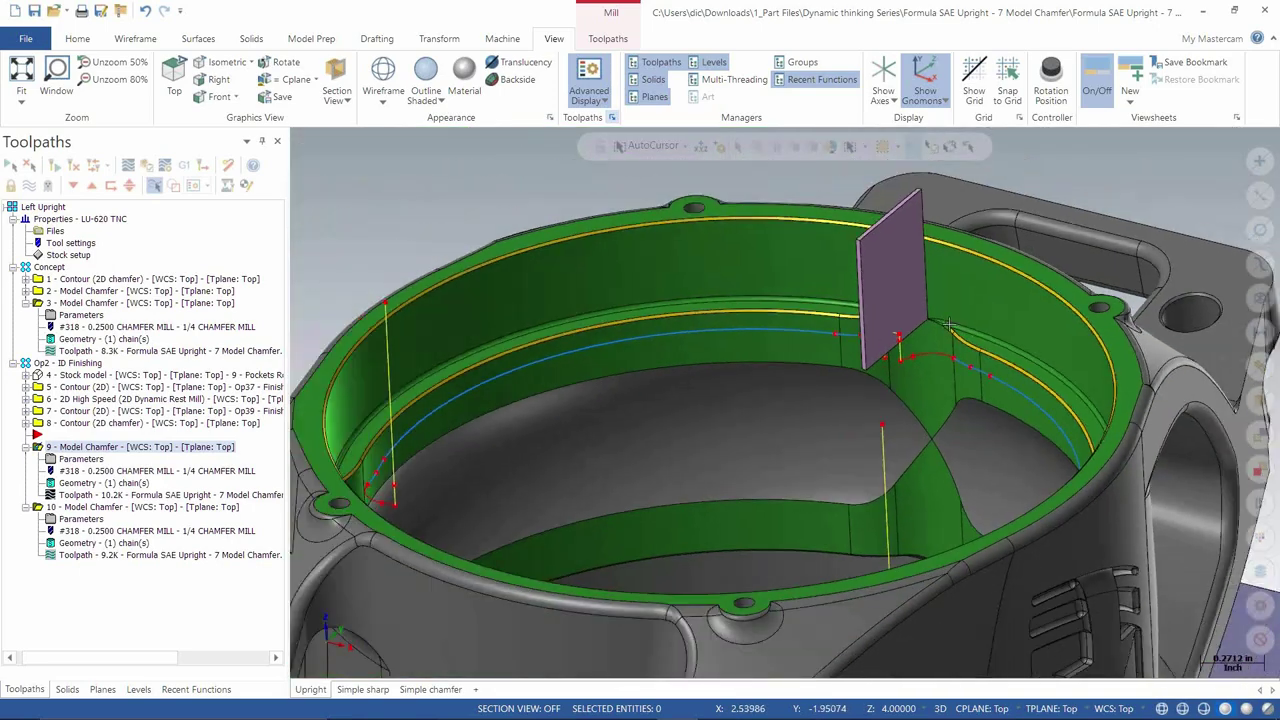
{"action": "scroll", "coordinate": [945, 322], "scroll_direction": "down", "scroll_amount": 5}
{"action": "left_click", "coordinate": [81, 459]}
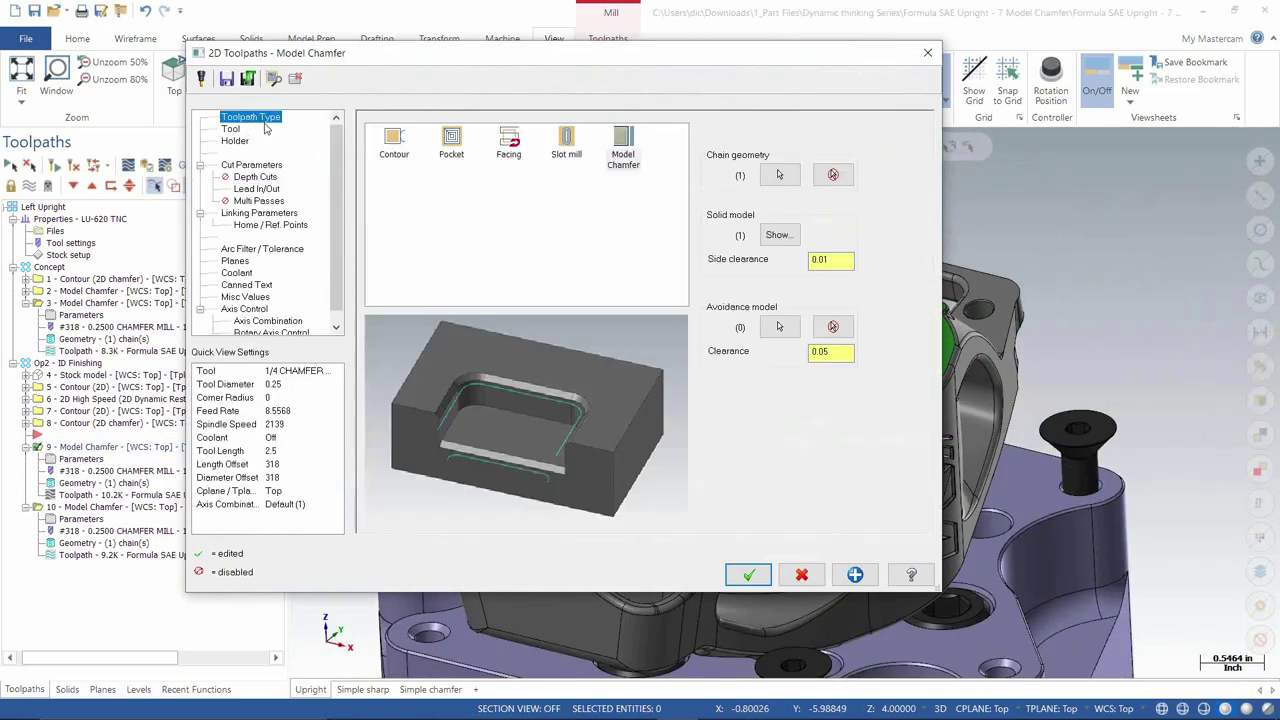
Step: Review the solid model that operation 9 machines
{"action": "left_click", "coordinate": [778, 234]}
{"action": "left_click", "coordinate": [524, 374]}
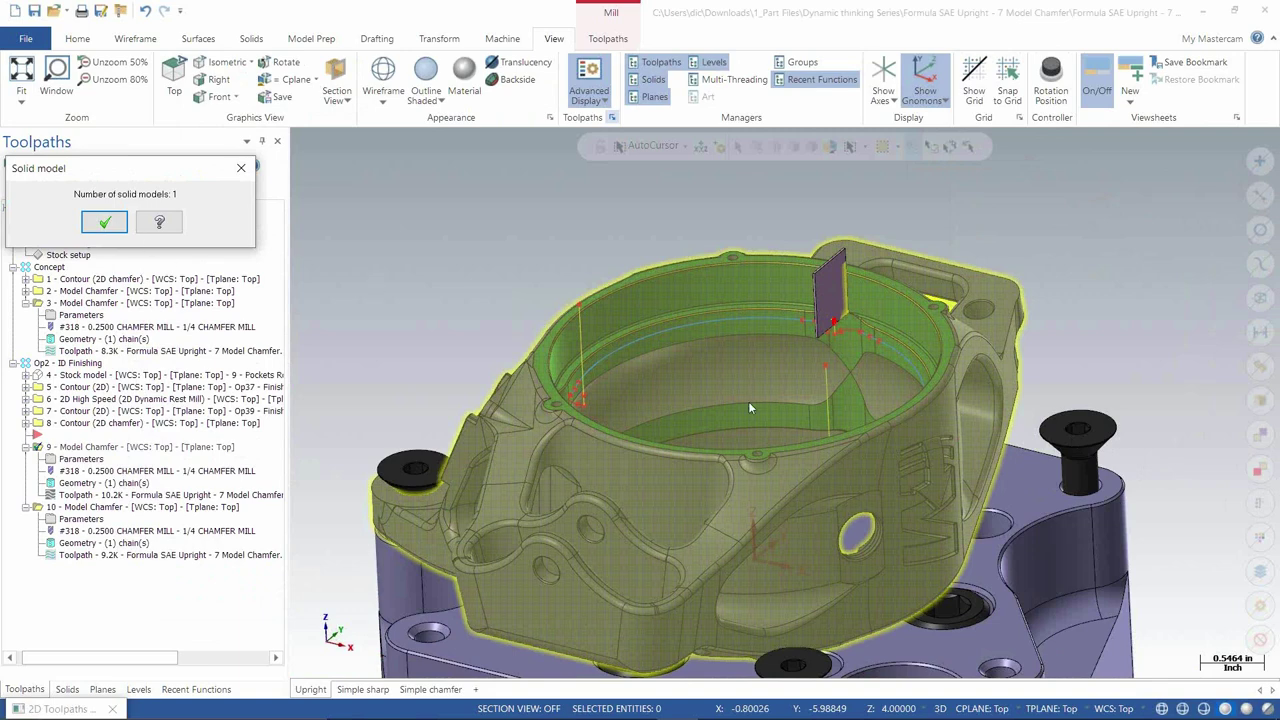
{"action": "left_click", "coordinate": [104, 224]}
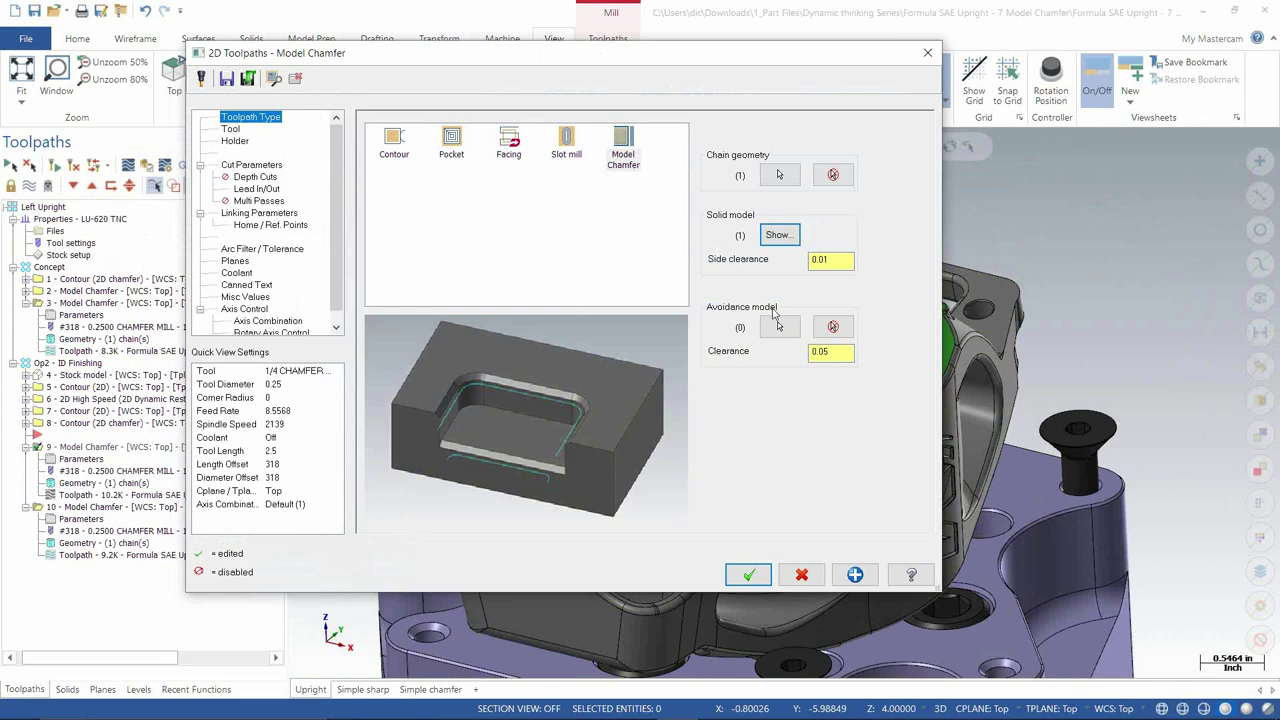
Step: Pick the plane as the avoidance model, re-enter the avoidance clearance, accept and regenerate
{"action": "left_click", "coordinate": [779, 325]}
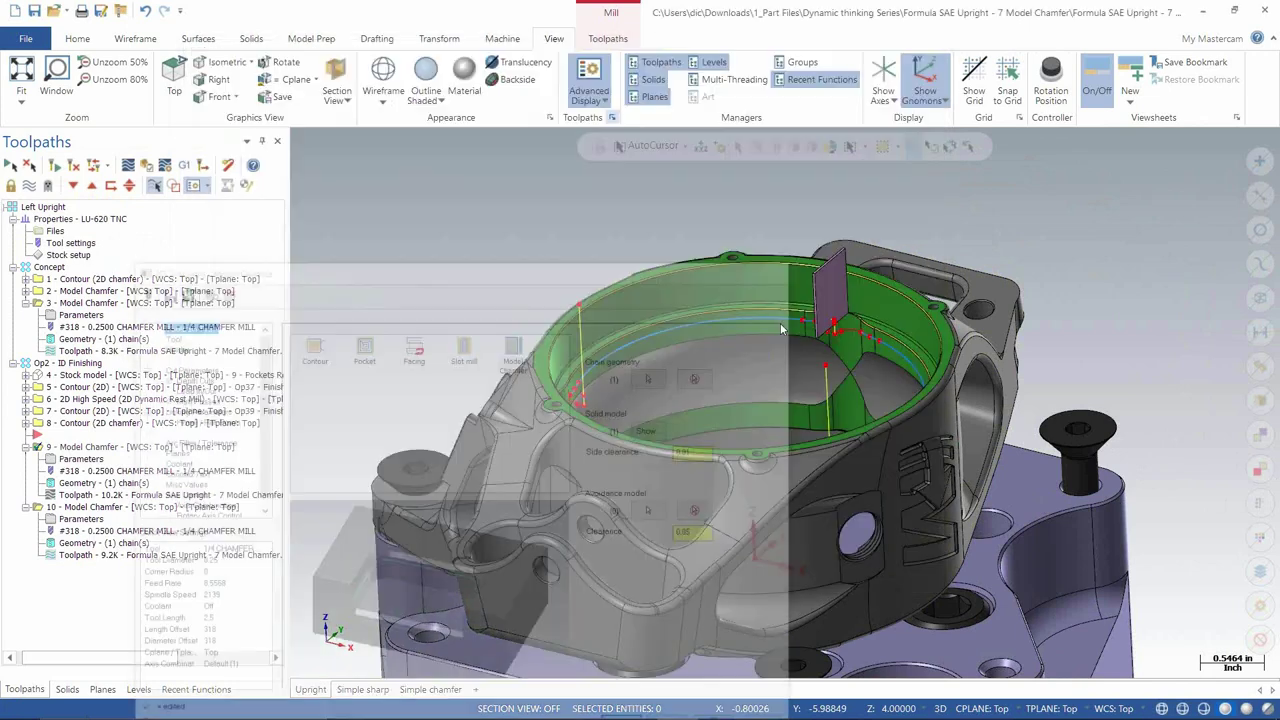
{"action": "left_click", "coordinate": [722, 180]}
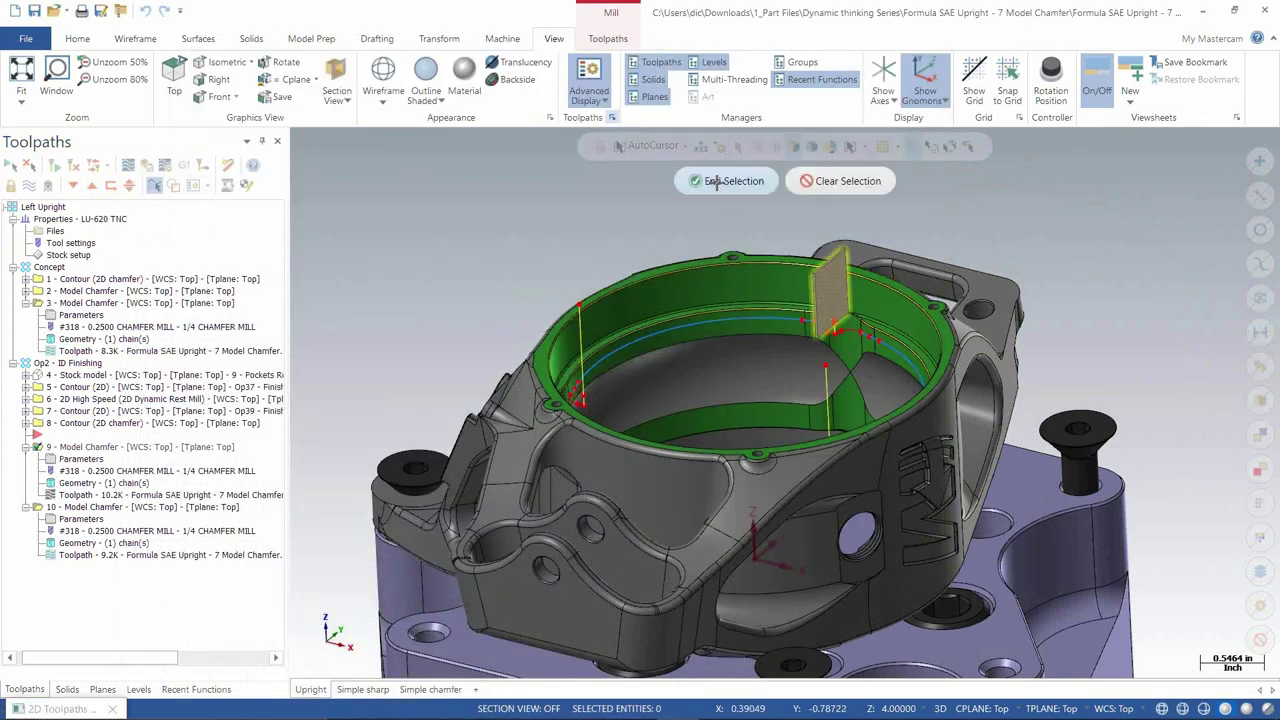
{"action": "double_click", "coordinate": [838, 352]}
{"action": "key", "text": "BackSpace"}
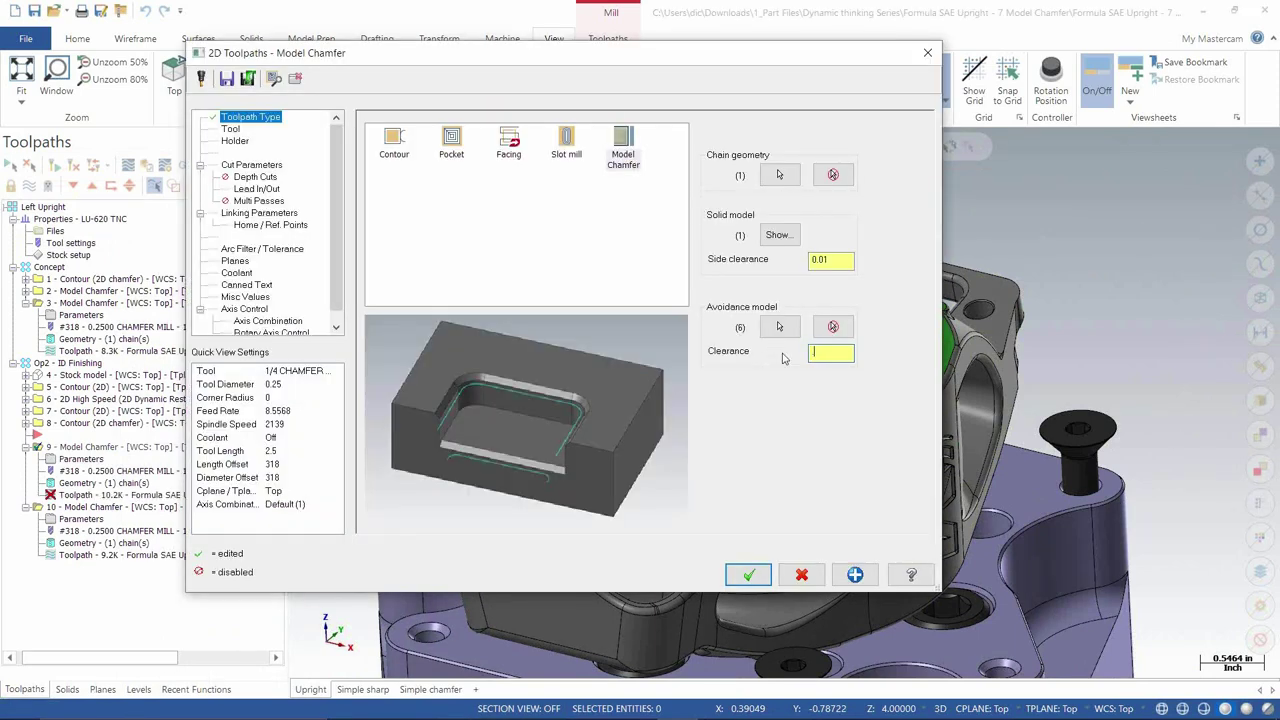
{"action": "left_click", "coordinate": [748, 574]}
{"action": "left_click", "coordinate": [54, 168]}
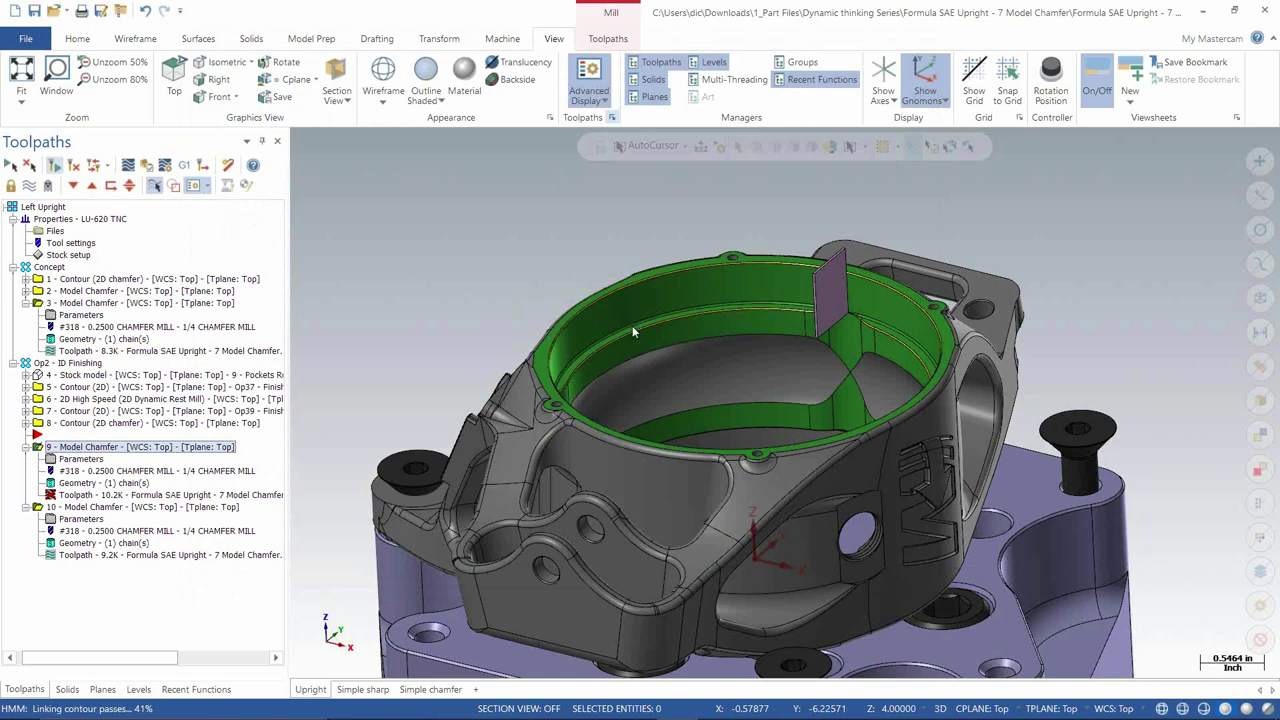
Step: Orbit and zoom to inspect operation 9's path lifting over the Interference plane
{"action": "scroll", "coordinate": [805, 277], "scroll_direction": "up", "scroll_amount": 3}
{"action": "scroll", "coordinate": [805, 277], "scroll_direction": "up", "scroll_amount": 2}
{"action": "middle_click_drag", "start_coordinate": [805, 277], "coordinate": [875, 428]}
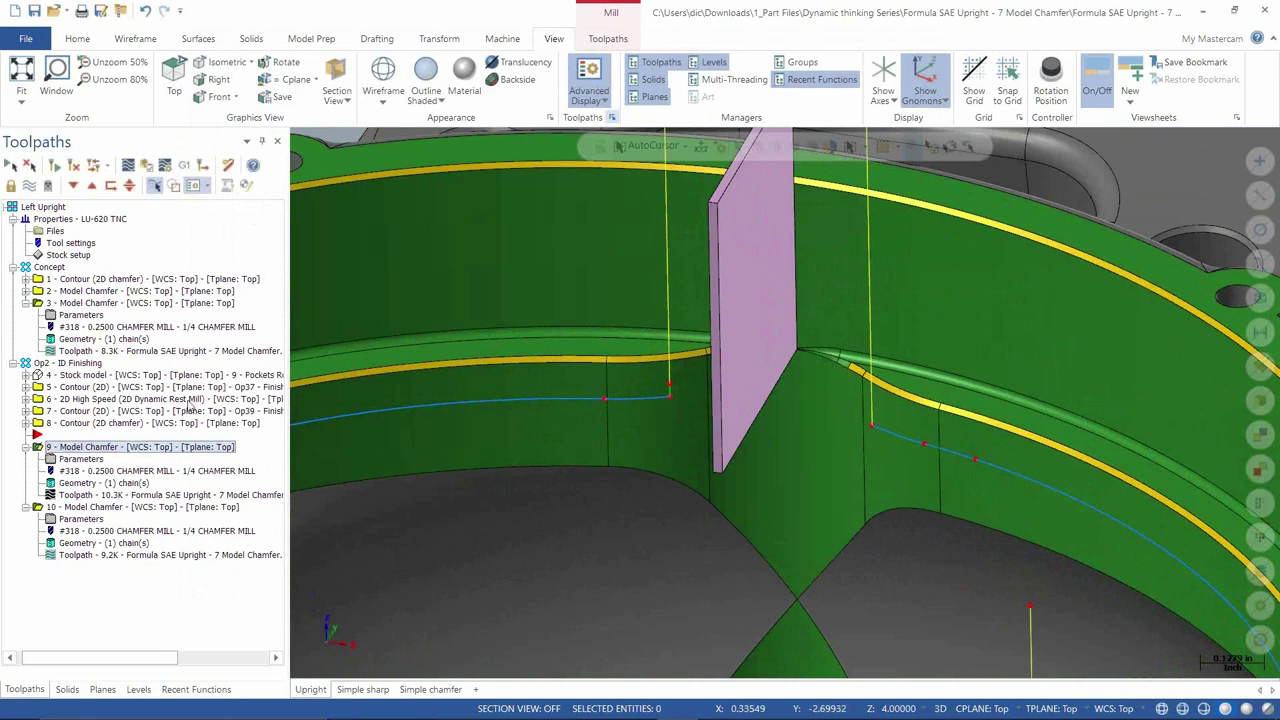
{"action": "middle_click_drag", "start_coordinate": [874, 427], "coordinate": [834, 236]}
{"action": "scroll", "coordinate": [818, 447], "scroll_direction": "down", "scroll_amount": 3}
{"action": "scroll", "coordinate": [822, 415], "scroll_direction": "down", "scroll_amount": 1}
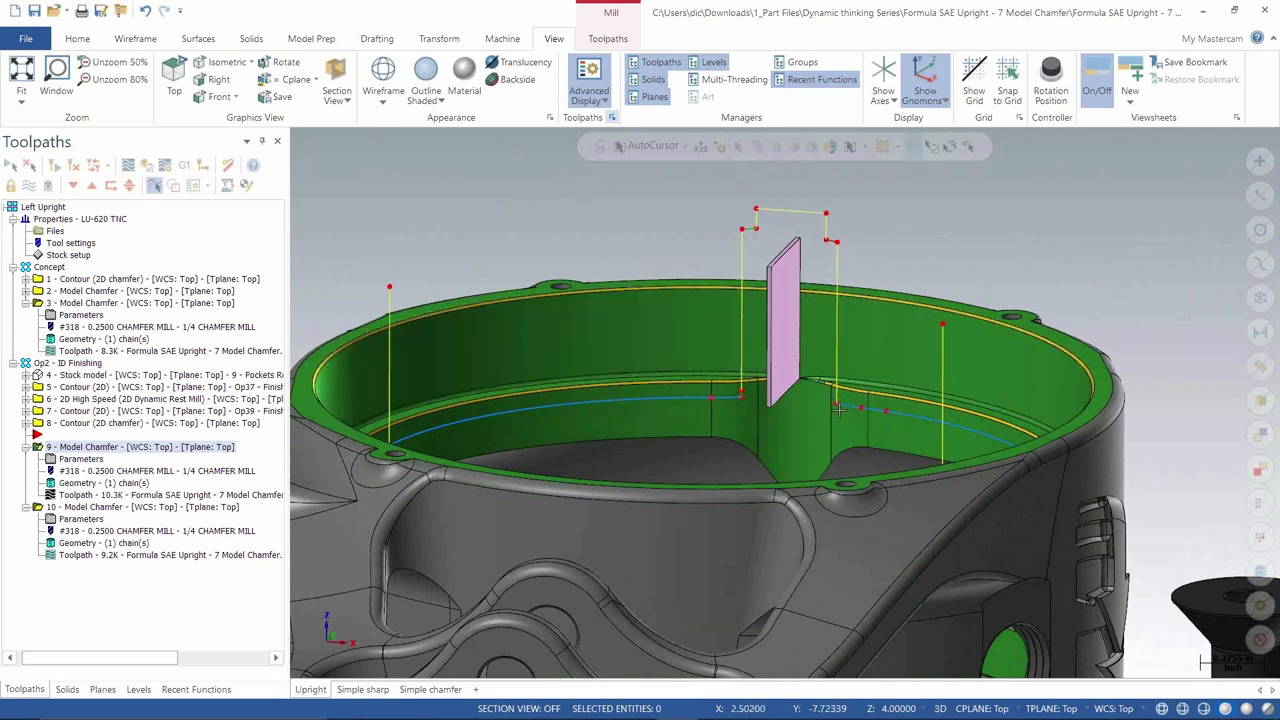
{"action": "left_click", "coordinate": [88, 458]}
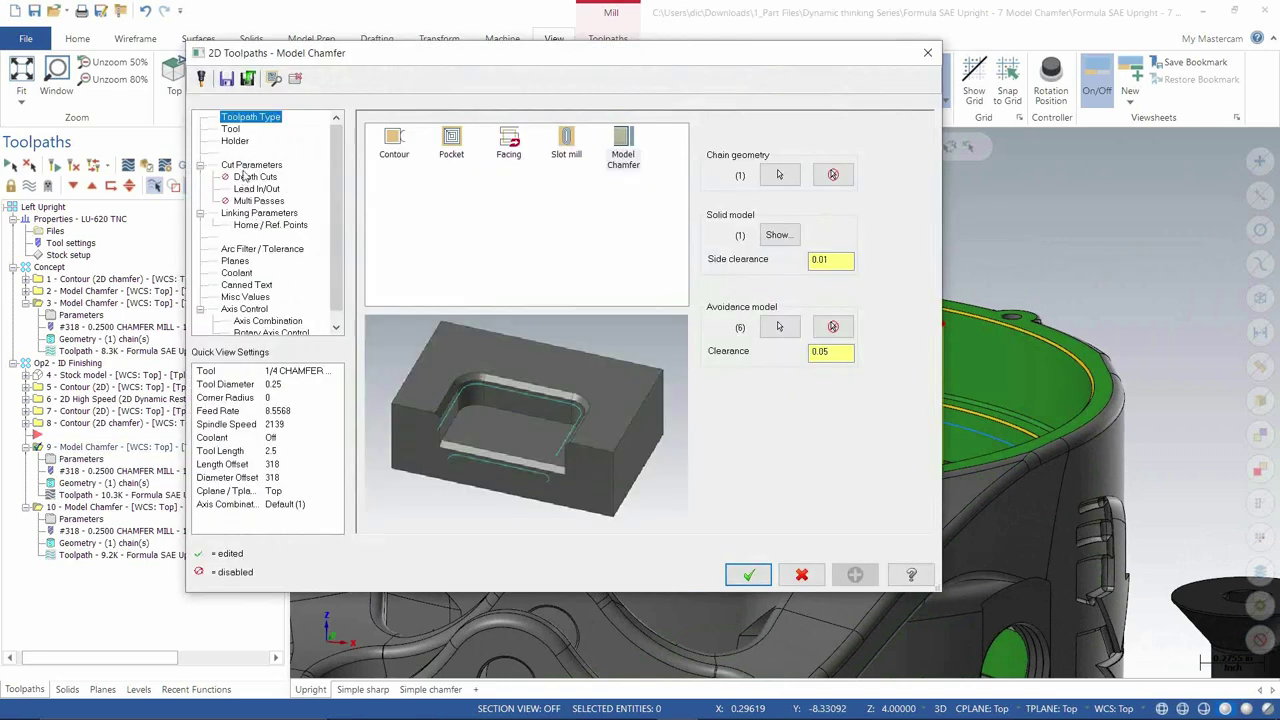
Step: Set the lead in/out fitting distance to 2 and regenerate operation 9
{"action": "left_click", "coordinate": [256, 189]}
{"action": "left_click_drag", "start_coordinate": [735, 473], "coordinate": [670, 474]}
{"action": "type", "text": "25"}
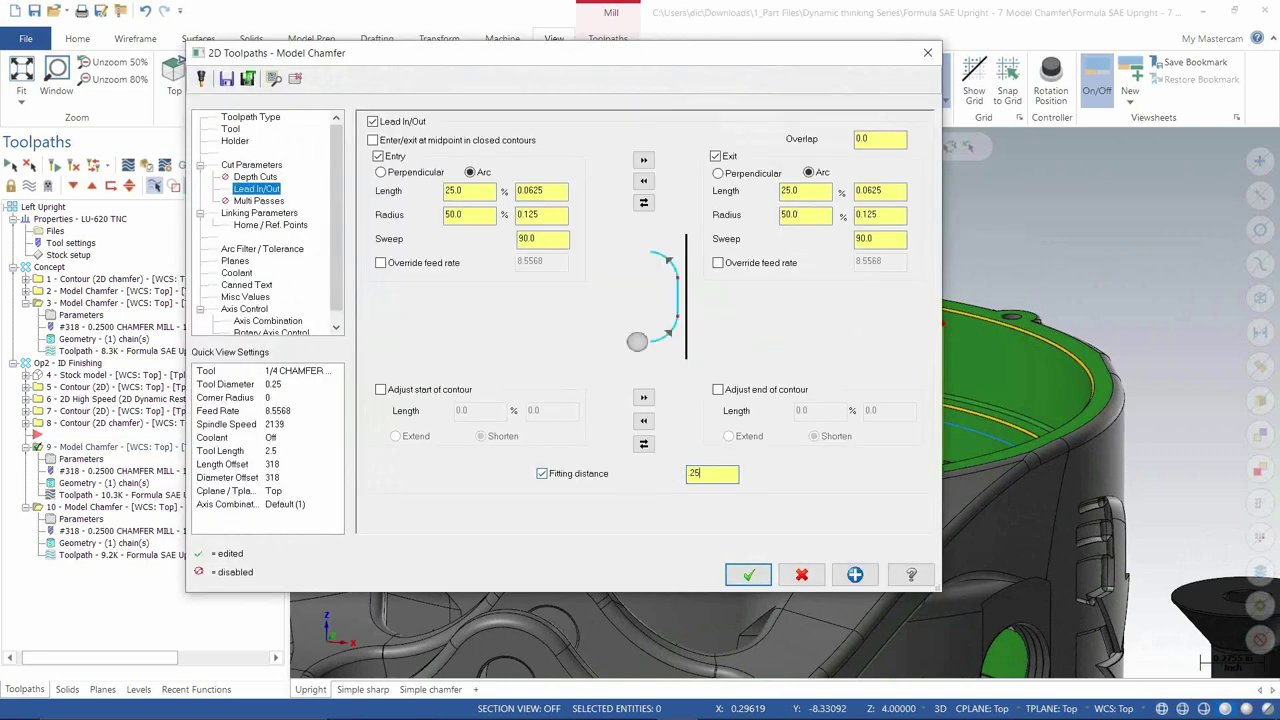
{"action": "left_click", "coordinate": [749, 573]}
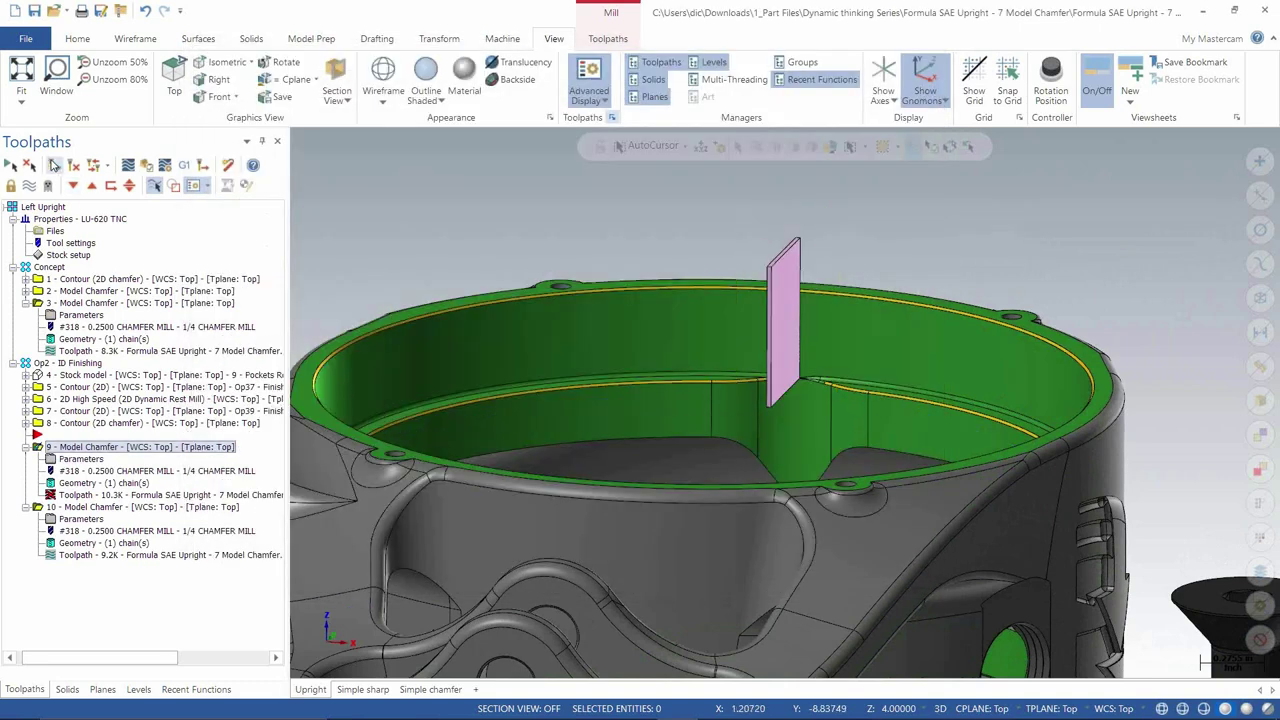
{"action": "left_click", "coordinate": [54, 165]}
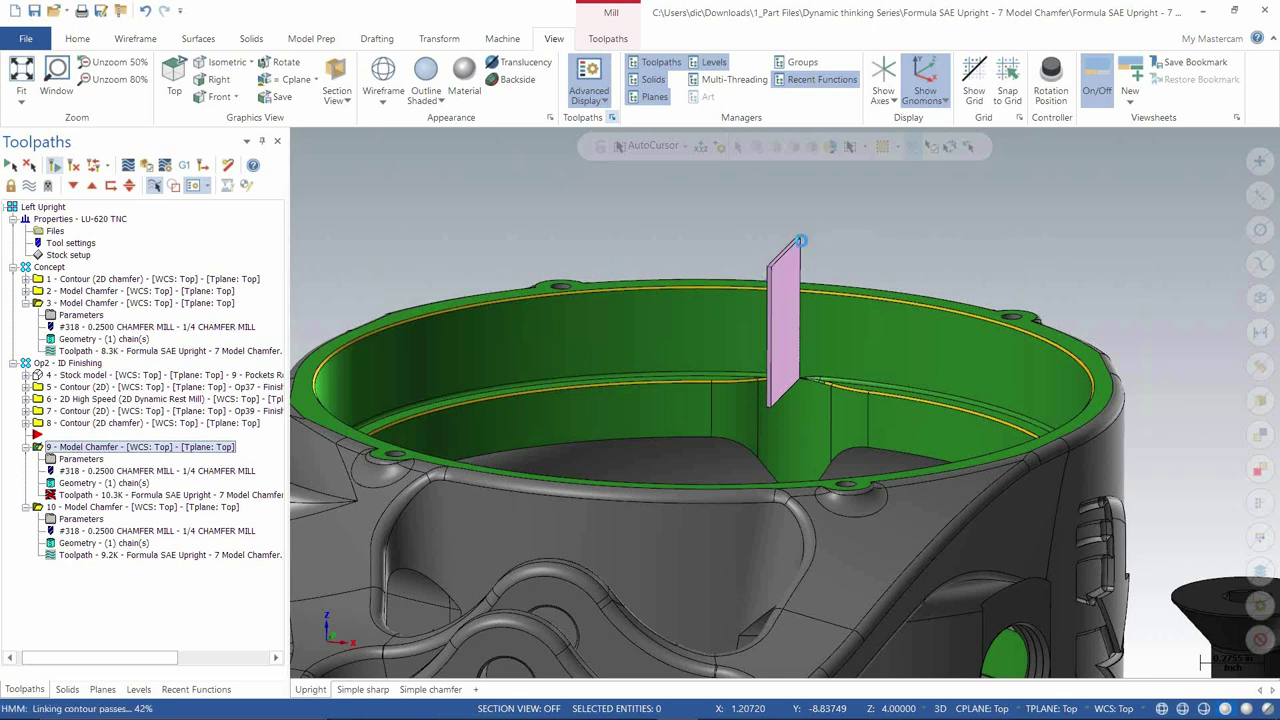
{"action": "mouse_move", "coordinate": [647, 371]}
{"action": "middle_mouse_down"}
{"action": "mouse_move", "coordinate": [684, 458]}
{"action": "mouse_move", "coordinate": [777, 428]}
{"action": "middle_mouse_up"}
{"action": "scroll", "coordinate": [864, 422], "scroll_direction": "up", "scroll_amount": 4}
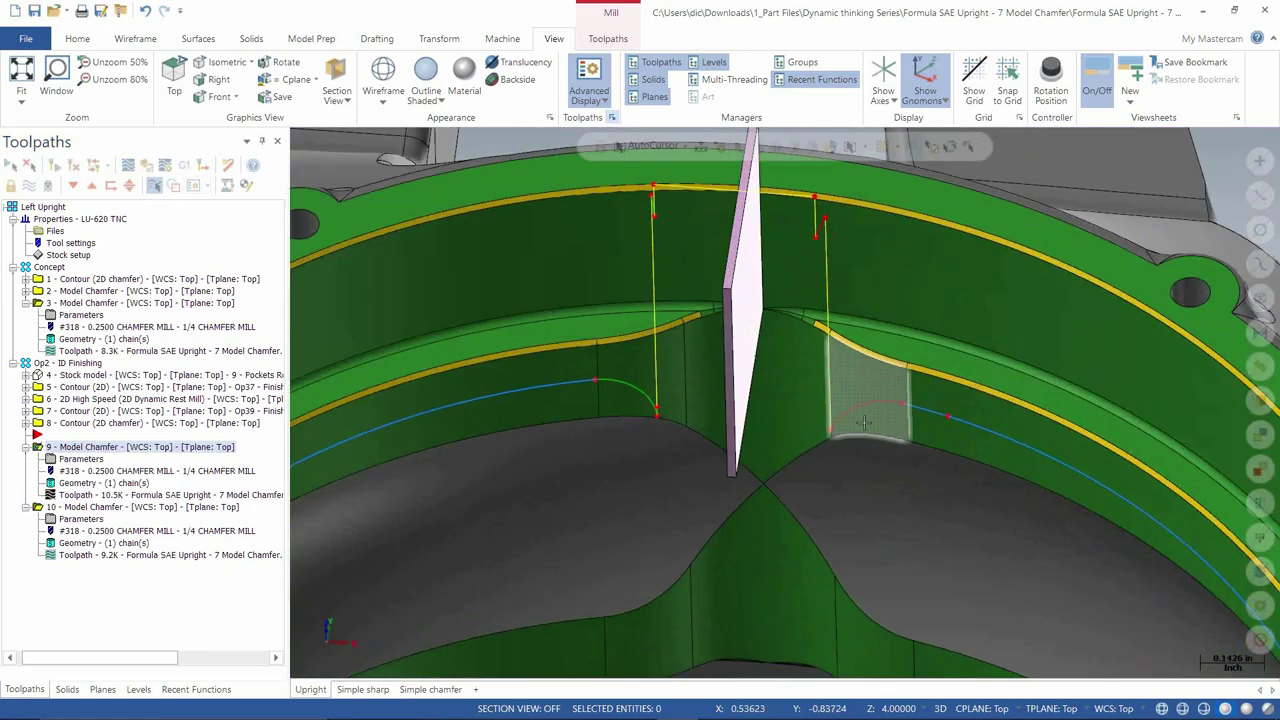
{"action": "scroll", "coordinate": [864, 422], "scroll_direction": "up", "scroll_amount": 1}
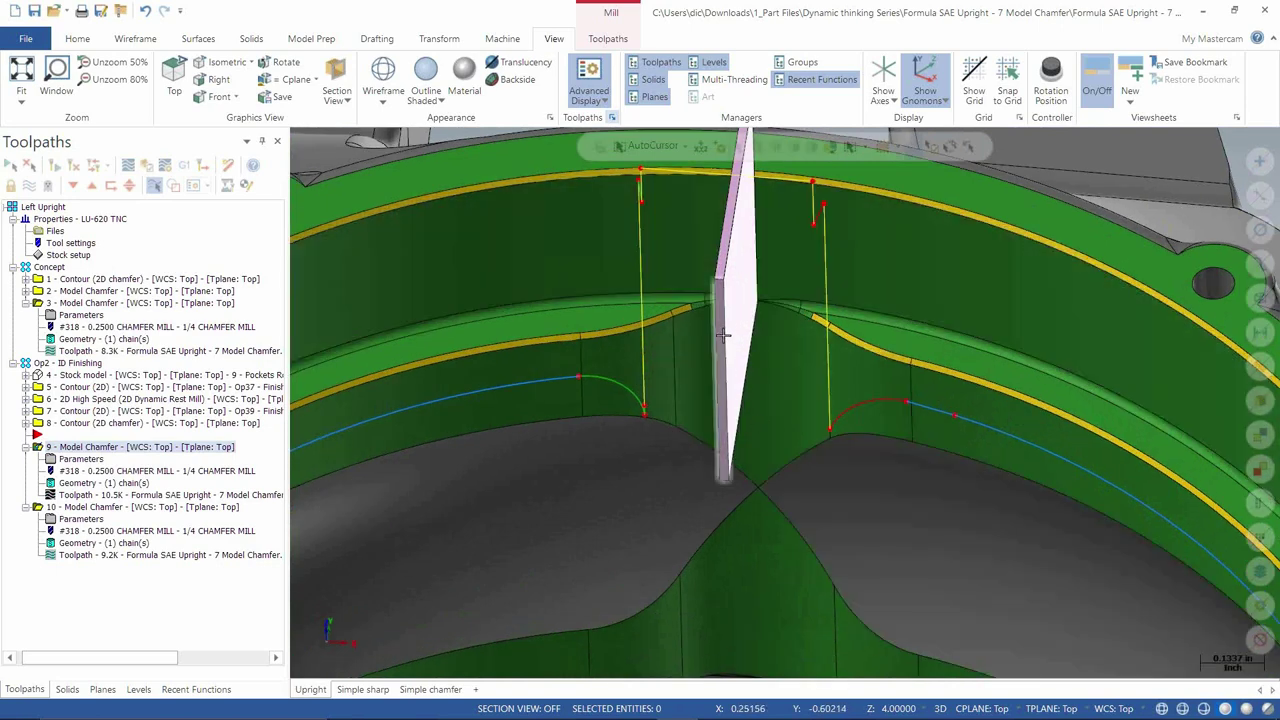
{"action": "scroll", "coordinate": [723, 335], "scroll_direction": "down", "scroll_amount": 5}
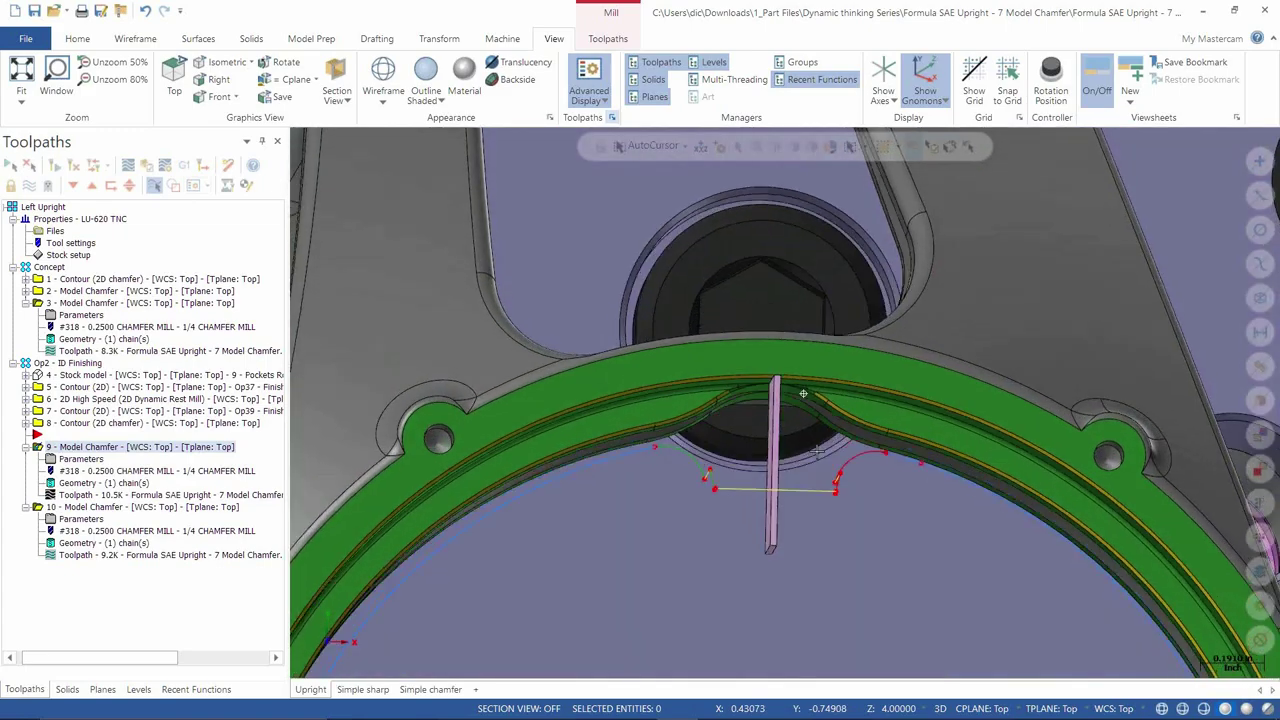
{"action": "middle_click_drag", "start_coordinate": [817, 449], "coordinate": [750, 256]}
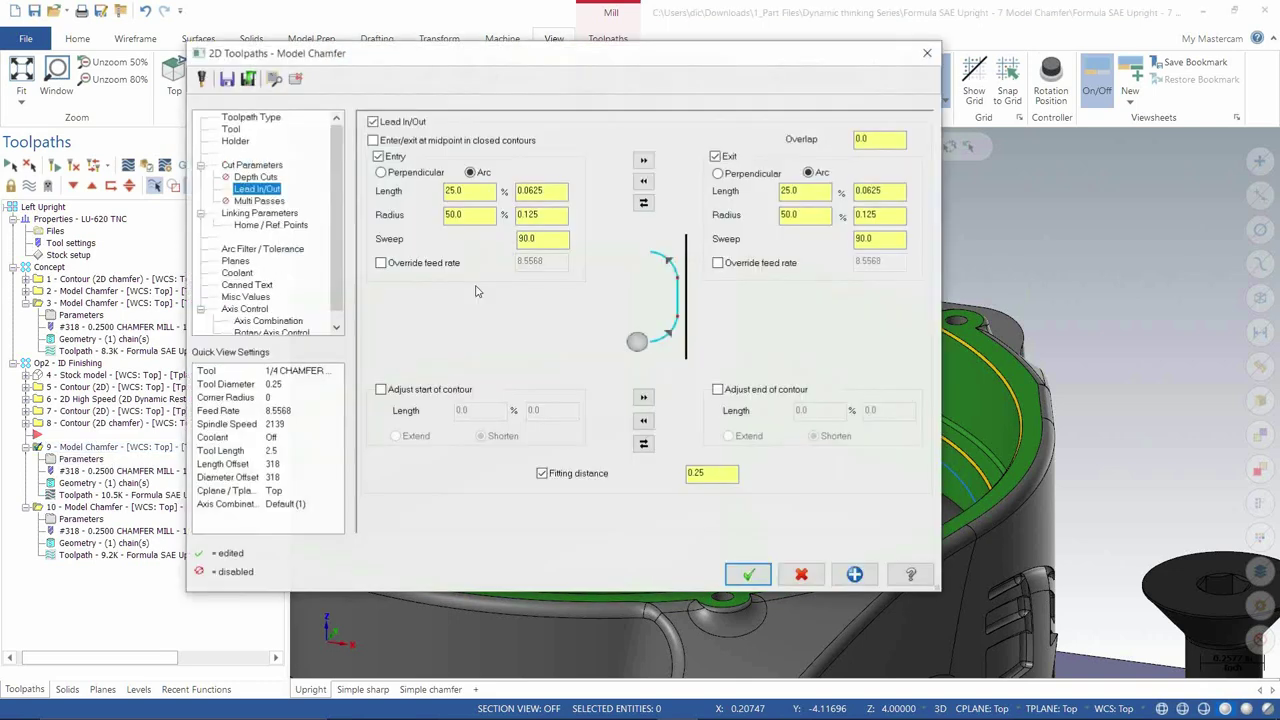
{"action": "double_click", "coordinate": [469, 190]}
Step: Set both entry and exit lead lengths to 0 and accept the change
{"action": "type", "text": "0"}
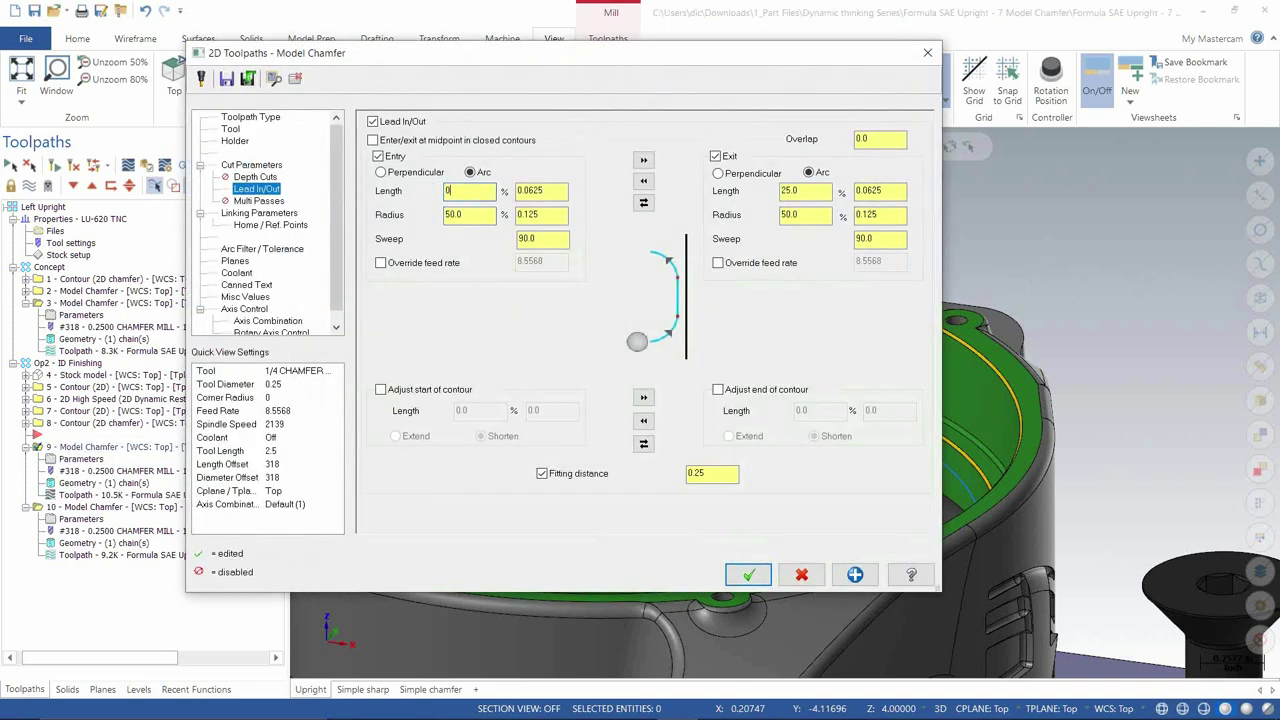
{"action": "left_click", "coordinate": [643, 160]}
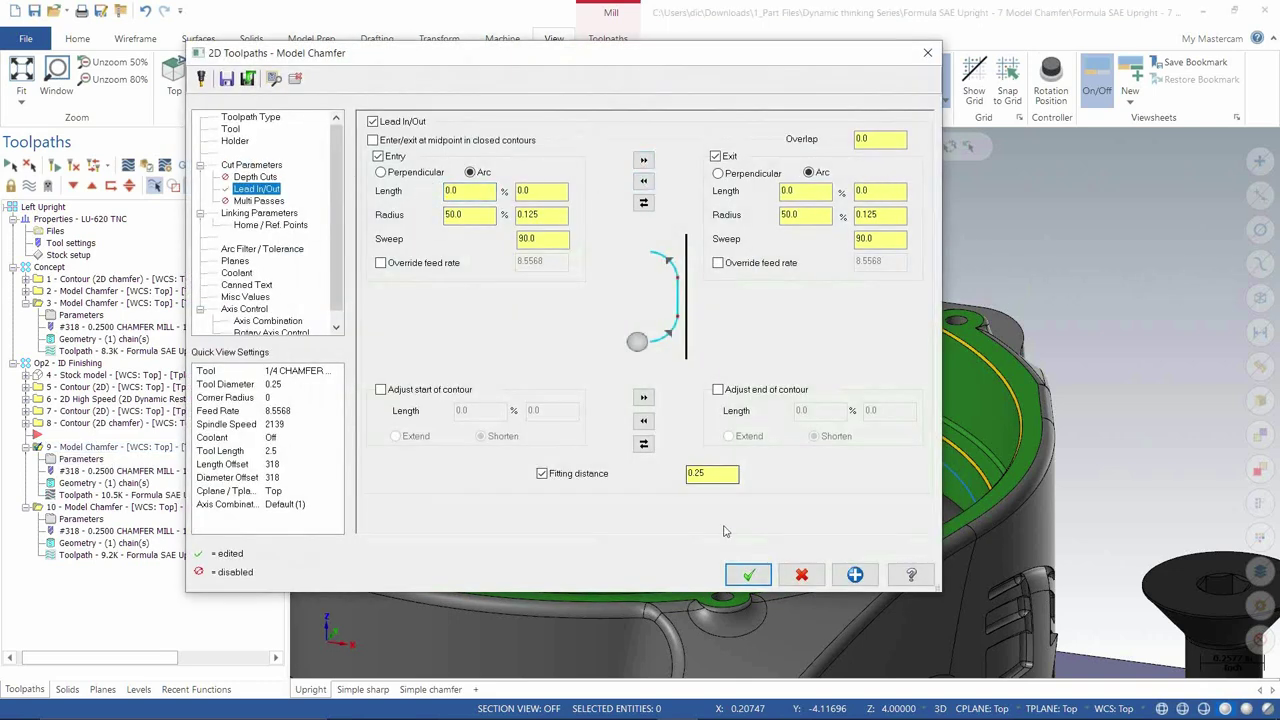
{"action": "left_click", "coordinate": [748, 577]}
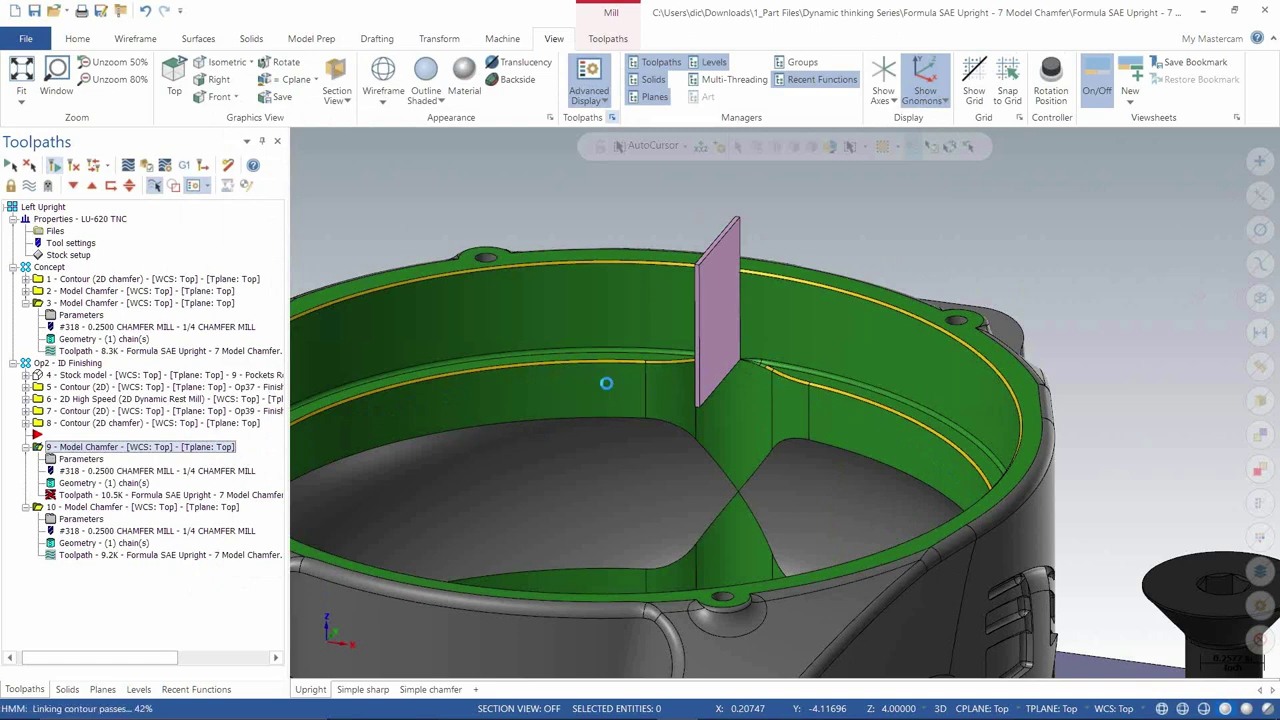
{"action": "middle_click_drag", "start_coordinate": [680, 356], "coordinate": [640, 360]}
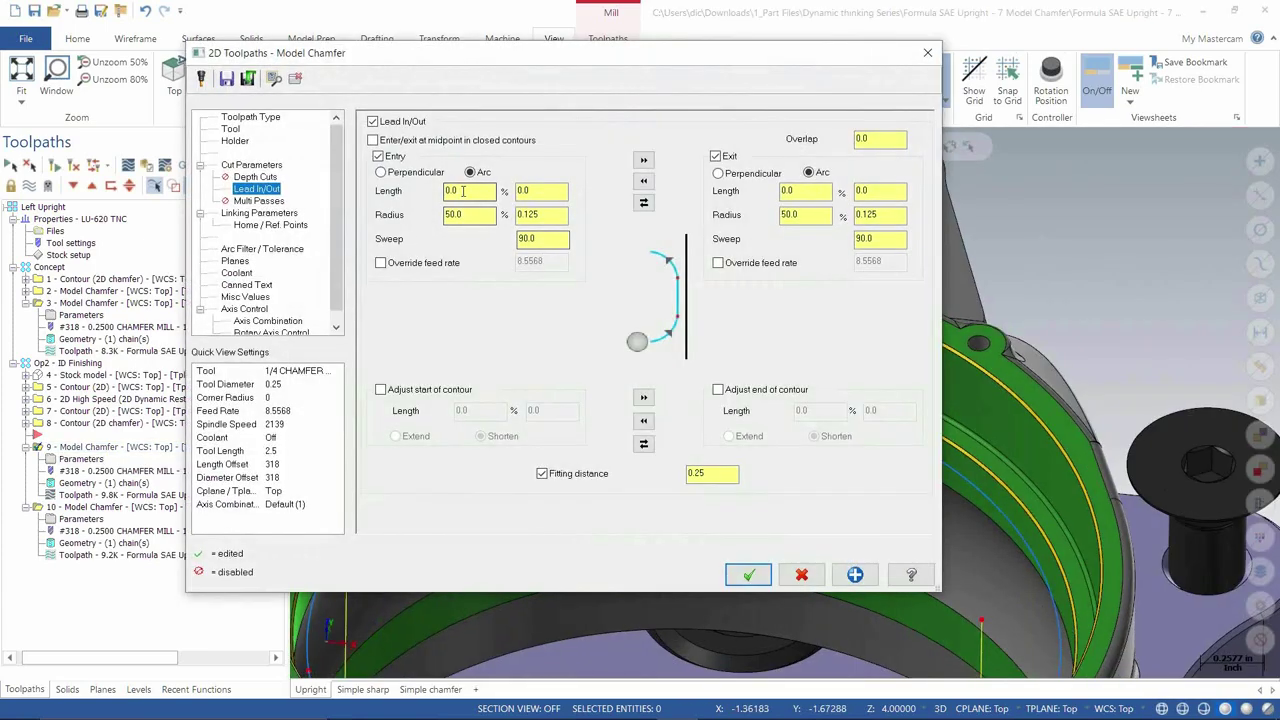
Step: Give the entry and exit leads 25 length and 120° sweep, then accept
{"action": "type", "text": "25"}
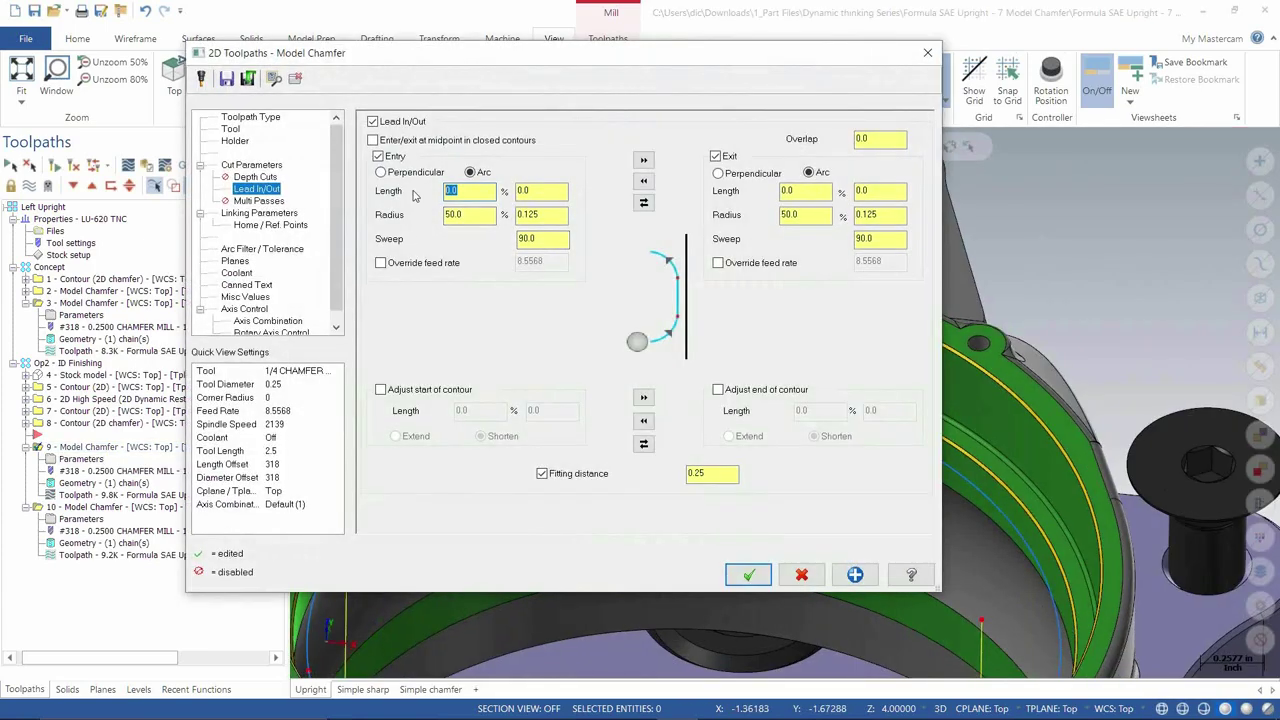
{"action": "key", "text": "Tab"}
{"action": "key", "text": "Tab"}
{"action": "key", "text": "Tab"}
{"action": "key", "text": "Tab"}
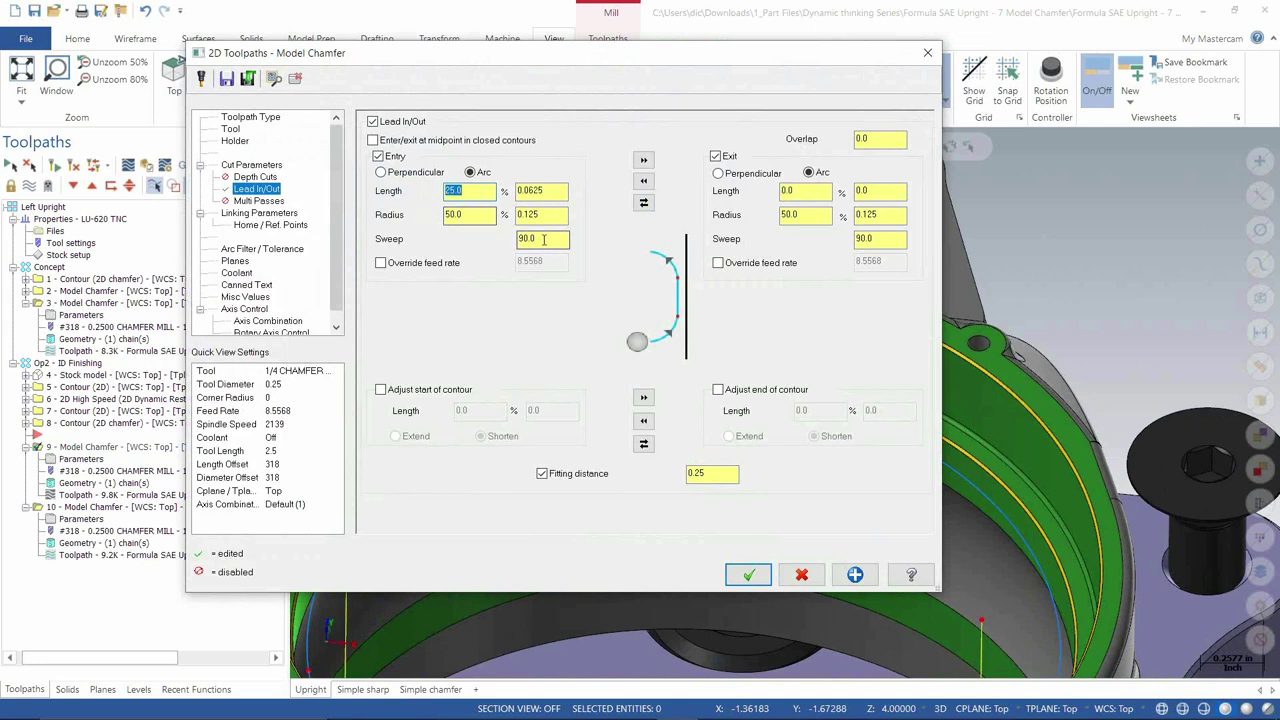
{"action": "type", "text": "120"}
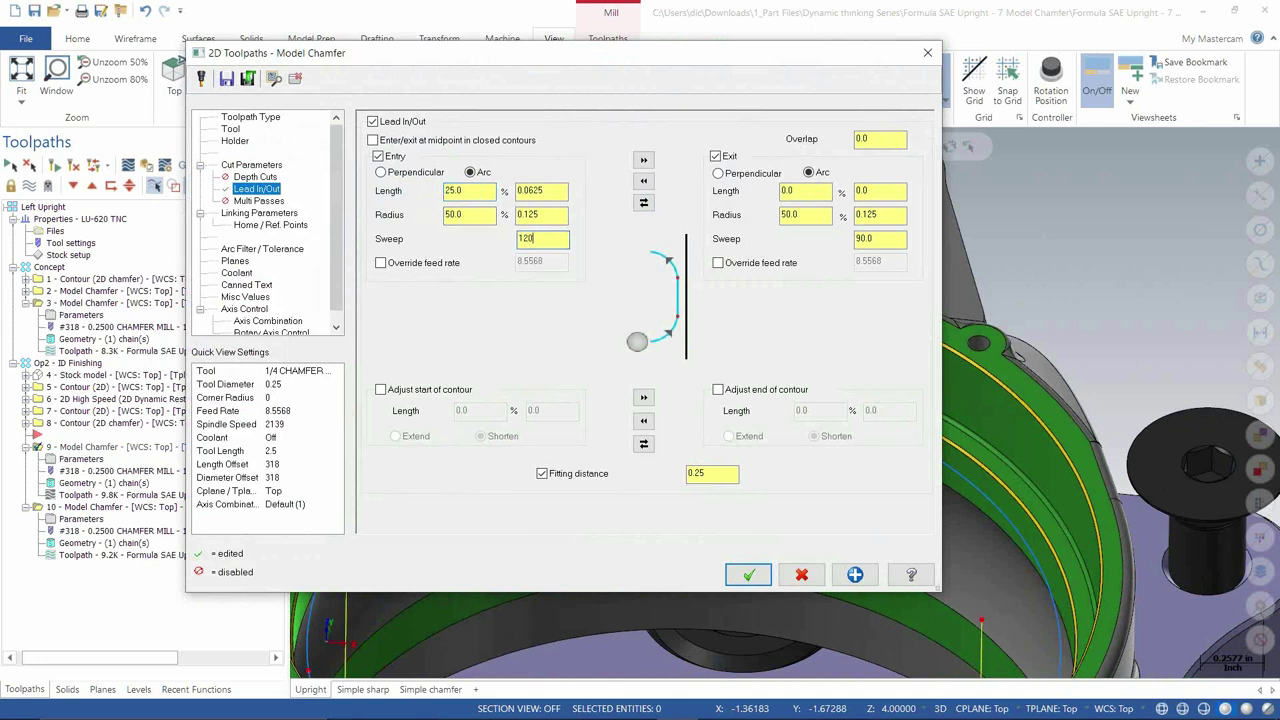
{"action": "left_click", "coordinate": [643, 160]}
{"action": "left_click", "coordinate": [750, 574]}
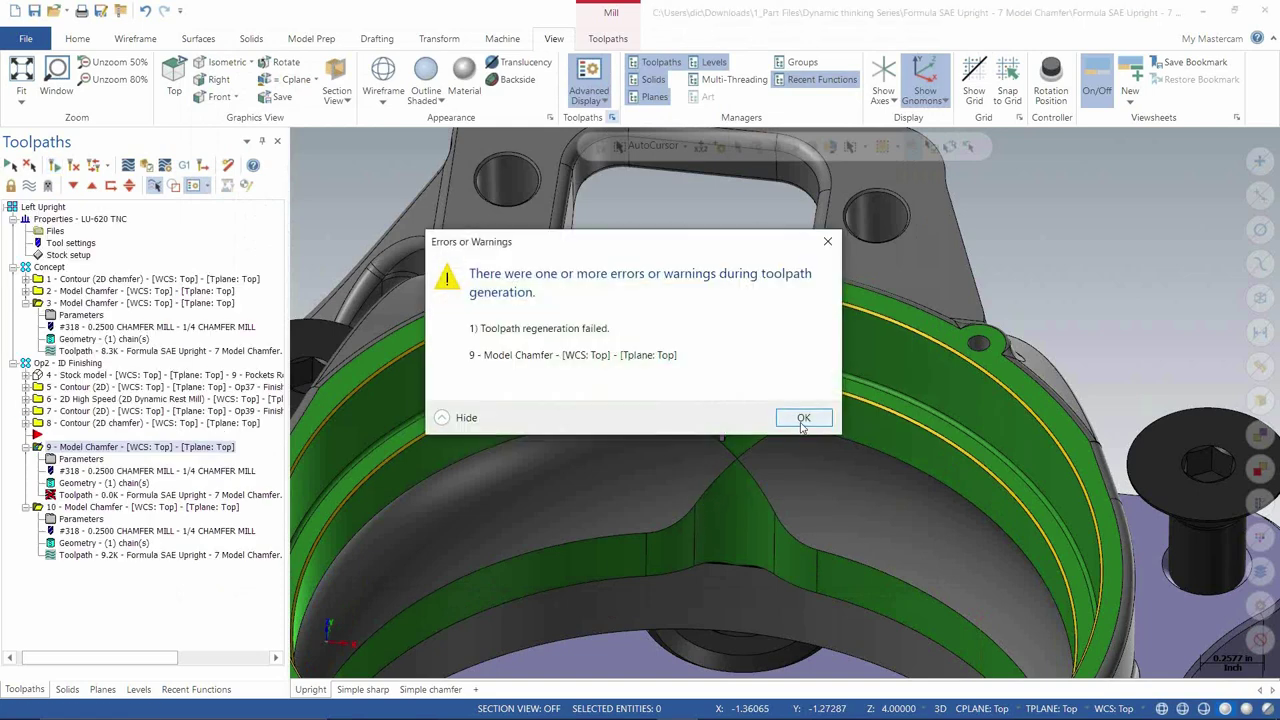
Step: Dismiss the error, restore 90° entry and exit lead sweeps, and regenerate operation 9
{"action": "left_click", "coordinate": [803, 418]}
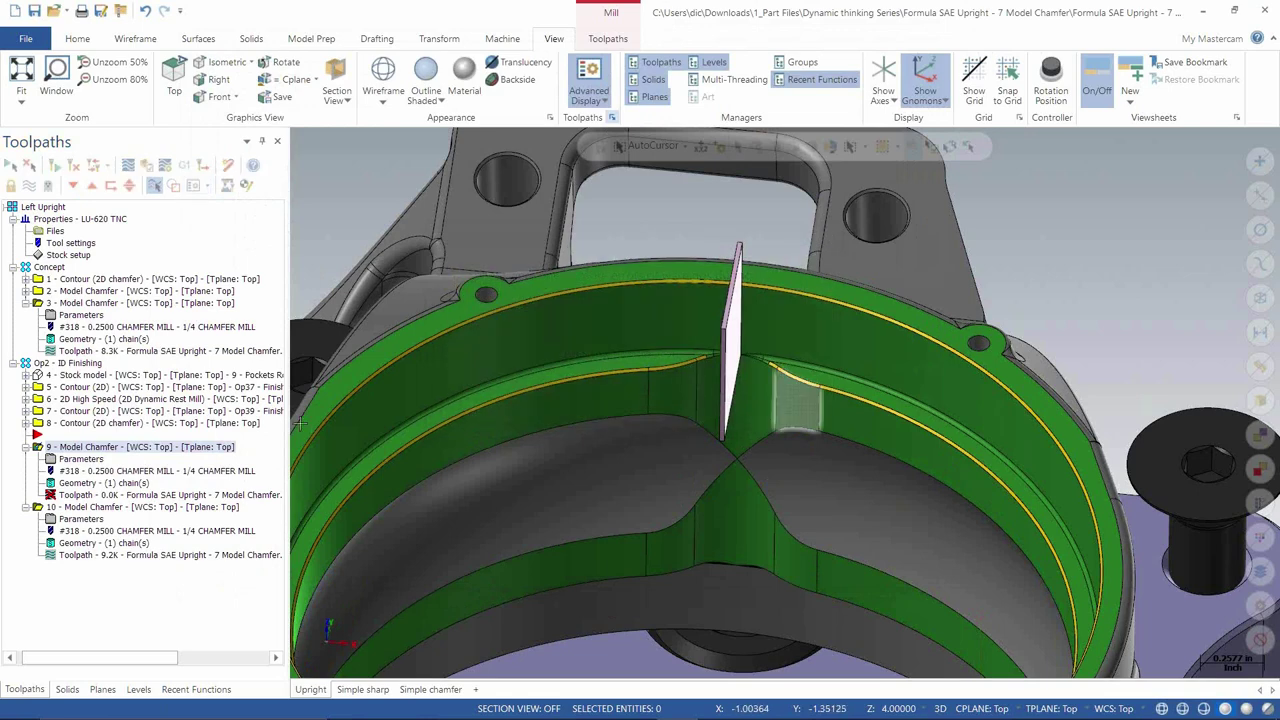
{"action": "left_click", "coordinate": [81, 459]}
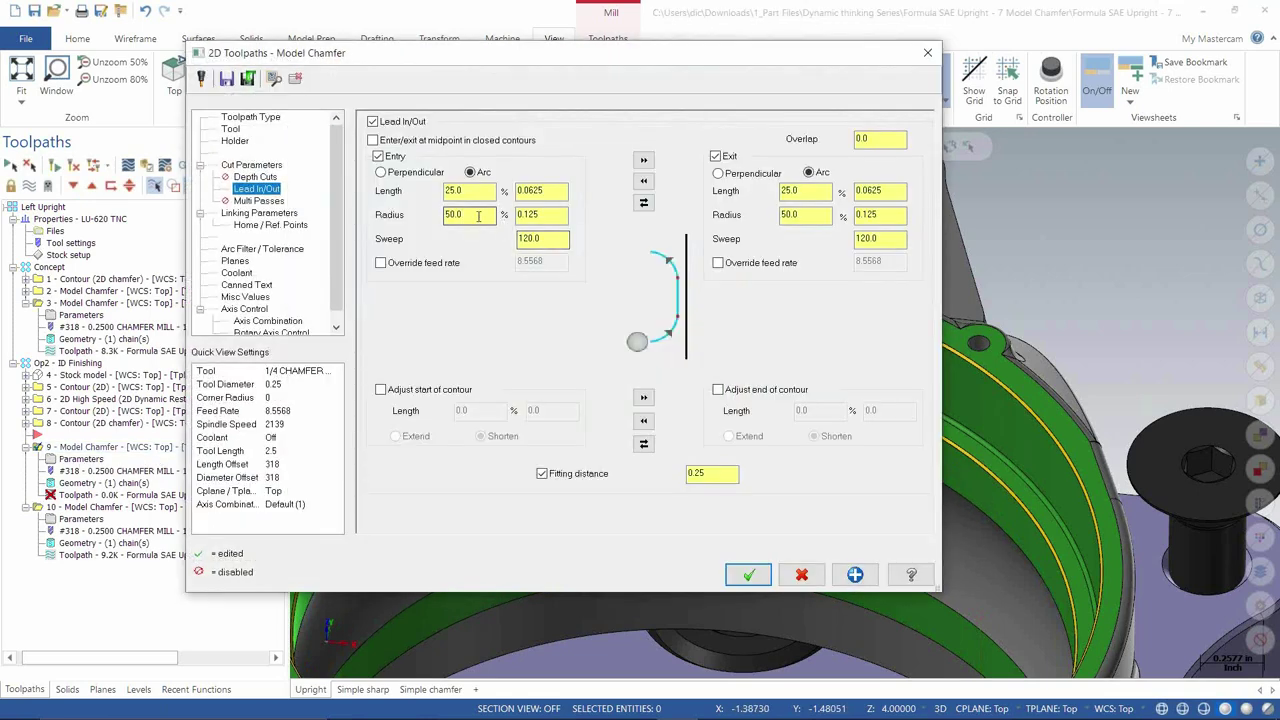
{"action": "type", "text": "90"}
{"action": "left_click", "coordinate": [643, 160]}
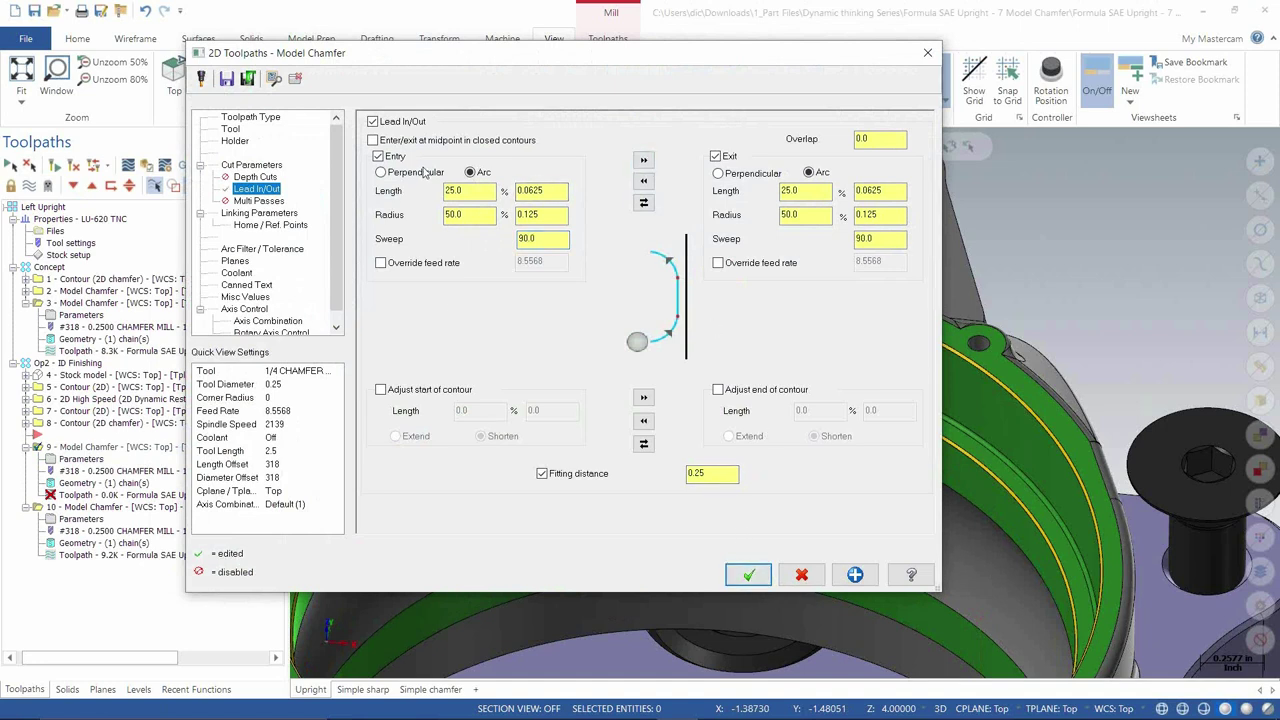
{"action": "left_click", "coordinate": [748, 574]}
{"action": "left_click", "coordinate": [56, 165]}
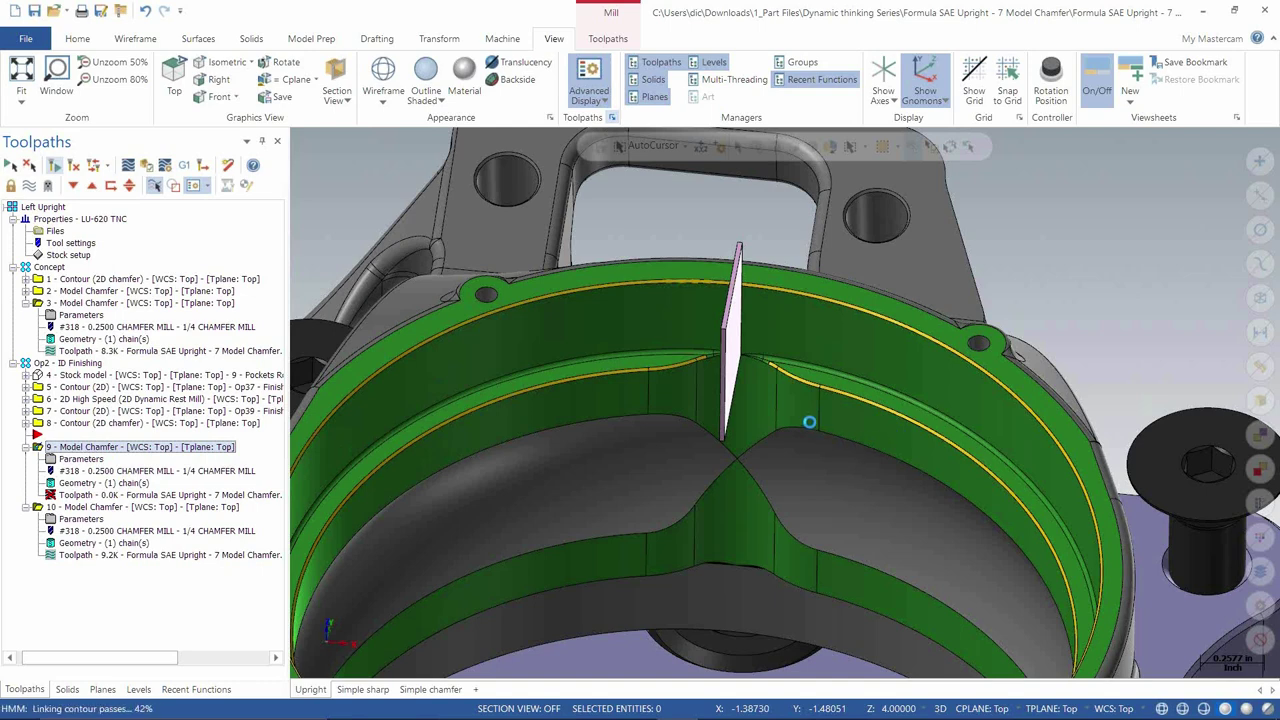
{"action": "middle_click_drag", "start_coordinate": [809, 422], "coordinate": [640, 500]}
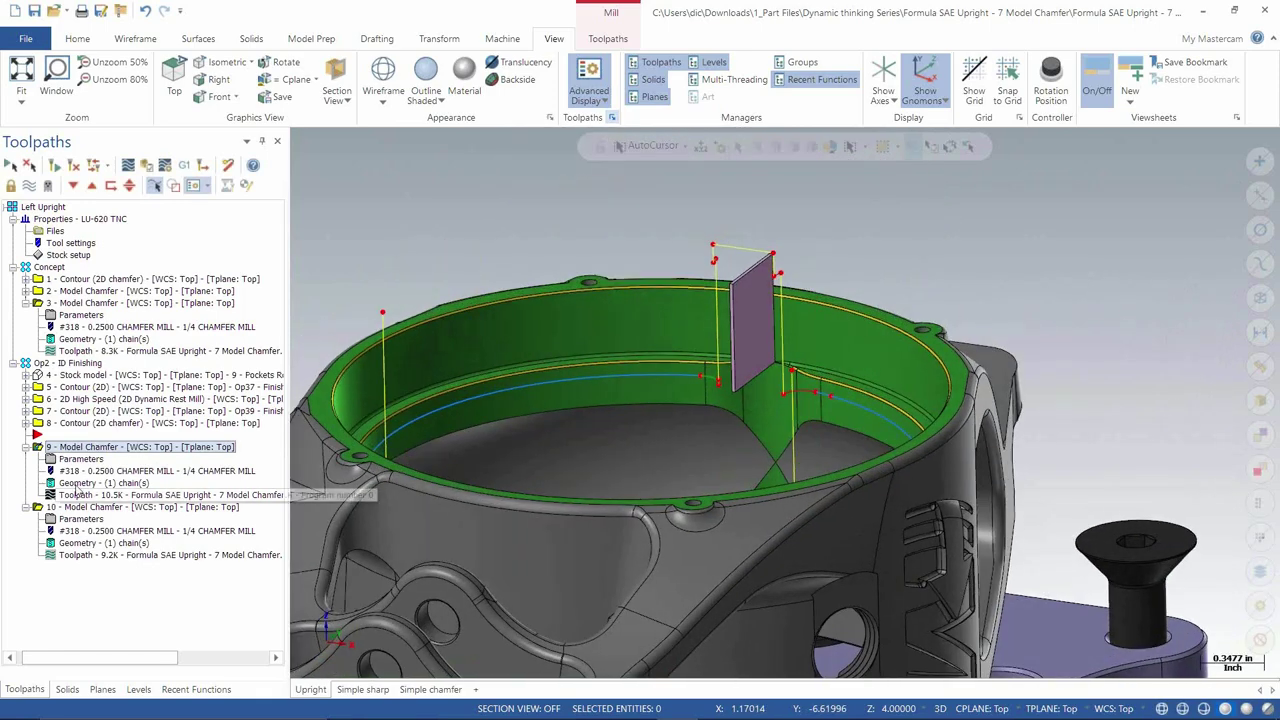
Step: Set operation 9's entry and exit lead lengths back to 0
{"action": "left_click", "coordinate": [80, 459]}
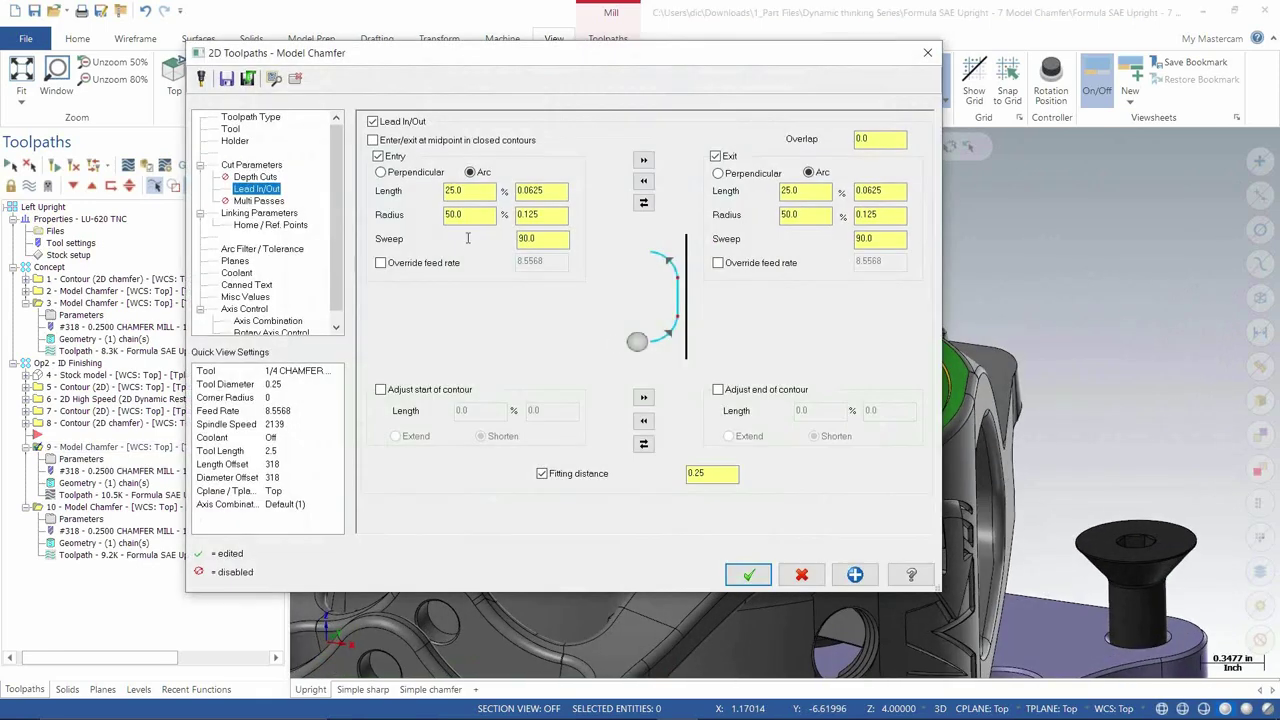
{"action": "double_click", "coordinate": [465, 190]}
{"action": "type", "text": "0"}
{"action": "left_click", "coordinate": [644, 160]}
Step: Review the clearance, retract and feed plane heights on the Linking Parameters page
{"action": "left_click", "coordinate": [230, 217]}
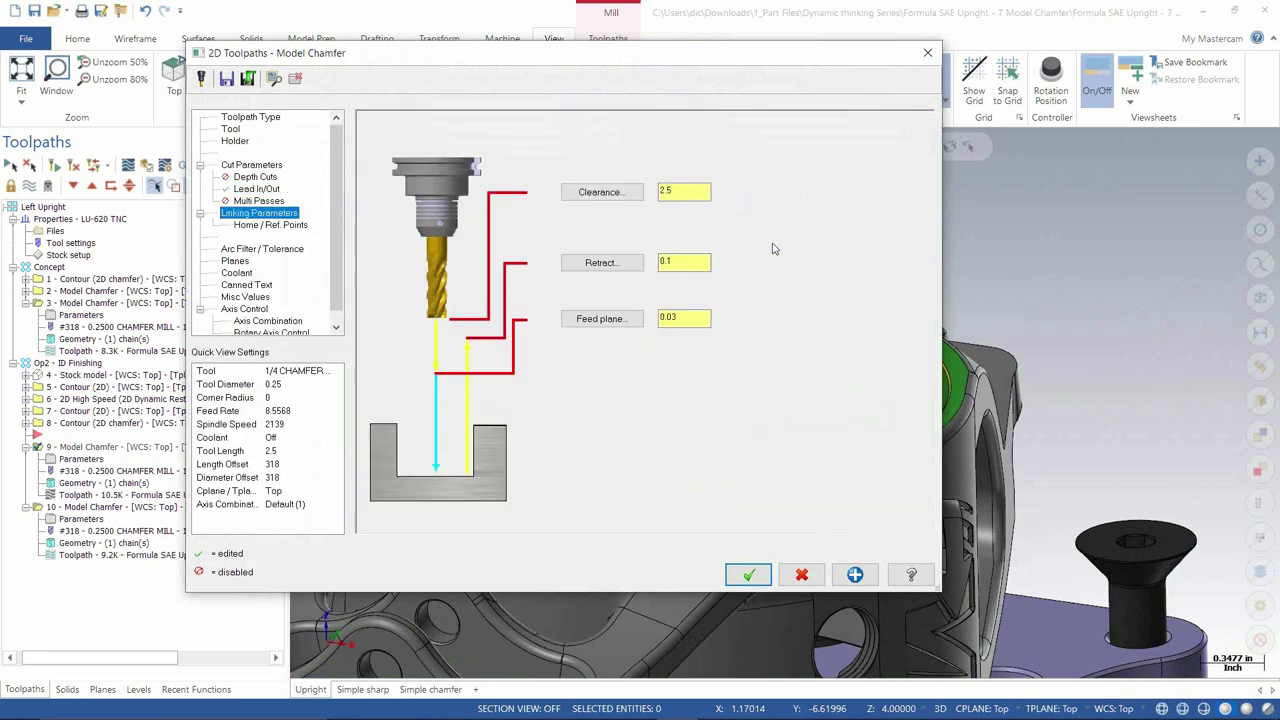
{"action": "double_click", "coordinate": [700, 318]}
{"action": "double_click", "coordinate": [701, 260]}
{"action": "left_click", "coordinate": [681, 191]}
{"action": "key", "text": "Tab"}
{"action": "key", "text": "shift+Tab"}
{"action": "left_click", "coordinate": [259, 118]}
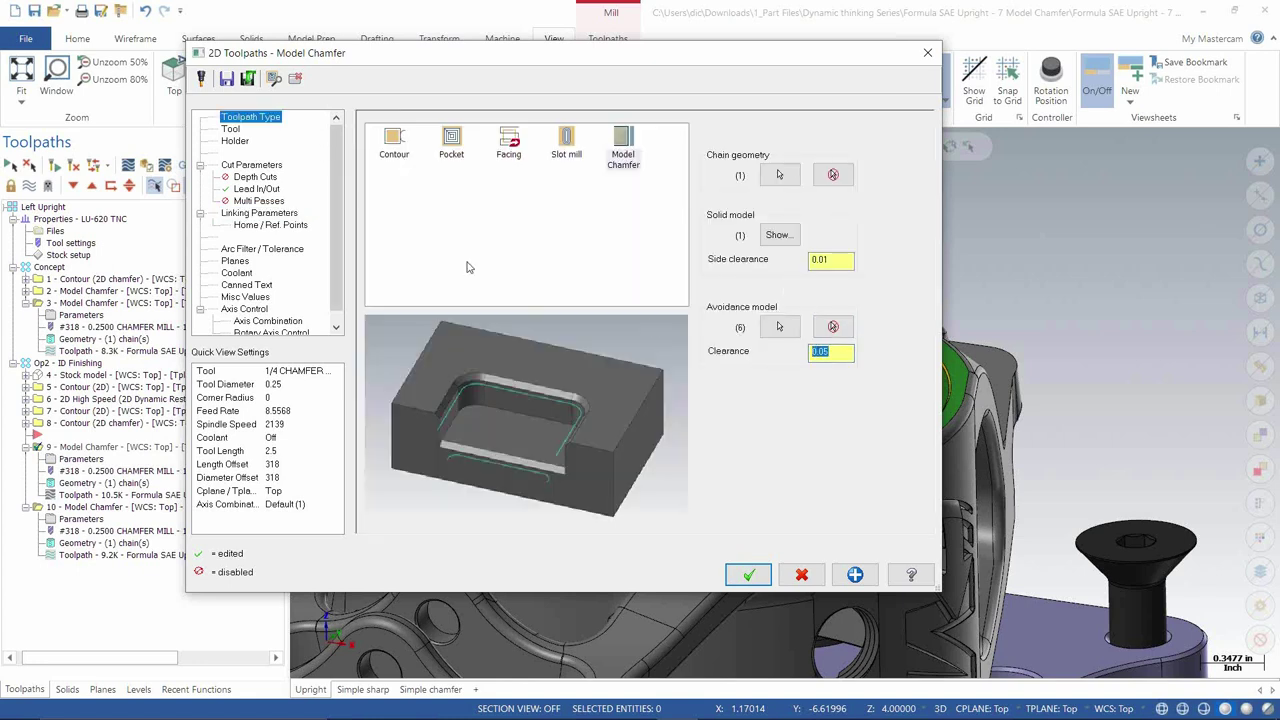
Step: Review the cut parameters, linking heights and avoidance model clearance values
{"action": "left_click", "coordinate": [258, 165]}
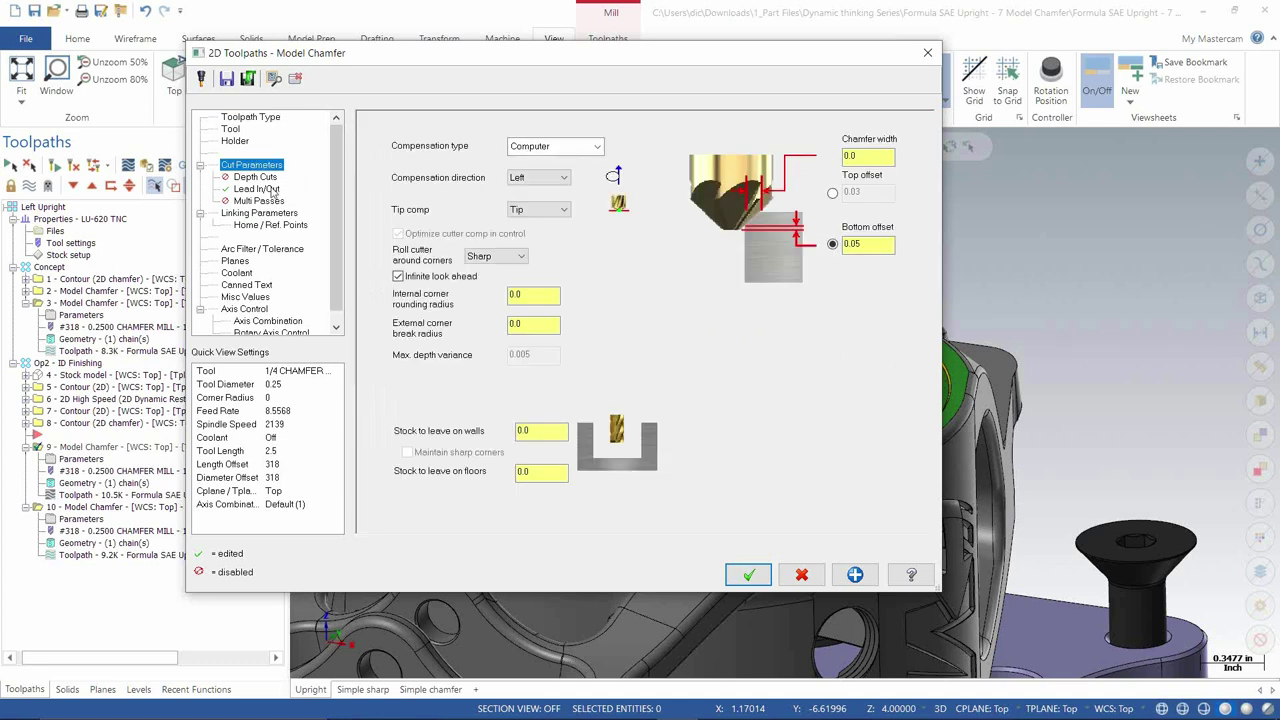
{"action": "left_click", "coordinate": [258, 213]}
{"action": "double_click", "coordinate": [668, 262]}
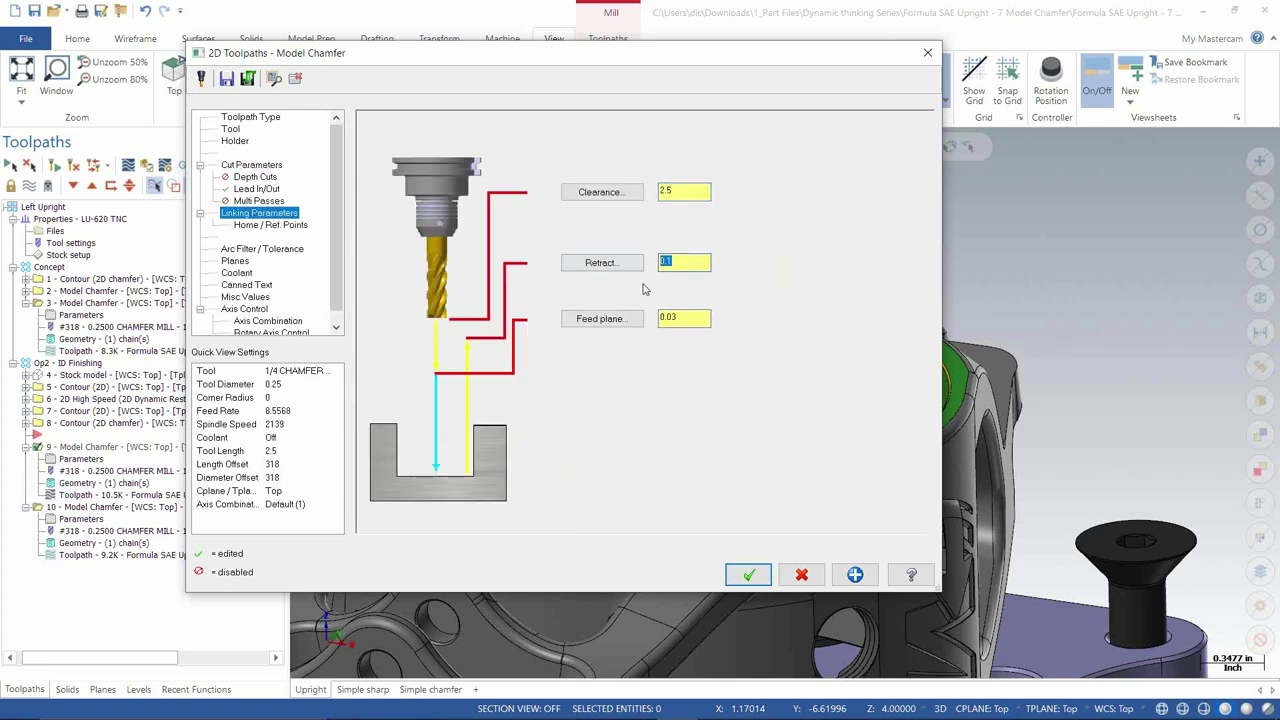
{"action": "double_click", "coordinate": [683, 194]}
{"action": "double_click", "coordinate": [682, 262]}
{"action": "left_click", "coordinate": [264, 120]}
{"action": "double_click", "coordinate": [818, 351]}
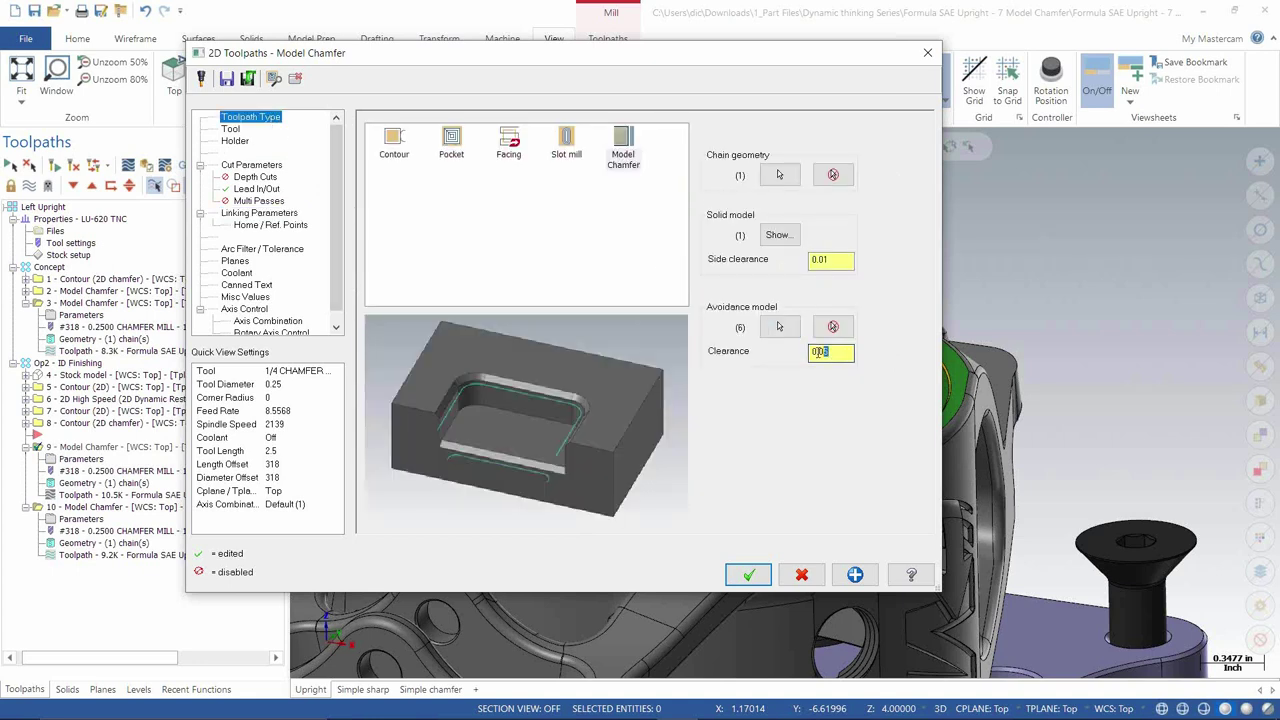
{"action": "left_click", "coordinate": [248, 214]}
{"action": "double_click", "coordinate": [671, 192]}
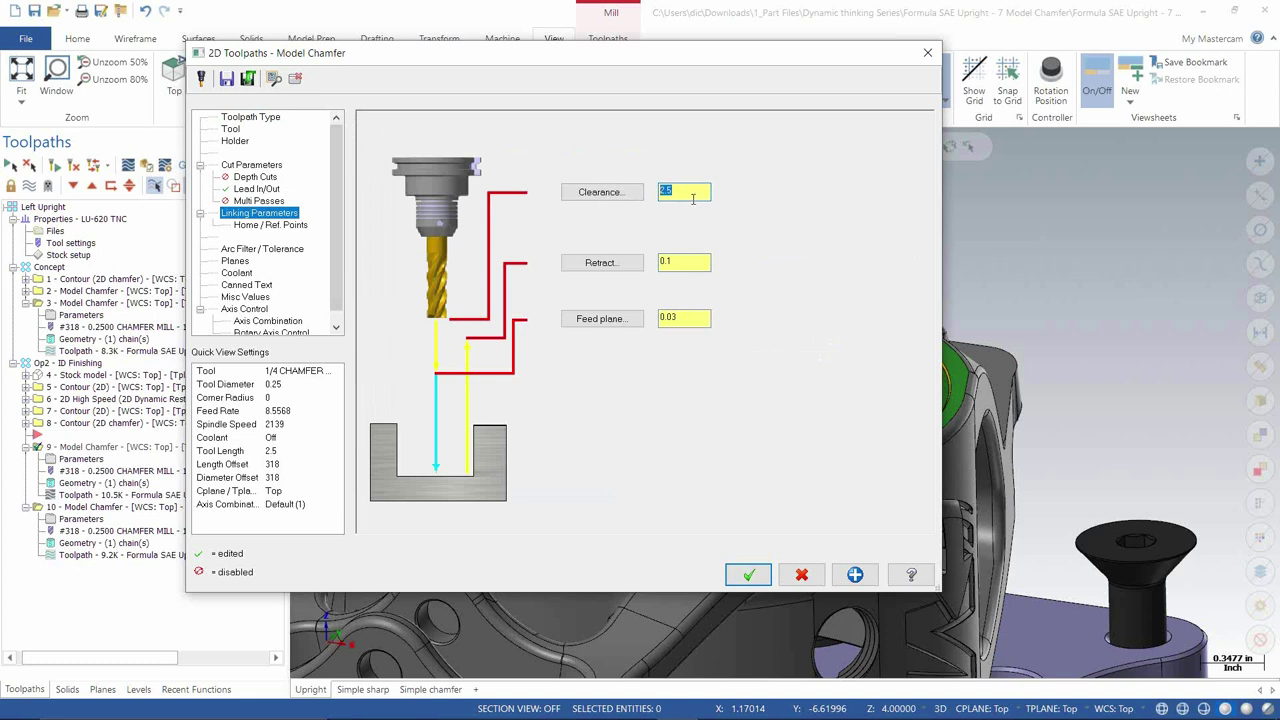
{"action": "double_click", "coordinate": [692, 267]}
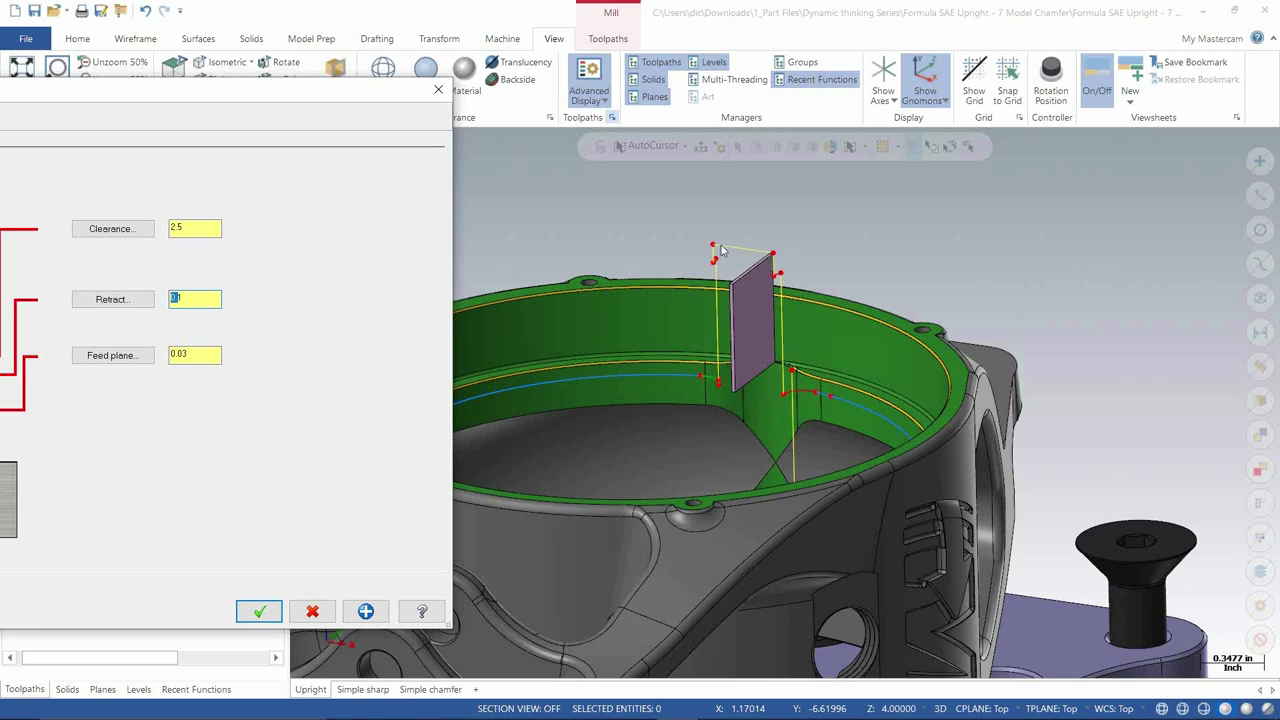
Step: Reposition the dialog, revisit Linking Parameters, and roll it up to reveal the toolpath
{"action": "left_click_drag", "start_coordinate": [300, 89], "coordinate": [706, 89]}
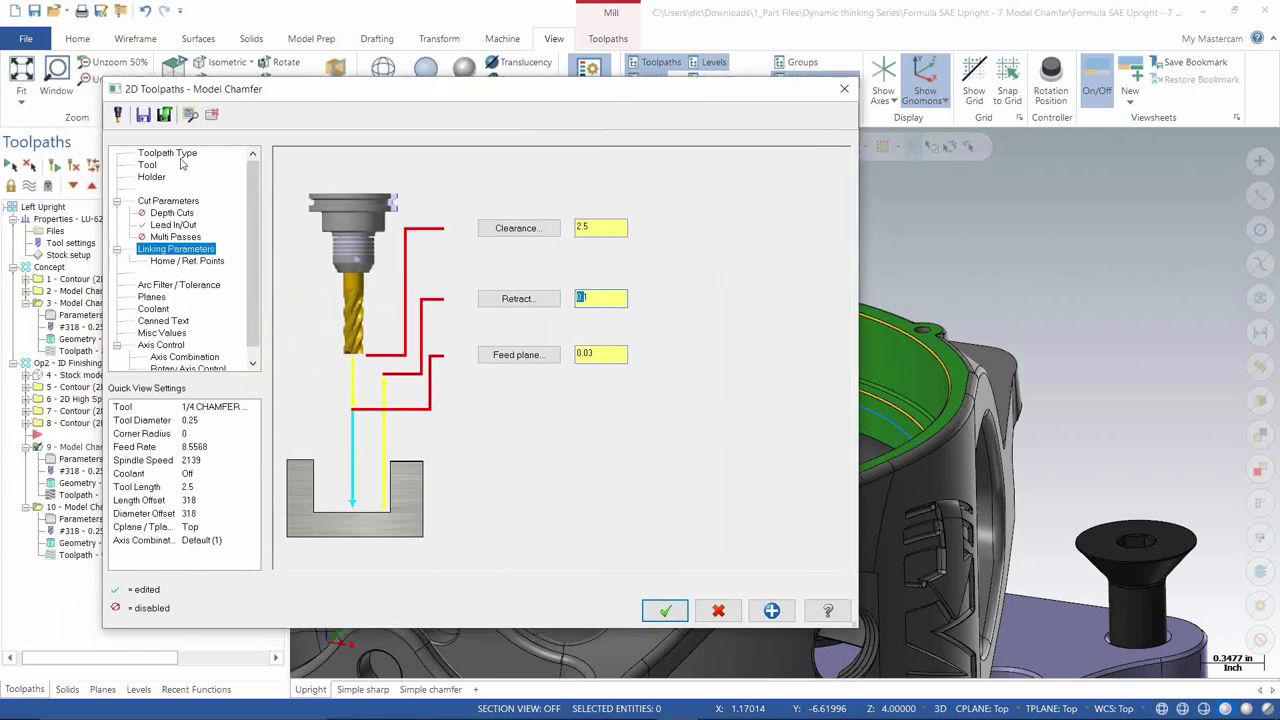
{"action": "left_click", "coordinate": [170, 153]}
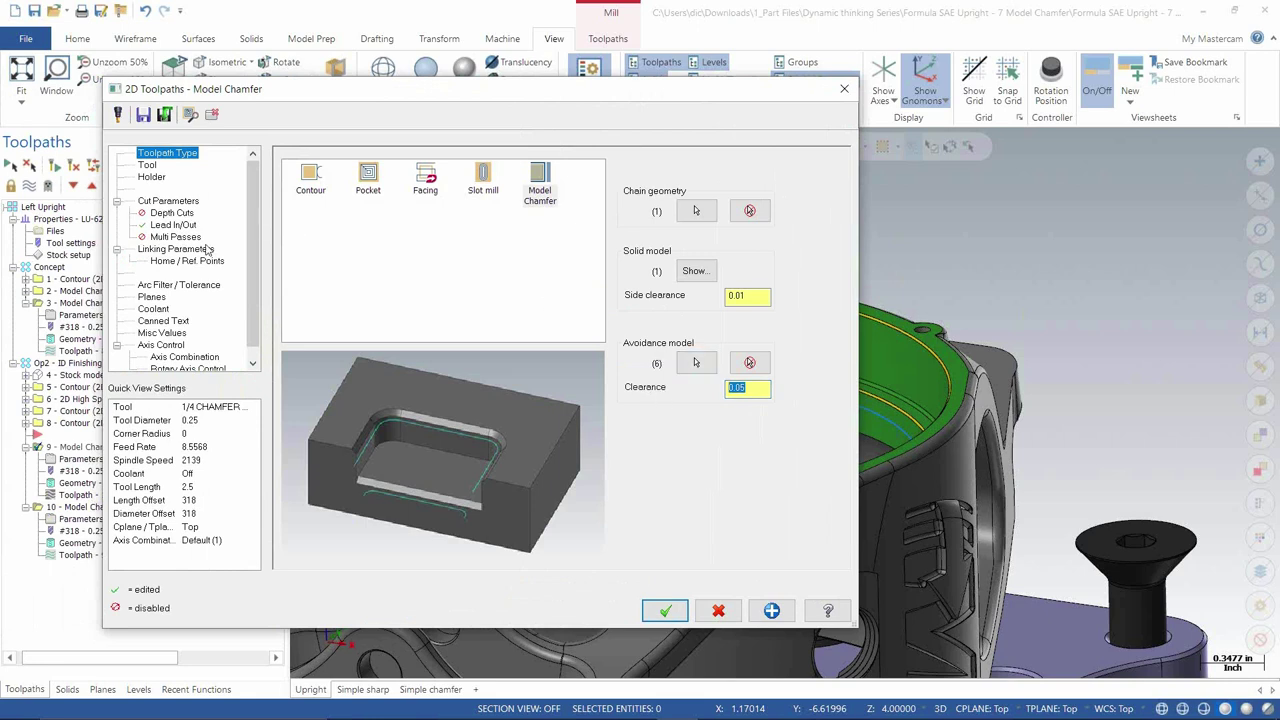
{"action": "left_click", "coordinate": [157, 251]}
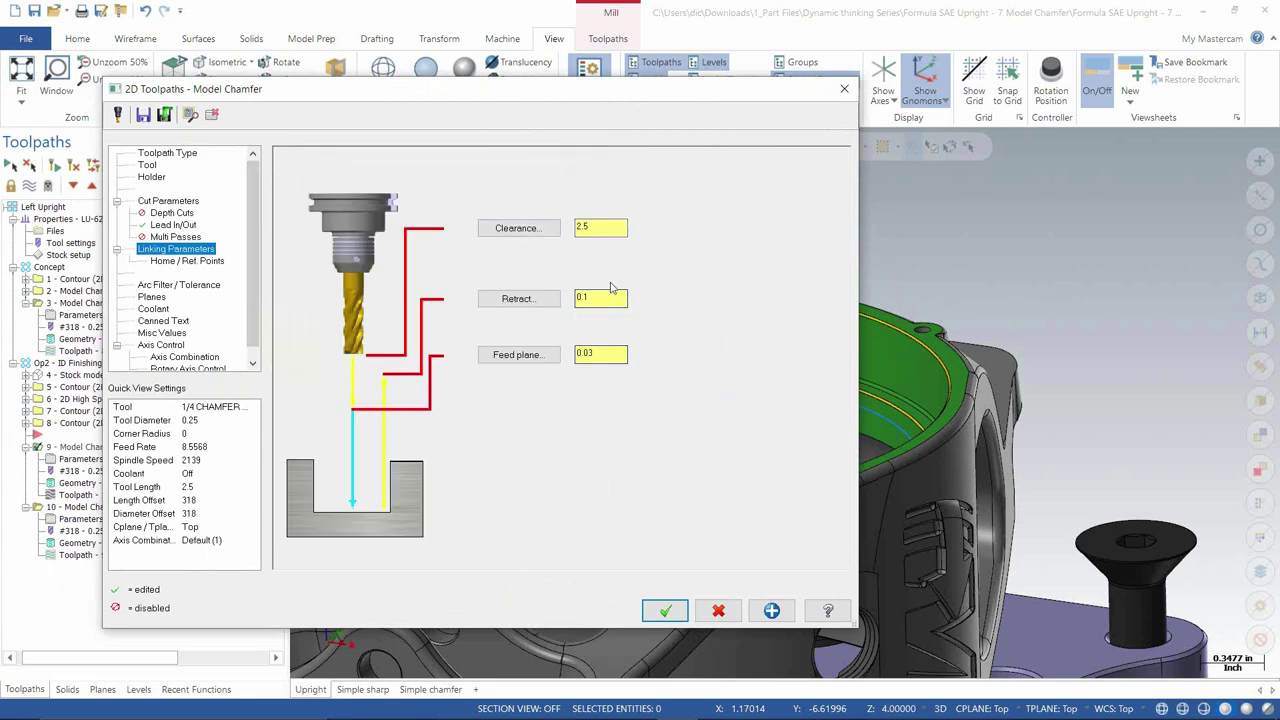
{"action": "left_click", "coordinate": [580, 228]}
{"action": "double_click", "coordinate": [590, 92]}
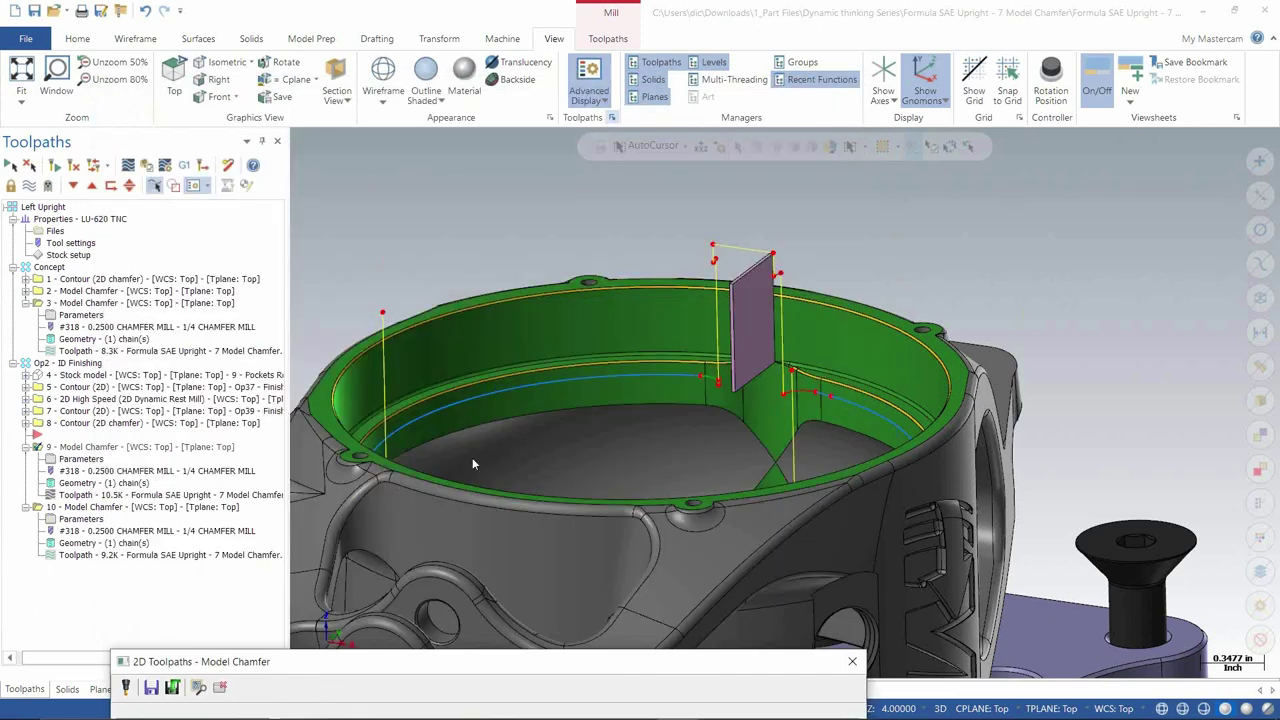
Step: Restore the dialog and set the retract height to 0.25
{"action": "double_click", "coordinate": [540, 662]}
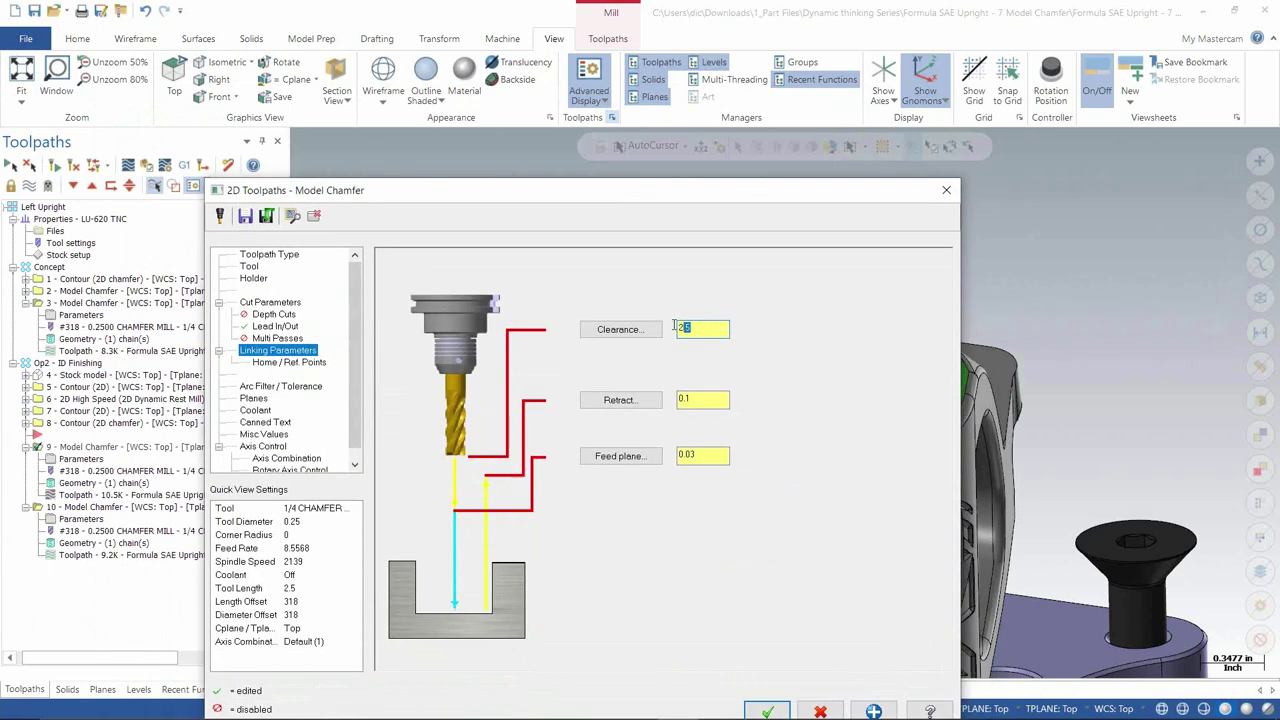
{"action": "left_click", "coordinate": [694, 401]}
{"action": "type", "text": "0.25"}
{"action": "left_click", "coordinate": [712, 401]}
{"action": "left_click_drag", "start_coordinate": [712, 401], "coordinate": [671, 406]}
{"action": "left_click", "coordinate": [686, 328]}
{"action": "left_click", "coordinate": [710, 405]}
Step: Check the lead in/out entry radius and accept the chamfer parameters
{"action": "left_click", "coordinate": [288, 327]}
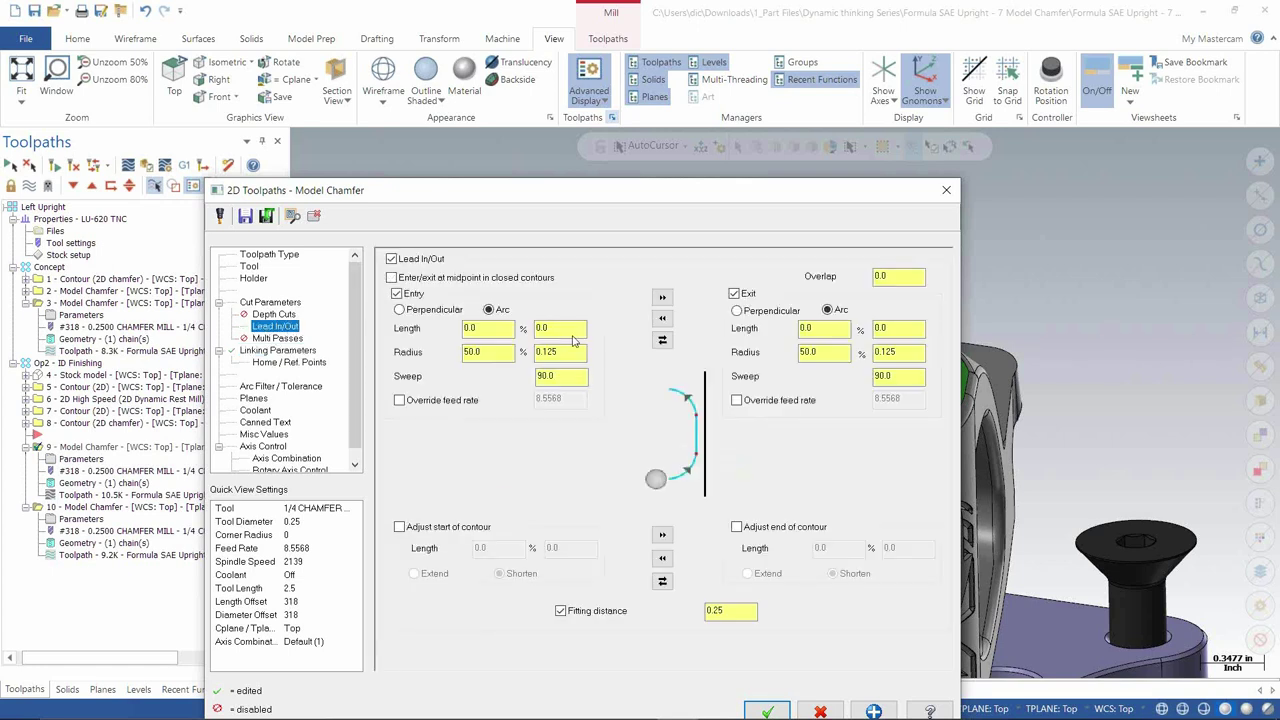
{"action": "left_click", "coordinate": [552, 352]}
{"action": "left_click_drag", "start_coordinate": [641, 190], "coordinate": [766, 65]}
{"action": "left_click", "coordinate": [893, 588]}
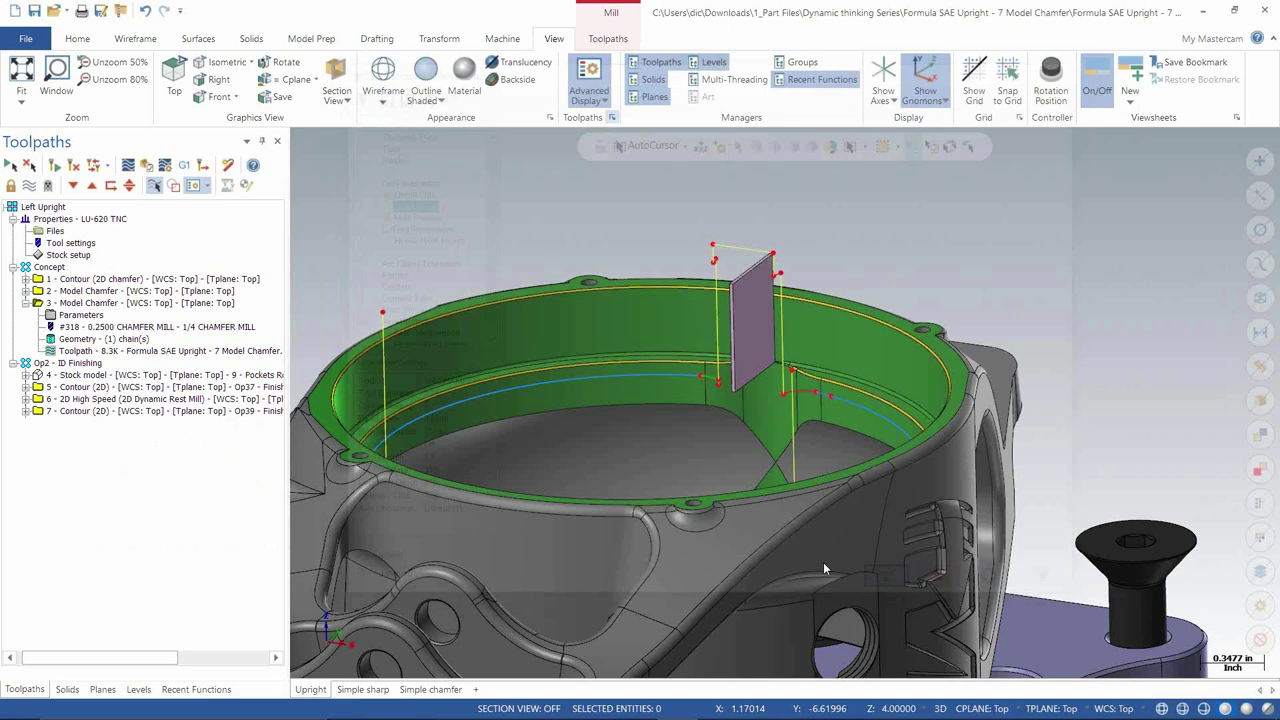
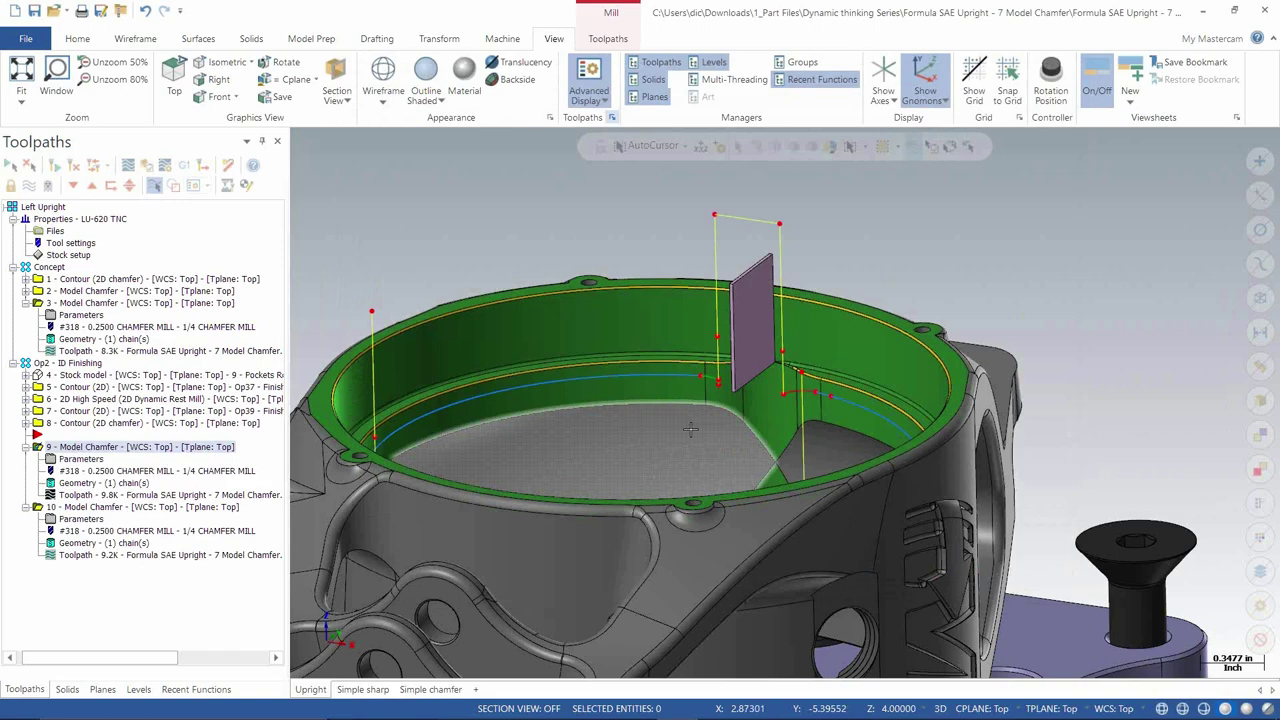
Step: Tilt the upright to a near-front view and select the 0.25 fitting distance in Lead In/Out
{"action": "middle_click_drag", "start_coordinate": [675, 428], "coordinate": [710, 373]}
{"action": "scroll", "coordinate": [710, 373], "scroll_direction": "up", "scroll_amount": 3}
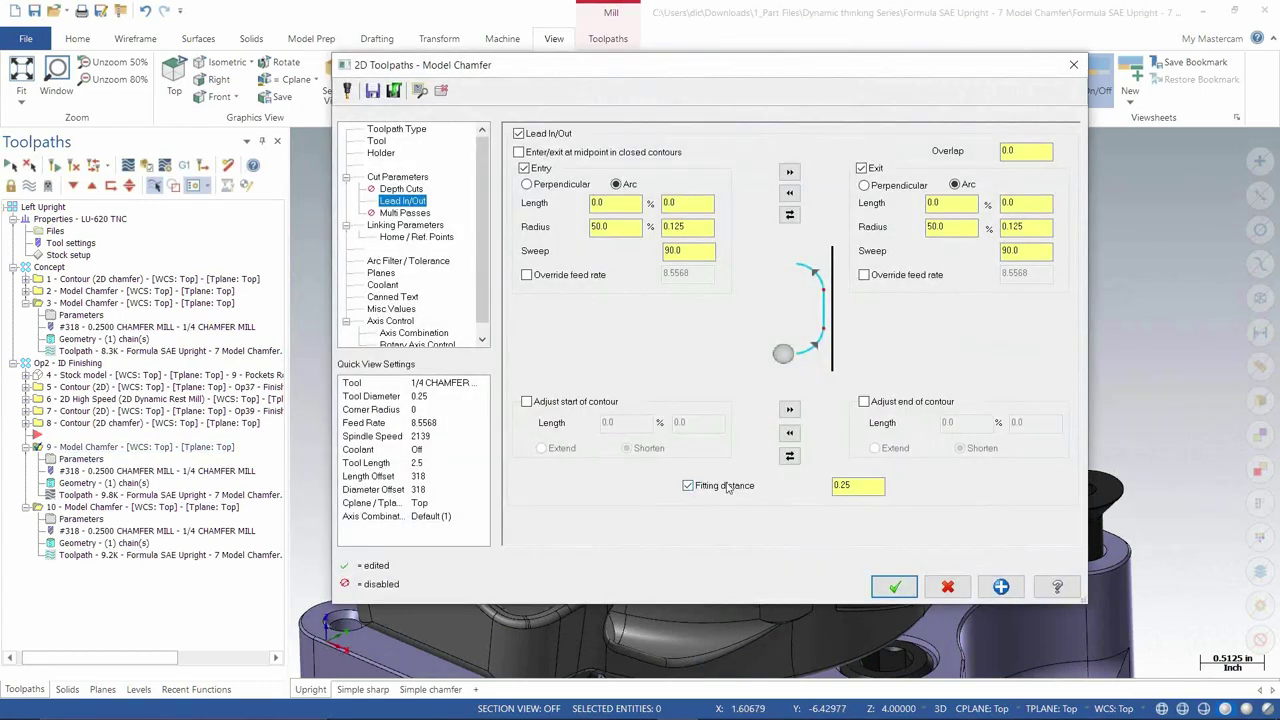
{"action": "double_click", "coordinate": [865, 484]}
Step: Review the entry length, linking retract height and toolpath type avoidance clearance
{"action": "double_click", "coordinate": [610, 203]}
{"action": "left_click", "coordinate": [400, 225]}
{"action": "key", "text": "Tab"}
{"action": "key", "text": "Tab"}
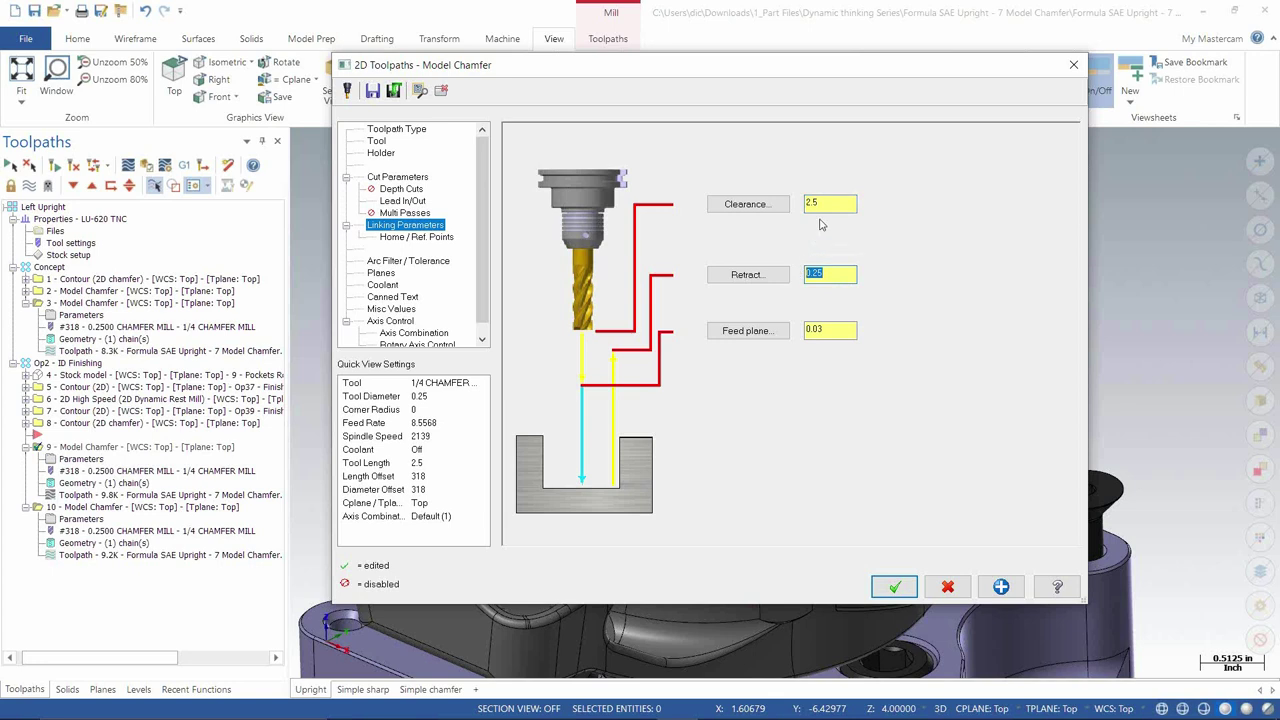
{"action": "left_click", "coordinate": [398, 131]}
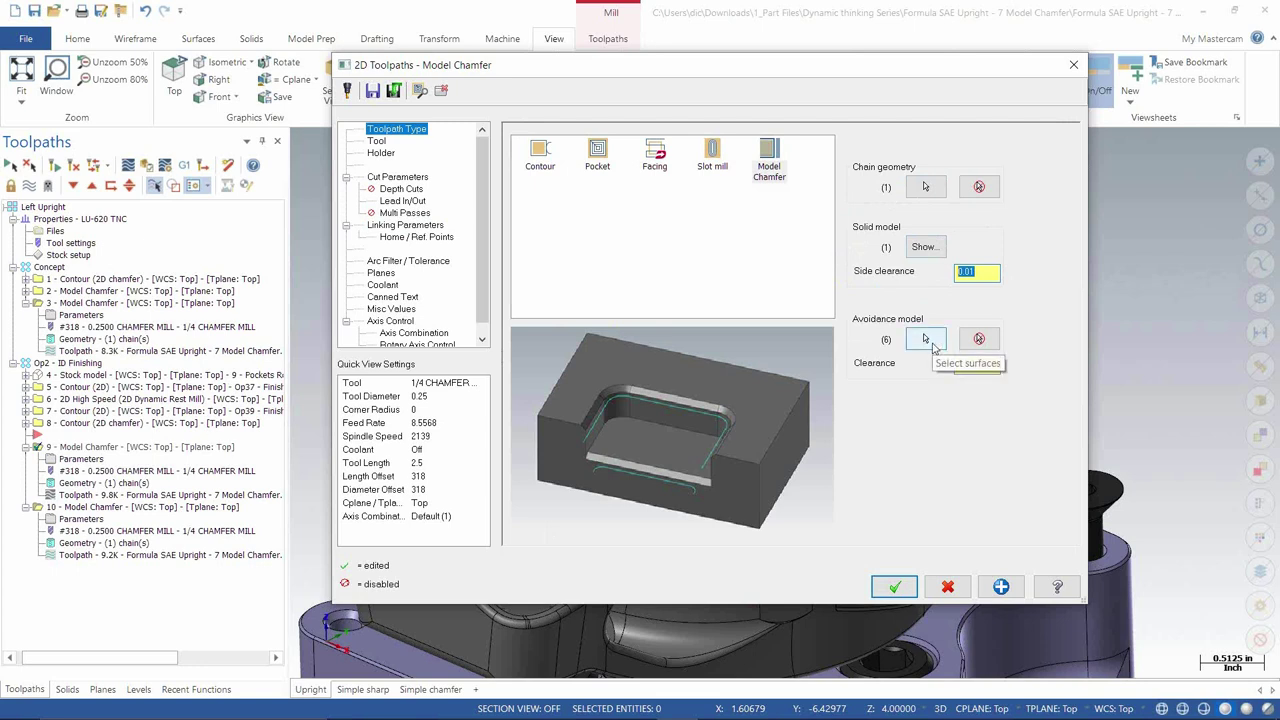
{"action": "key", "text": "Tab"}
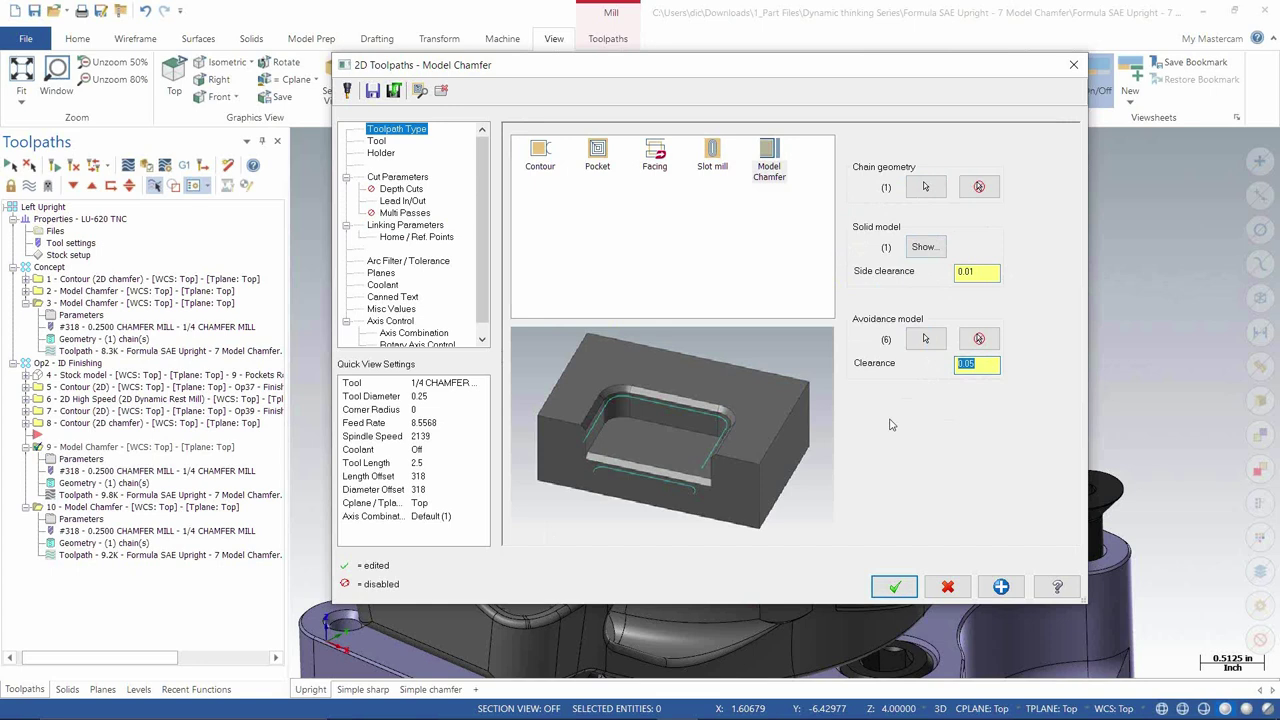
Step: Remove the Model Chamfer's chained geometry, leaving zero chains
{"action": "left_click", "coordinate": [948, 588]}
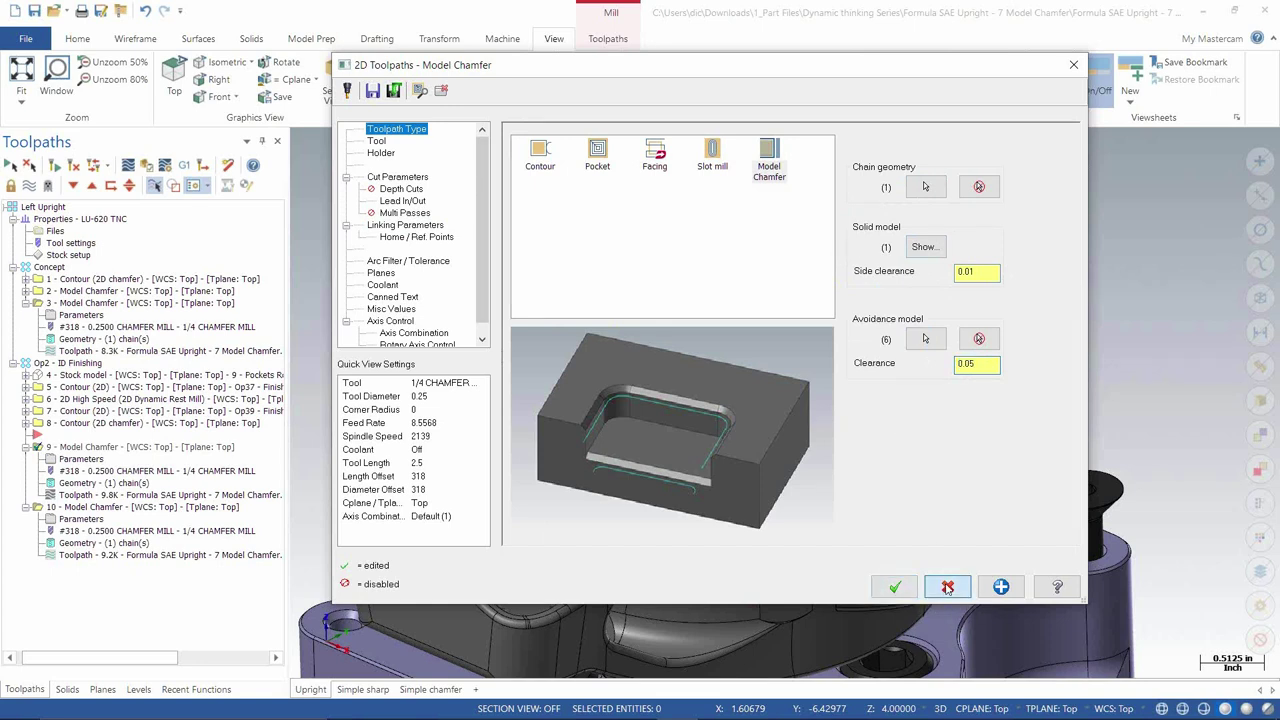
{"action": "left_click", "coordinate": [979, 187]}
{"action": "left_click", "coordinate": [926, 188]}
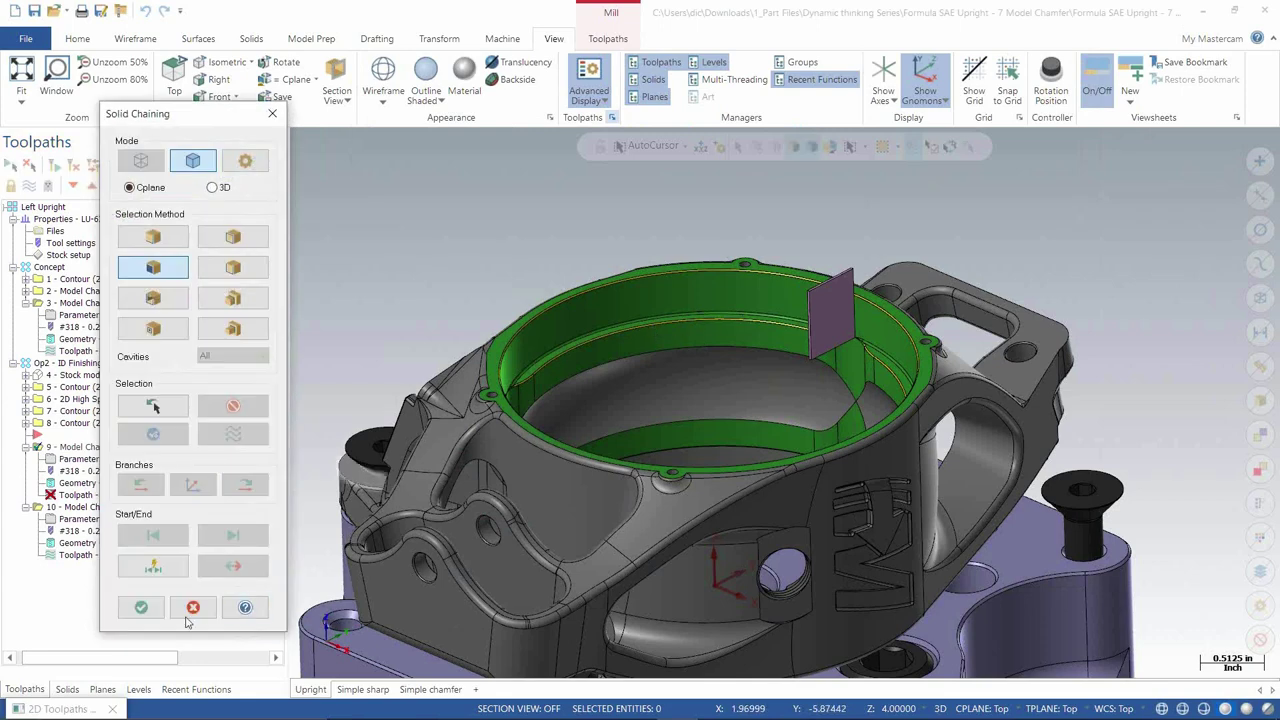
Step: Hide level 120 to remove the purple sheet from view
{"action": "left_click", "coordinate": [139, 689]}
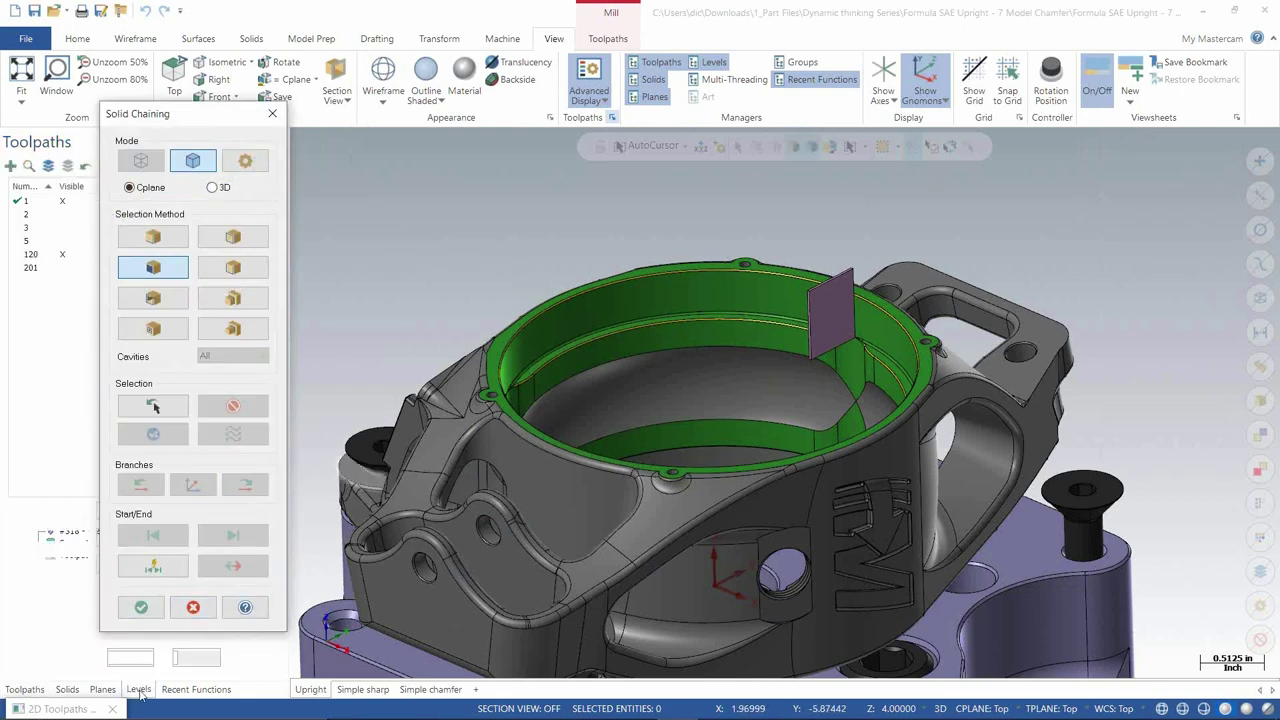
{"action": "left_click", "coordinate": [66, 256]}
{"action": "left_click", "coordinate": [62, 255]}
{"action": "scroll", "coordinate": [902, 362], "scroll_direction": "up", "scroll_amount": 5}
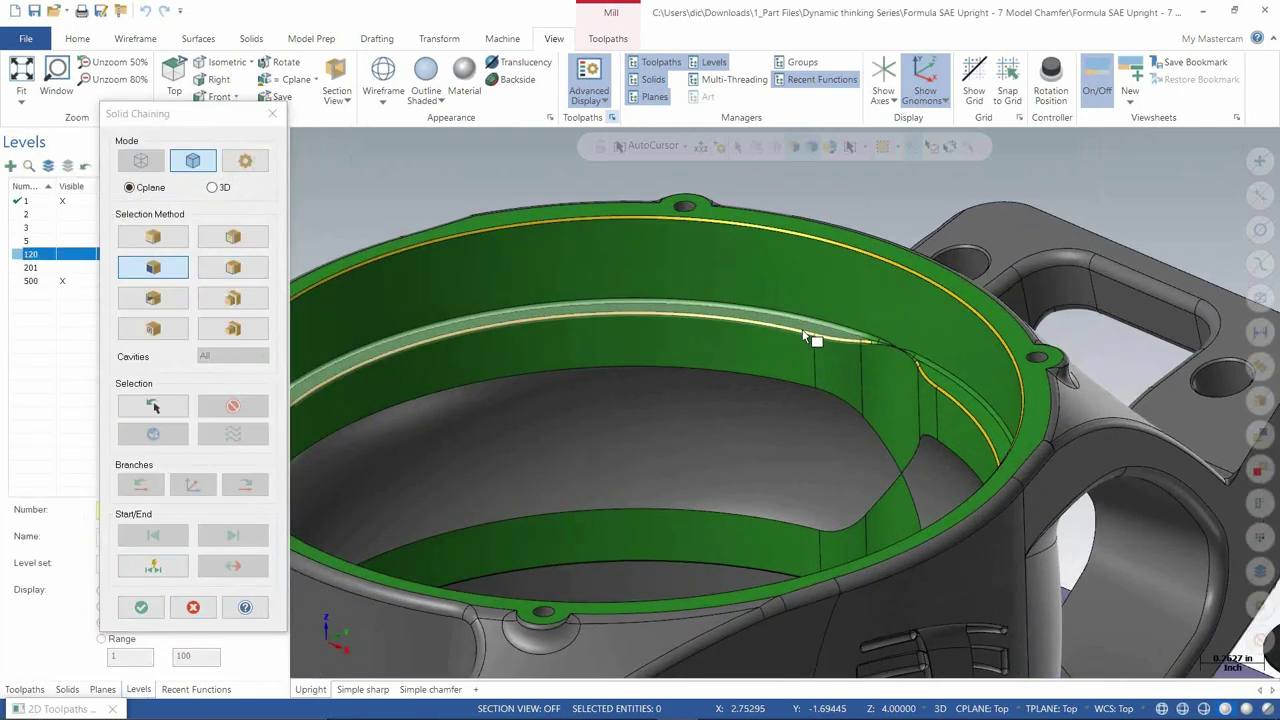
{"action": "scroll", "coordinate": [902, 362], "scroll_direction": "up", "scroll_amount": 2}
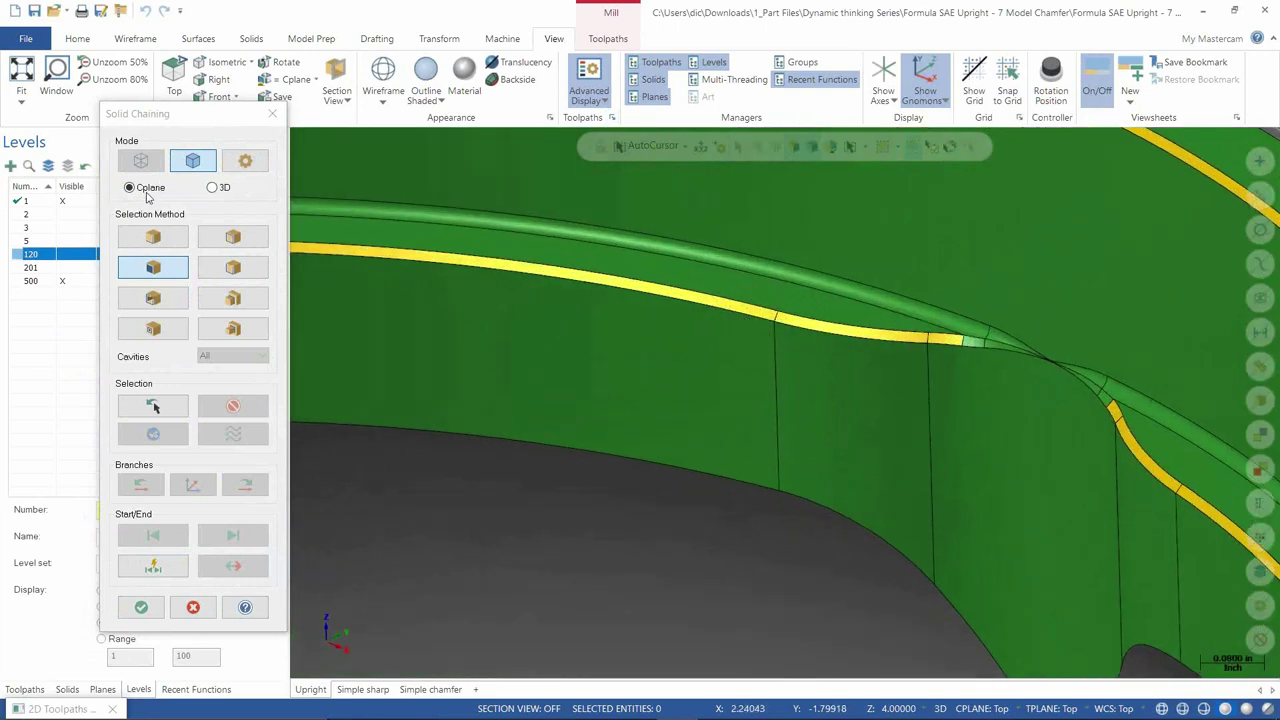
Step: Set solid chaining to 3D Edge mode and test-chain the ring's upper edge
{"action": "left_click", "coordinate": [212, 188]}
{"action": "left_click", "coordinate": [152, 238]}
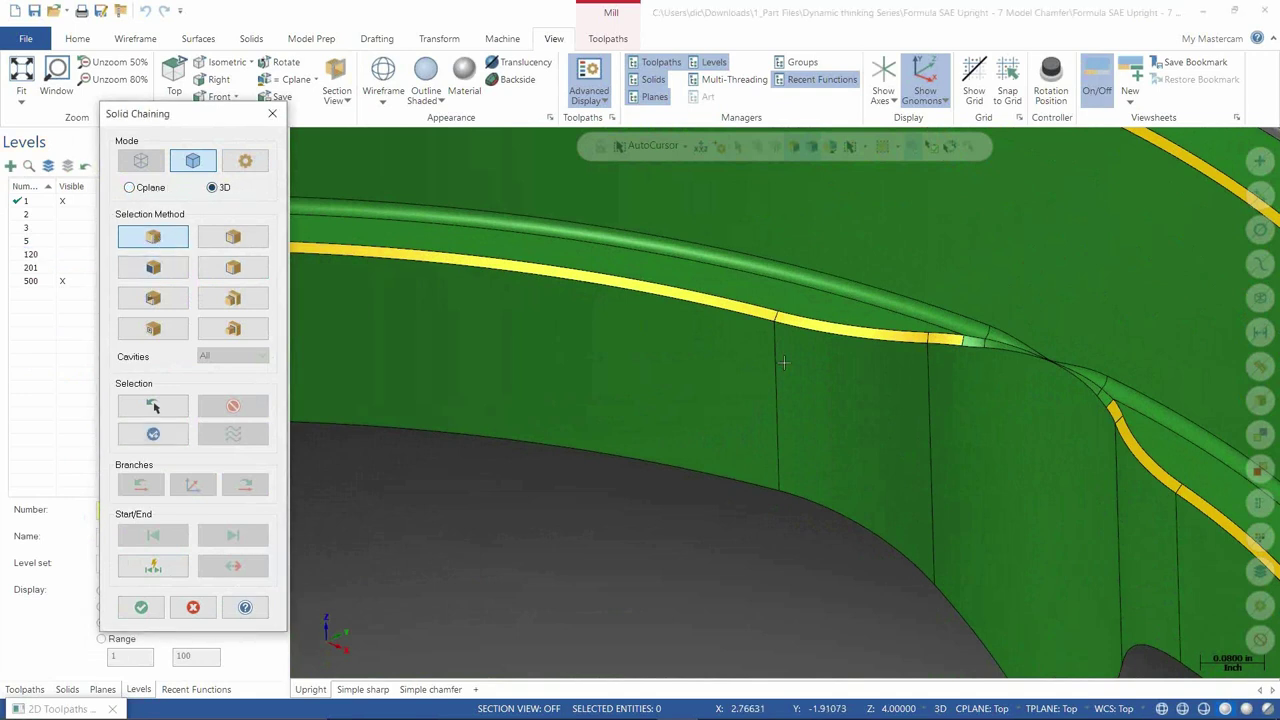
{"action": "scroll", "coordinate": [946, 351], "scroll_direction": "up", "scroll_amount": 2}
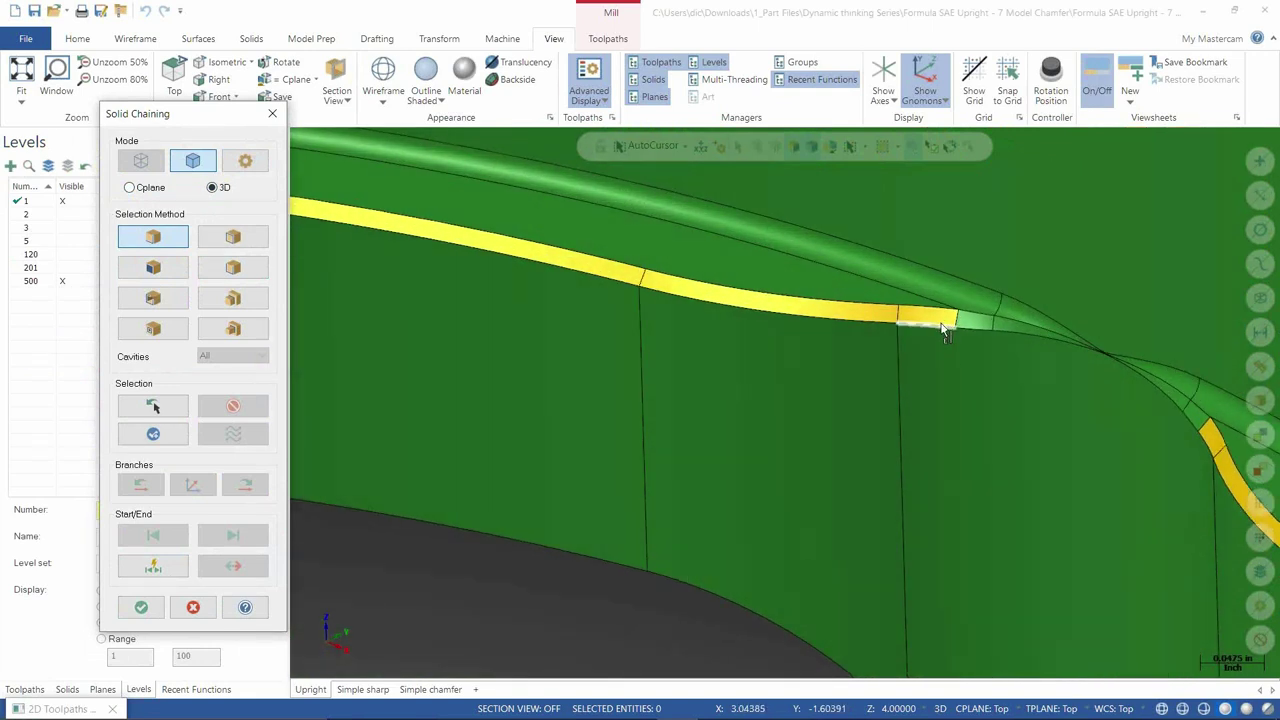
{"action": "left_click", "coordinate": [941, 327]}
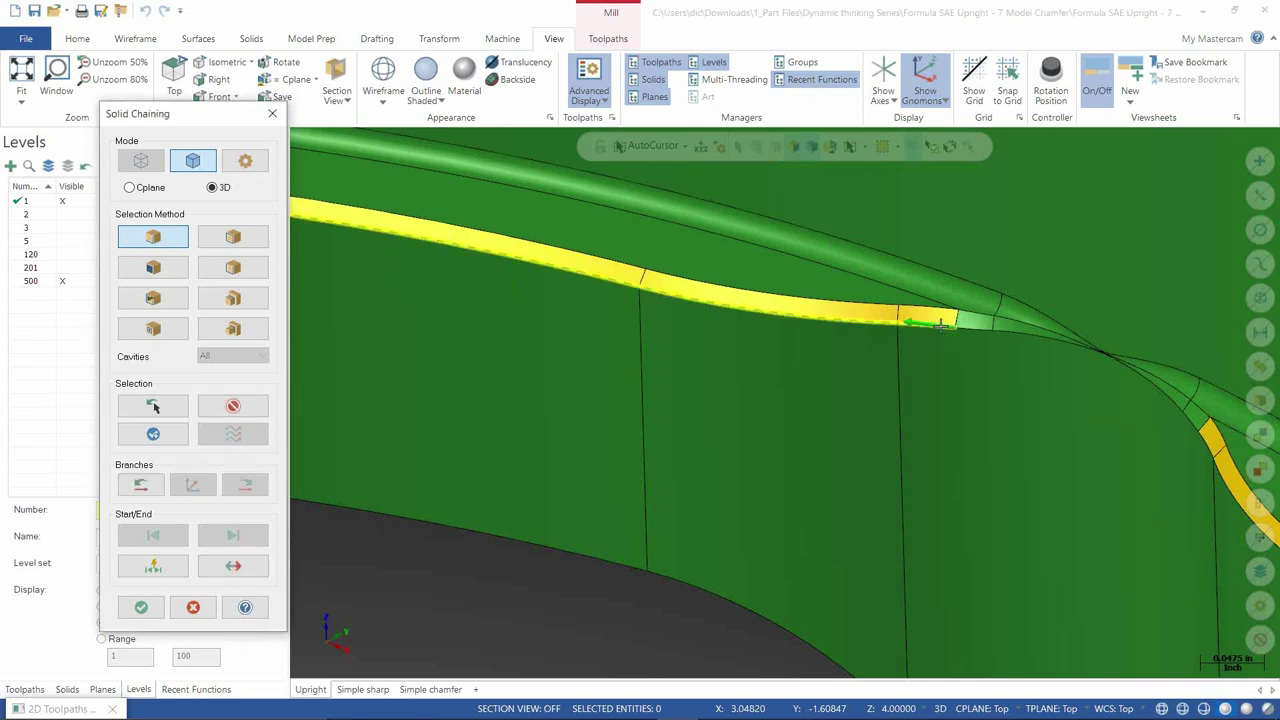
{"action": "scroll", "coordinate": [941, 327], "scroll_direction": "down", "scroll_amount": 10}
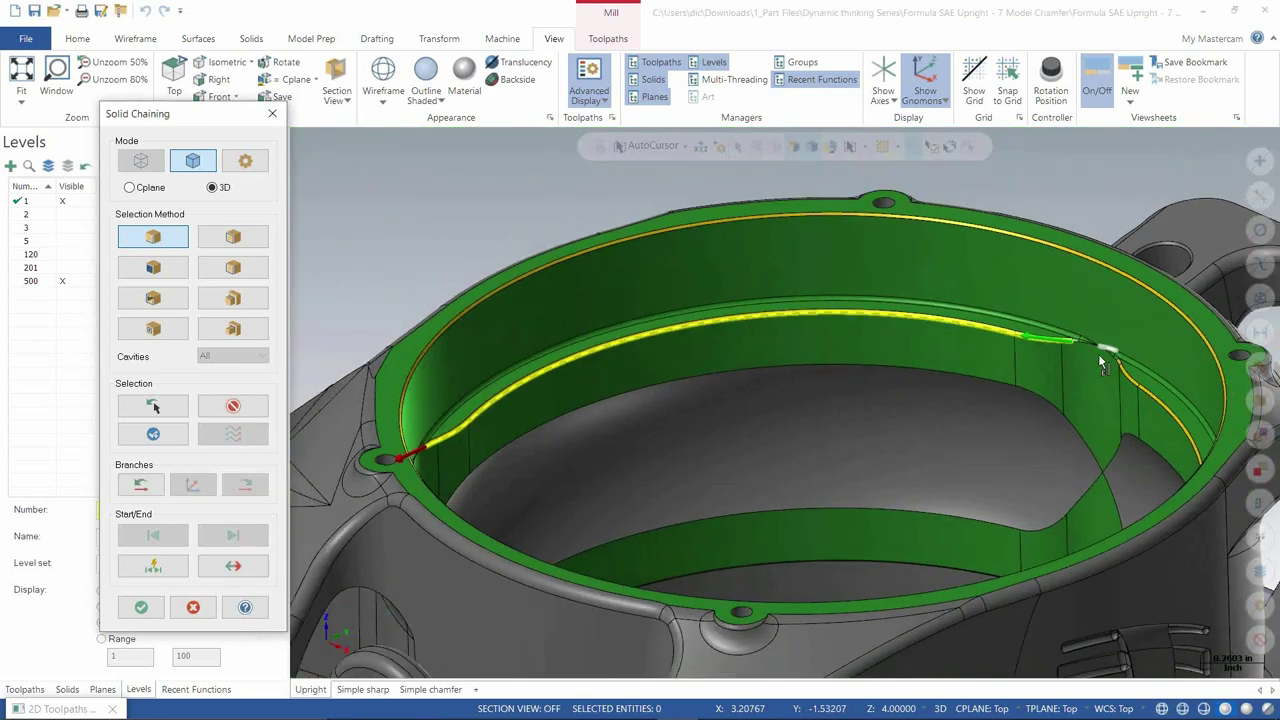
{"action": "middle_click_drag", "start_coordinate": [1098, 354], "coordinate": [763, 371]}
{"action": "scroll", "coordinate": [553, 353], "scroll_direction": "up", "scroll_amount": 5}
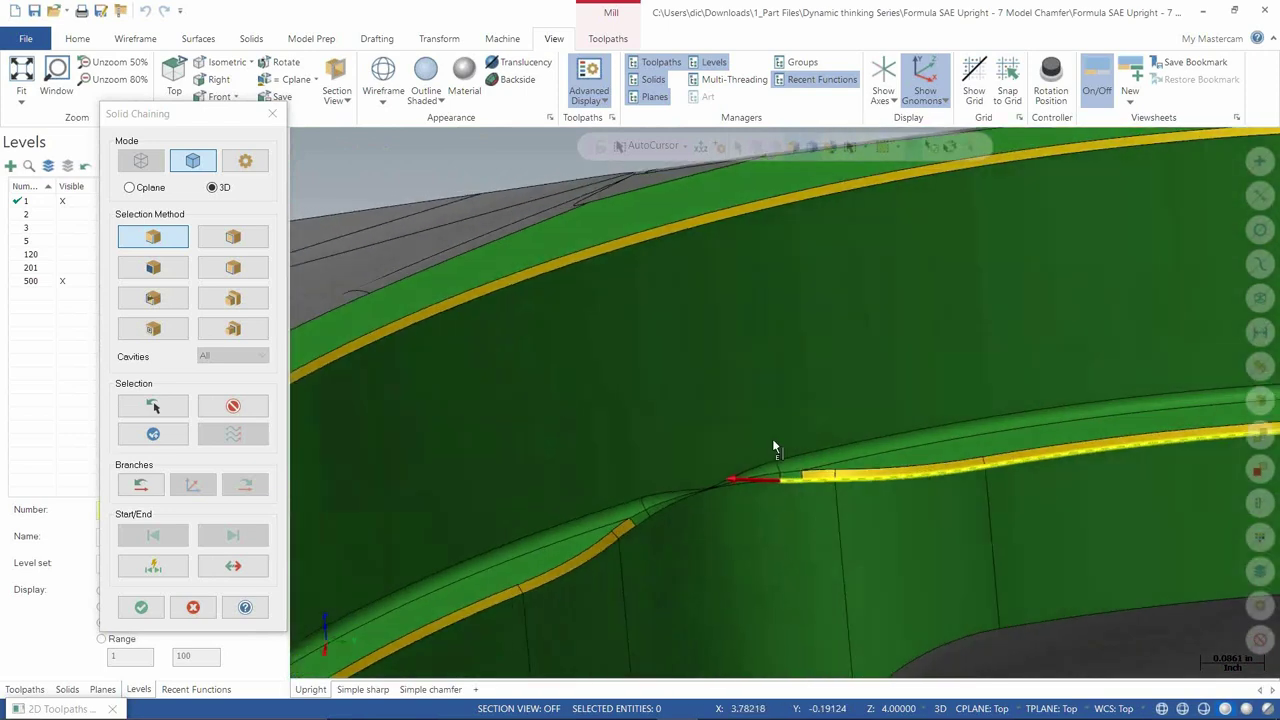
{"action": "scroll", "coordinate": [825, 483], "scroll_direction": "up", "scroll_amount": 6}
{"action": "scroll", "coordinate": [770, 496], "scroll_direction": "up", "scroll_amount": 3}
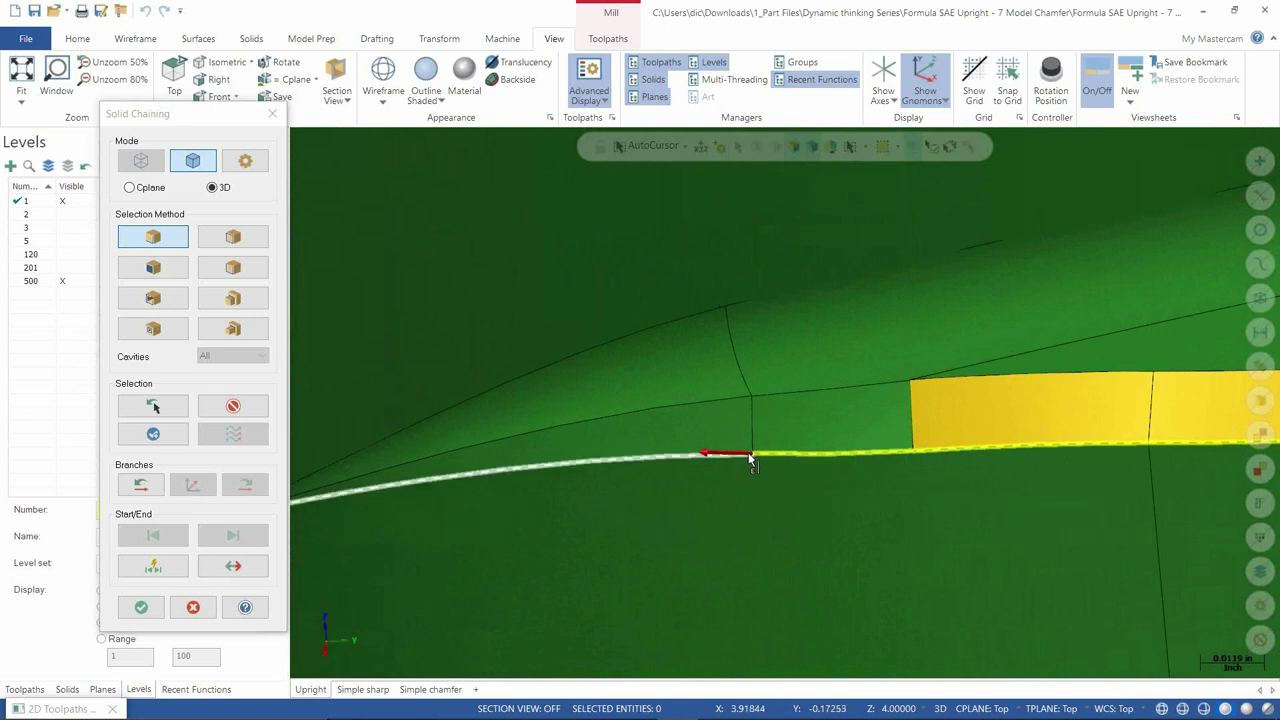
Step: Remove the test chain and select the chaining tolerance in Chaining Options
{"action": "left_click", "coordinate": [225, 405]}
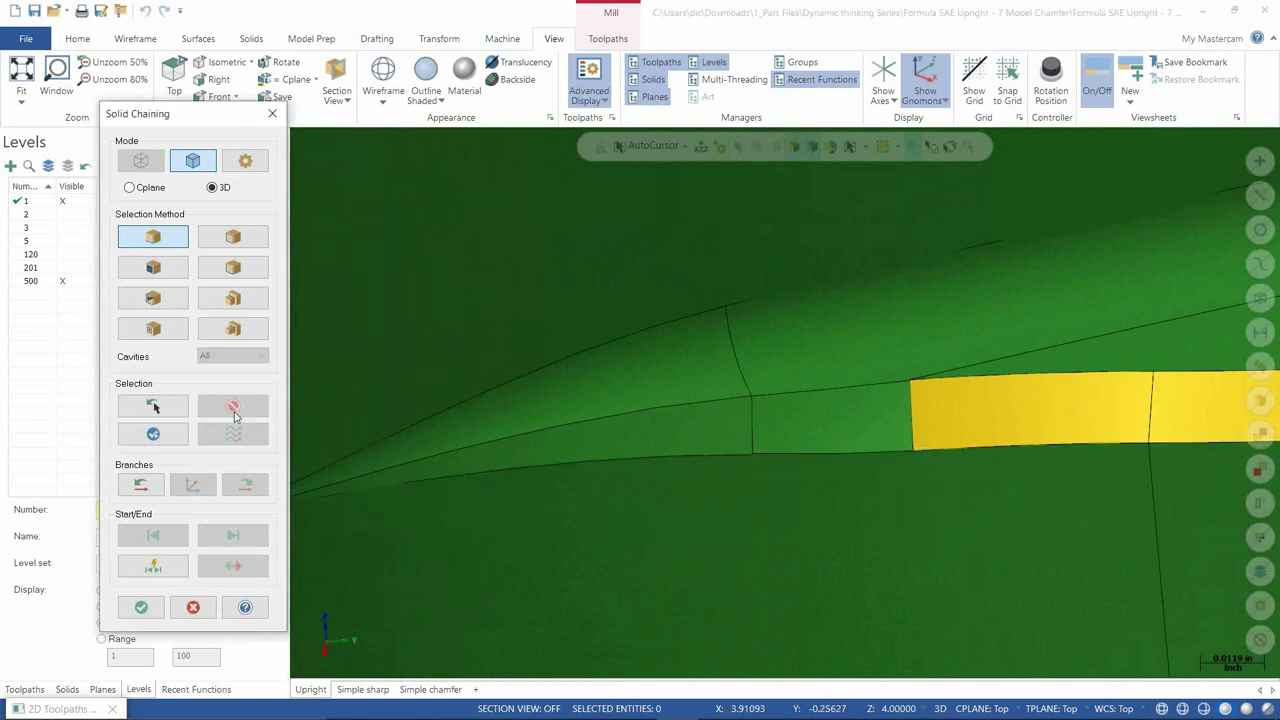
{"action": "left_click", "coordinate": [245, 162]}
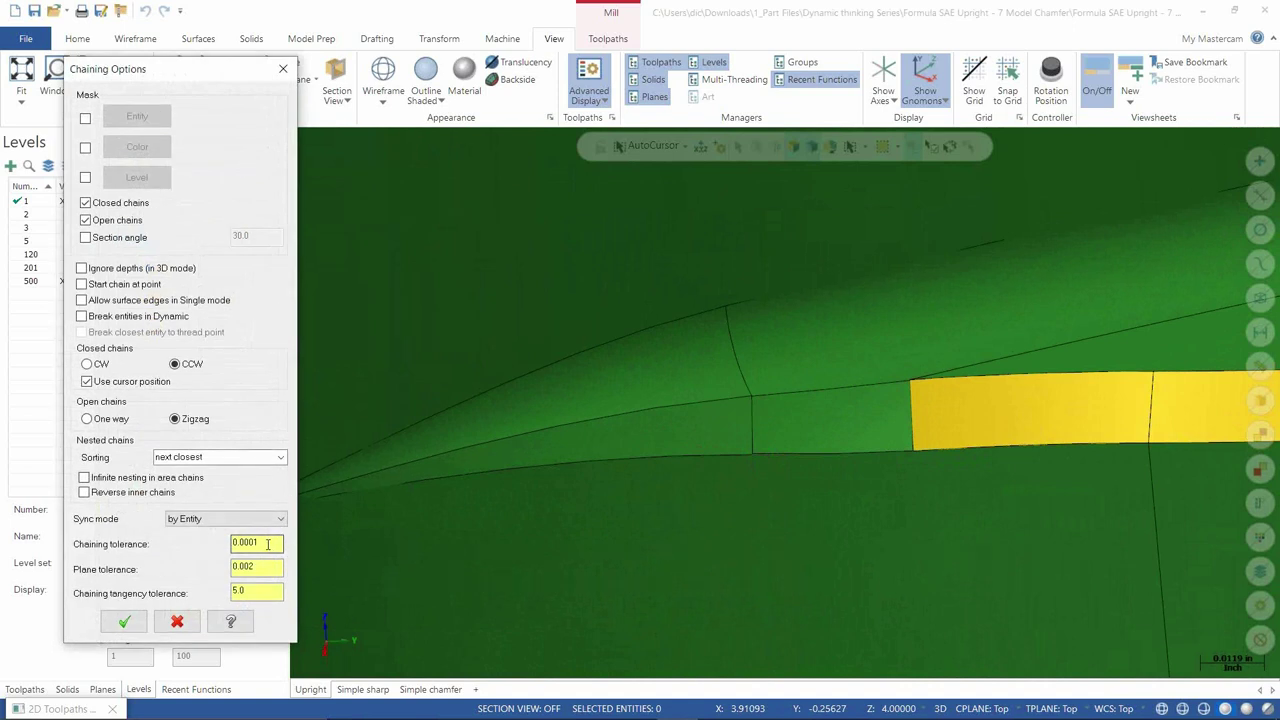
{"action": "left_click_drag", "start_coordinate": [262, 543], "coordinate": [181, 546]}
Step: Change the chaining tolerance to .005, confirm, and reorient to the ring edge
{"action": "key", "text": "BackSpace"}
{"action": "type", "text": "005"}
{"action": "left_click", "coordinate": [124, 621]}
{"action": "middle_click_drag", "start_coordinate": [357, 429], "coordinate": [650, 400]}
{"action": "scroll", "coordinate": [534, 402], "scroll_direction": "down", "scroll_amount": 5}
{"action": "scroll", "coordinate": [800, 275], "scroll_direction": "up", "scroll_amount": 6}
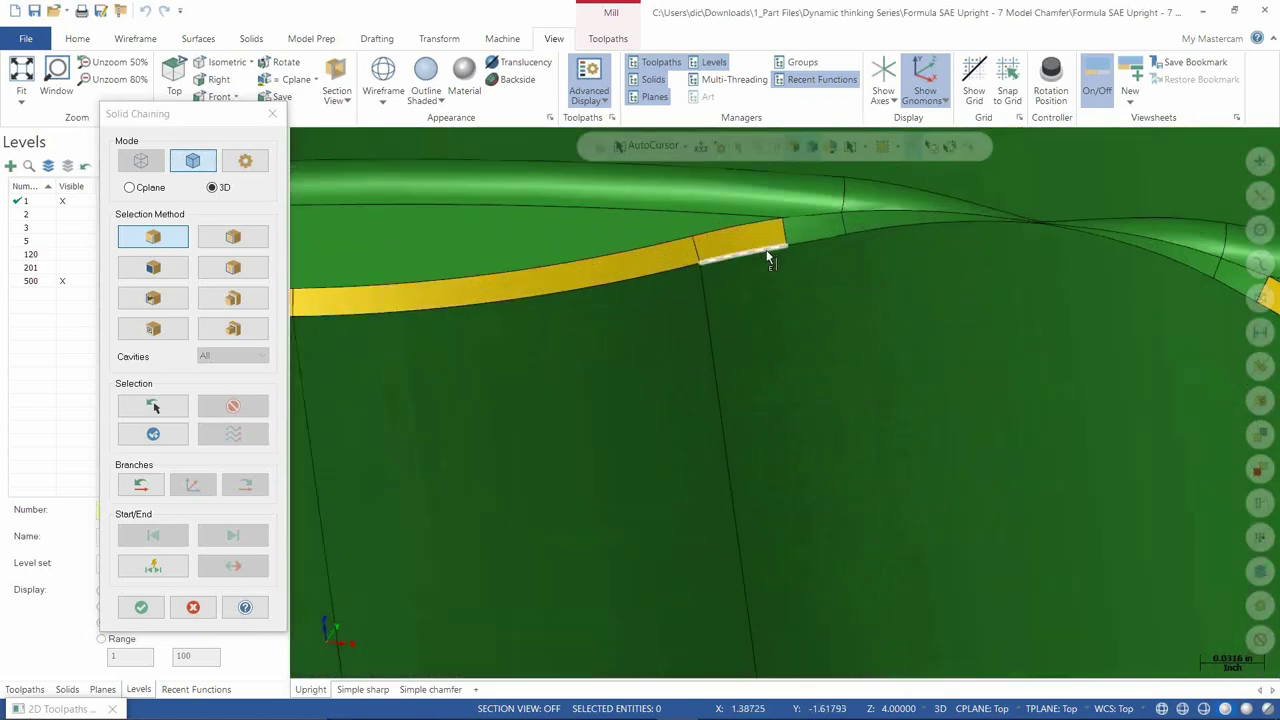
{"action": "left_click", "coordinate": [767, 256]}
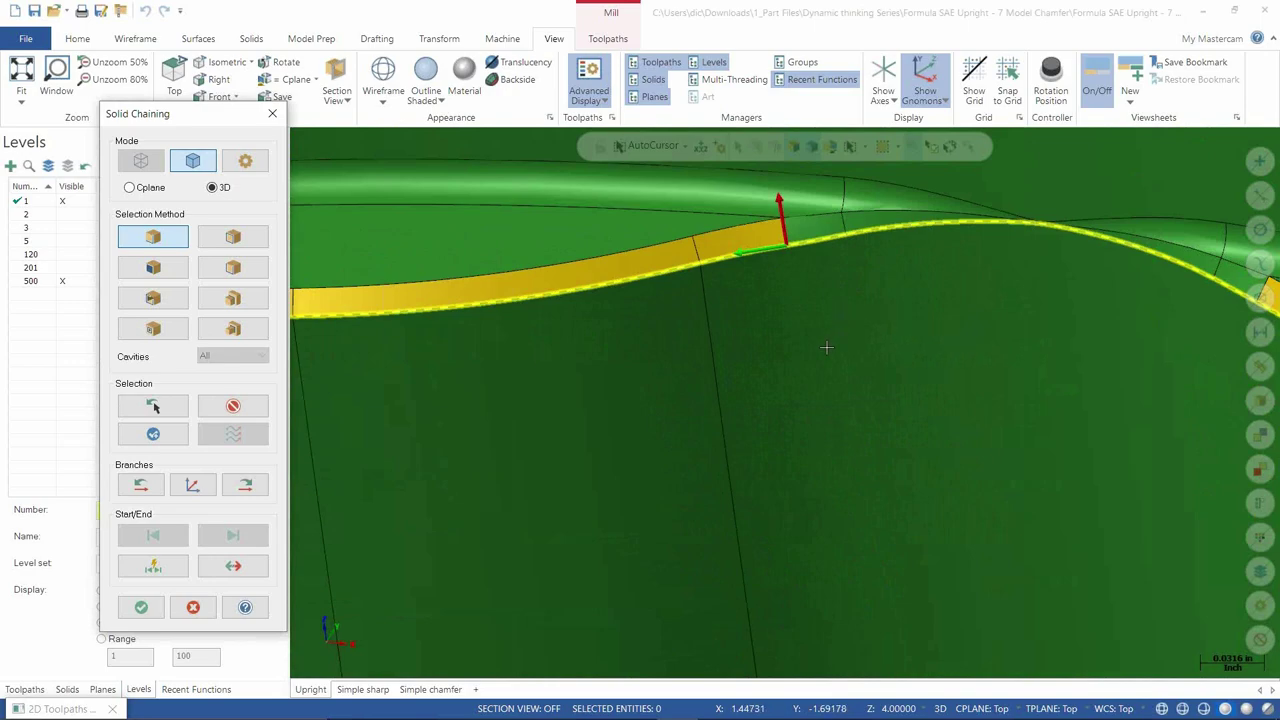
{"action": "scroll", "coordinate": [826, 347], "scroll_direction": "down", "scroll_amount": 8}
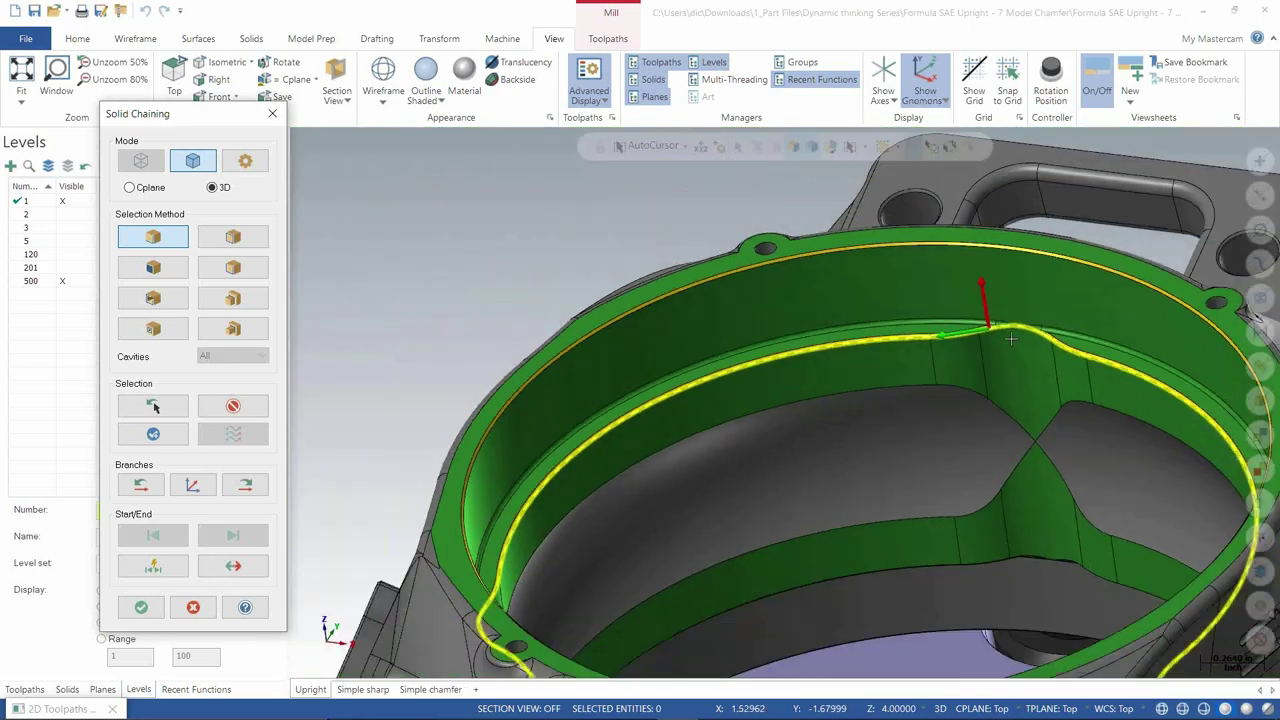
{"action": "scroll", "coordinate": [1011, 340], "scroll_direction": "down", "scroll_amount": 3}
{"action": "middle_click_drag", "start_coordinate": [1011, 340], "coordinate": [833, 297]}
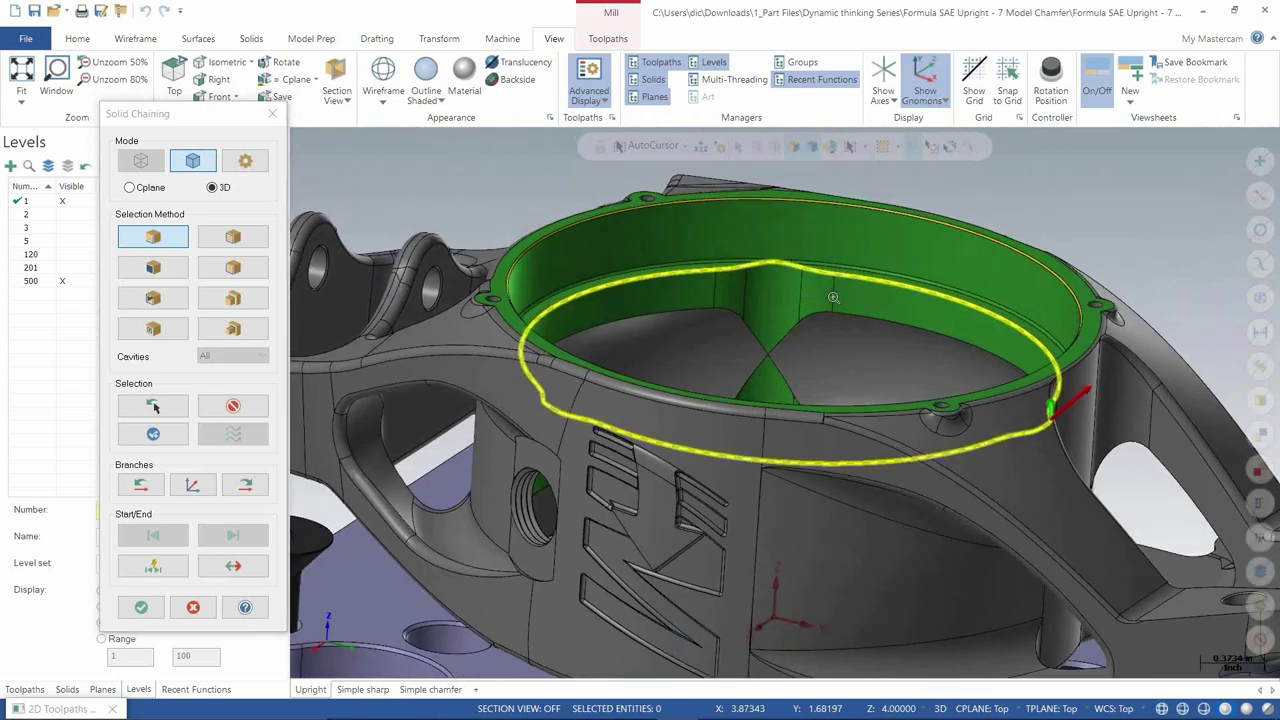
{"action": "scroll", "coordinate": [833, 297], "scroll_direction": "up", "scroll_amount": 10}
{"action": "middle_click_drag", "start_coordinate": [724, 434], "coordinate": [816, 434]}
{"action": "left_click_drag", "start_coordinate": [817, 434], "coordinate": [849, 451]}
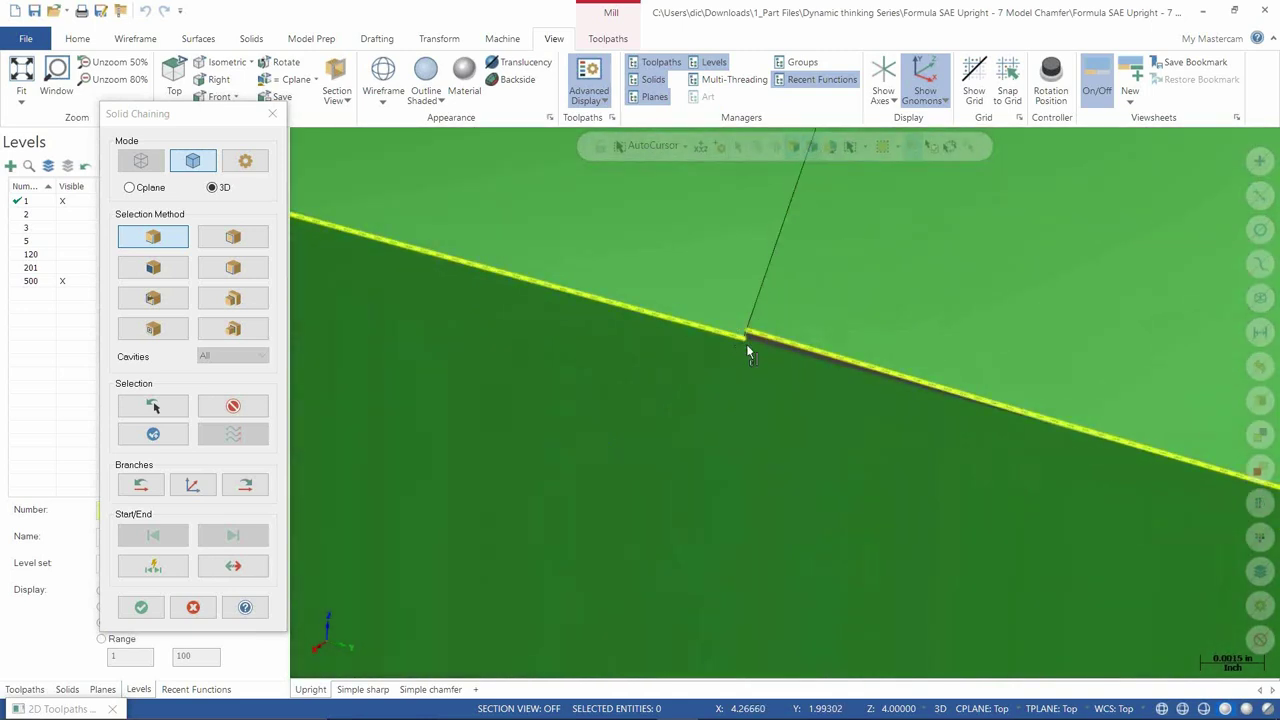
{"action": "scroll", "coordinate": [708, 366], "scroll_direction": "down", "scroll_amount": 1}
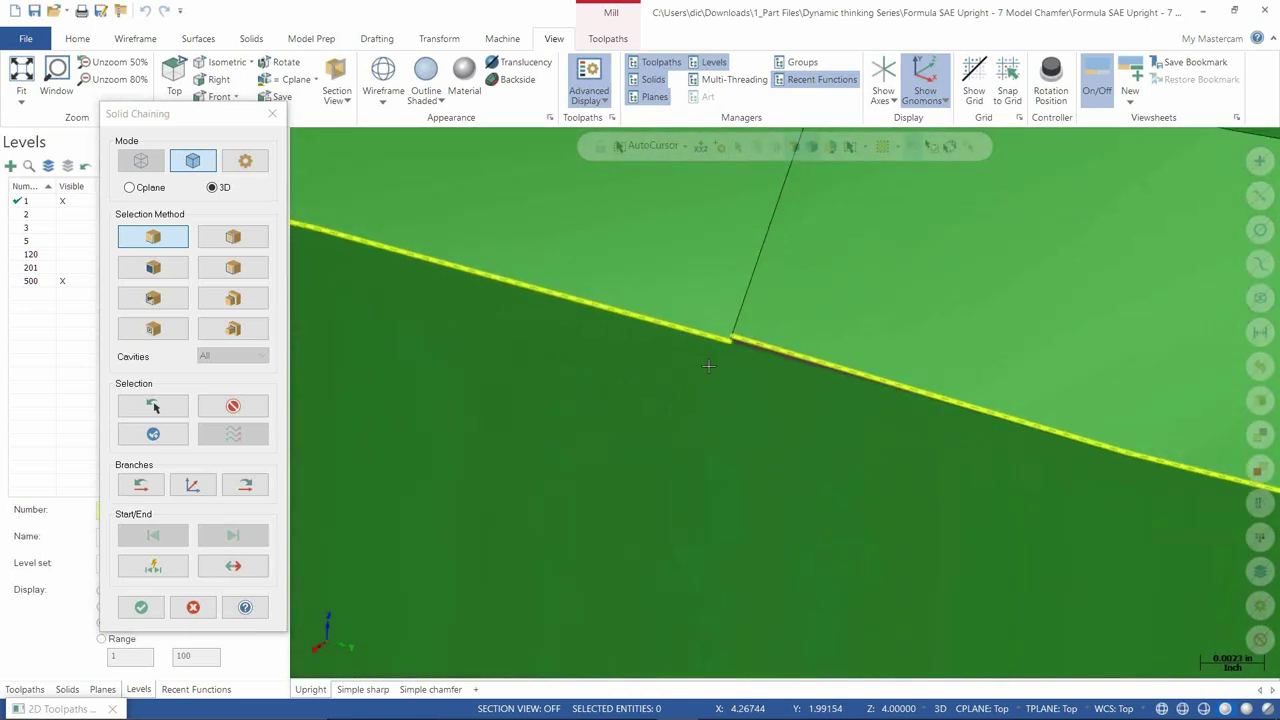
{"action": "left_click", "coordinate": [835, 380]}
{"action": "scroll", "coordinate": [629, 314], "scroll_direction": "down", "scroll_amount": 1}
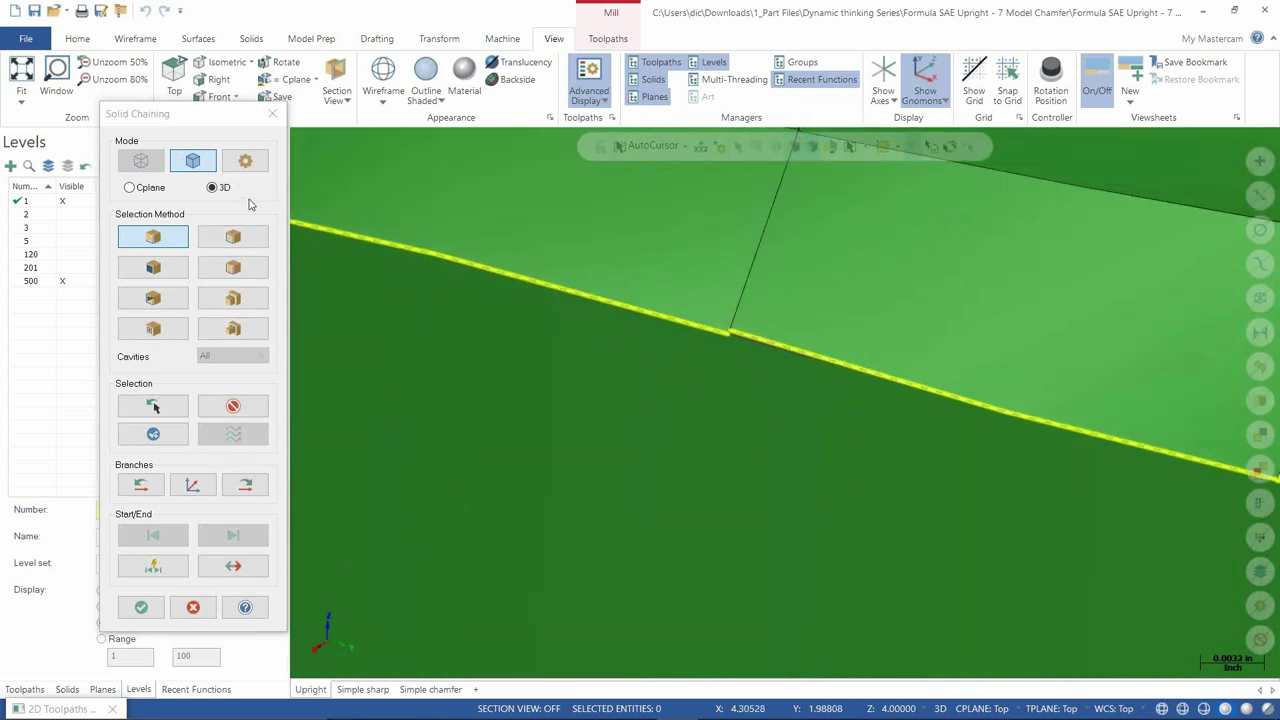
{"action": "left_click", "coordinate": [245, 161]}
{"action": "double_click", "coordinate": [258, 542]}
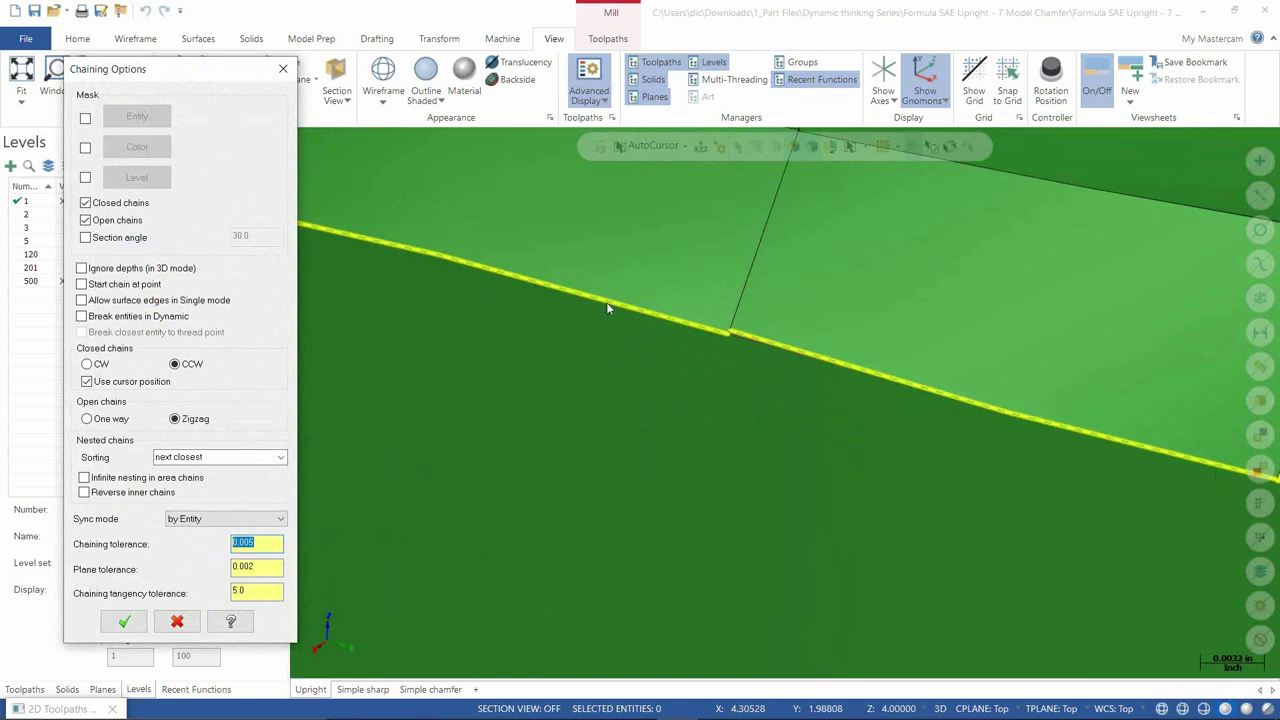
{"action": "left_click", "coordinate": [250, 592]}
{"action": "double_click", "coordinate": [236, 590]}
{"action": "left_click", "coordinate": [177, 622]}
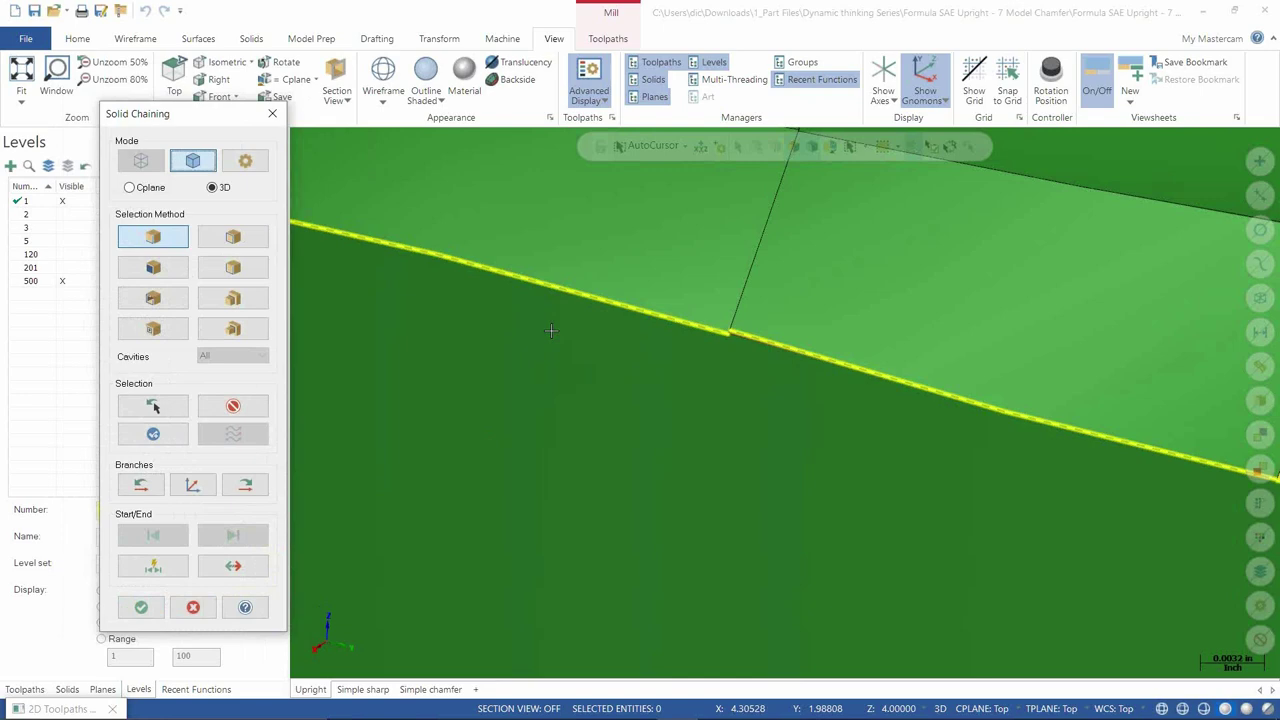
{"action": "scroll", "coordinate": [552, 332], "scroll_direction": "down", "scroll_amount": 5}
{"action": "scroll", "coordinate": [617, 333], "scroll_direction": "down", "scroll_amount": 6}
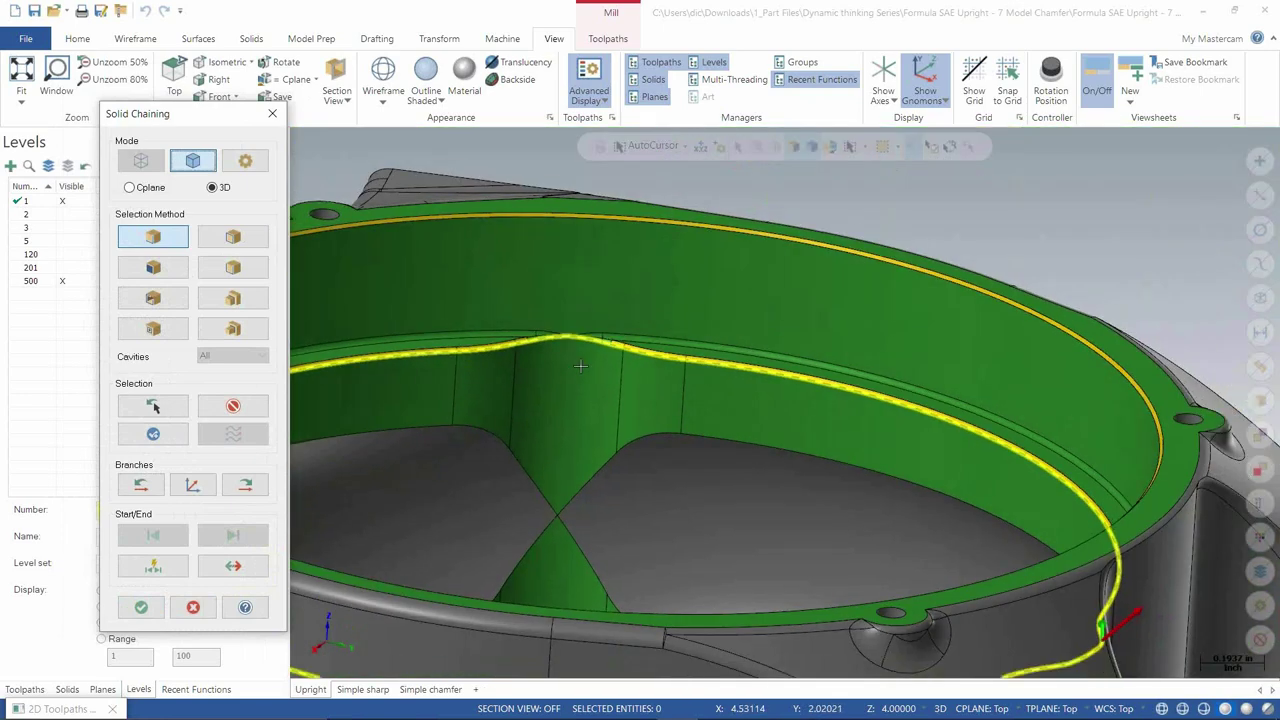
{"action": "middle_click_drag", "start_coordinate": [580, 366], "coordinate": [660, 280]}
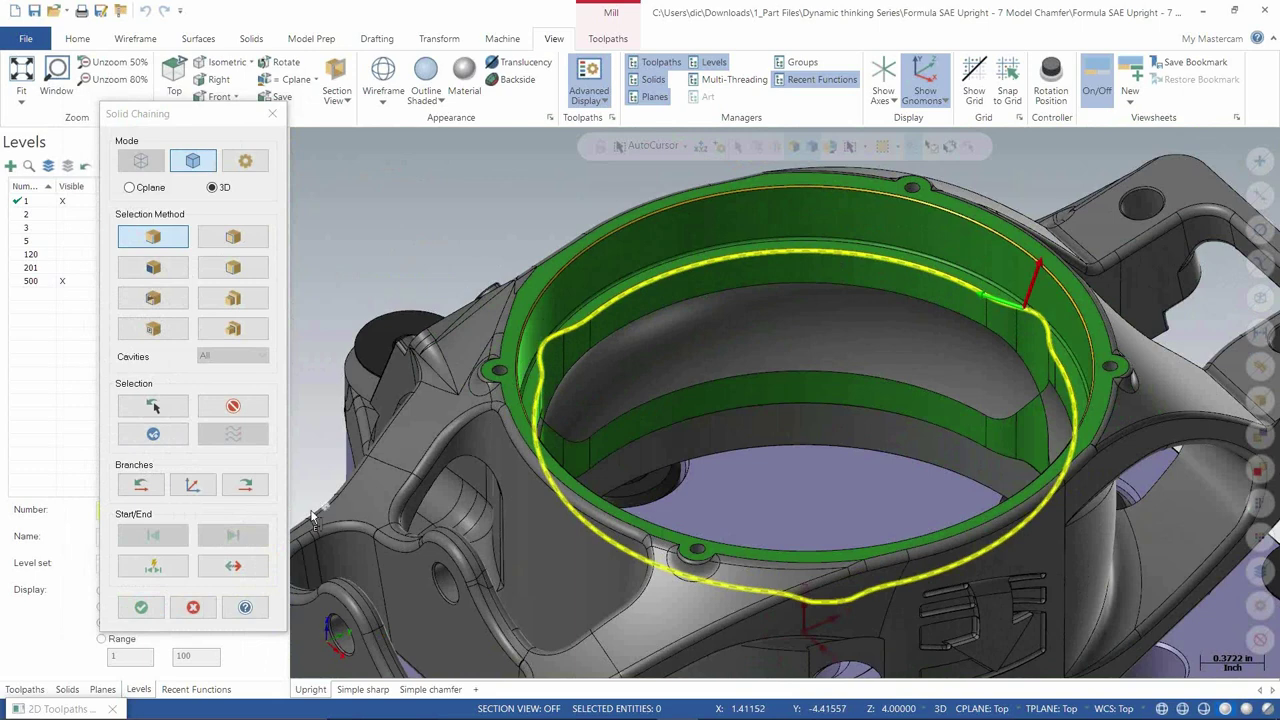
{"action": "left_click", "coordinate": [233, 408]}
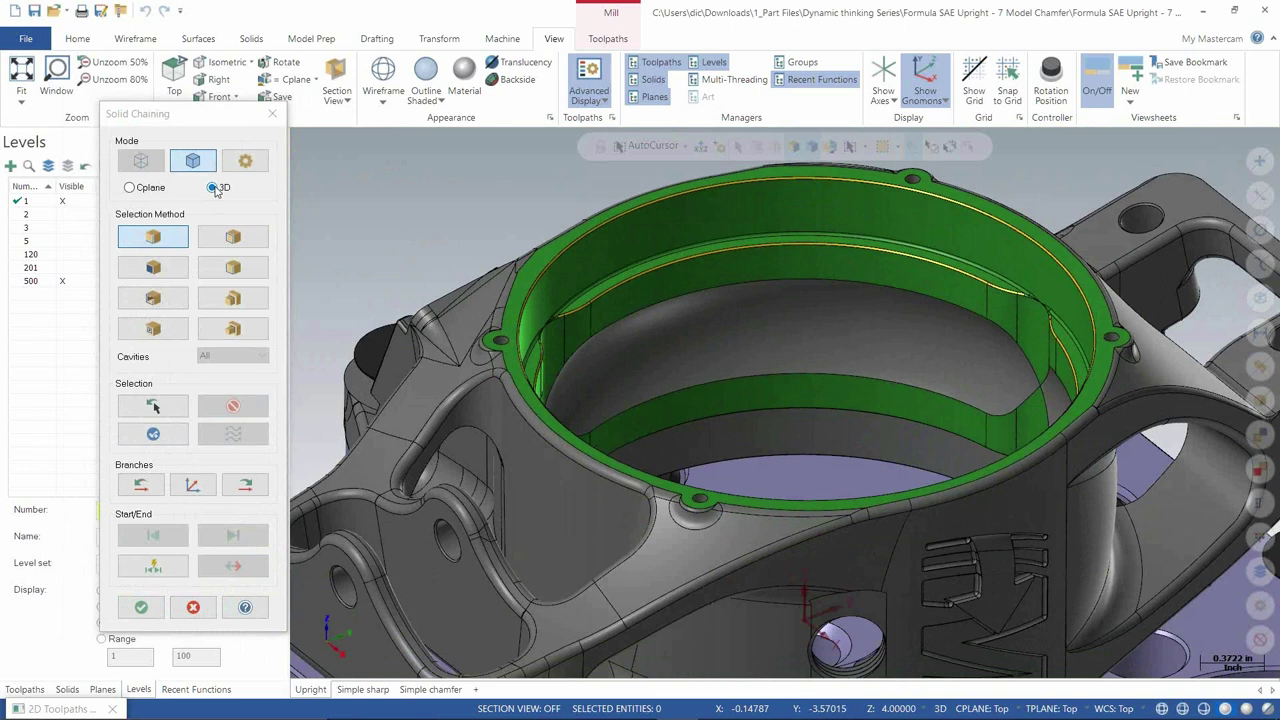
Step: In Cplane mode, chain the yellow chamfer edge along the bore and inspect it
{"action": "left_click", "coordinate": [129, 188]}
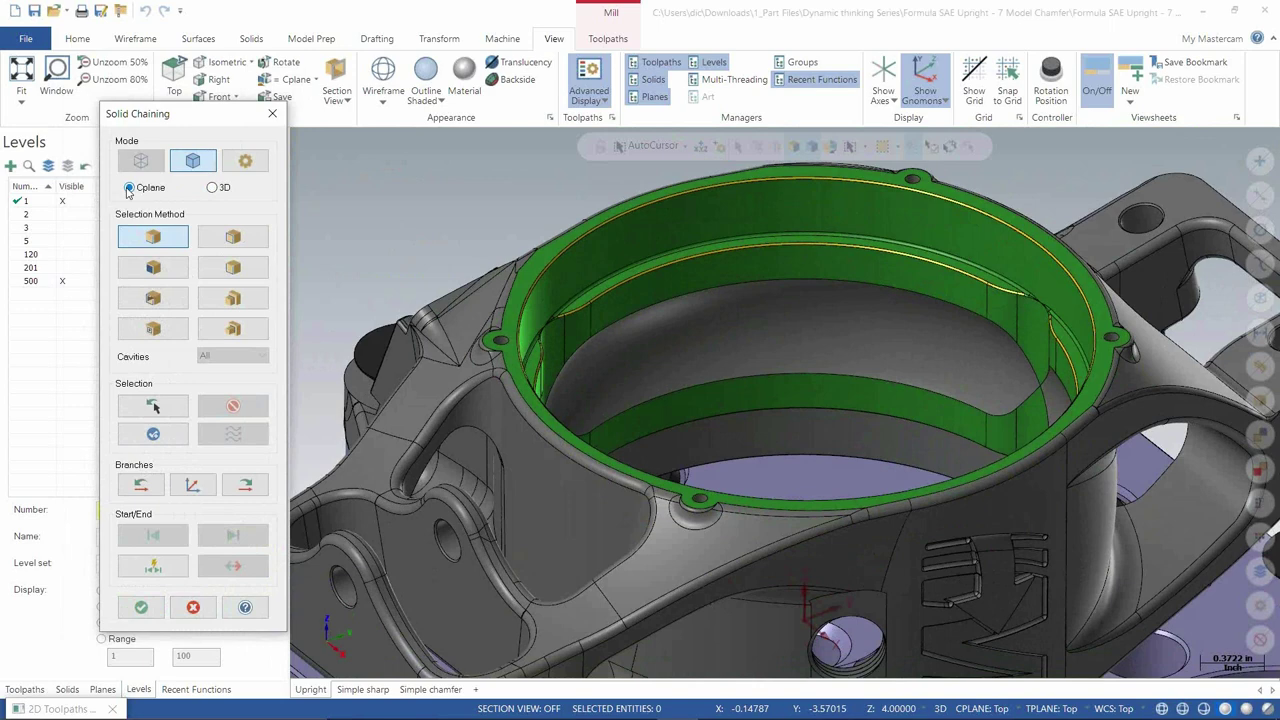
{"action": "scroll", "coordinate": [1092, 337], "scroll_direction": "up", "scroll_amount": 10}
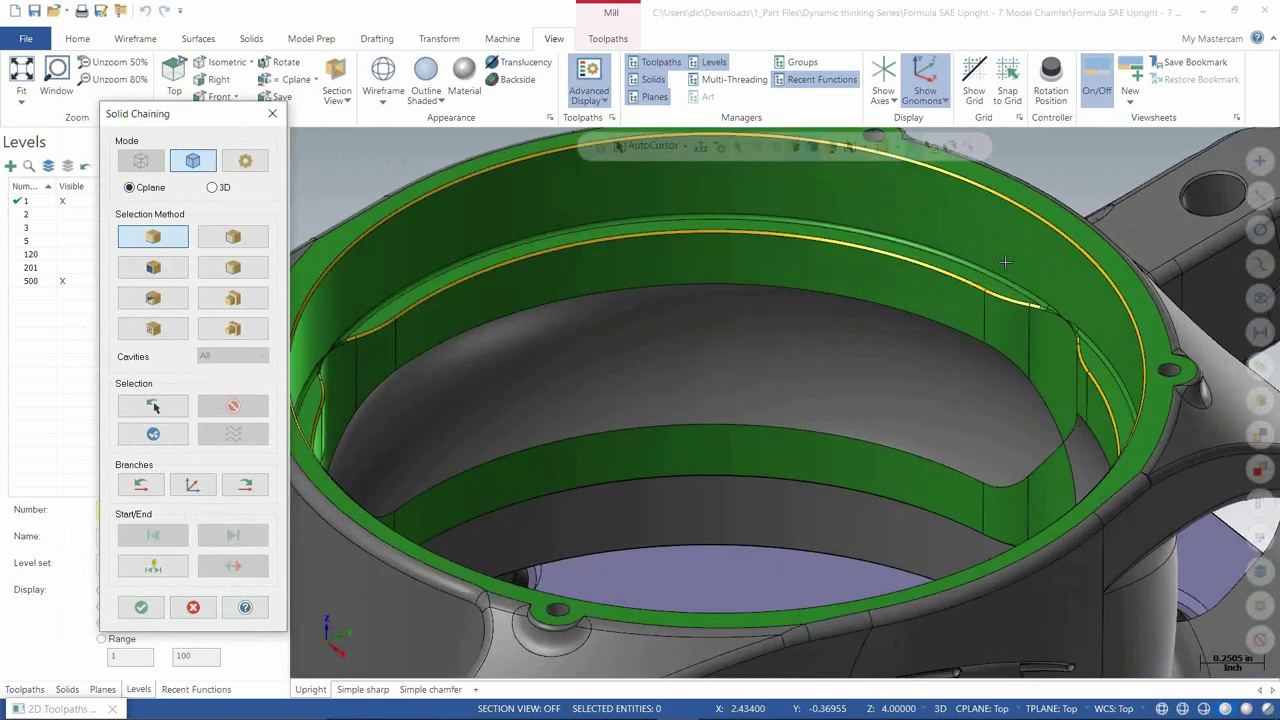
{"action": "scroll", "coordinate": [1092, 337], "scroll_direction": "up", "scroll_amount": 2}
{"action": "scroll", "coordinate": [1050, 340], "scroll_direction": "down", "scroll_amount": 3}
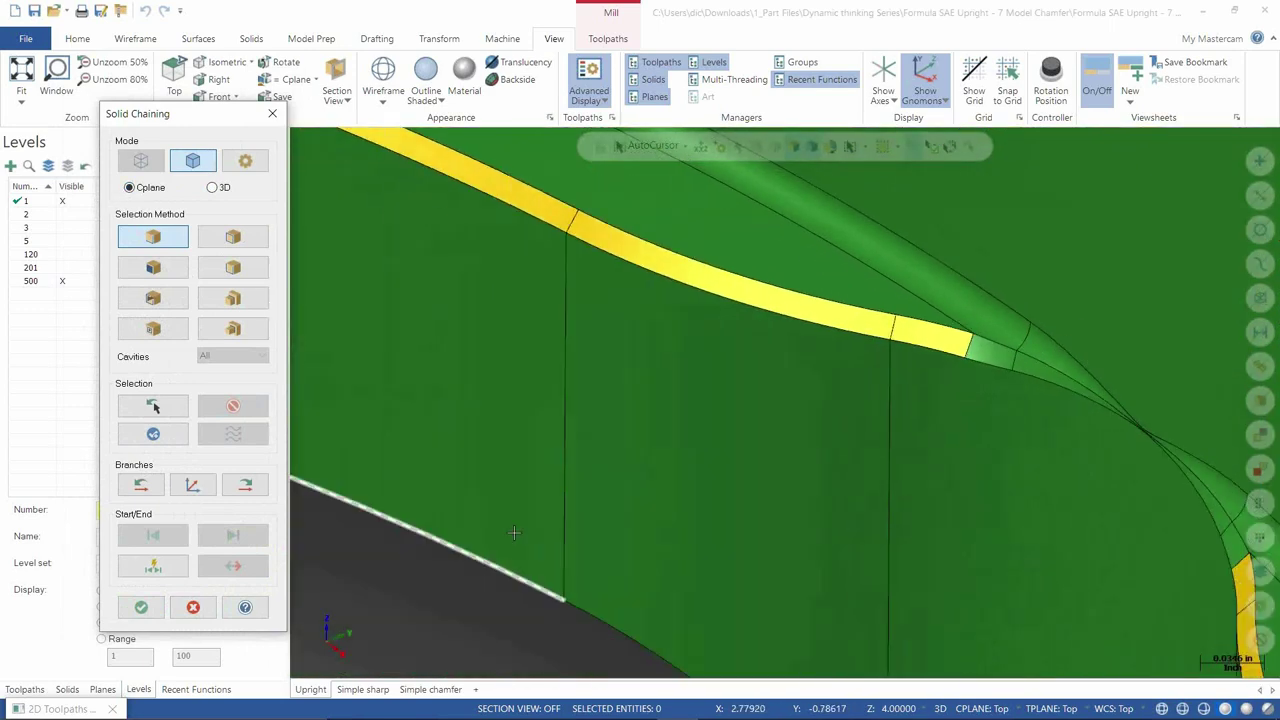
{"action": "left_click", "coordinate": [951, 362]}
{"action": "scroll", "coordinate": [1150, 405], "scroll_direction": "down", "scroll_amount": 6}
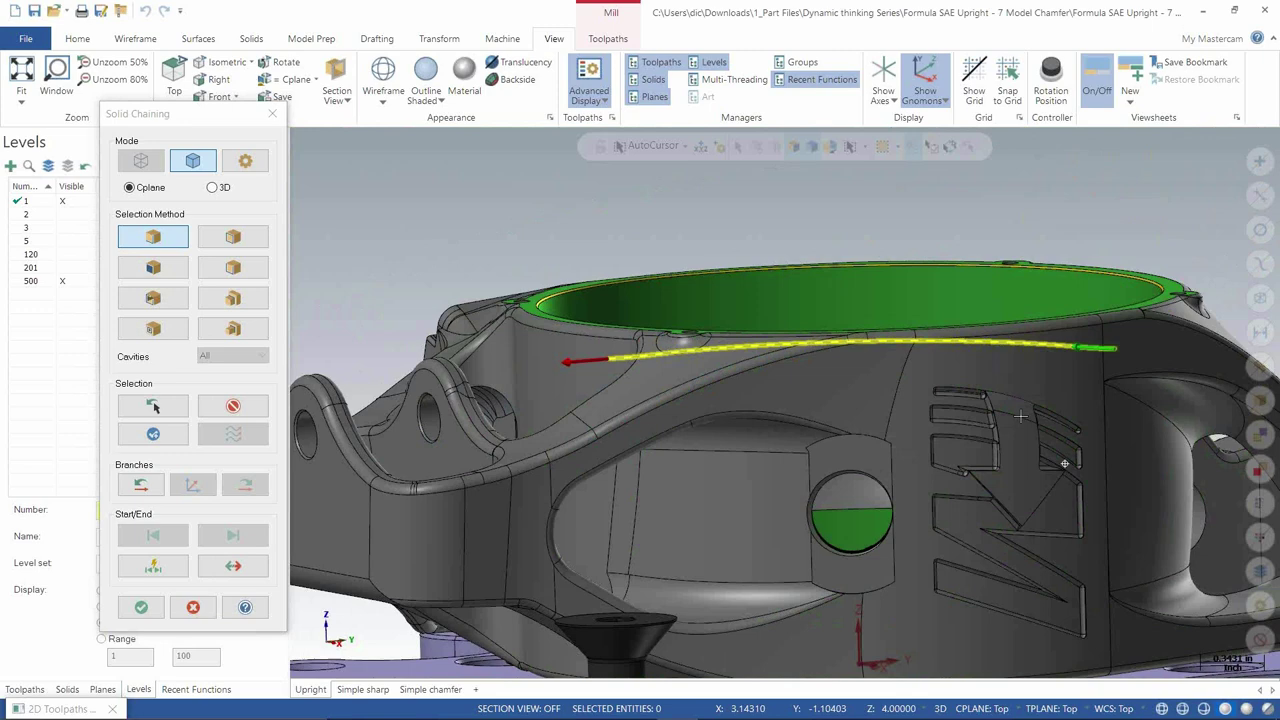
{"action": "middle_click_drag", "start_coordinate": [1020, 415], "coordinate": [800, 380]}
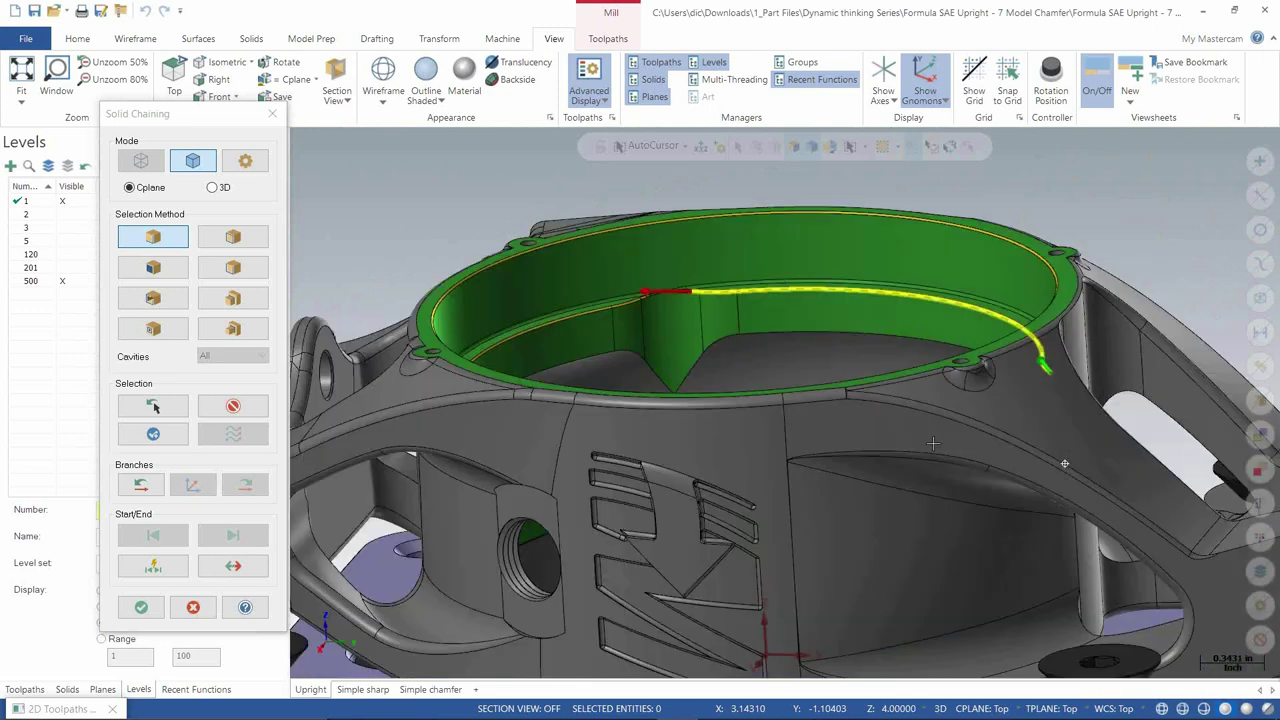
{"action": "scroll", "coordinate": [704, 345], "scroll_direction": "up", "scroll_amount": 8}
{"action": "middle_click_drag", "start_coordinate": [697, 346], "coordinate": [754, 340]}
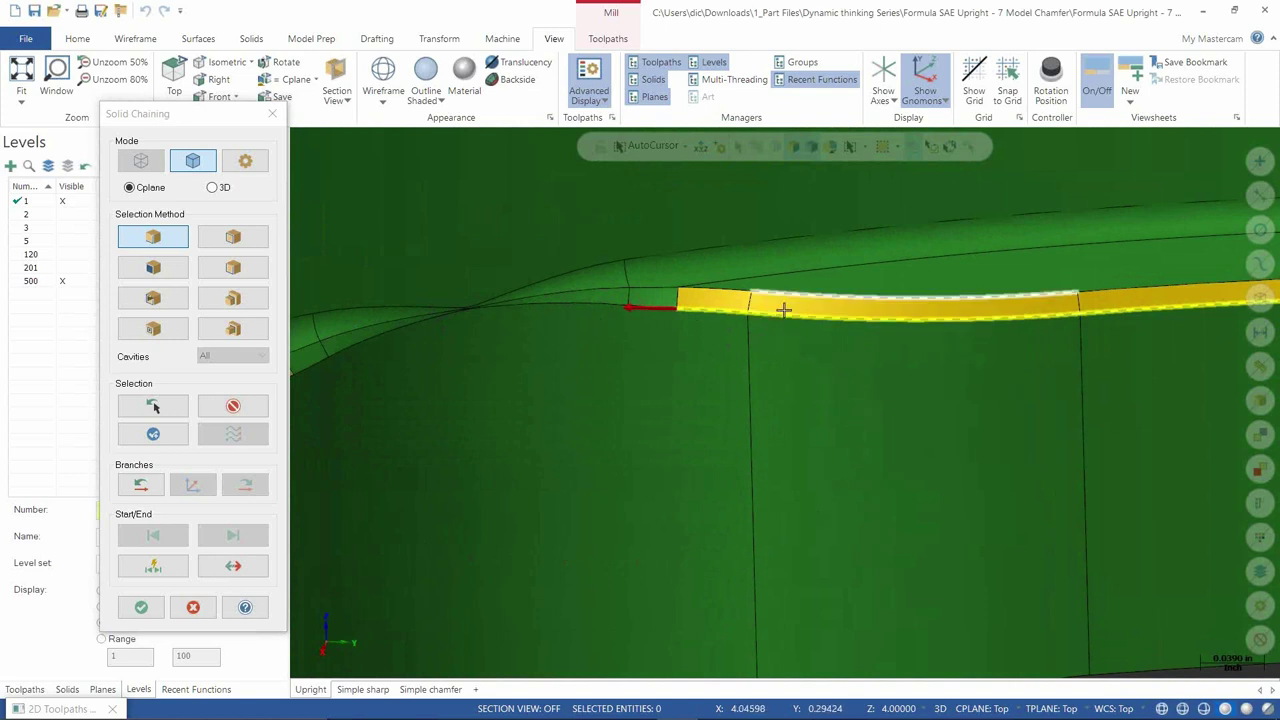
Step: Show the construction planes list and clear the chamfer edge chain
{"action": "left_click", "coordinate": [102, 689]}
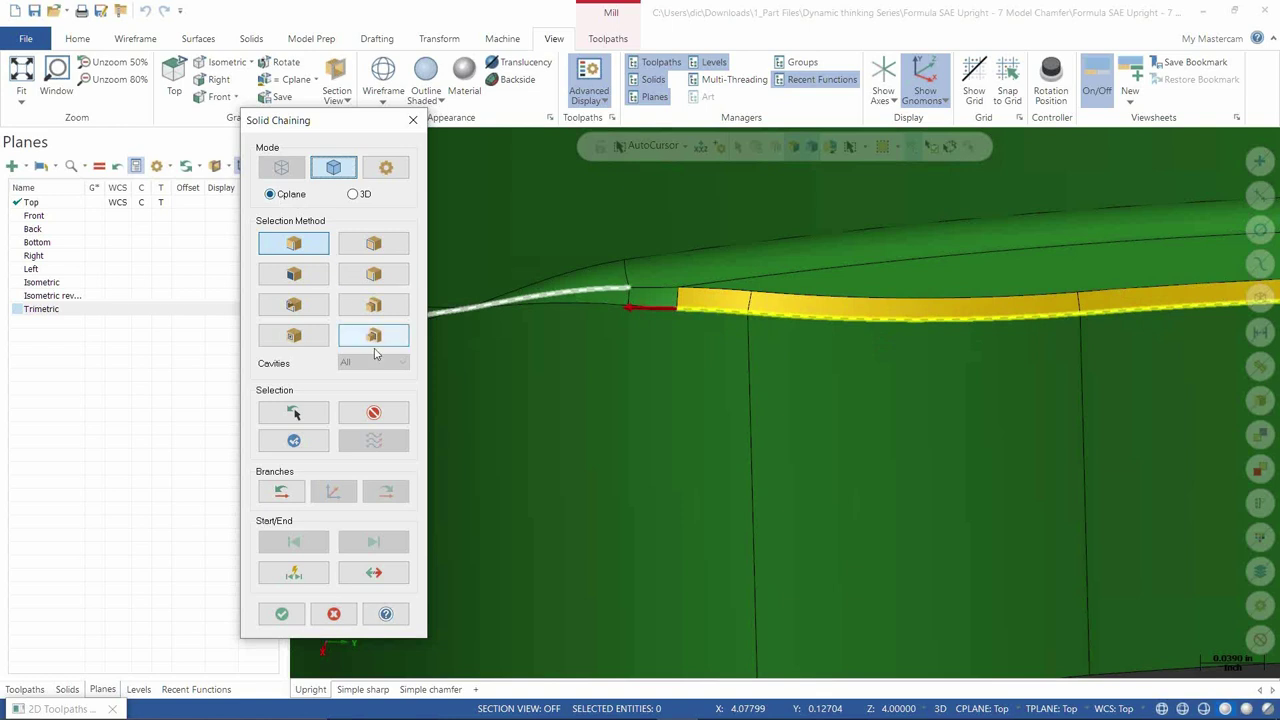
{"action": "left_click", "coordinate": [373, 413]}
{"action": "scroll", "coordinate": [555, 413], "scroll_direction": "down", "scroll_amount": 2}
{"action": "scroll", "coordinate": [555, 413], "scroll_direction": "down", "scroll_amount": 10}
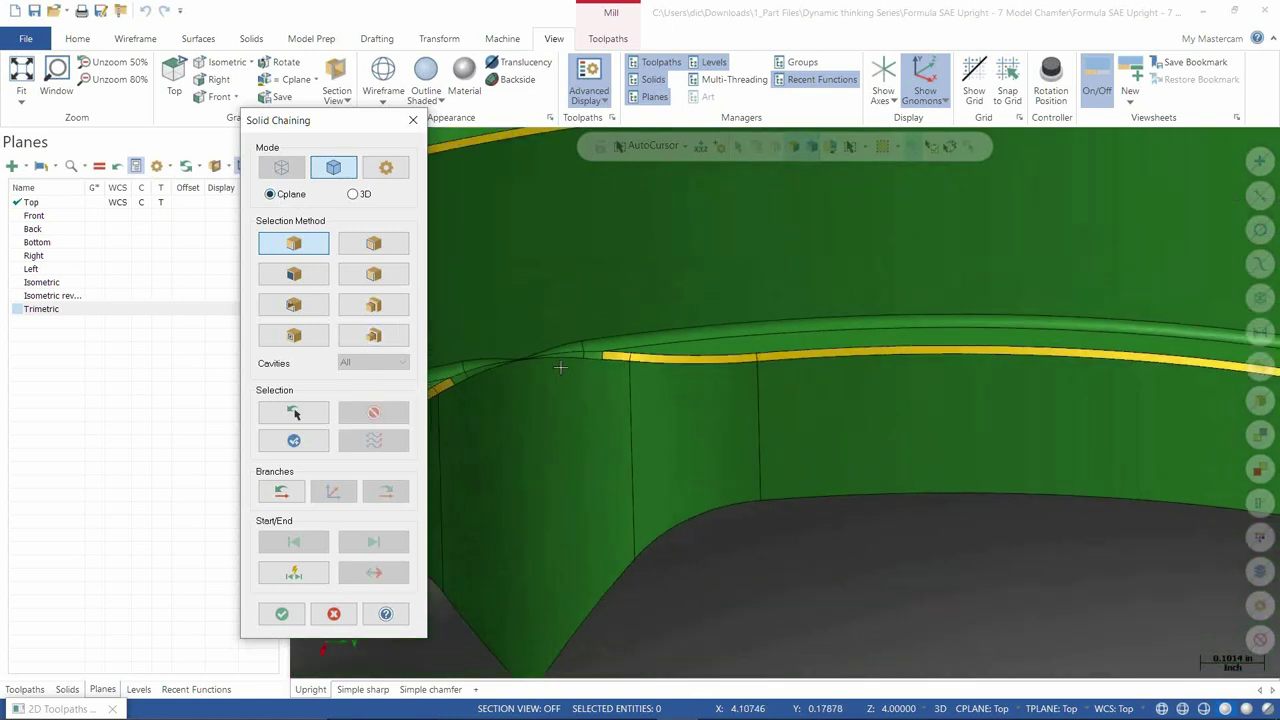
{"action": "scroll", "coordinate": [768, 356], "scroll_direction": "up", "scroll_amount": 4}
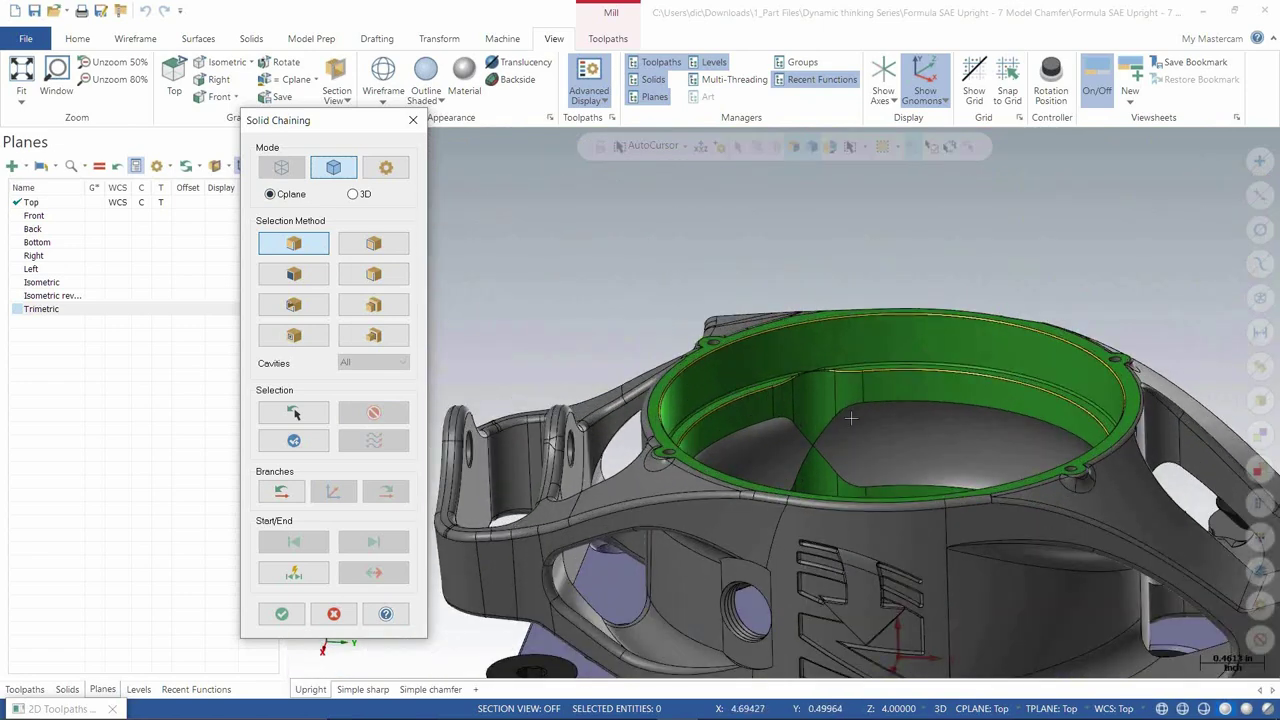
Step: Set solid chaining to 3D Loop selection and chain the loop around the inner wall face
{"action": "left_click", "coordinate": [354, 195]}
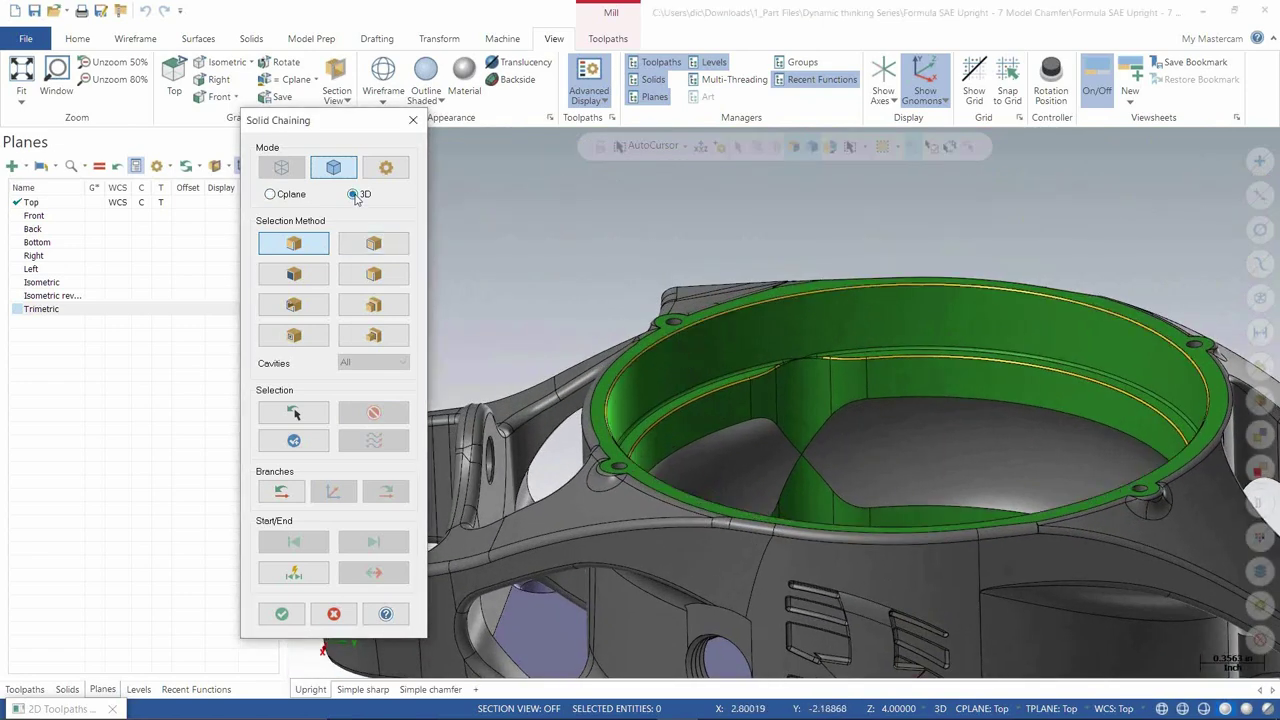
{"action": "left_click", "coordinate": [371, 245]}
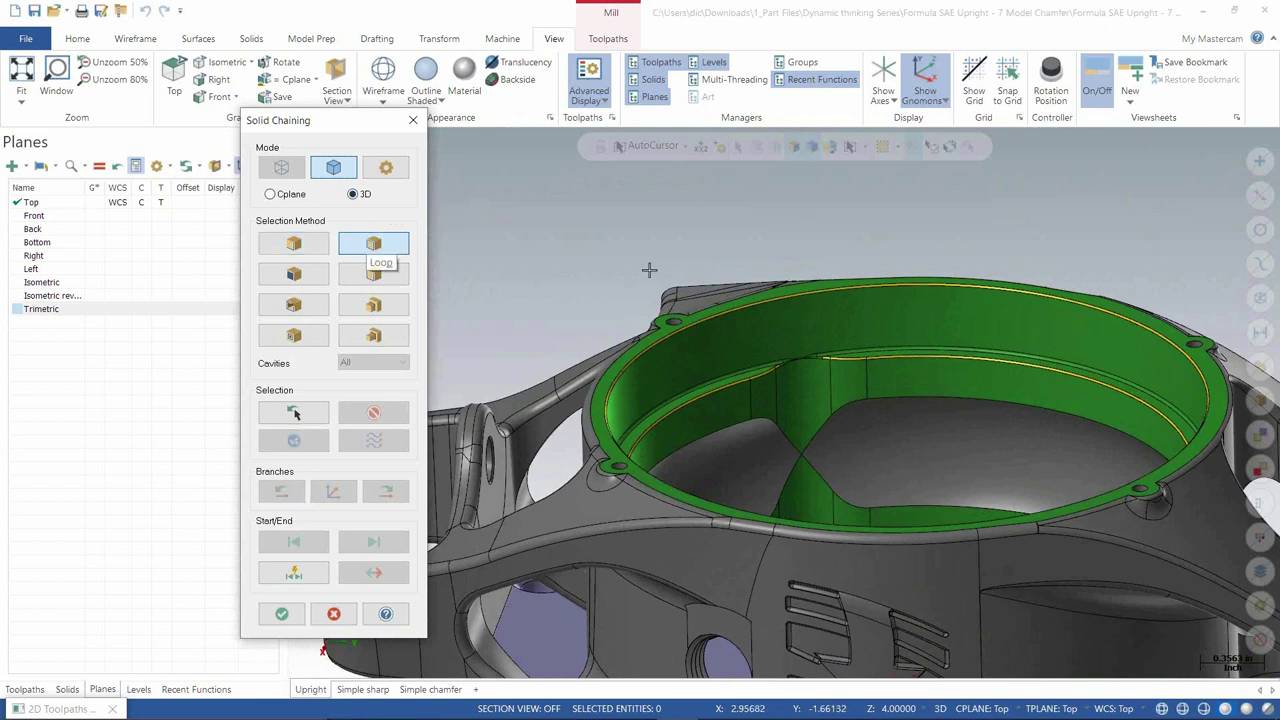
{"action": "middle_click_drag", "start_coordinate": [649, 270], "coordinate": [701, 257]}
{"action": "scroll", "coordinate": [701, 257], "scroll_direction": "up", "scroll_amount": 4}
{"action": "scroll", "coordinate": [846, 313], "scroll_direction": "up", "scroll_amount": 1}
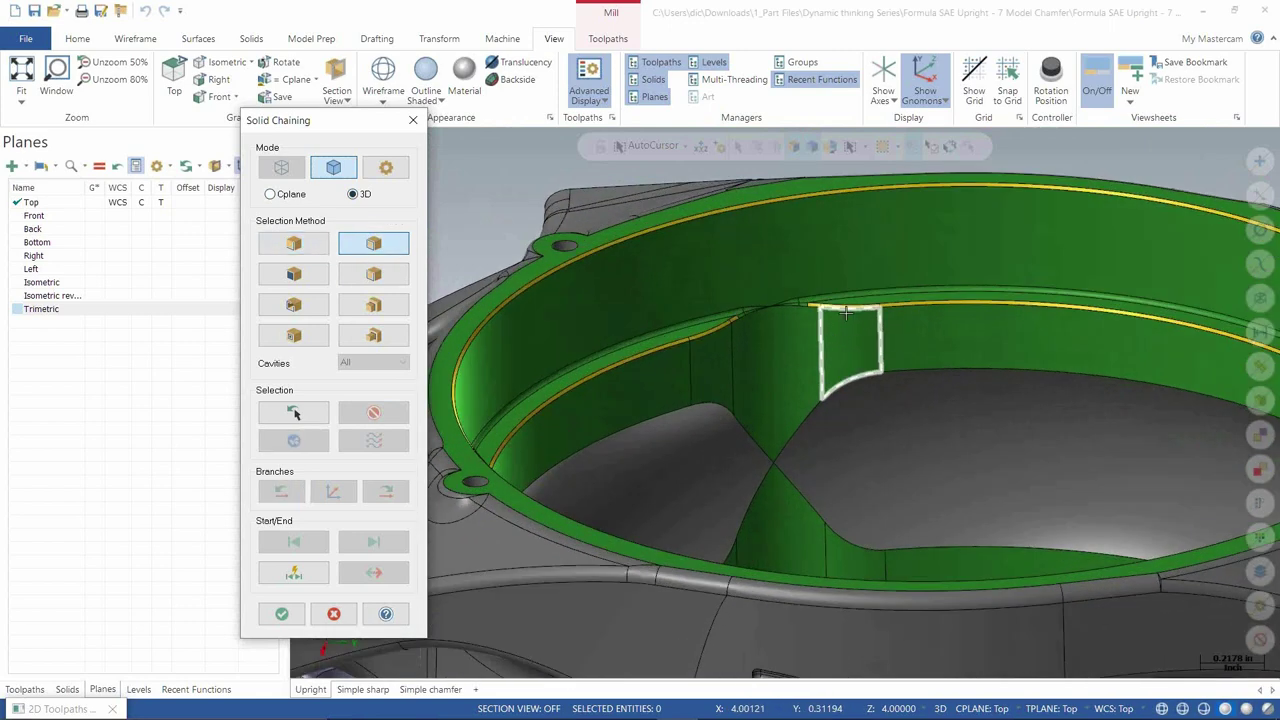
{"action": "scroll", "coordinate": [846, 313], "scroll_direction": "up", "scroll_amount": 2}
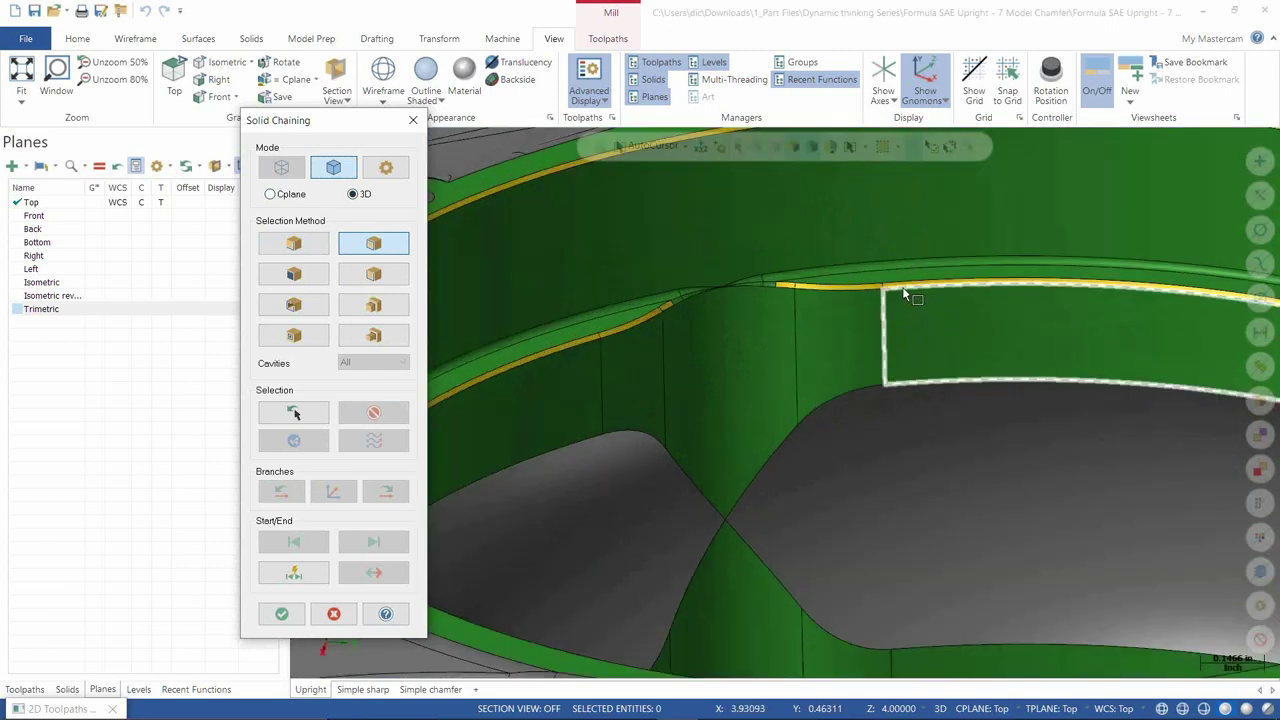
{"action": "scroll", "coordinate": [902, 288], "scroll_direction": "down", "scroll_amount": 2}
{"action": "scroll", "coordinate": [906, 425], "scroll_direction": "down", "scroll_amount": 2}
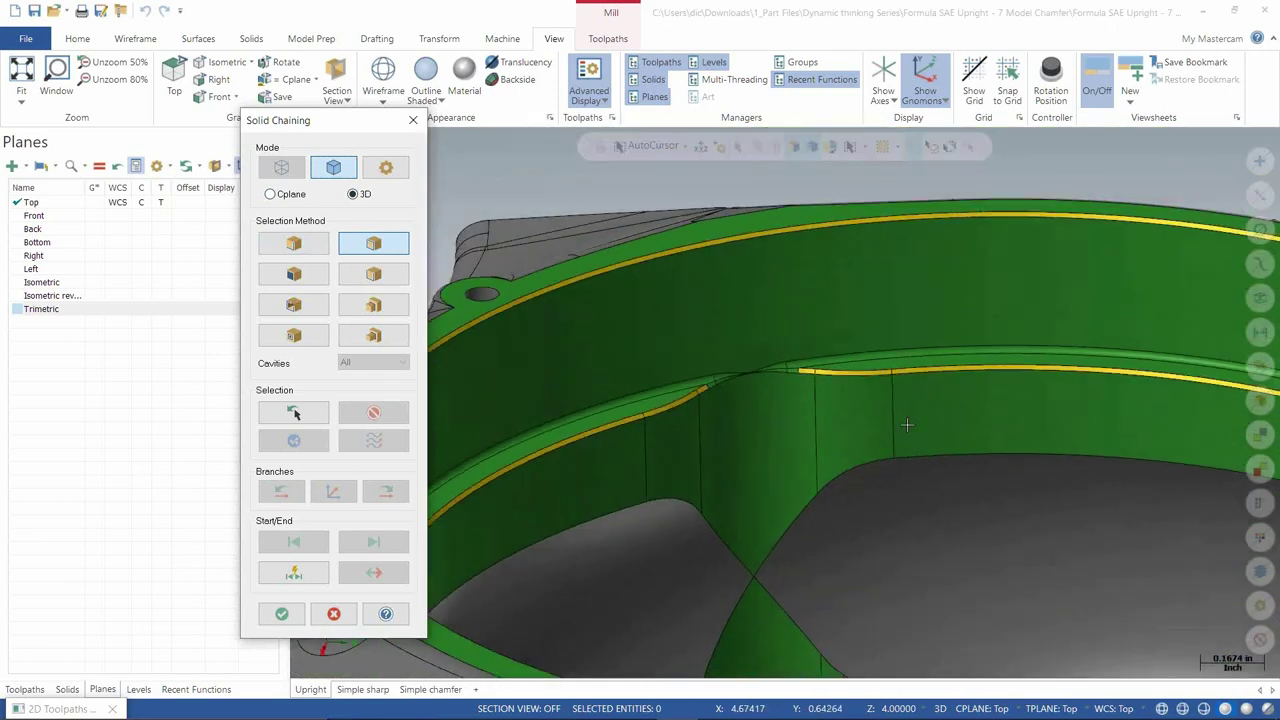
{"action": "scroll", "coordinate": [906, 425], "scroll_direction": "down", "scroll_amount": 1}
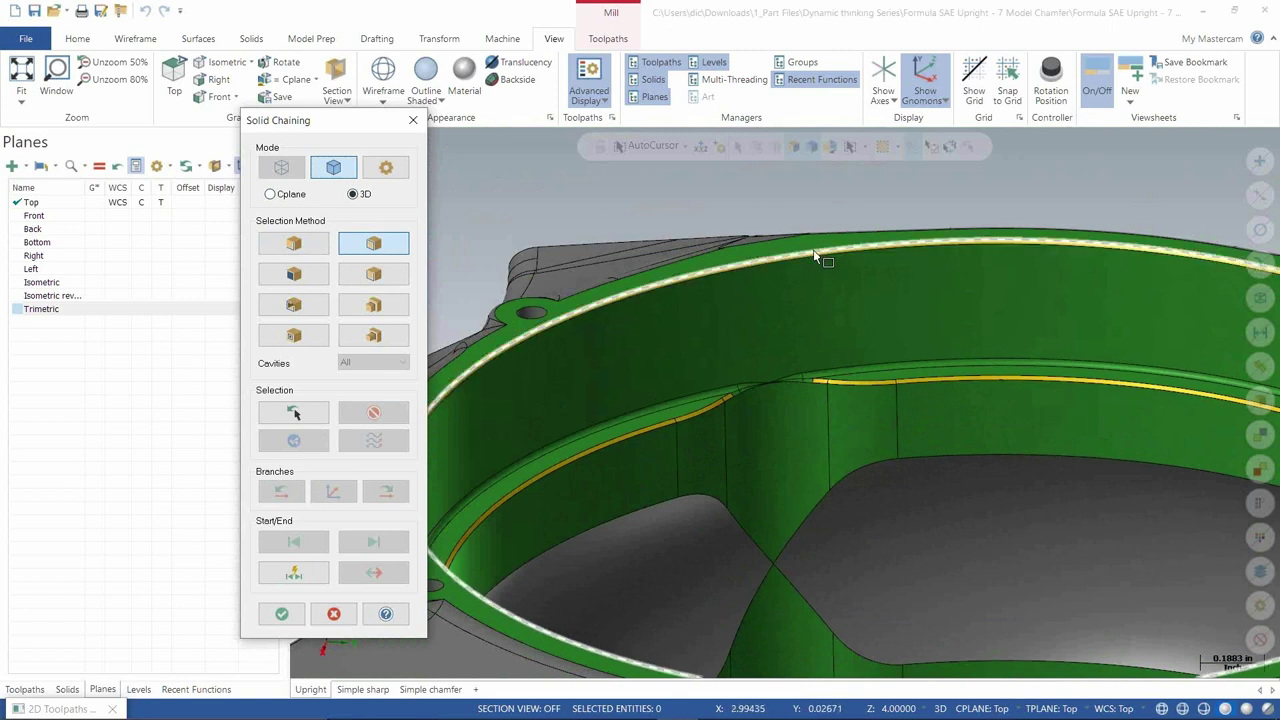
{"action": "scroll", "coordinate": [838, 432], "scroll_direction": "up", "scroll_amount": 3}
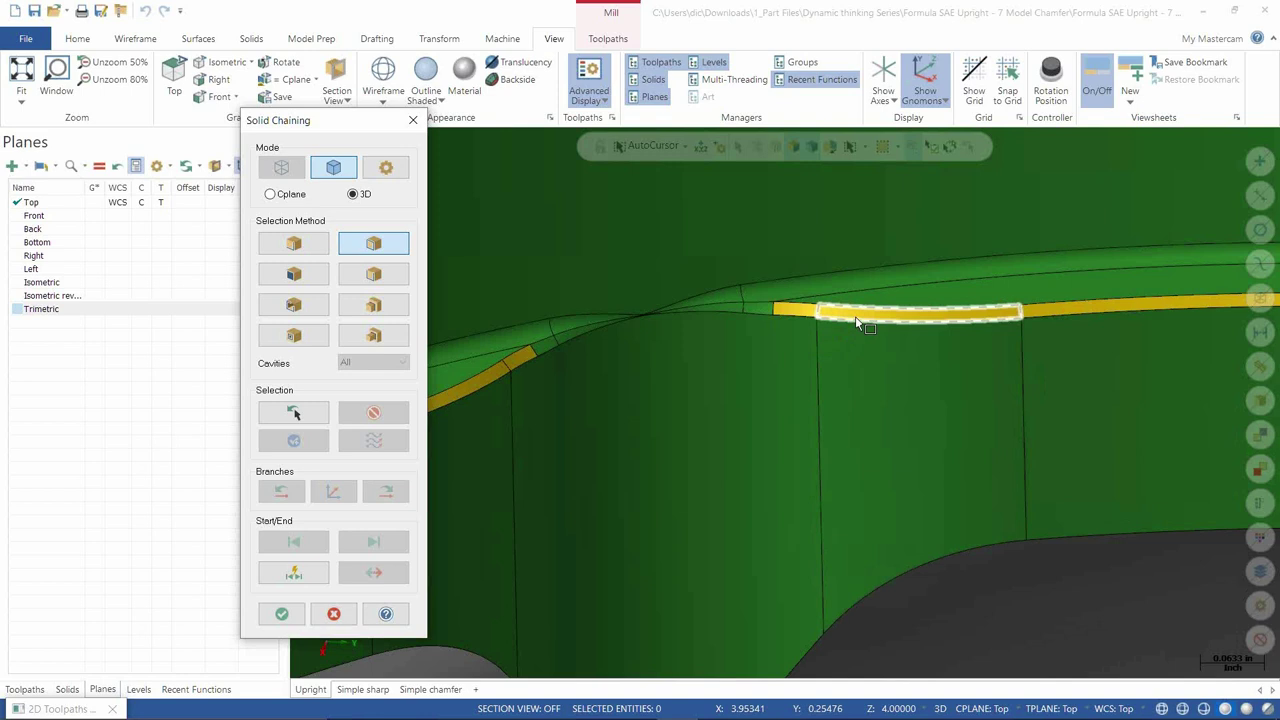
{"action": "left_click", "coordinate": [927, 324]}
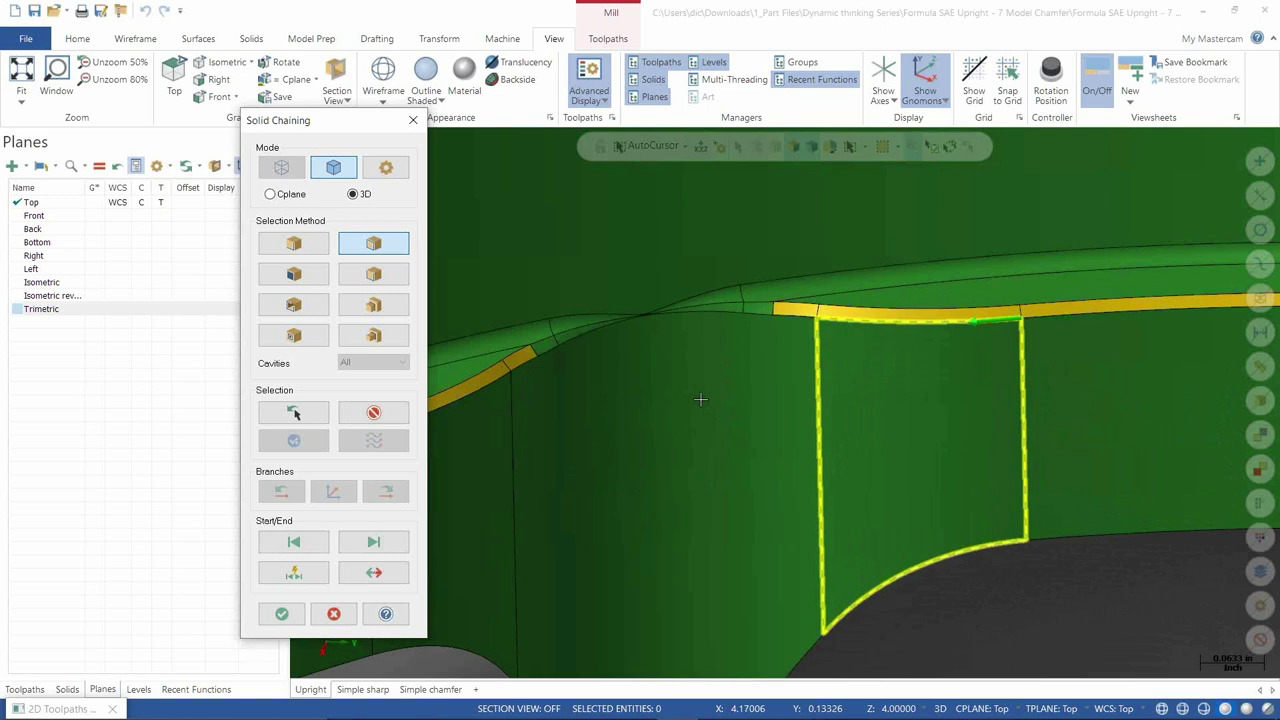
Step: Deselect the inner wall-face loop and clear all chained geometry
{"action": "left_click", "coordinate": [874, 327]}
{"action": "left_click", "coordinate": [373, 412]}
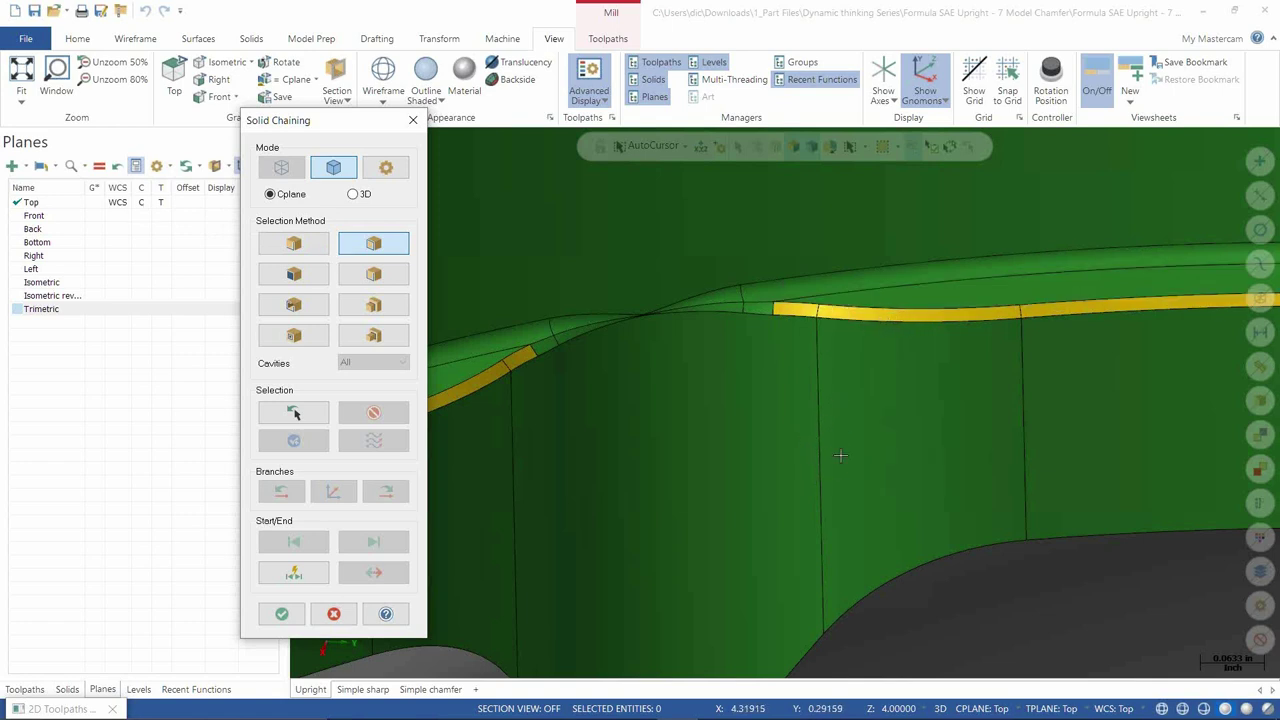
Step: Leave solid chaining in 3D mode with single-edge selection after toggling Cplane
{"action": "scroll", "coordinate": [820, 462], "scroll_direction": "down", "scroll_amount": 5}
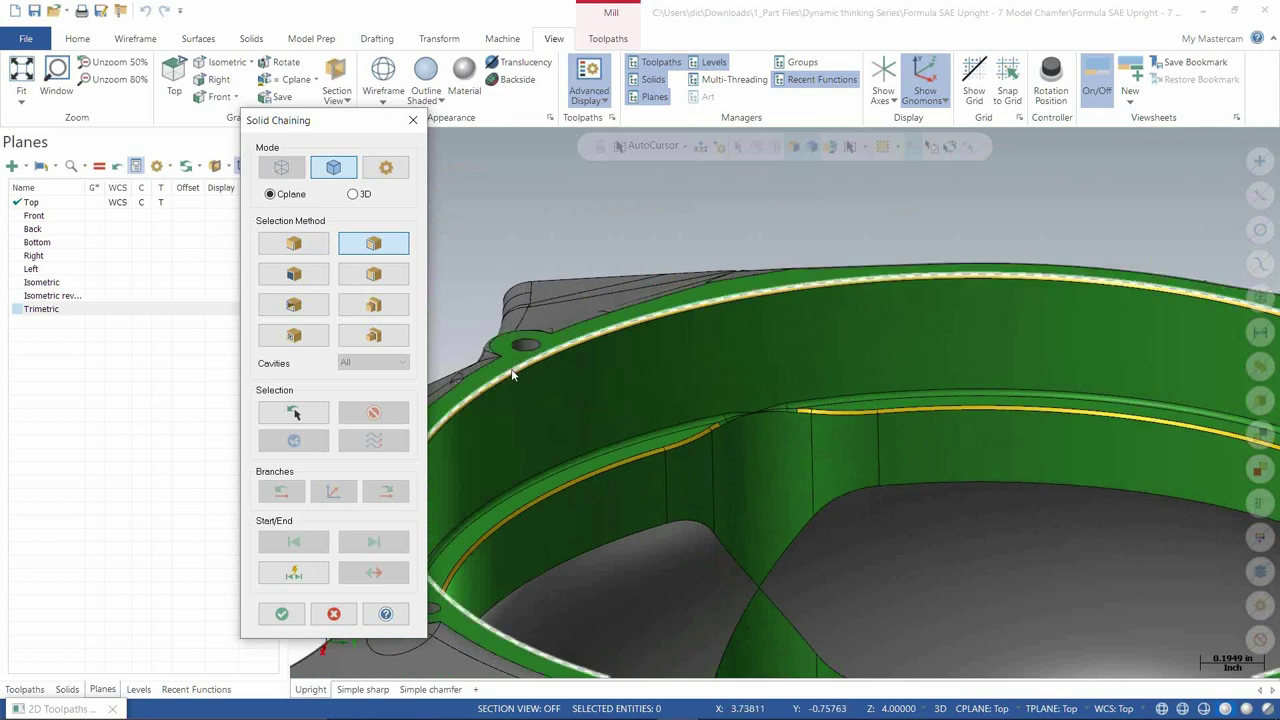
{"action": "scroll", "coordinate": [758, 428], "scroll_direction": "down", "scroll_amount": 4}
{"action": "scroll", "coordinate": [758, 428], "scroll_direction": "up", "scroll_amount": 3}
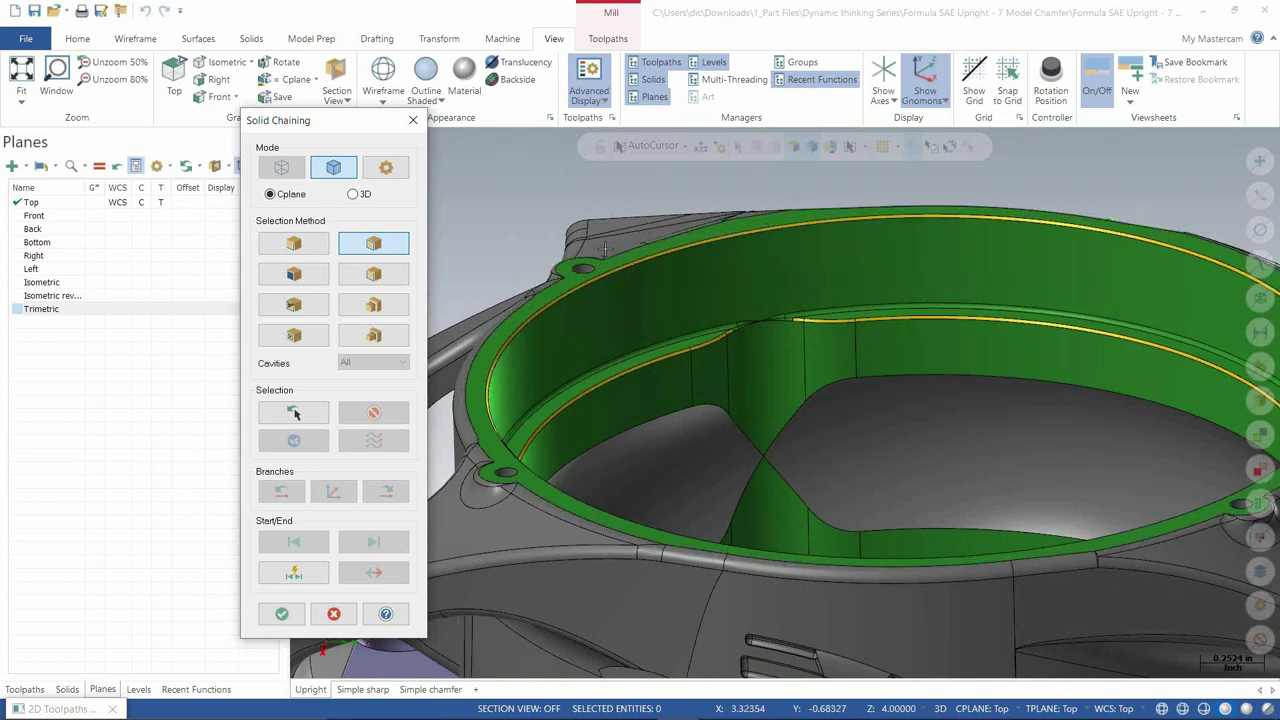
{"action": "left_click", "coordinate": [357, 195]}
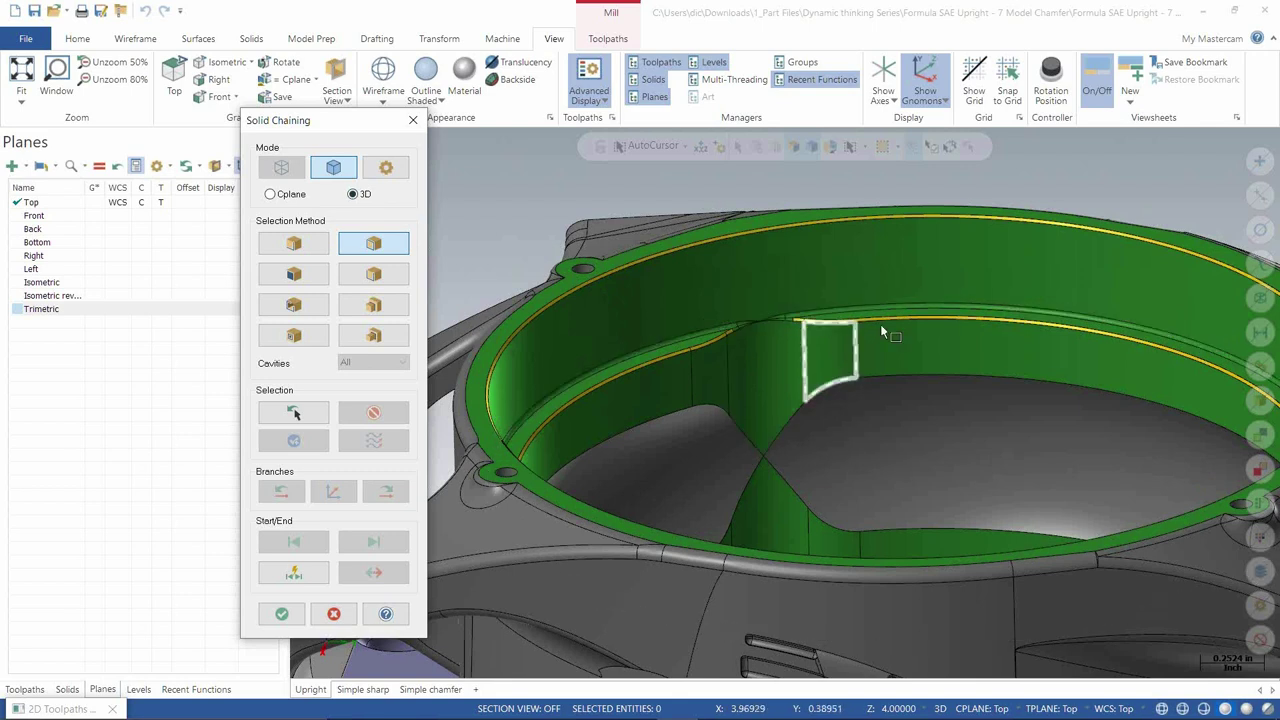
{"action": "left_click", "coordinate": [290, 196]}
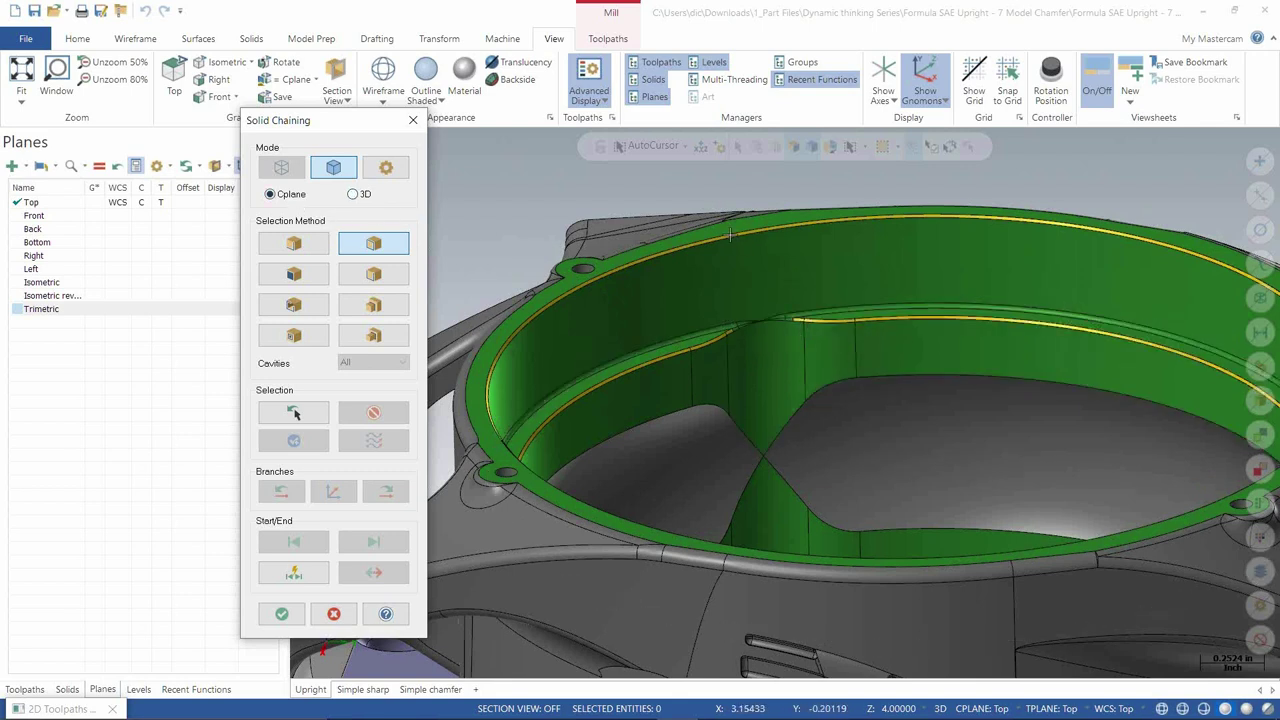
{"action": "scroll", "coordinate": [730, 238], "scroll_direction": "down", "scroll_amount": 3}
{"action": "middle_click_drag", "start_coordinate": [730, 238], "coordinate": [830, 310]}
{"action": "left_click", "coordinate": [356, 195]}
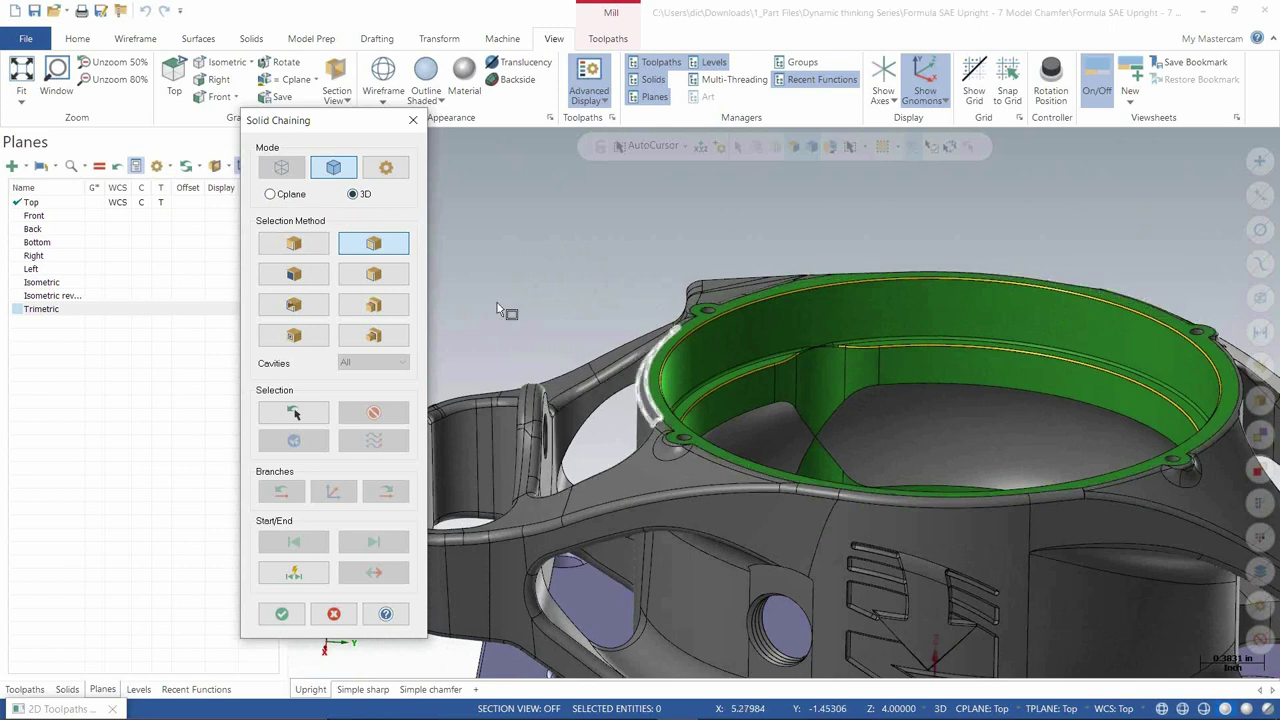
{"action": "left_click", "coordinate": [293, 244]}
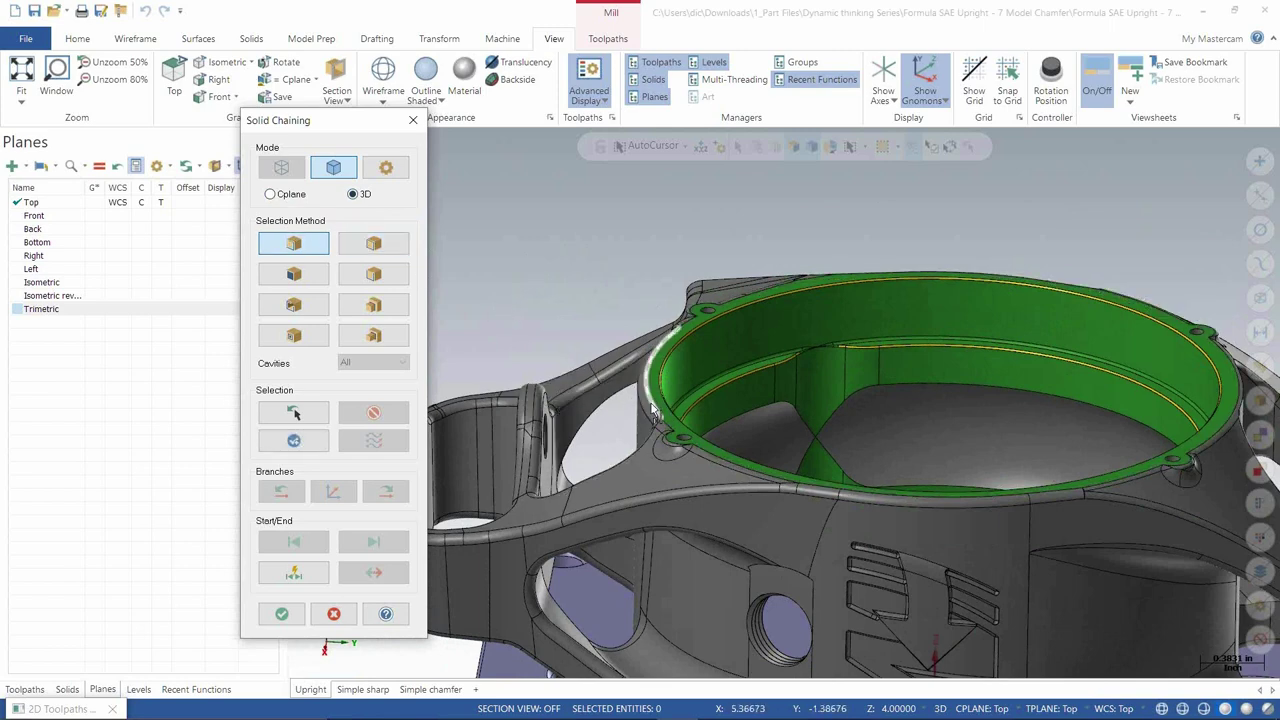
Step: Chain the rim edge at the bracket corner, trim its vertical segment, then remove it
{"action": "middle_click_drag", "start_coordinate": [677, 317], "coordinate": [926, 342]}
{"action": "scroll", "coordinate": [926, 342], "scroll_direction": "up", "scroll_amount": 3}
{"action": "left_click", "coordinate": [905, 310]}
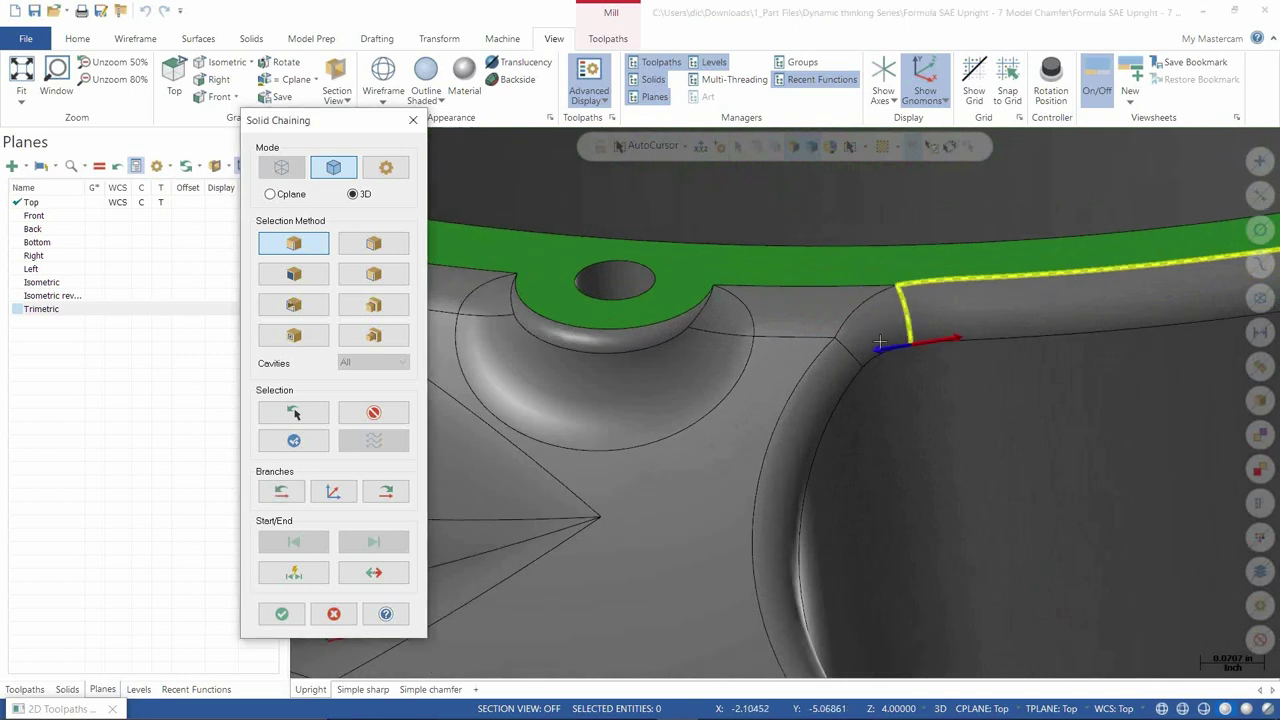
{"action": "left_click", "coordinate": [284, 491]}
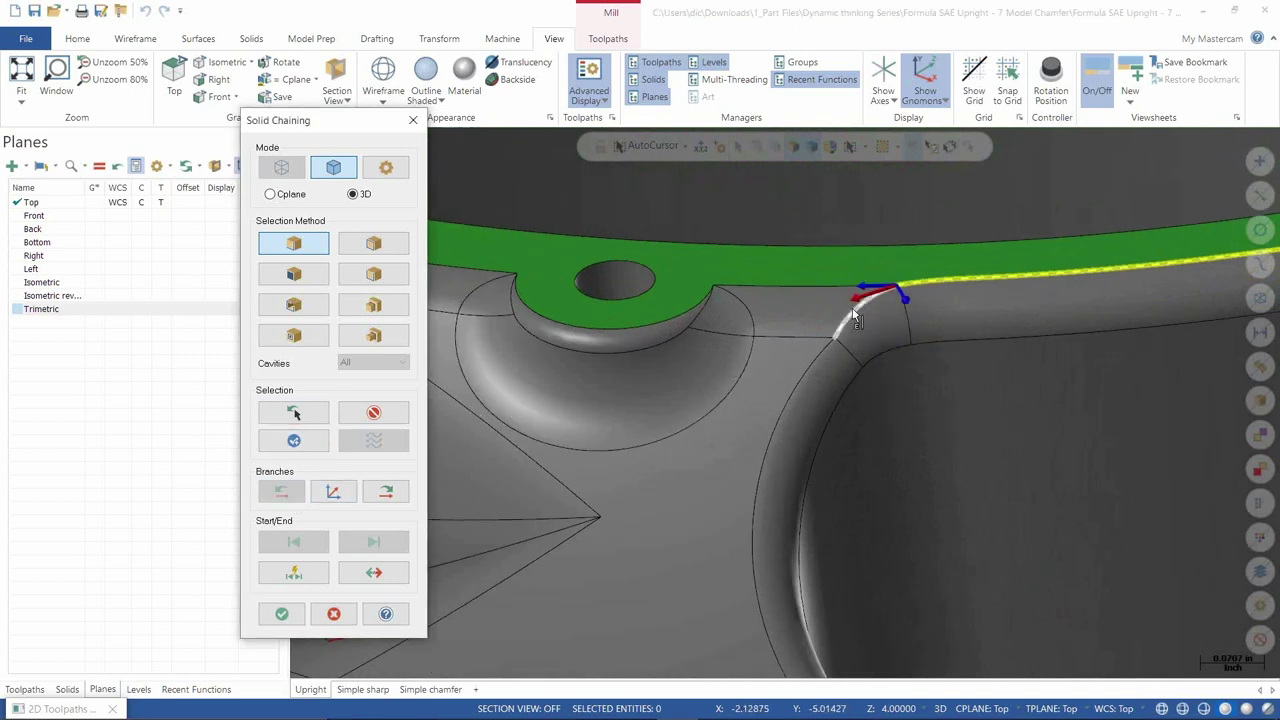
{"action": "left_click", "coordinate": [888, 302]}
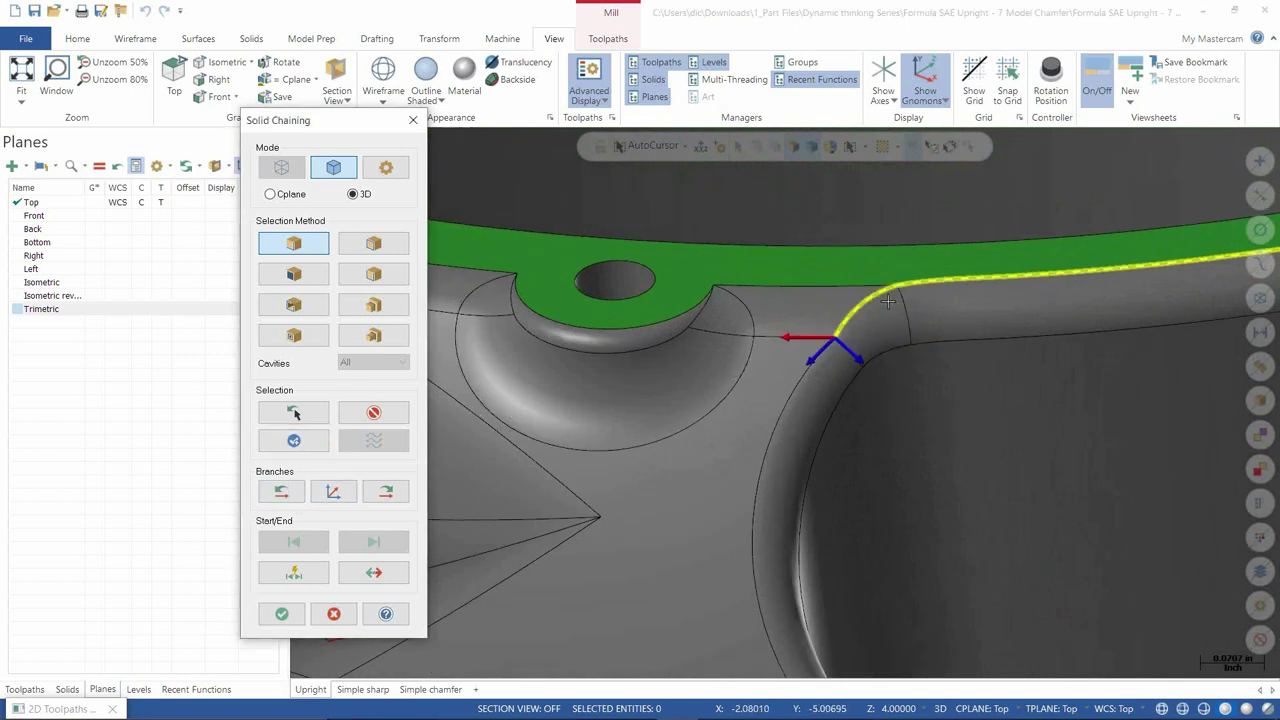
{"action": "left_click", "coordinate": [282, 494]}
{"action": "middle_click_drag", "start_coordinate": [831, 418], "coordinate": [755, 421]}
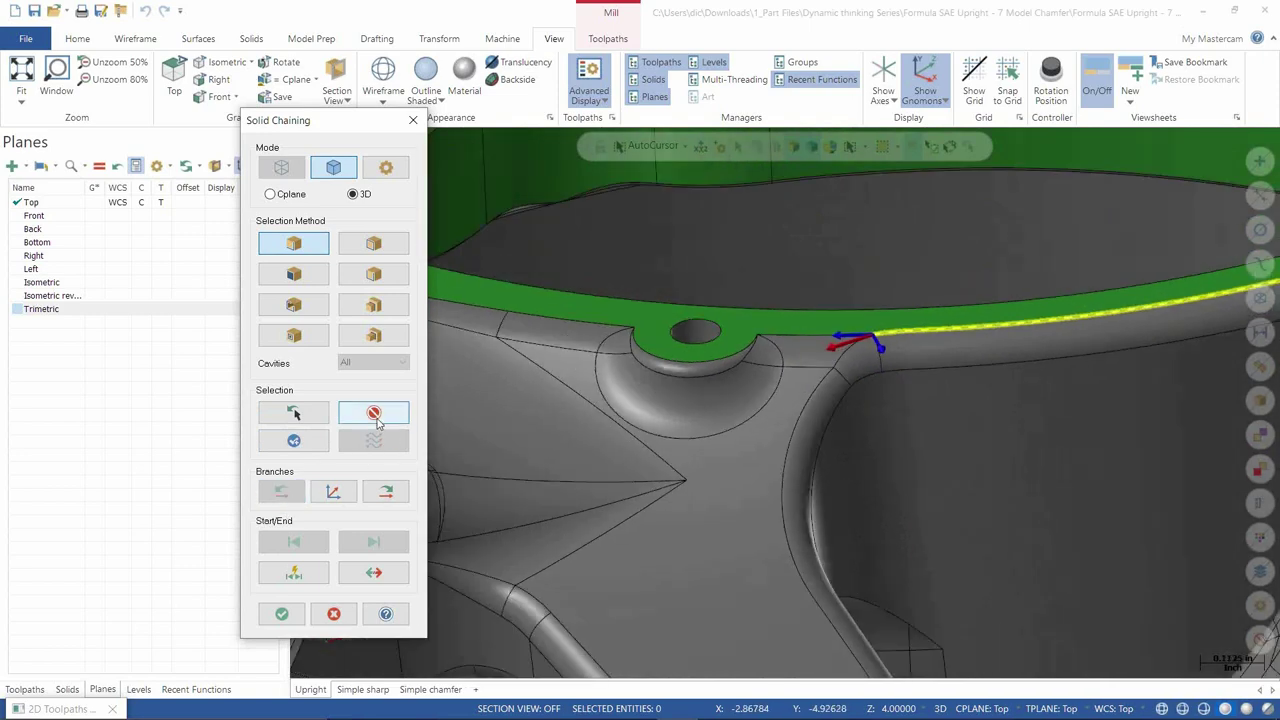
{"action": "left_click", "coordinate": [373, 413]}
Step: Rechain the rim edge beside the bracket, then clear that chain
{"action": "middle_click_drag", "start_coordinate": [820, 360], "coordinate": [1060, 298]}
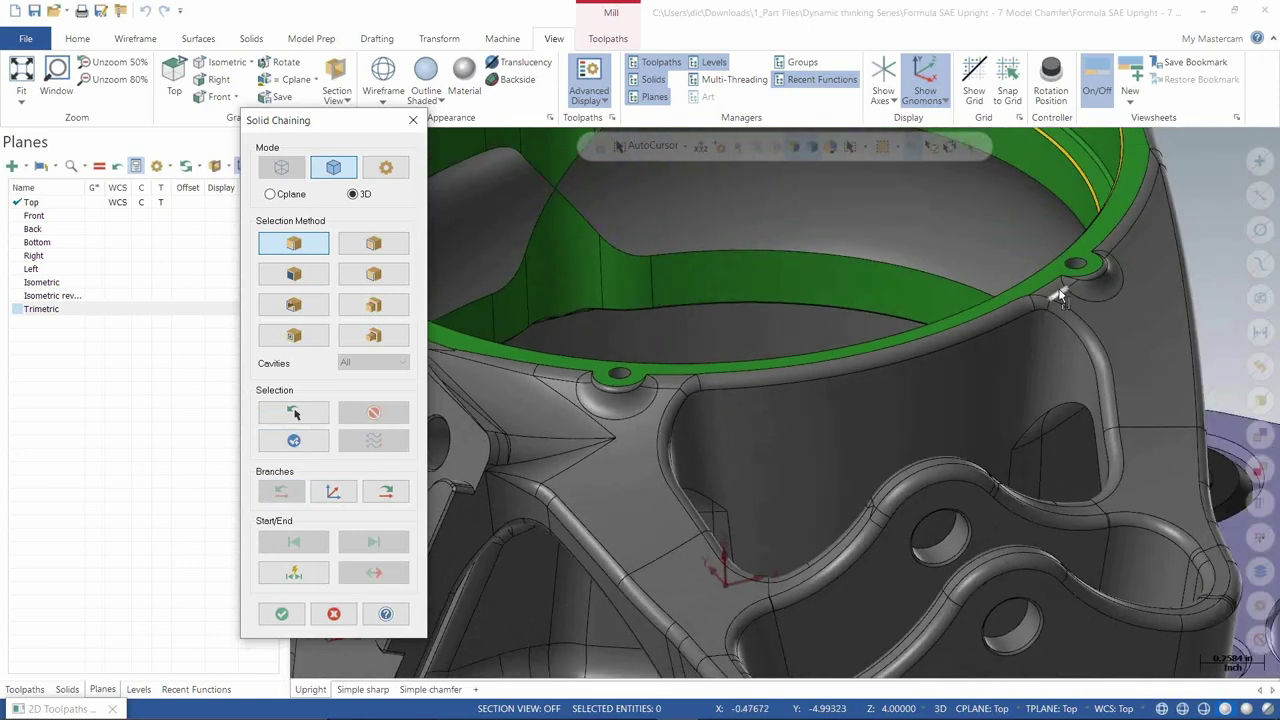
{"action": "left_click", "coordinate": [1002, 304]}
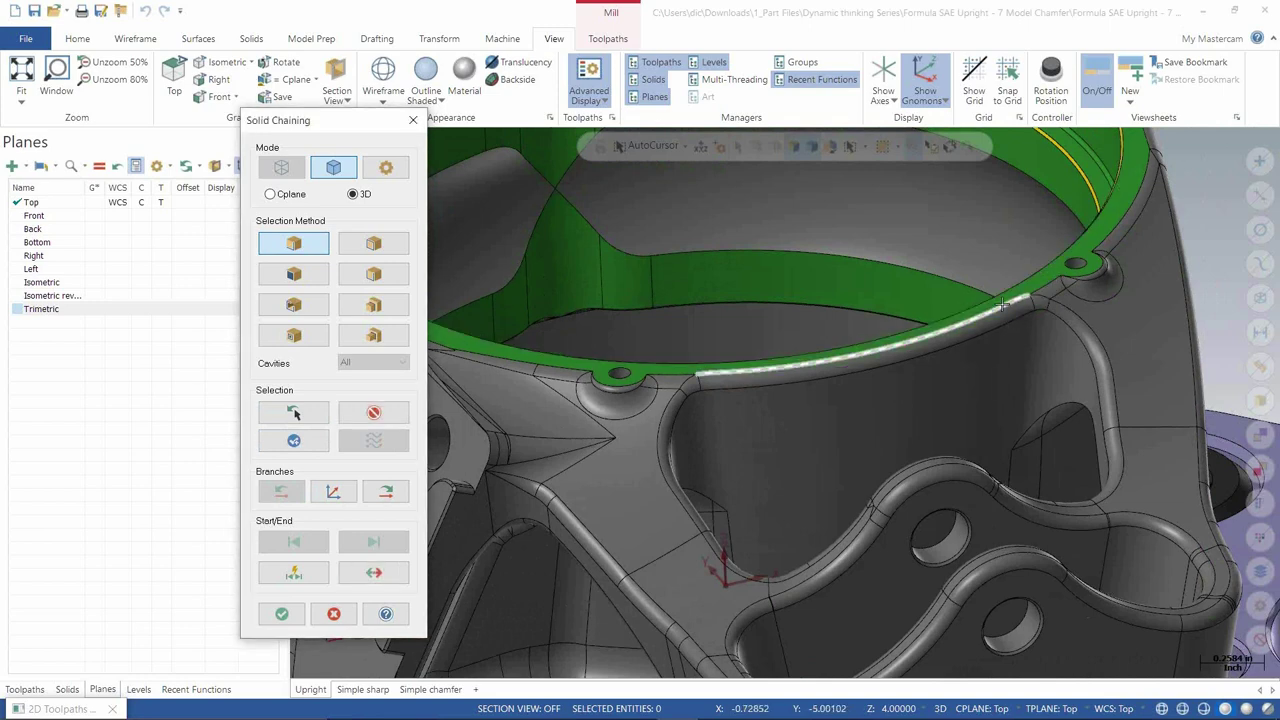
{"action": "scroll", "coordinate": [681, 427], "scroll_direction": "up", "scroll_amount": 3}
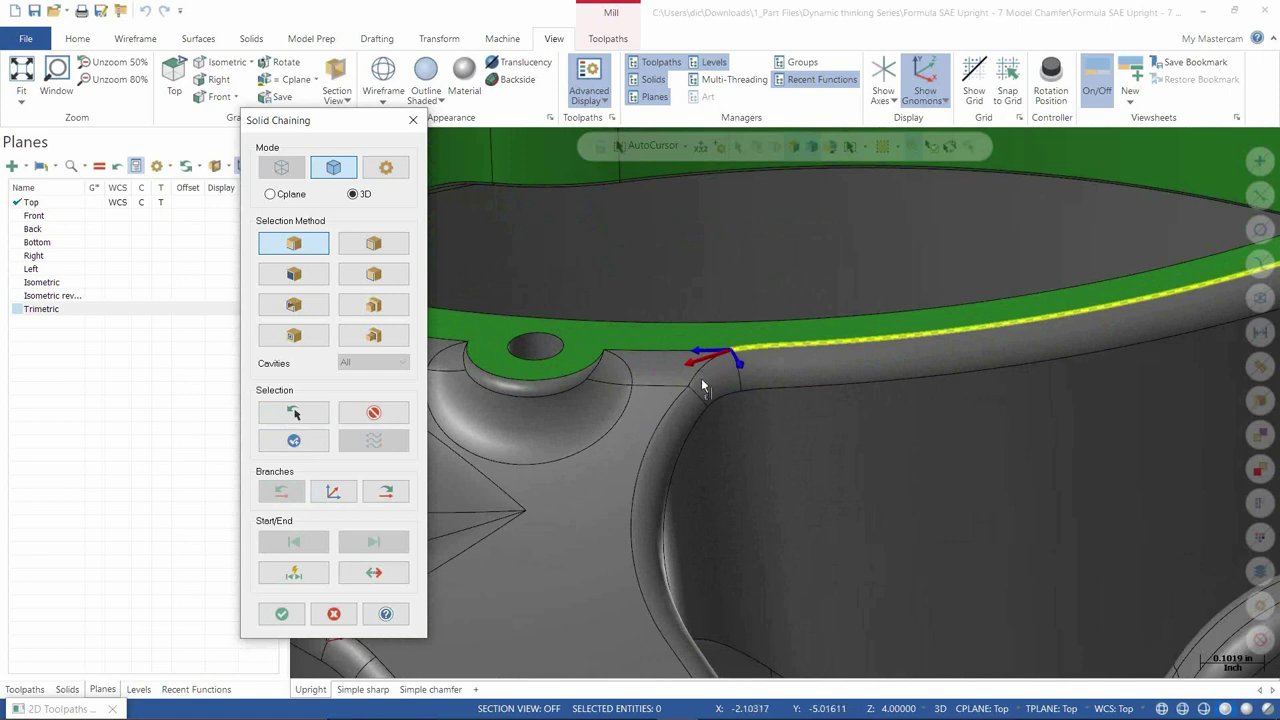
{"action": "scroll", "coordinate": [814, 400], "scroll_direction": "down", "scroll_amount": 4}
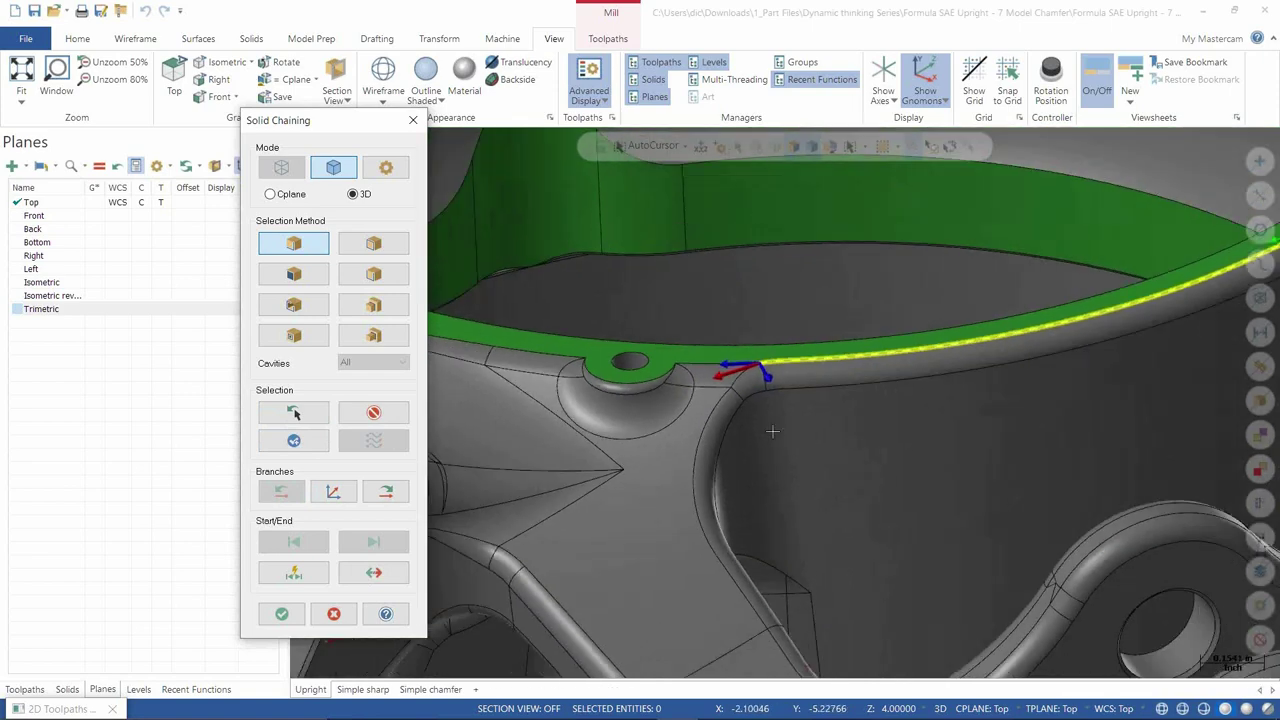
{"action": "left_click", "coordinate": [375, 413]}
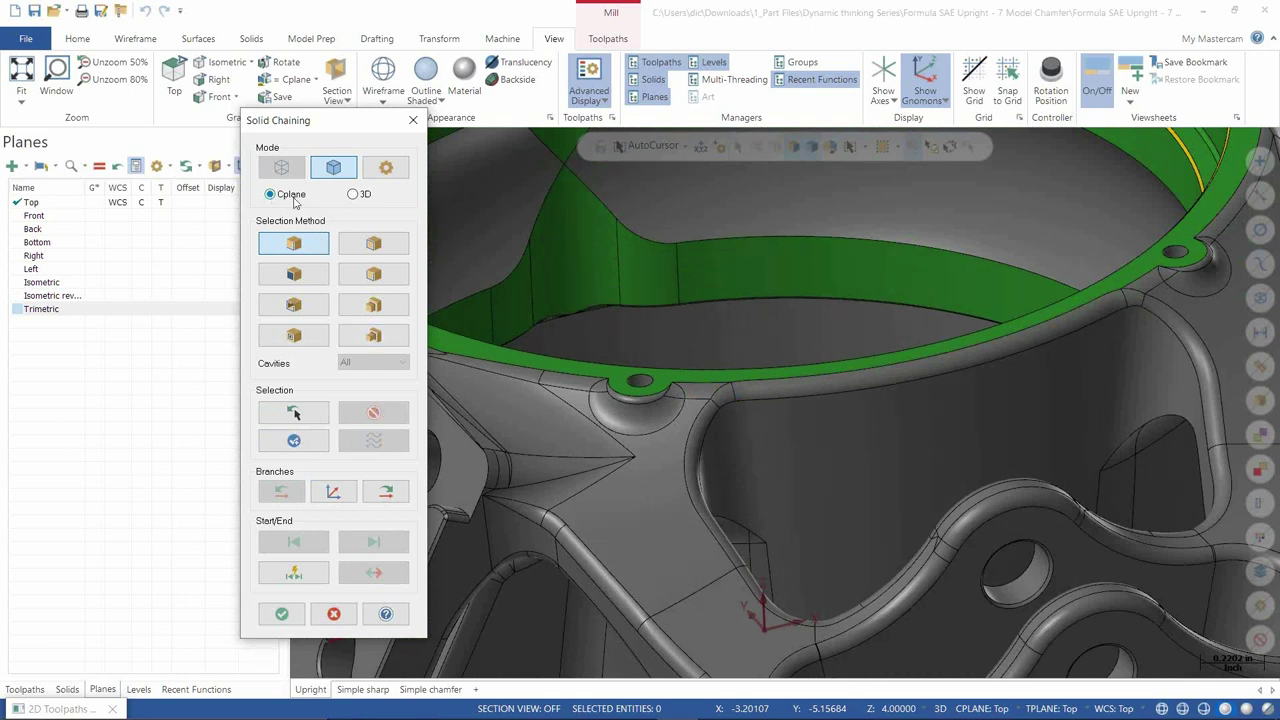
Step: Chain the green ring's top rim edge in Cplane mode and check the chain start
{"action": "left_click", "coordinate": [1076, 312]}
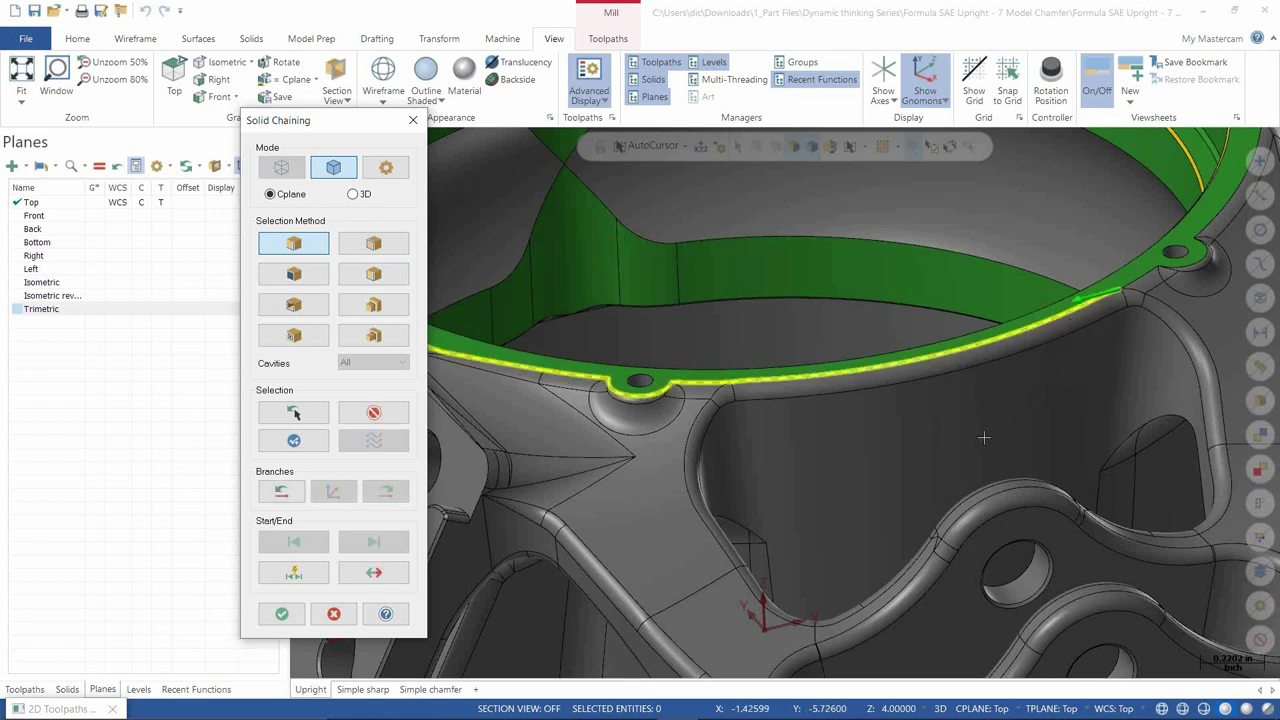
{"action": "scroll", "coordinate": [984, 437], "scroll_direction": "down", "scroll_amount": 3}
{"action": "scroll", "coordinate": [712, 397], "scroll_direction": "up", "scroll_amount": 4}
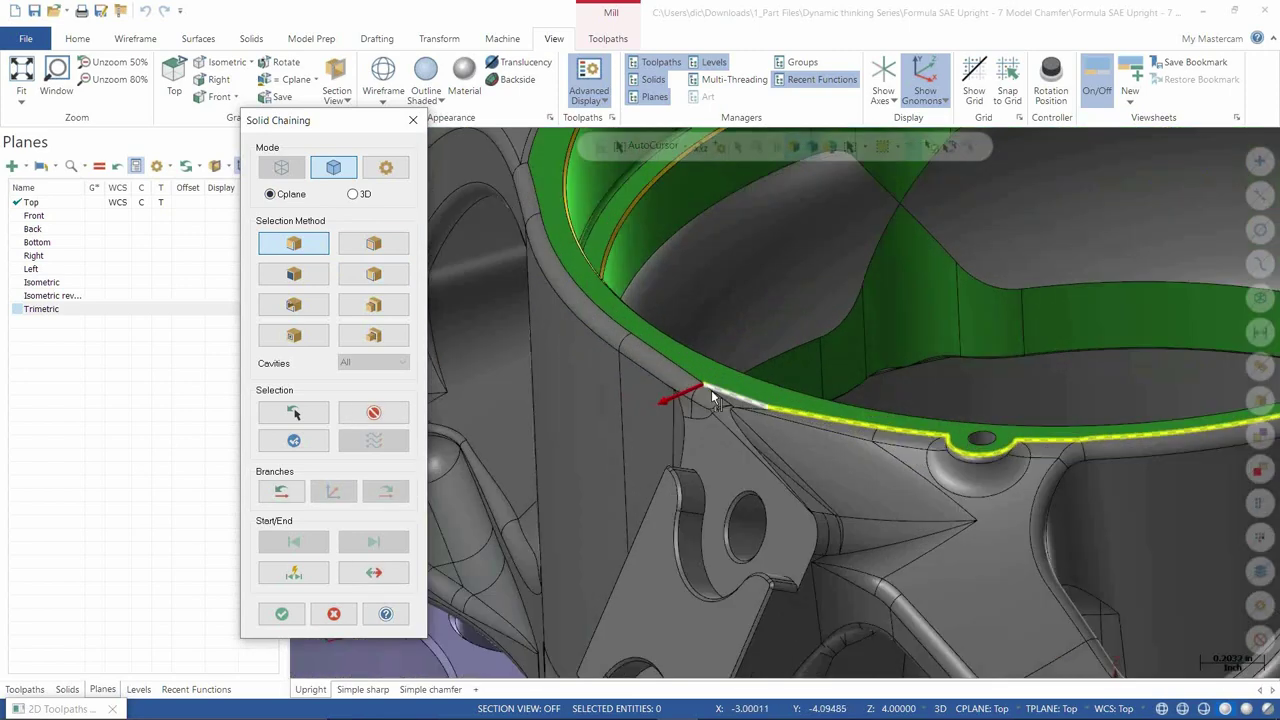
{"action": "scroll", "coordinate": [712, 397], "scroll_direction": "up", "scroll_amount": 5}
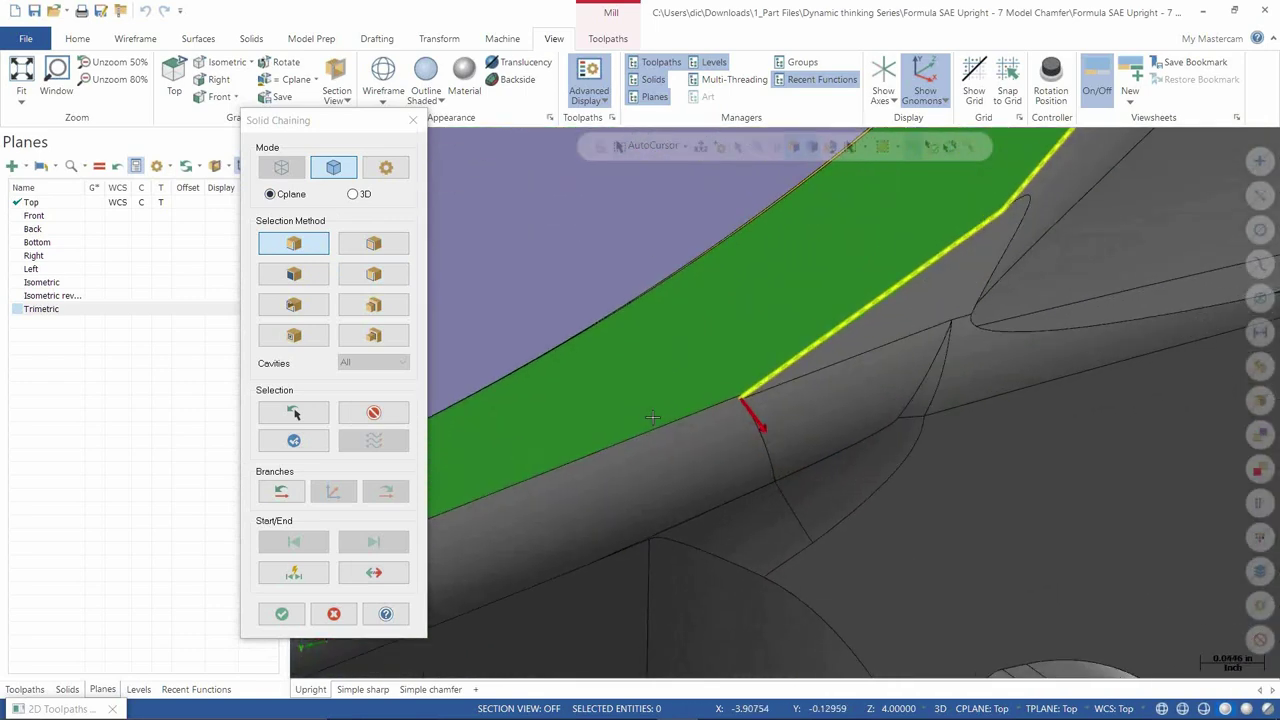
{"action": "scroll", "coordinate": [755, 385], "scroll_direction": "up", "scroll_amount": 5}
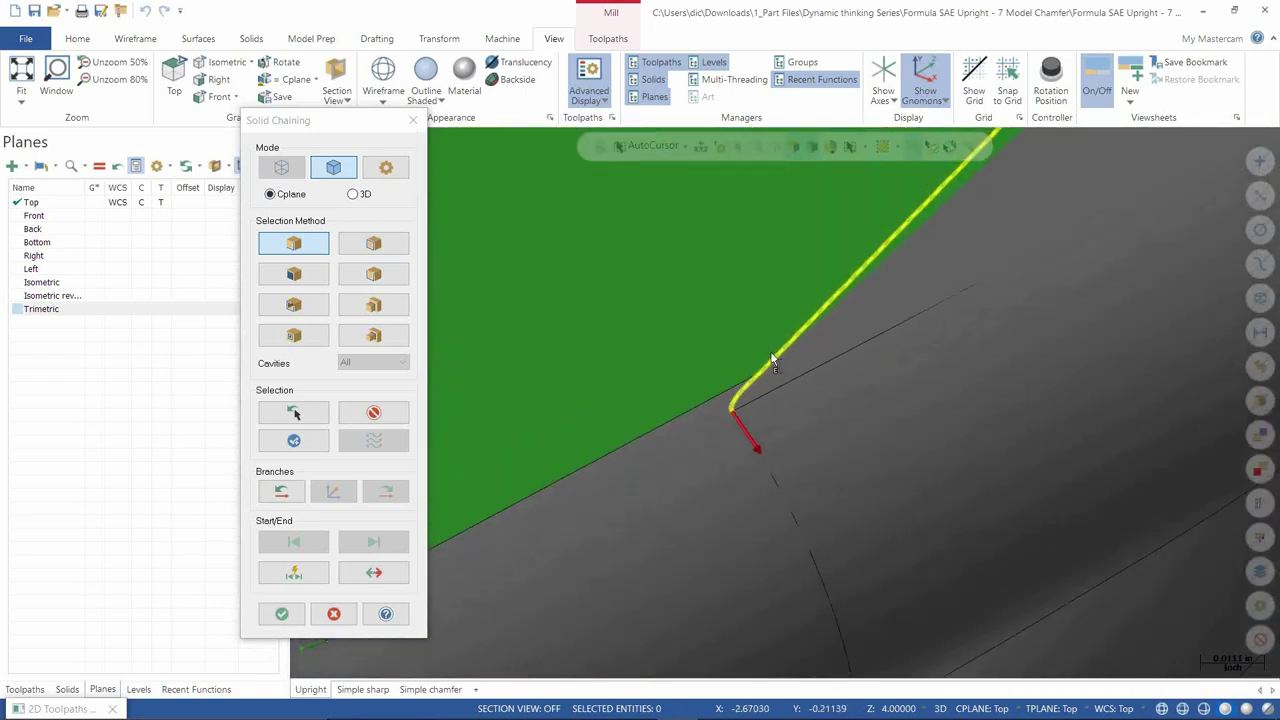
{"action": "scroll", "coordinate": [775, 376], "scroll_direction": "up", "scroll_amount": 3}
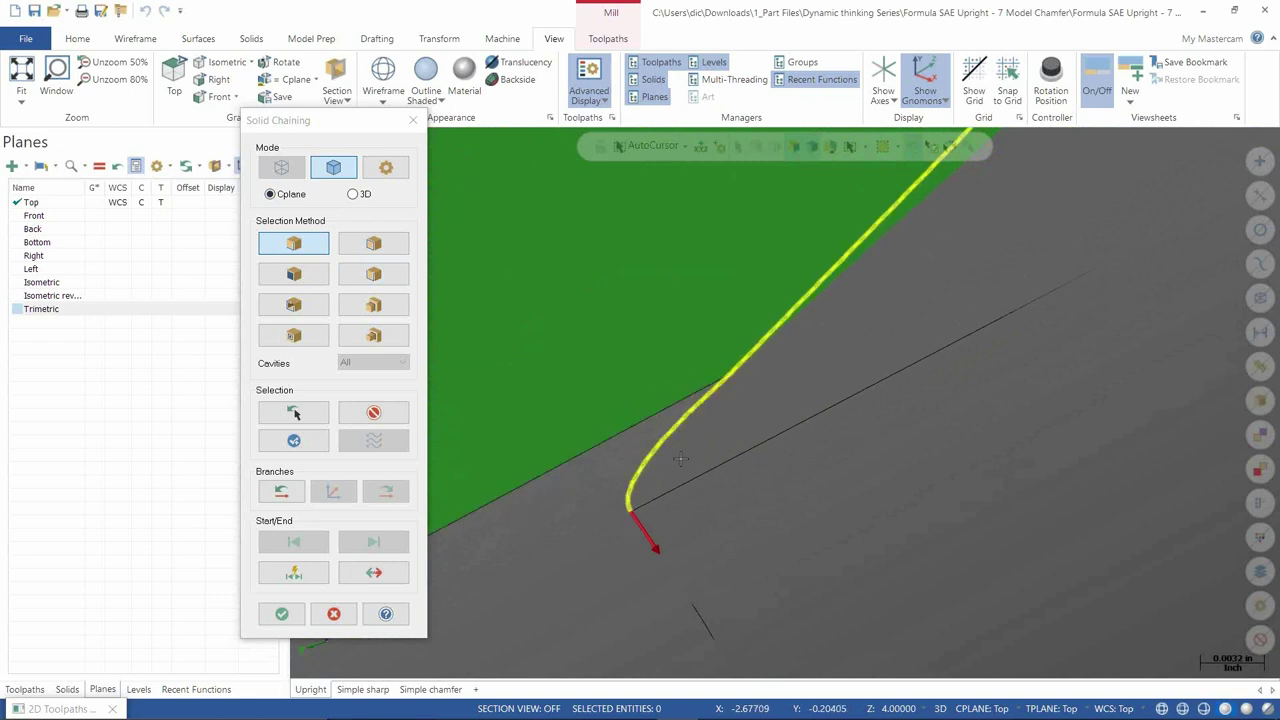
{"action": "scroll", "coordinate": [731, 468], "scroll_direction": "down", "scroll_amount": 2}
{"action": "mouse_move", "coordinate": [731, 468]}
{"action": "middle_mouse_down"}
{"action": "mouse_move", "coordinate": [1071, 383]}
{"action": "mouse_move", "coordinate": [1040, 374]}
{"action": "mouse_move", "coordinate": [1125, 377]}
{"action": "mouse_move", "coordinate": [716, 395]}
{"action": "middle_mouse_up"}
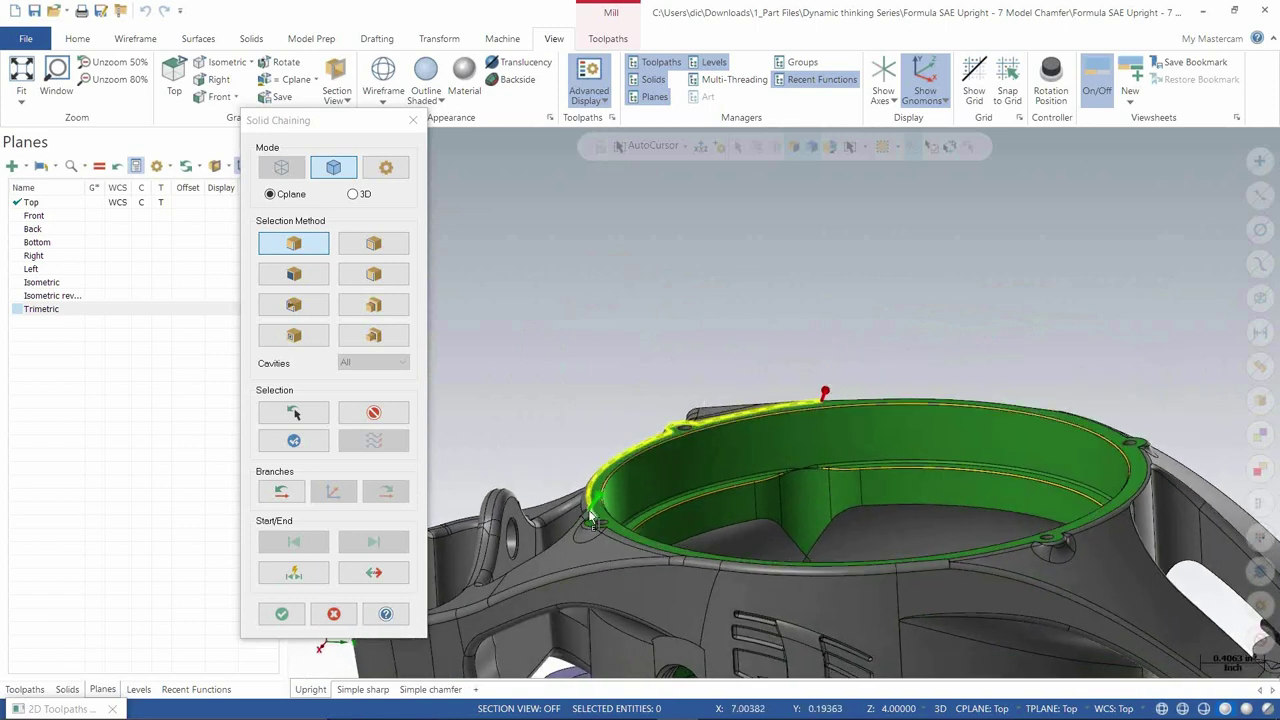
{"action": "middle_click_drag", "start_coordinate": [718, 437], "coordinate": [856, 450]}
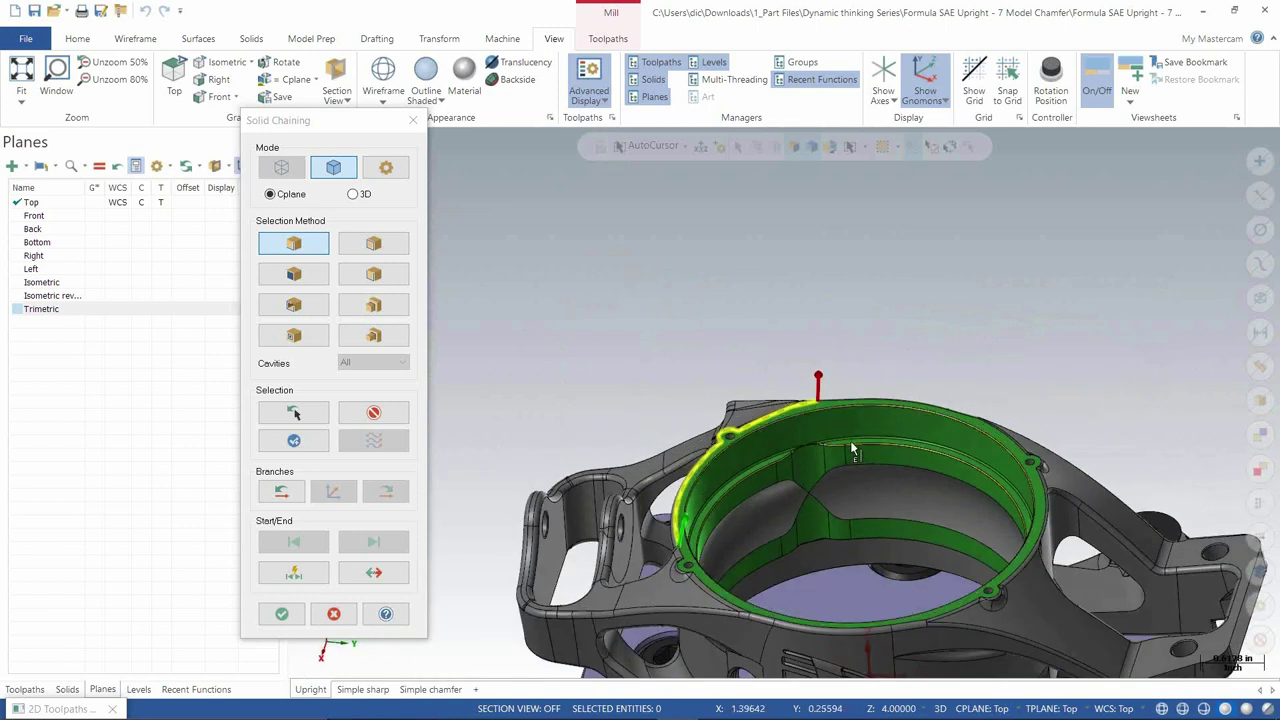
Step: Chain the ring's inner step edge, then switch to a different selection method
{"action": "scroll", "coordinate": [1045, 505], "scroll_direction": "up", "scroll_amount": 5}
{"action": "scroll", "coordinate": [1145, 425], "scroll_direction": "down", "scroll_amount": 3}
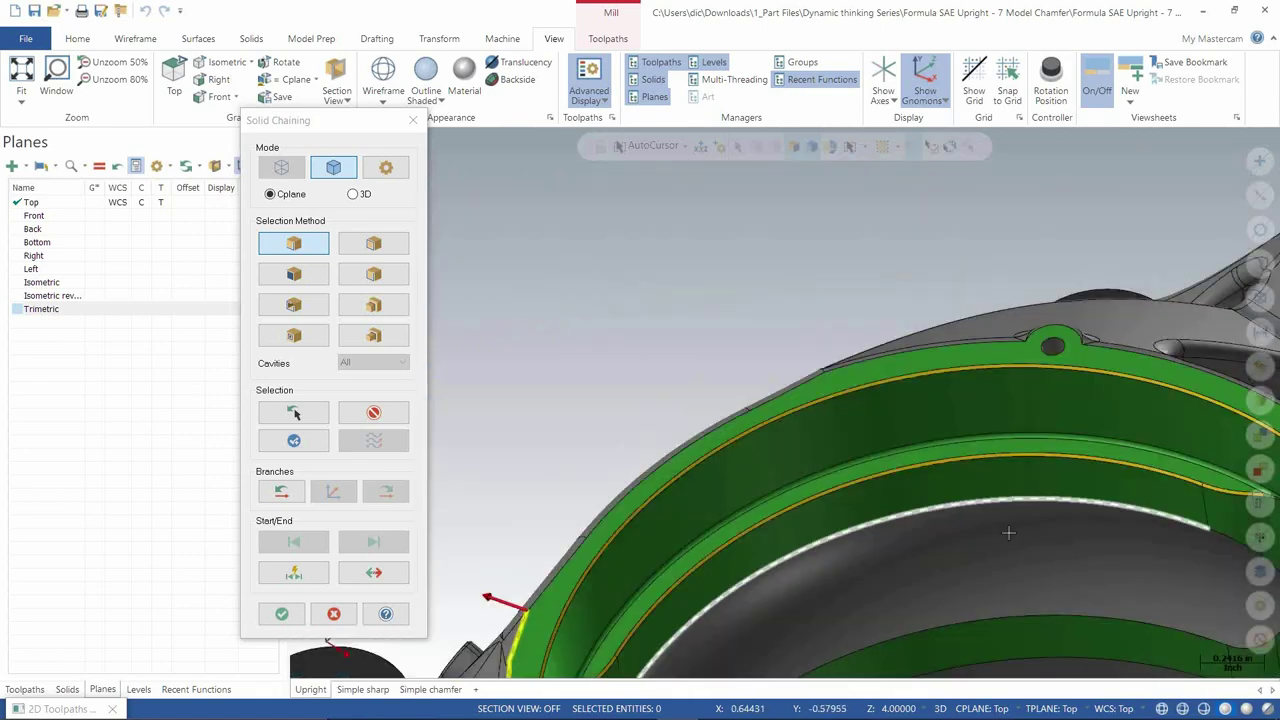
{"action": "scroll", "coordinate": [1019, 476], "scroll_direction": "up", "scroll_amount": 5}
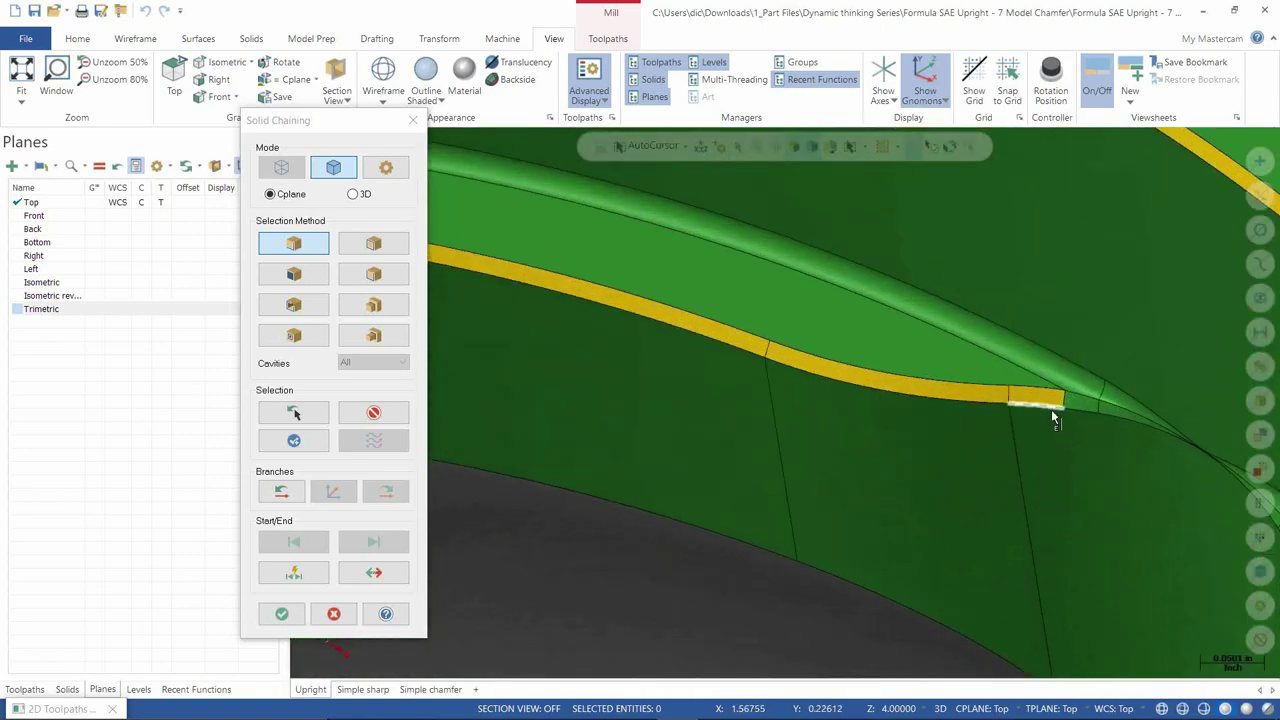
{"action": "left_click", "coordinate": [1050, 410]}
{"action": "scroll", "coordinate": [1056, 428], "scroll_direction": "down", "scroll_amount": 4}
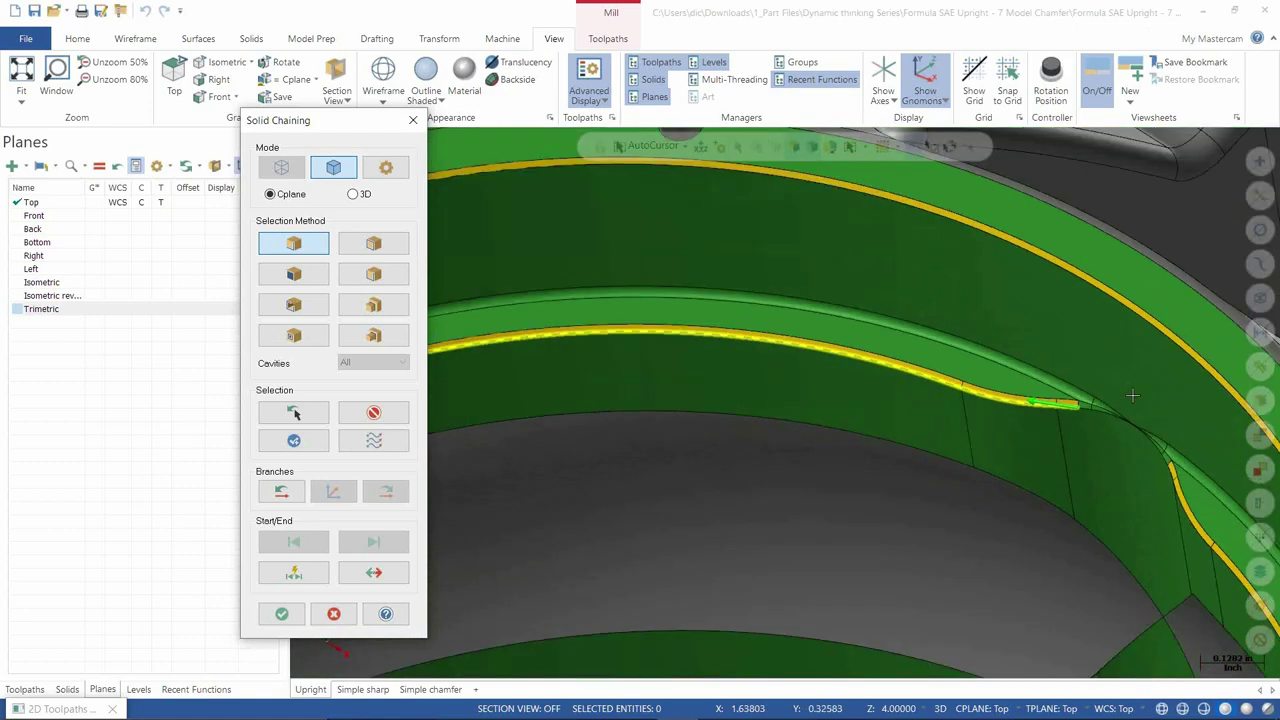
{"action": "scroll", "coordinate": [1132, 396], "scroll_direction": "down", "scroll_amount": 5}
{"action": "scroll", "coordinate": [644, 495], "scroll_direction": "up", "scroll_amount": 3}
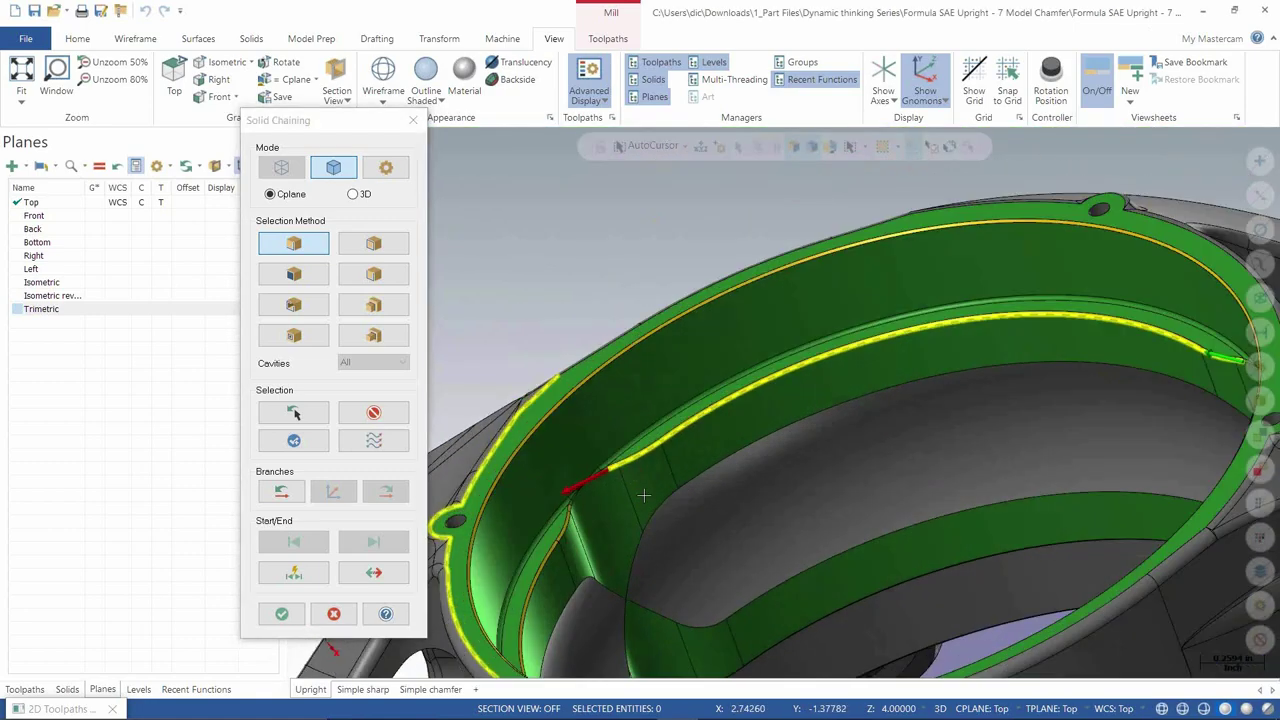
{"action": "scroll", "coordinate": [586, 452], "scroll_direction": "up", "scroll_amount": 2}
{"action": "scroll", "coordinate": [588, 452], "scroll_direction": "up", "scroll_amount": 3}
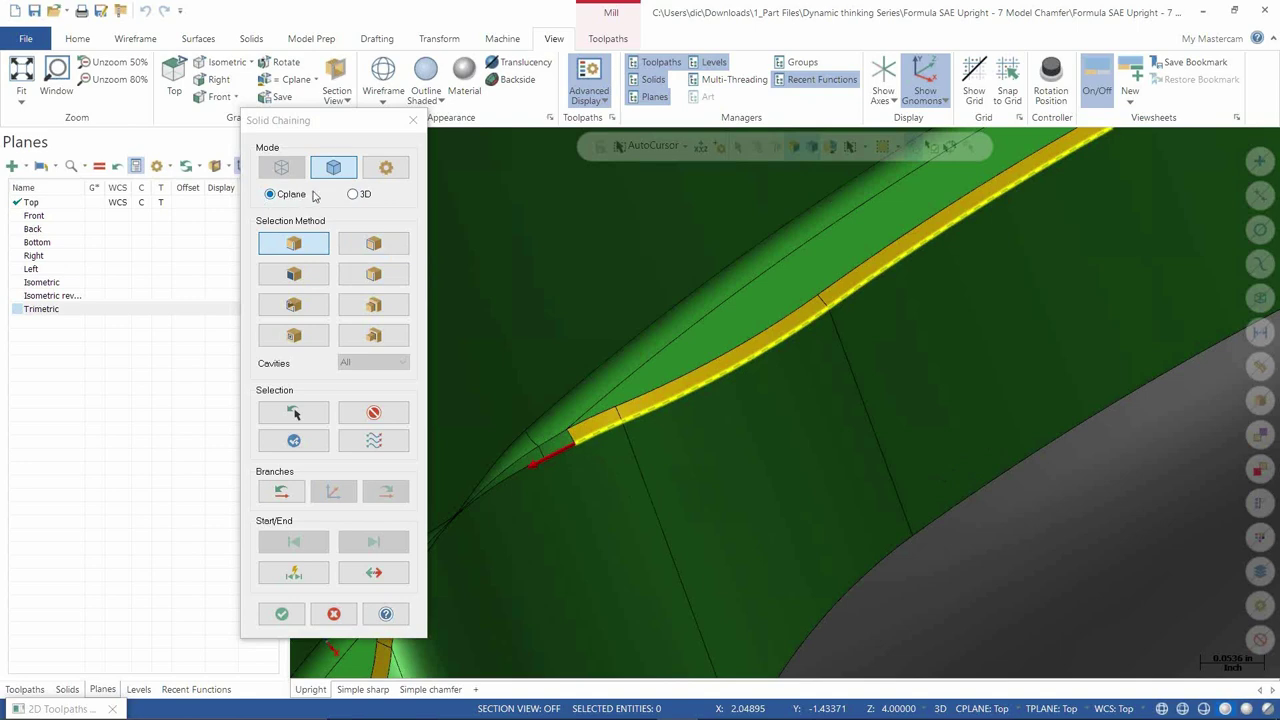
{"action": "left_click", "coordinate": [386, 247]}
Step: Chain the bore ring edges in 3D mode and accept the chain, then cancel the Model Chamfer toolpath
{"action": "middle_click_drag", "start_coordinate": [705, 370], "coordinate": [740, 372]}
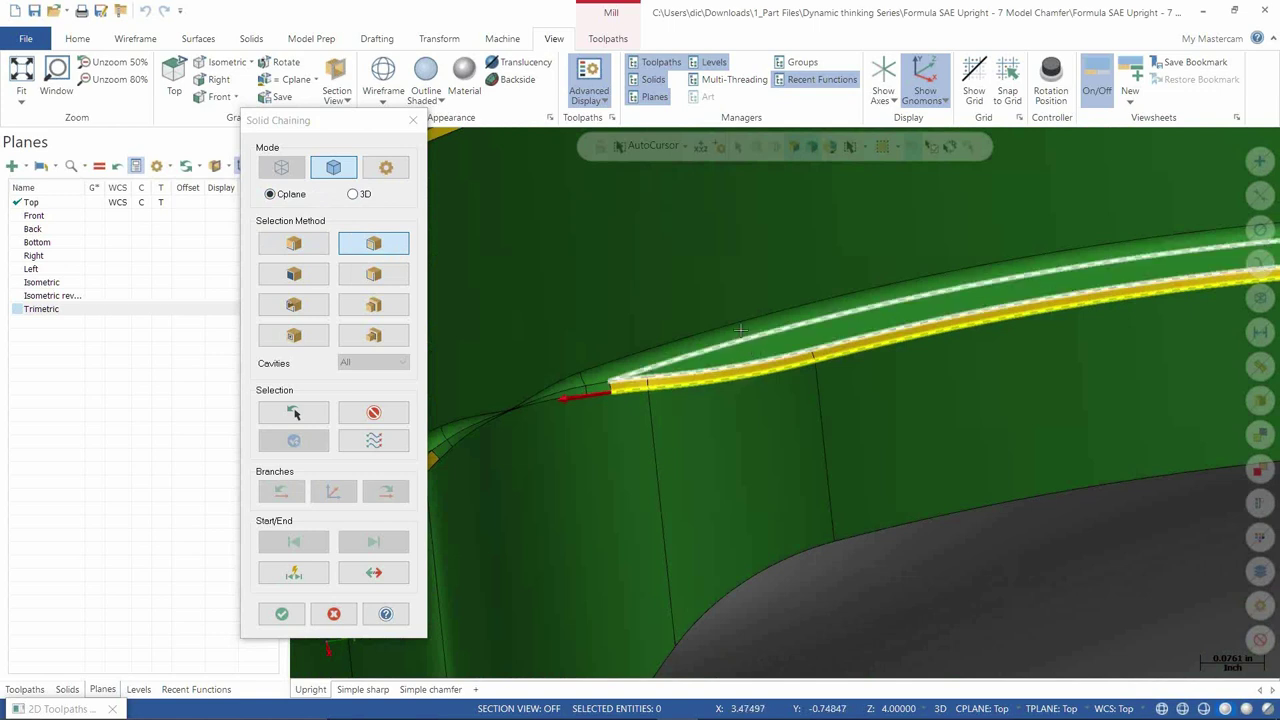
{"action": "left_click", "coordinate": [353, 195]}
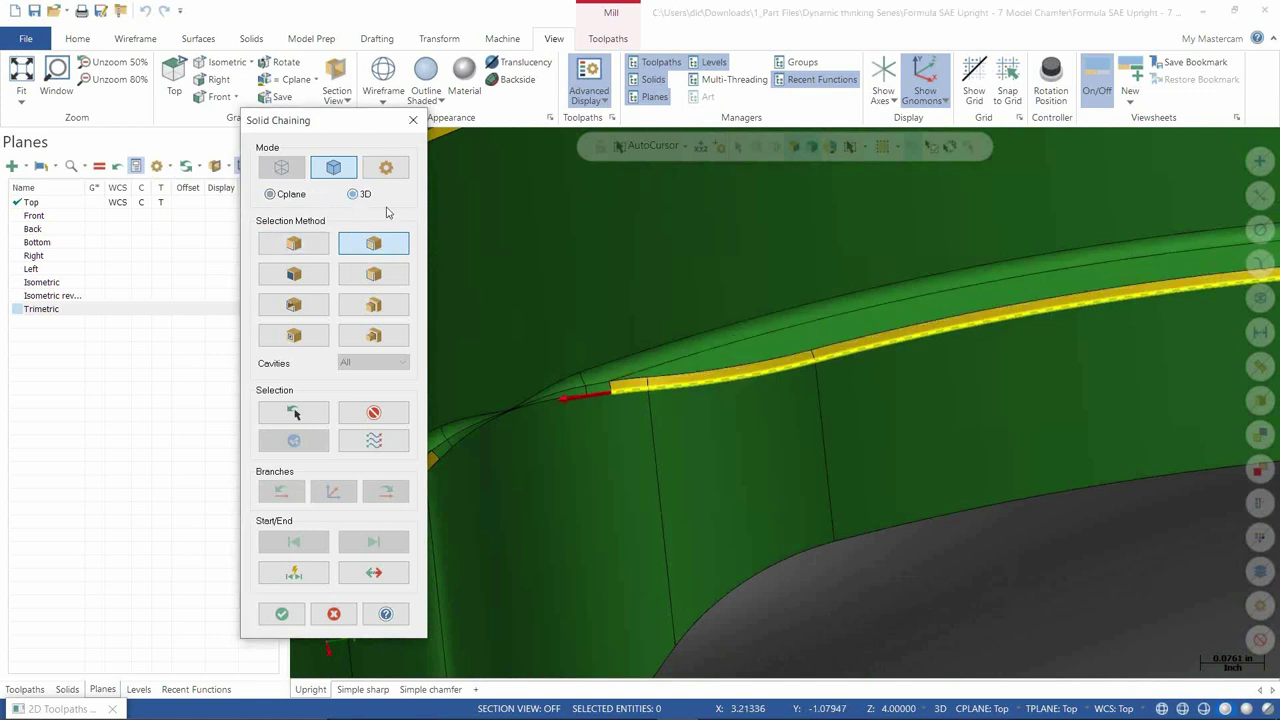
{"action": "scroll", "coordinate": [923, 285], "scroll_direction": "up", "scroll_amount": 3}
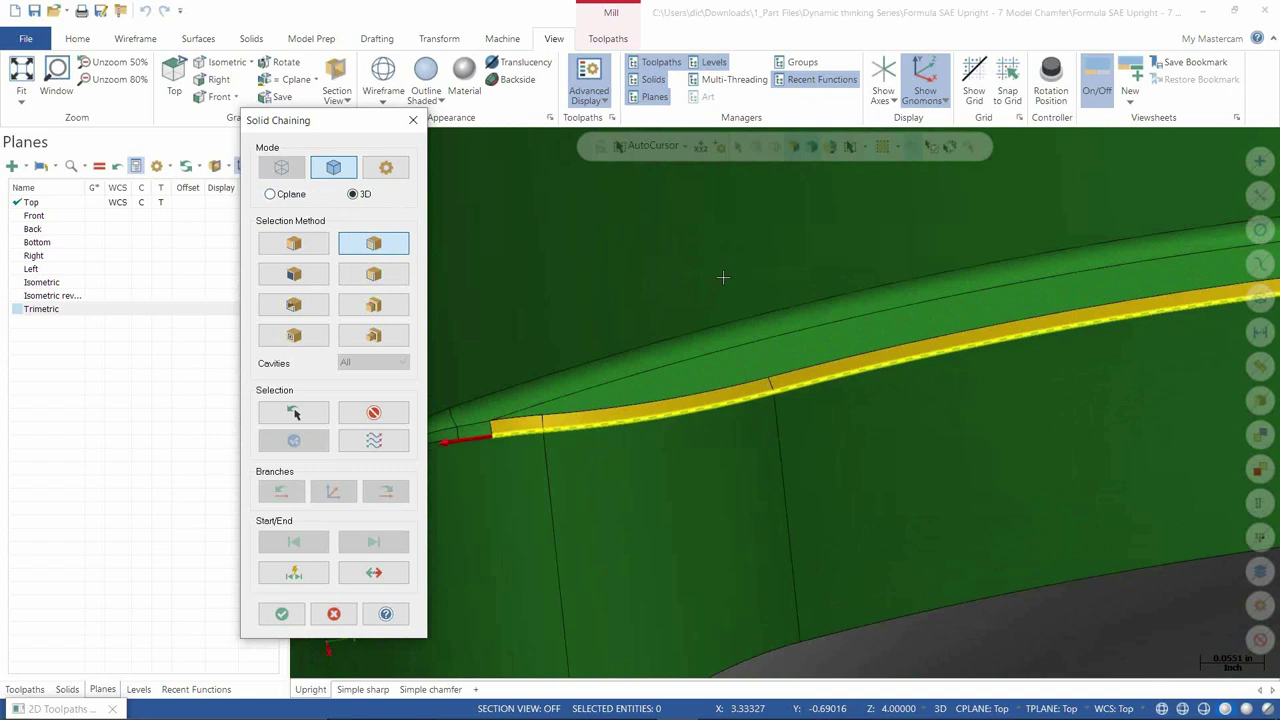
{"action": "middle_click_drag", "start_coordinate": [766, 372], "coordinate": [846, 386]}
{"action": "scroll", "coordinate": [748, 386], "scroll_direction": "down", "scroll_amount": 3}
{"action": "key", "text": "Return"}
{"action": "key", "text": "Escape"}
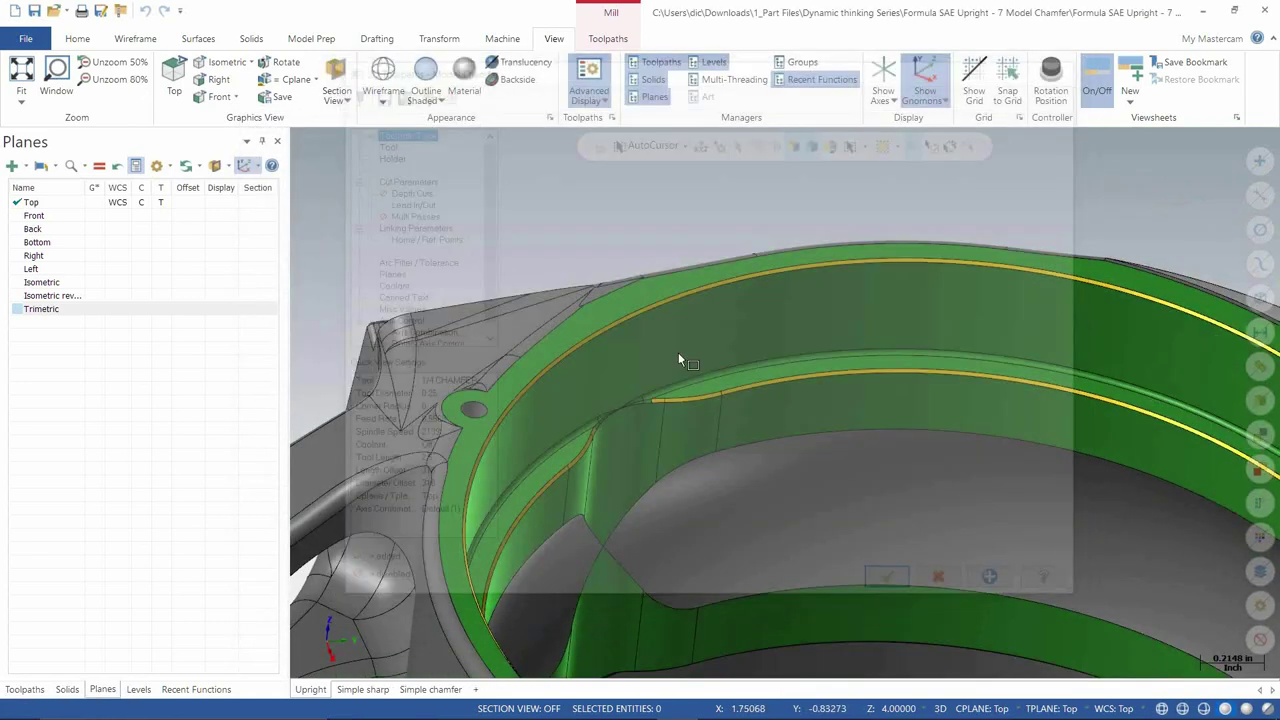
Step: Open Aerospace Latch - 1 Multiple Air Regions.mcam from recent files, discarding the upright's changes, and orbit it
{"action": "left_click", "coordinate": [66, 11]}
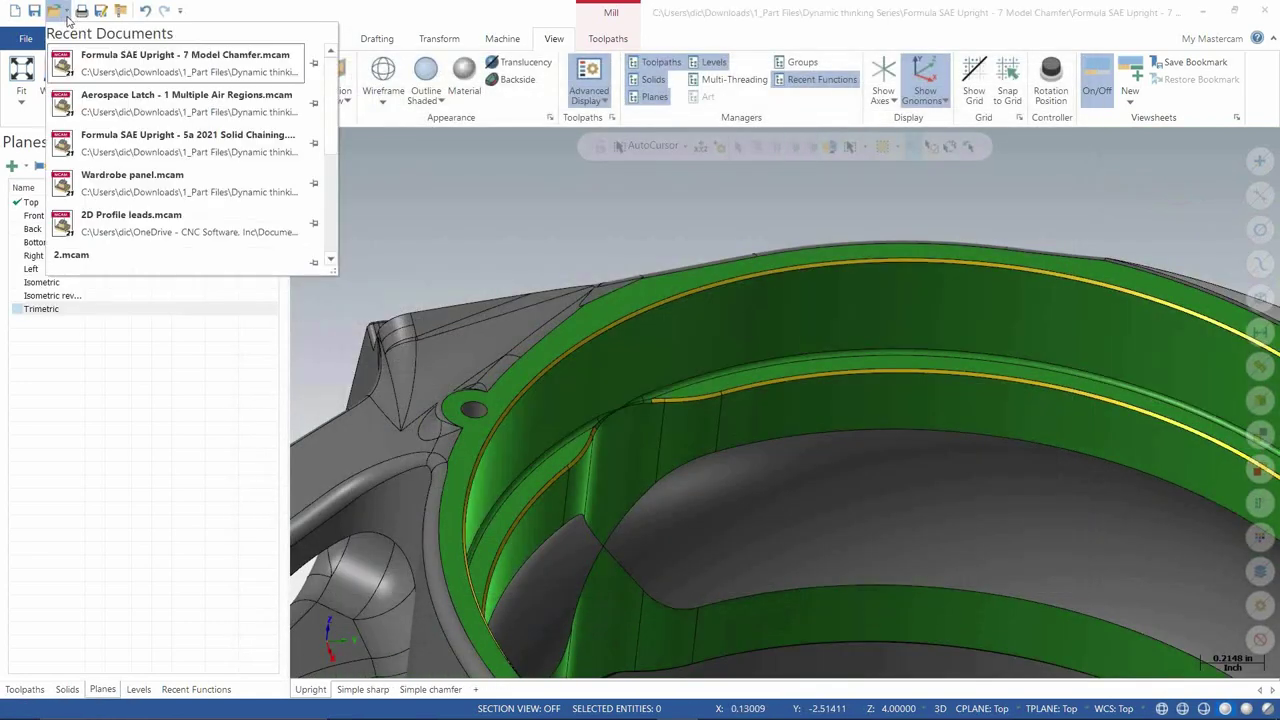
{"action": "left_click", "coordinate": [233, 101]}
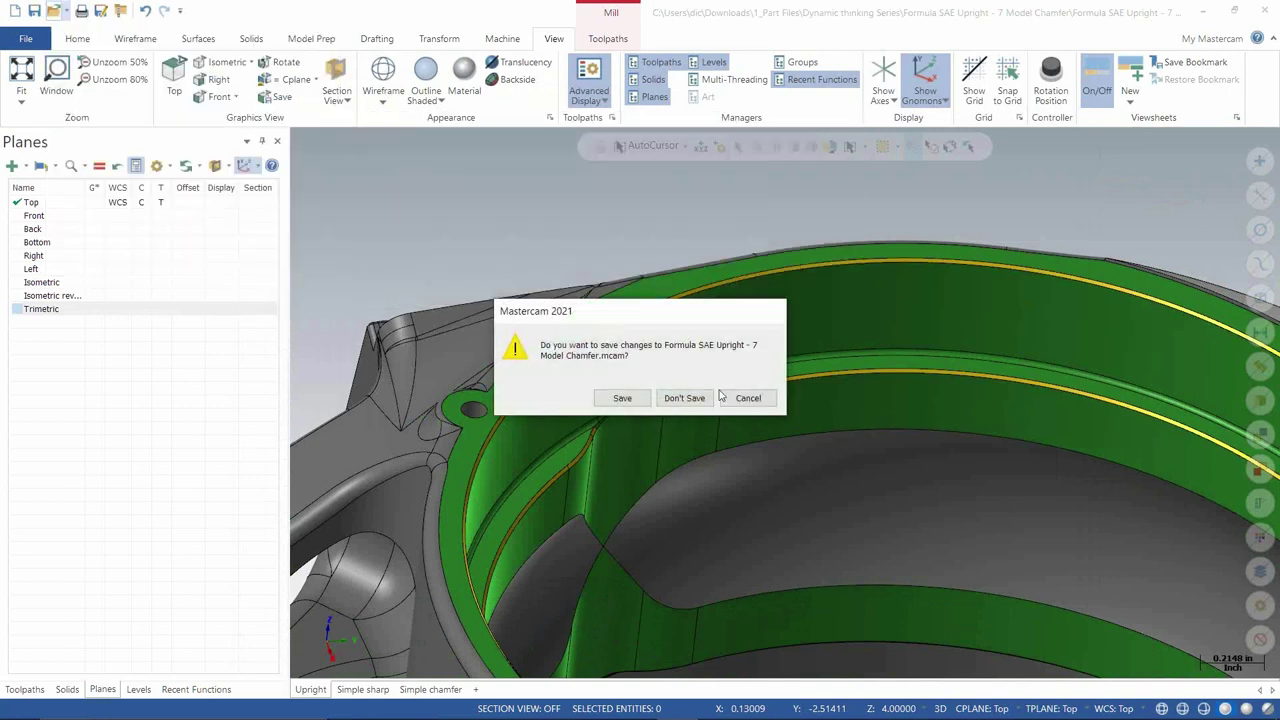
{"action": "left_click", "coordinate": [685, 398]}
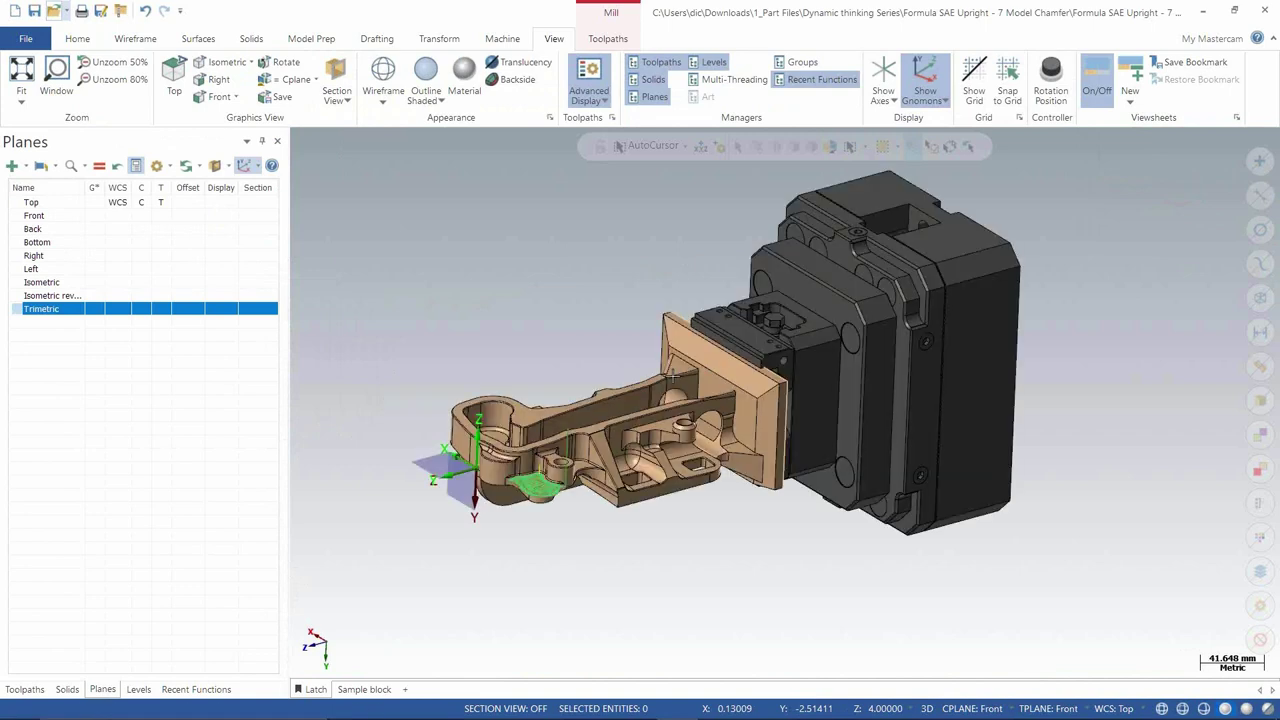
{"action": "middle_click_drag", "start_coordinate": [594, 517], "coordinate": [636, 309]}
{"action": "scroll", "coordinate": [600, 350], "scroll_direction": "up", "scroll_amount": 10}
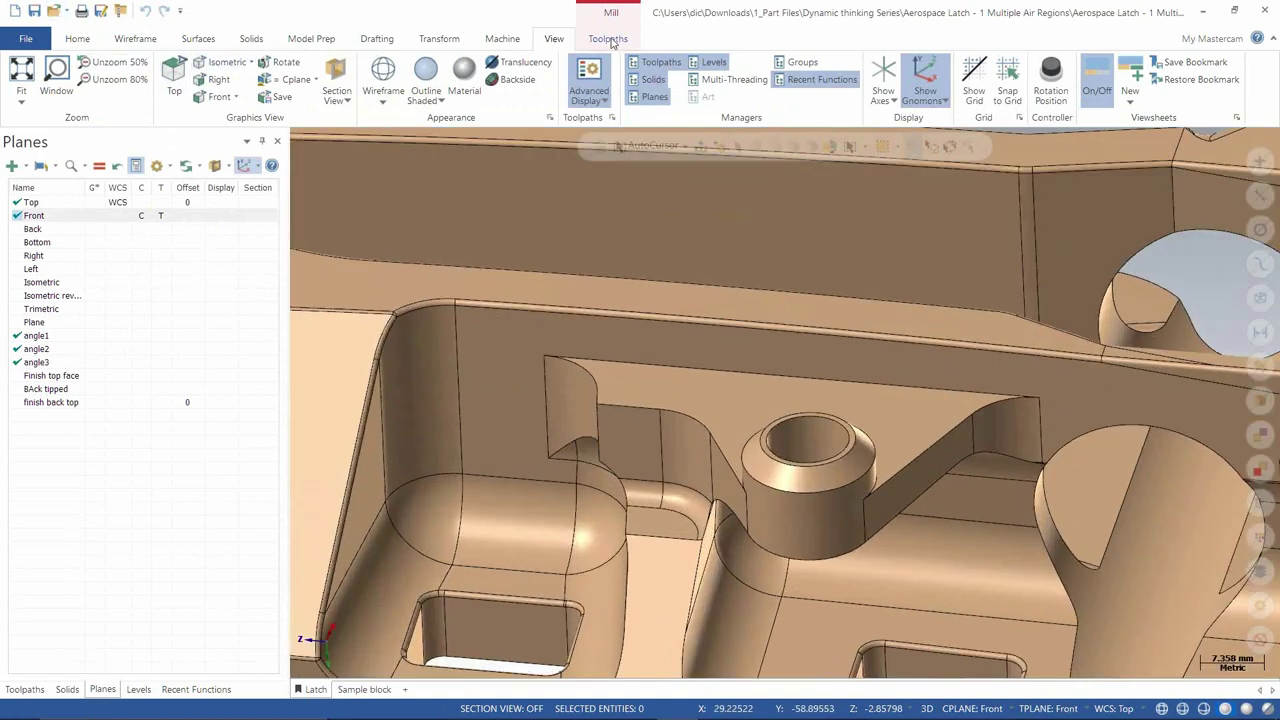
Step: Show the Toolpaths manager with Finish contours 12mm EM collapsed and discard a trial Dynamic Mill operation
{"action": "left_click", "coordinate": [25, 689]}
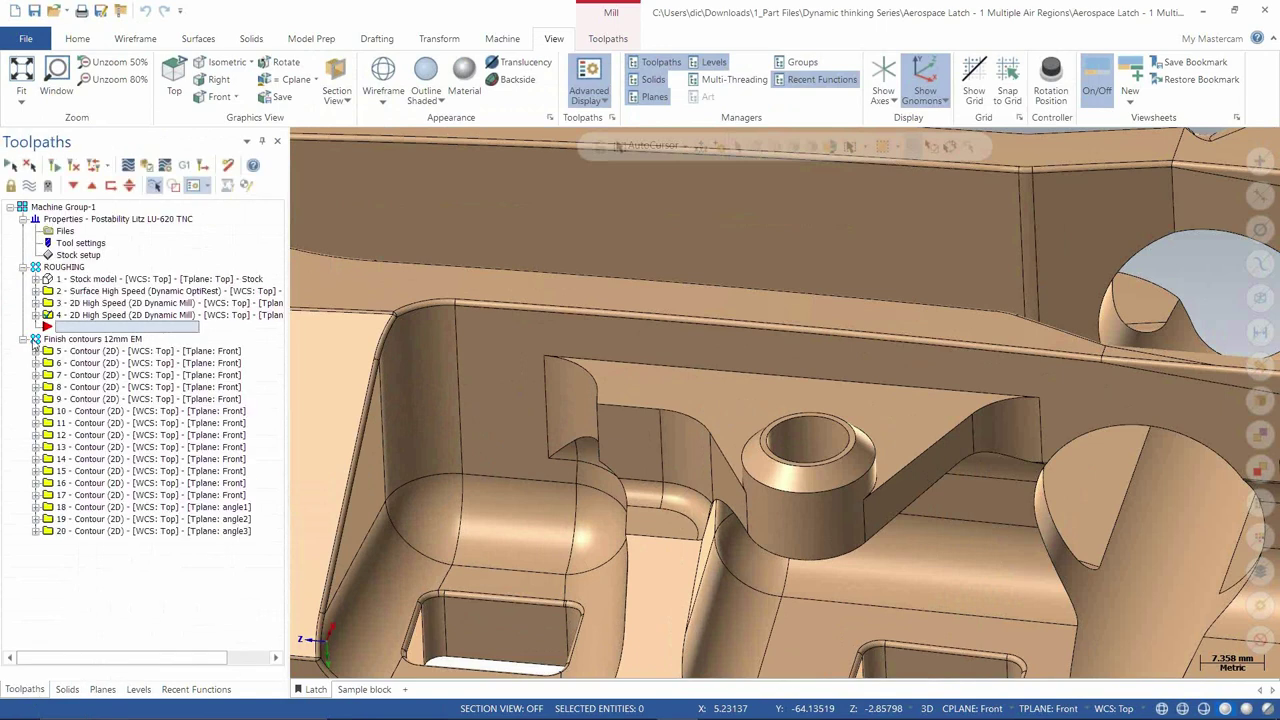
{"action": "left_click", "coordinate": [23, 339]}
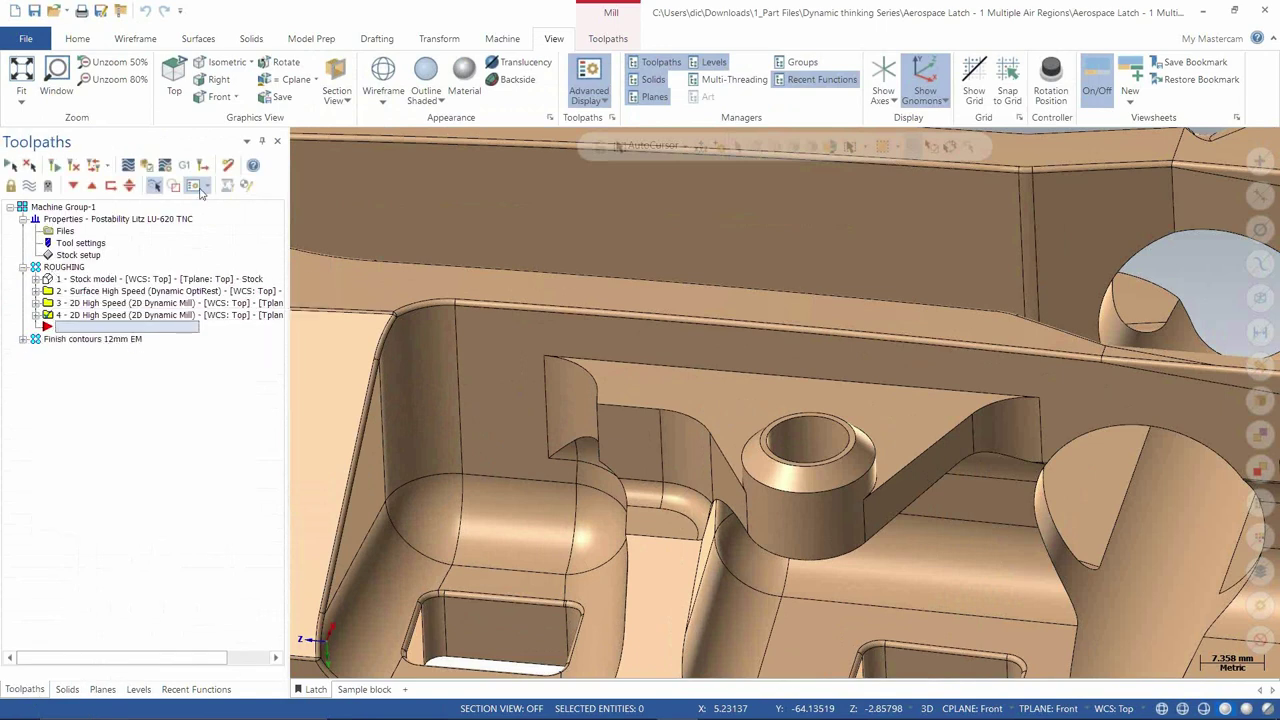
{"action": "left_click", "coordinate": [622, 40]}
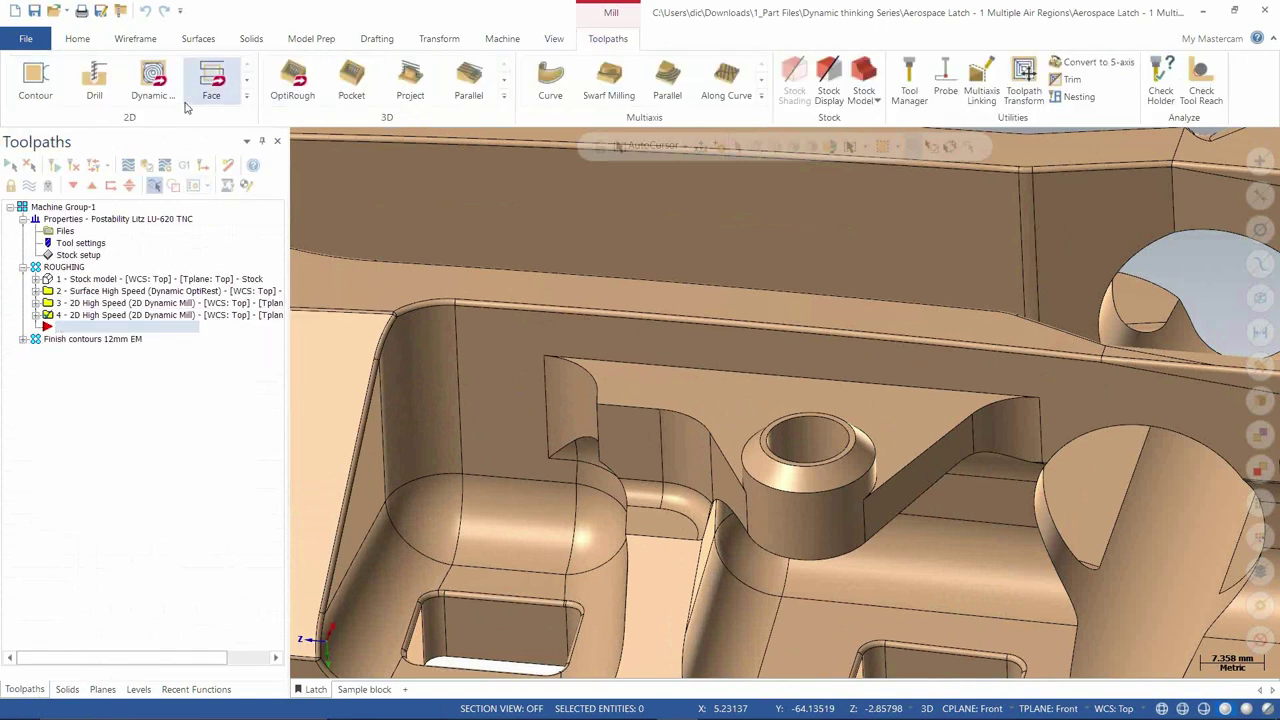
{"action": "left_click", "coordinate": [150, 80]}
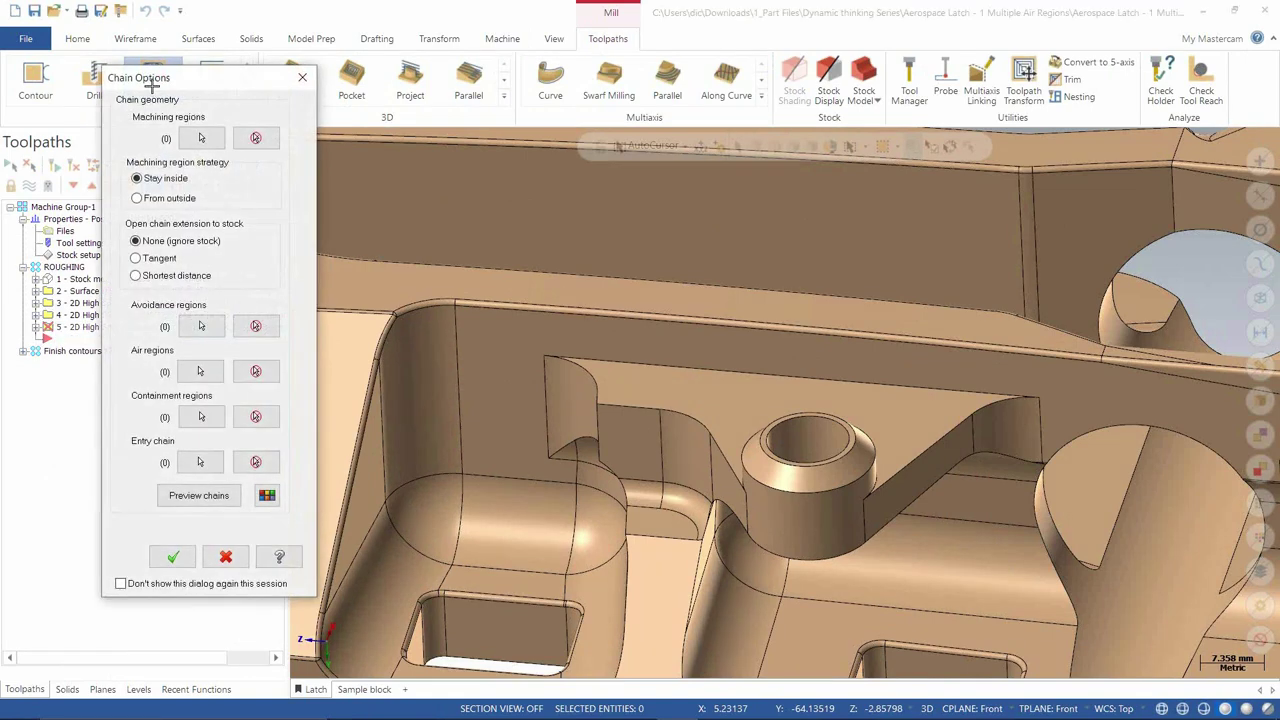
{"action": "scroll", "coordinate": [911, 370], "scroll_direction": "up", "scroll_amount": 2}
{"action": "key", "text": "Escape"}
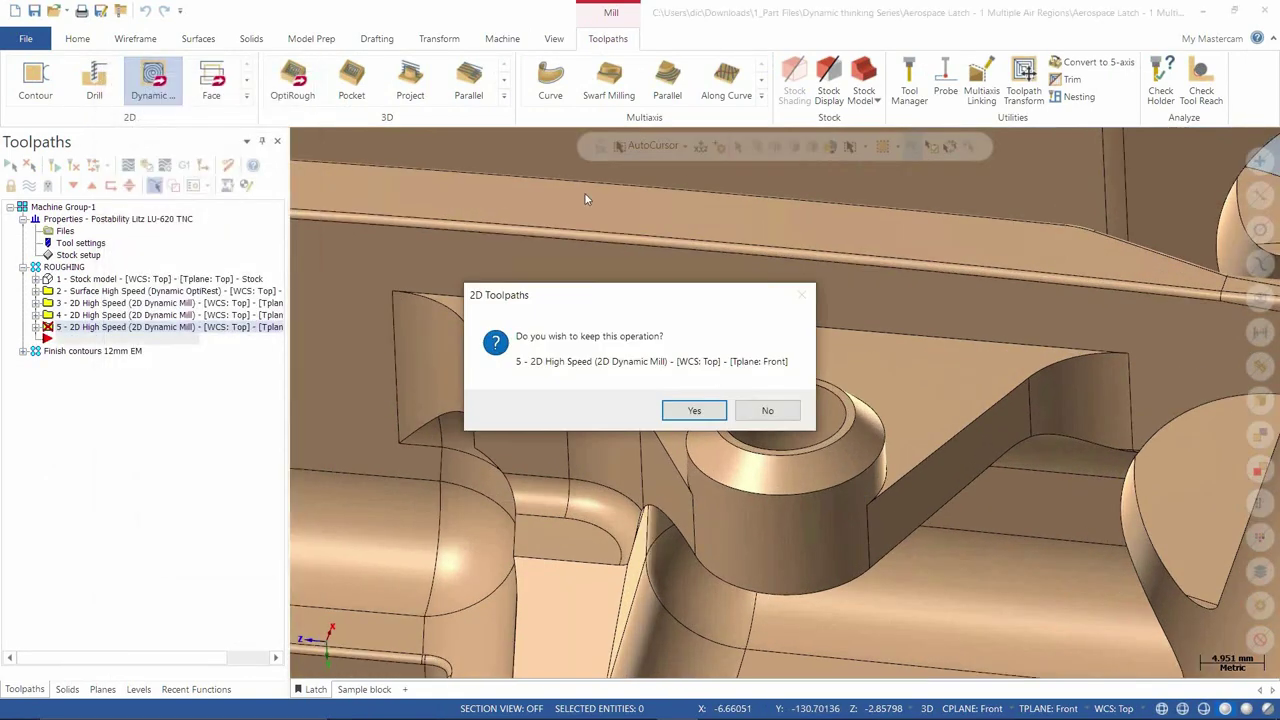
{"action": "left_click", "coordinate": [764, 409]}
{"action": "left_click", "coordinate": [312, 39]}
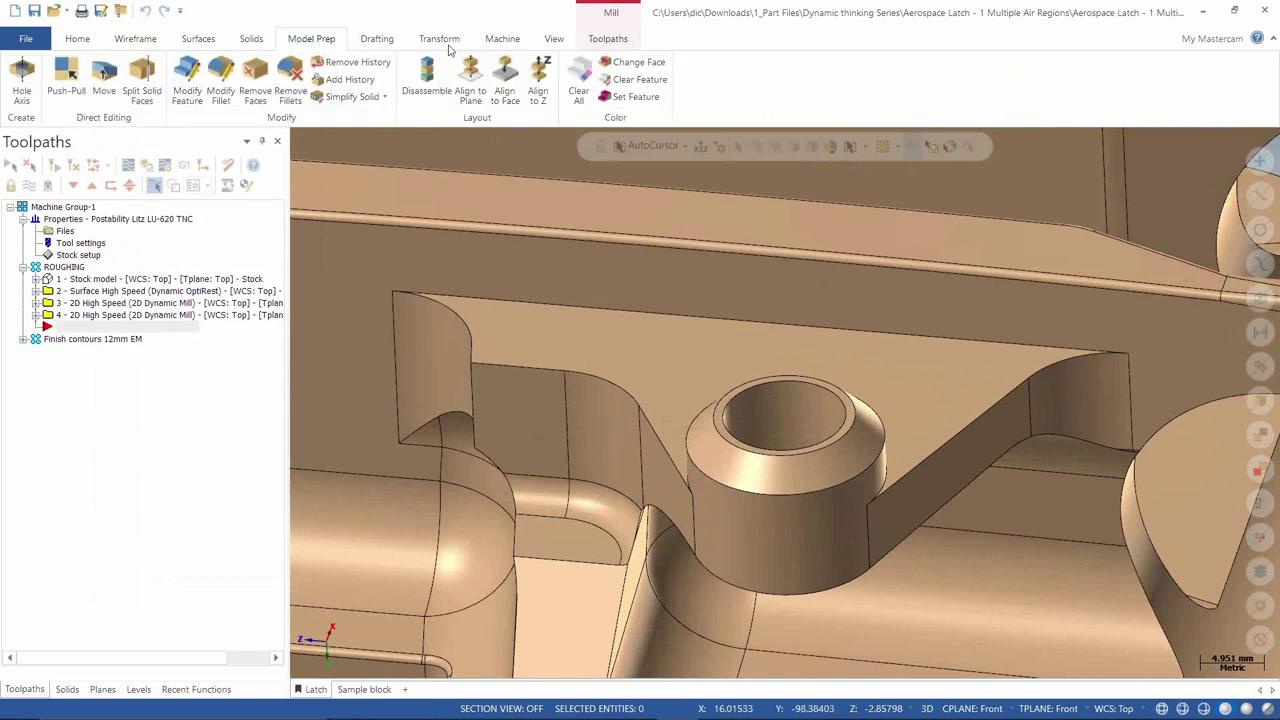
Step: Use Change Face to colour the triangular floor face beside the boss purple
{"action": "left_click", "coordinate": [634, 62]}
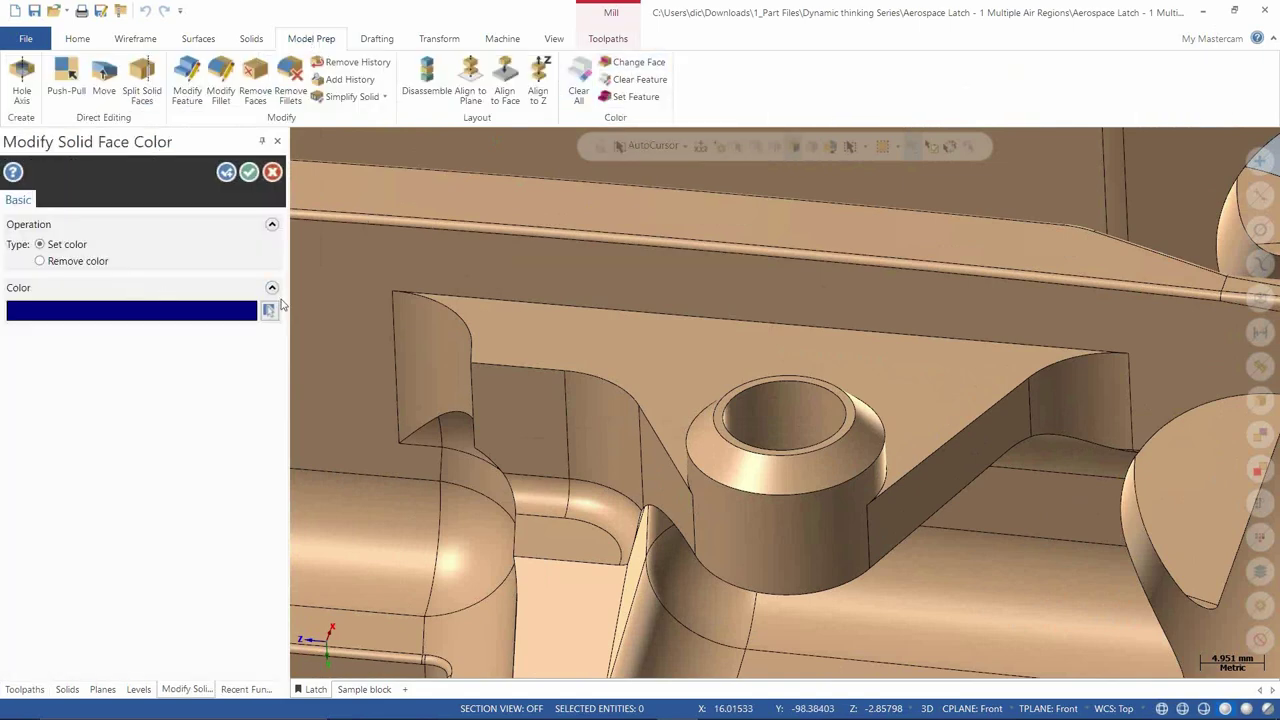
{"action": "left_click", "coordinate": [268, 311]}
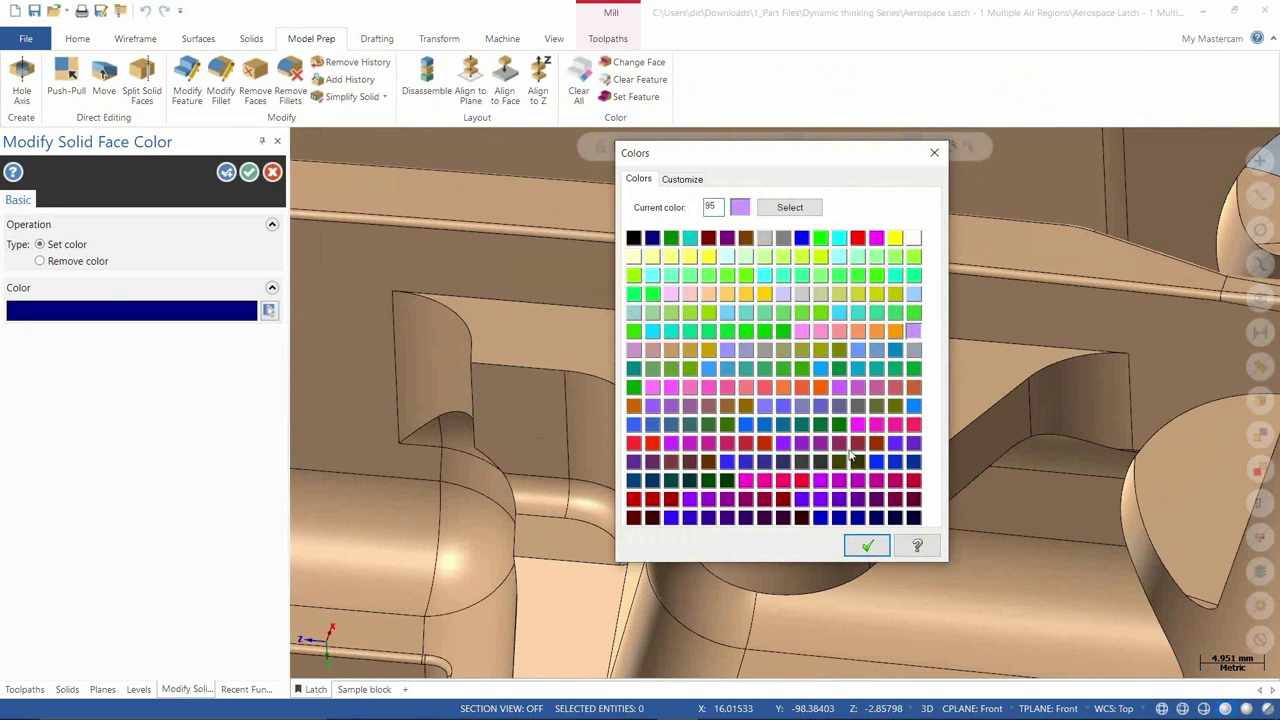
{"action": "left_click", "coordinate": [867, 545]}
{"action": "left_click", "coordinate": [921, 389]}
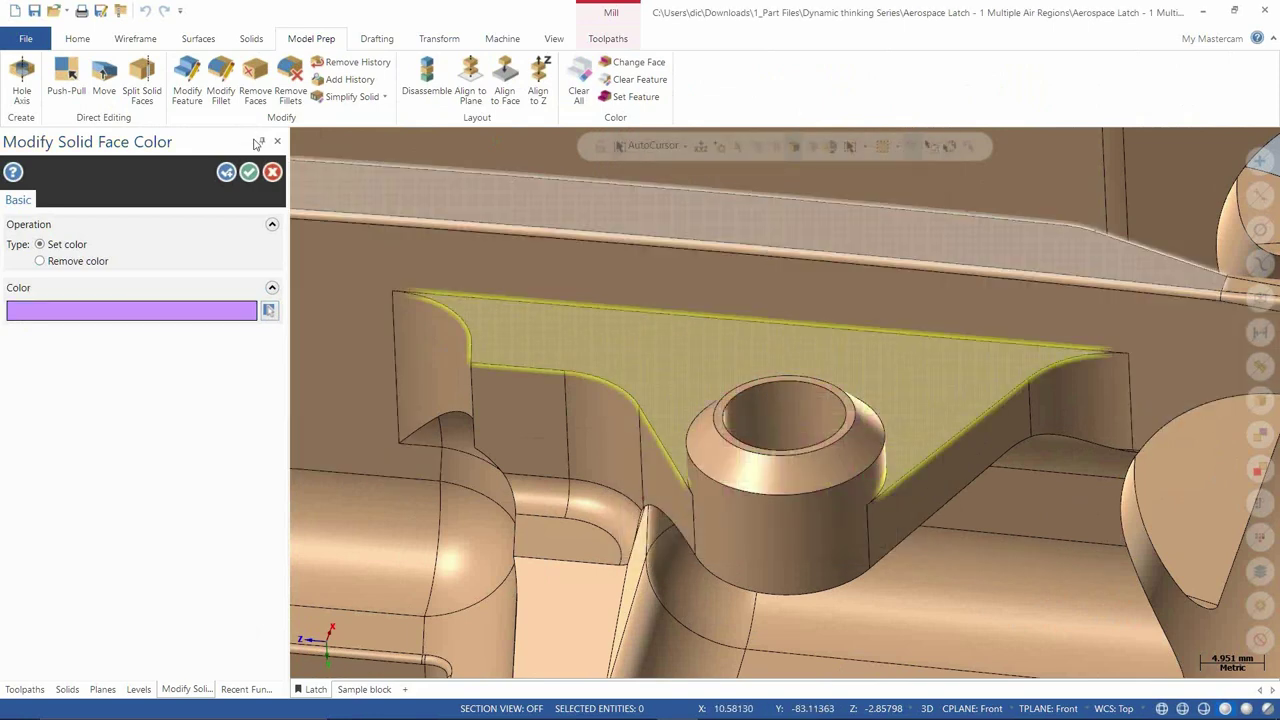
{"action": "left_click", "coordinate": [249, 172]}
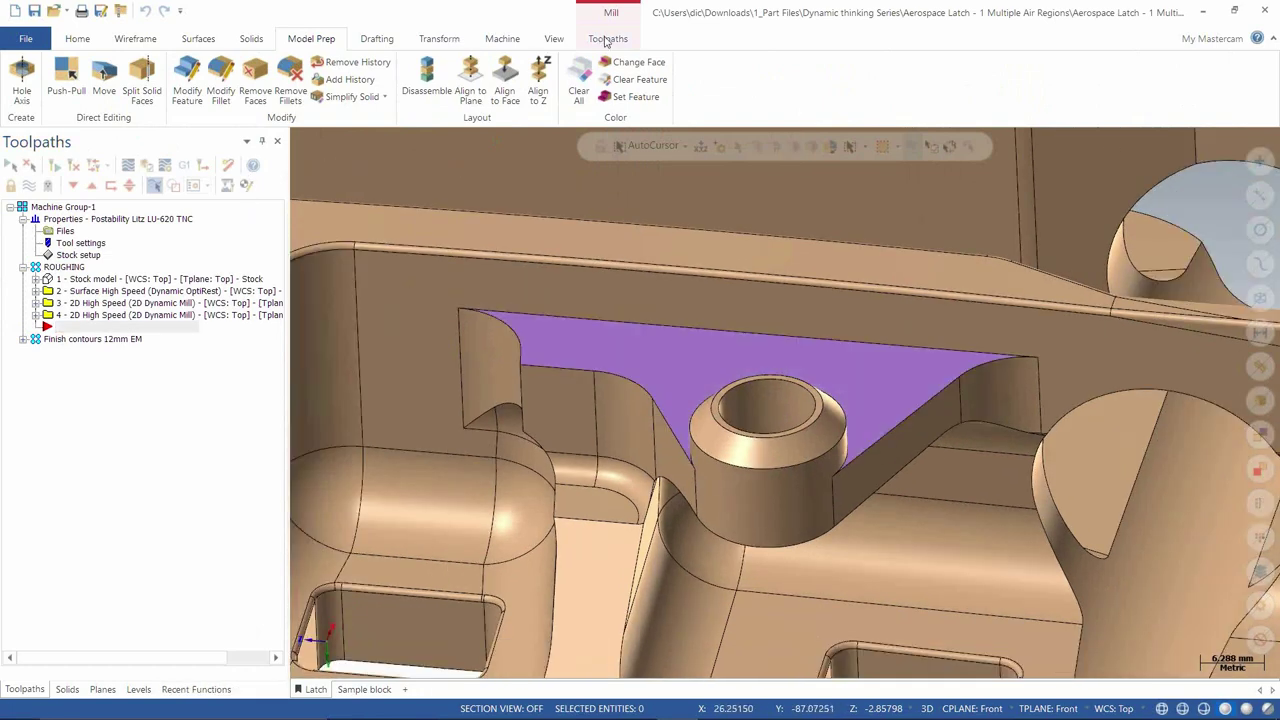
{"action": "left_click", "coordinate": [607, 38]}
{"action": "left_click", "coordinate": [160, 85]}
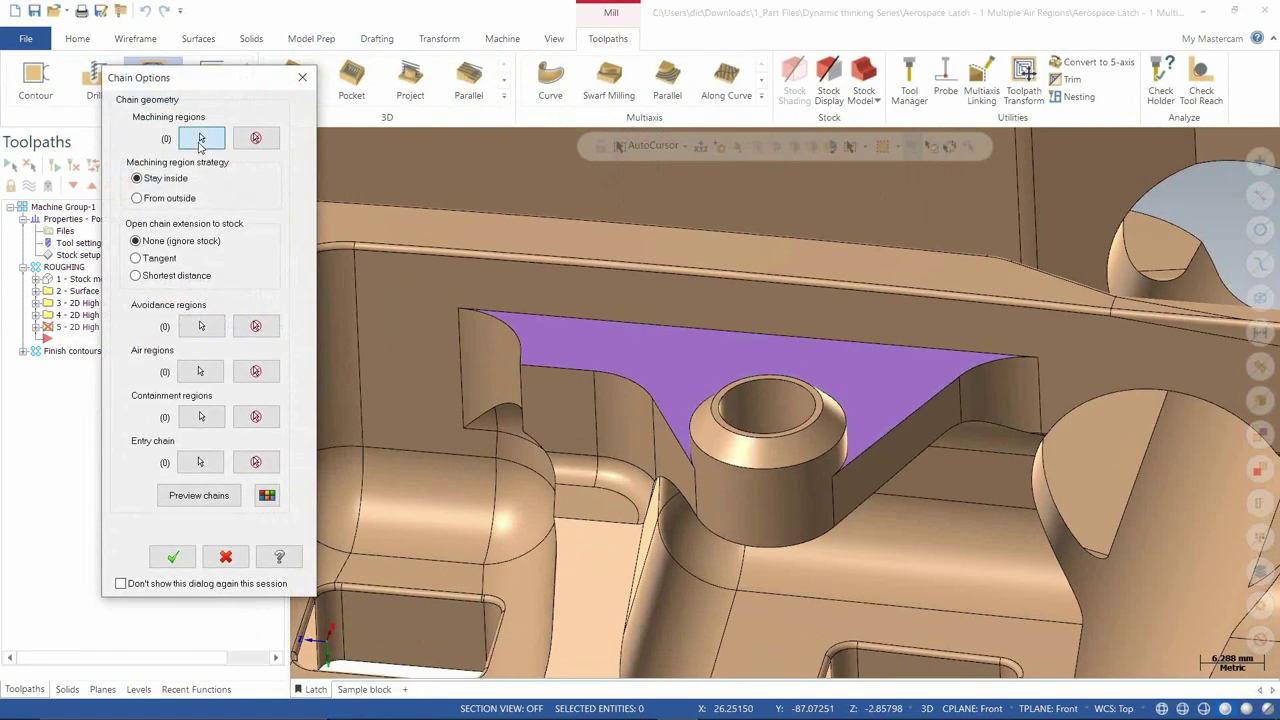
Step: Chain the purple floor face flat in the Cplane as the machining region and preview it
{"action": "left_click", "coordinate": [198, 138]}
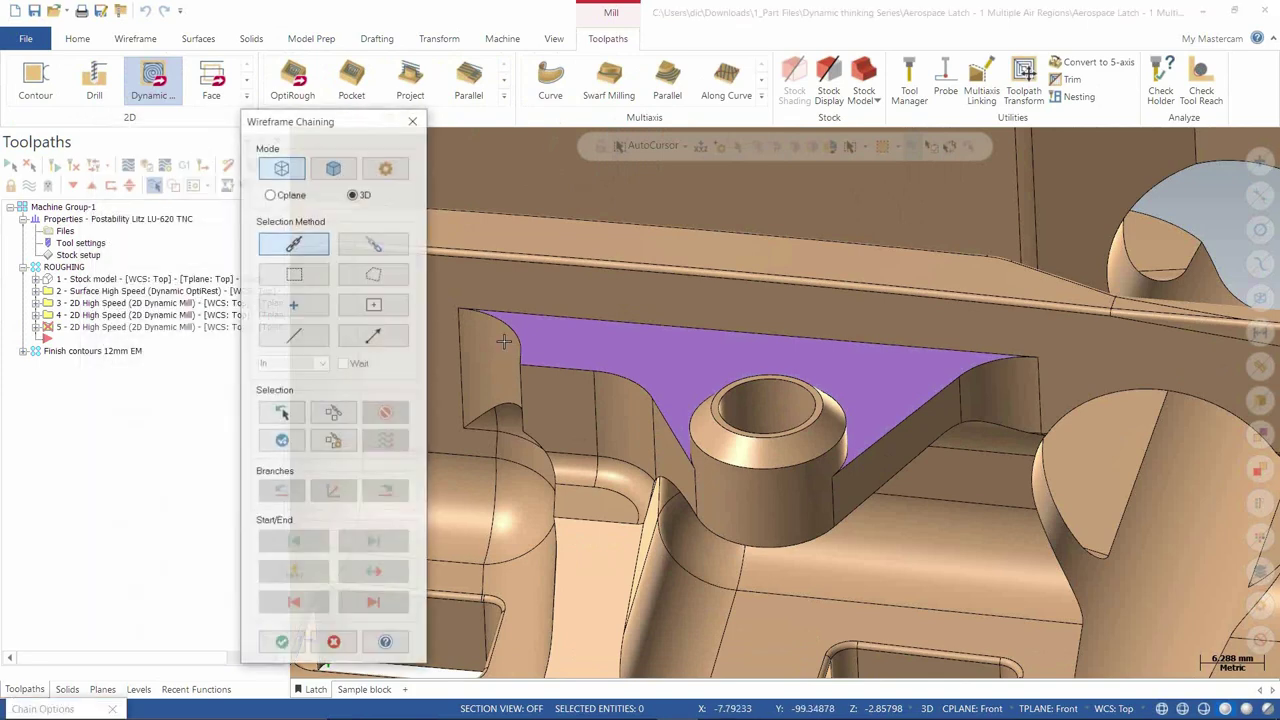
{"action": "left_click", "coordinate": [333, 168]}
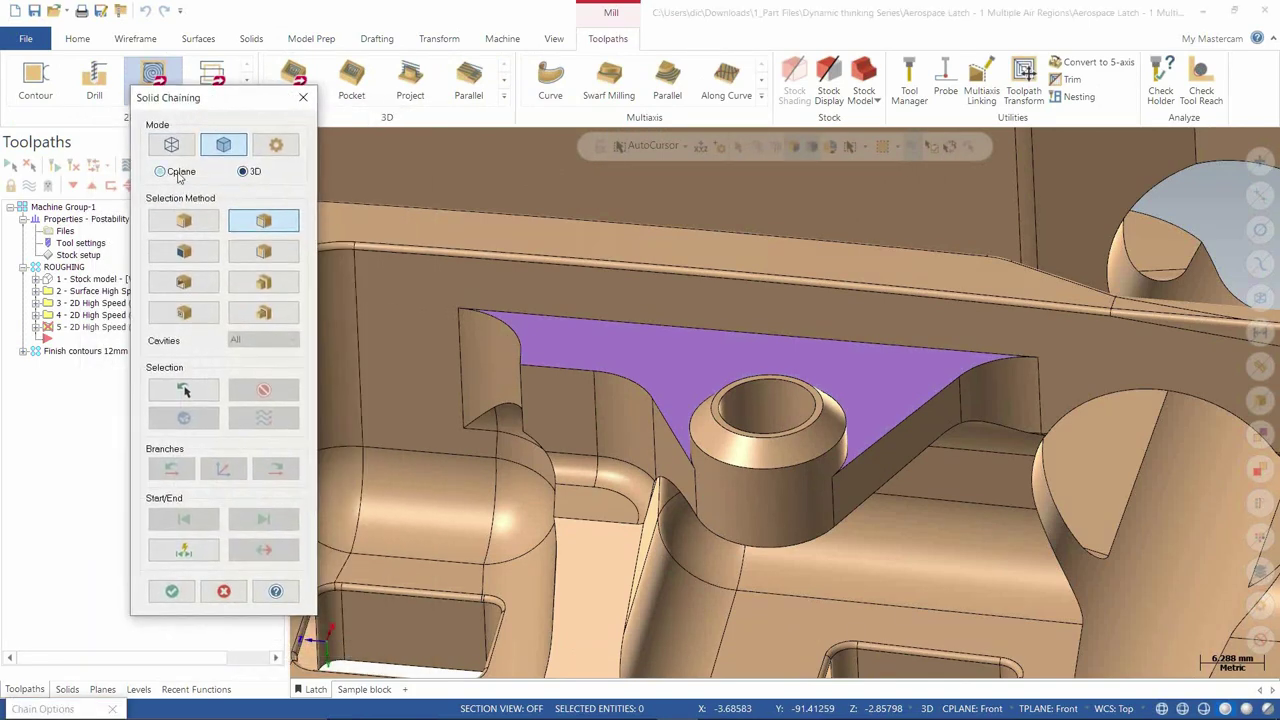
{"action": "left_click", "coordinate": [606, 369]}
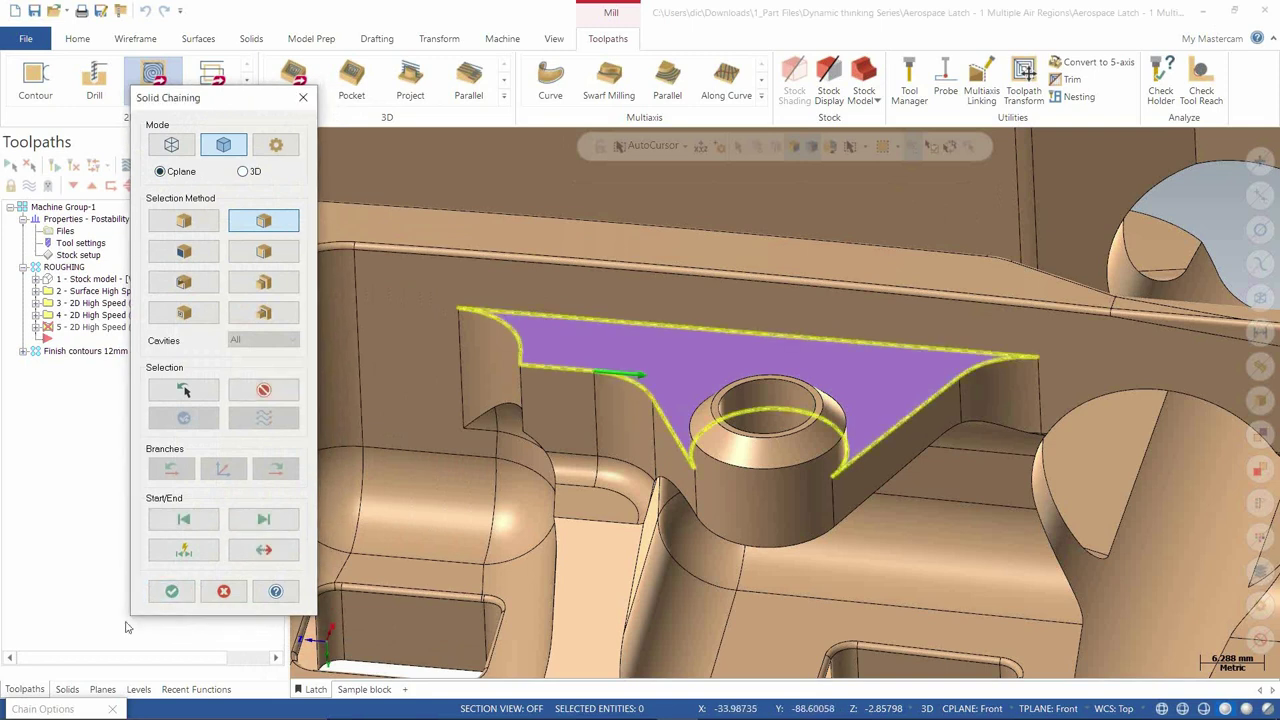
{"action": "left_click", "coordinate": [172, 591]}
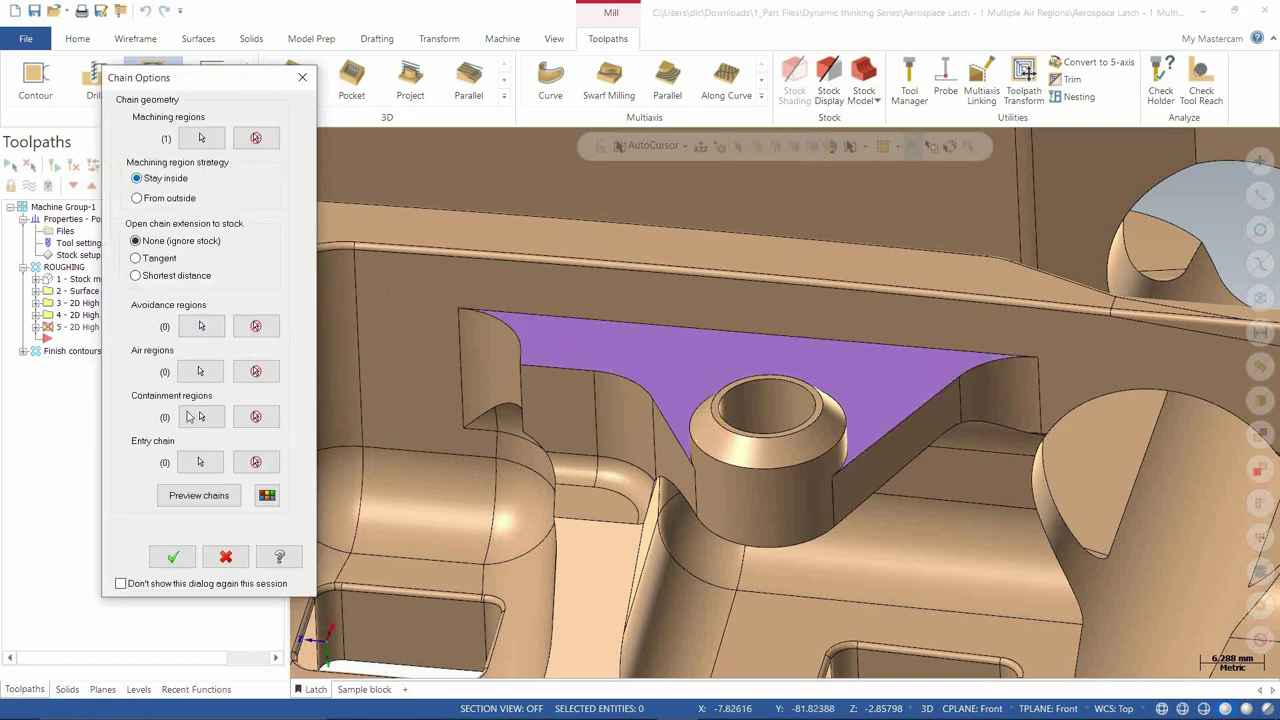
{"action": "left_click", "coordinate": [198, 498]}
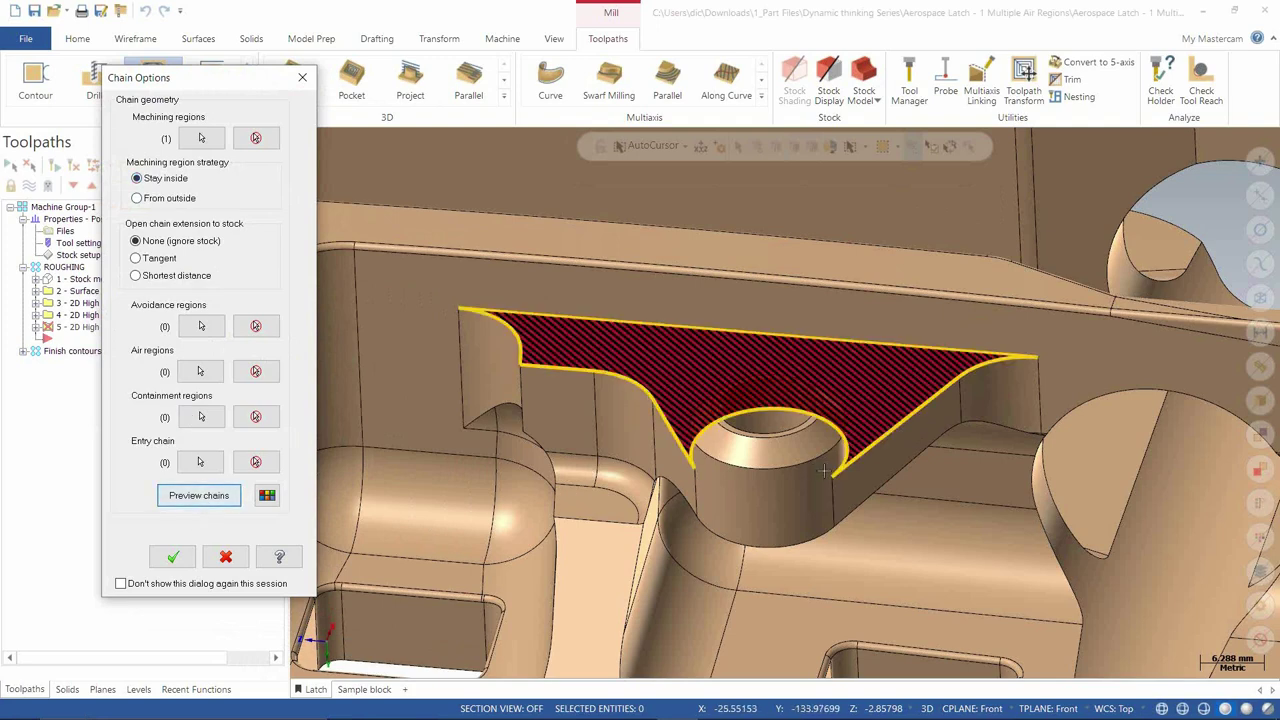
{"action": "mouse_move", "coordinate": [812, 470]}
{"action": "middle_mouse_down"}
{"action": "mouse_move", "coordinate": [797, 569]}
{"action": "mouse_move", "coordinate": [757, 520]}
{"action": "mouse_move", "coordinate": [760, 430]}
{"action": "mouse_move", "coordinate": [815, 204]}
{"action": "middle_mouse_up"}
{"action": "scroll", "coordinate": [797, 565], "scroll_direction": "up", "scroll_amount": 3}
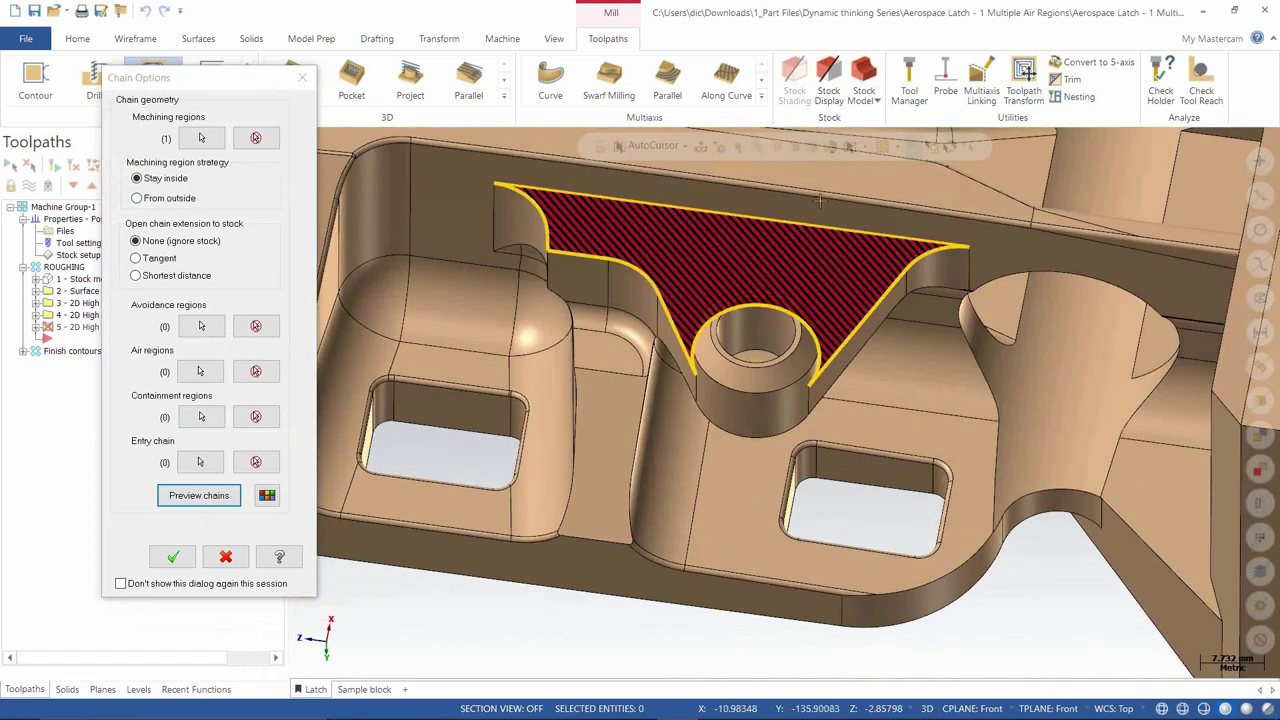
{"action": "middle_click_drag", "start_coordinate": [692, 408], "coordinate": [802, 312]}
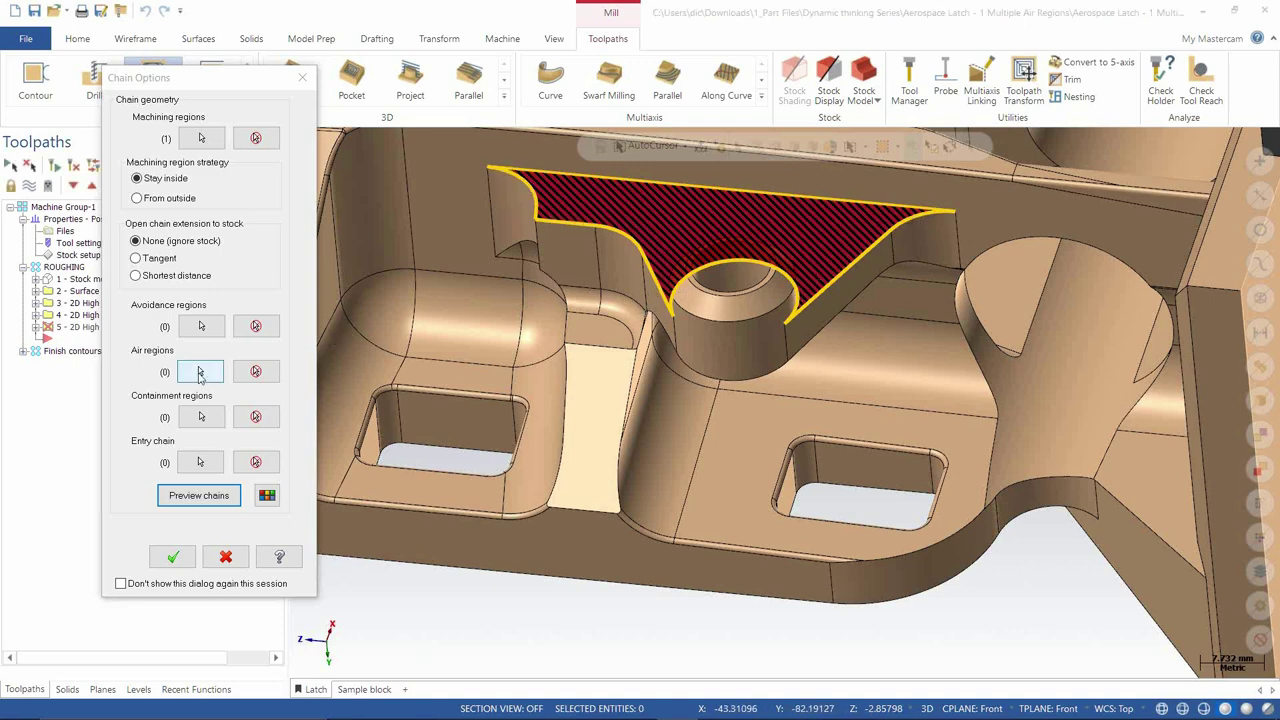
Step: Chain the purple face's right sloped open edge in 3D as an air region and preview the regions
{"action": "left_click", "coordinate": [200, 371]}
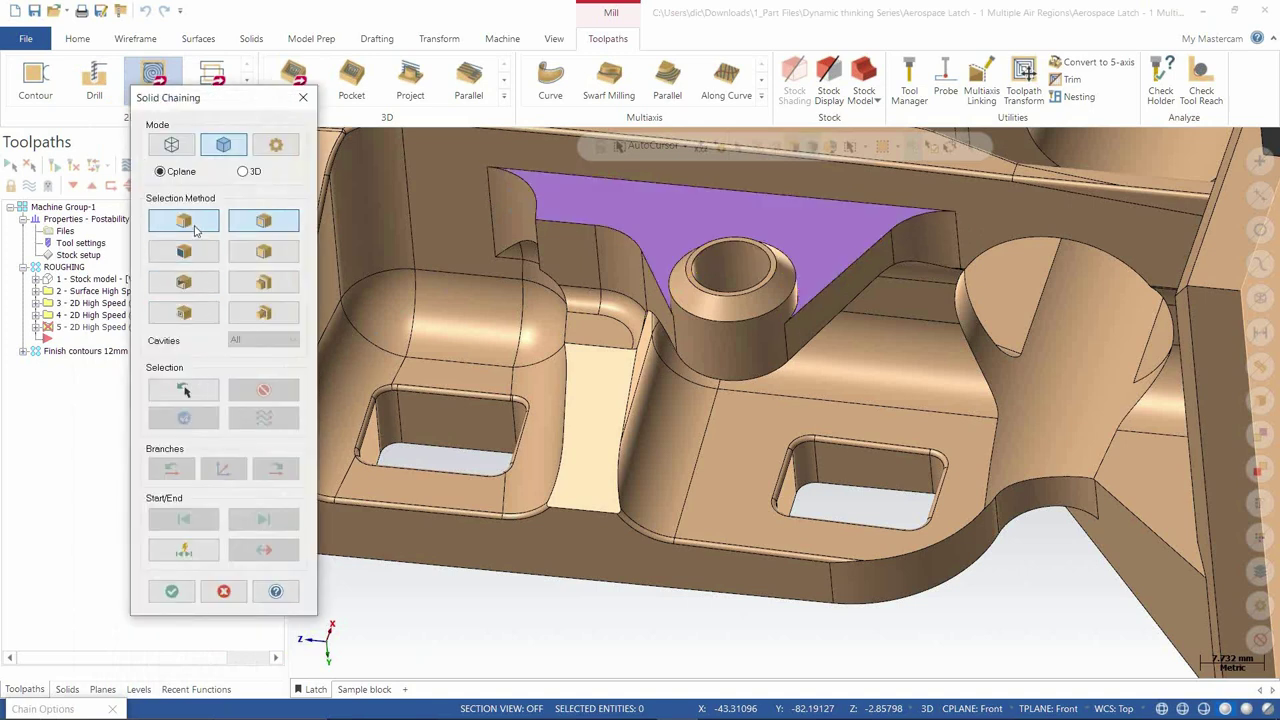
{"action": "left_click", "coordinate": [196, 225]}
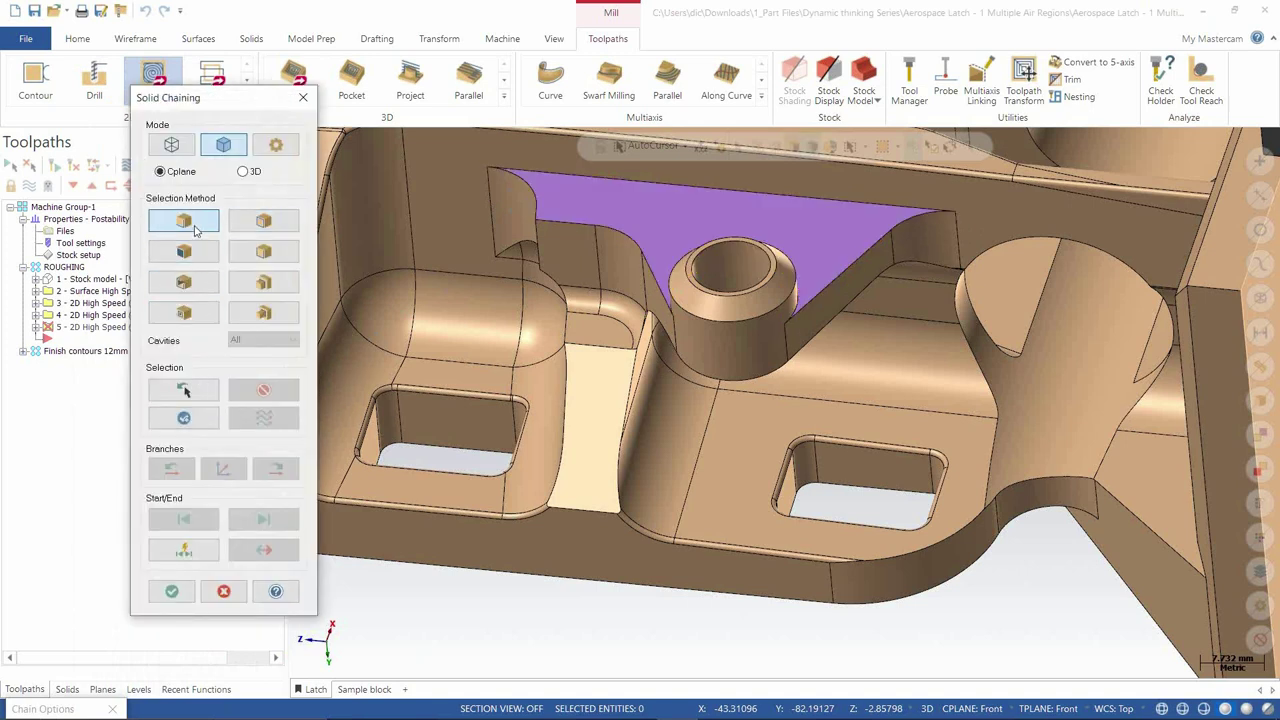
{"action": "left_click", "coordinate": [939, 212]}
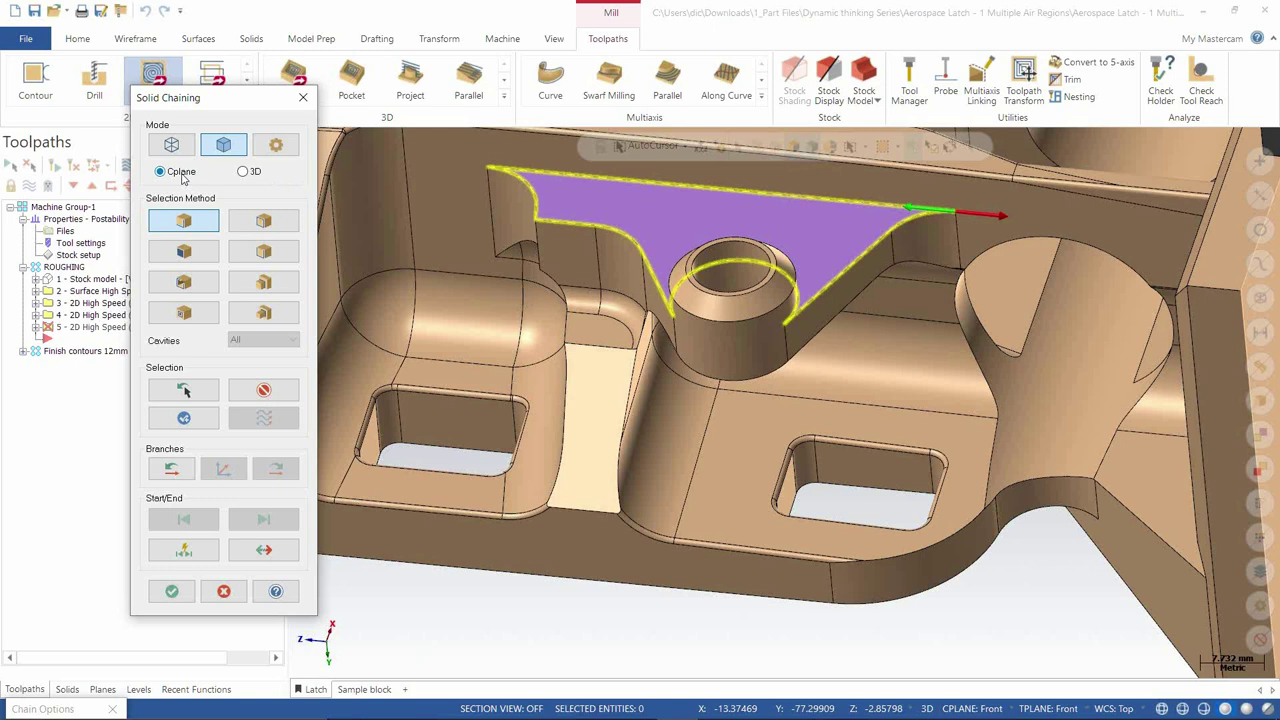
{"action": "left_click", "coordinate": [263, 389]}
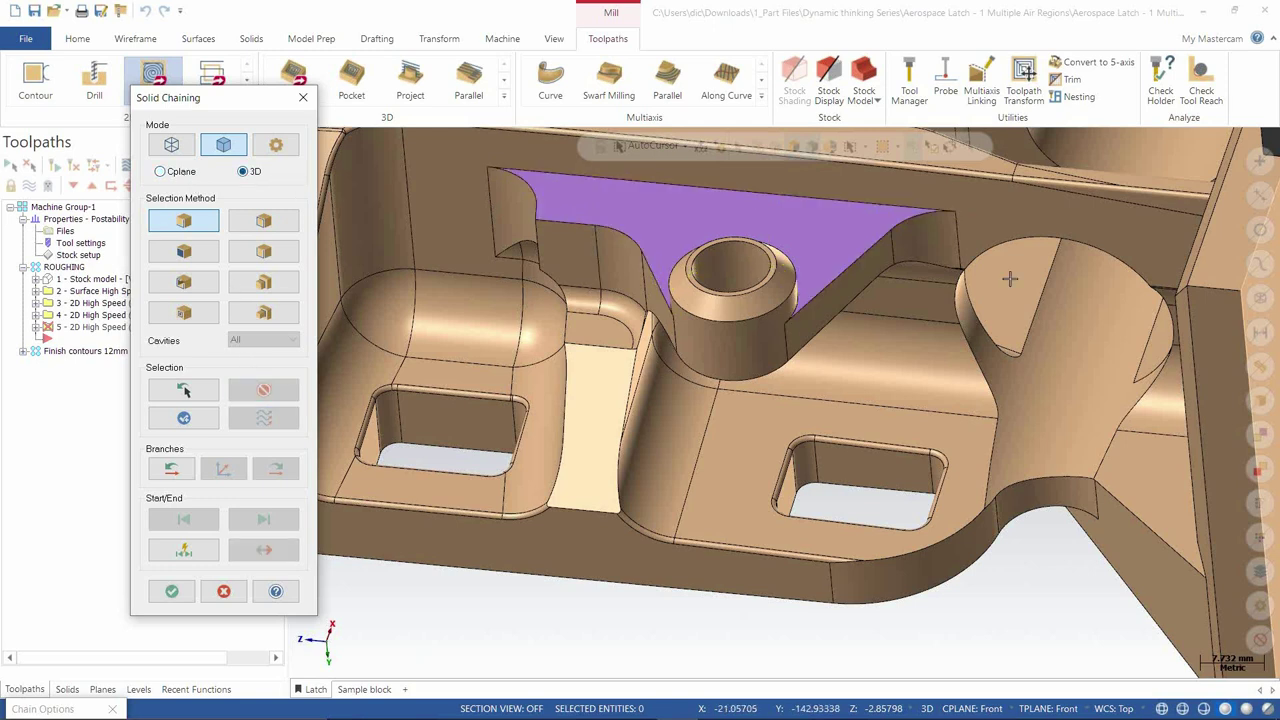
{"action": "left_click", "coordinate": [933, 219]}
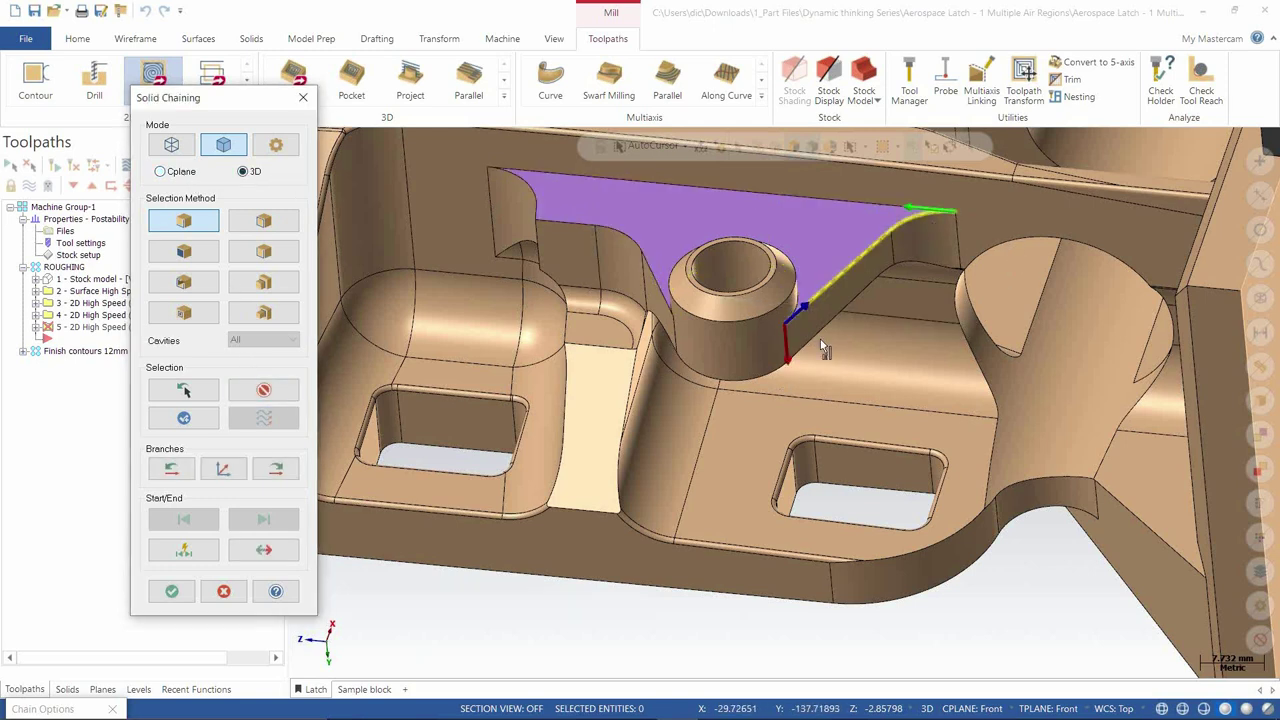
{"action": "middle_click_drag", "start_coordinate": [814, 371], "coordinate": [800, 420]}
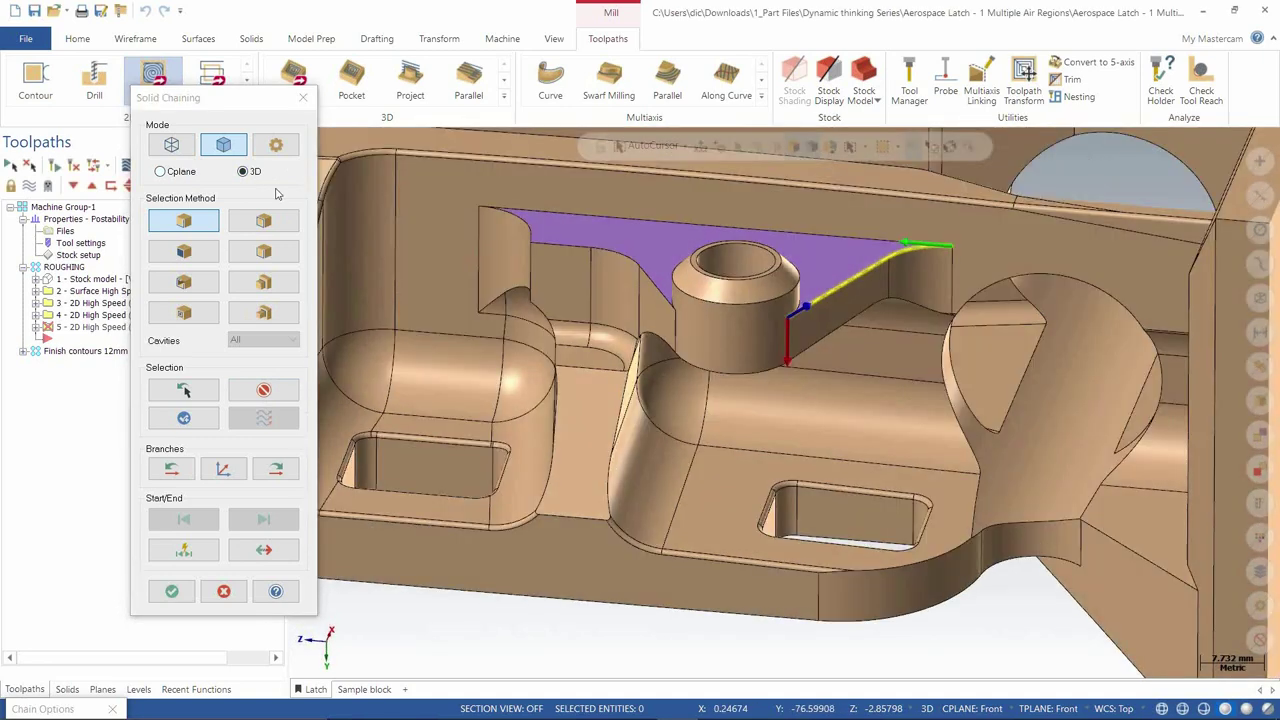
{"action": "left_click", "coordinate": [243, 172]}
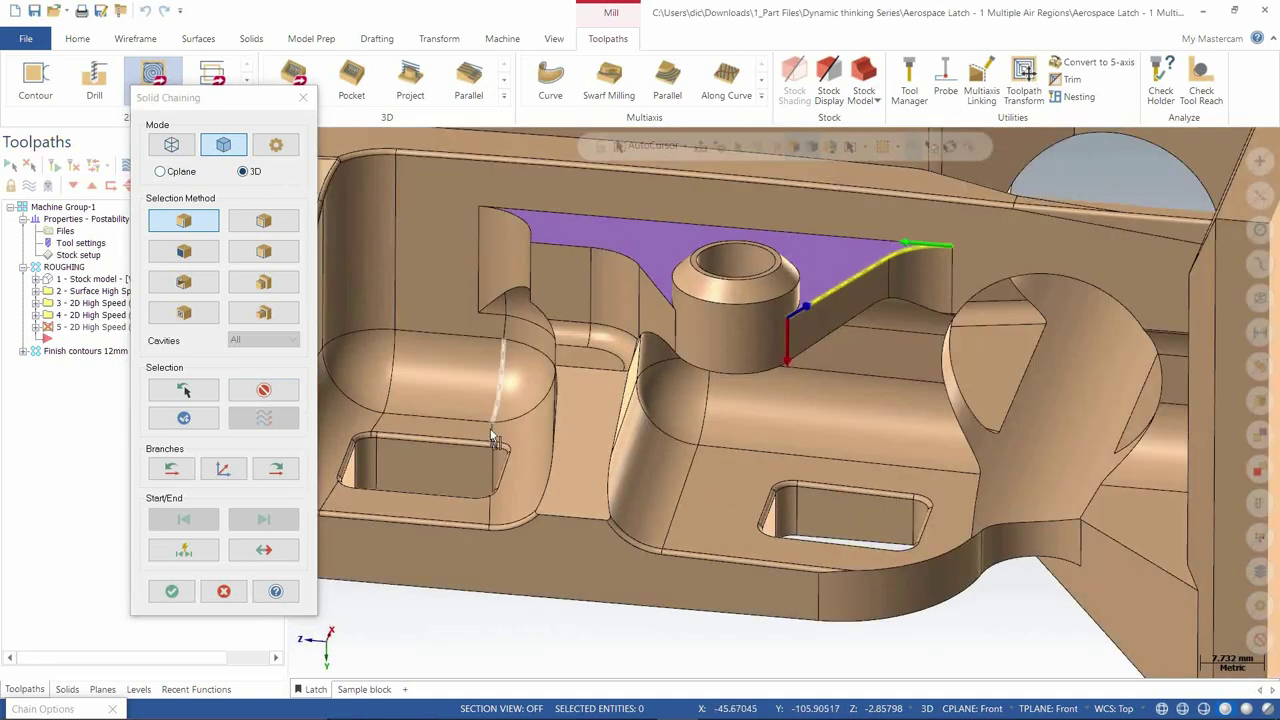
{"action": "left_click", "coordinate": [172, 591]}
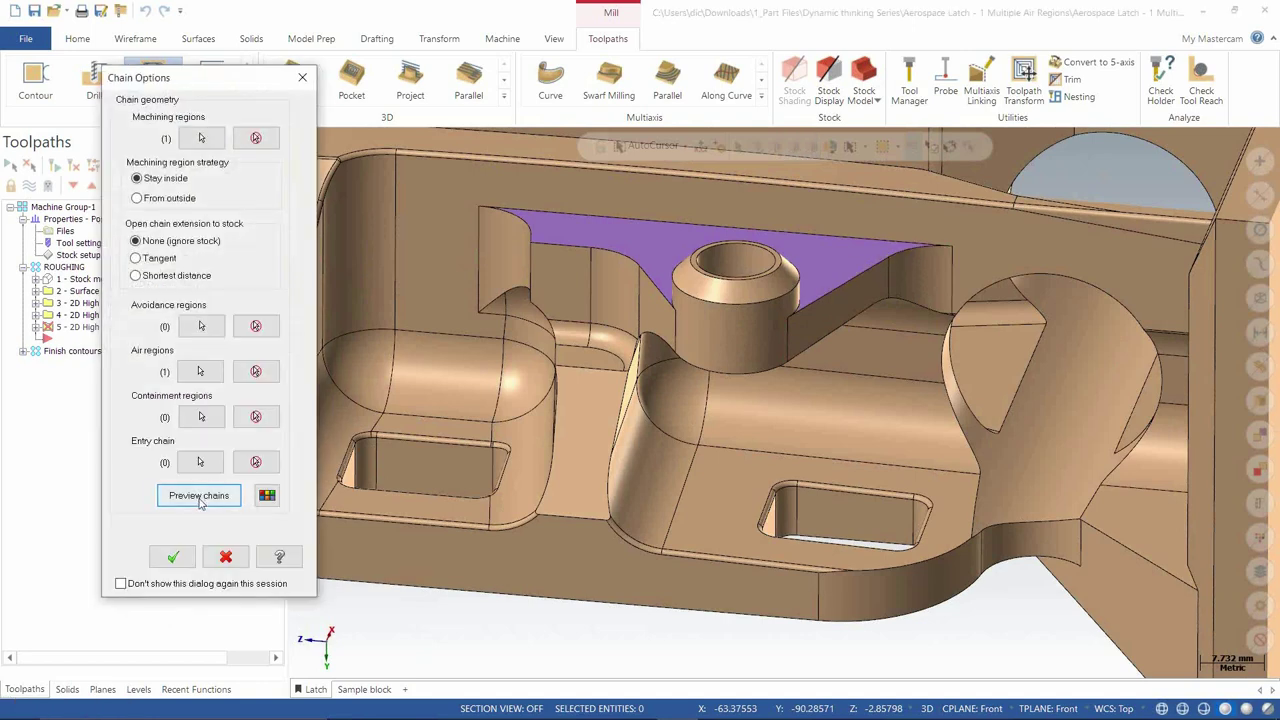
{"action": "left_click", "coordinate": [199, 496]}
{"action": "middle_click_drag", "start_coordinate": [675, 370], "coordinate": [575, 455]}
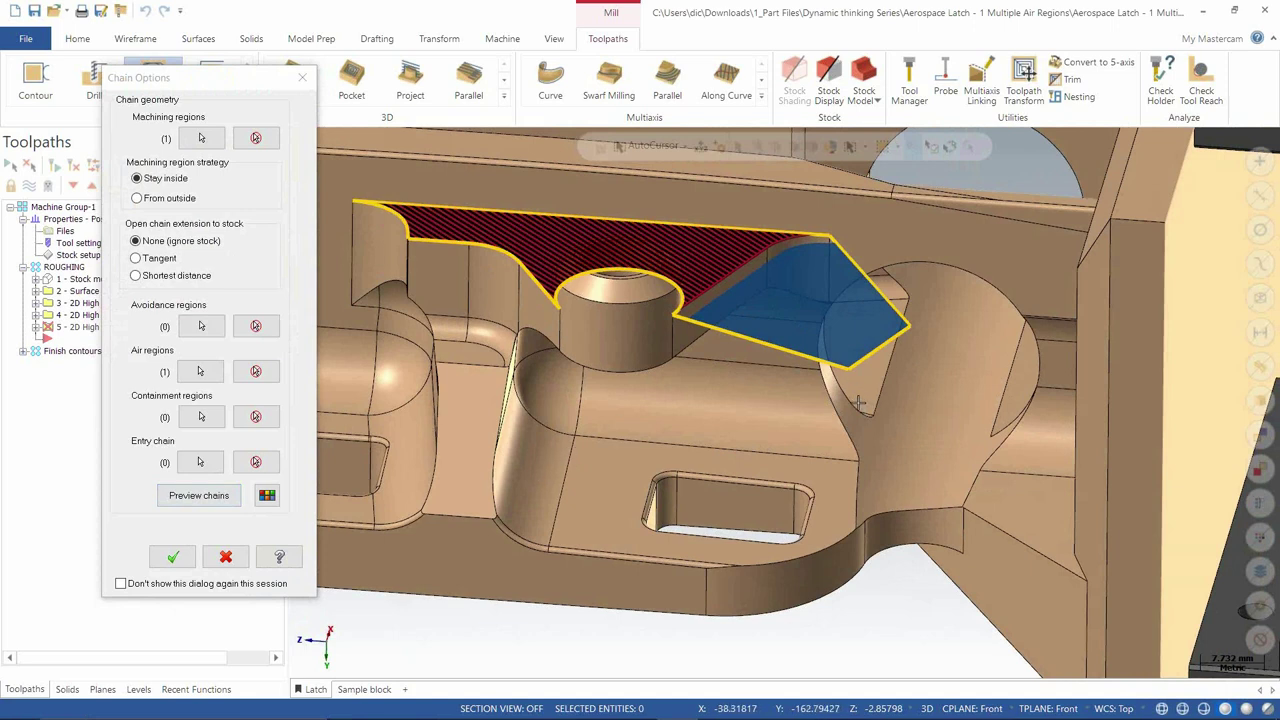
{"action": "left_click", "coordinate": [200, 371]}
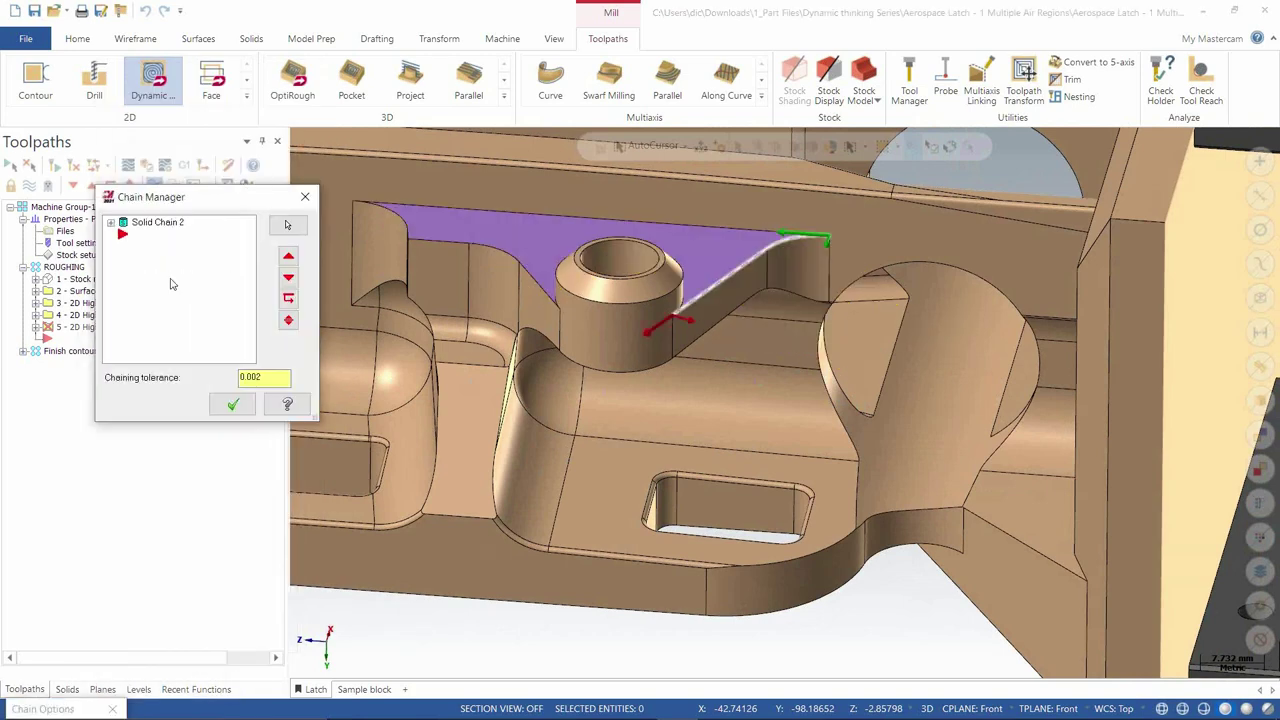
Step: Add the purple face's left open edge as a second air region, preview both, and confirm the chains
{"action": "right_click", "coordinate": [175, 284]}
{"action": "left_click", "coordinate": [205, 290]}
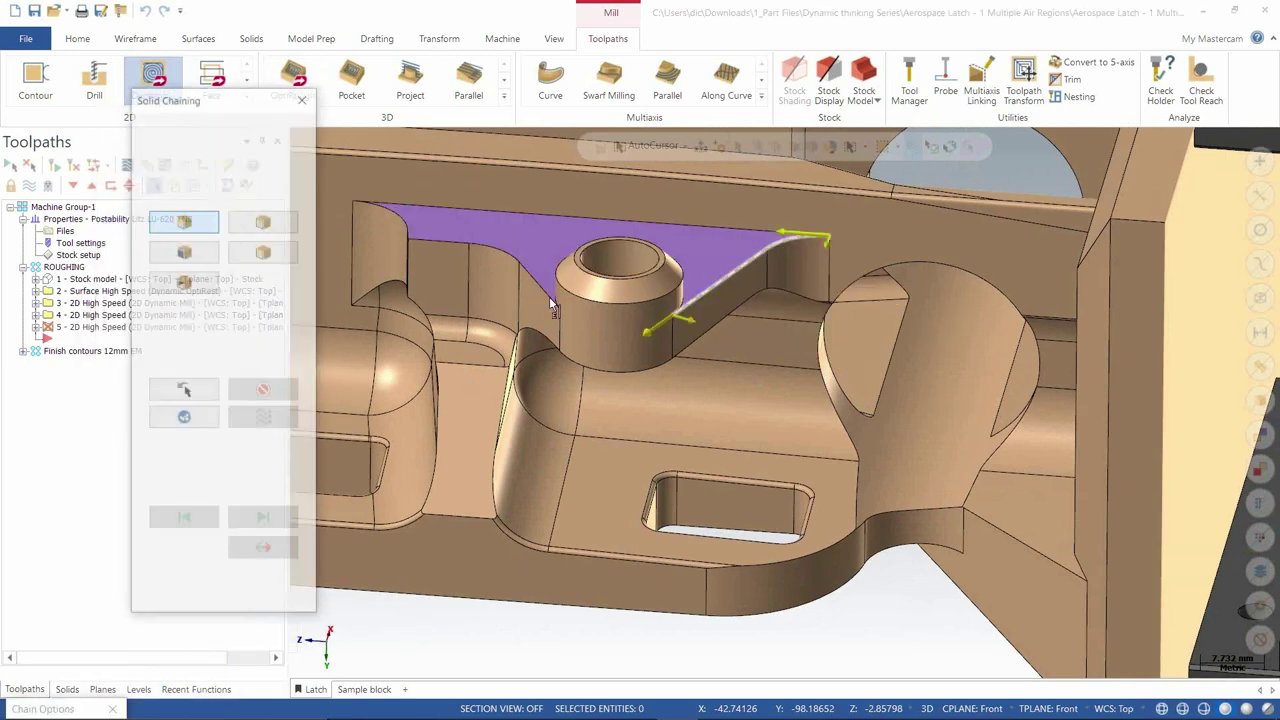
{"action": "left_click", "coordinate": [546, 297]}
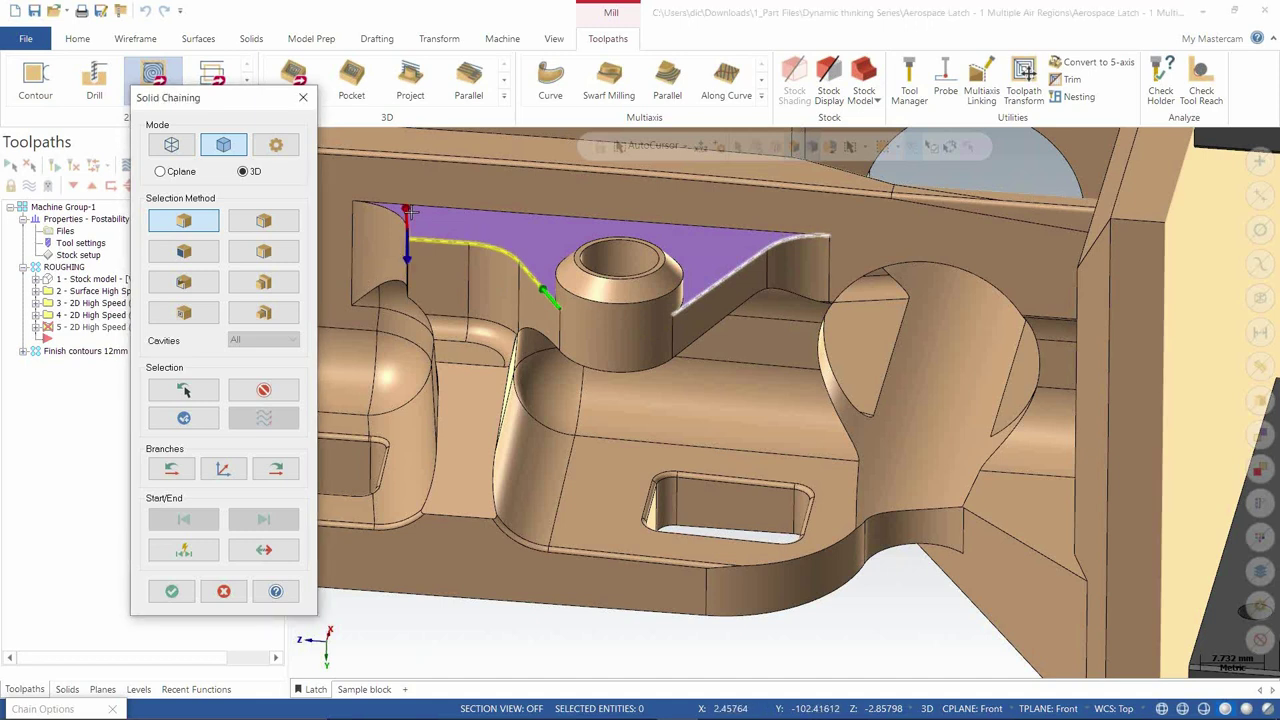
{"action": "left_click", "coordinate": [172, 591]}
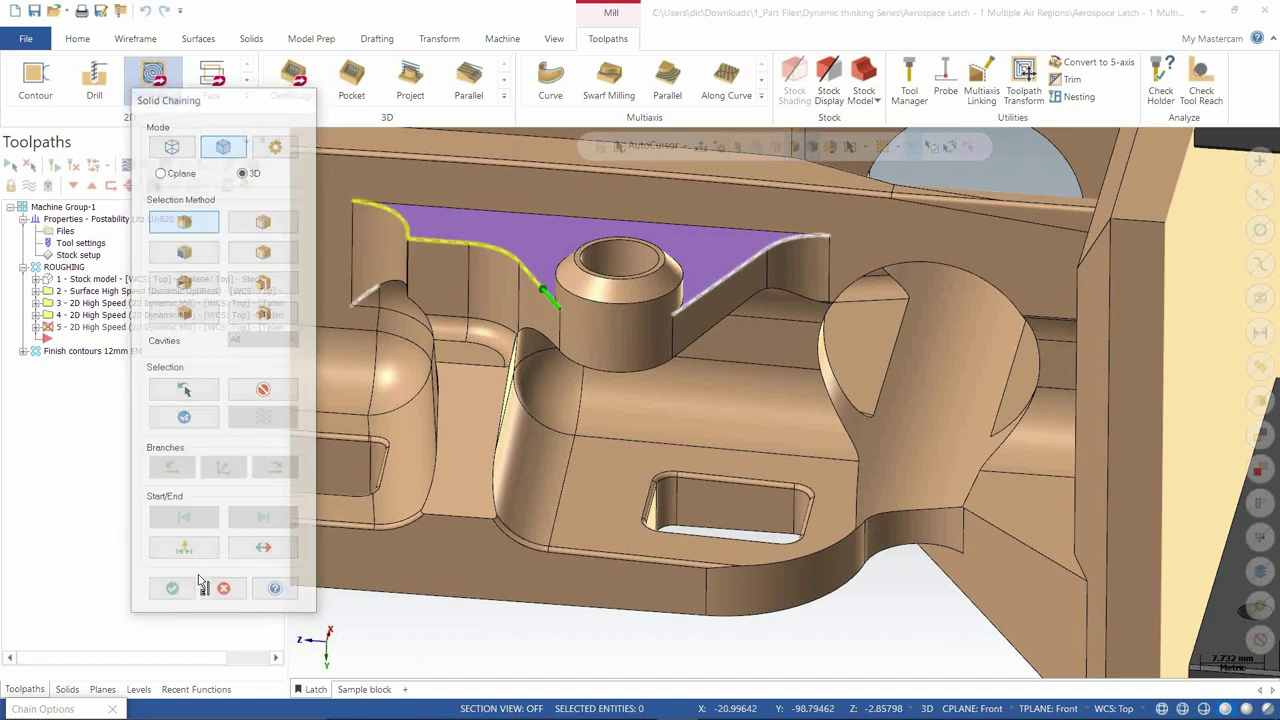
{"action": "left_click", "coordinate": [232, 404]}
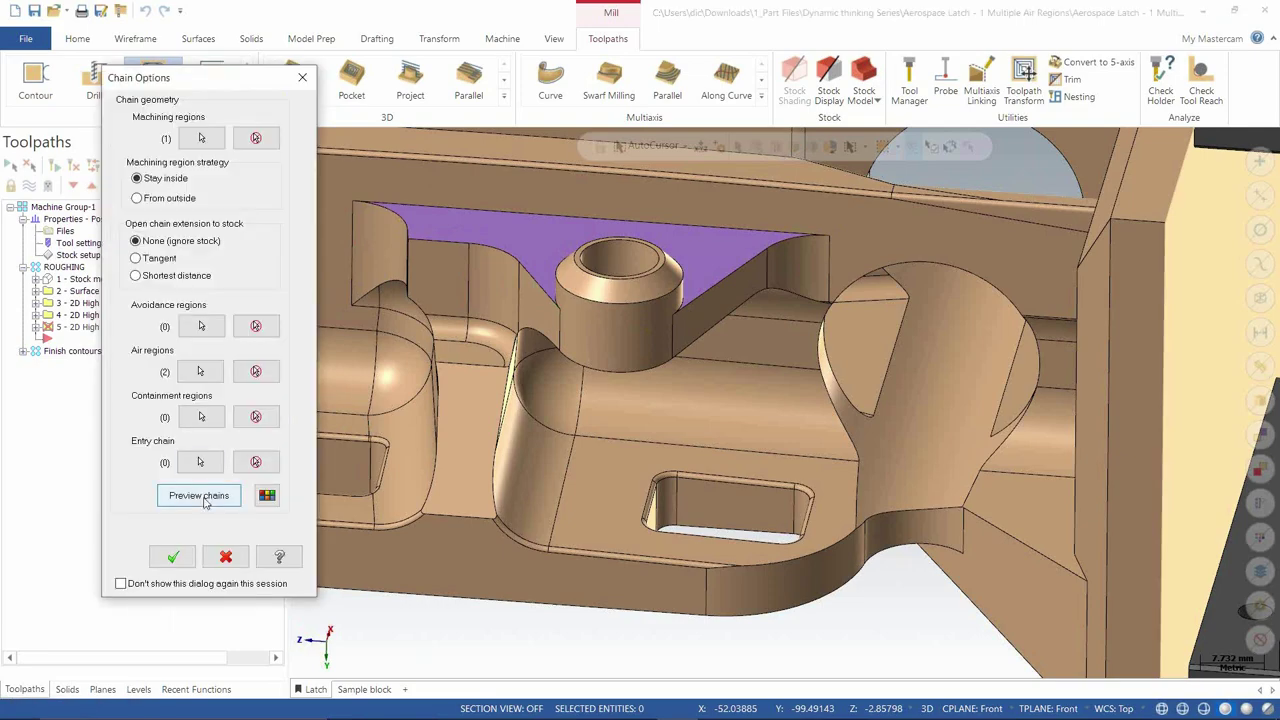
{"action": "left_click", "coordinate": [215, 493]}
{"action": "middle_click_drag", "start_coordinate": [600, 400], "coordinate": [706, 325]}
{"action": "scroll", "coordinate": [706, 322], "scroll_direction": "up", "scroll_amount": 2}
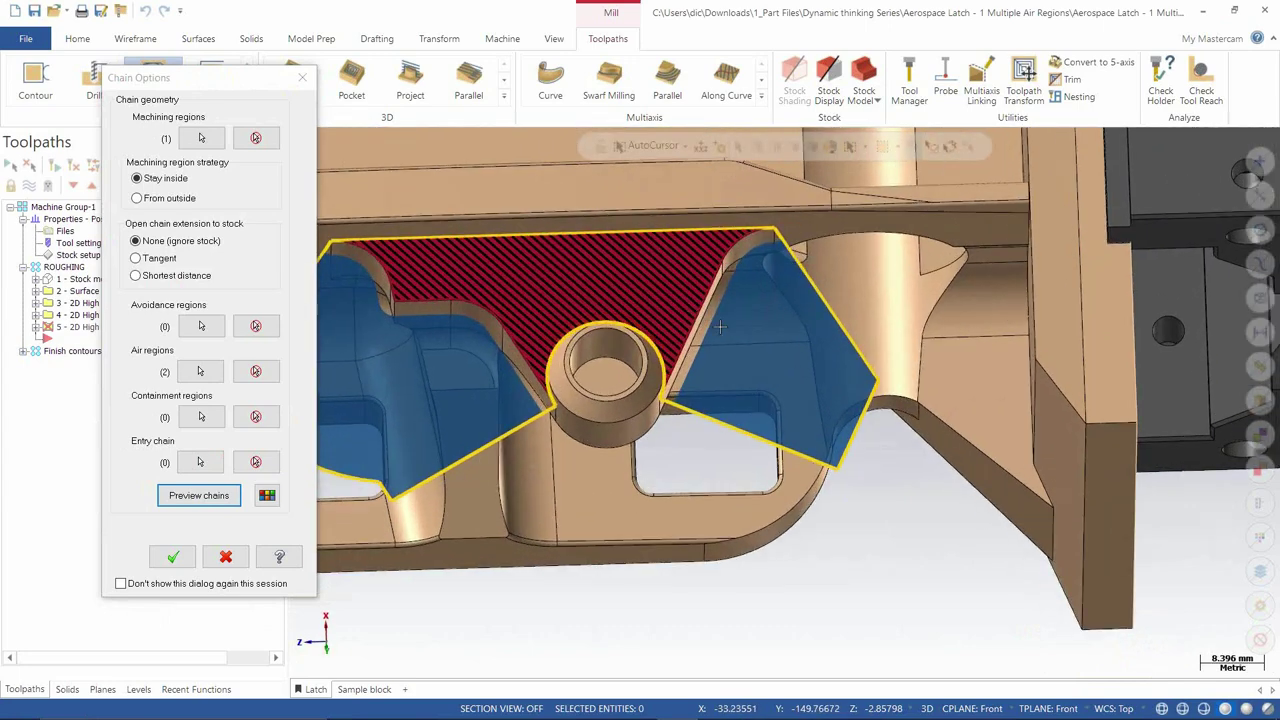
{"action": "left_click", "coordinate": [172, 556]}
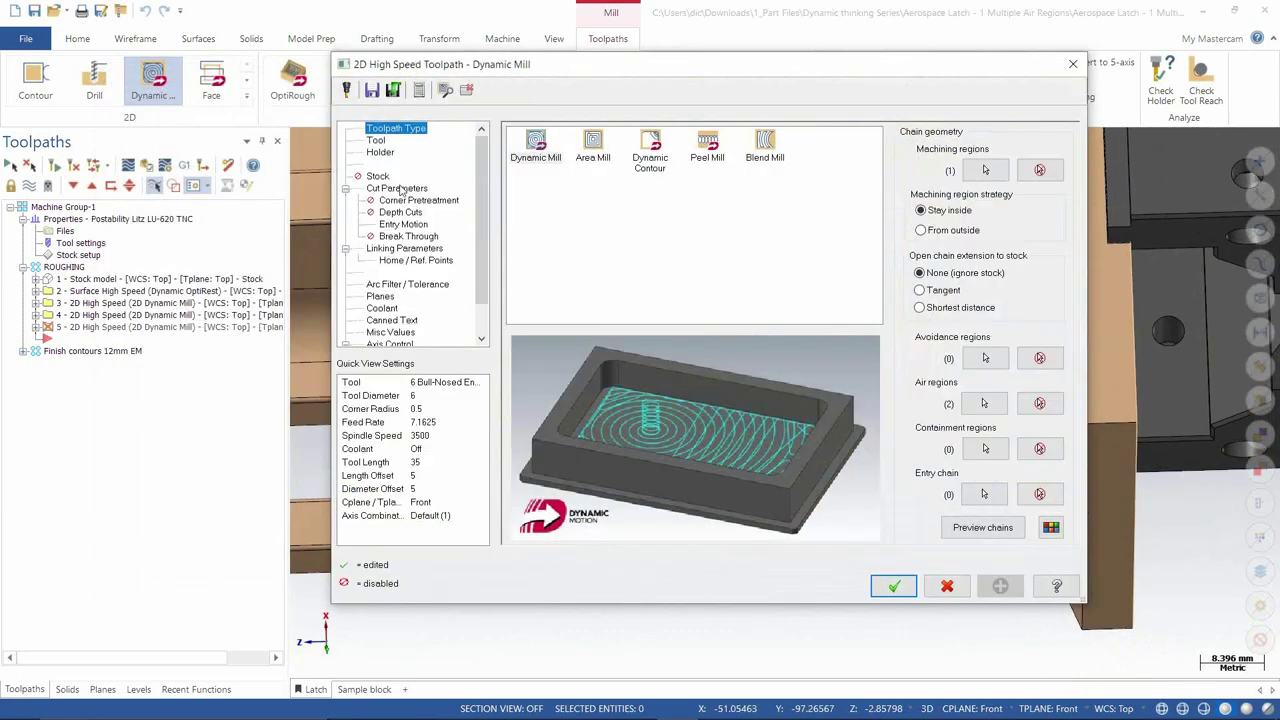
Step: Generate operation 5's Dynamic Mill toolpath and re-preview its machining and air region chains
{"action": "left_click", "coordinate": [397, 188]}
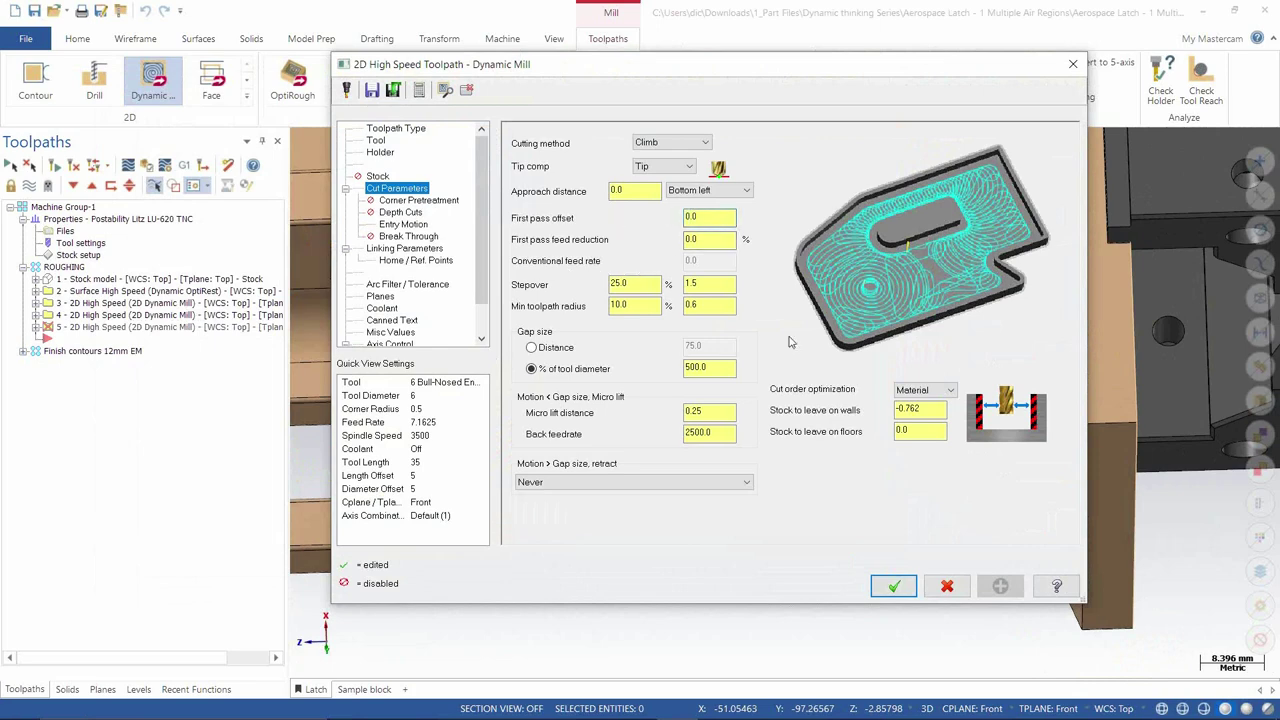
{"action": "left_click", "coordinate": [893, 586]}
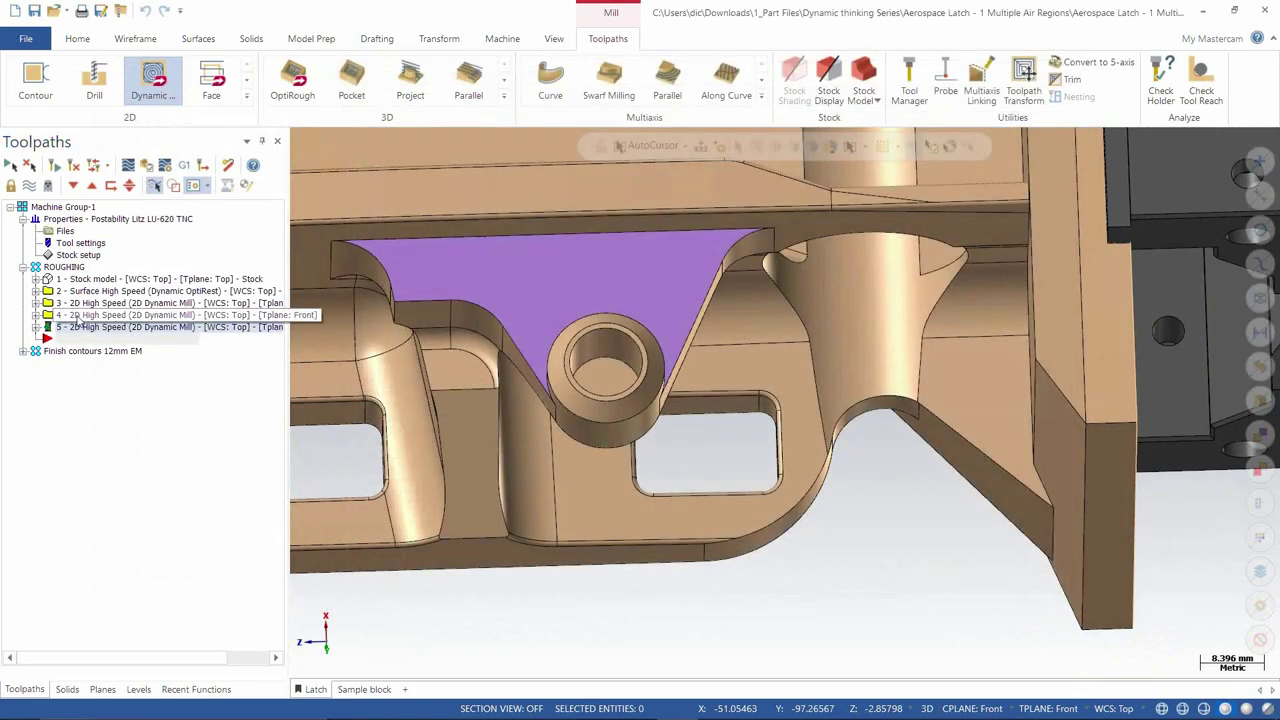
{"action": "left_click", "coordinate": [97, 366]}
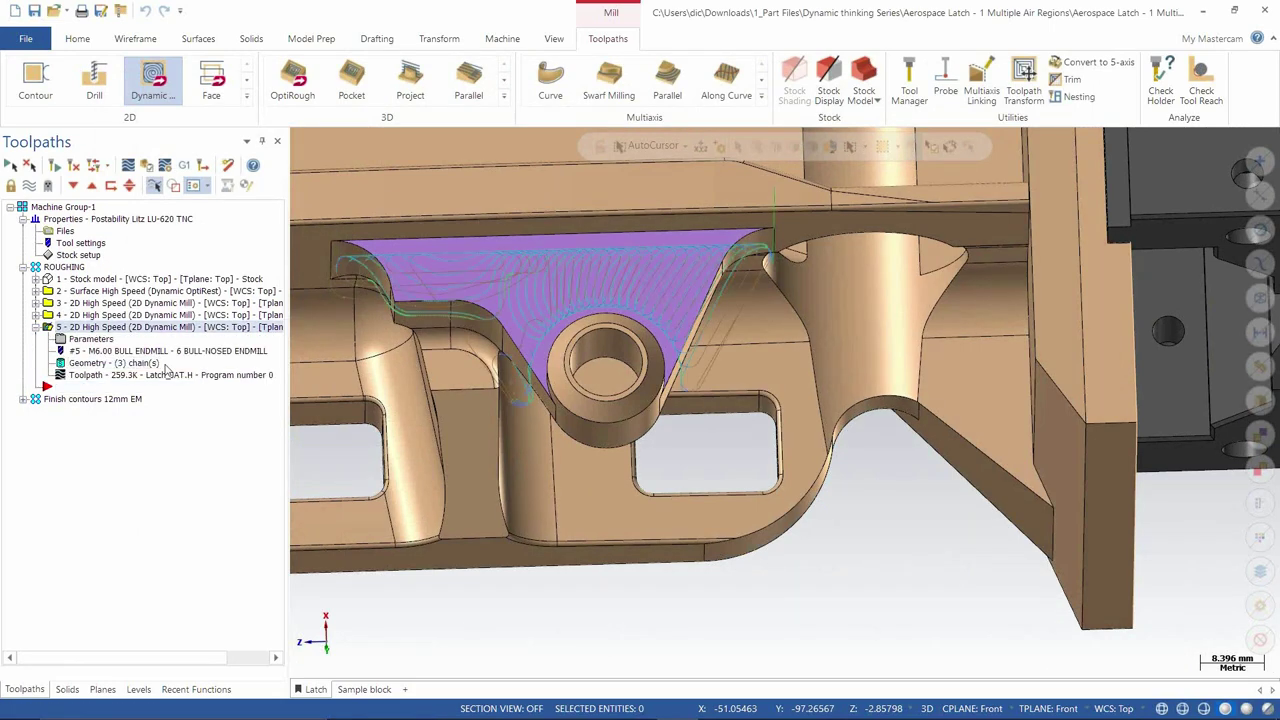
{"action": "left_click", "coordinate": [185, 503]}
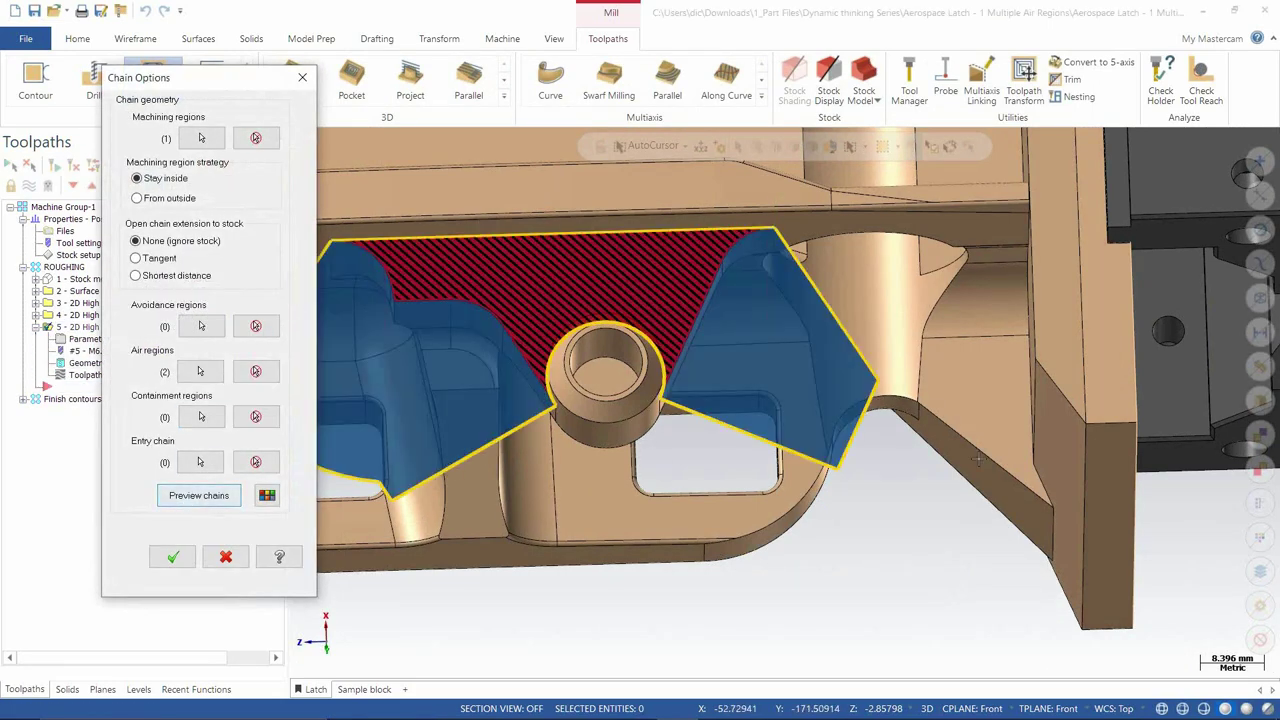
{"action": "scroll", "coordinate": [1023, 479], "scroll_direction": "up", "scroll_amount": 3}
{"action": "middle_click_drag", "start_coordinate": [1023, 479], "coordinate": [650, 400]}
{"action": "scroll", "coordinate": [733, 487], "scroll_direction": "up", "scroll_amount": 1}
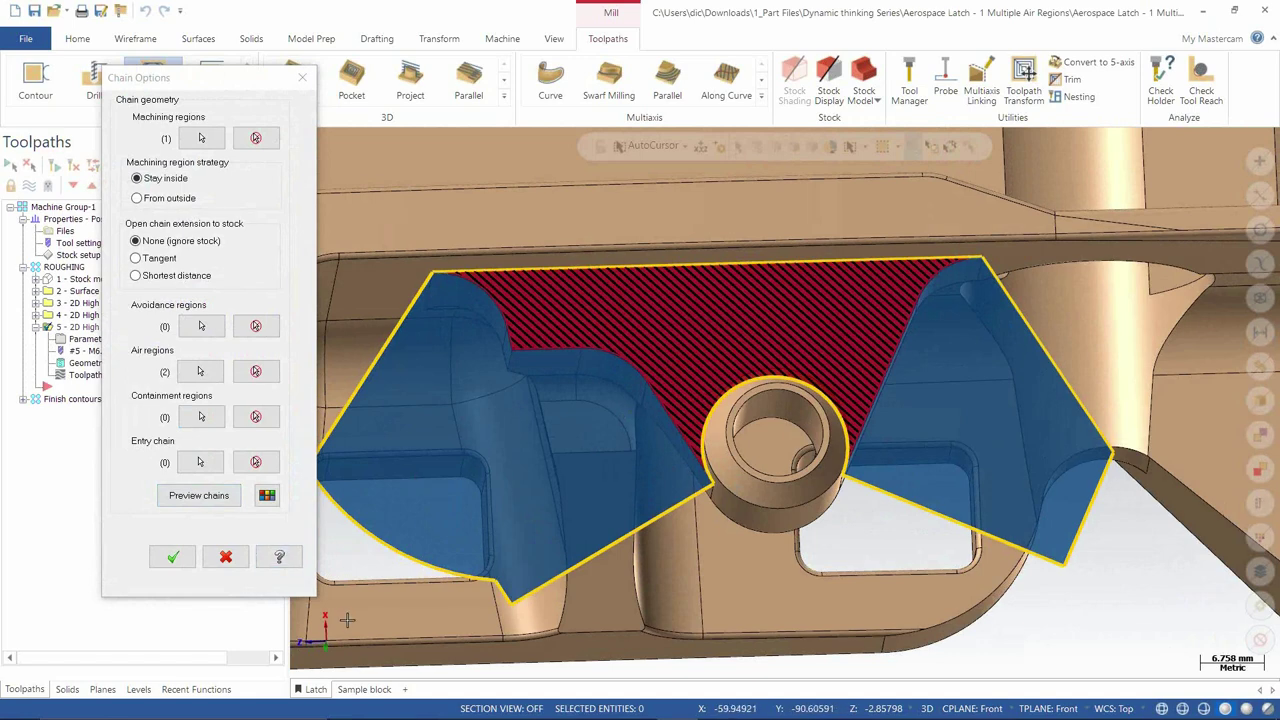
Step: Close the region options and switch to the Sample block model
{"action": "left_click", "coordinate": [226, 556]}
{"action": "left_click", "coordinate": [366, 690]}
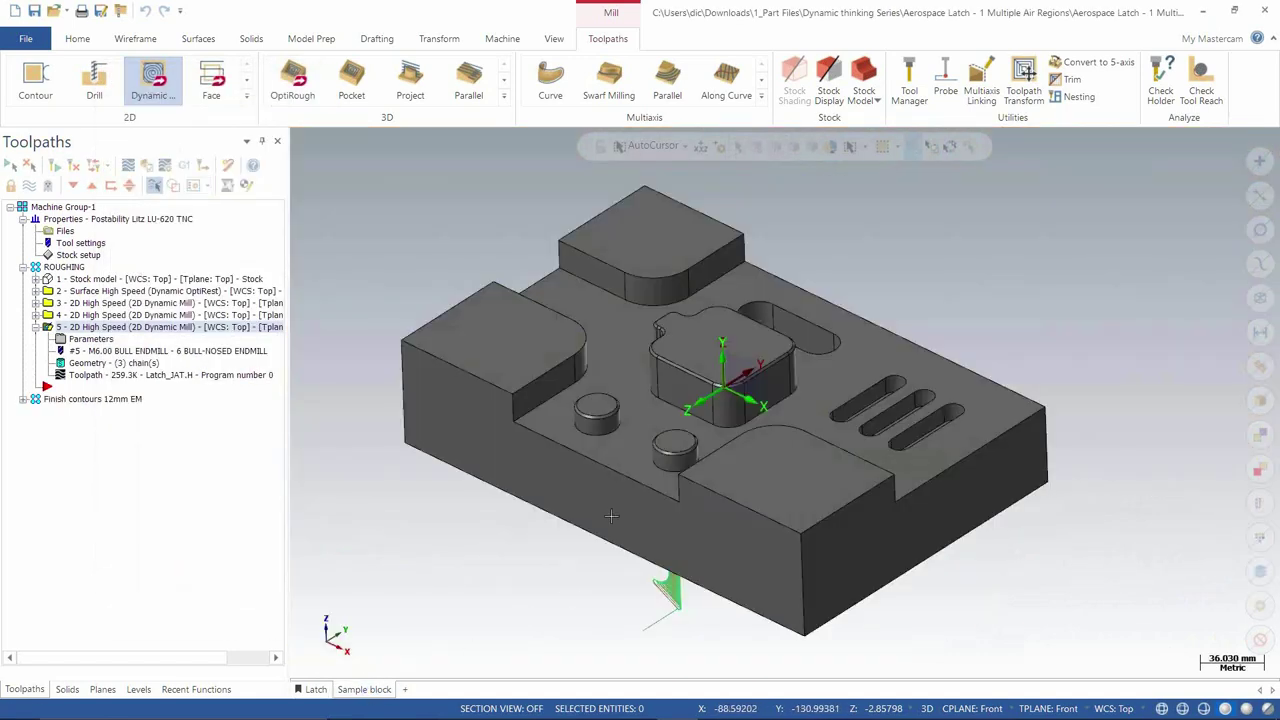
{"action": "left_click", "coordinate": [153, 80]}
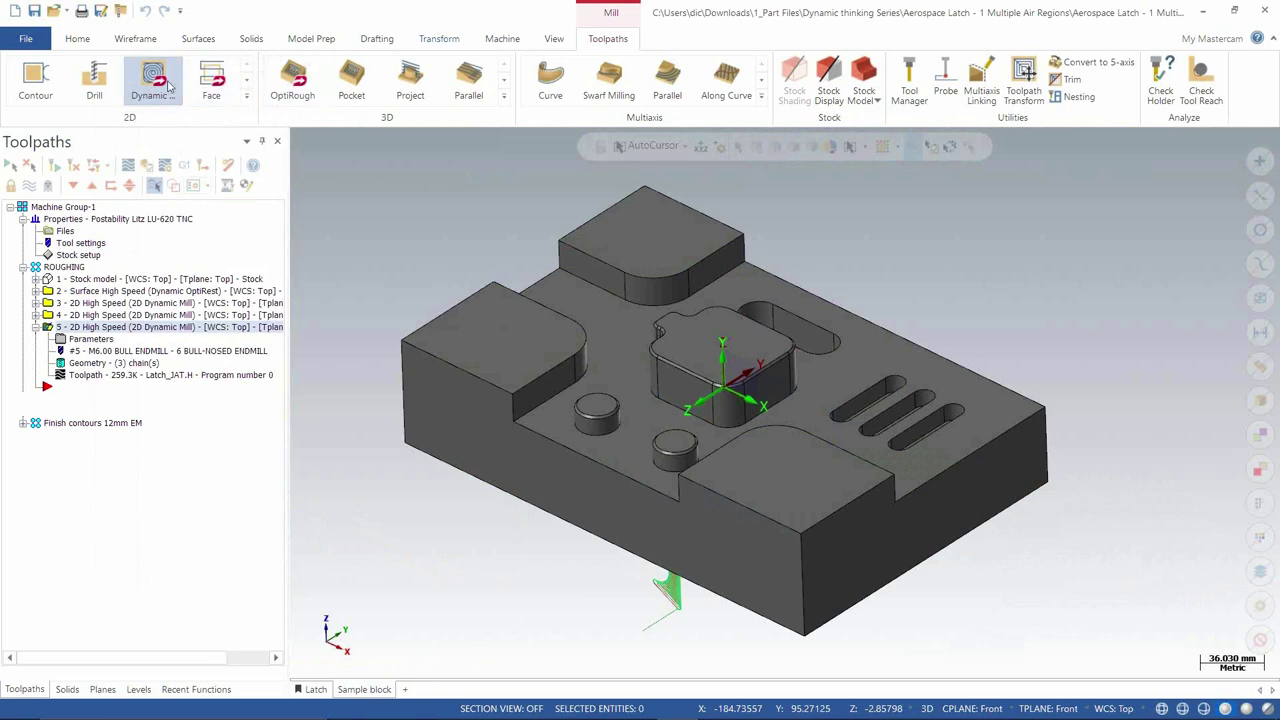
Step: Chain the sample block floor's boundary loop as the machining region
{"action": "left_click", "coordinate": [205, 136]}
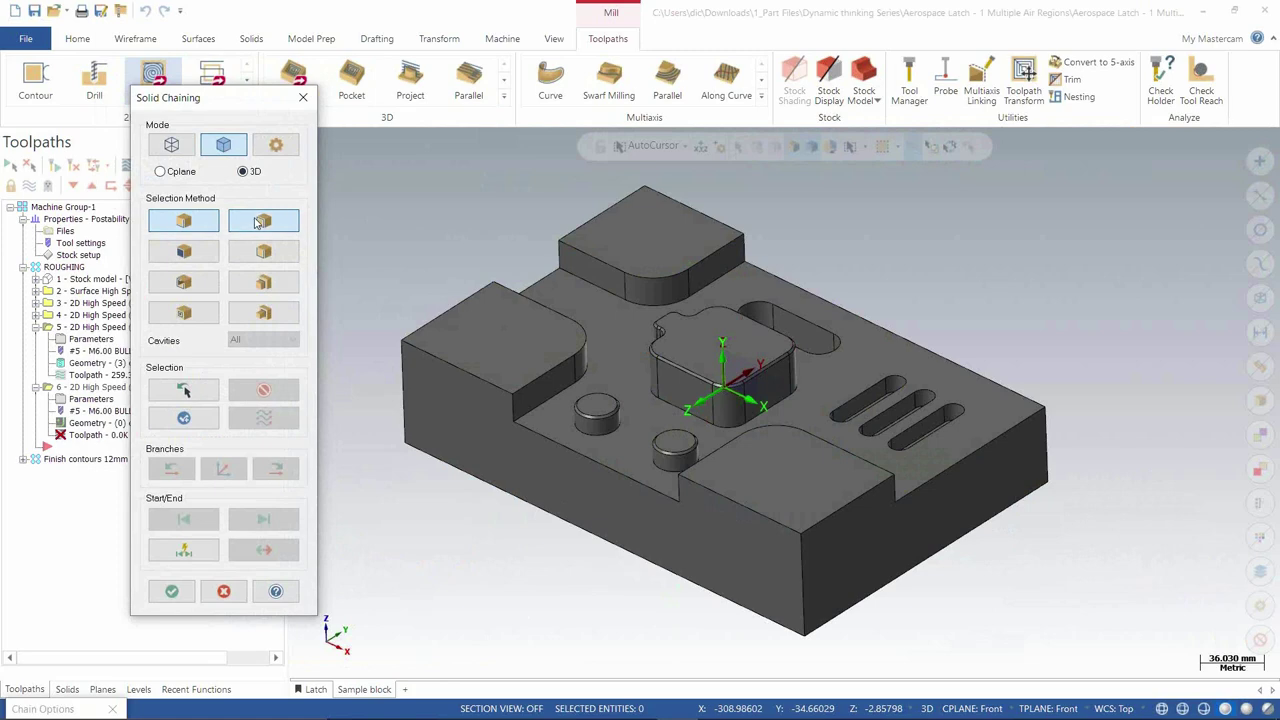
{"action": "left_click", "coordinate": [548, 278]}
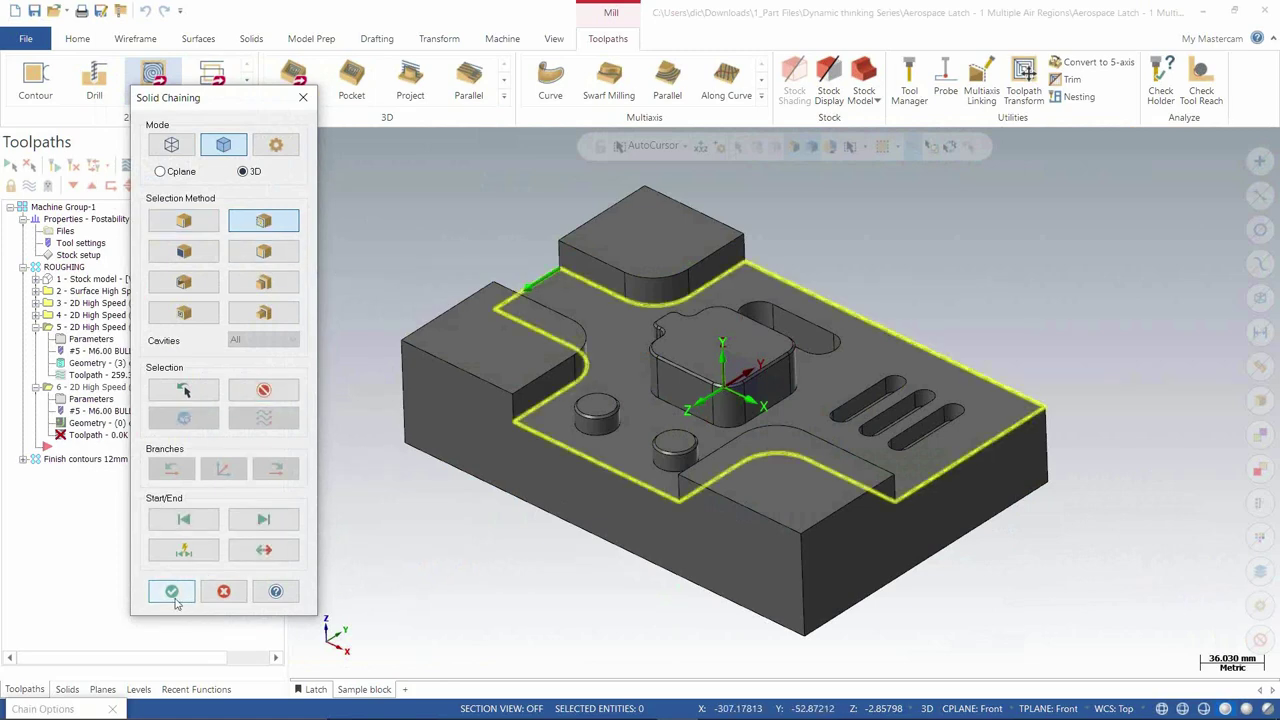
{"action": "left_click", "coordinate": [192, 547]}
{"action": "left_click", "coordinate": [172, 588]}
Step: Chain the open front and right floor edges as an air region, preview, and view from Top
{"action": "left_click", "coordinate": [200, 368]}
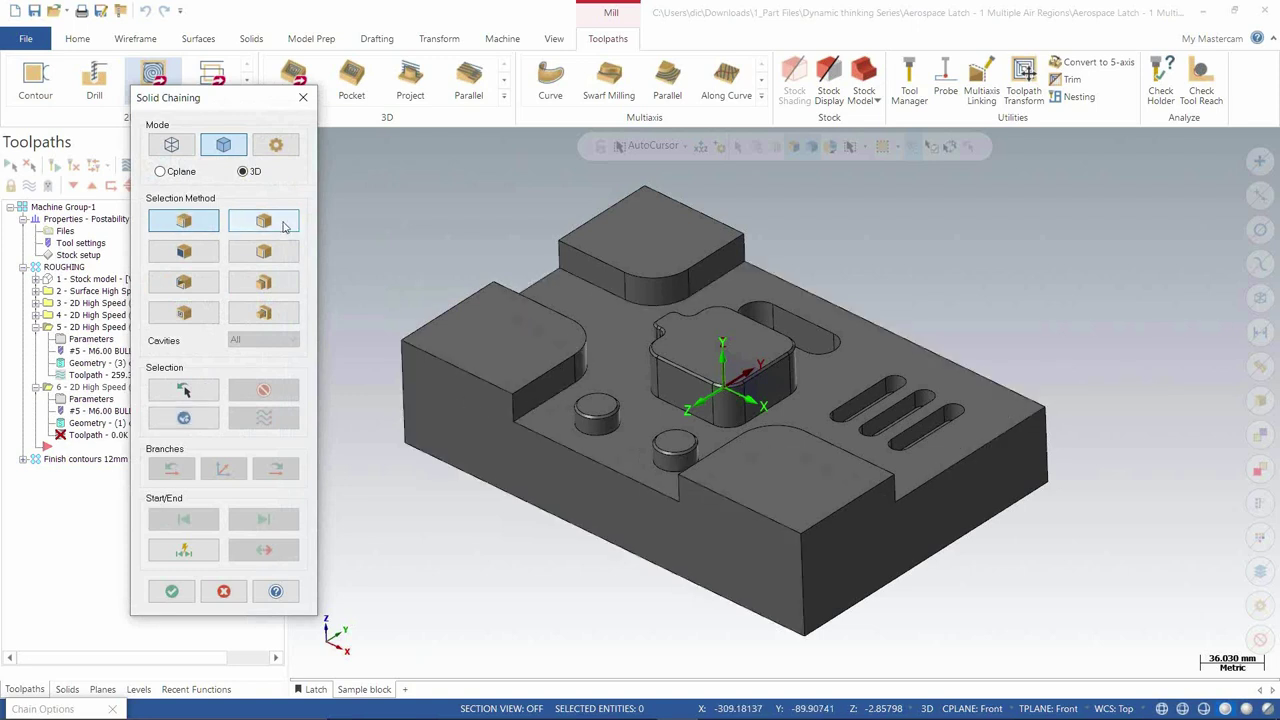
{"action": "left_click", "coordinate": [636, 490]}
{"action": "left_click", "coordinate": [551, 274]}
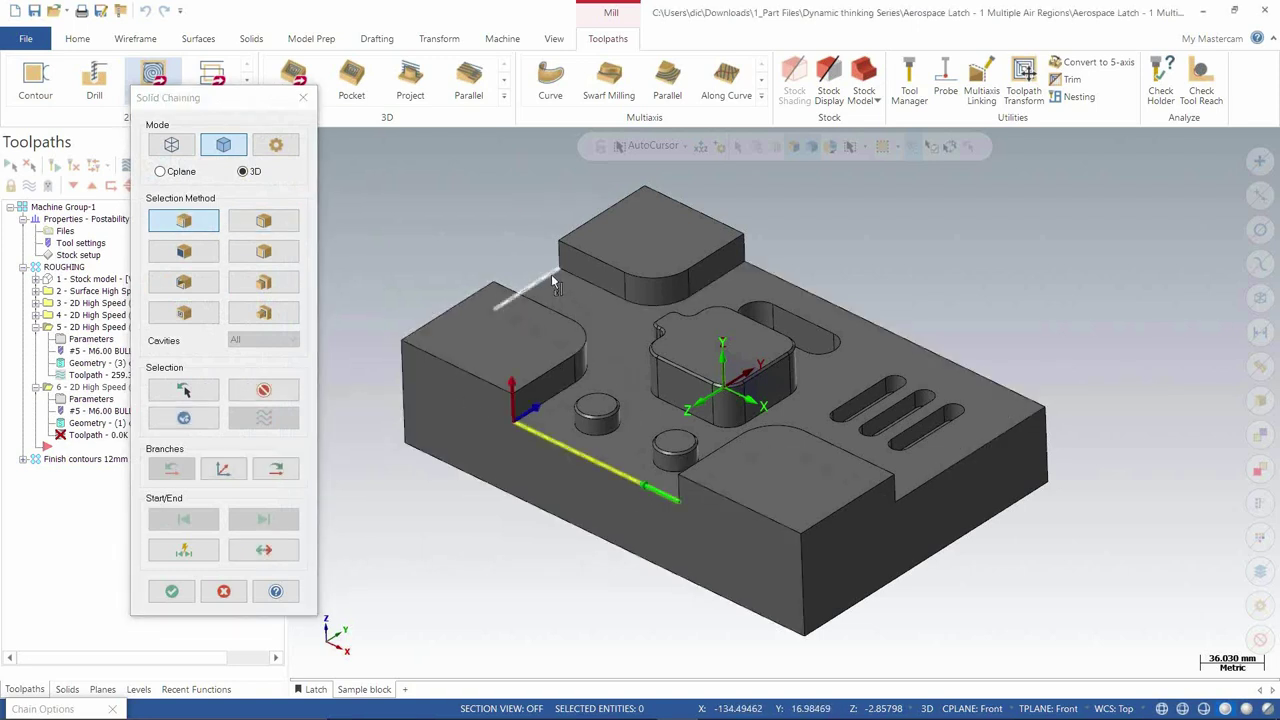
{"action": "left_click", "coordinate": [929, 480]}
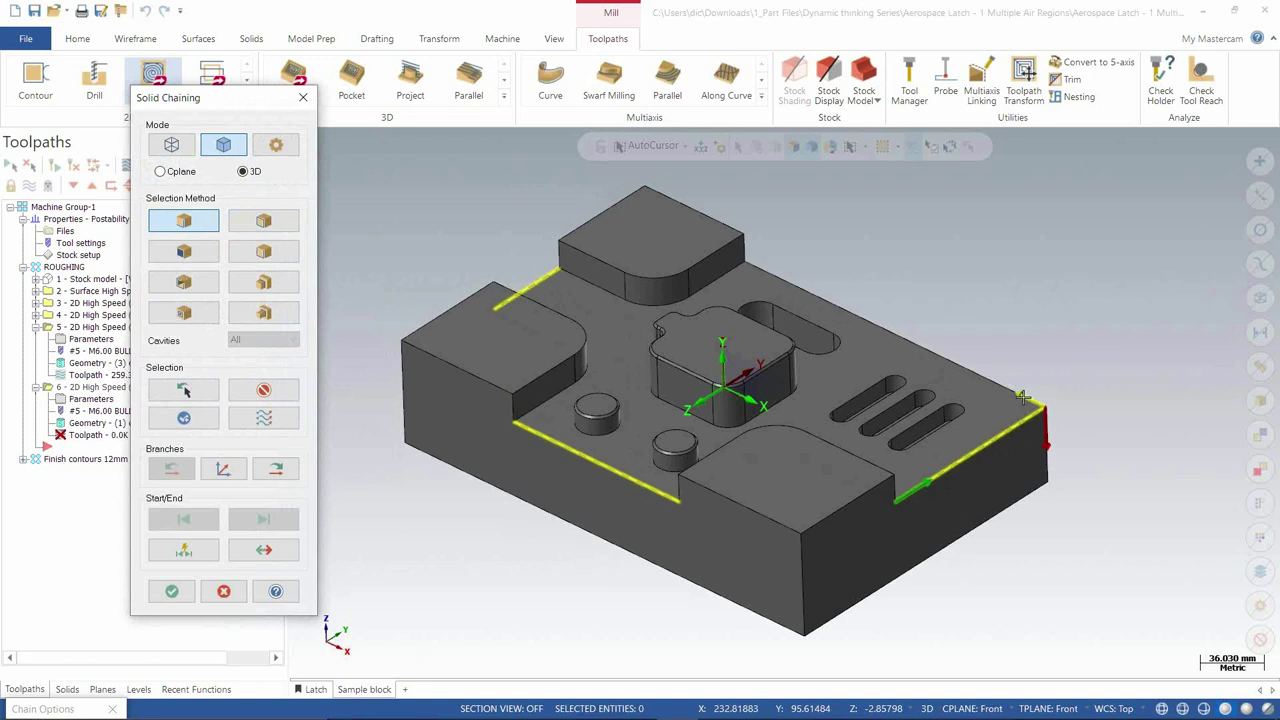
{"action": "left_click", "coordinate": [171, 591]}
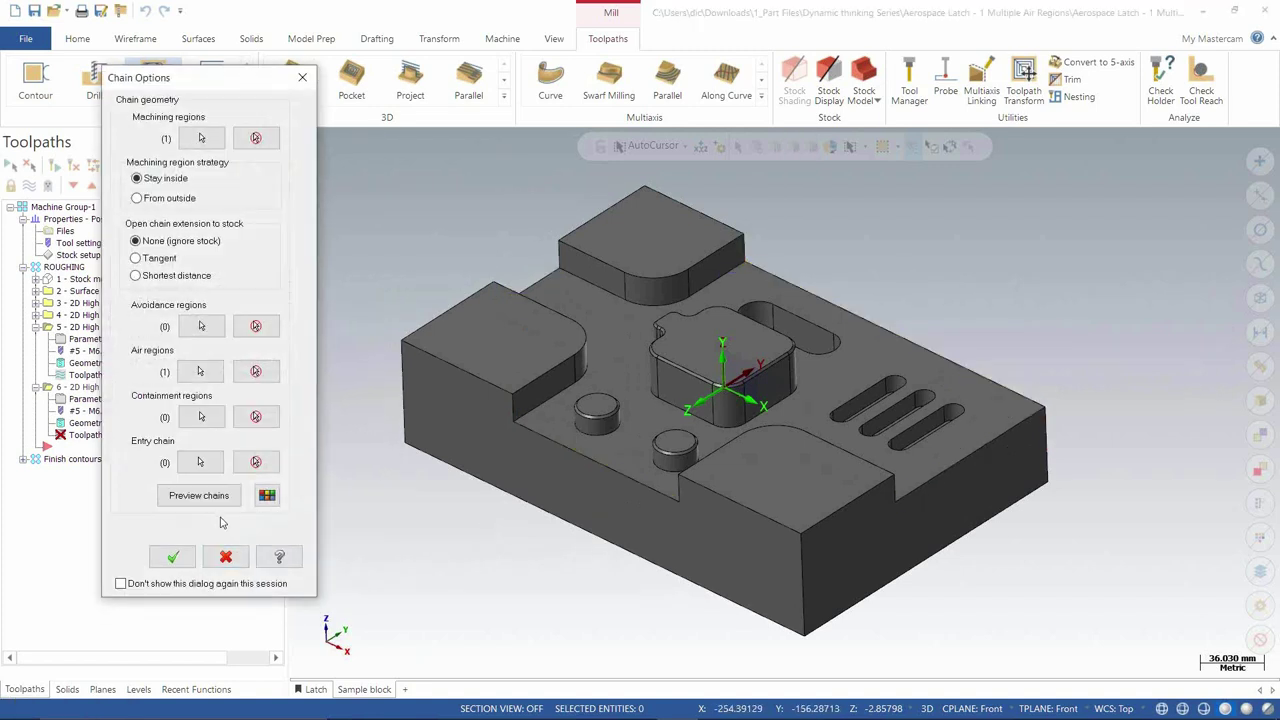
{"action": "left_click", "coordinate": [204, 497]}
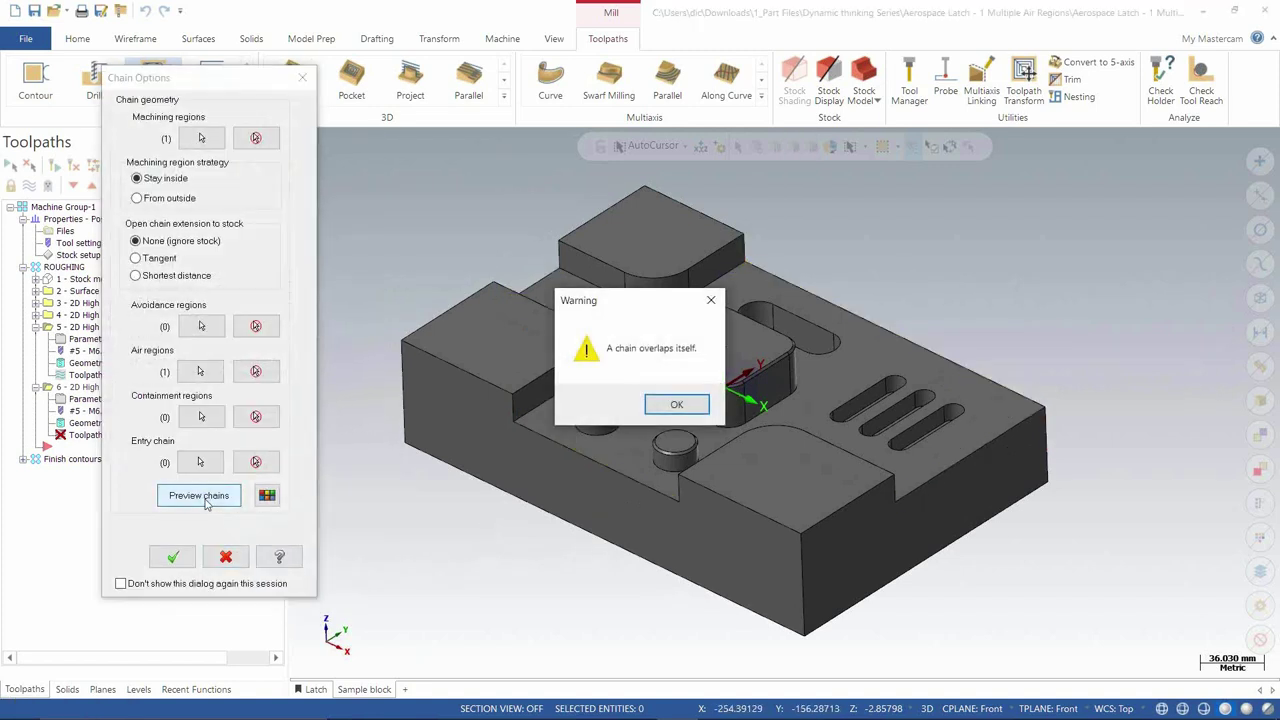
{"action": "left_click", "coordinate": [676, 406]}
{"action": "right_click", "coordinate": [557, 251]}
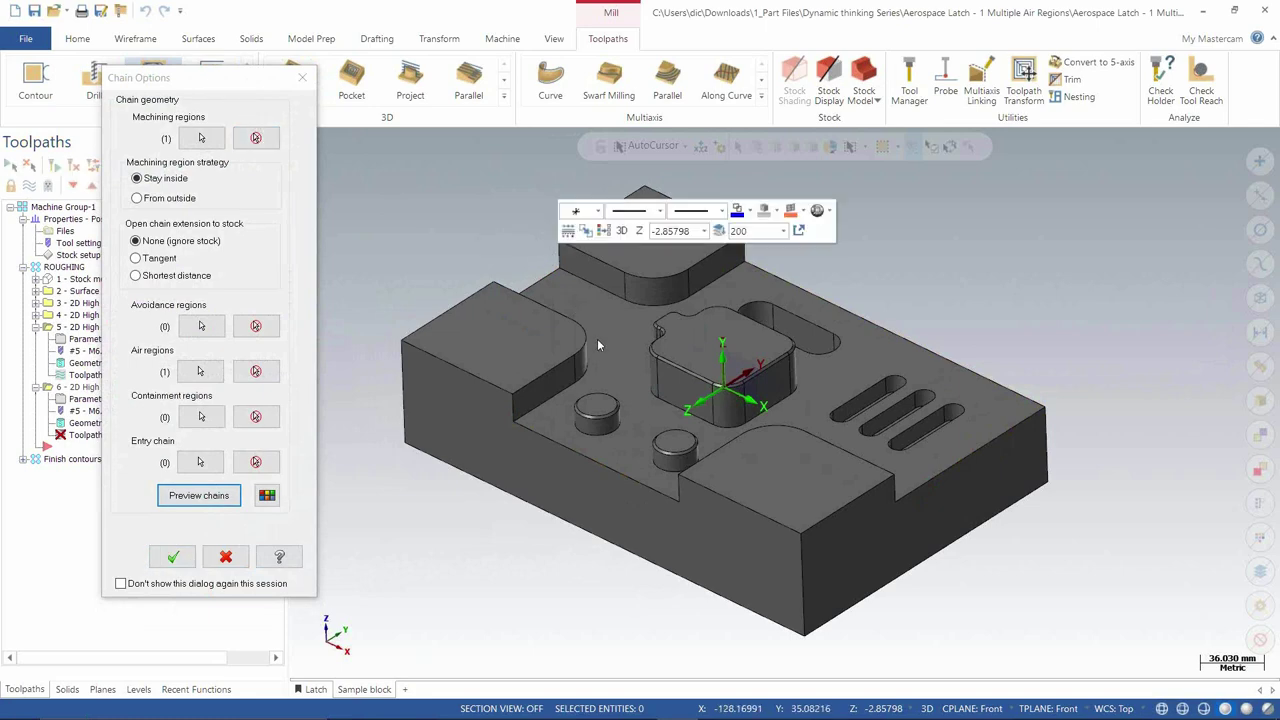
{"action": "left_click", "coordinate": [604, 344]}
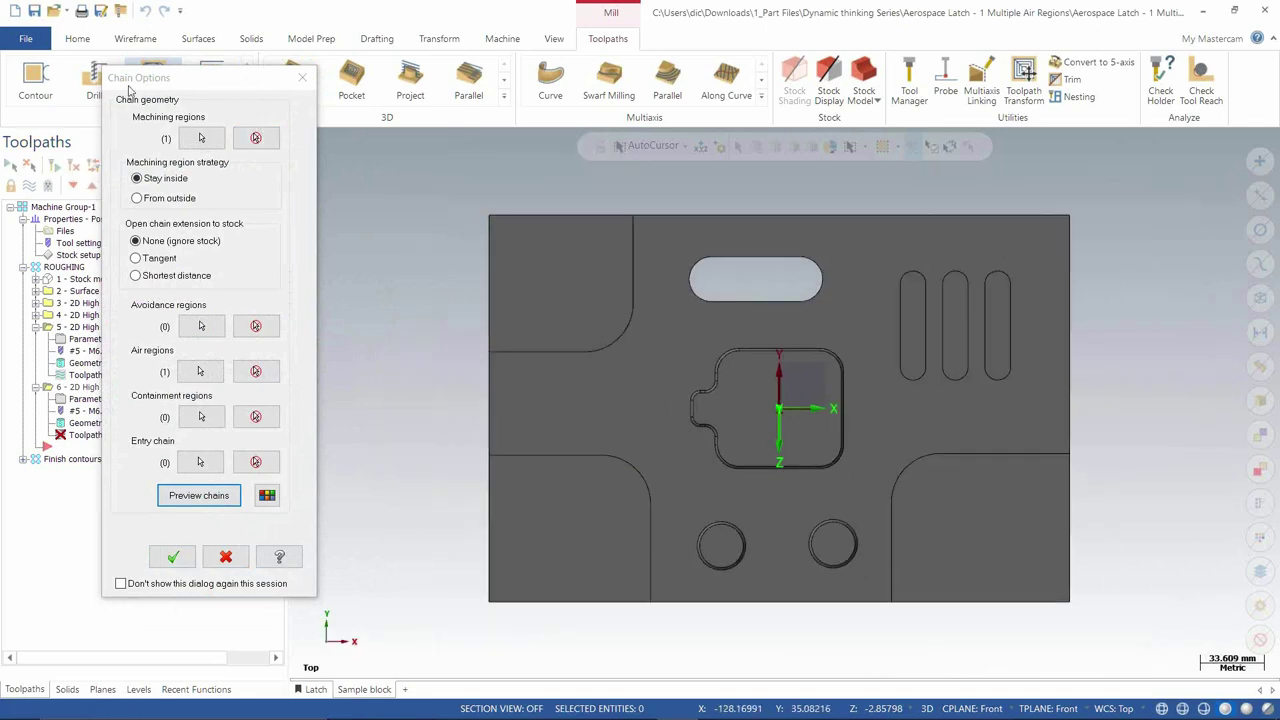
Step: Set Top as the construction and tool plane and preview the region chains
{"action": "left_click", "coordinate": [102, 689]}
{"action": "left_click", "coordinate": [205, 89]}
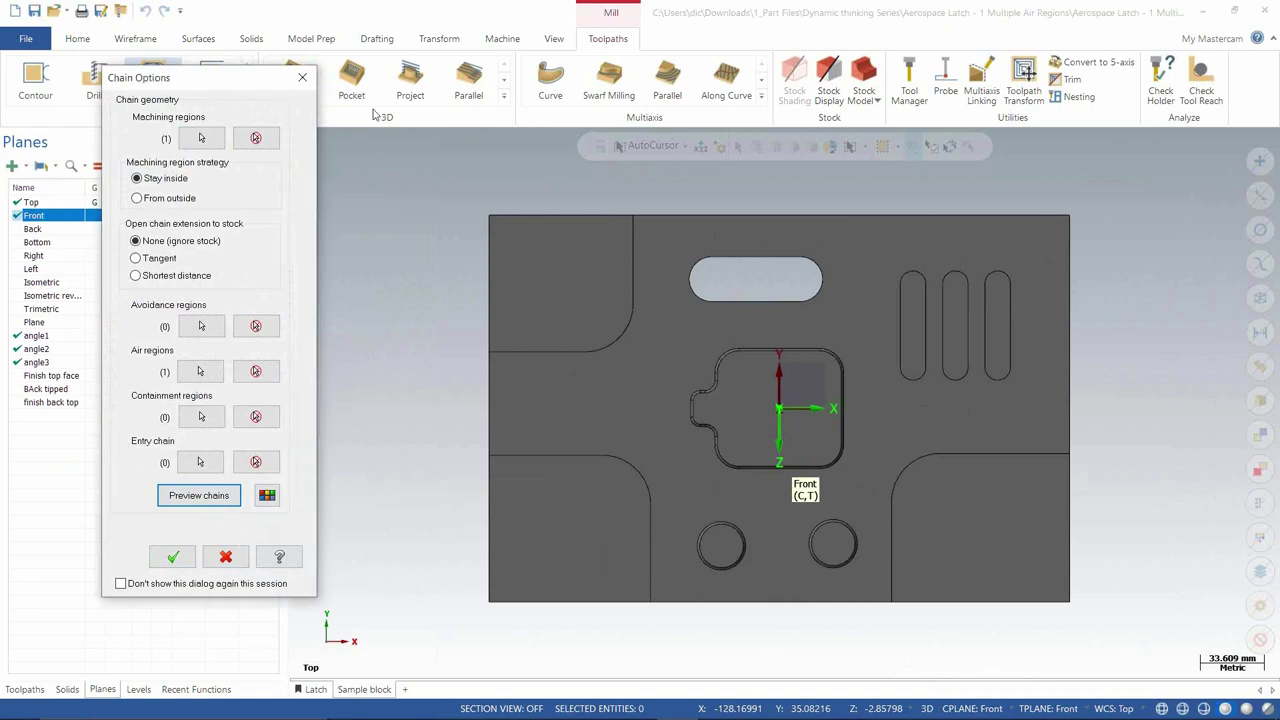
{"action": "left_click", "coordinate": [141, 204]}
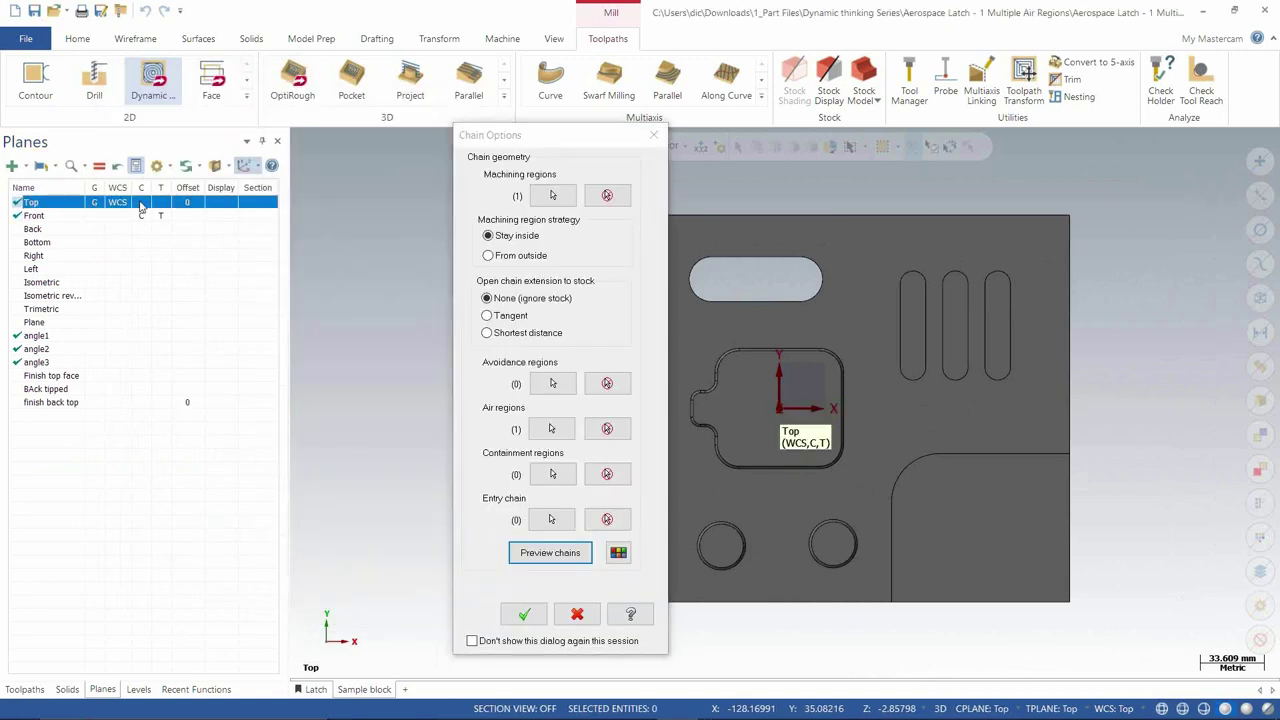
{"action": "left_click", "coordinate": [604, 158]}
{"action": "left_click", "coordinate": [175, 470]}
{"action": "left_click", "coordinate": [676, 404]}
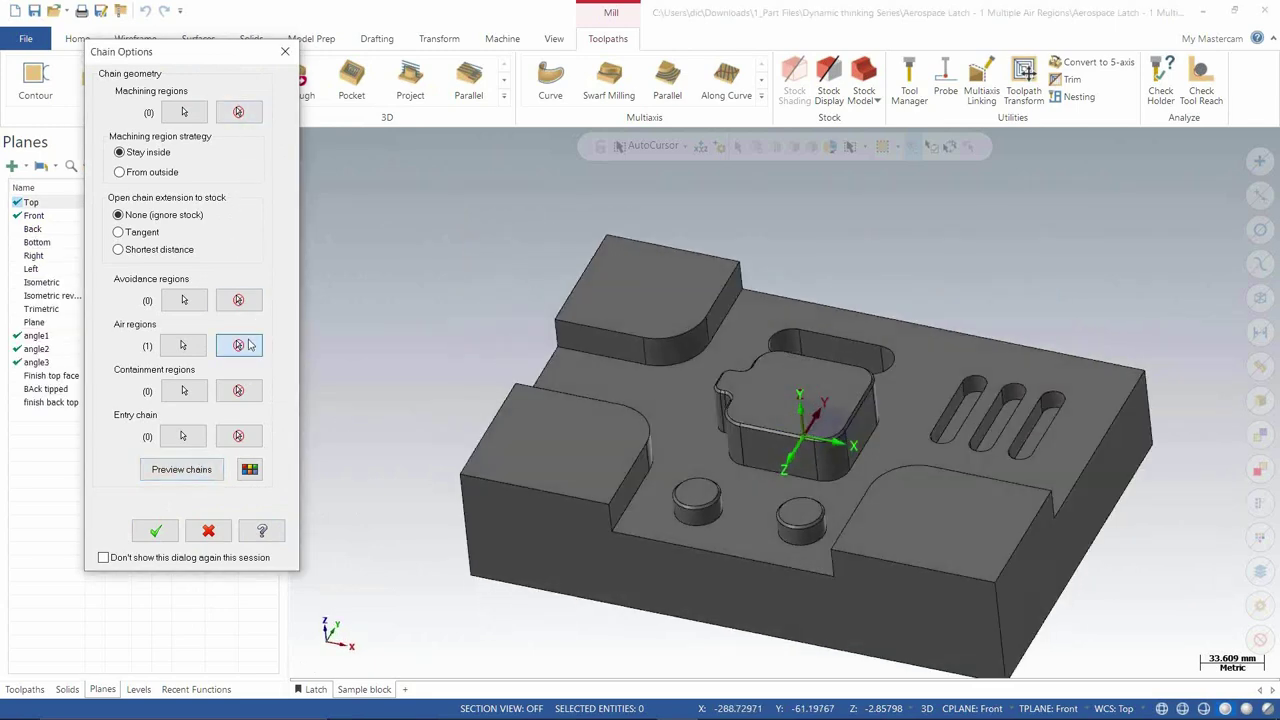
Step: Rechain the floor loop as machining region and the open left, front and back top edges as air region
{"action": "key", "text": "Return"}
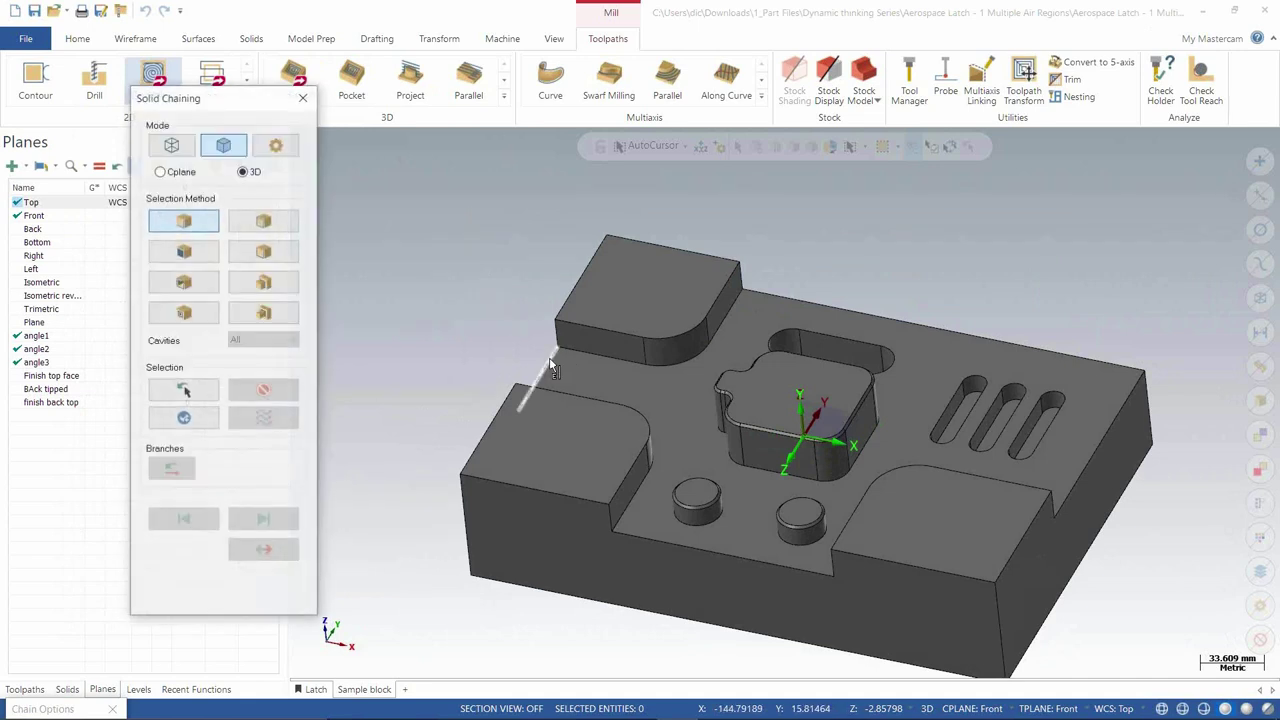
{"action": "left_click", "coordinate": [592, 400]}
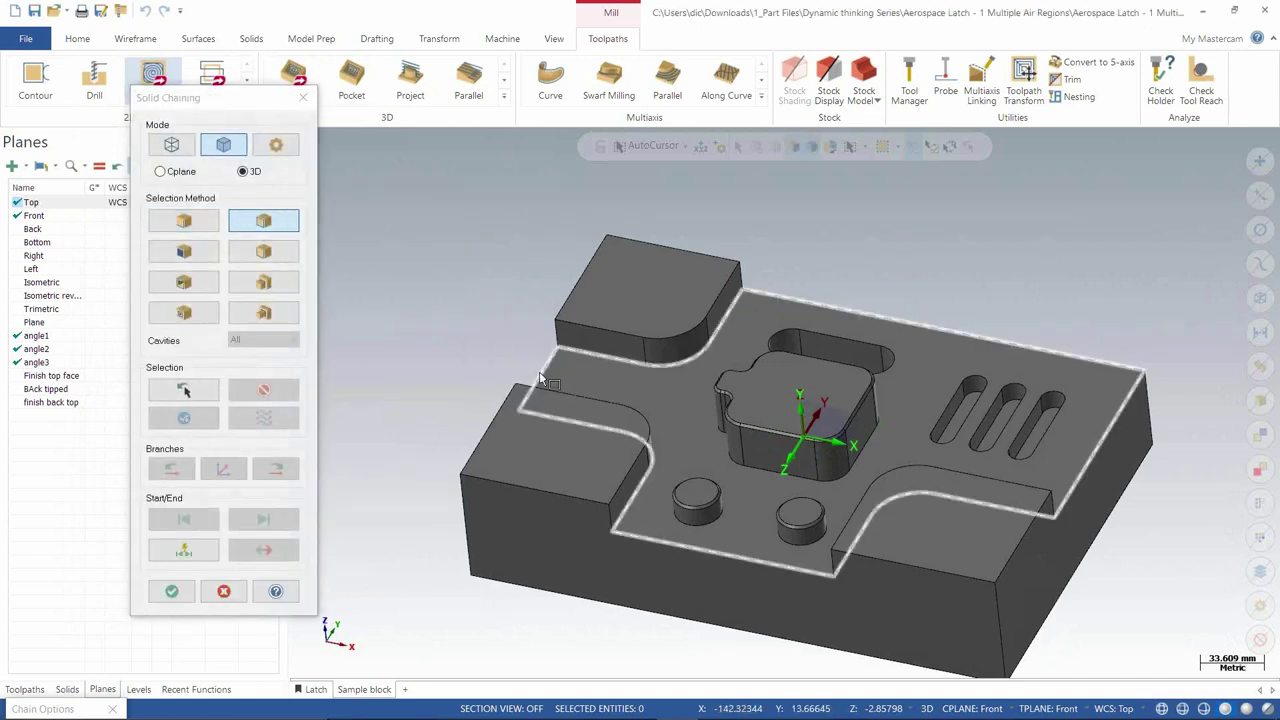
{"action": "left_click", "coordinate": [173, 591]}
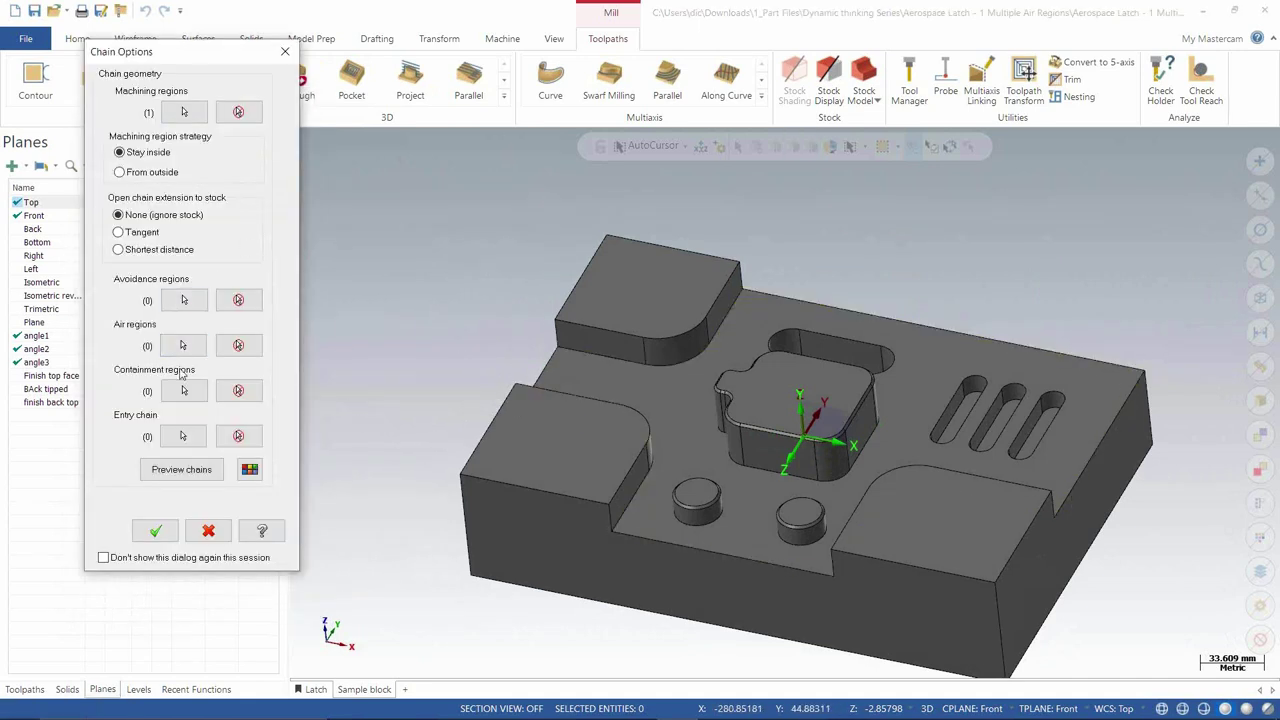
{"action": "left_click", "coordinate": [186, 345]}
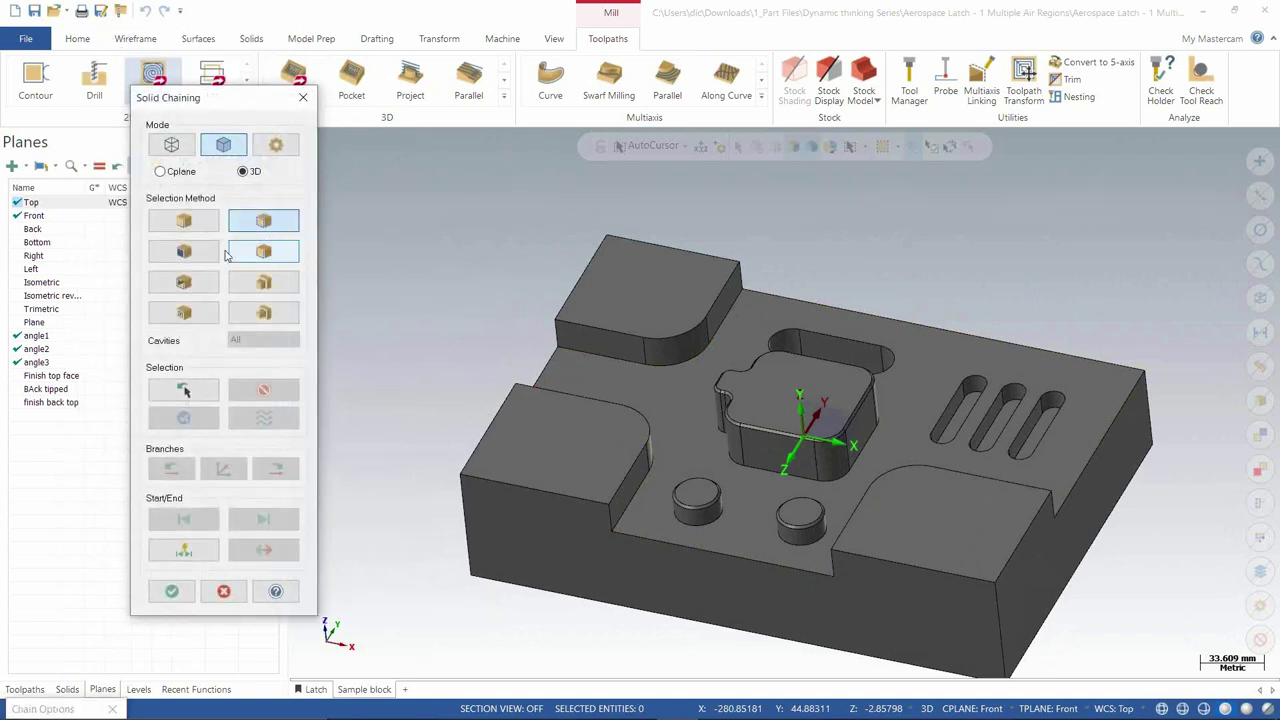
{"action": "left_click", "coordinate": [200, 229]}
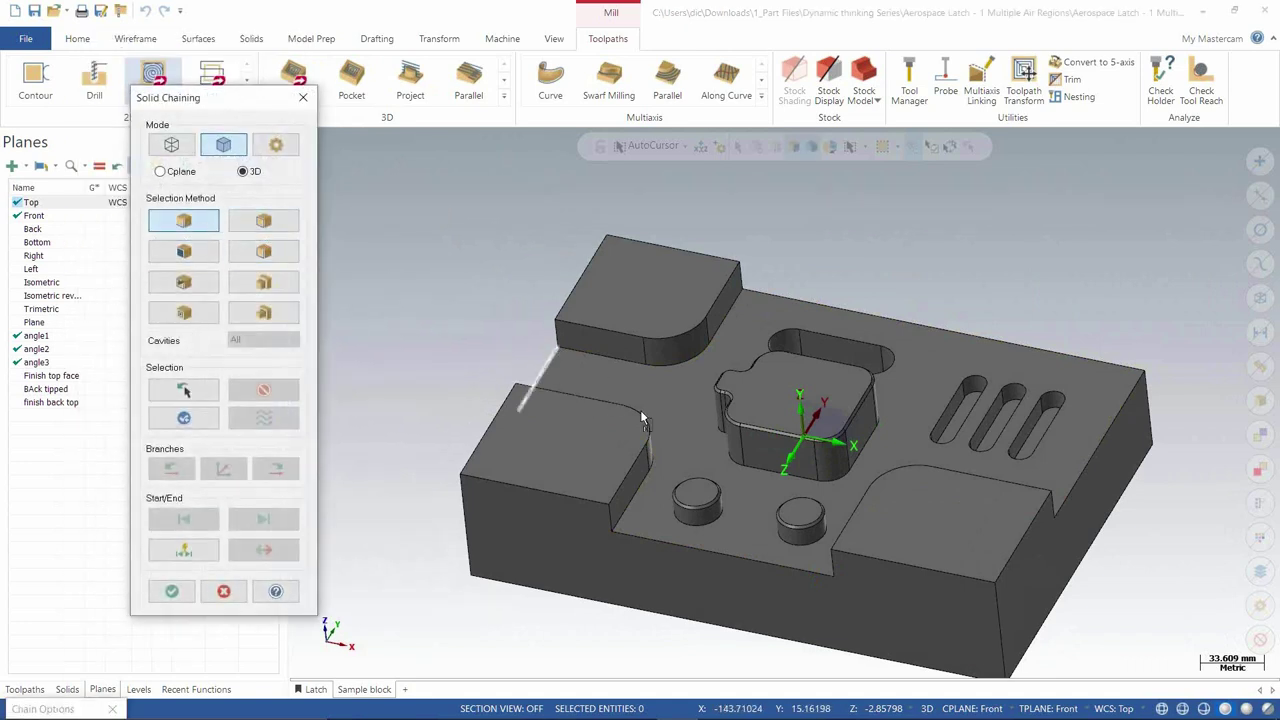
{"action": "left_click", "coordinate": [672, 542]}
{"action": "left_click", "coordinate": [793, 307]}
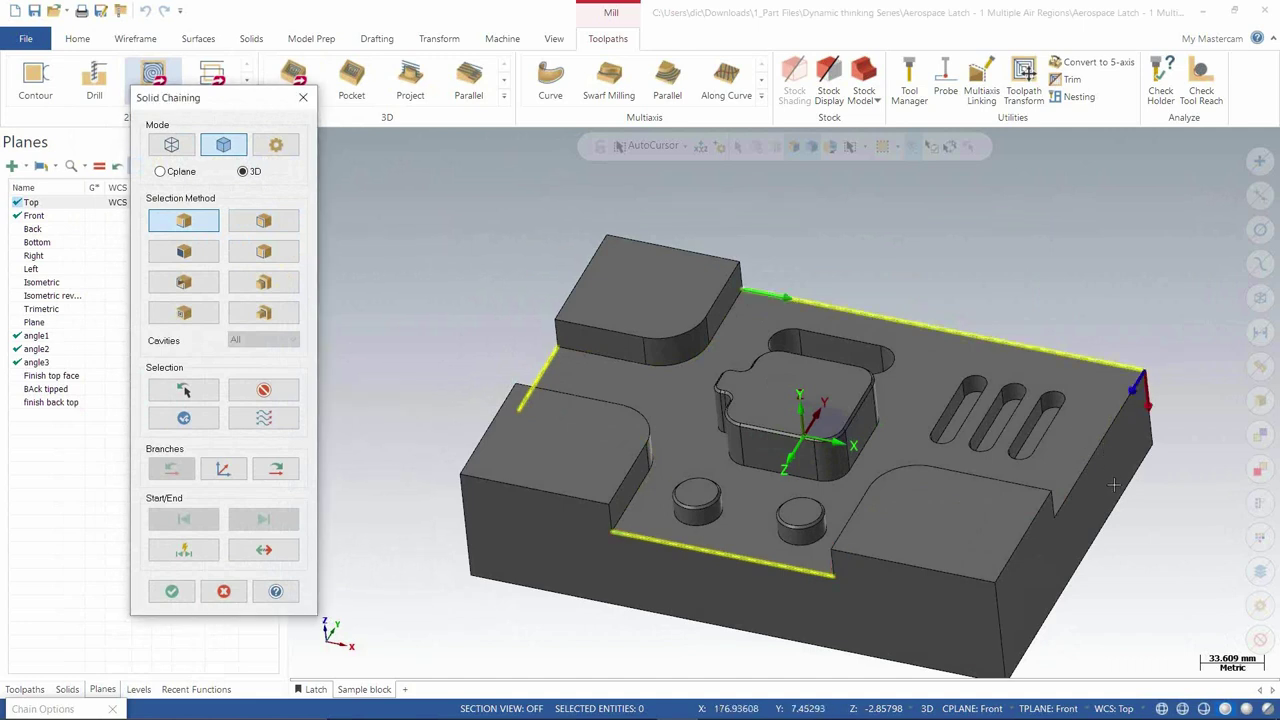
{"action": "left_click", "coordinate": [171, 591]}
{"action": "left_click", "coordinate": [194, 478]}
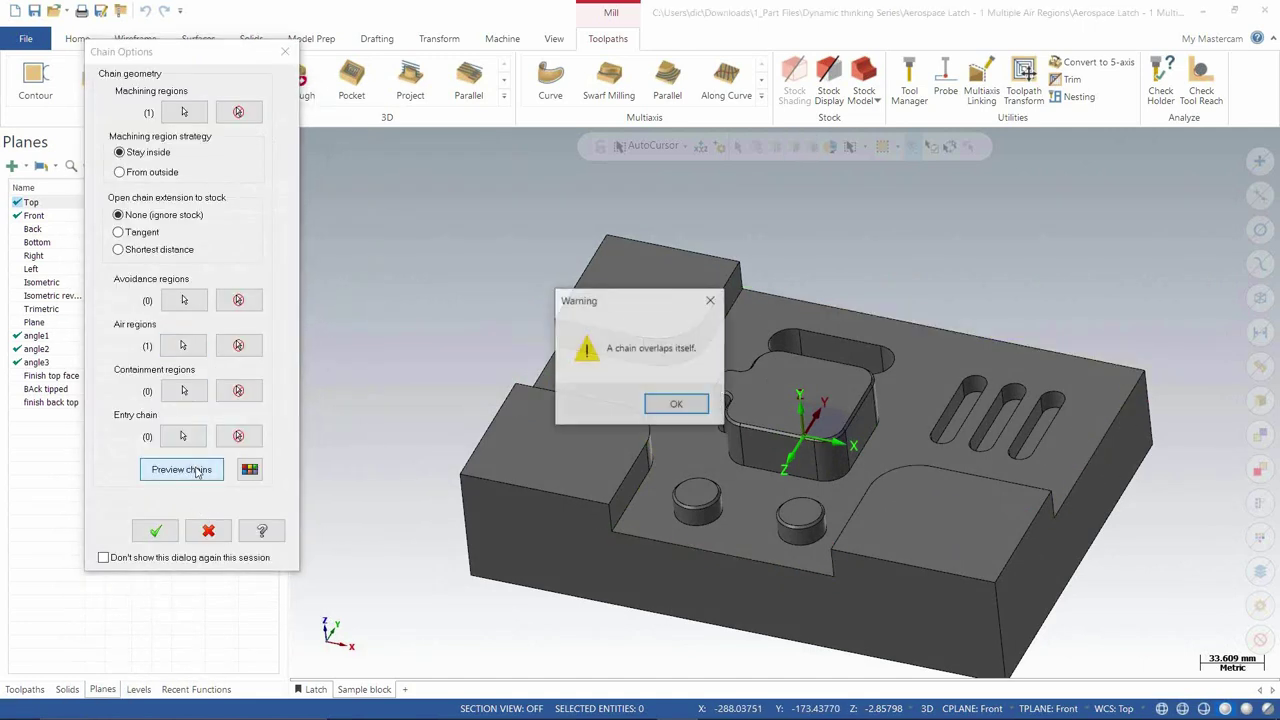
{"action": "left_click", "coordinate": [677, 405]}
Step: Reapply Top as C/T plane in the Planes list after moving the chain options window aside
{"action": "middle_click_drag", "start_coordinate": [640, 420], "coordinate": [380, 440]}
{"action": "left_click_drag", "start_coordinate": [180, 55], "coordinate": [366, 57]}
{"action": "left_click_drag", "start_coordinate": [461, 57], "coordinate": [434, 106]}
{"action": "left_click", "coordinate": [142, 203]}
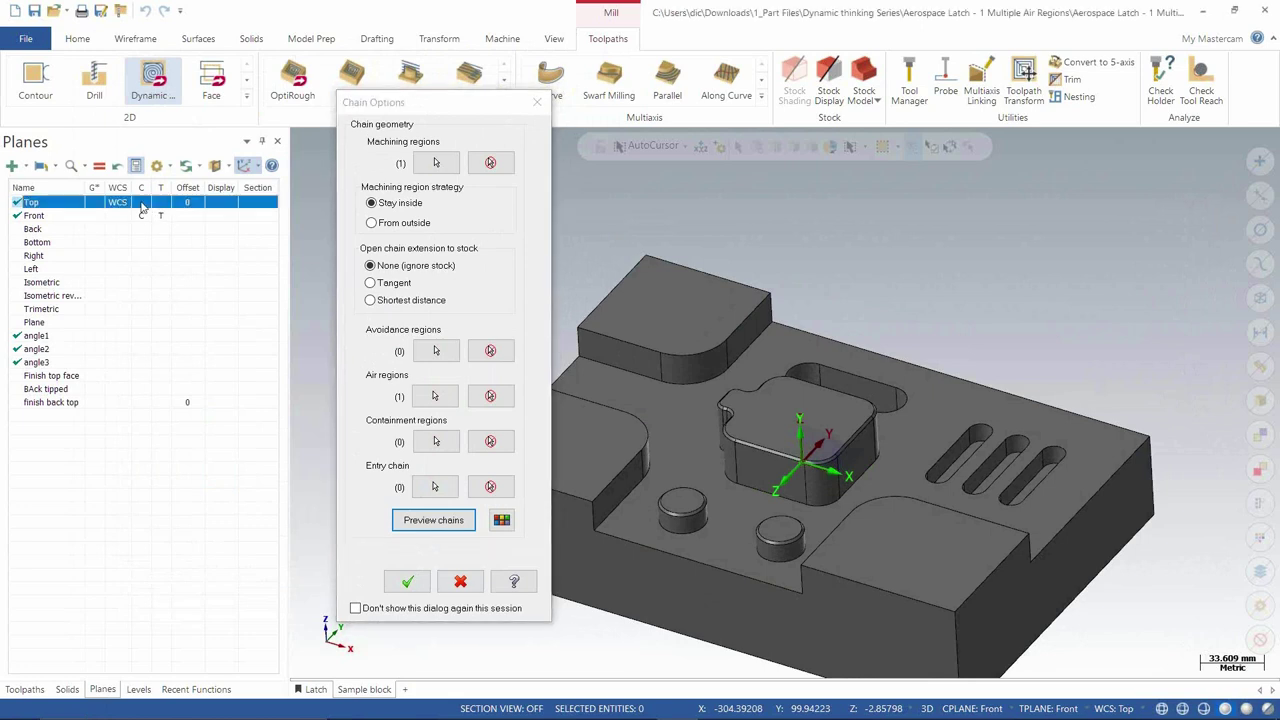
Step: Preview the region chains, dismiss the overlap warning, and clear the air region chains
{"action": "left_click", "coordinate": [446, 526]}
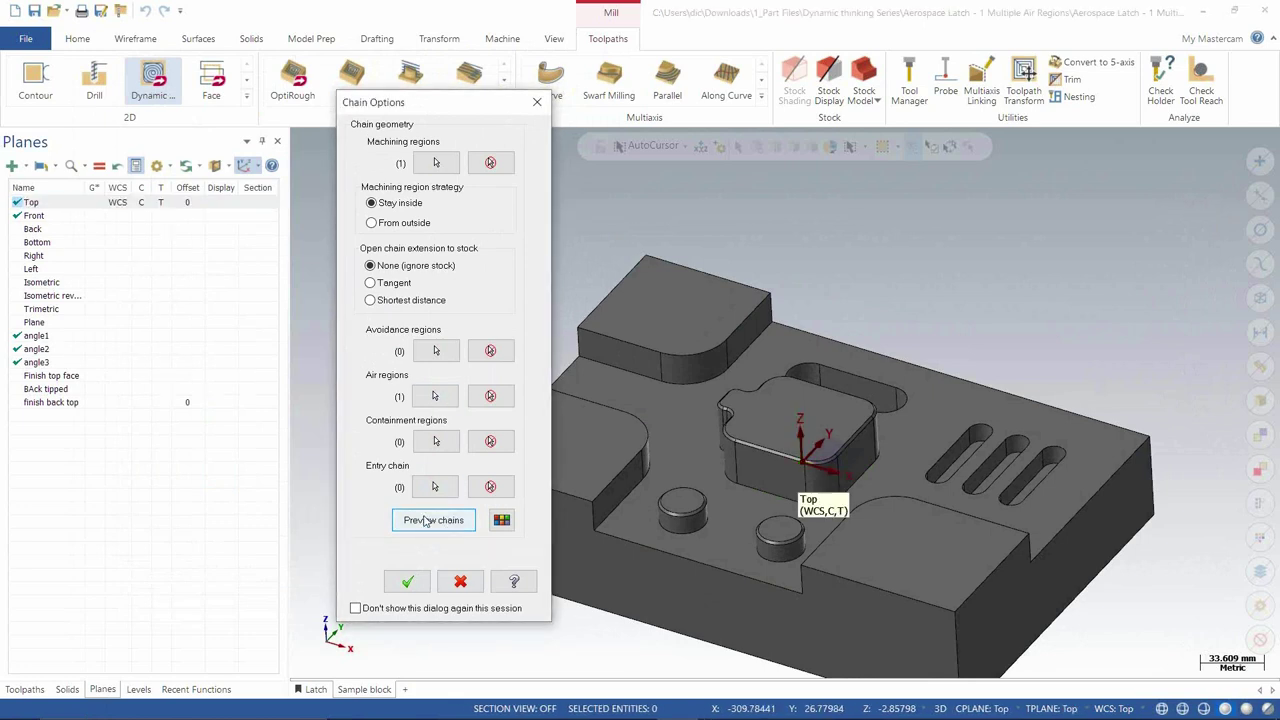
{"action": "left_click", "coordinate": [668, 408]}
{"action": "left_click", "coordinate": [490, 396]}
Step: With Top as construction and tool plane, rechain the floor's boundary loop as the machining region
{"action": "left_click", "coordinate": [152, 203]}
{"action": "left_click", "coordinate": [436, 162]}
{"action": "left_click", "coordinate": [567, 374]}
{"action": "left_click", "coordinate": [171, 591]}
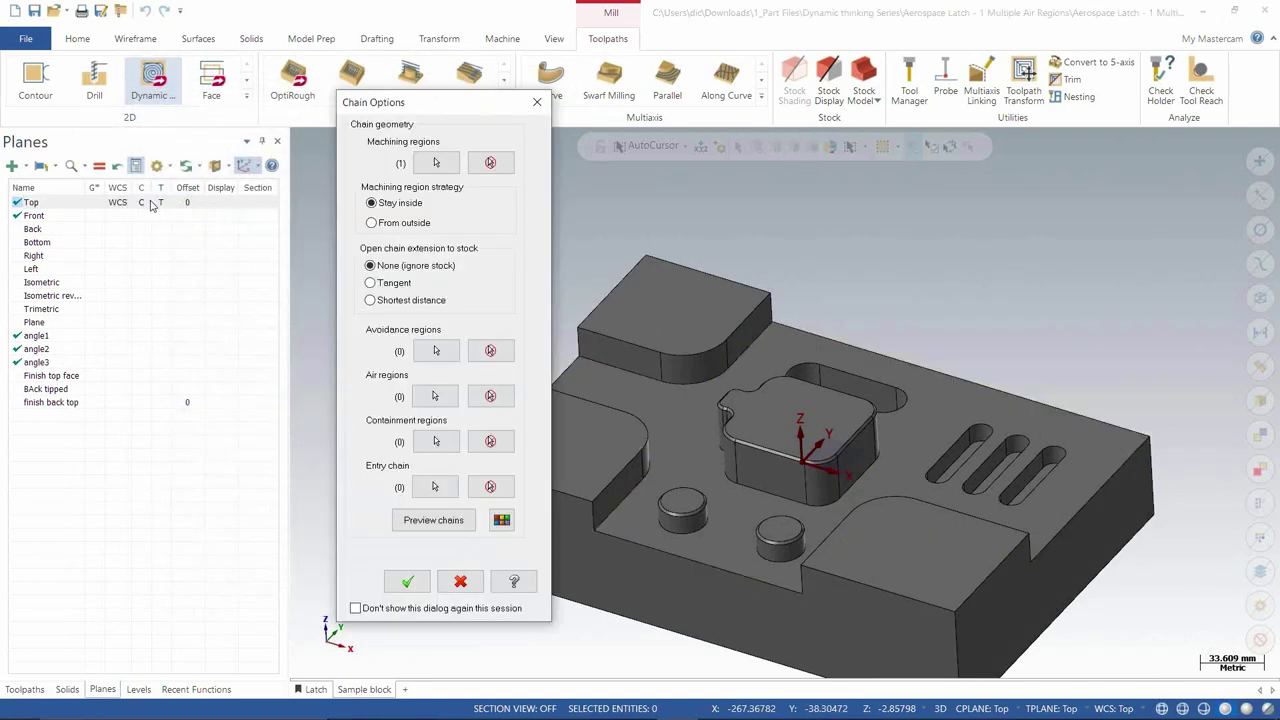
Step: Chain the open left, front, back and right edges individually as the air region
{"action": "left_click", "coordinate": [432, 397]}
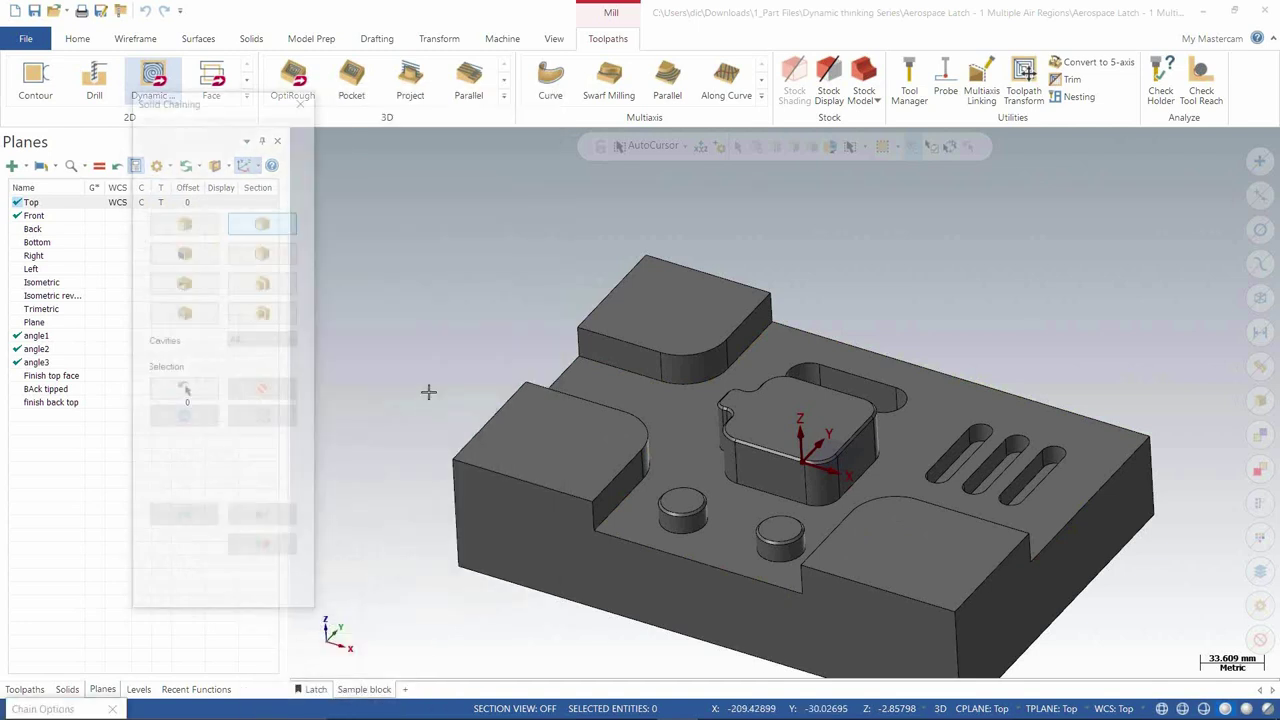
{"action": "left_click", "coordinate": [205, 228]}
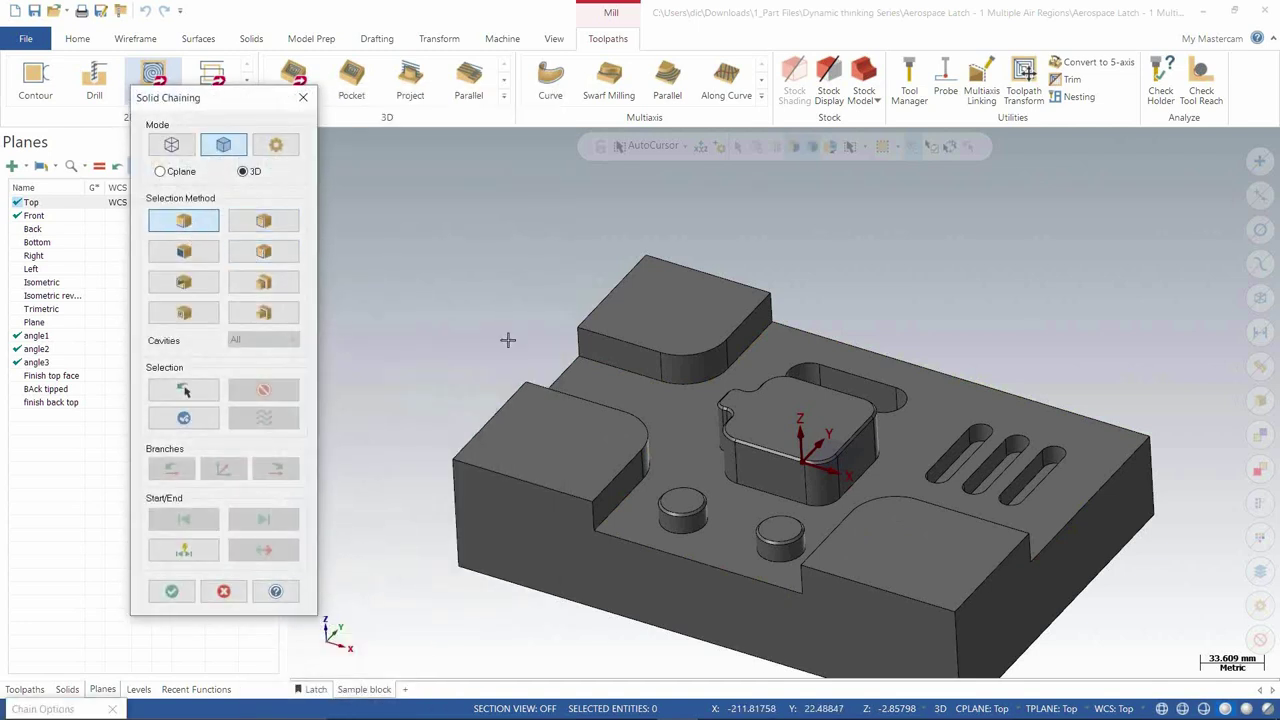
{"action": "left_click", "coordinate": [571, 364]}
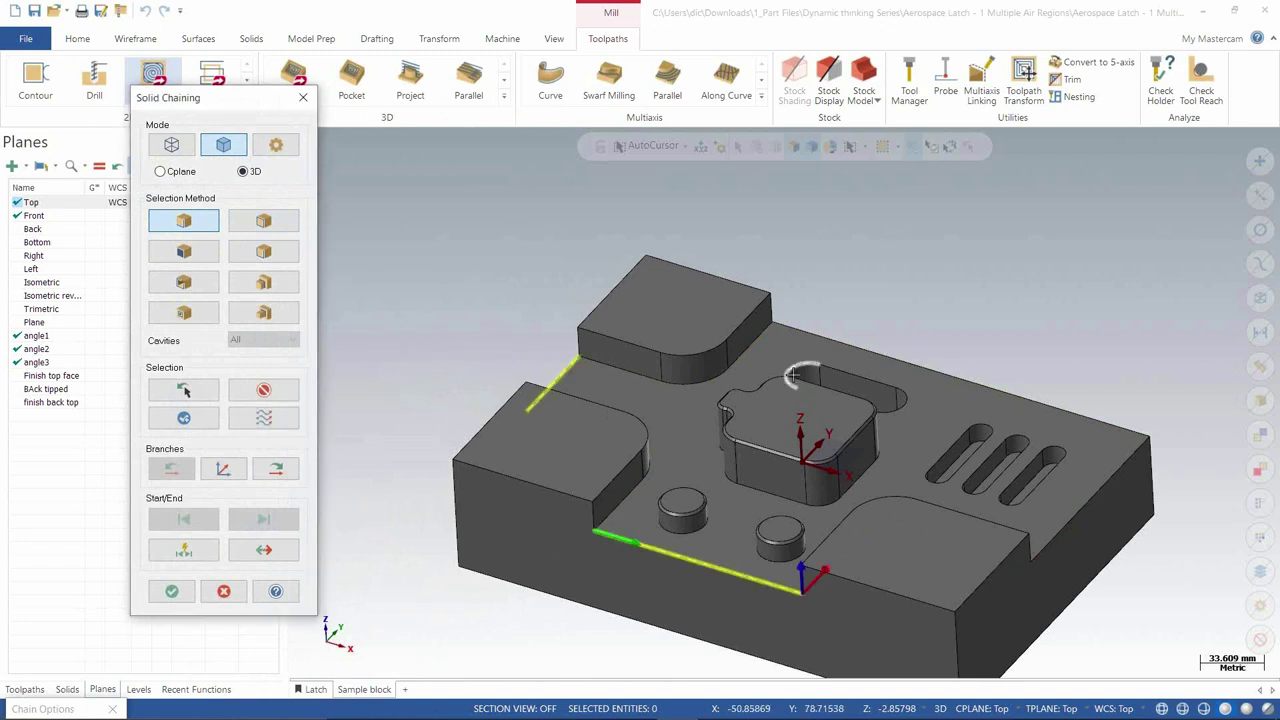
{"action": "left_click", "coordinate": [800, 338]}
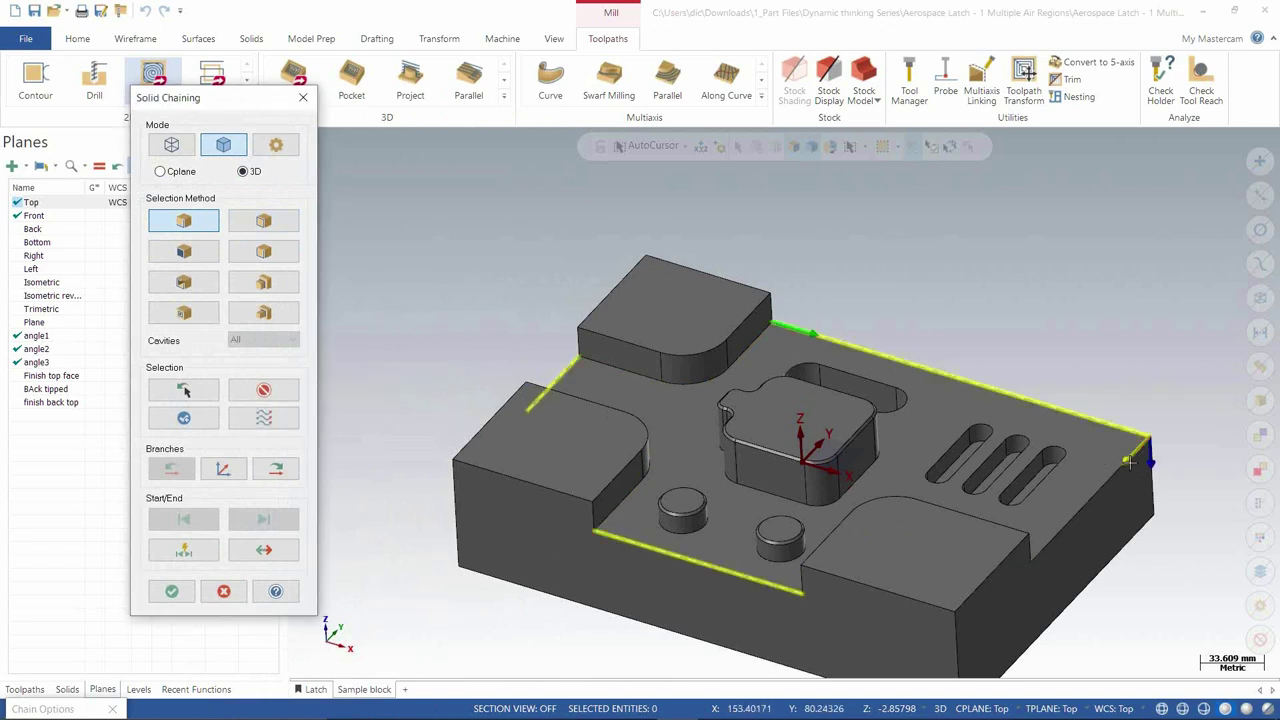
{"action": "left_click", "coordinate": [173, 592]}
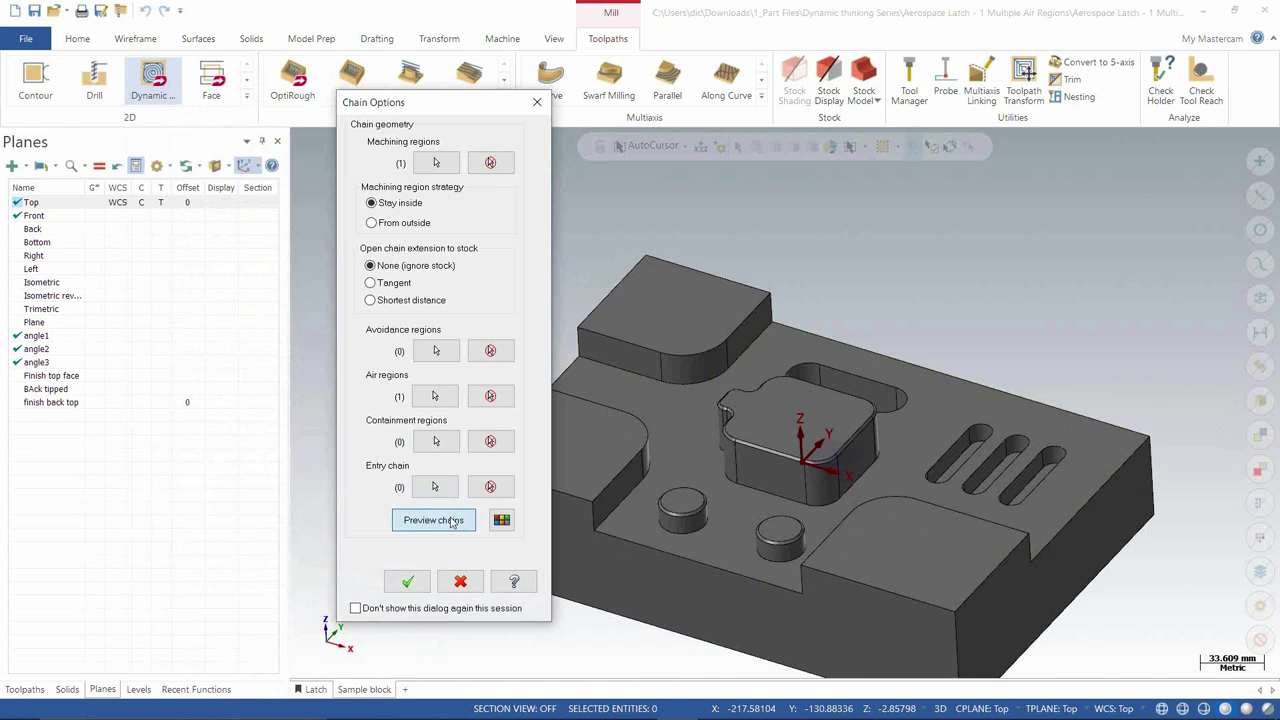
Step: Preview the chains, discard the Dynamic Mill operation, and set Front as WCS, construction and tool plane
{"action": "left_click", "coordinate": [446, 520]}
{"action": "left_click", "coordinate": [676, 404]}
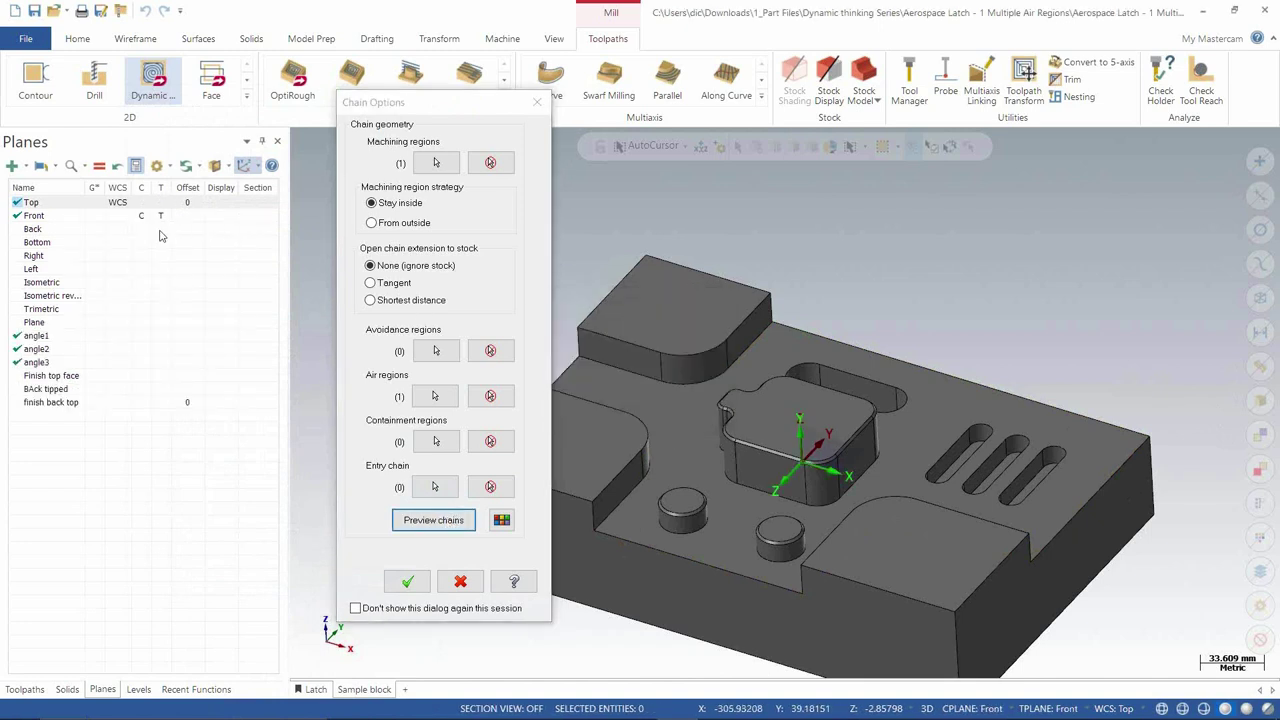
{"action": "left_click", "coordinate": [460, 584]}
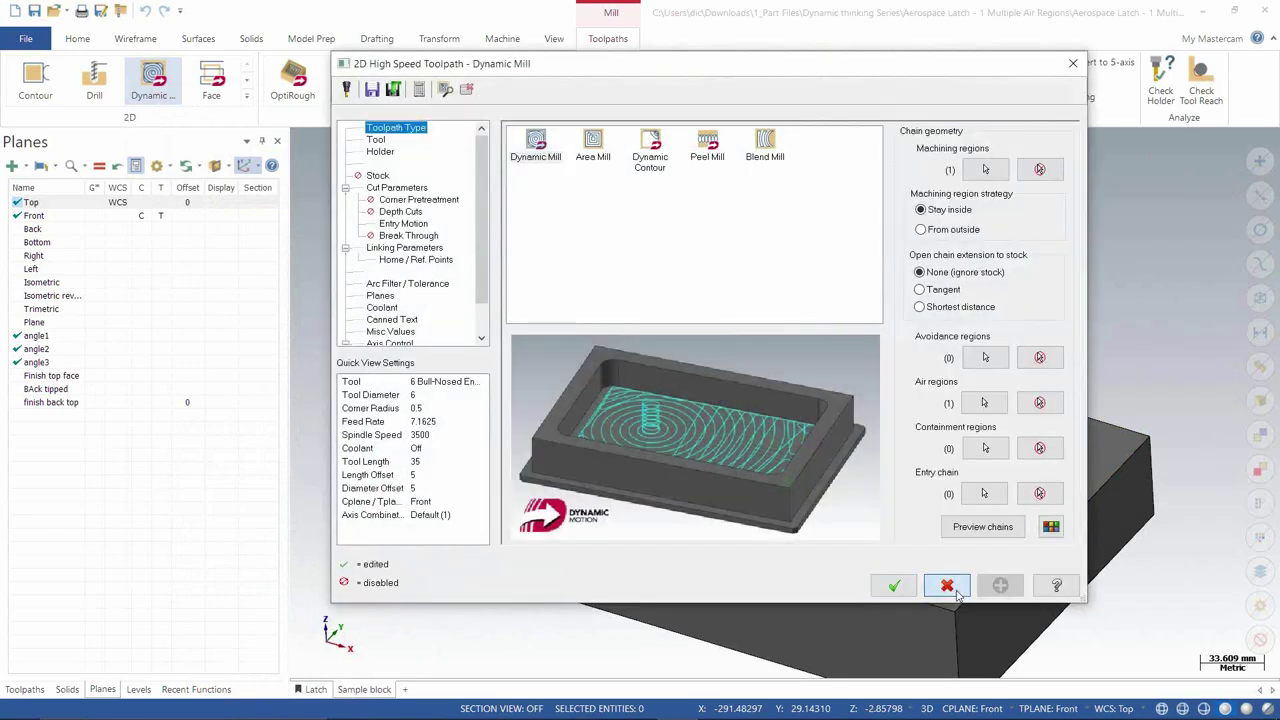
{"action": "left_click", "coordinate": [955, 590]}
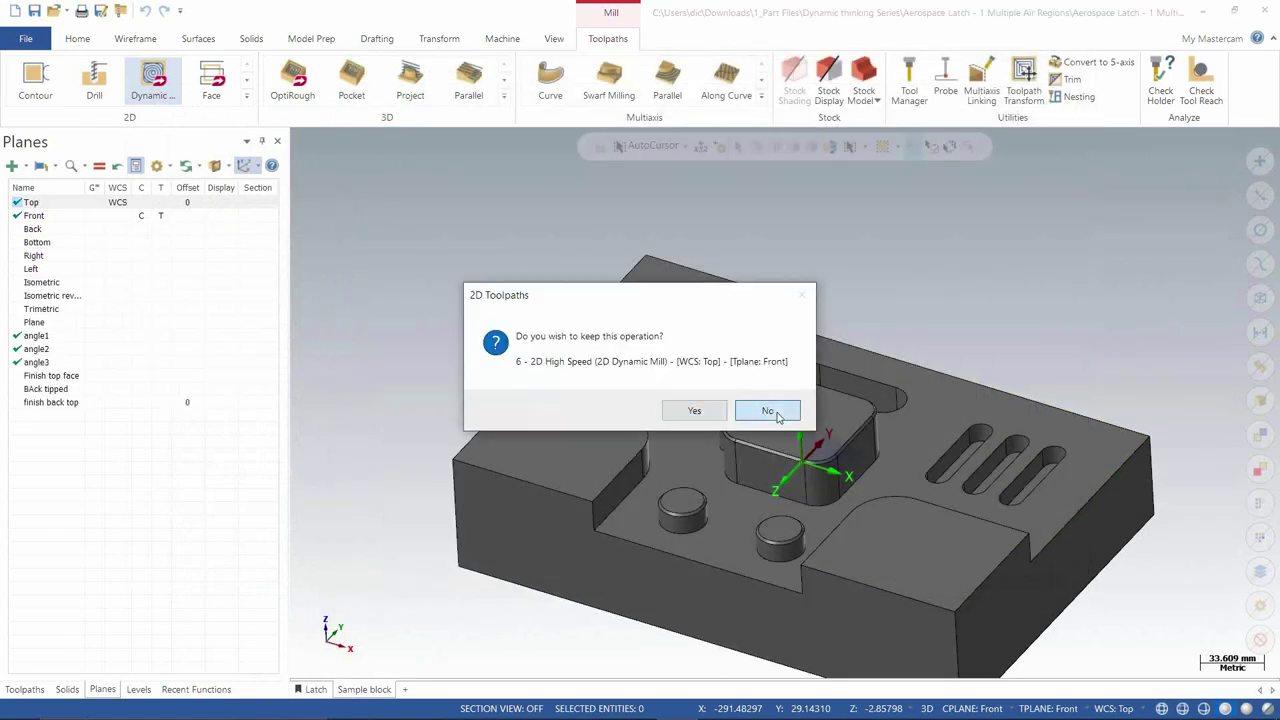
{"action": "left_click", "coordinate": [777, 412]}
{"action": "left_click", "coordinate": [116, 216]}
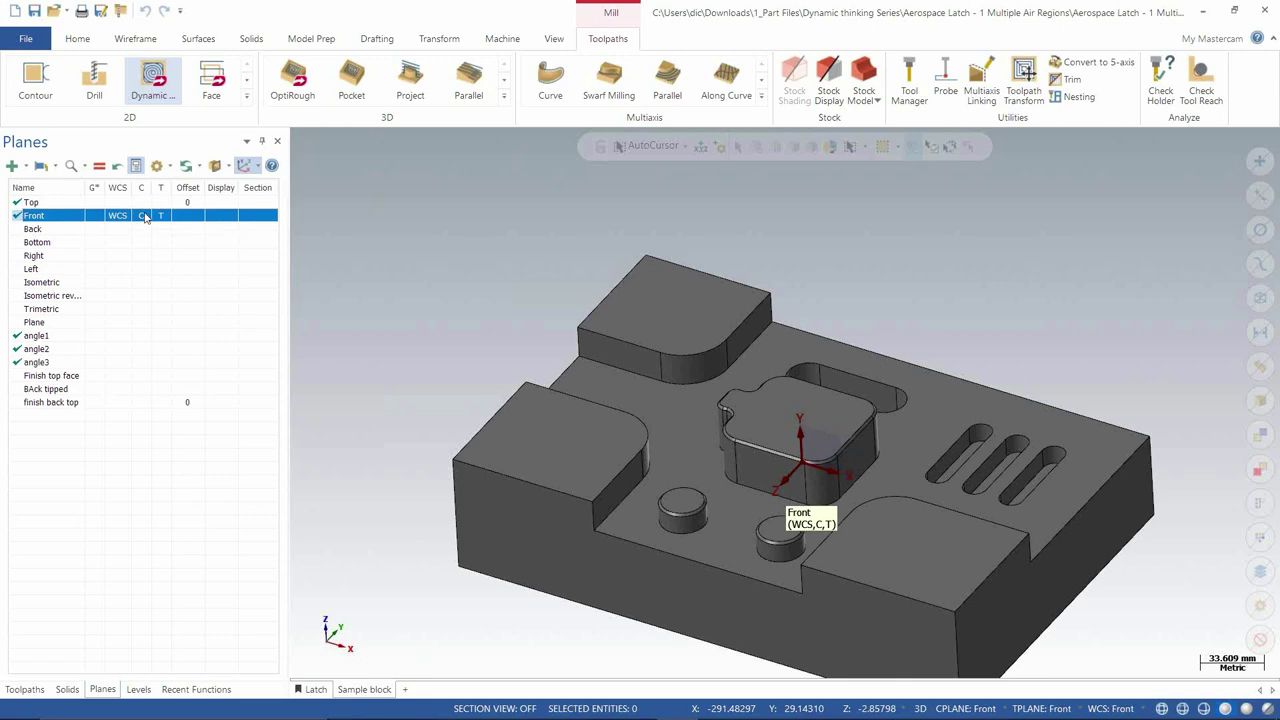
Step: Start a new 2D Dynamic Mill and chain the front bottom and long back open edges as the air region
{"action": "left_click", "coordinate": [155, 82]}
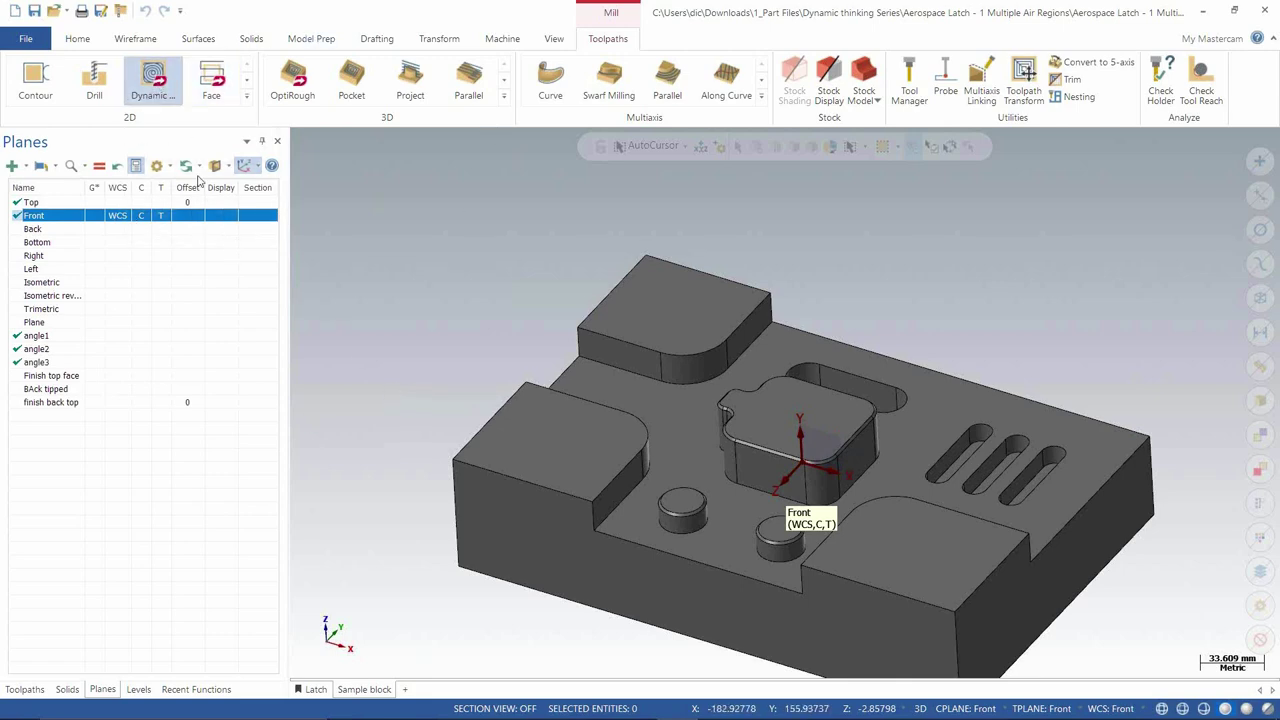
{"action": "left_click", "coordinate": [436, 397]}
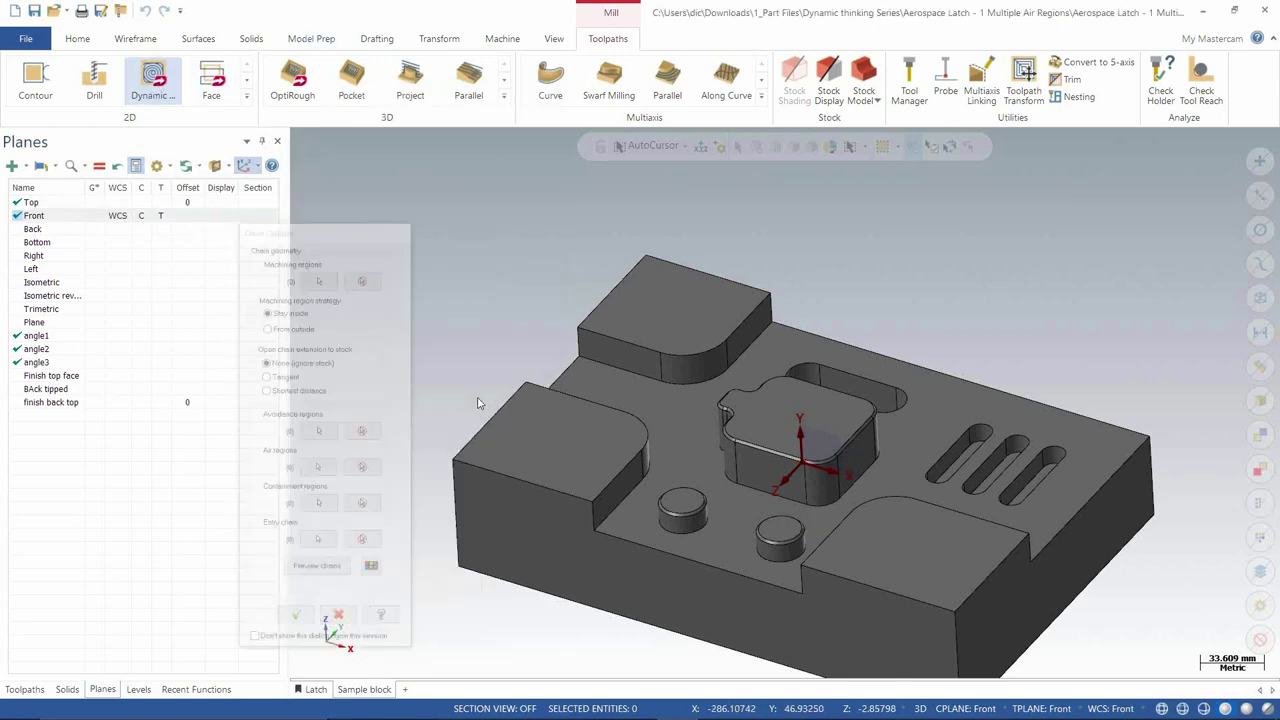
{"action": "left_click", "coordinate": [641, 540]}
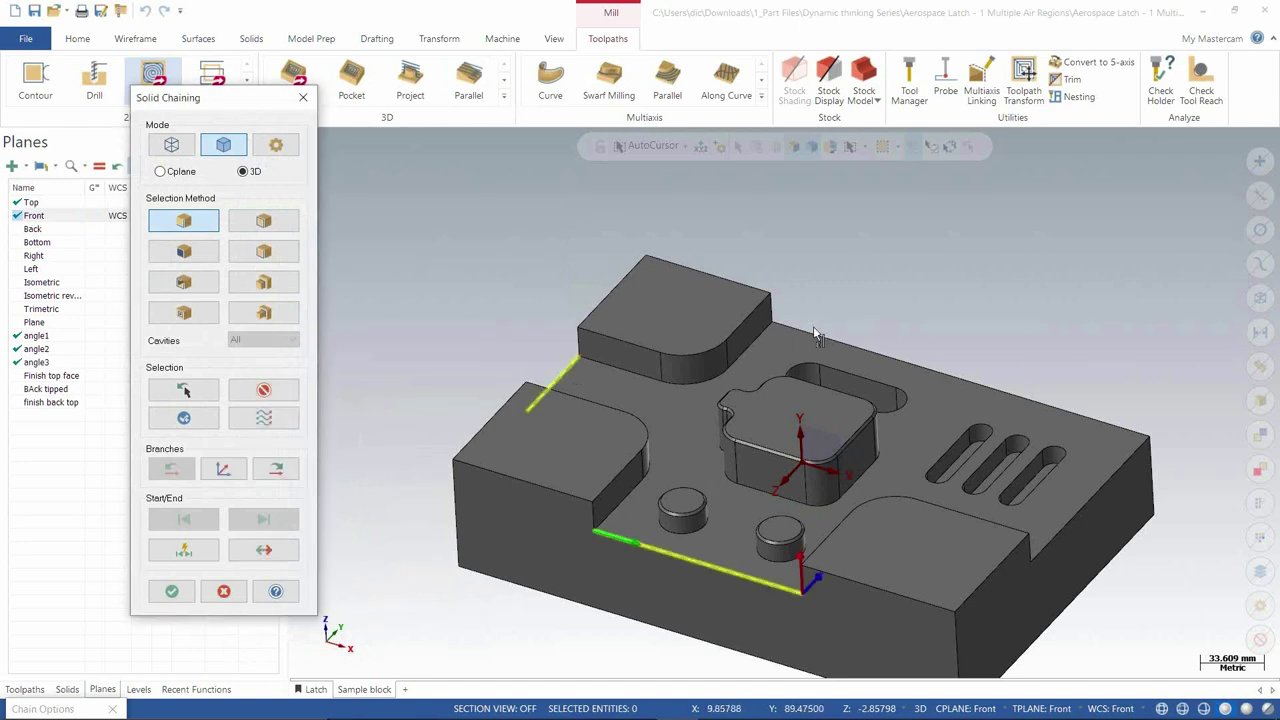
{"action": "left_click", "coordinate": [1000, 398]}
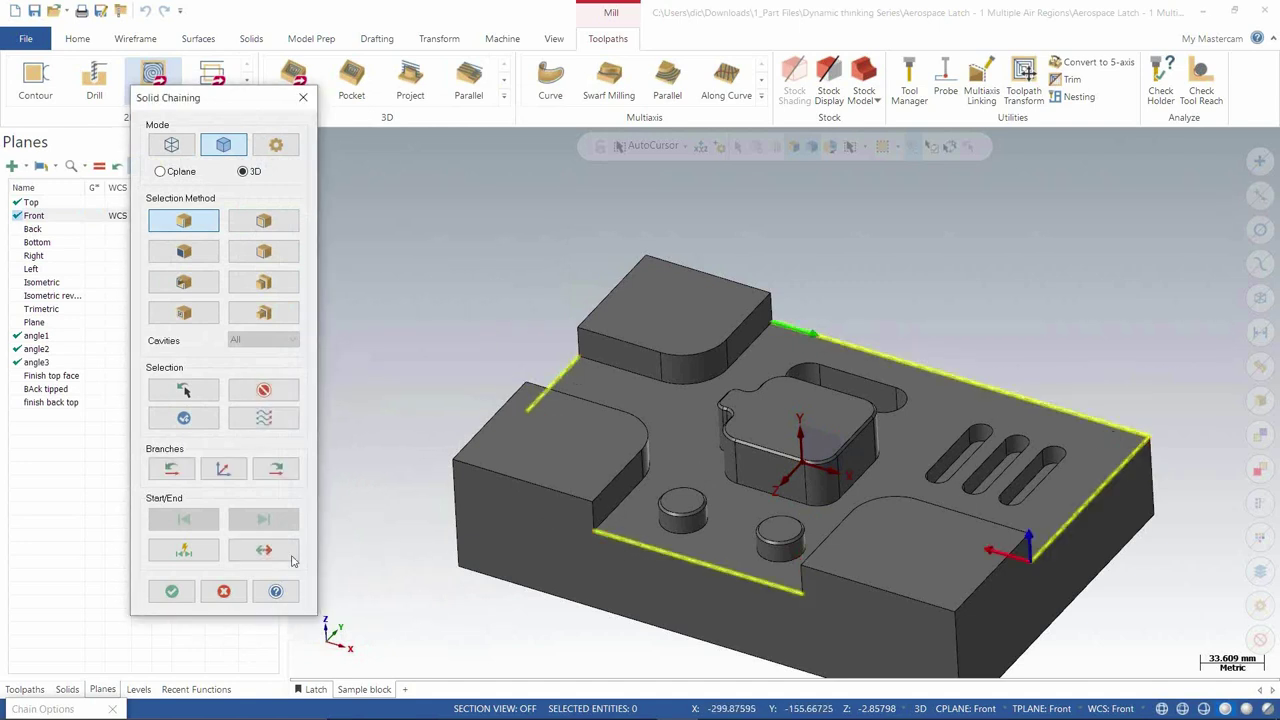
{"action": "left_click", "coordinate": [177, 589]}
Step: Chain the mid-level face's outer loop as the machining region, preview, accept, then cancel the toolpath setup
{"action": "left_click", "coordinate": [434, 168]}
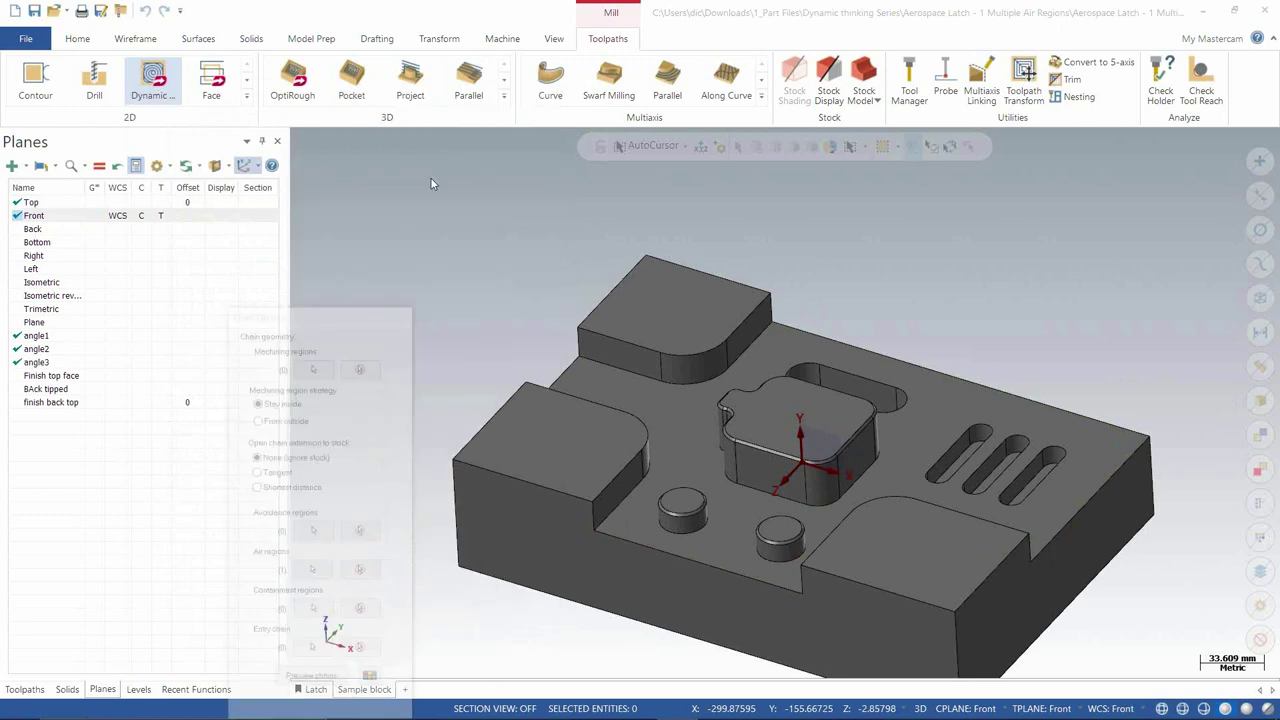
{"action": "left_click", "coordinate": [565, 372]}
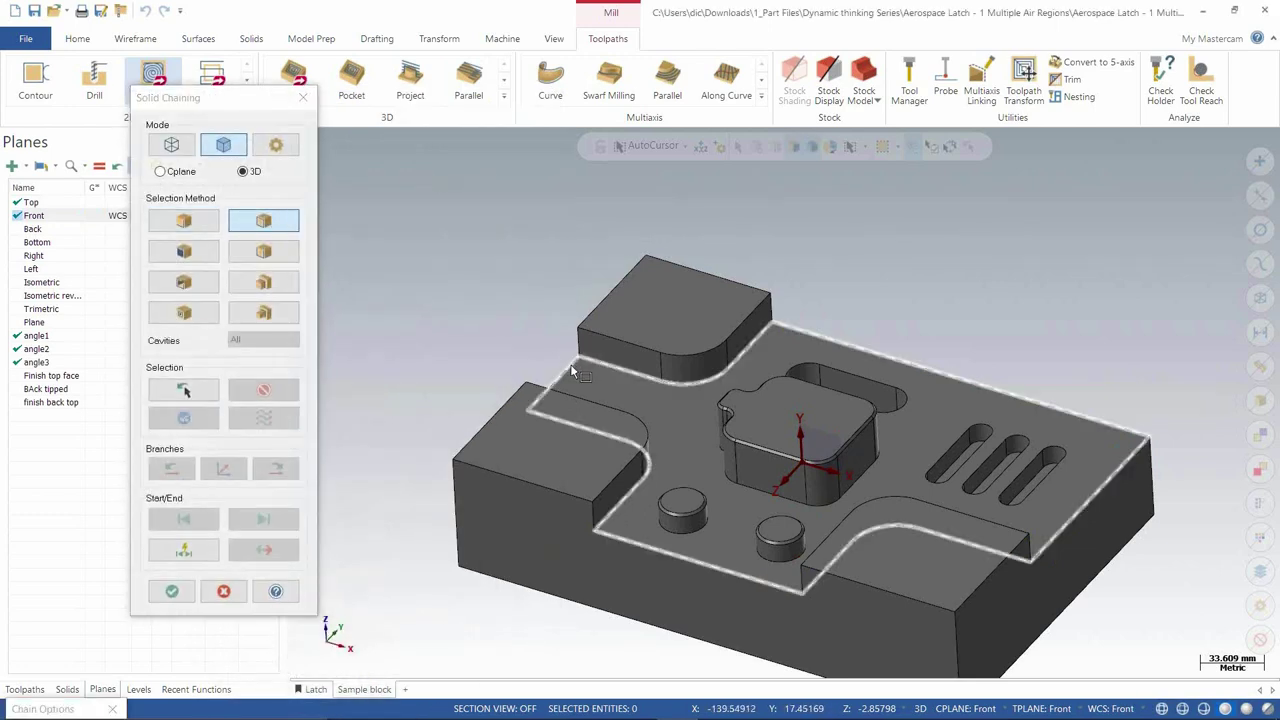
{"action": "left_click", "coordinate": [175, 591]}
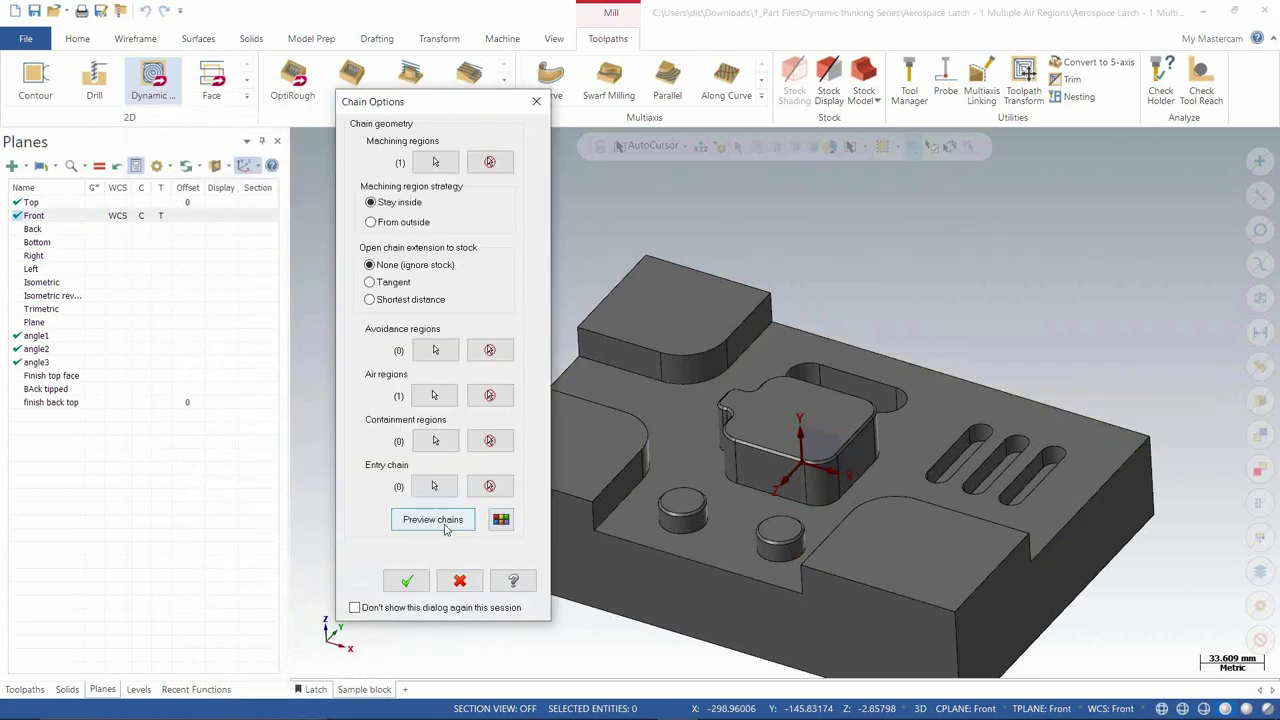
{"action": "left_click", "coordinate": [433, 518]}
{"action": "left_click", "coordinate": [672, 404]}
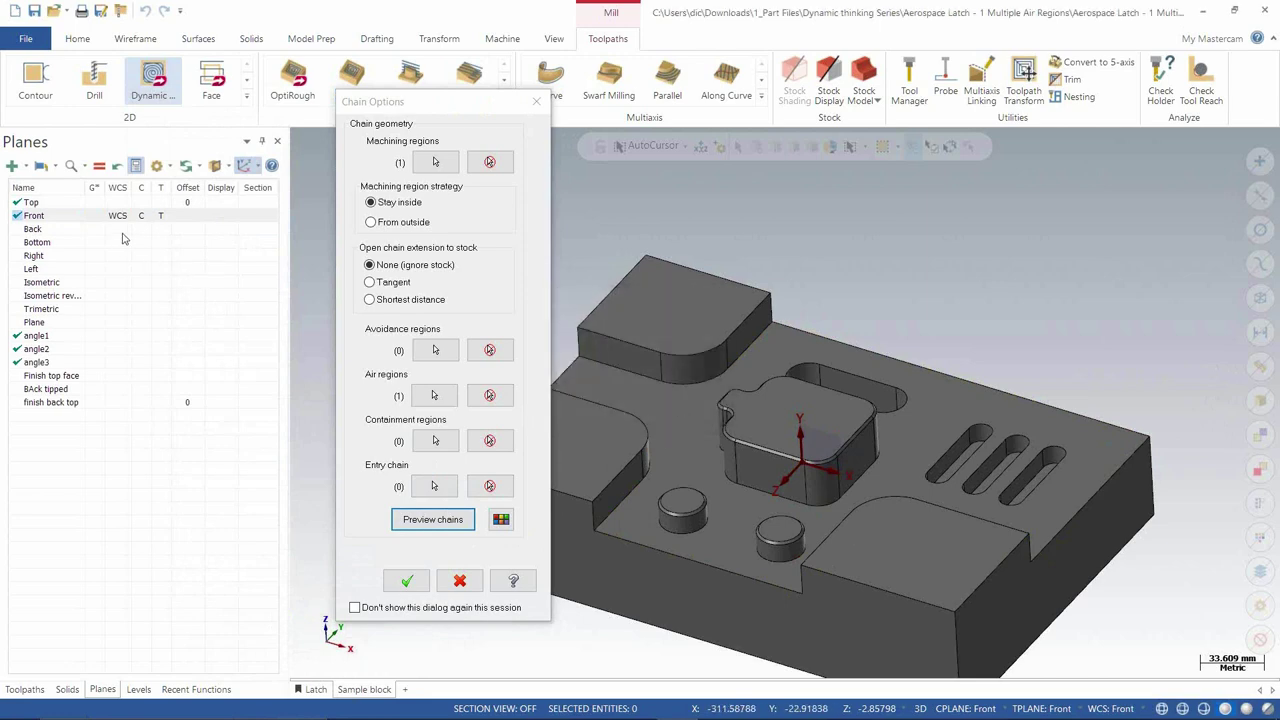
{"action": "left_click", "coordinate": [407, 582]}
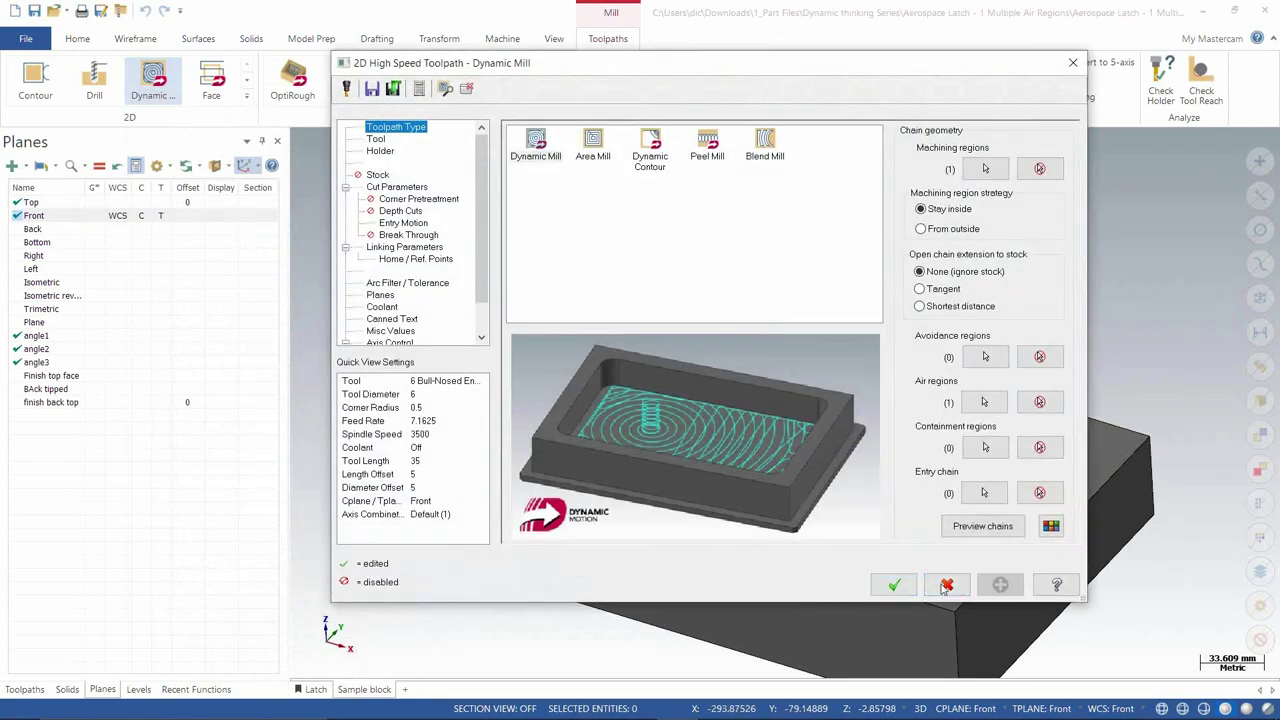
{"action": "left_click", "coordinate": [946, 587]}
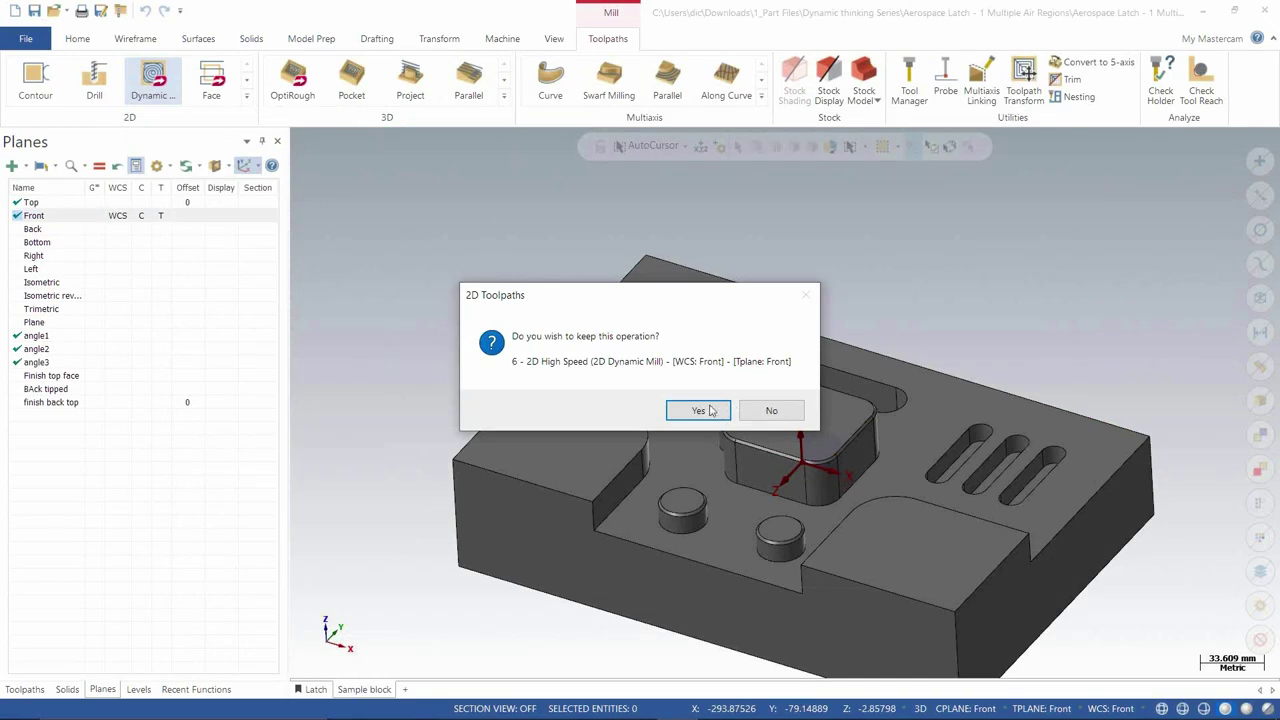
Step: Discard operation 6, bring up the Latch part zoomed onto its purple pocket, and show the toolpath tree
{"action": "left_click", "coordinate": [769, 409]}
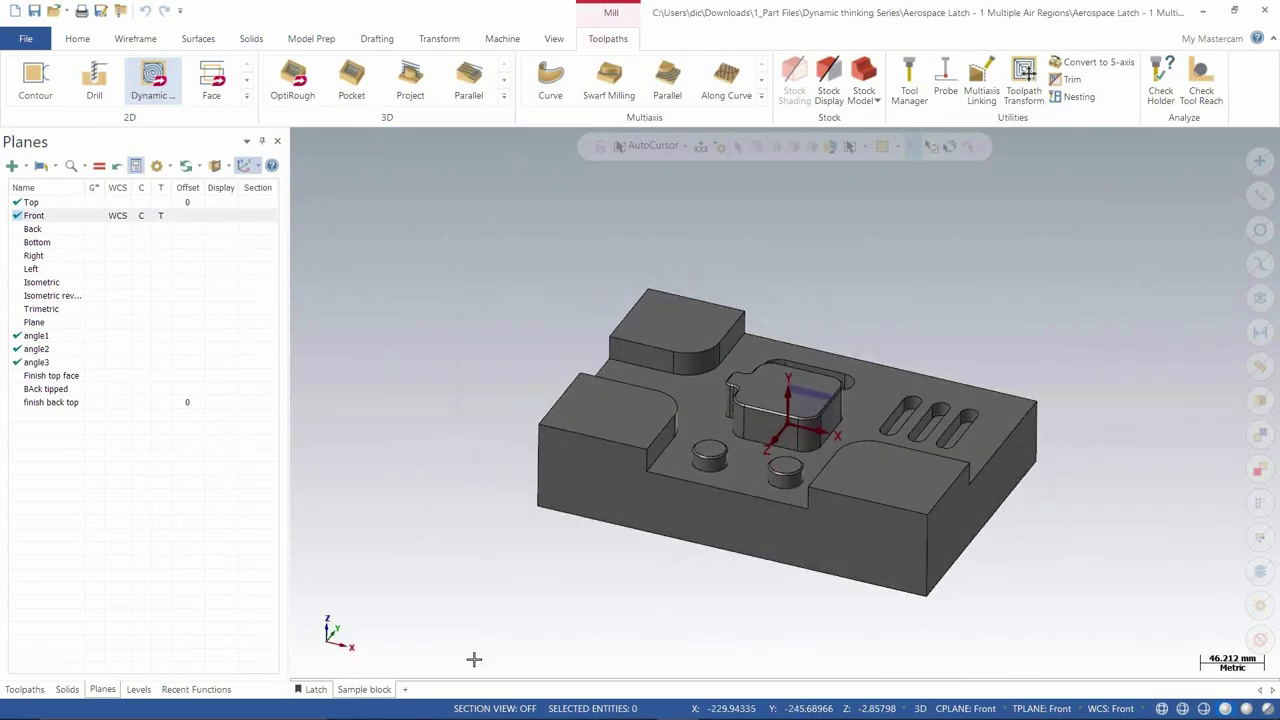
{"action": "left_click", "coordinate": [315, 689]}
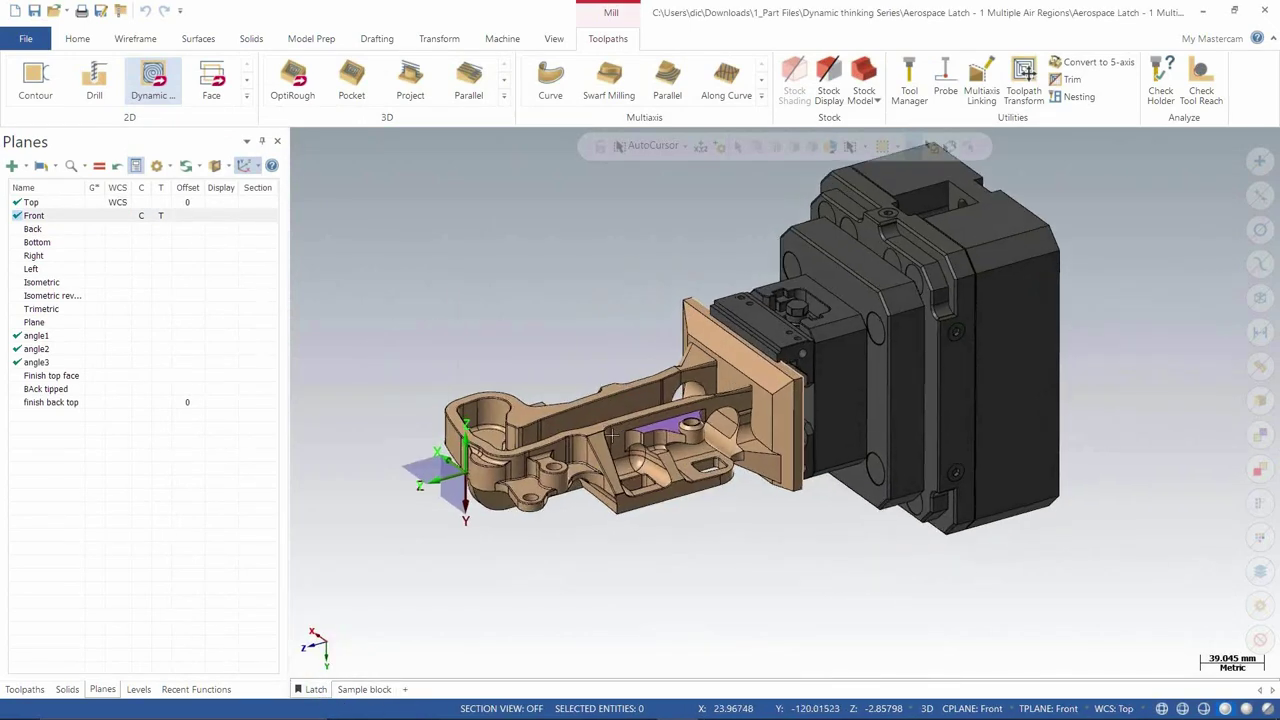
{"action": "scroll", "coordinate": [655, 390], "scroll_direction": "up", "scroll_amount": 5}
{"action": "scroll", "coordinate": [640, 393], "scroll_direction": "up", "scroll_amount": 2}
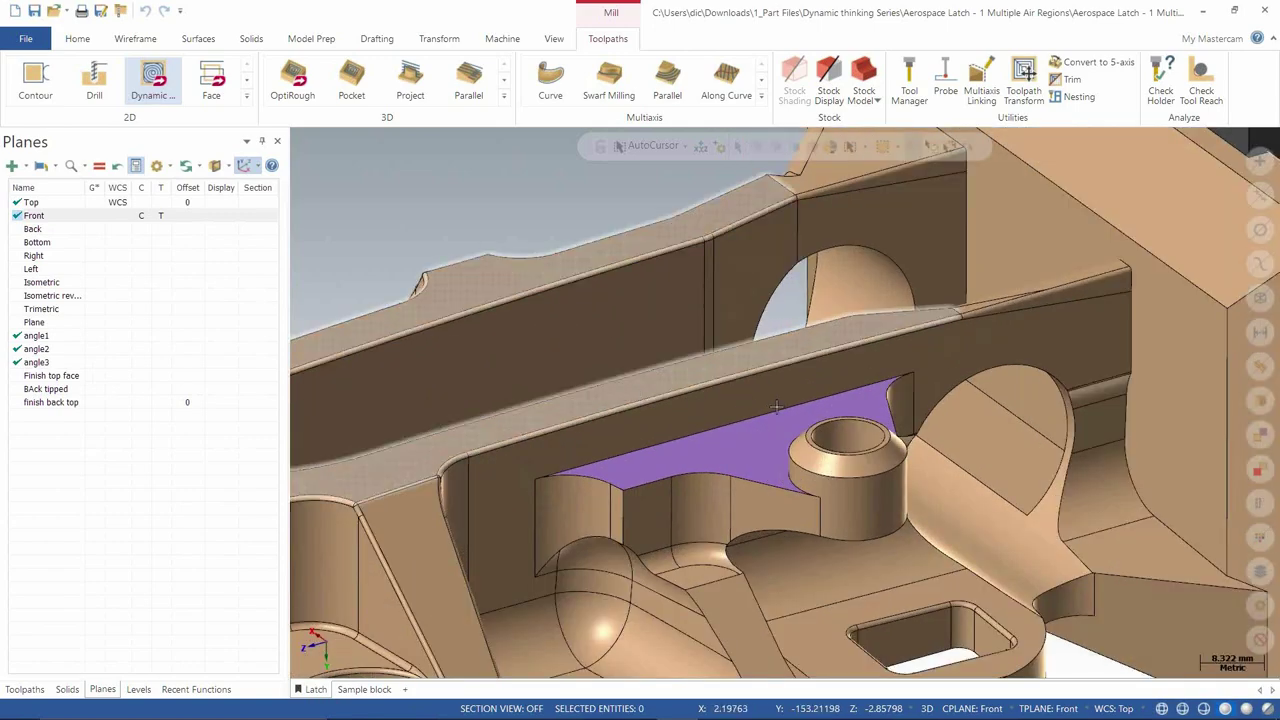
{"action": "scroll", "coordinate": [823, 427], "scroll_direction": "down", "scroll_amount": 2}
{"action": "scroll", "coordinate": [823, 427], "scroll_direction": "down", "scroll_amount": 3}
{"action": "middle_click_drag", "start_coordinate": [823, 427], "coordinate": [795, 403]}
{"action": "scroll", "coordinate": [795, 403], "scroll_direction": "up", "scroll_amount": 2}
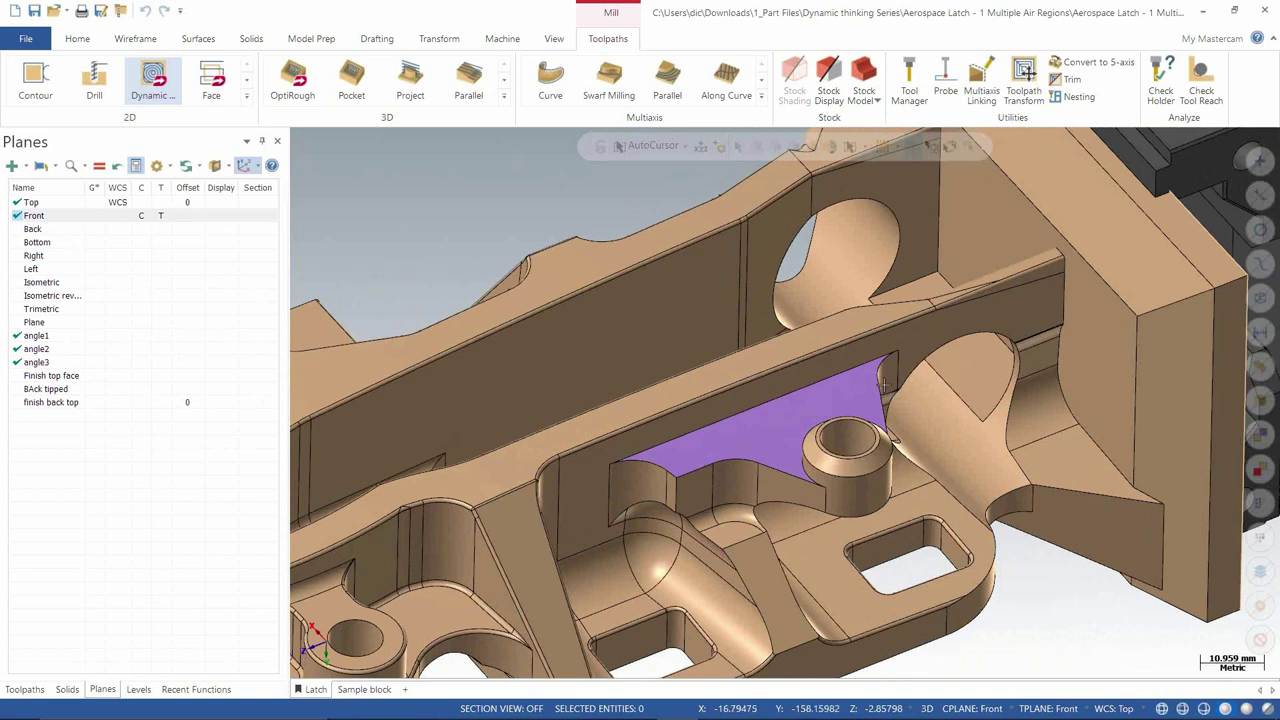
{"action": "left_click", "coordinate": [28, 690]}
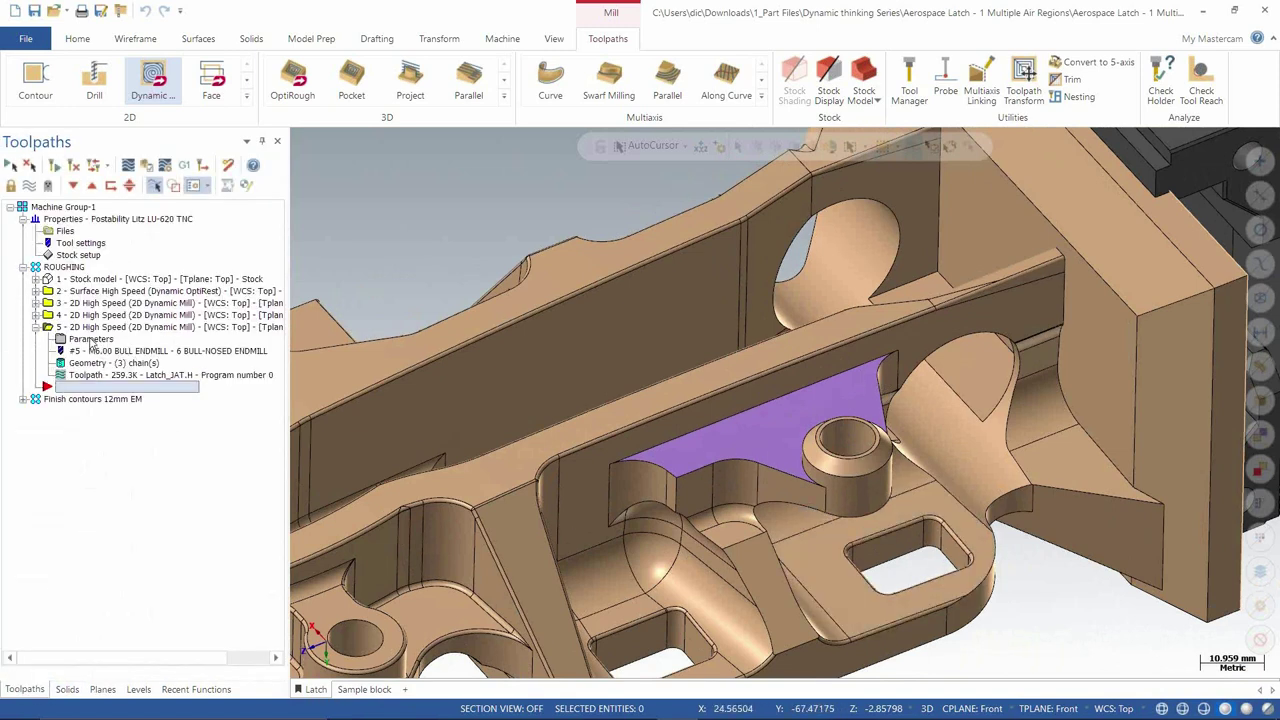
Step: Rechain operation 5's machining region as the purple face's edge loop
{"action": "left_click", "coordinate": [88, 364]}
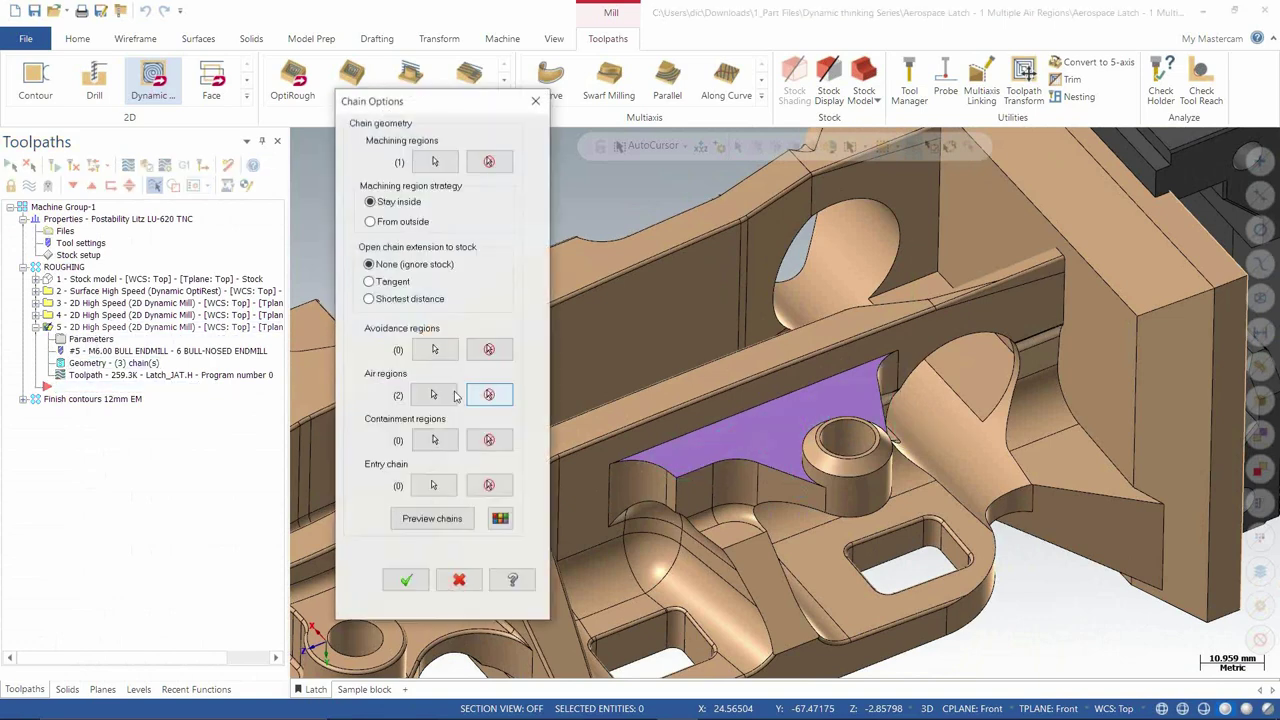
{"action": "left_click", "coordinate": [436, 163]}
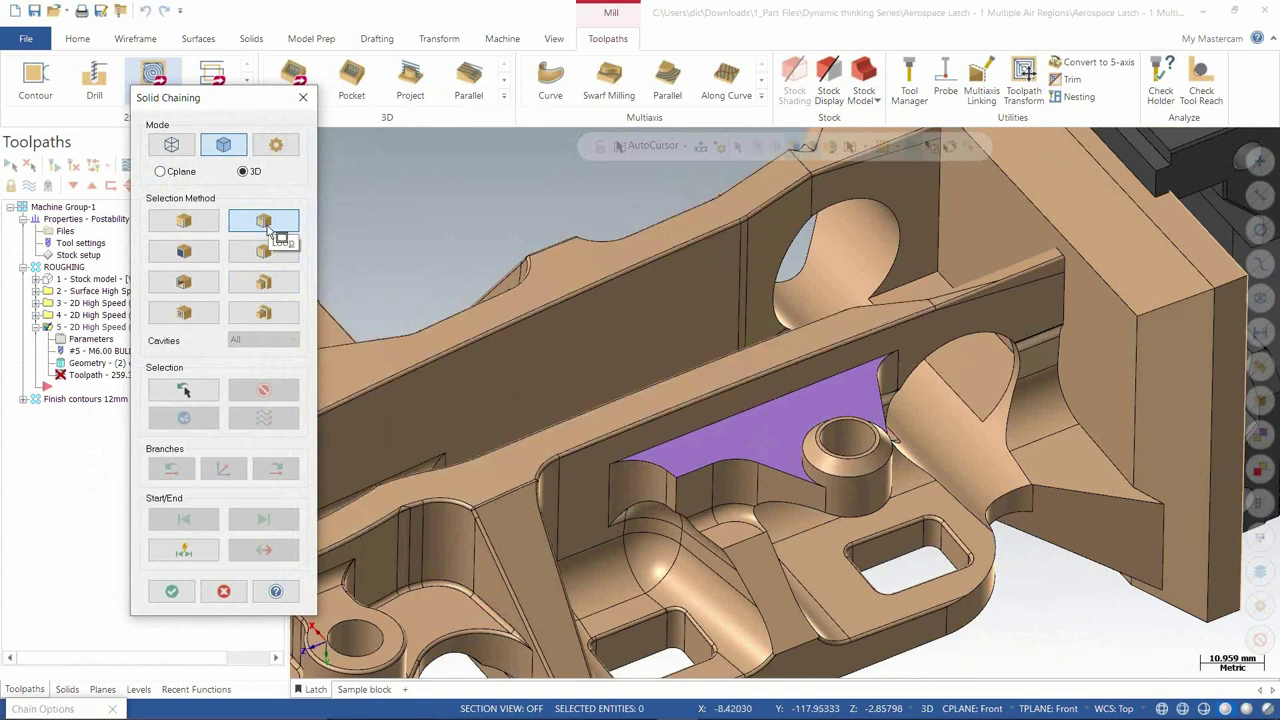
{"action": "left_click", "coordinate": [690, 470]}
{"action": "left_click", "coordinate": [171, 592]}
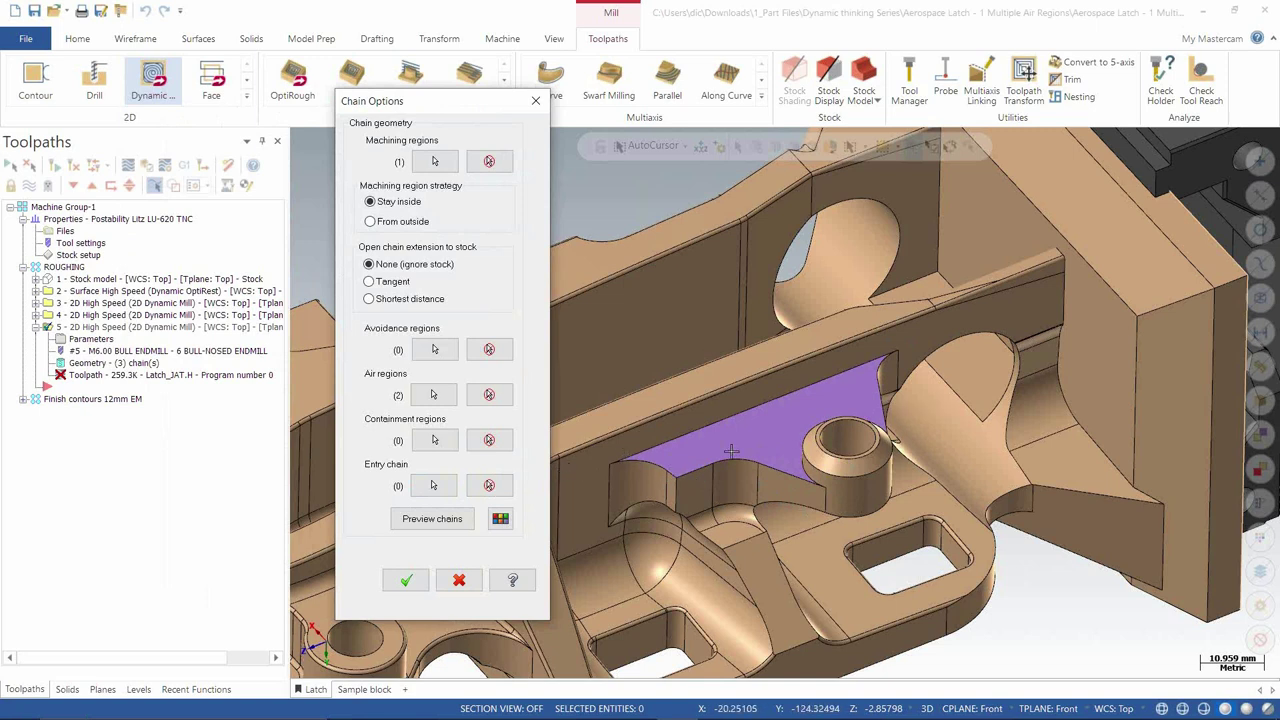
Step: Chain the purple pocket's outer open edges as the air region and preview both regions
{"action": "left_click", "coordinate": [433, 395]}
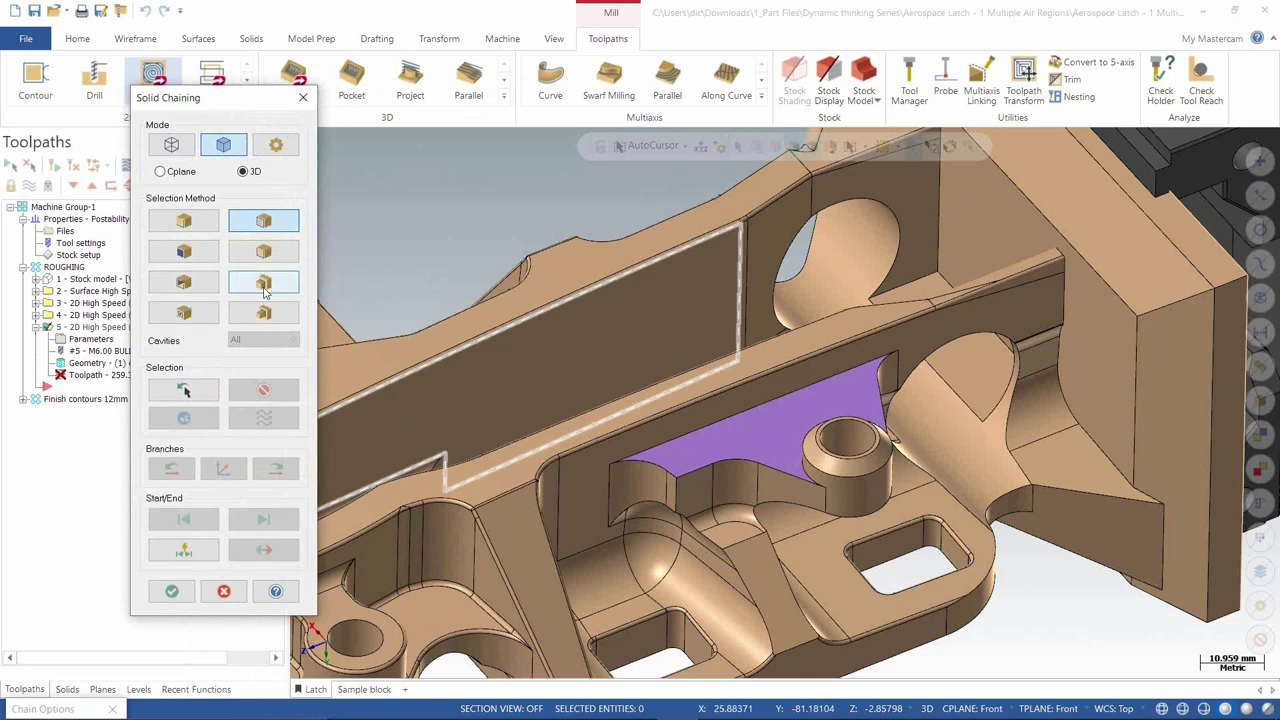
{"action": "left_click", "coordinate": [184, 287]}
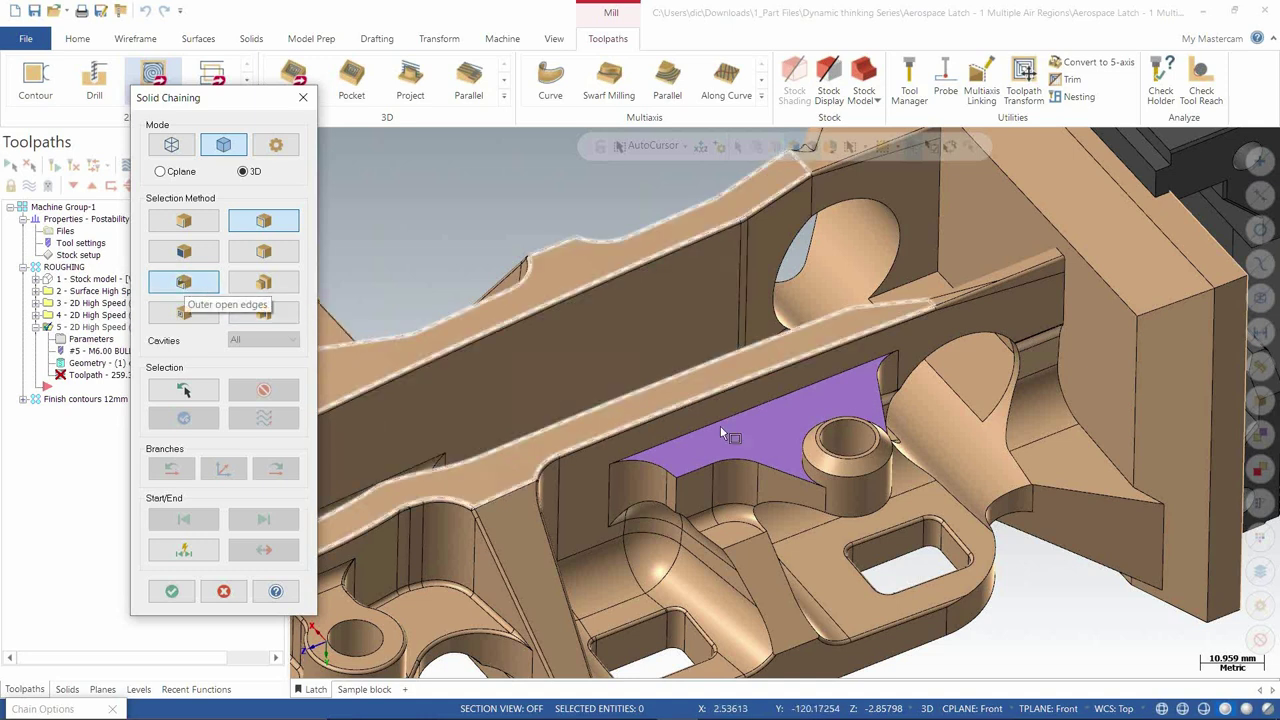
{"action": "left_click", "coordinate": [780, 431]}
{"action": "middle_click_drag", "start_coordinate": [756, 548], "coordinate": [586, 543]}
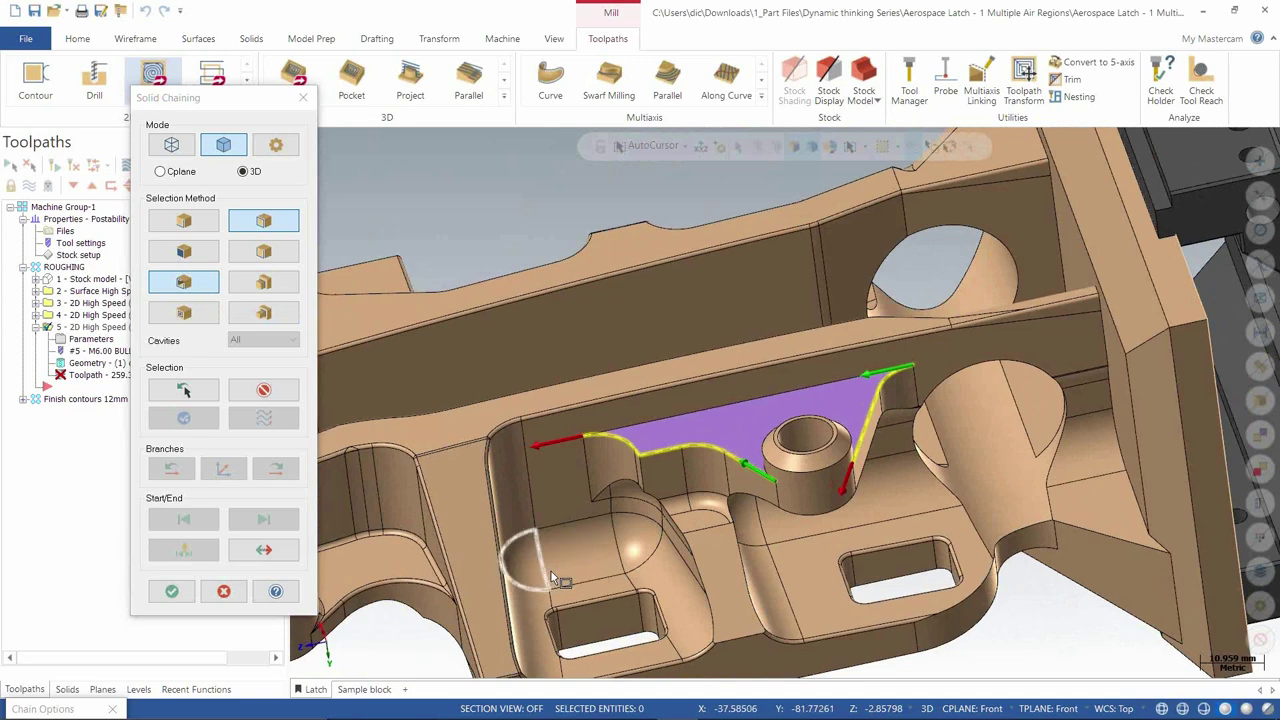
{"action": "left_click", "coordinate": [170, 592]}
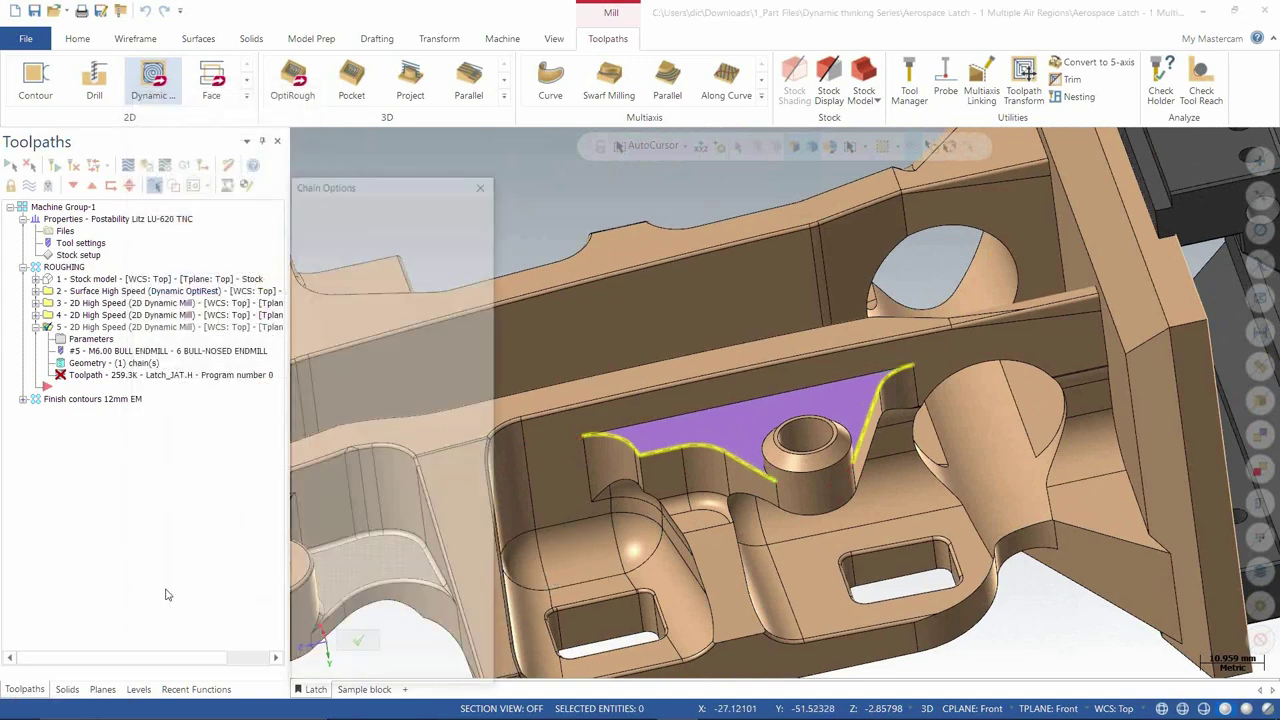
{"action": "left_click", "coordinate": [432, 519]}
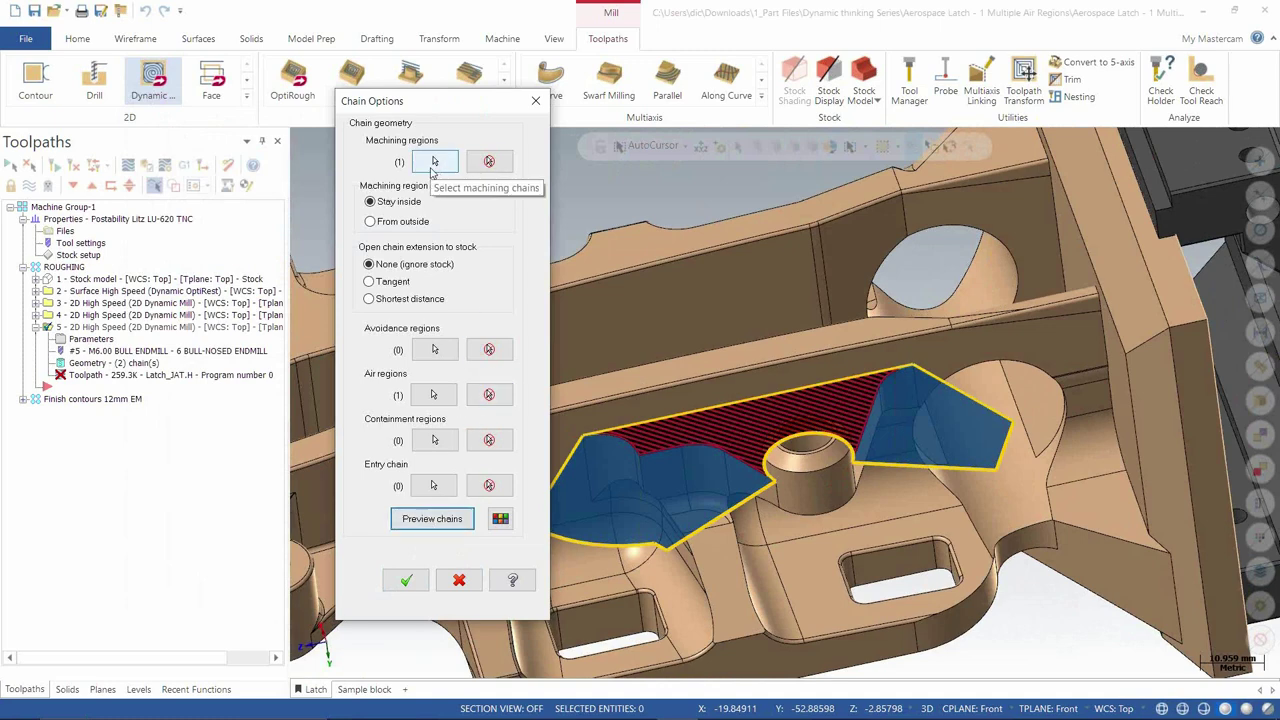
{"action": "left_click", "coordinate": [435, 162]}
Step: Start adding a machining chain to operation 5, then cancel and close Chain Options unchanged
{"action": "right_click", "coordinate": [196, 282]}
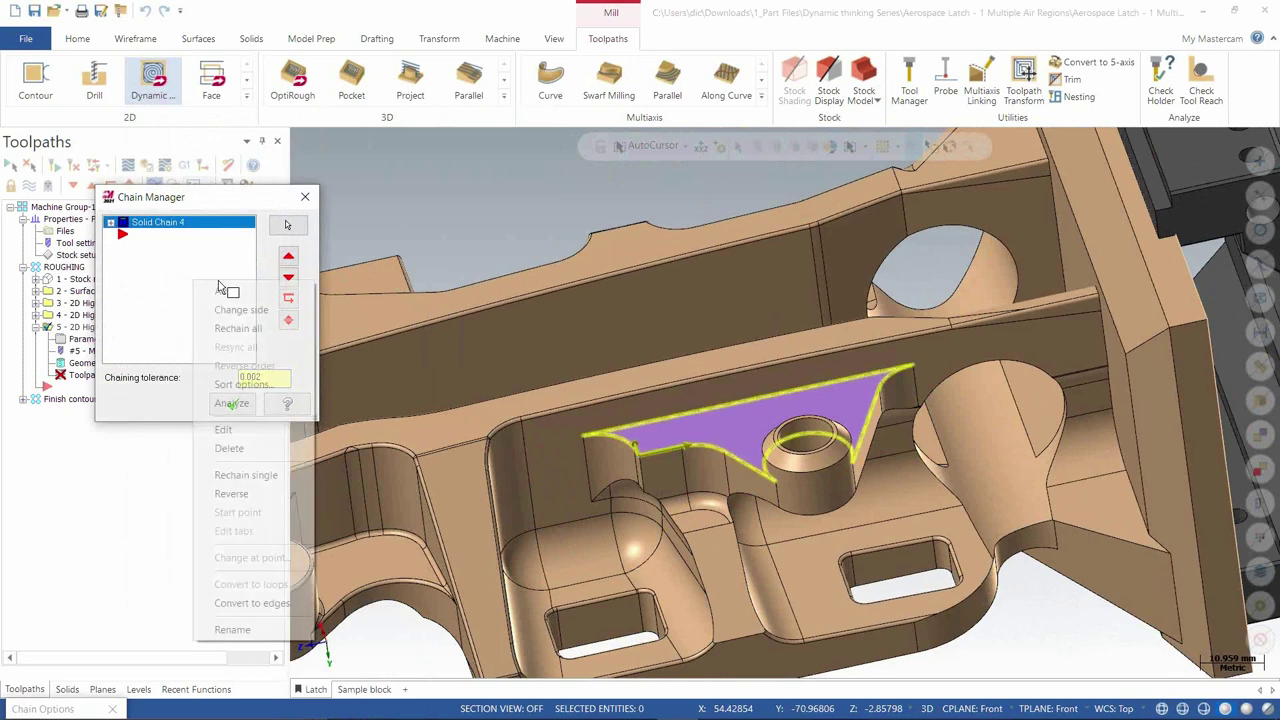
{"action": "left_click", "coordinate": [223, 292]}
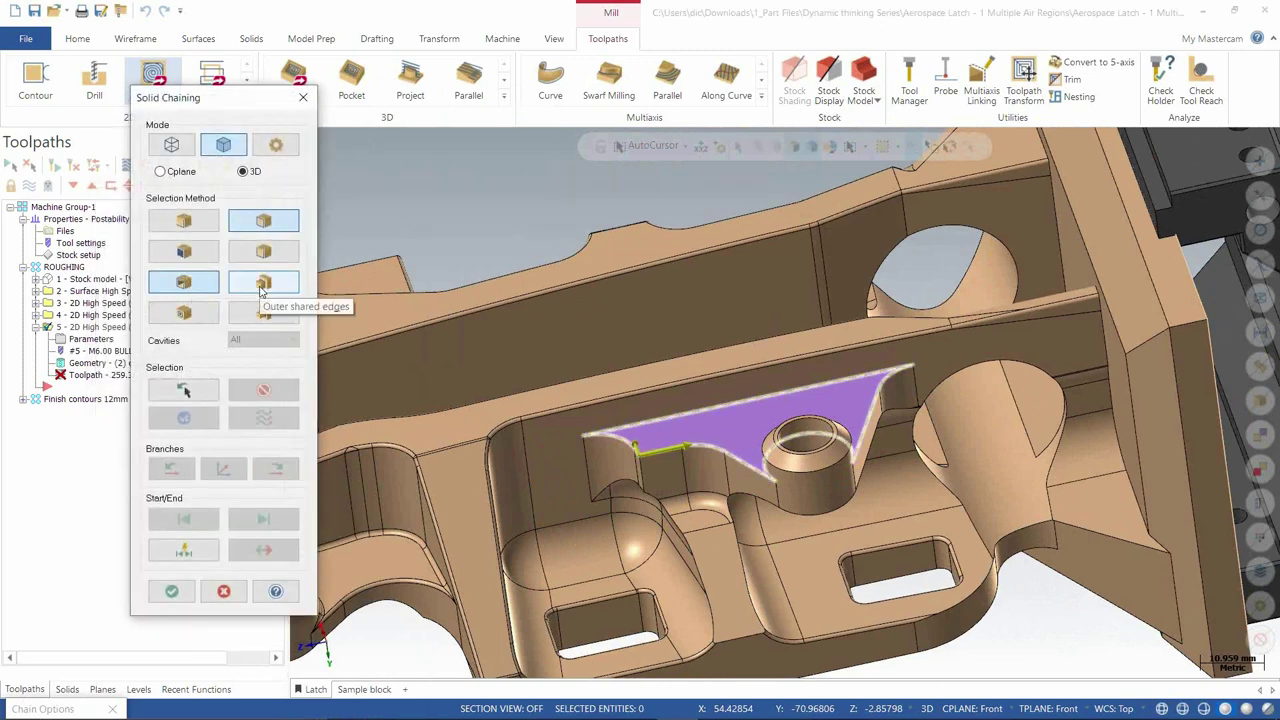
{"action": "left_click", "coordinate": [224, 592]}
{"action": "left_click", "coordinate": [229, 403]}
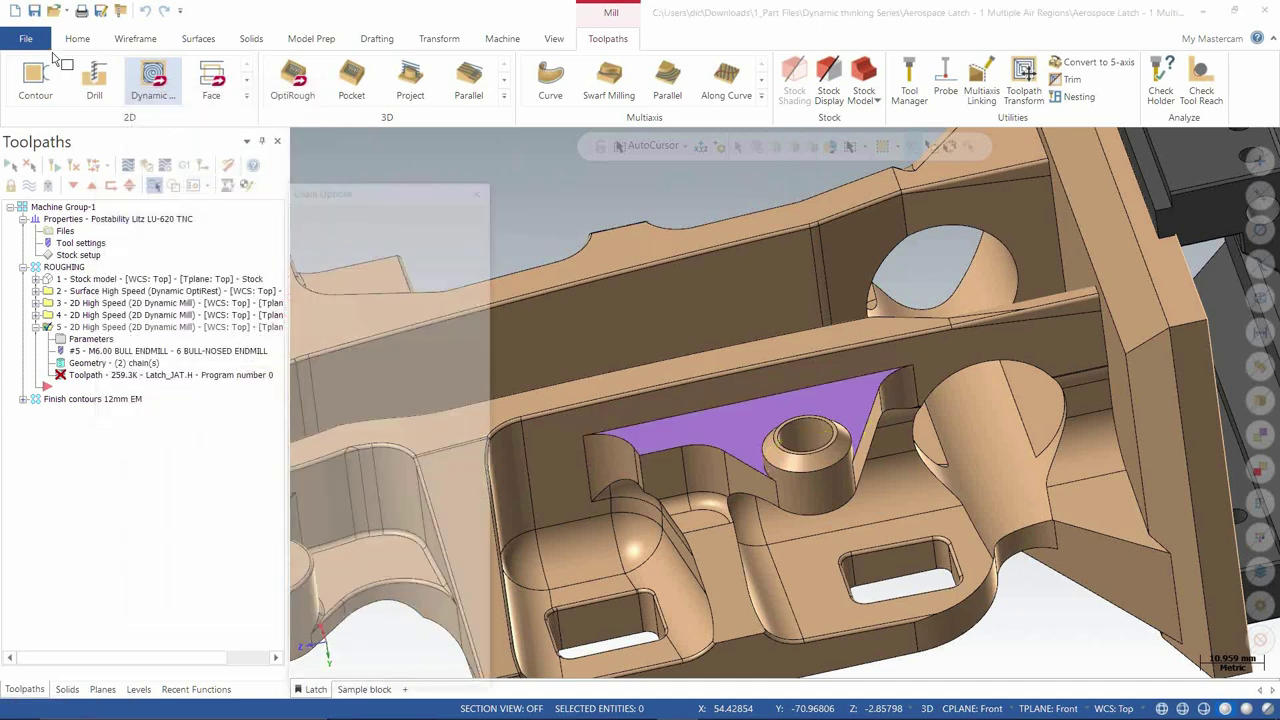
{"action": "left_click", "coordinate": [460, 581]}
{"action": "middle_click_drag", "start_coordinate": [560, 450], "coordinate": [731, 461]}
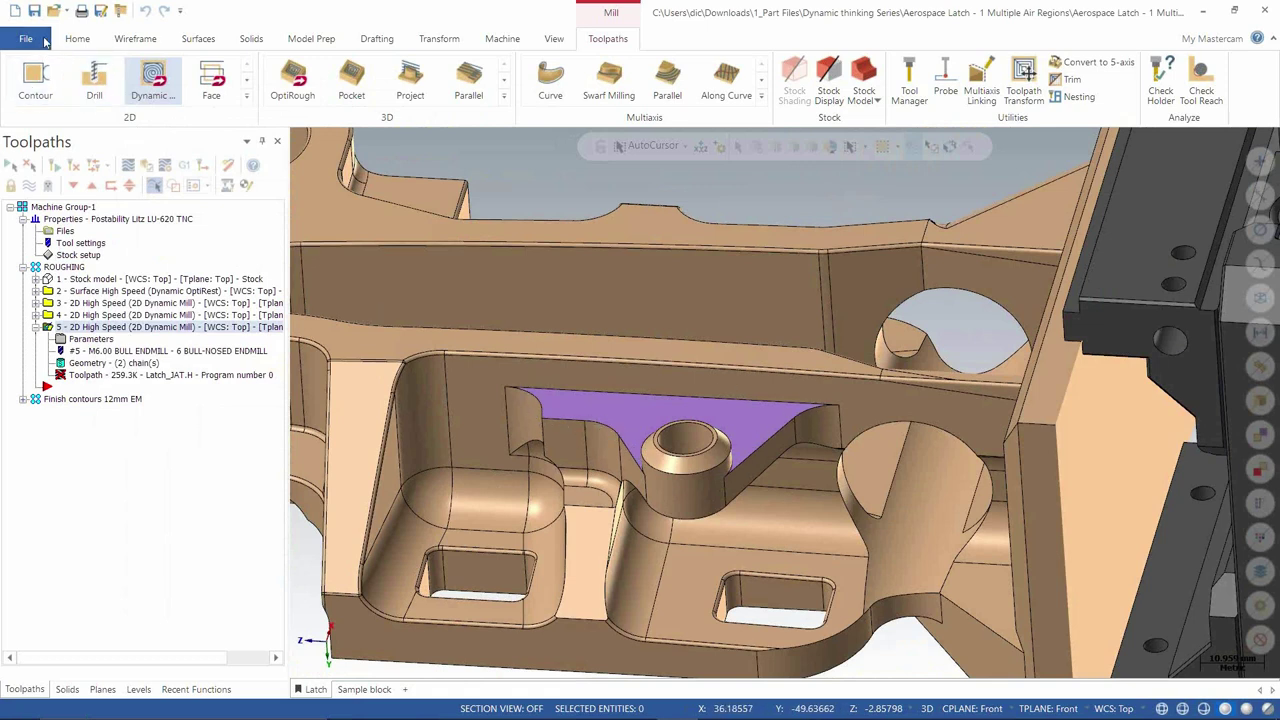
{"action": "left_click", "coordinate": [59, 11]}
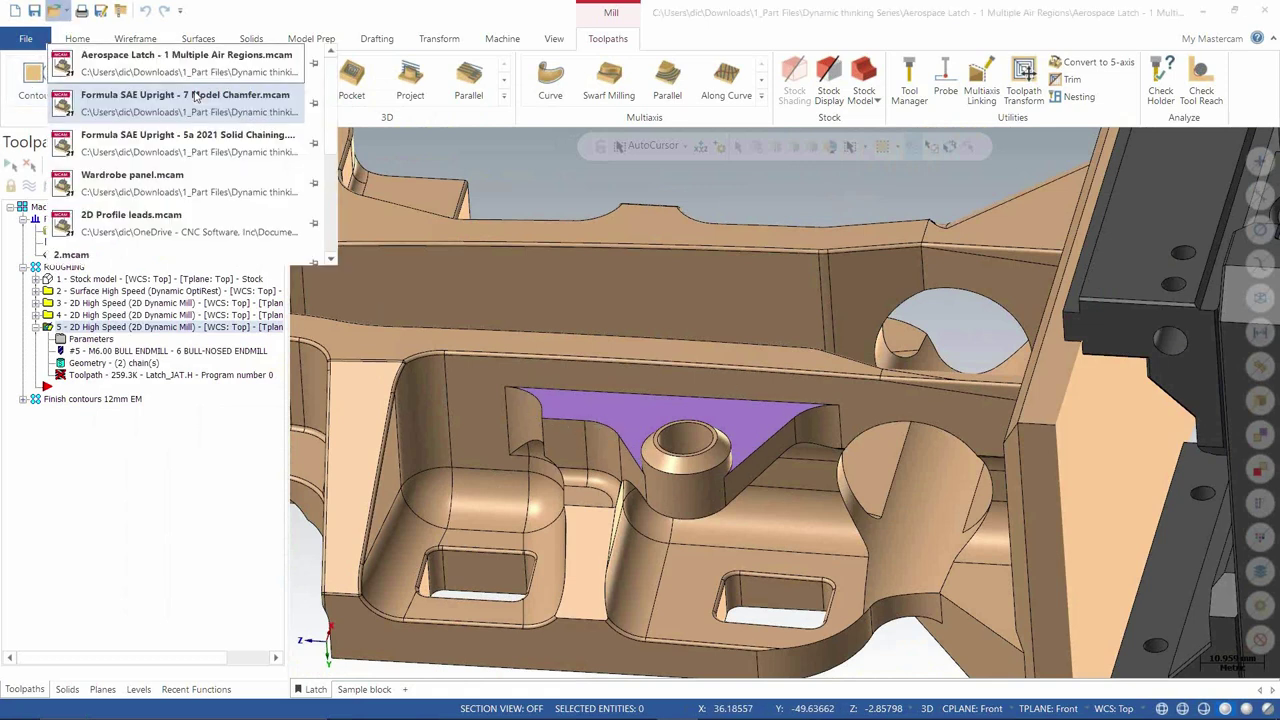
Step: Open the recent Formula SAE Upright - 5a 2021 Solid Chaining file without saving the latch file
{"action": "left_click", "coordinate": [212, 143]}
{"action": "left_click", "coordinate": [684, 397]}
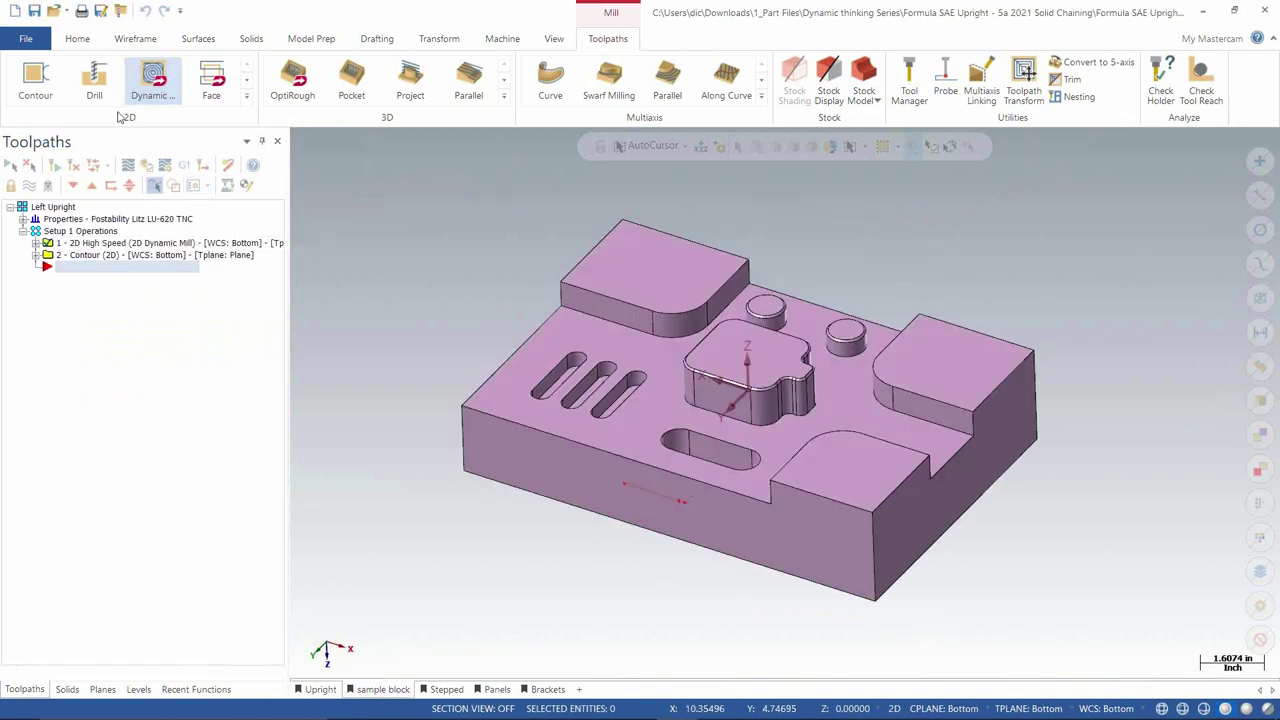
{"action": "left_click", "coordinate": [153, 80]}
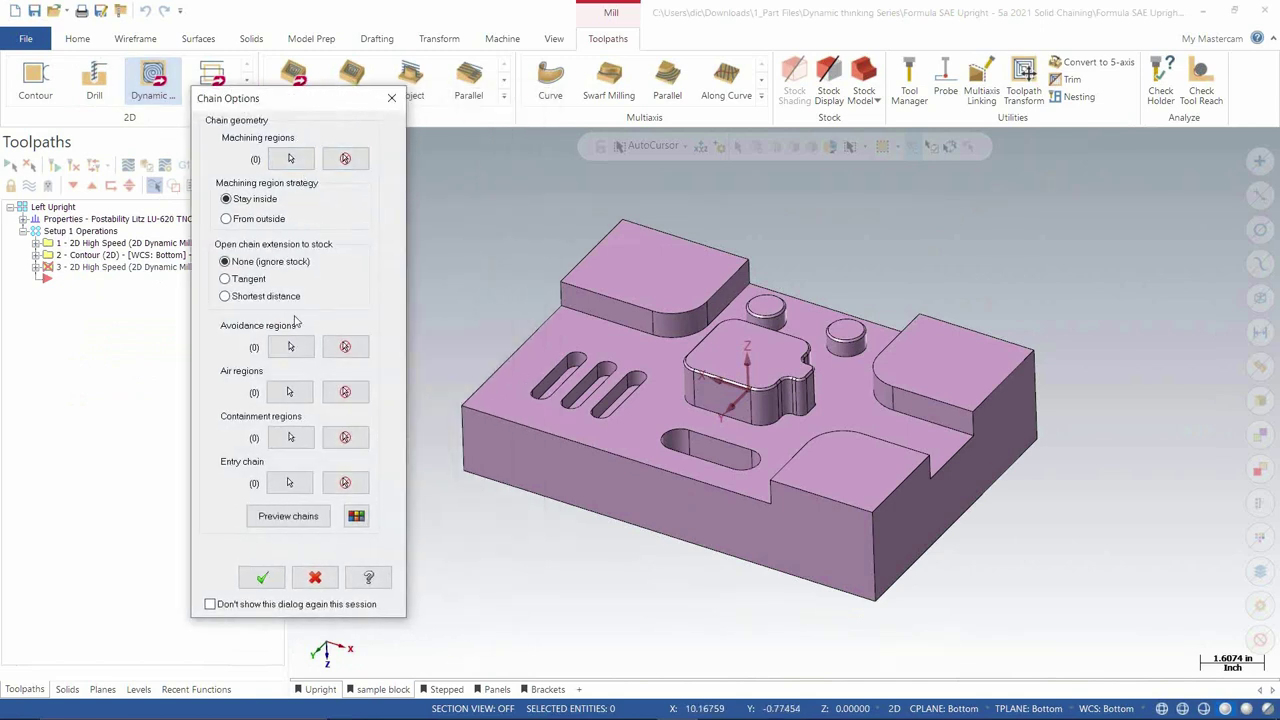
Step: Chain a solid face loop as machining region and the block's outer perimeter as air region, then preview
{"action": "left_click", "coordinate": [291, 160]}
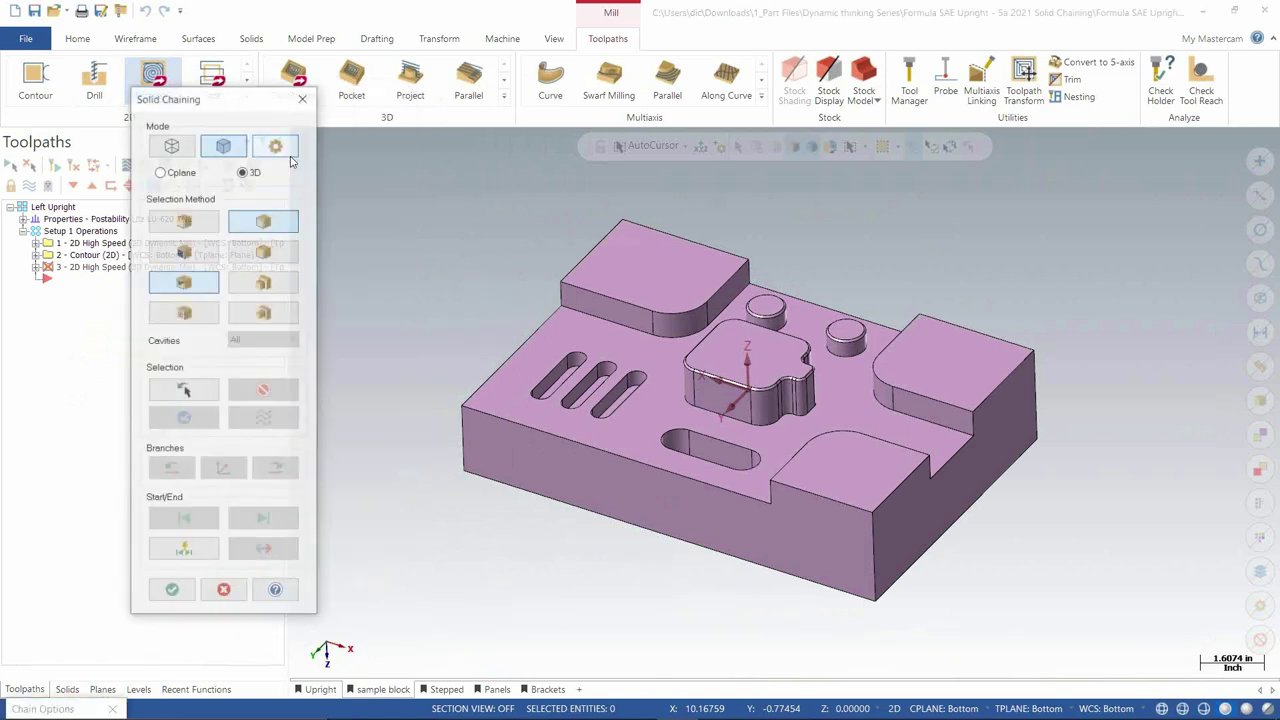
{"action": "left_click", "coordinate": [553, 336]}
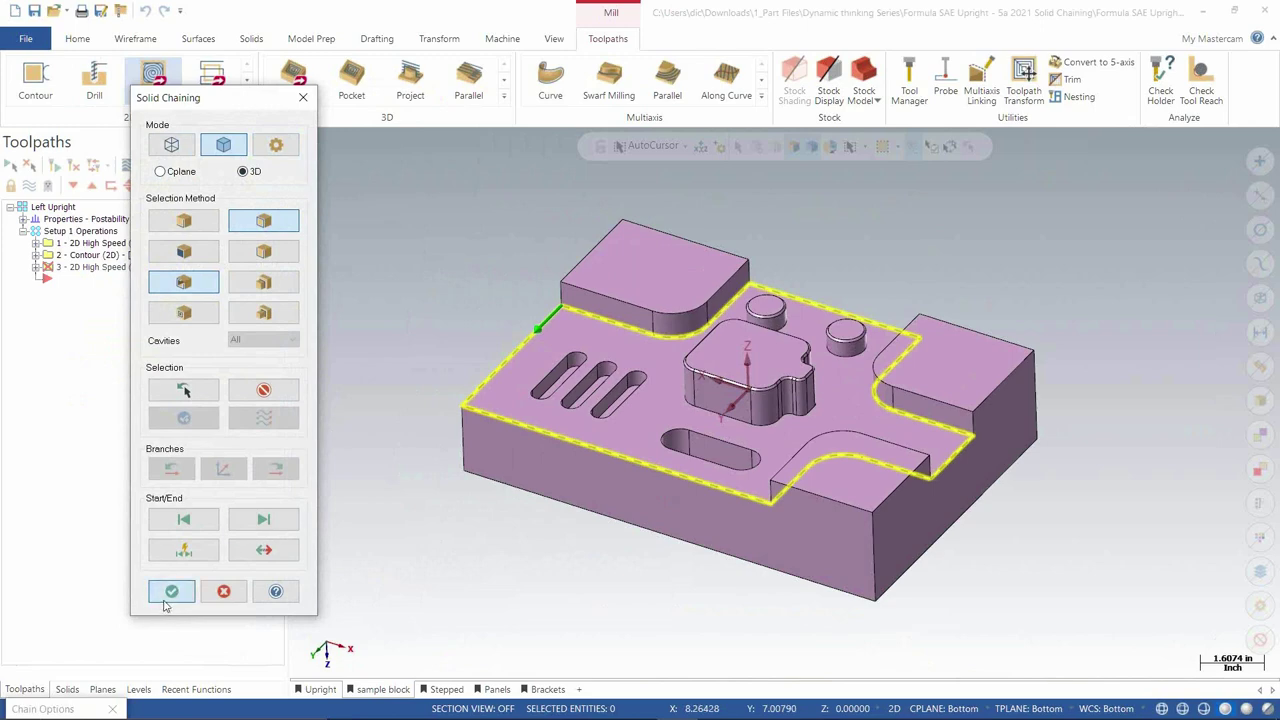
{"action": "left_click", "coordinate": [171, 592]}
{"action": "left_click", "coordinate": [289, 392]}
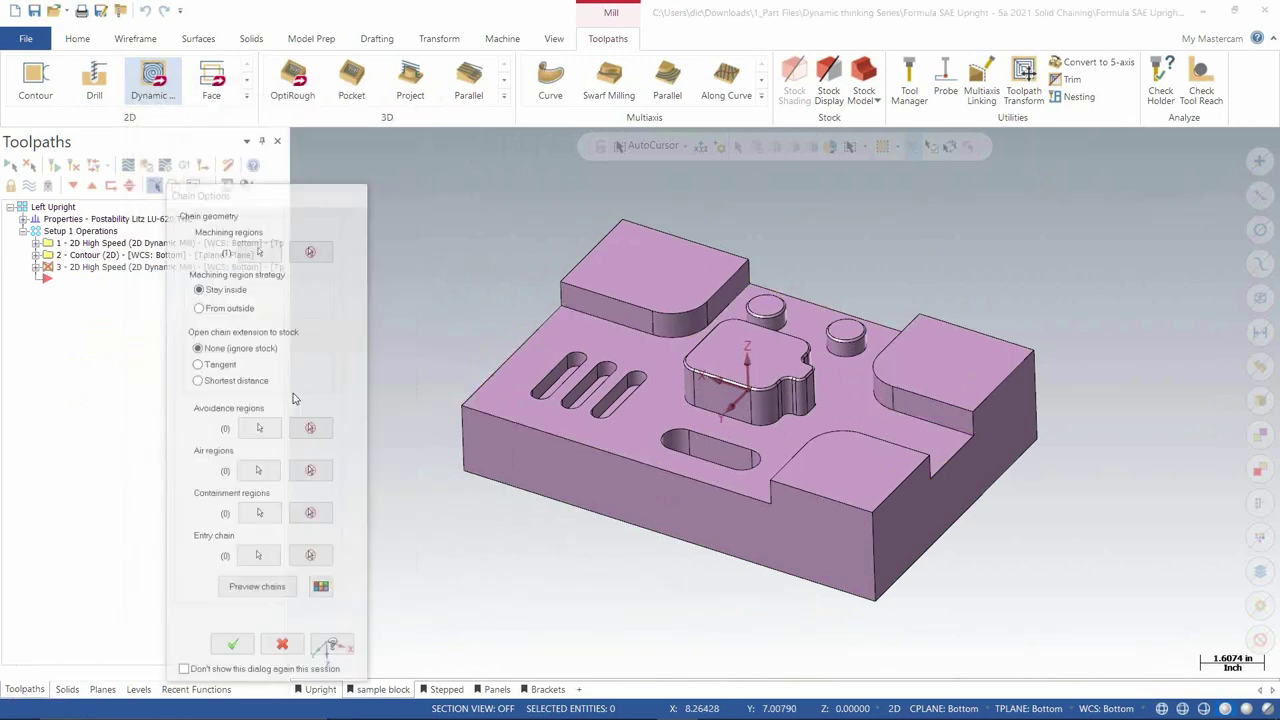
{"action": "left_click", "coordinate": [184, 287]}
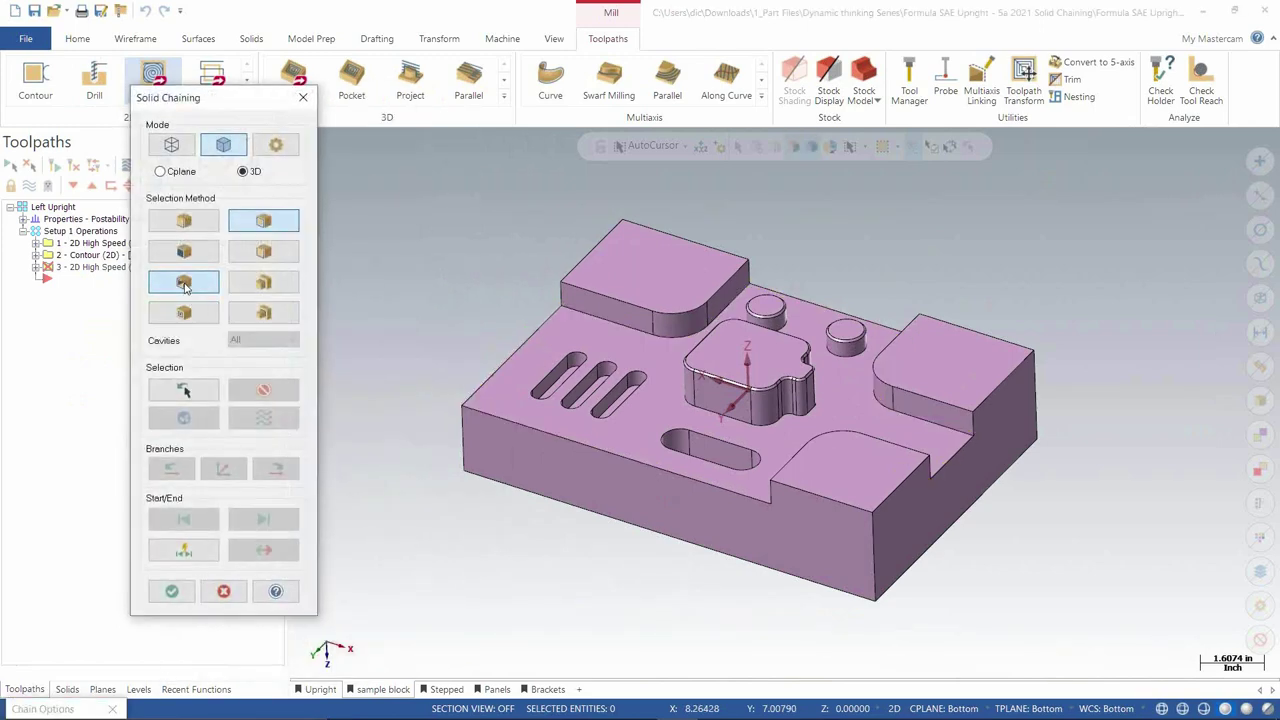
{"action": "left_click", "coordinate": [660, 373]}
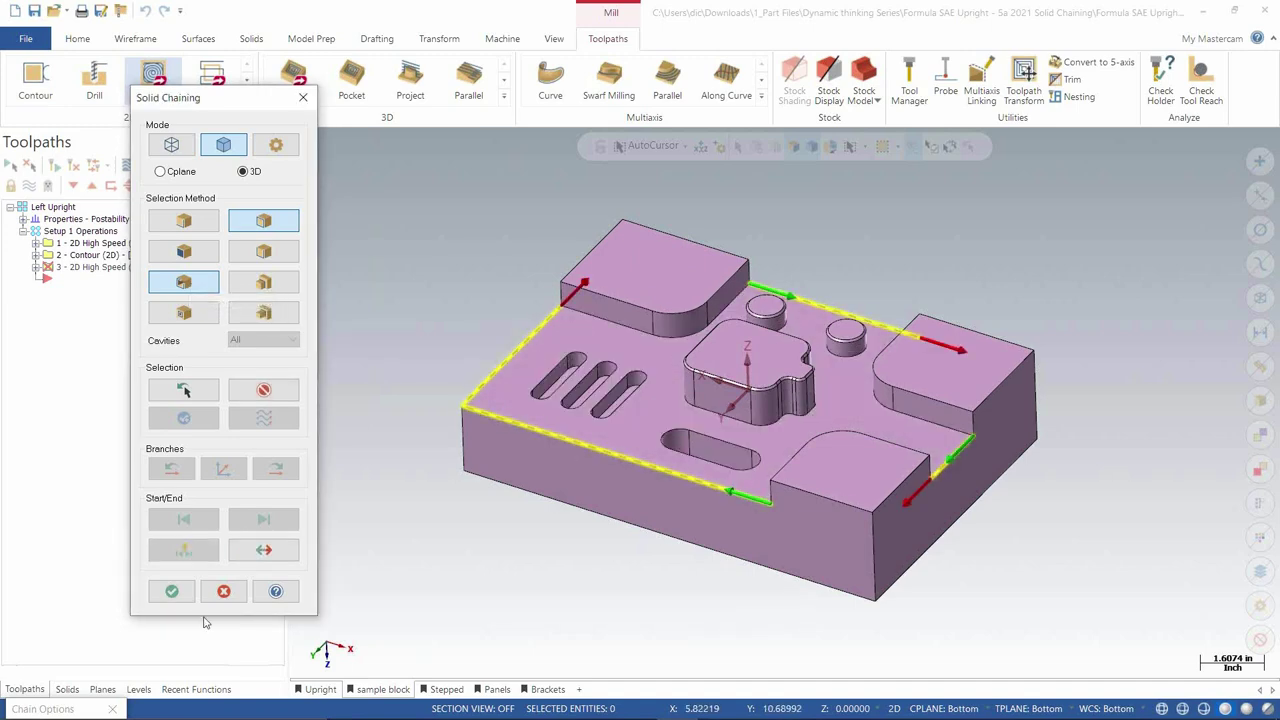
{"action": "left_click", "coordinate": [172, 592]}
{"action": "left_click", "coordinate": [286, 516]}
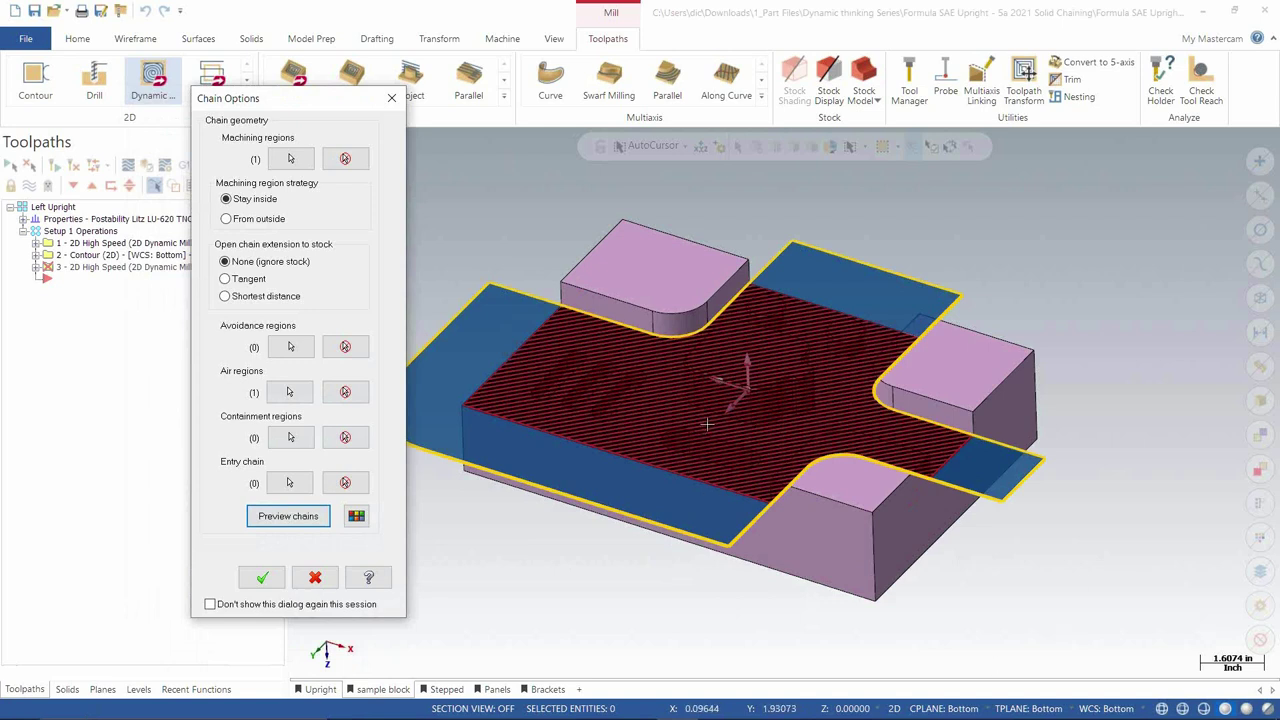
Step: Cancel and discard Dynamic Mill operation 3, then bring up the Upright part
{"action": "scroll", "coordinate": [793, 384], "scroll_direction": "down", "scroll_amount": 2}
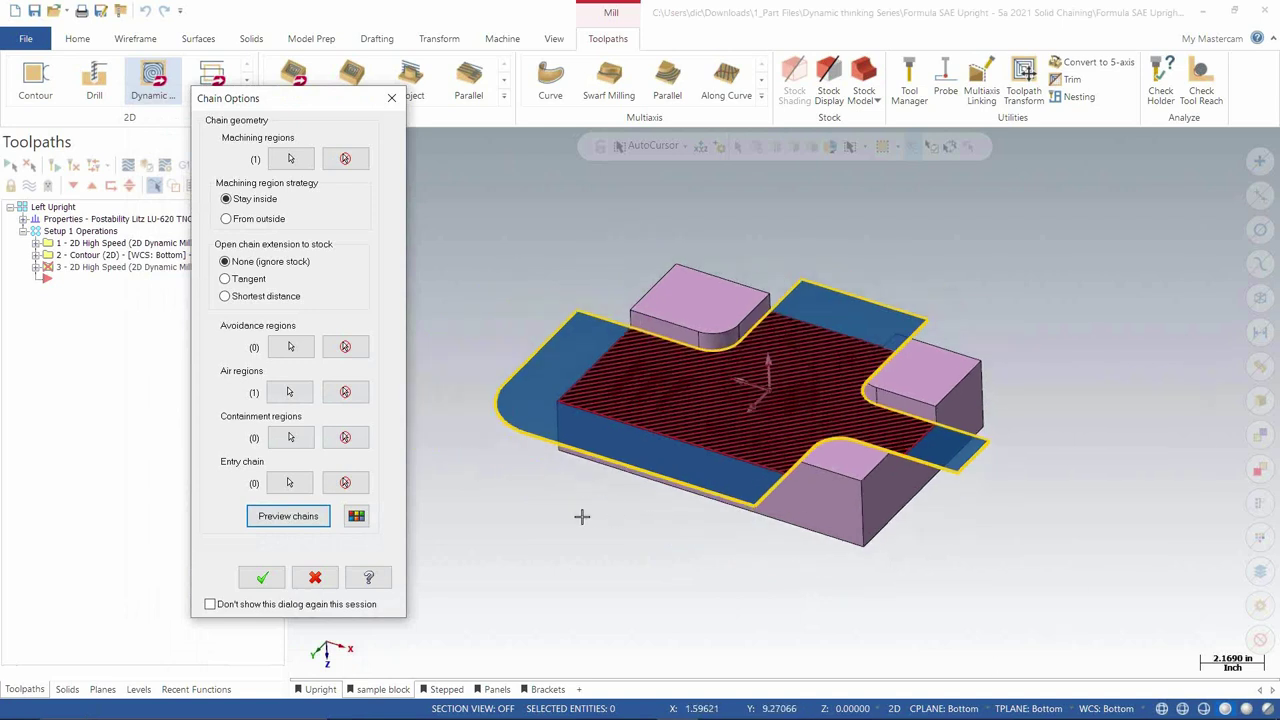
{"action": "left_click", "coordinate": [314, 578]}
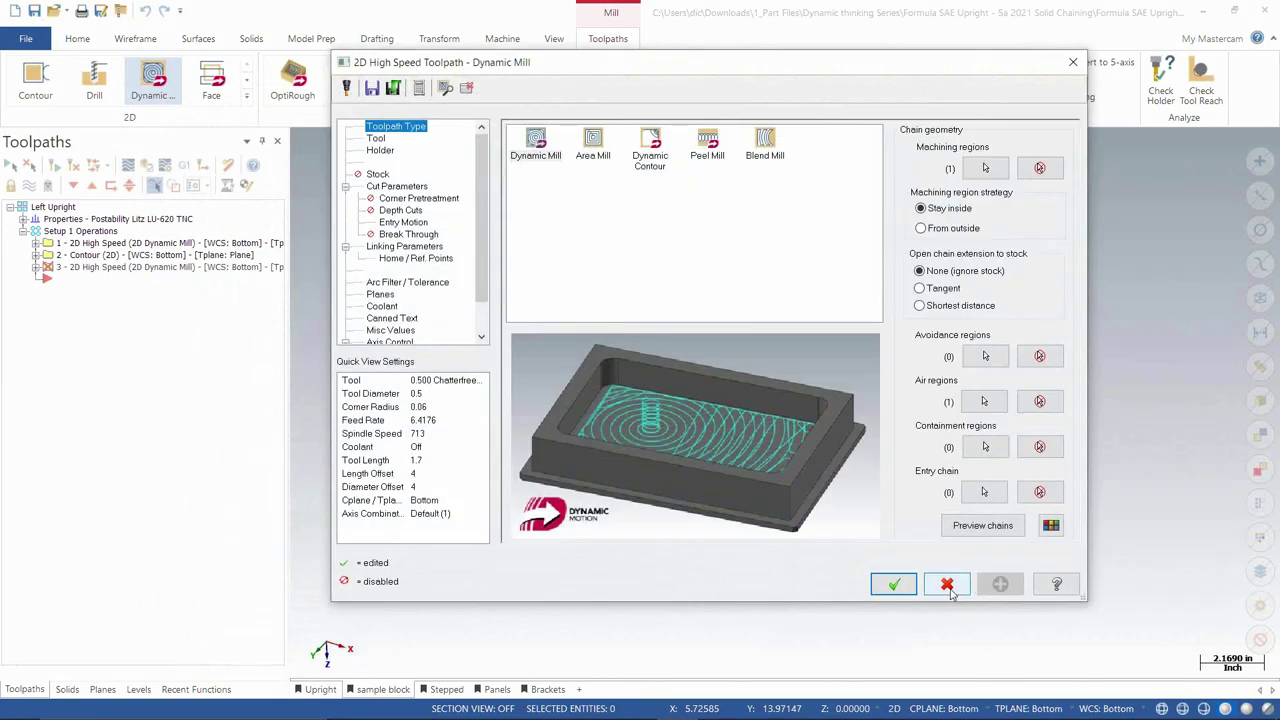
{"action": "left_click", "coordinate": [944, 580]}
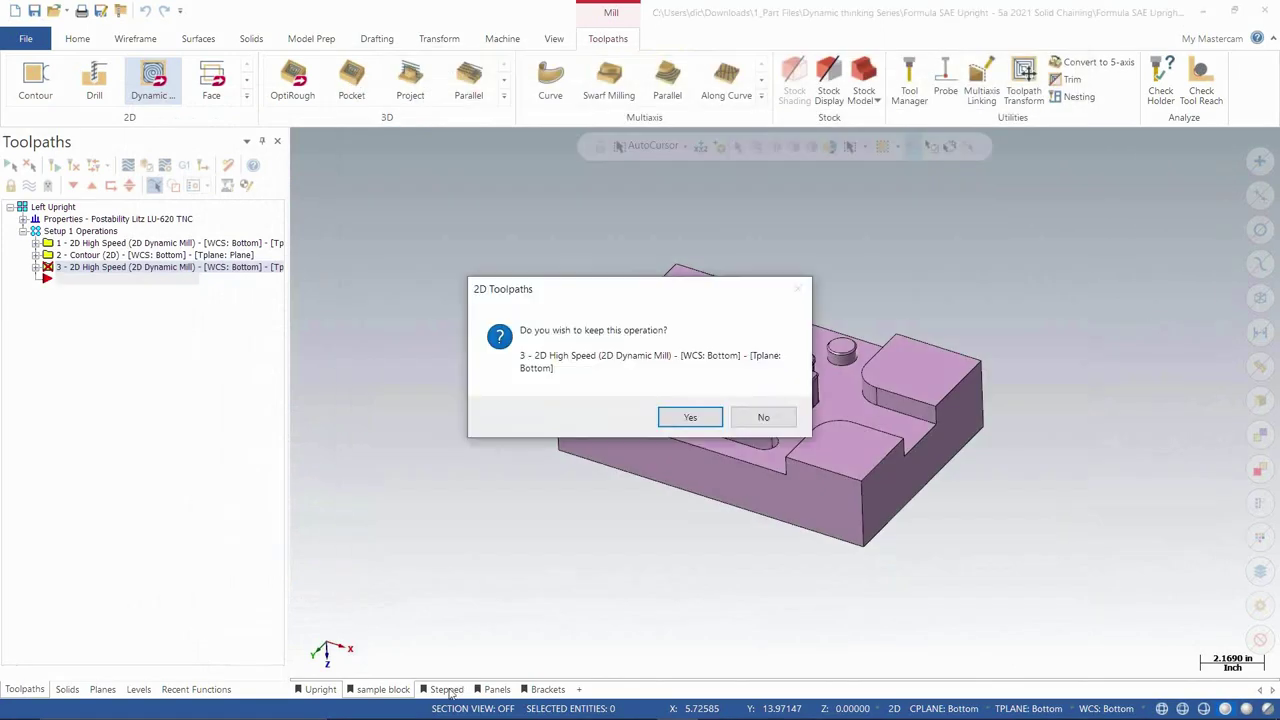
{"action": "left_click", "coordinate": [764, 418]}
{"action": "left_click", "coordinate": [320, 689]}
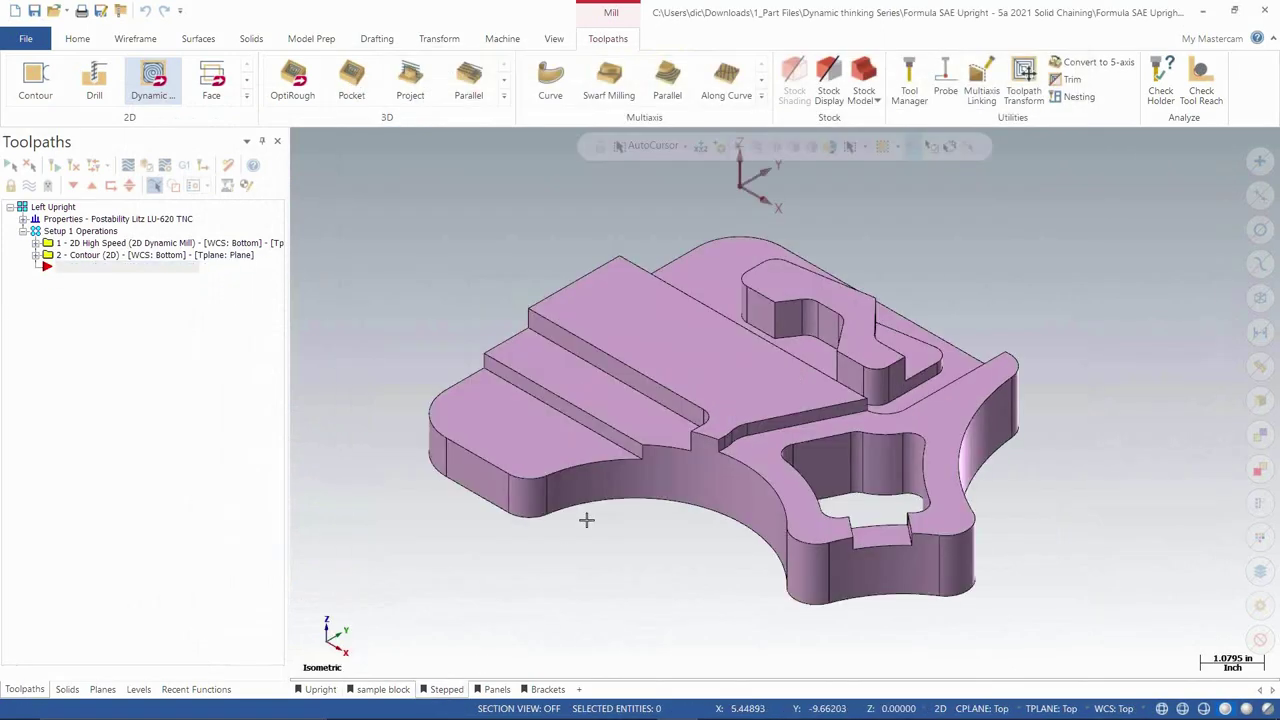
Step: Start a Dynamic Mill with the lower-left flat face as machining region and its edge loop as air region
{"action": "left_click", "coordinate": [153, 80]}
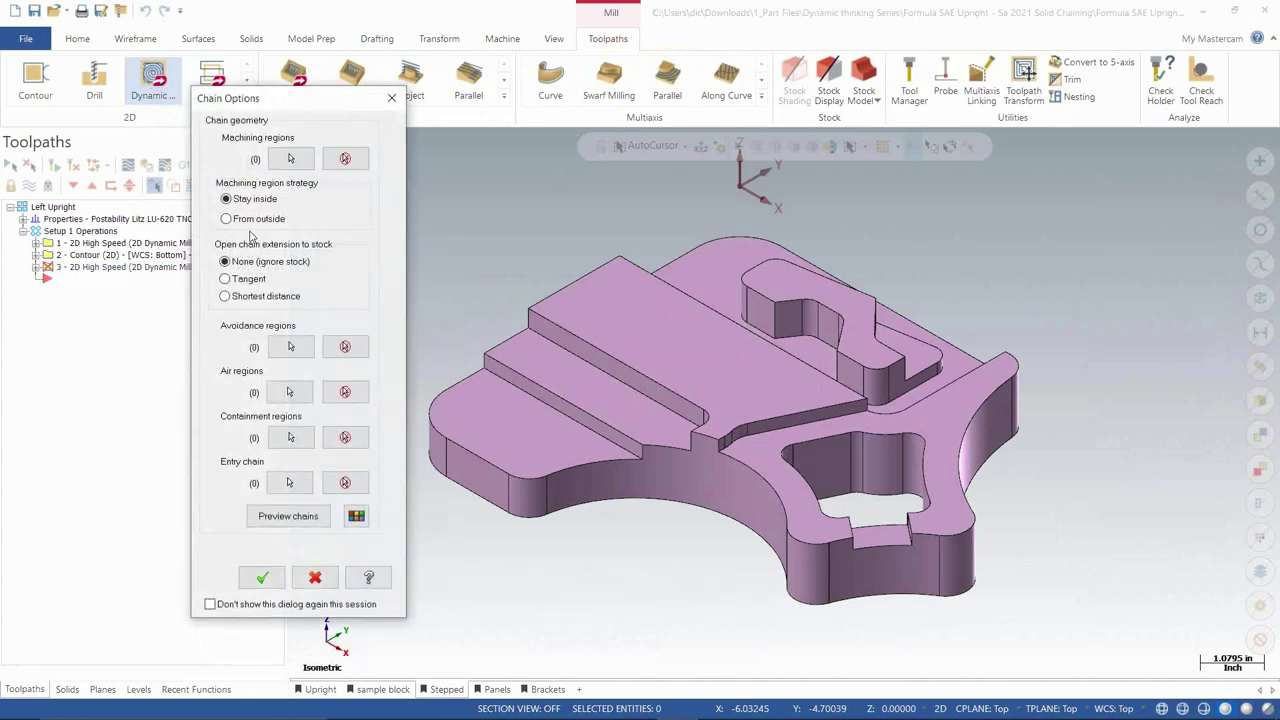
{"action": "left_click", "coordinate": [289, 164]}
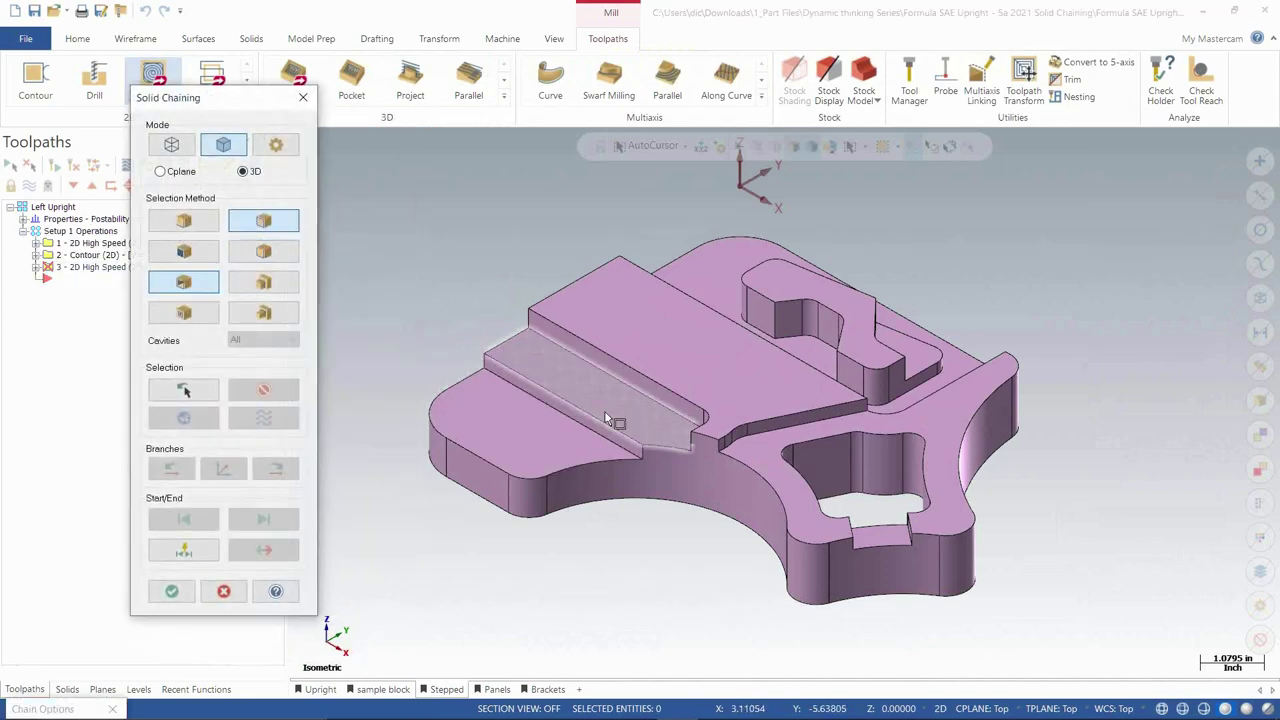
{"action": "left_click", "coordinate": [183, 251]}
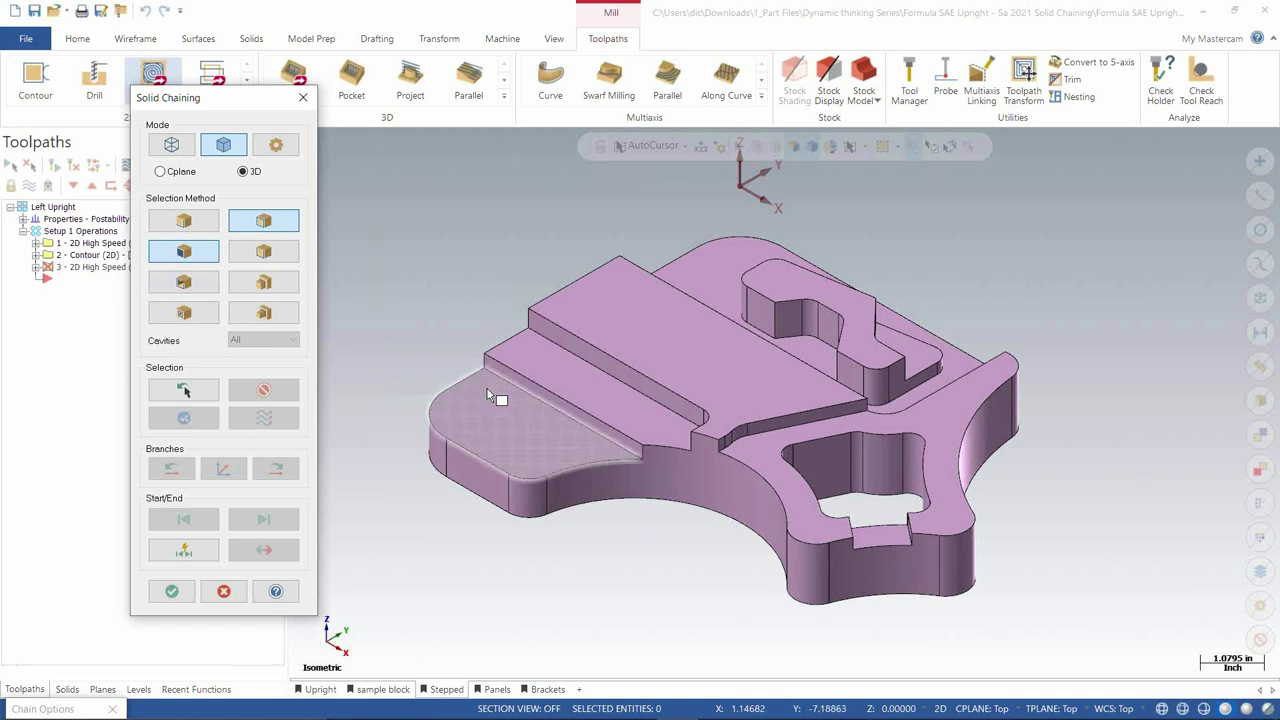
{"action": "left_click", "coordinate": [497, 415]}
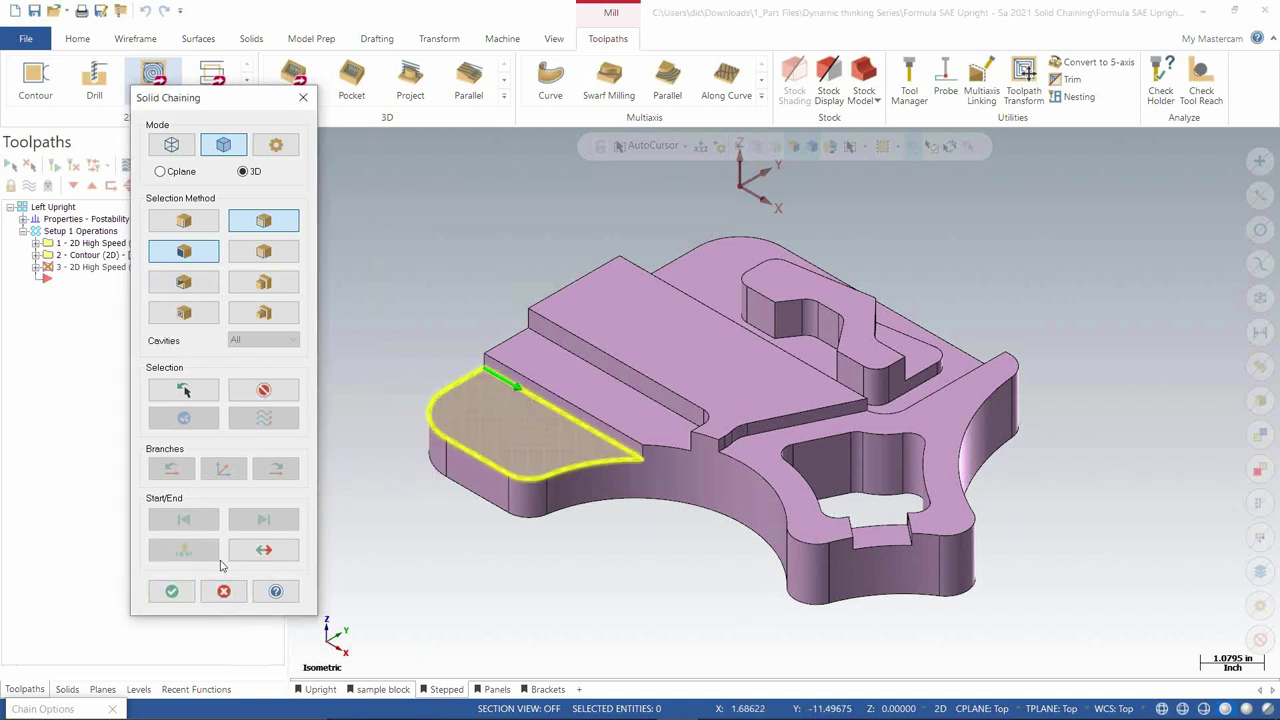
{"action": "left_click", "coordinate": [172, 591]}
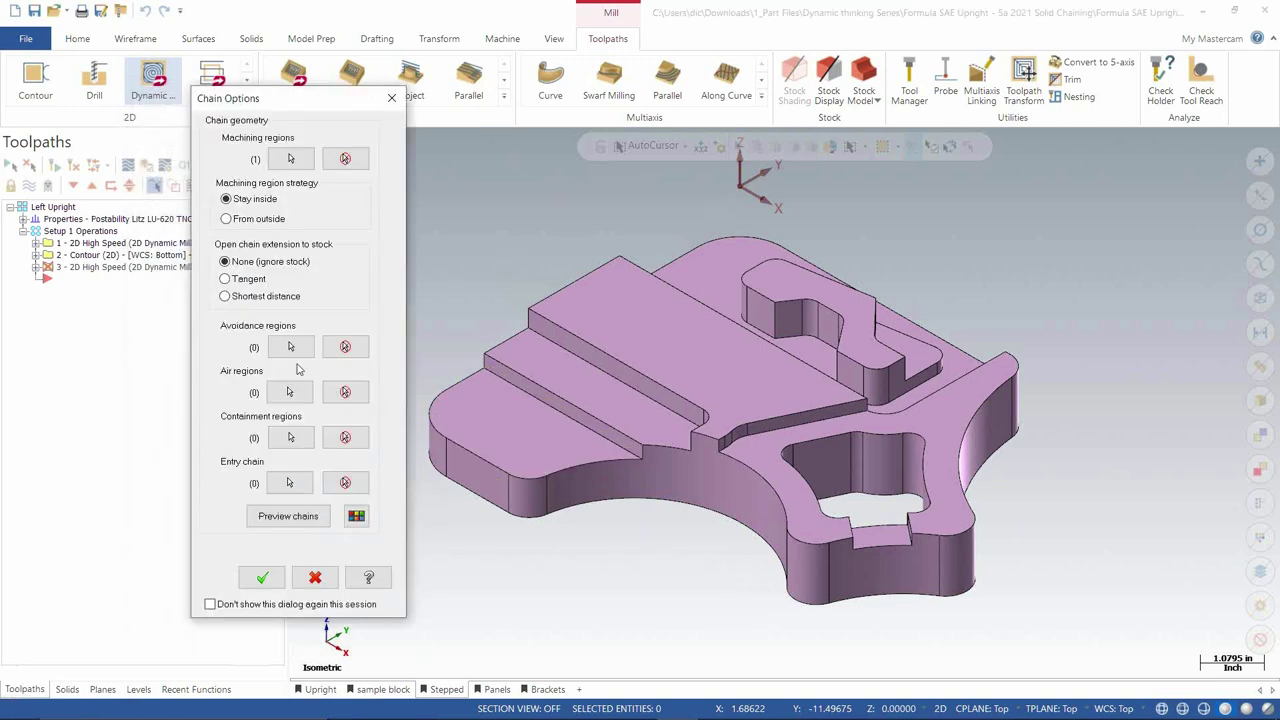
{"action": "left_click", "coordinate": [289, 393]}
{"action": "left_click", "coordinate": [183, 283]}
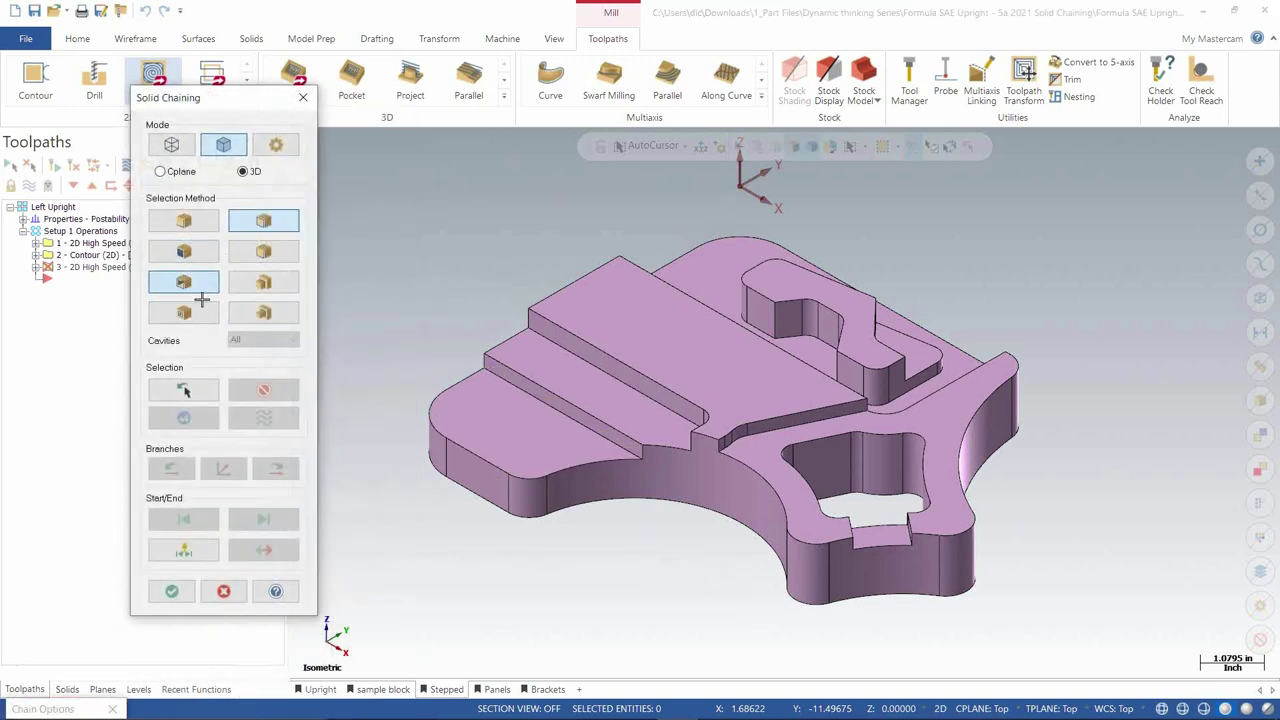
{"action": "left_click", "coordinate": [541, 444]}
{"action": "left_click", "coordinate": [172, 591]}
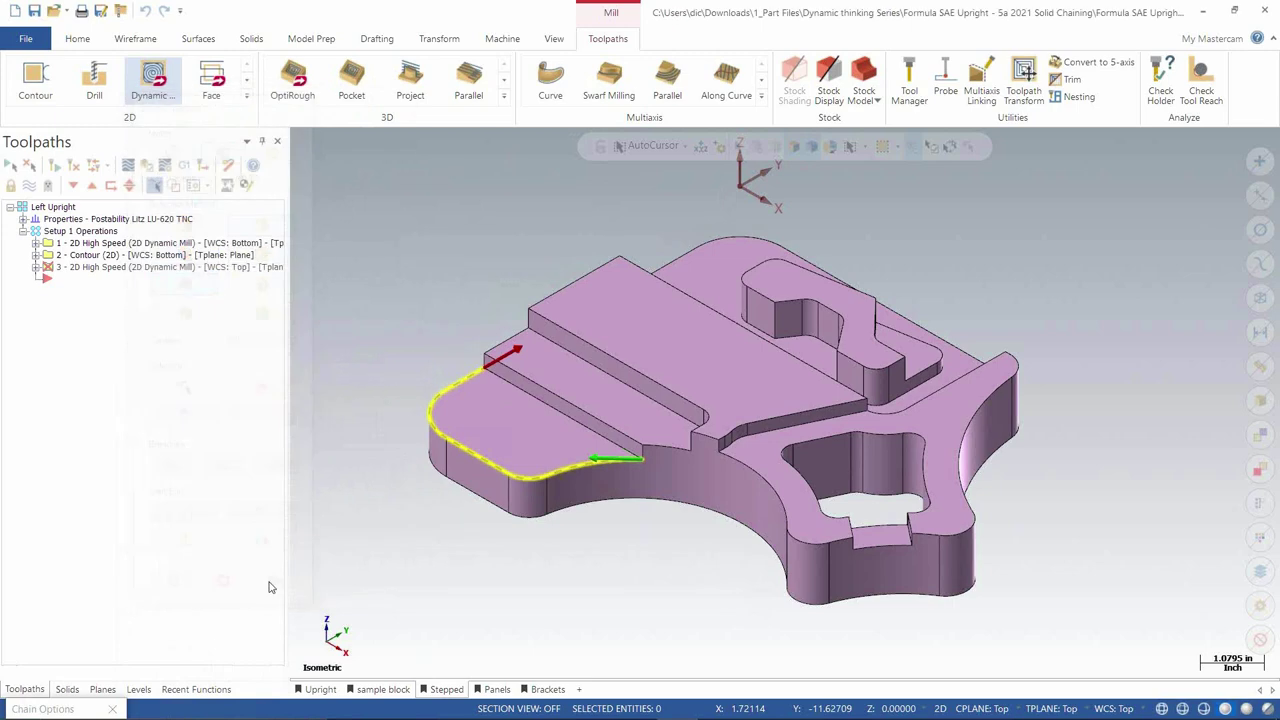
{"action": "left_click", "coordinate": [284, 522]}
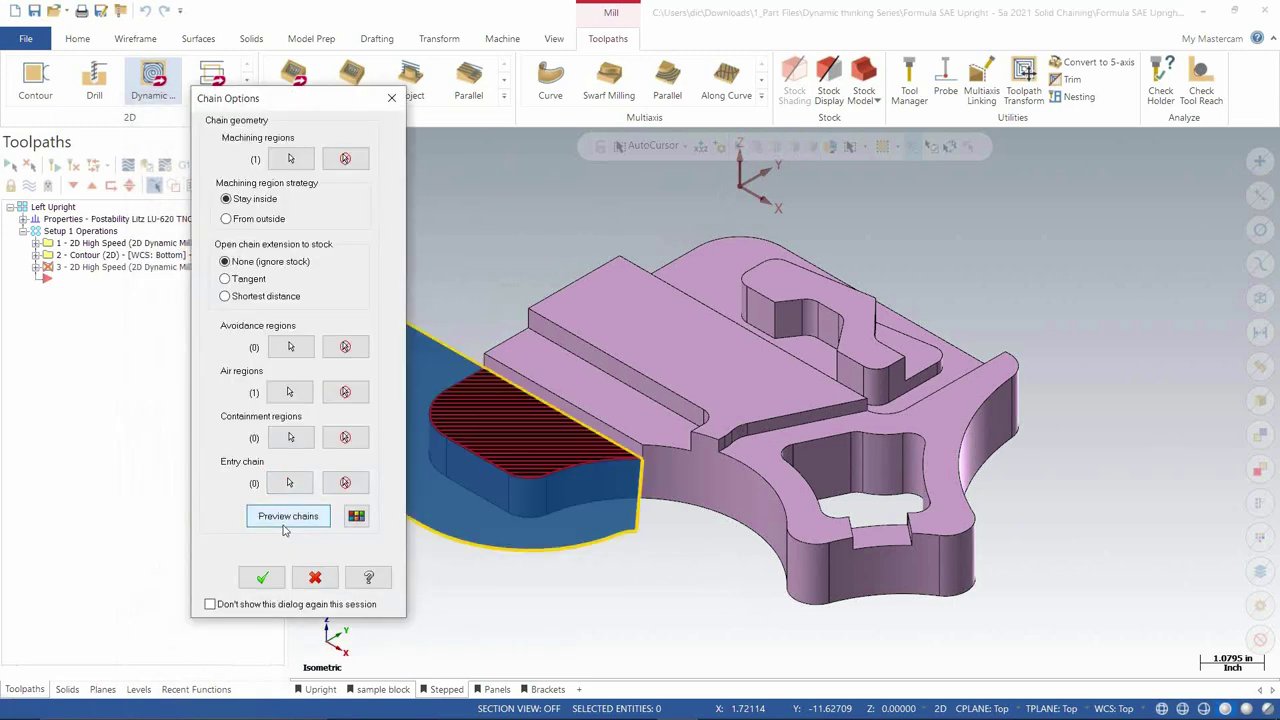
Step: Rechain all machining regions as the lower-left flat face plus the top face, and preview
{"action": "left_click", "coordinate": [290, 159]}
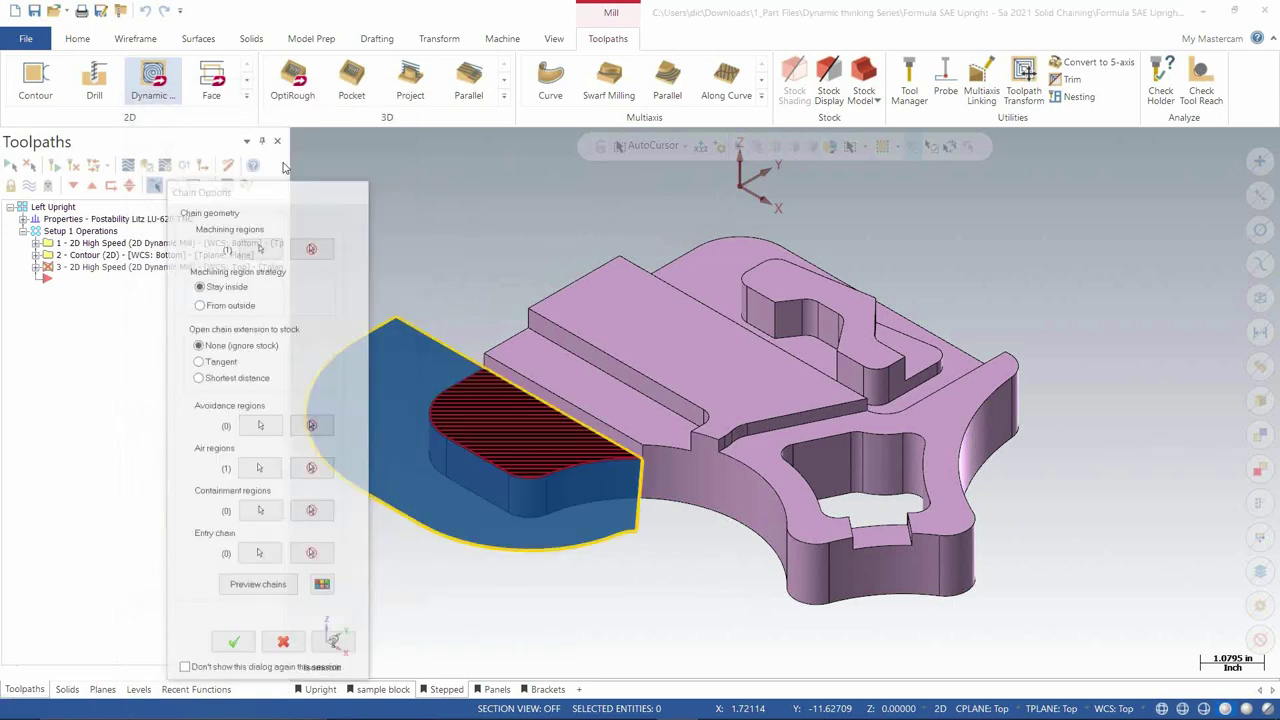
{"action": "right_click", "coordinate": [144, 300]}
{"action": "left_click", "coordinate": [198, 344]}
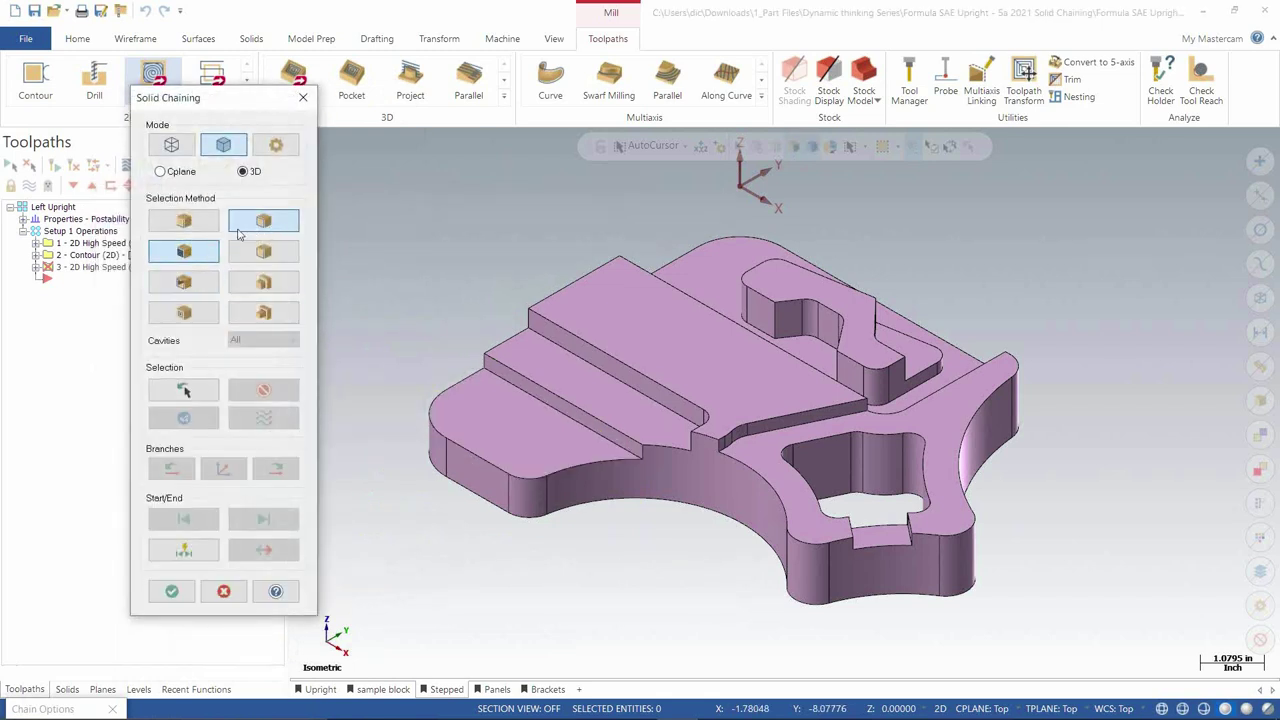
{"action": "left_click", "coordinate": [495, 424]}
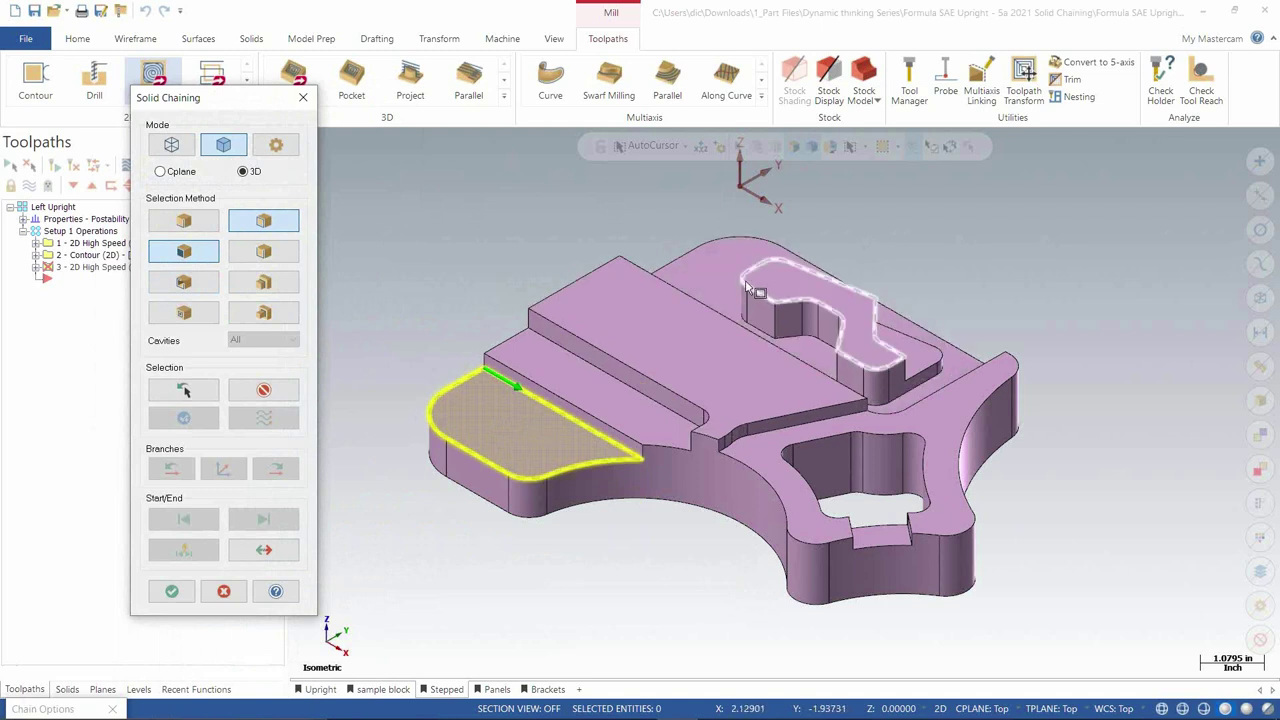
{"action": "middle_click_drag", "start_coordinate": [729, 270], "coordinate": [768, 328]}
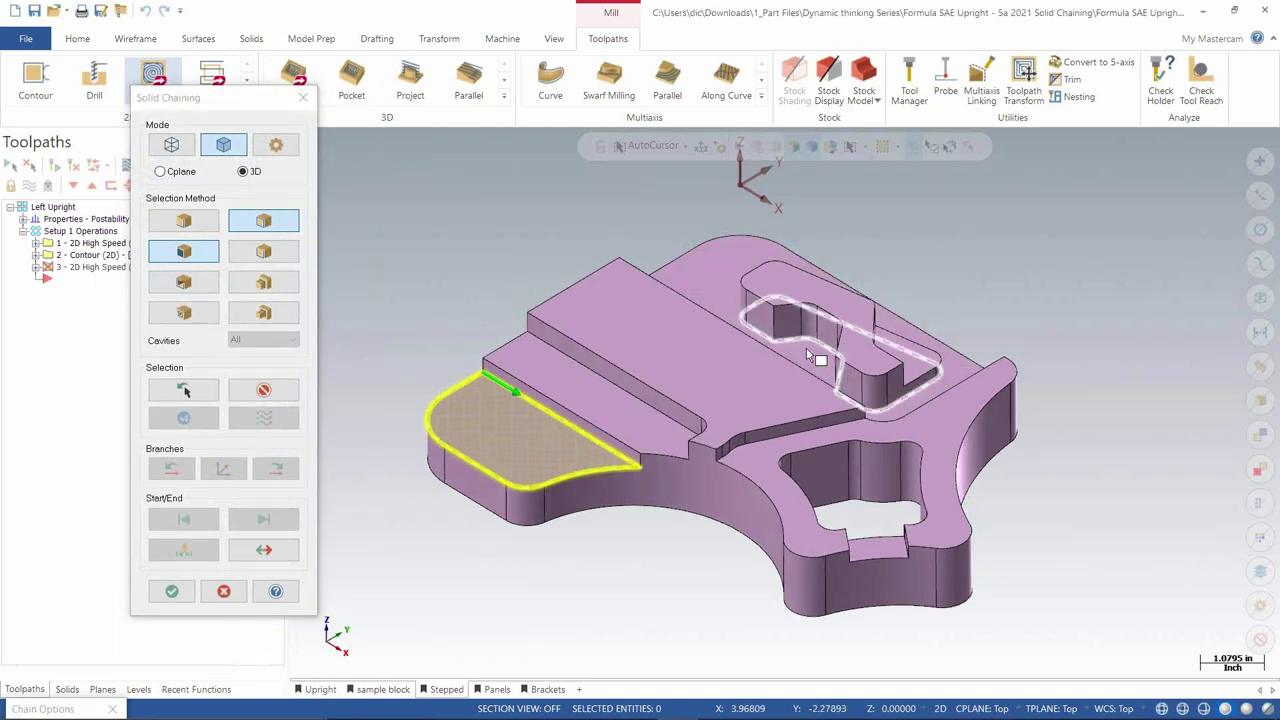
{"action": "left_click", "coordinate": [752, 240]}
{"action": "left_click", "coordinate": [172, 591]}
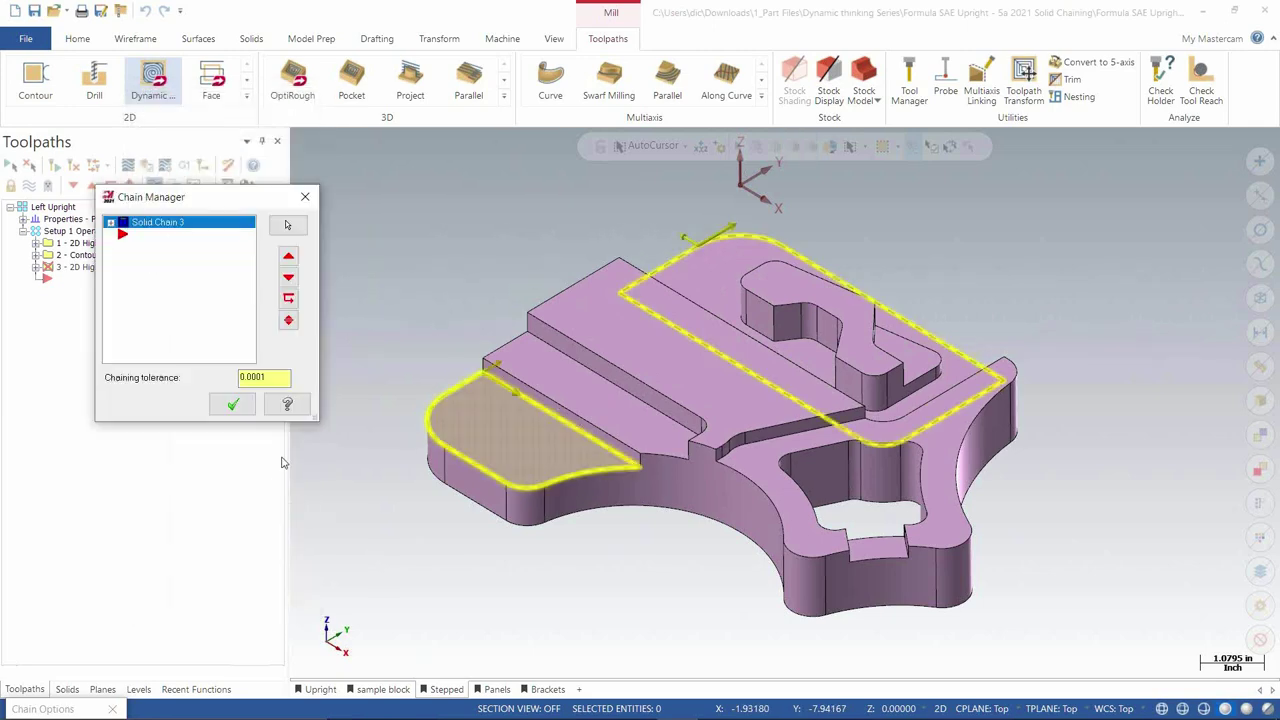
{"action": "left_click", "coordinate": [236, 404]}
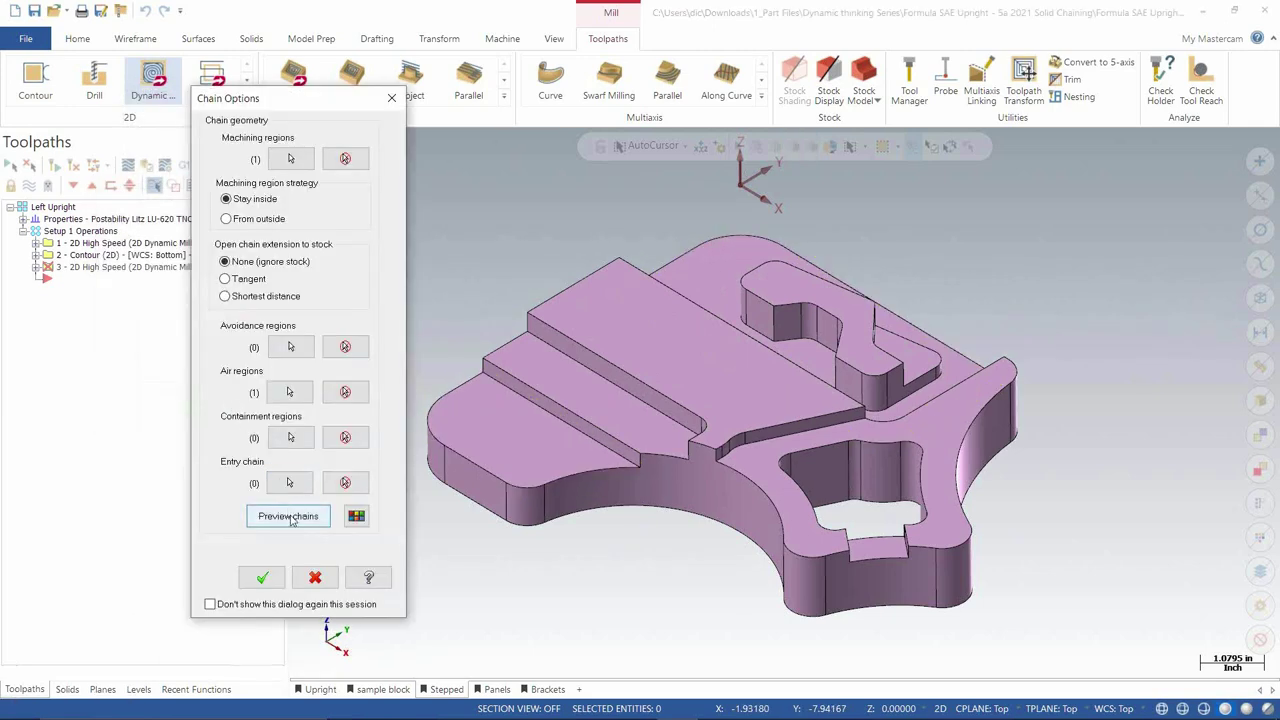
{"action": "left_click", "coordinate": [291, 518]}
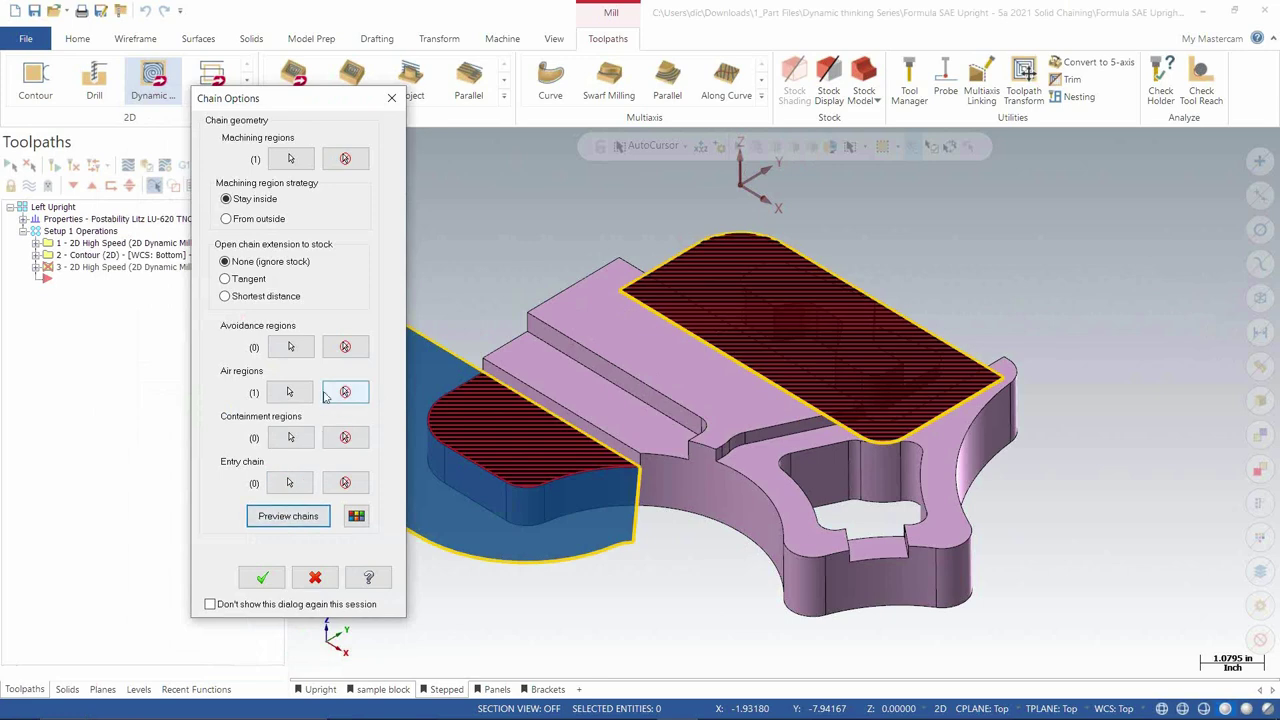
Step: Replace the air region with the open outer edge along the top face, using outer open edges, and preview
{"action": "left_click", "coordinate": [288, 516]}
{"action": "left_click", "coordinate": [266, 515]}
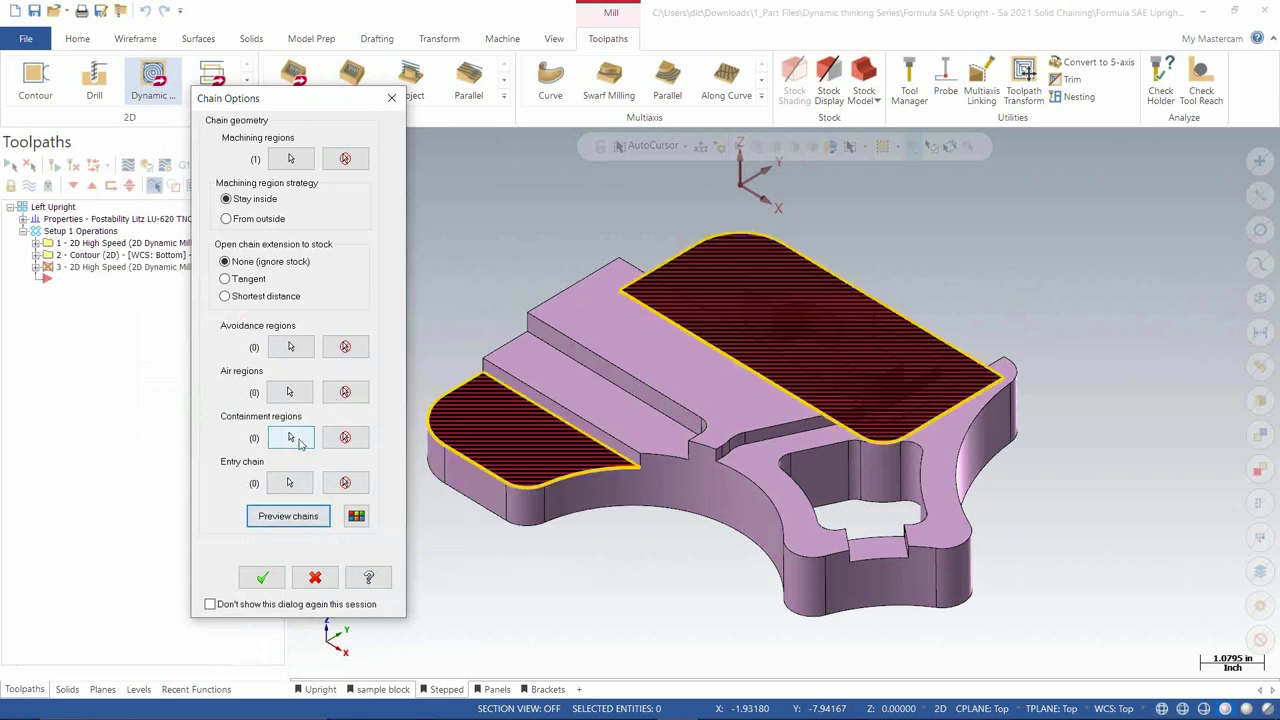
{"action": "left_click", "coordinate": [290, 391]}
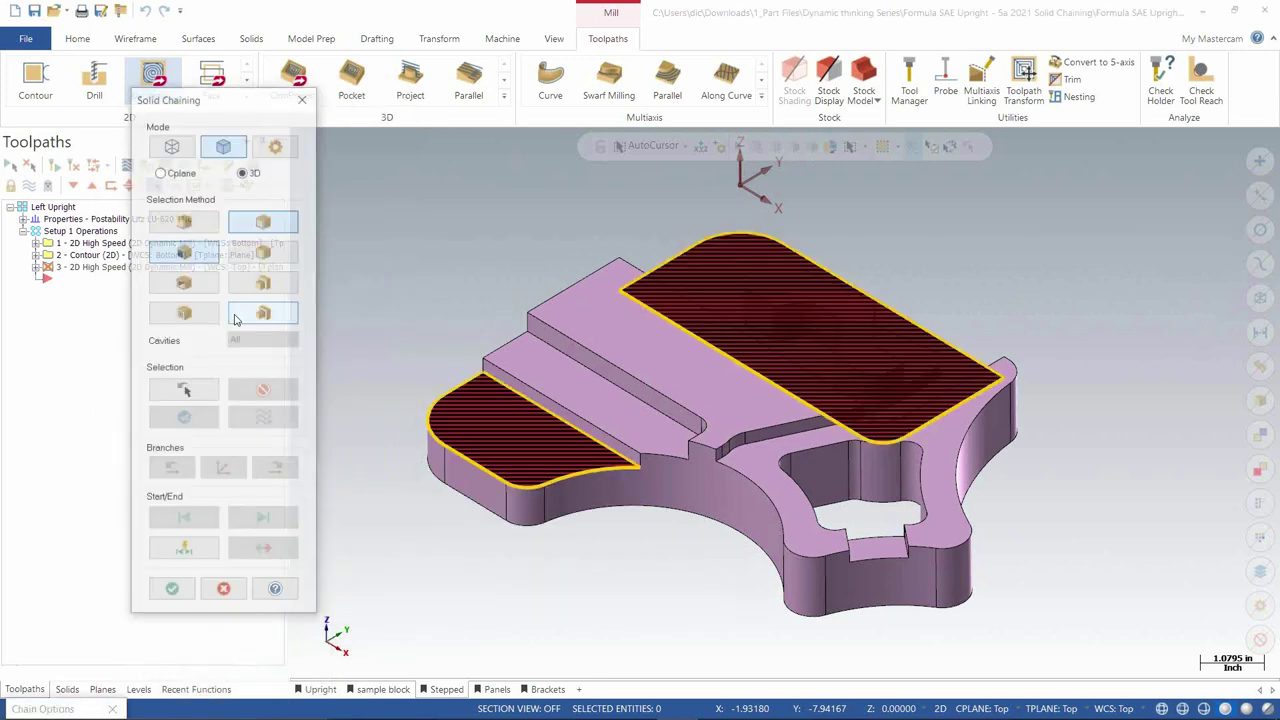
{"action": "left_click", "coordinate": [183, 284]}
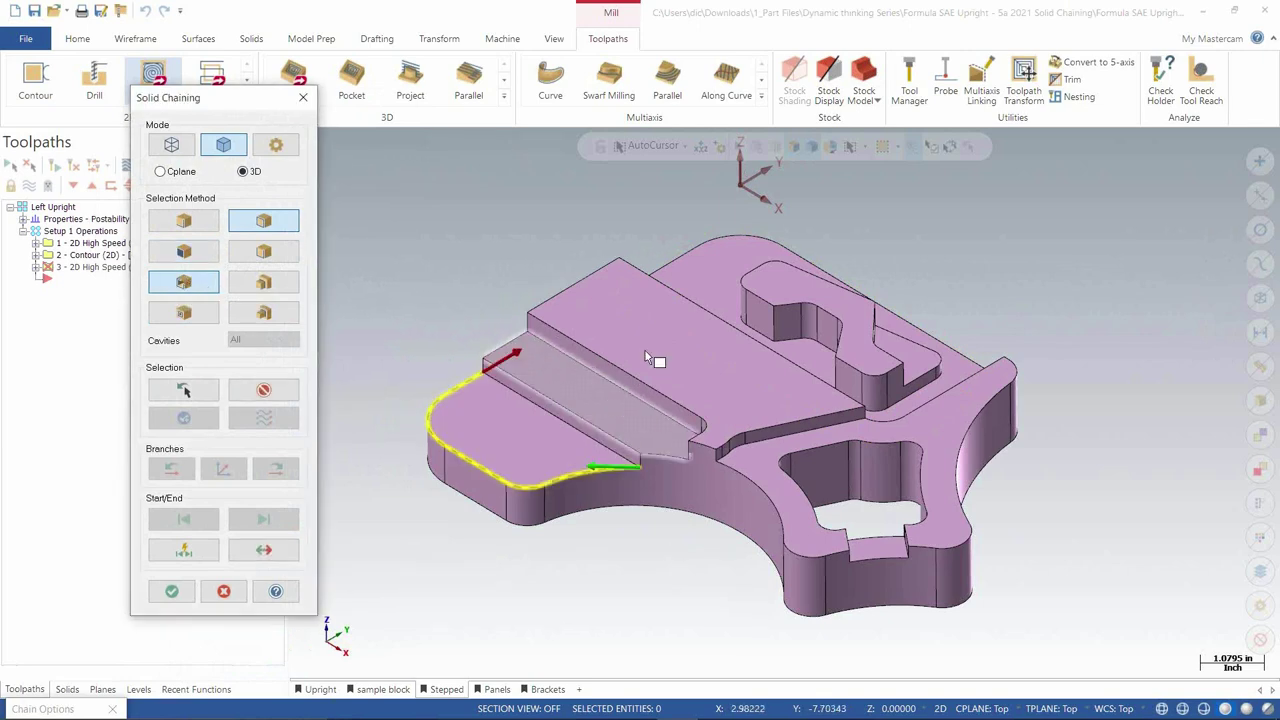
{"action": "left_click", "coordinate": [735, 284]}
{"action": "left_click", "coordinate": [170, 592]}
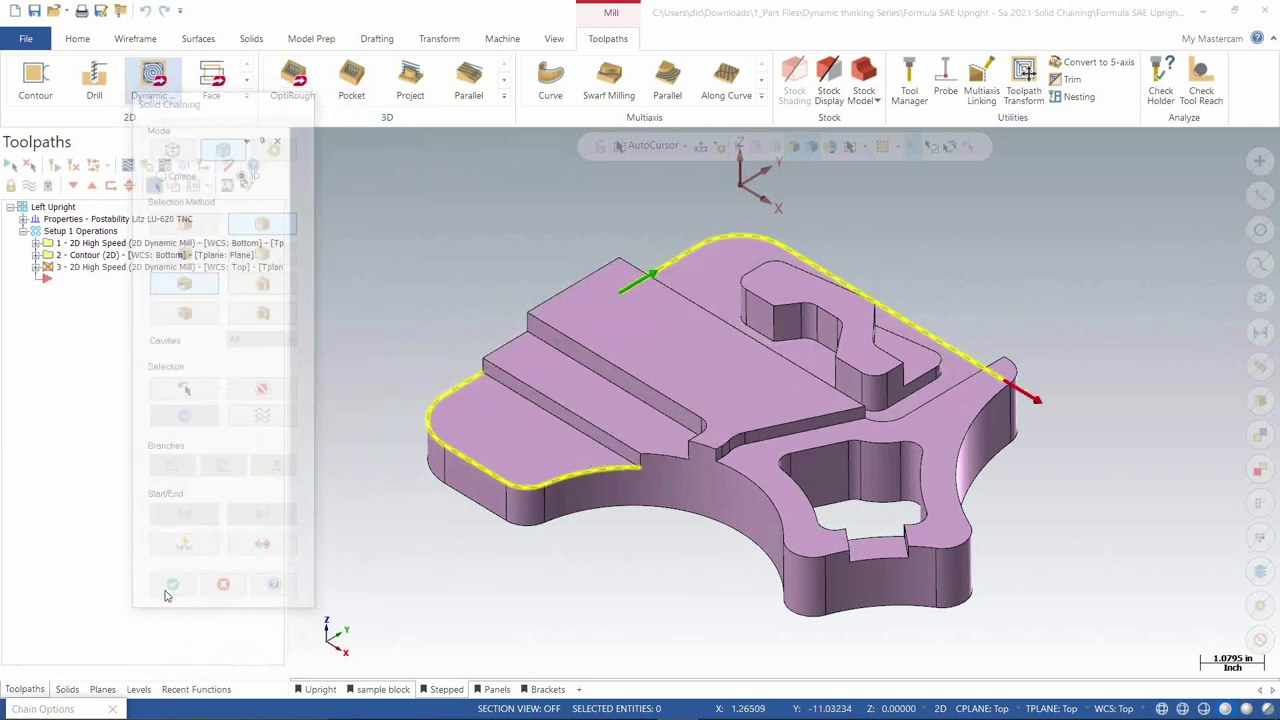
{"action": "left_click", "coordinate": [287, 517]}
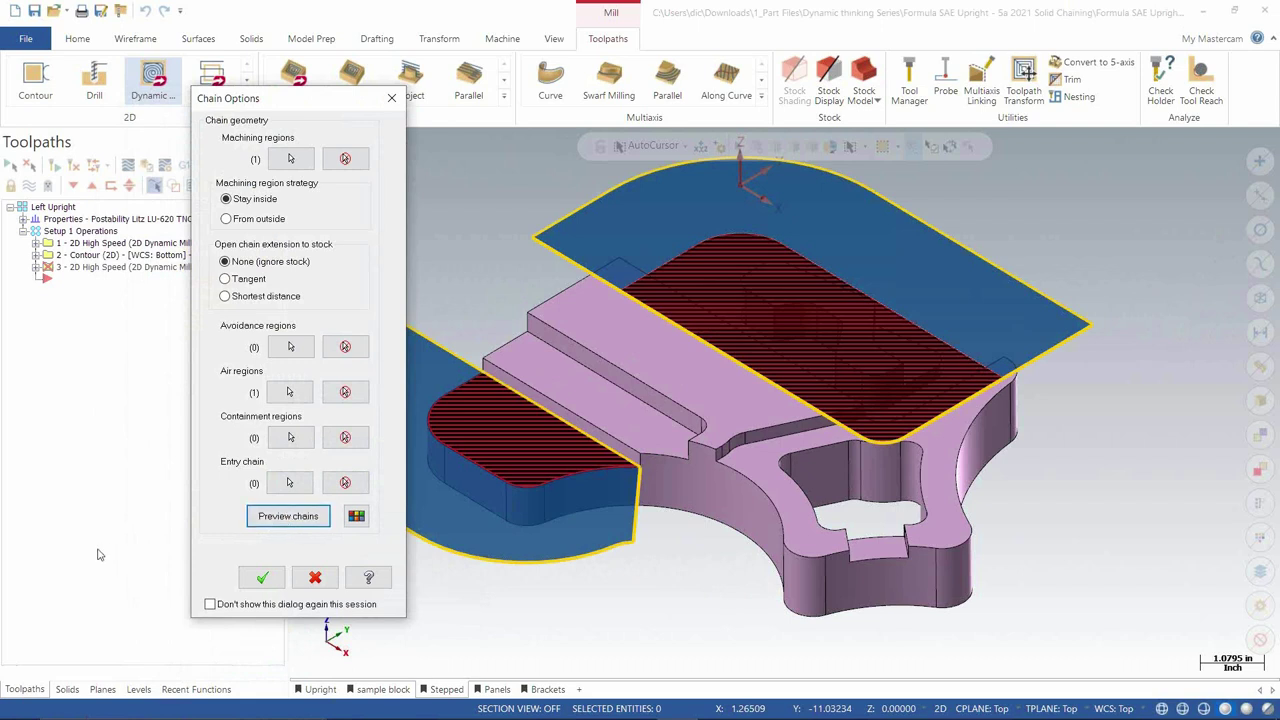
Step: Rechain the machining regions by face: the large top face, the left face and the small pocket face
{"action": "left_click", "coordinate": [345, 391]}
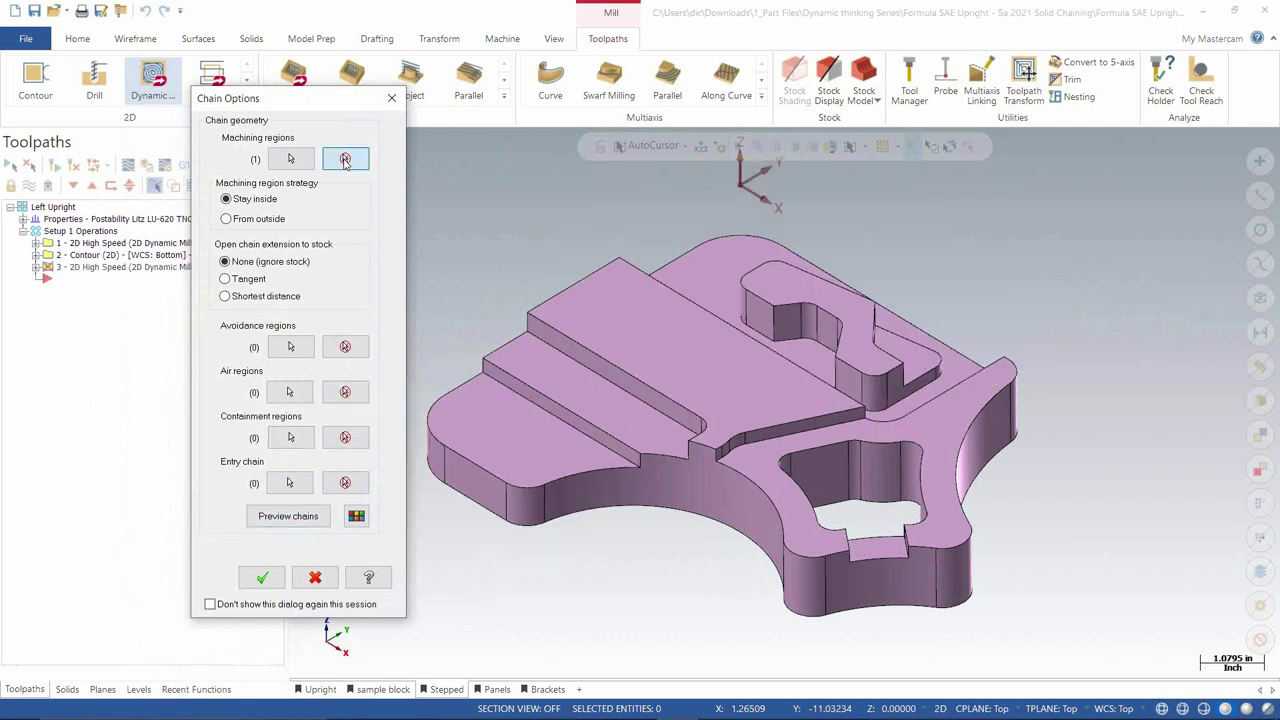
{"action": "middle_click_drag", "start_coordinate": [833, 432], "coordinate": [693, 435]}
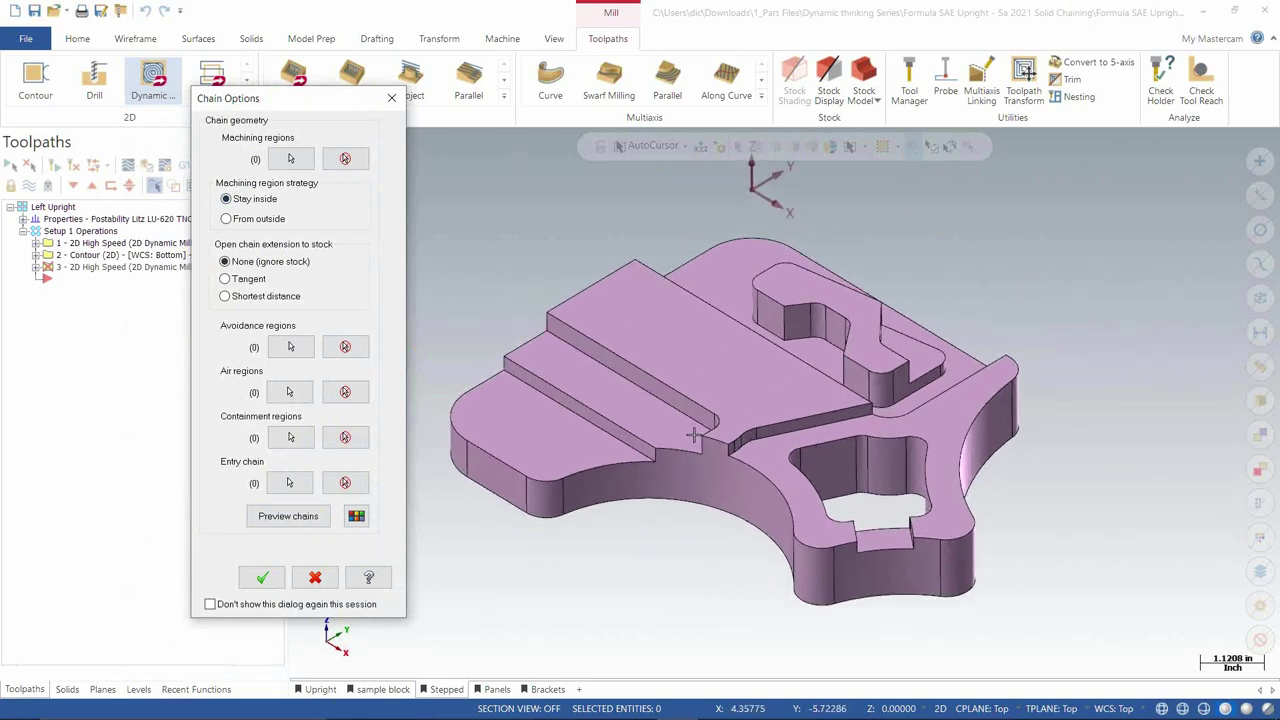
{"action": "left_click", "coordinate": [290, 158]}
{"action": "left_click", "coordinate": [185, 252]}
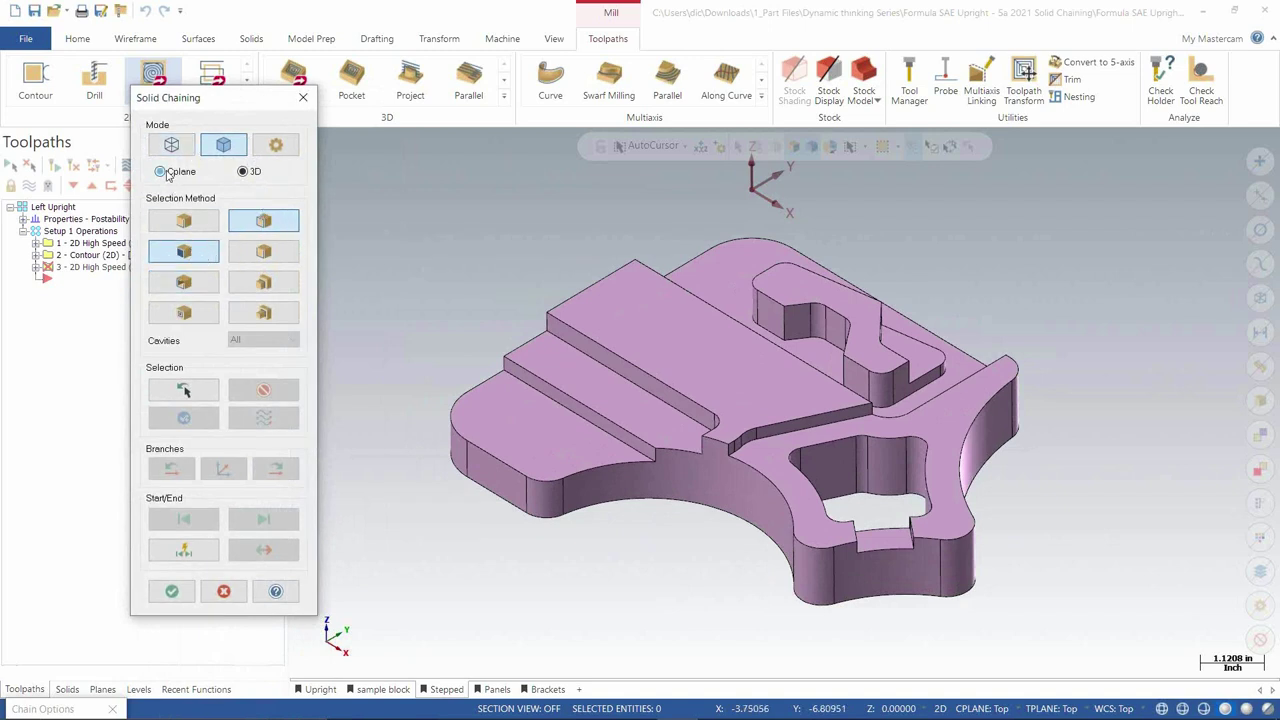
{"action": "left_click", "coordinate": [705, 255]}
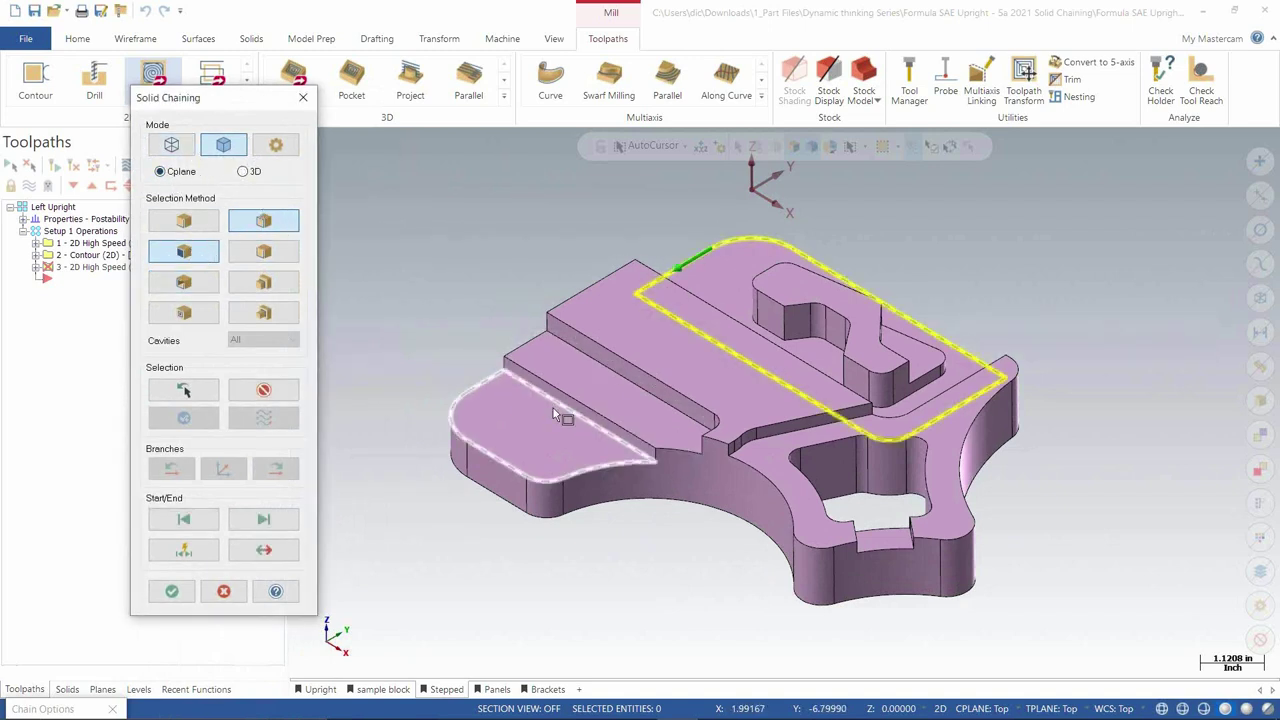
{"action": "left_click", "coordinate": [580, 463]}
{"action": "left_click", "coordinate": [879, 545]}
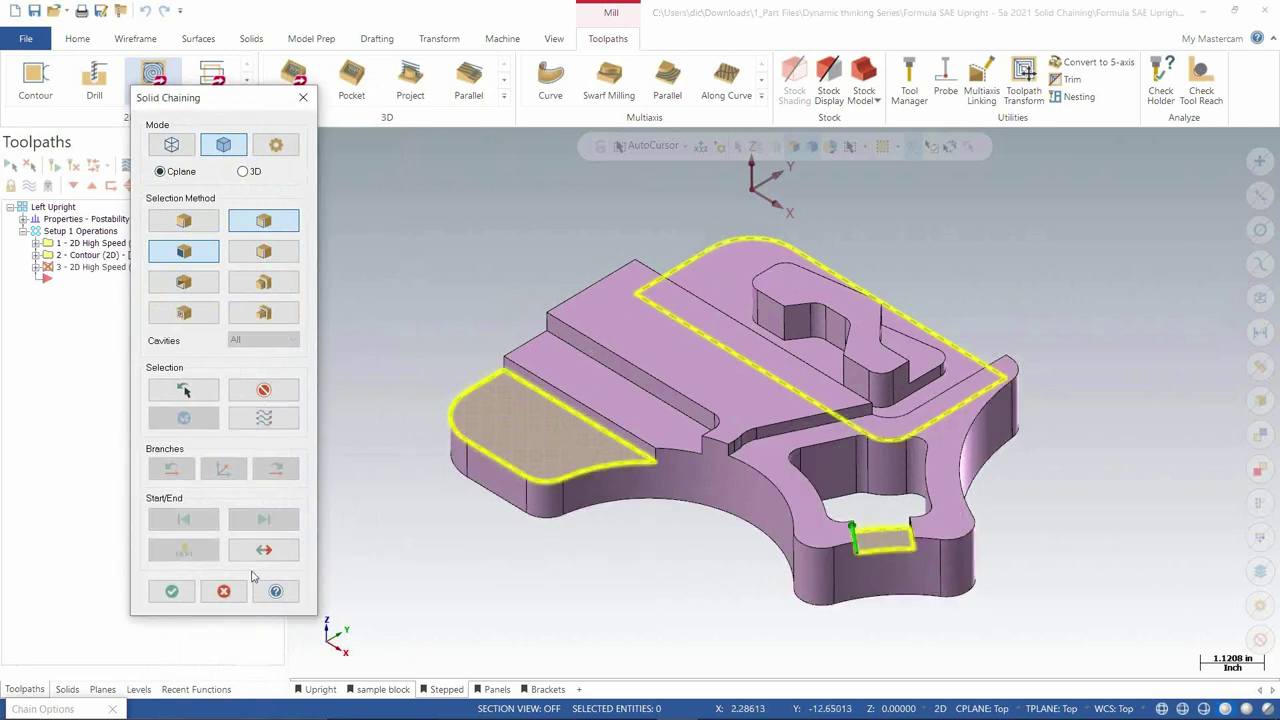
{"action": "left_click", "coordinate": [172, 594]}
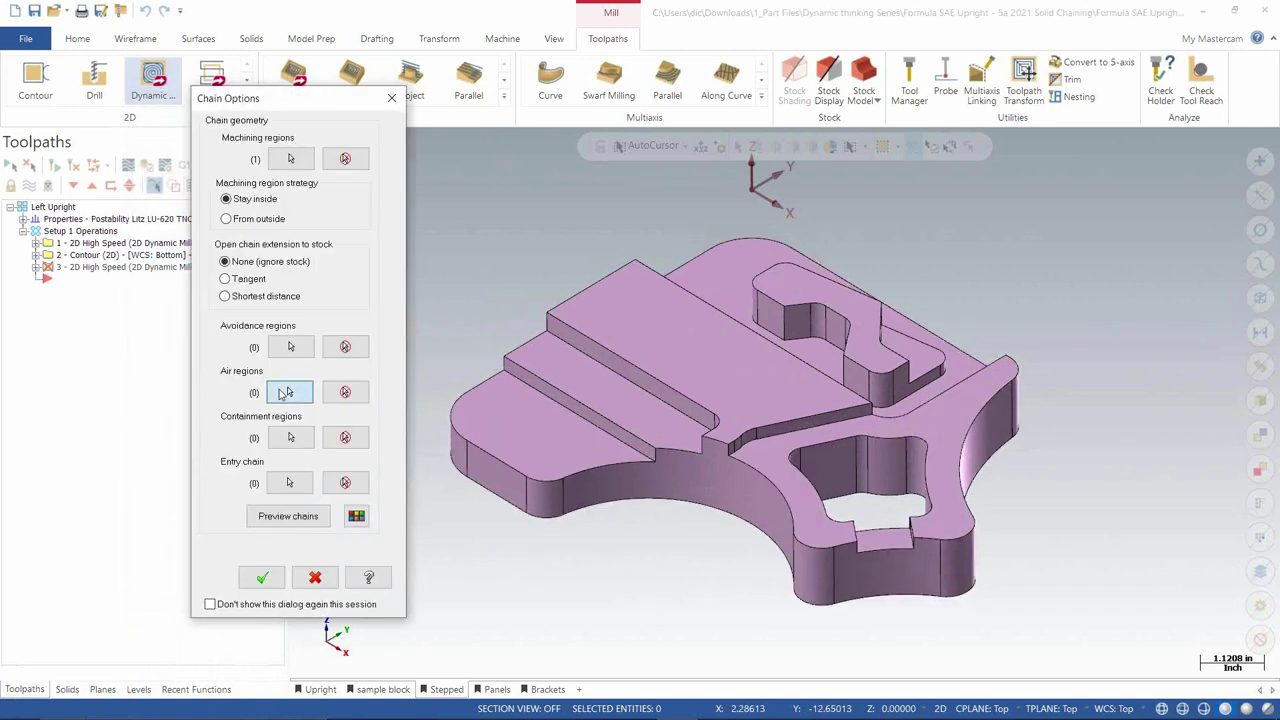
Step: Chain an open edge run from the top face's back edge as the air region and preview
{"action": "key", "text": "Return"}
{"action": "left_click", "coordinate": [183, 282]}
{"action": "left_click", "coordinate": [518, 439]}
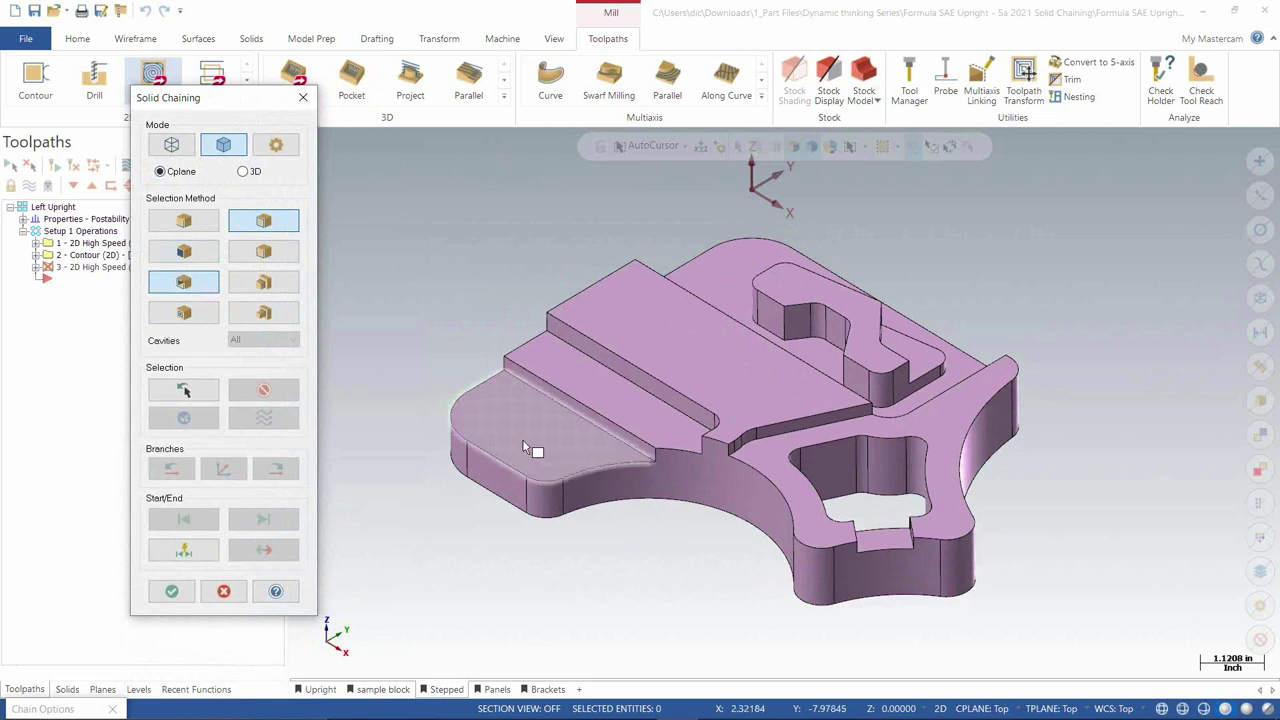
{"action": "left_click", "coordinate": [730, 290]}
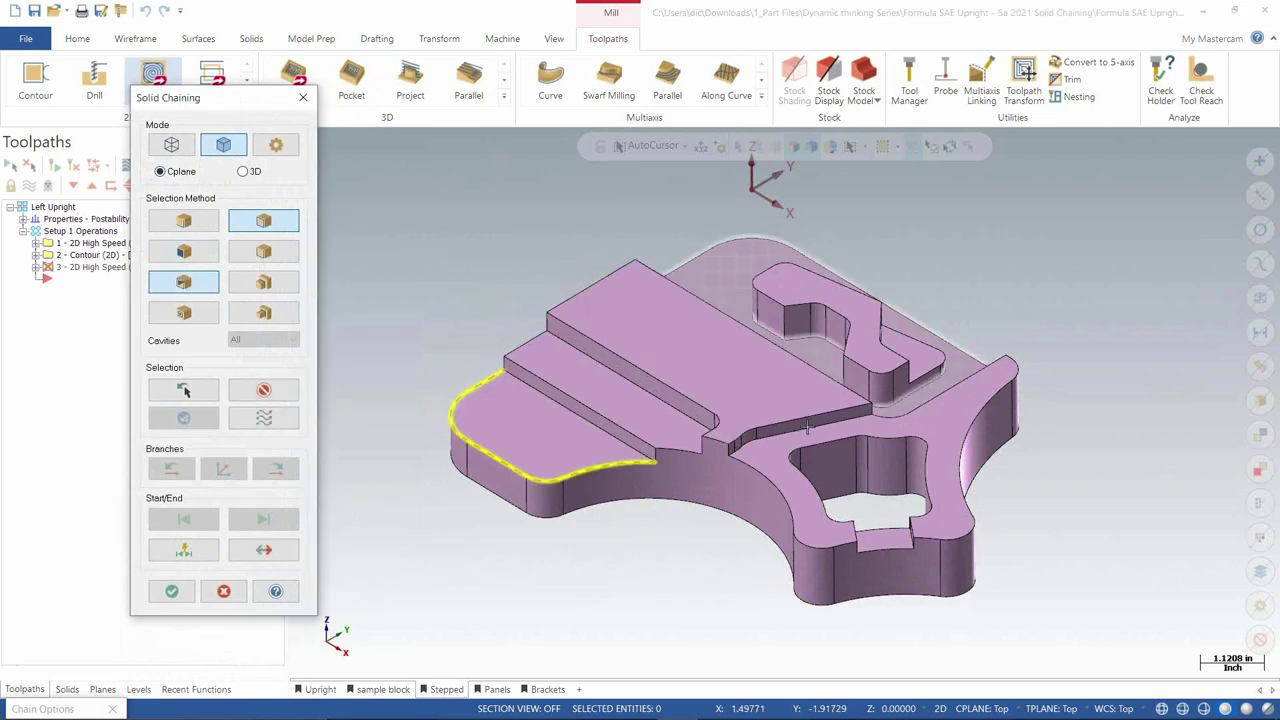
{"action": "left_click", "coordinate": [868, 543]}
{"action": "left_click", "coordinate": [172, 591]}
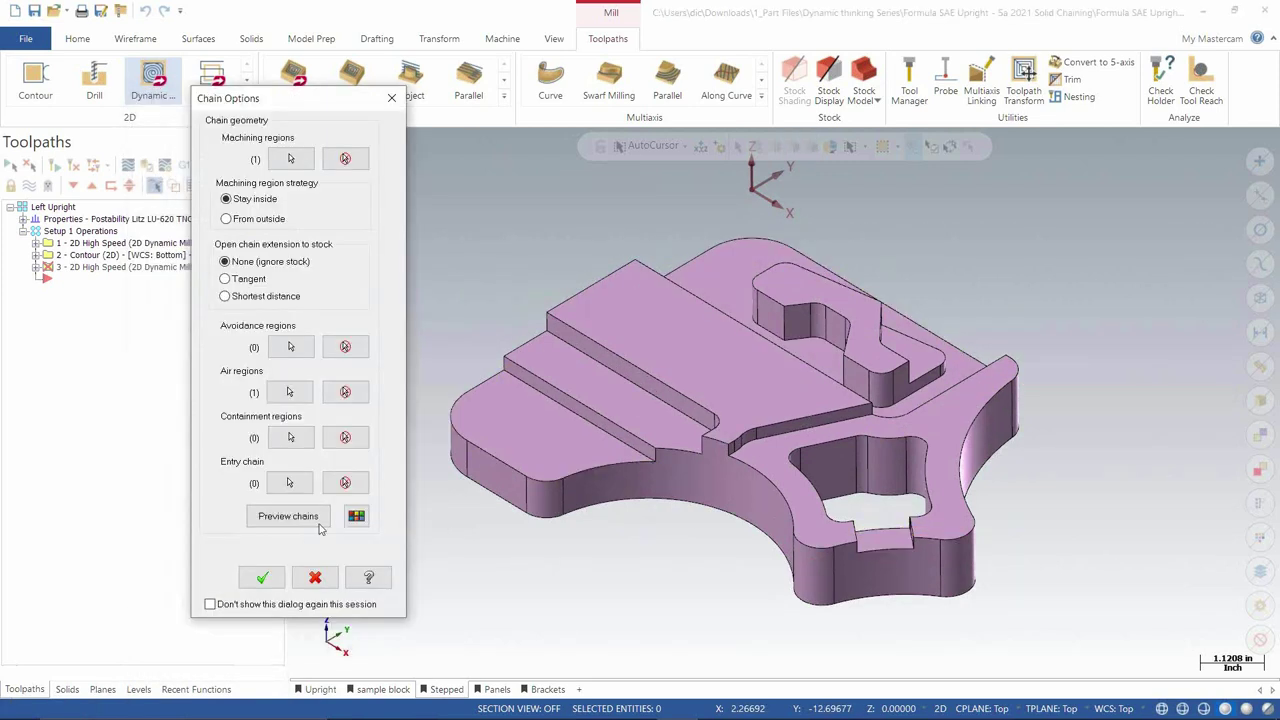
{"action": "left_click", "coordinate": [311, 516]}
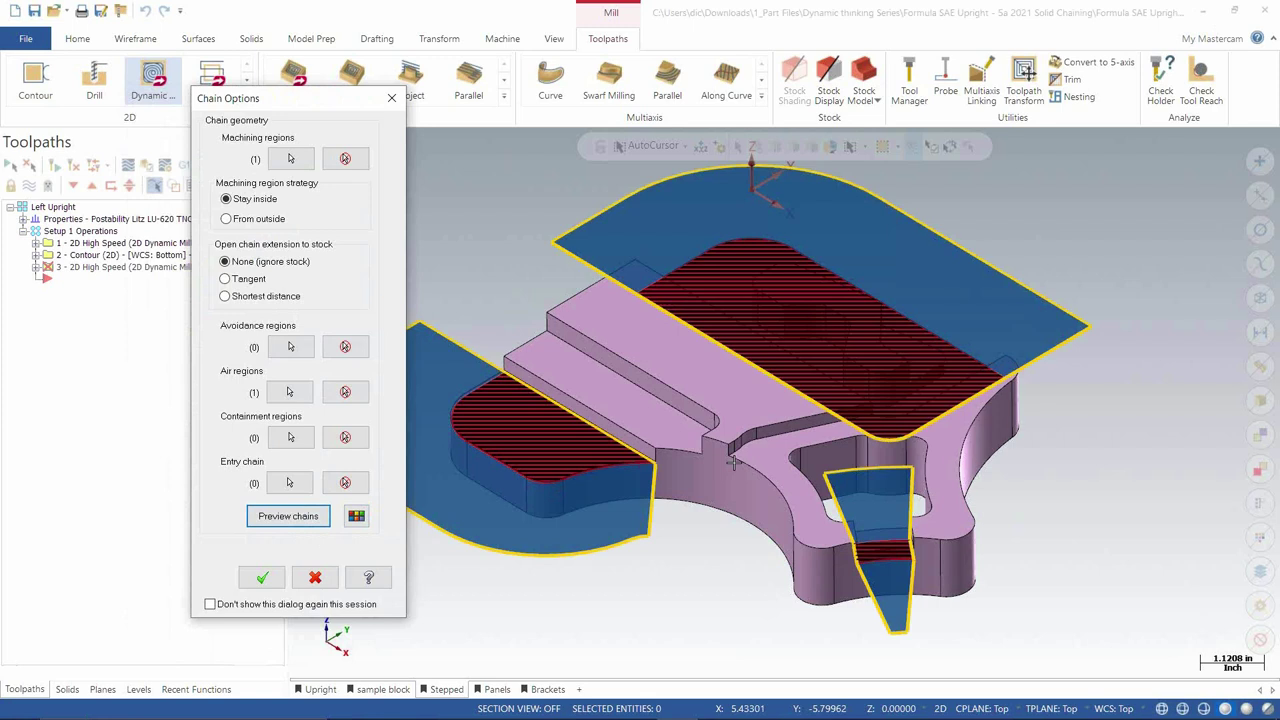
Step: Inspect the chained regions from the Top view, then accept them to return to Dynamic Mill settings
{"action": "scroll", "coordinate": [762, 462], "scroll_direction": "down", "scroll_amount": 2}
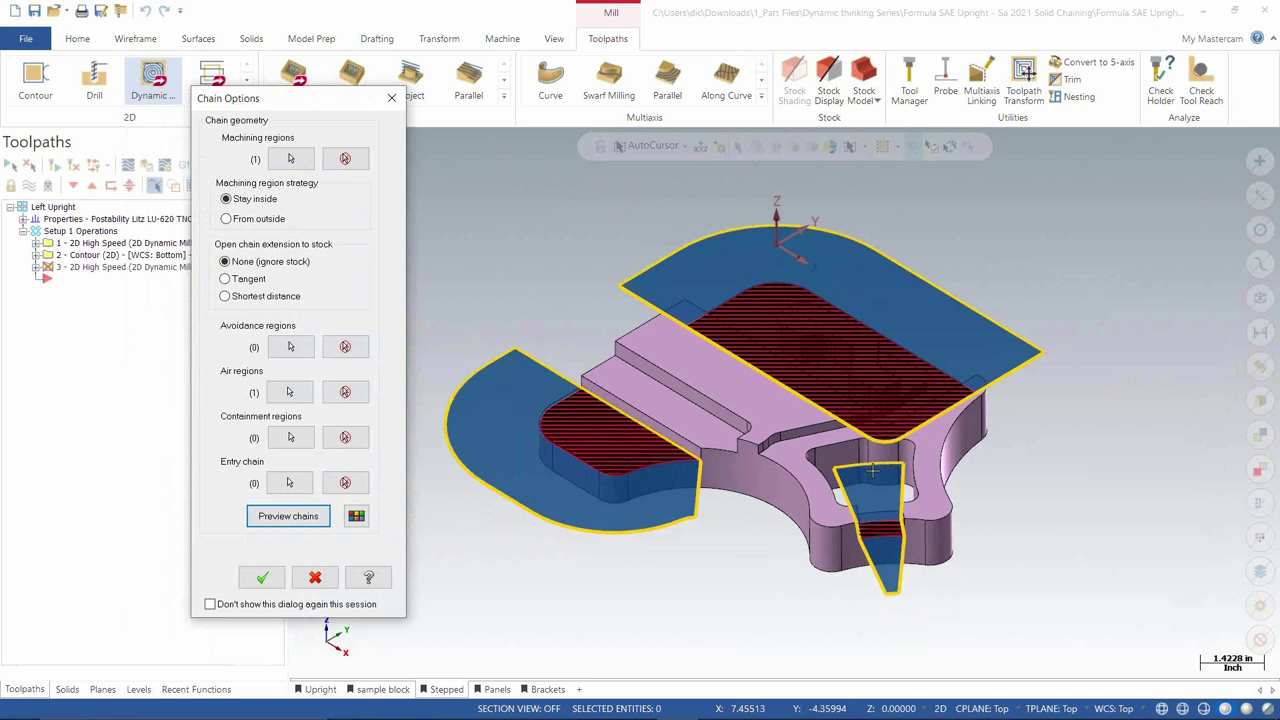
{"action": "right_click", "coordinate": [605, 275]}
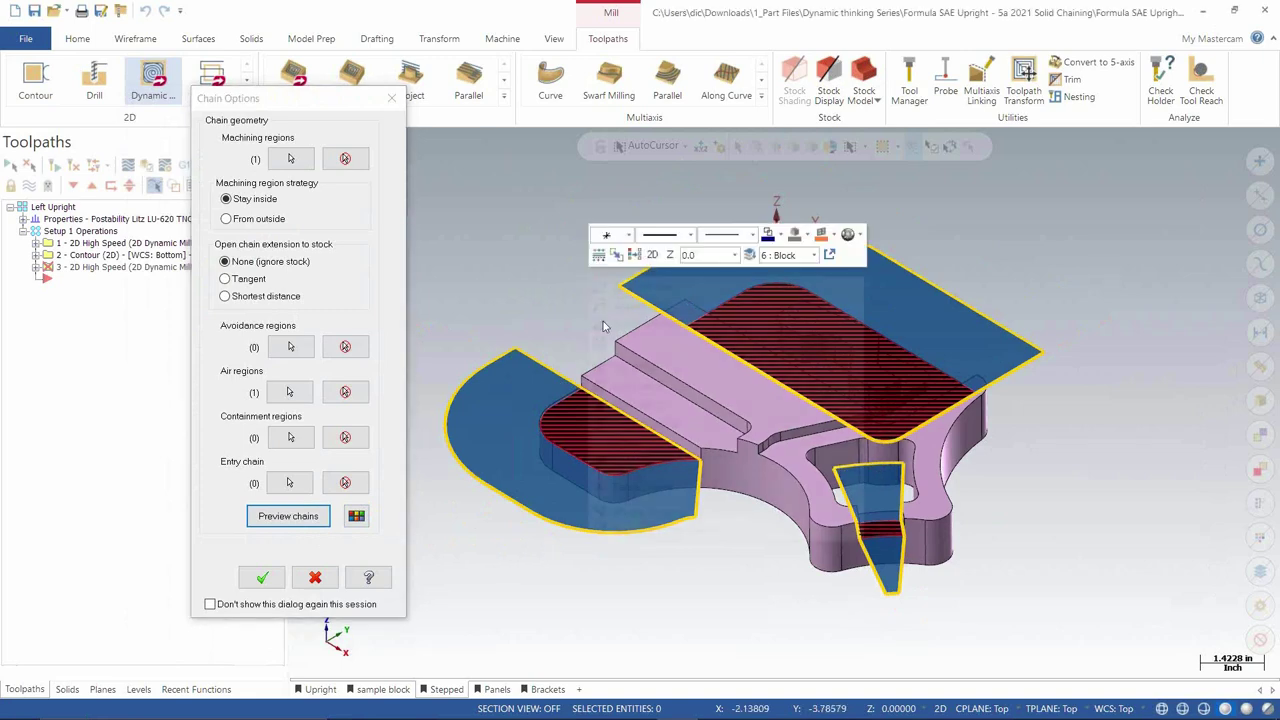
{"action": "left_click", "coordinate": [662, 370]}
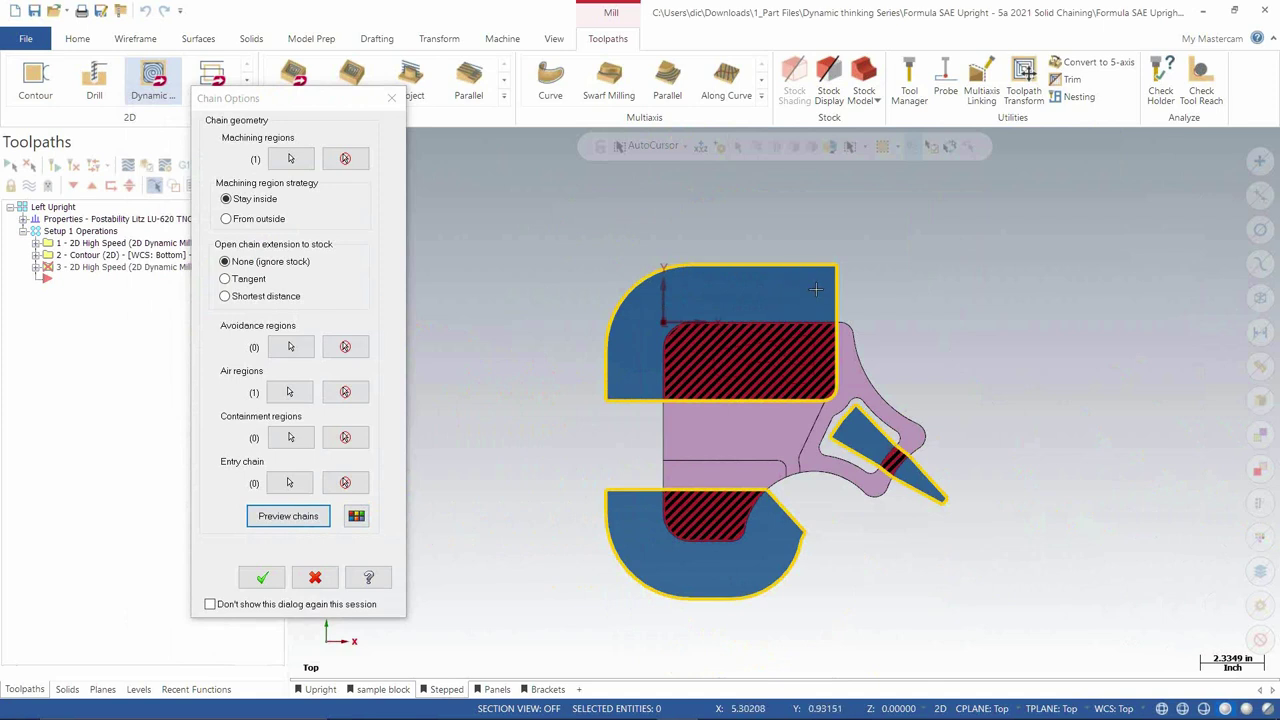
{"action": "left_click", "coordinate": [261, 579]}
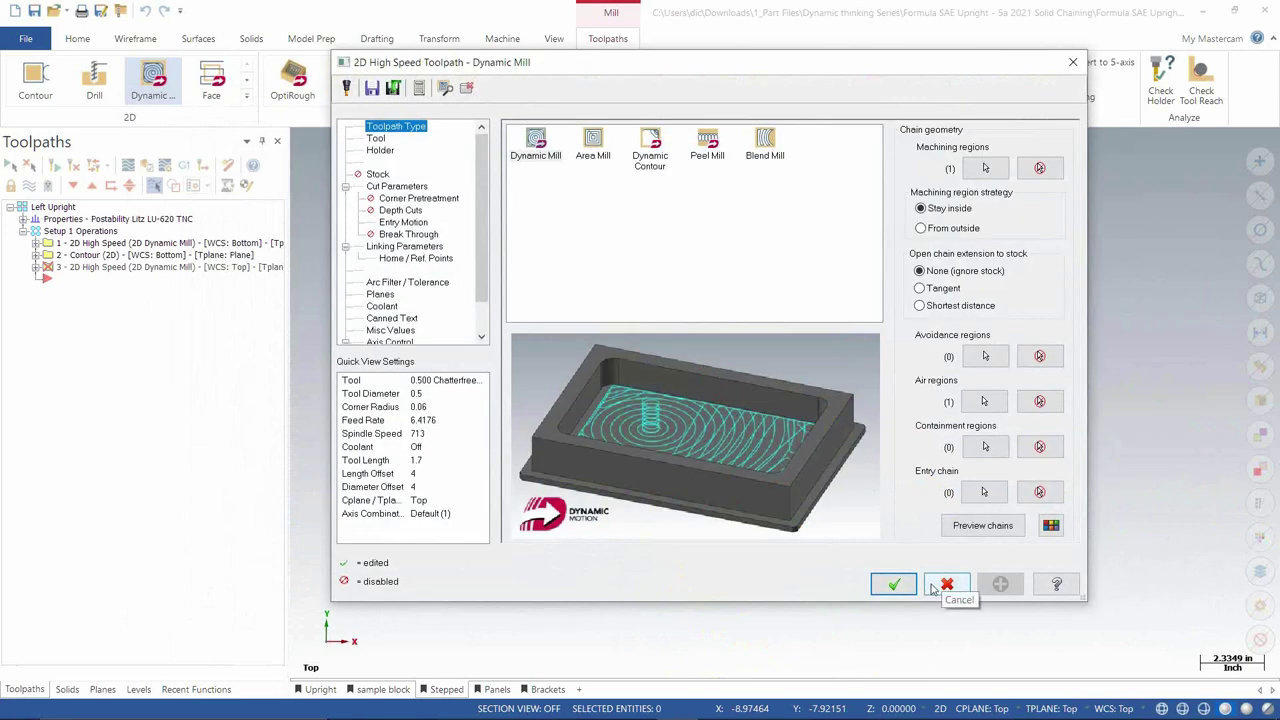
Step: Accept the Dynamic Mill settings and draw two rectangles, one upper-right of the part and one around the lower part
{"action": "left_click", "coordinate": [893, 583]}
{"action": "left_click", "coordinate": [147, 42]}
{"action": "left_click", "coordinate": [460, 72]}
{"action": "left_click", "coordinate": [790, 218]}
{"action": "left_click", "coordinate": [967, 302]}
{"action": "left_click", "coordinate": [573, 379]}
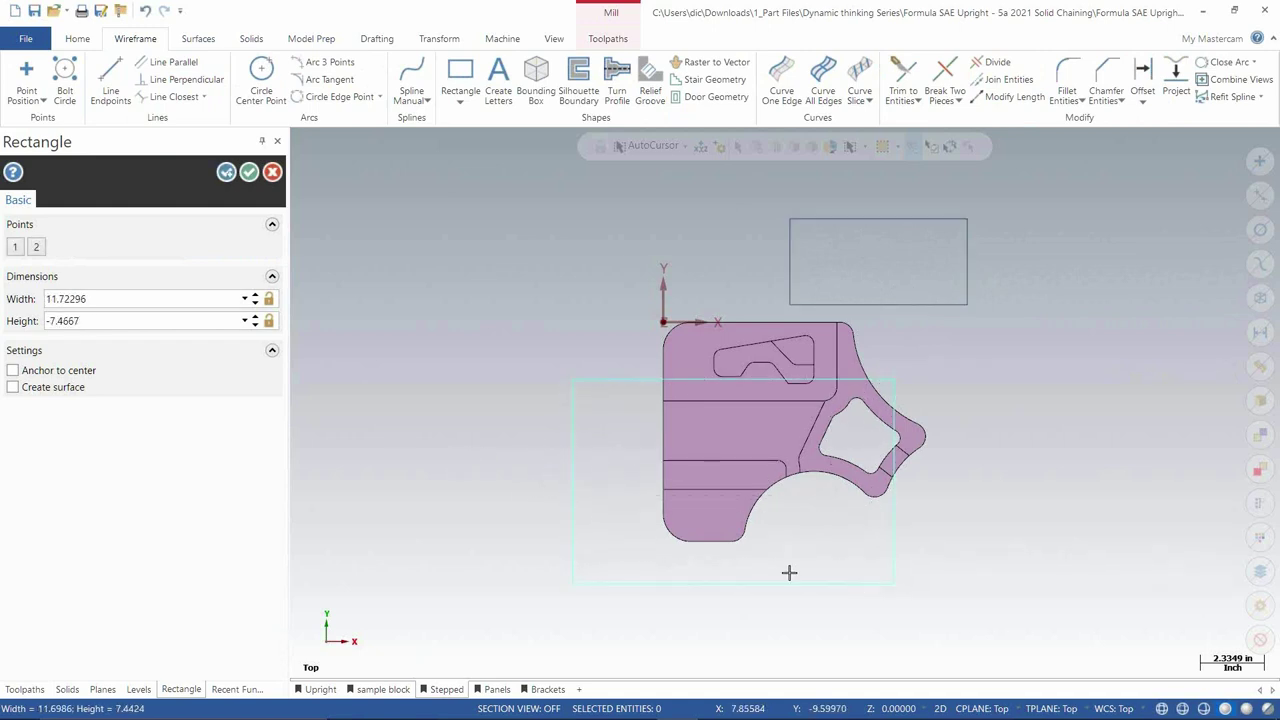
{"action": "left_click", "coordinate": [249, 172]}
Step: Add the upper-right rectangle as a wireframe-chained region in operation 3's toolpath settings
{"action": "left_click", "coordinate": [35, 267]}
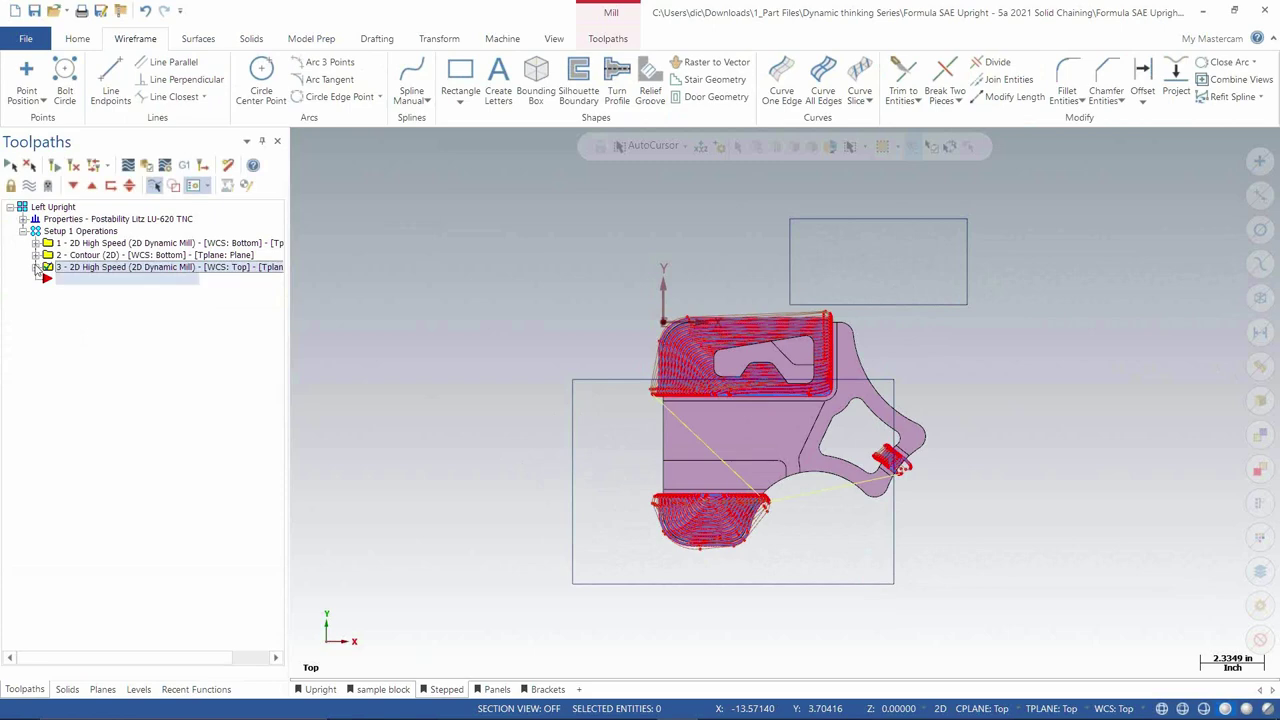
{"action": "left_click", "coordinate": [95, 281]}
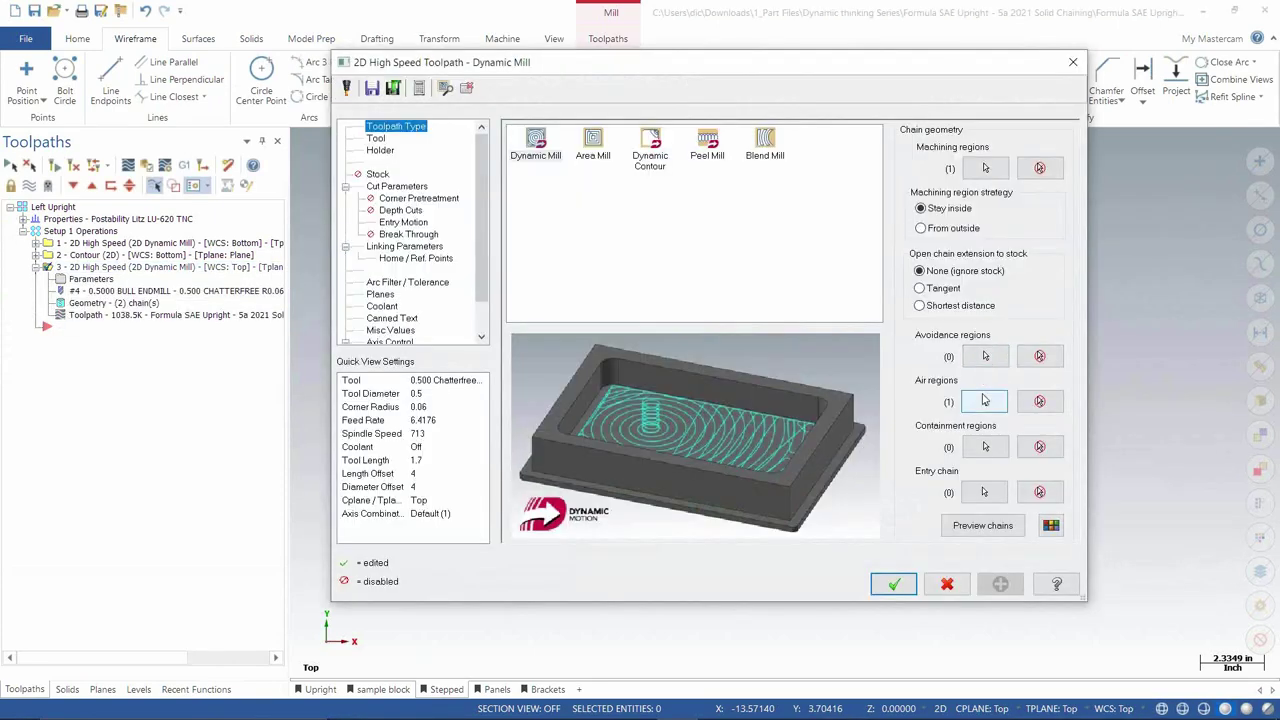
{"action": "left_click", "coordinate": [985, 400]}
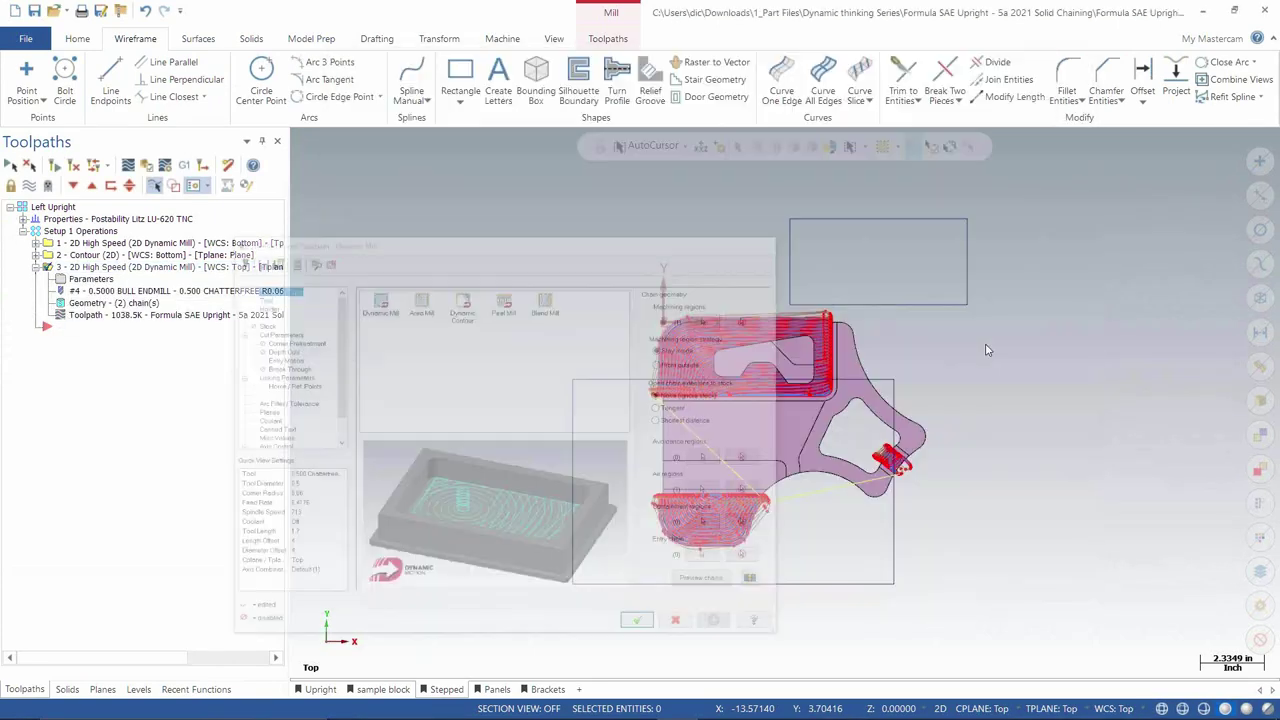
{"action": "left_click", "coordinate": [171, 145]}
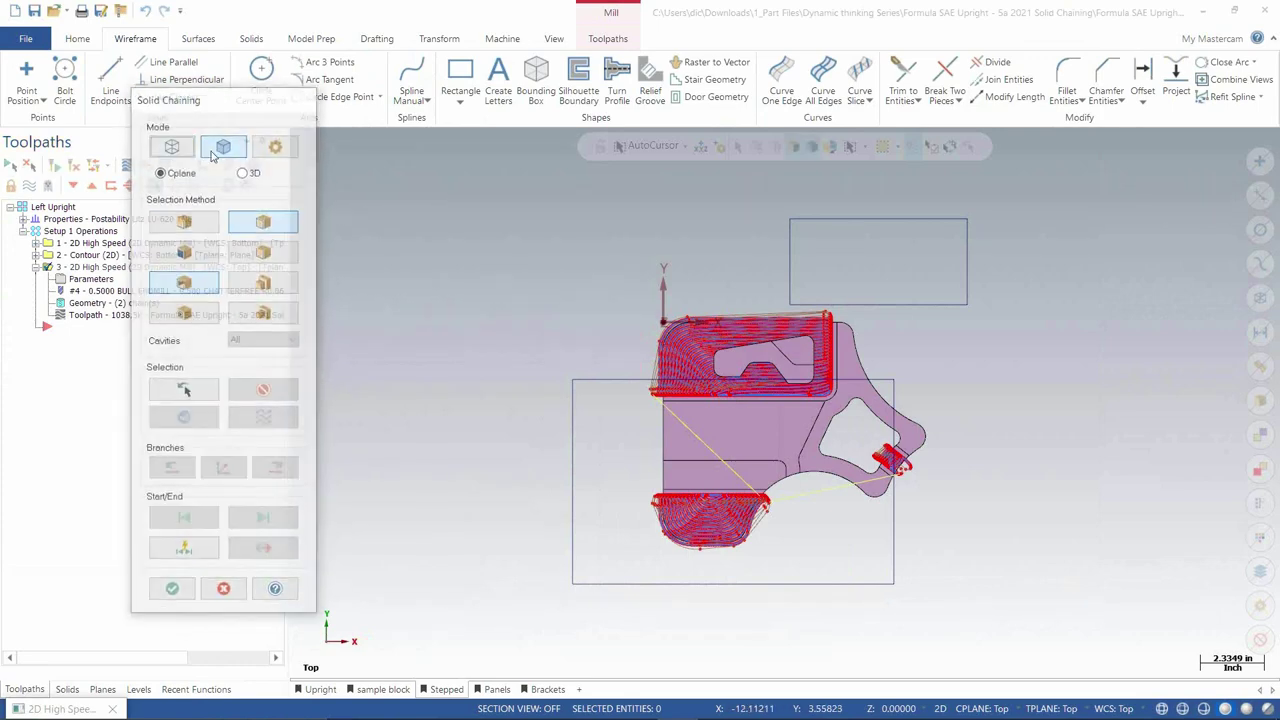
{"action": "left_click", "coordinate": [829, 218]}
{"action": "left_click", "coordinate": [171, 620]}
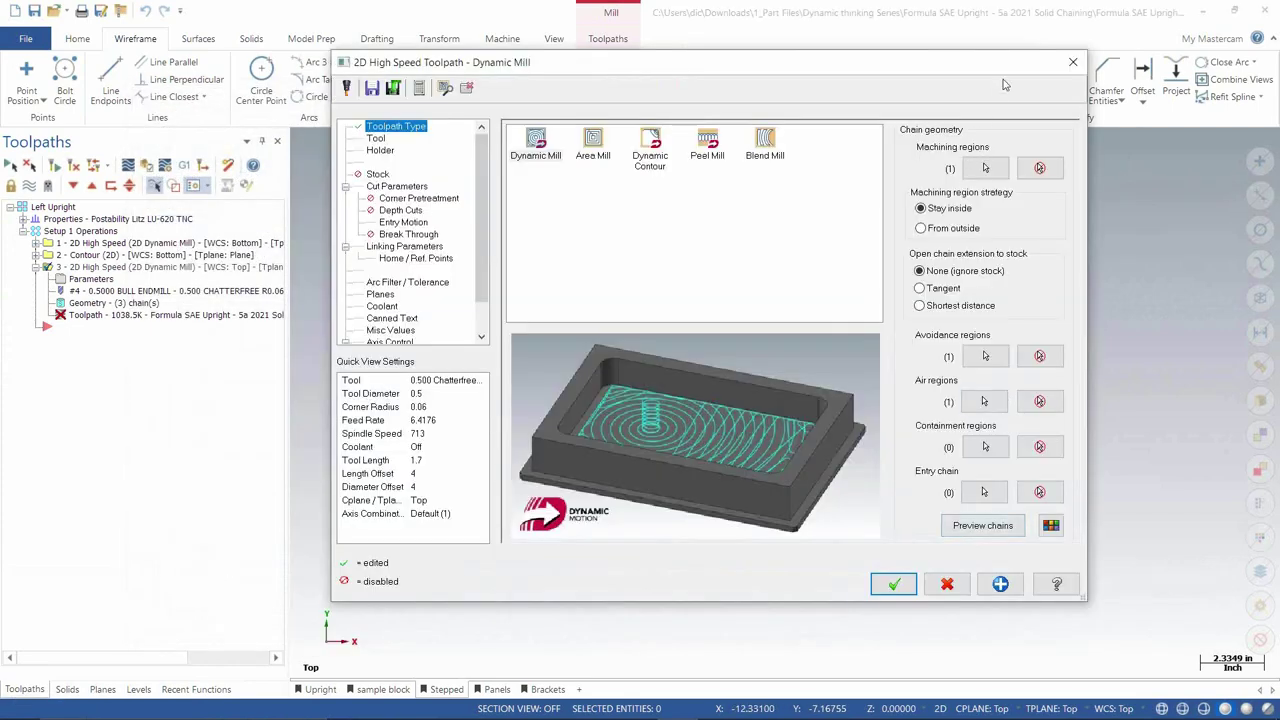
Step: Preview the chains and remove the upper-right rectangle from the avoidance regions
{"action": "left_click_drag", "start_coordinate": [1010, 62], "coordinate": [483, 62]}
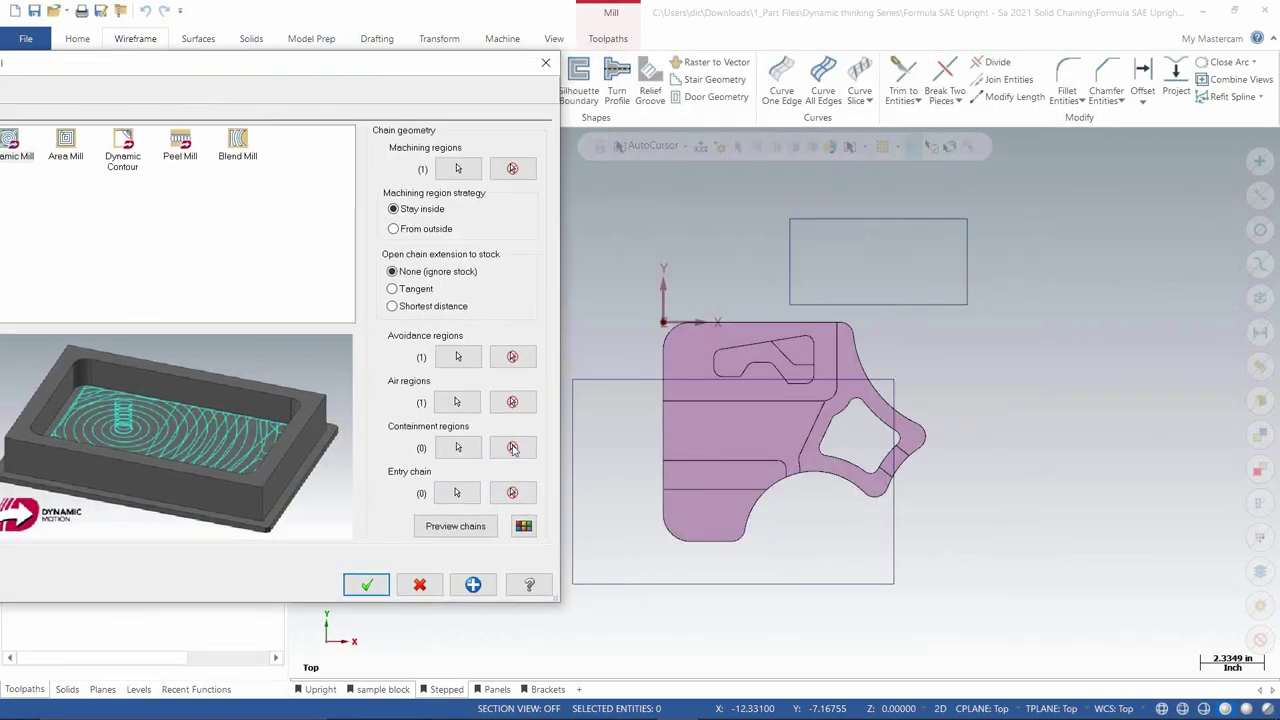
{"action": "left_click", "coordinate": [455, 526]}
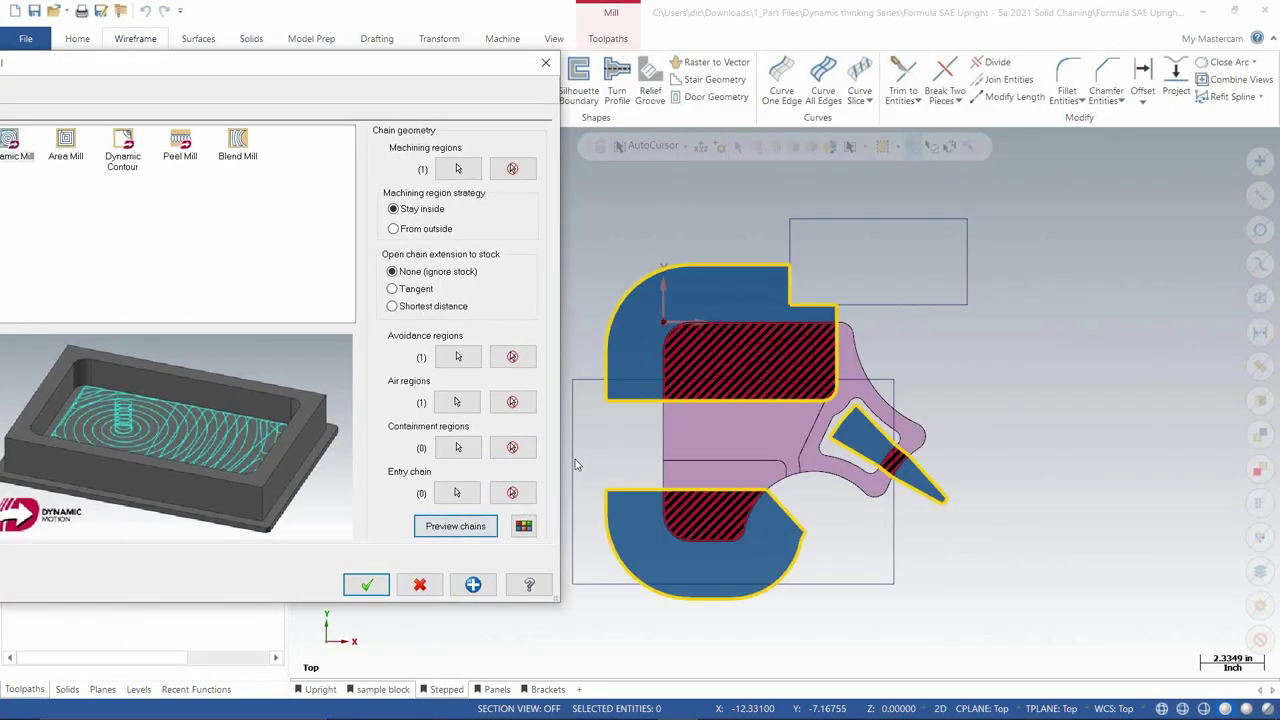
{"action": "left_click", "coordinate": [512, 356]}
{"action": "left_click", "coordinate": [462, 526]}
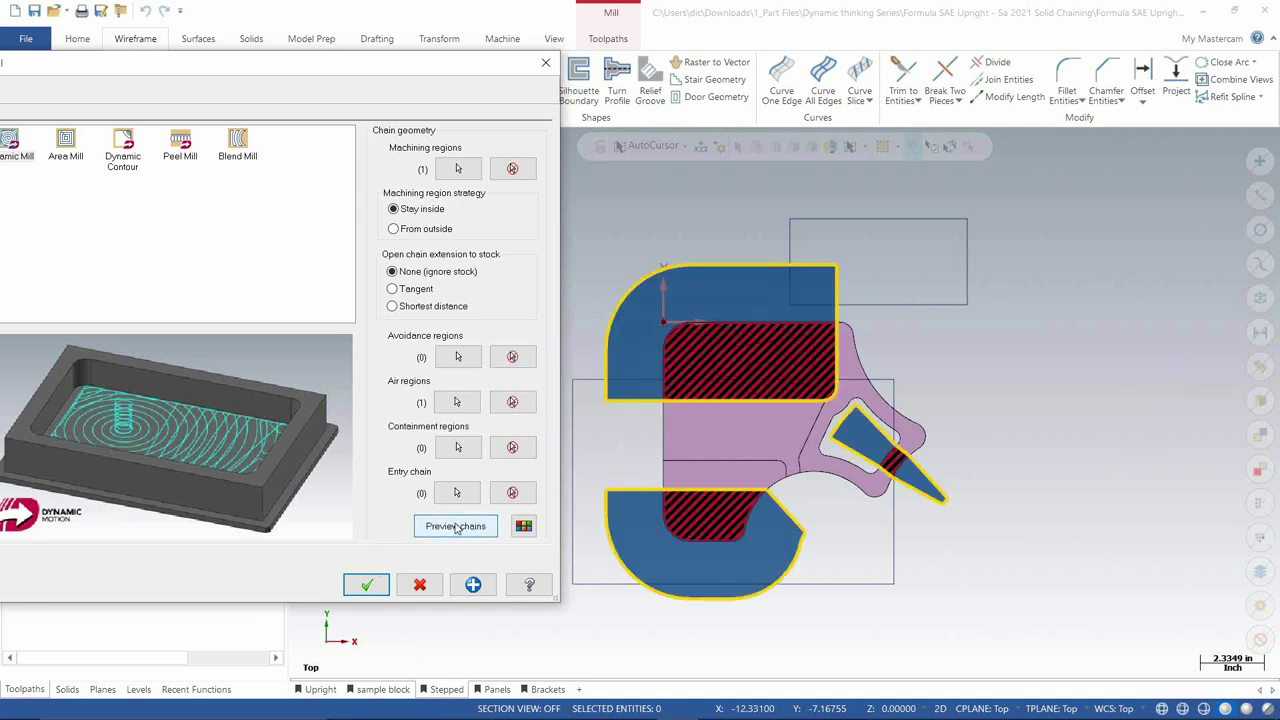
Step: Chain the rectangle around the lower part as the containment region and preview it
{"action": "left_click", "coordinate": [463, 452]}
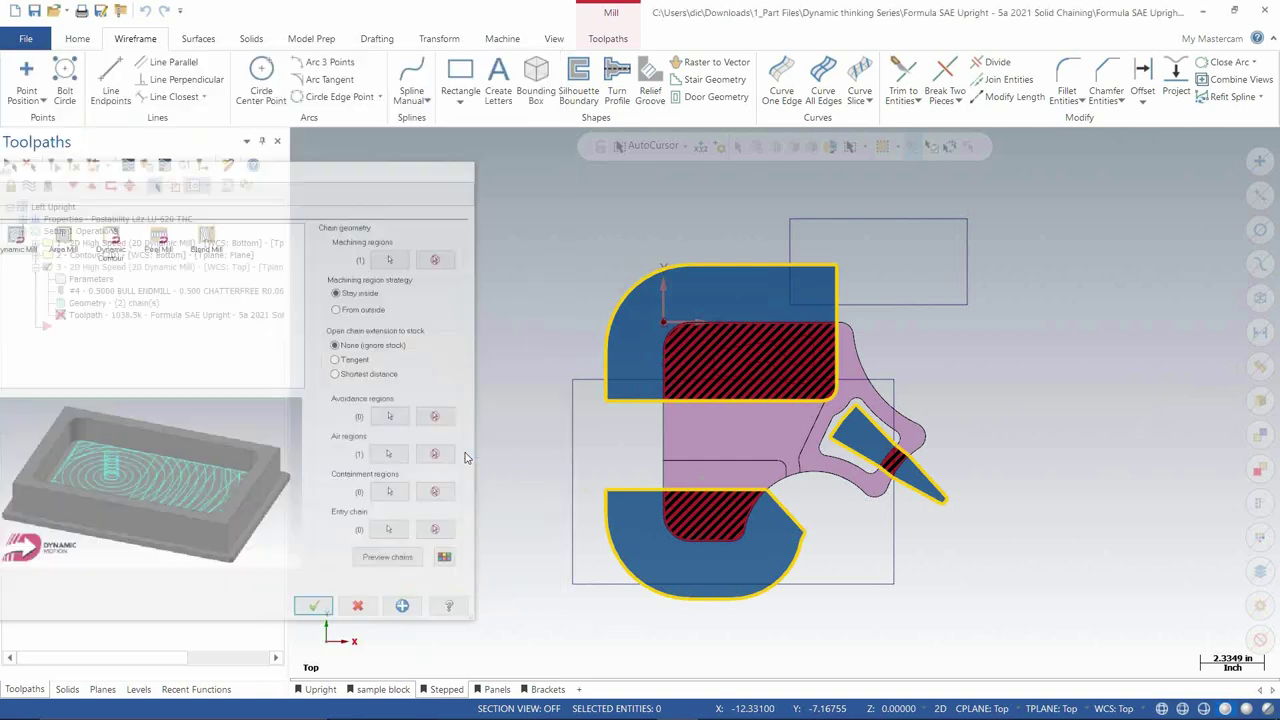
{"action": "left_click", "coordinate": [571, 415]}
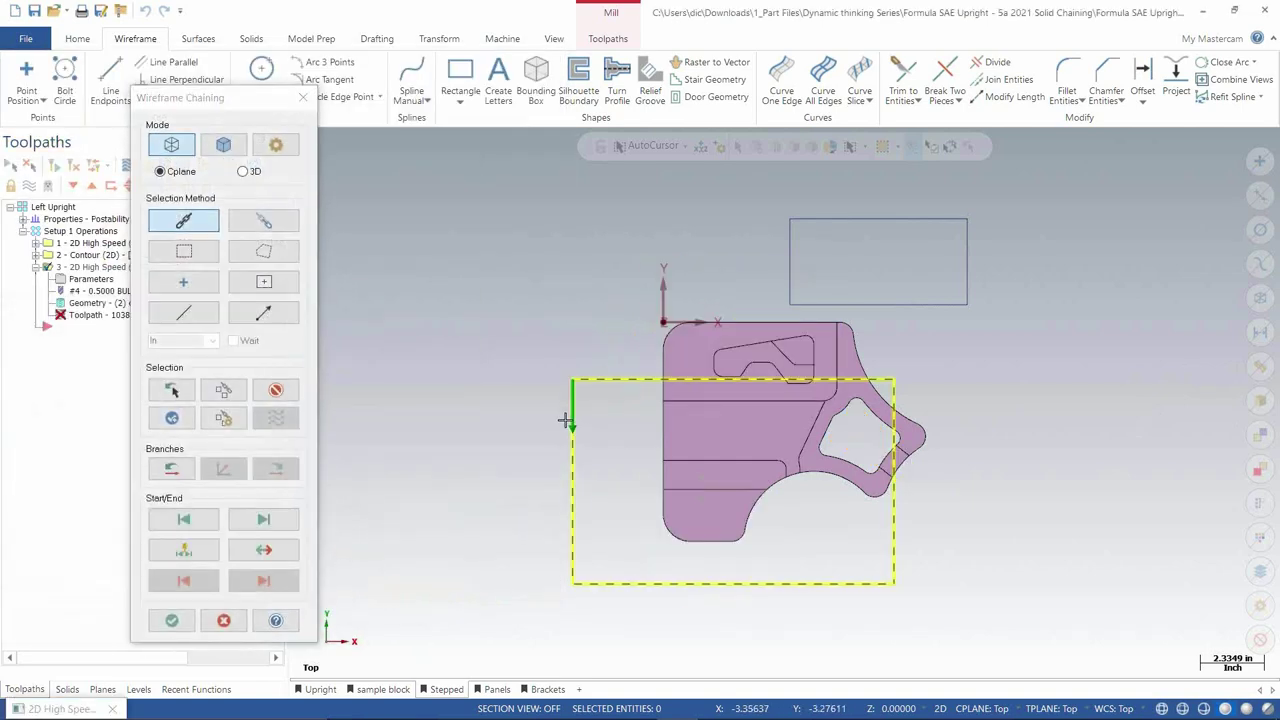
{"action": "left_click", "coordinate": [174, 617]}
{"action": "left_click", "coordinate": [447, 527]}
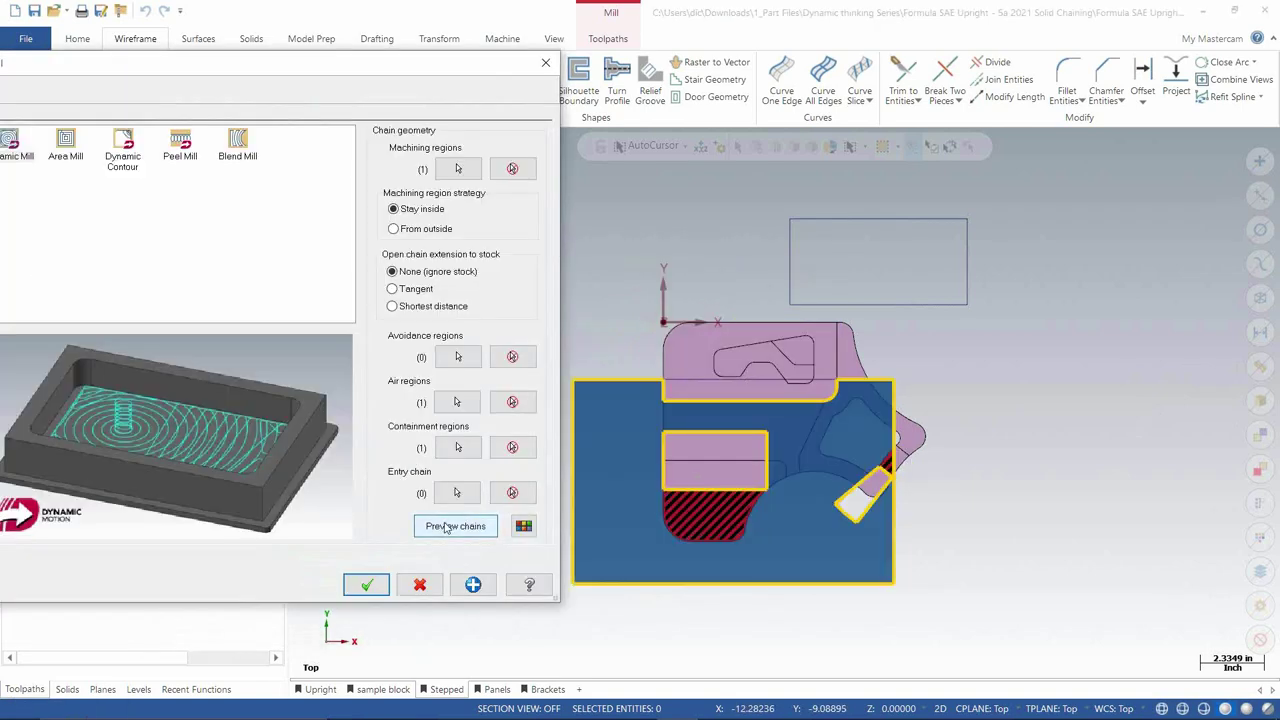
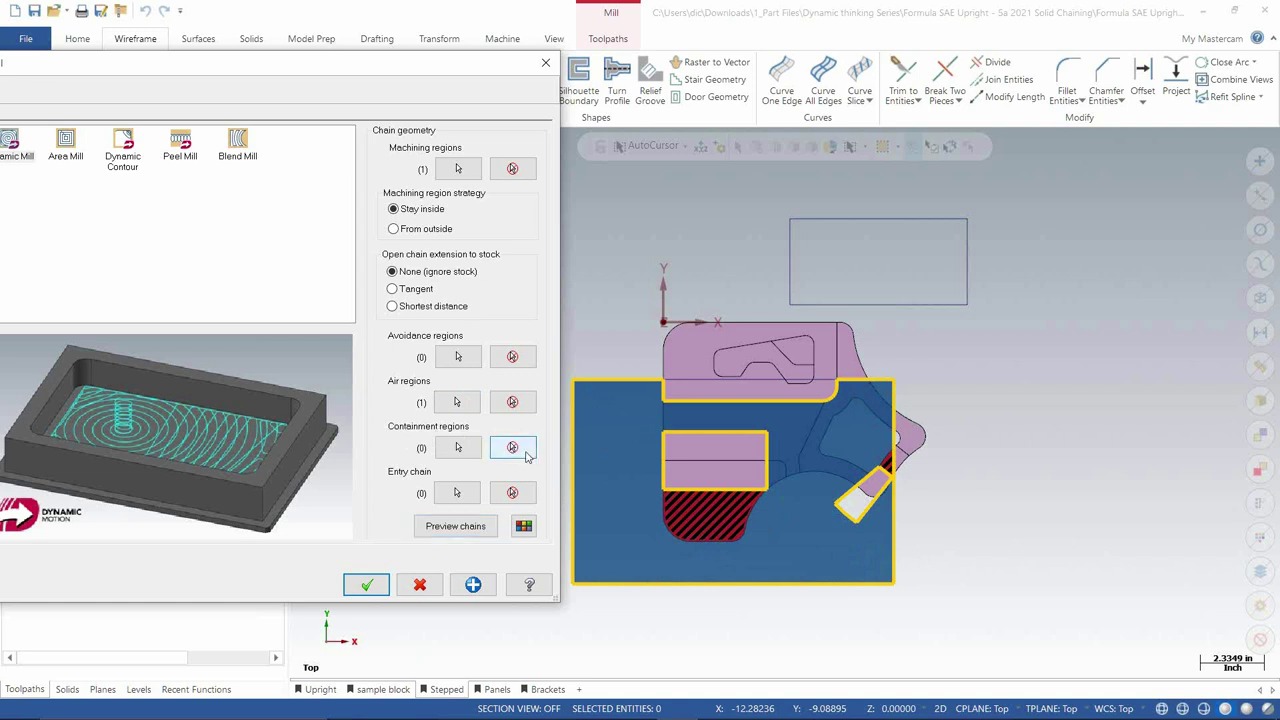
Step: Replace the old containment region chain with the rectangle, using Wireframe Chaining
{"action": "left_click", "coordinate": [512, 447]}
{"action": "left_click", "coordinate": [456, 526]}
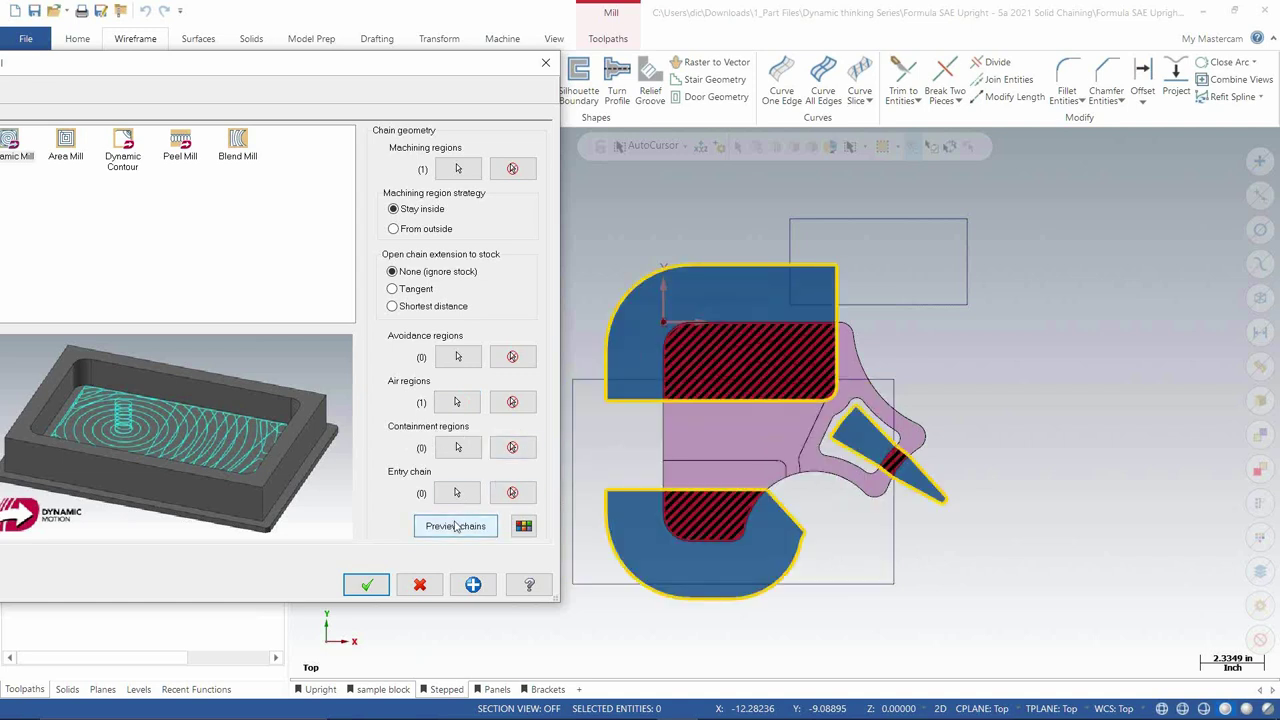
{"action": "left_click", "coordinate": [458, 449]}
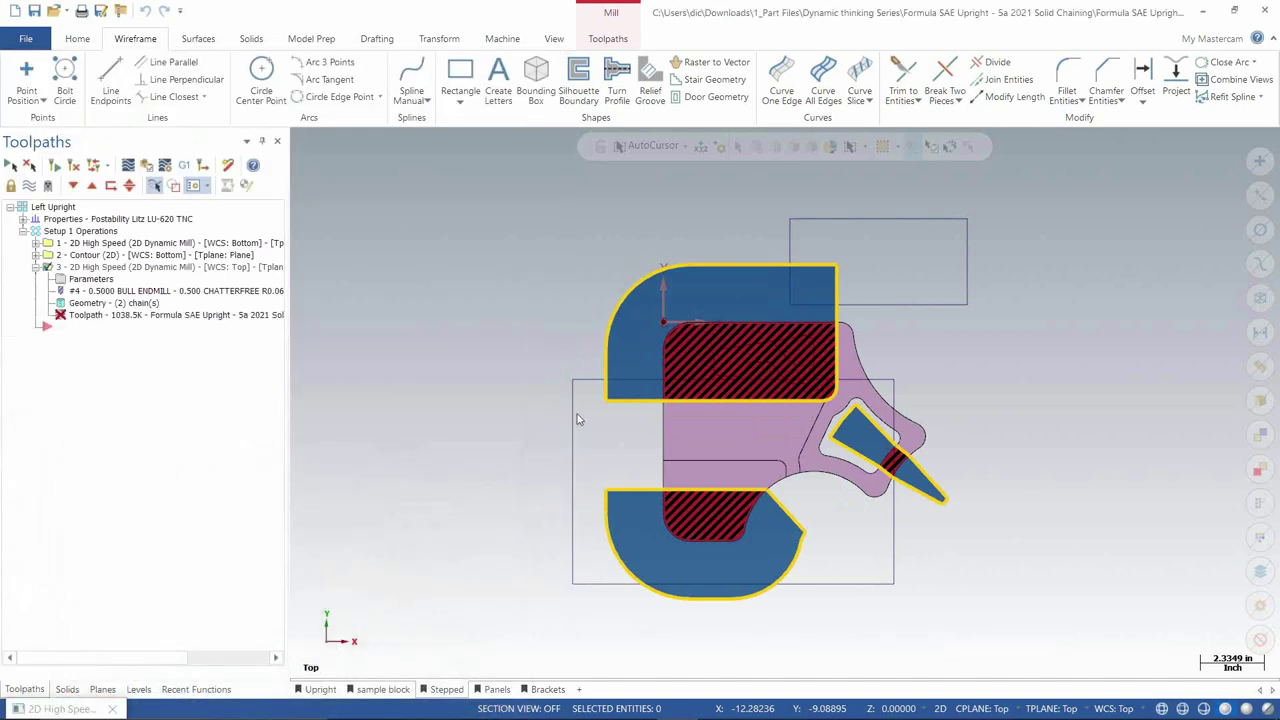
{"action": "left_click", "coordinate": [572, 410]}
{"action": "left_click", "coordinate": [174, 620]}
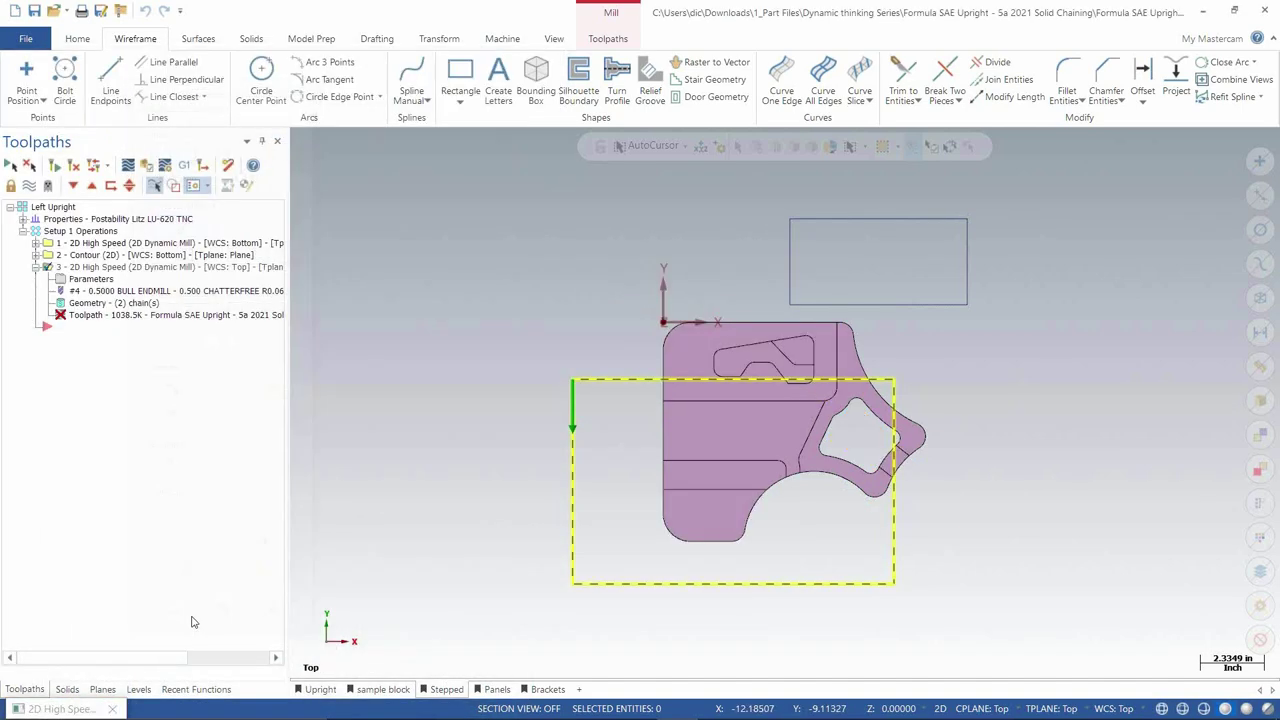
Step: Accept the 2D Dynamic Mill settings to regenerate the toolpath and view it isometrically
{"action": "left_click", "coordinate": [442, 528]}
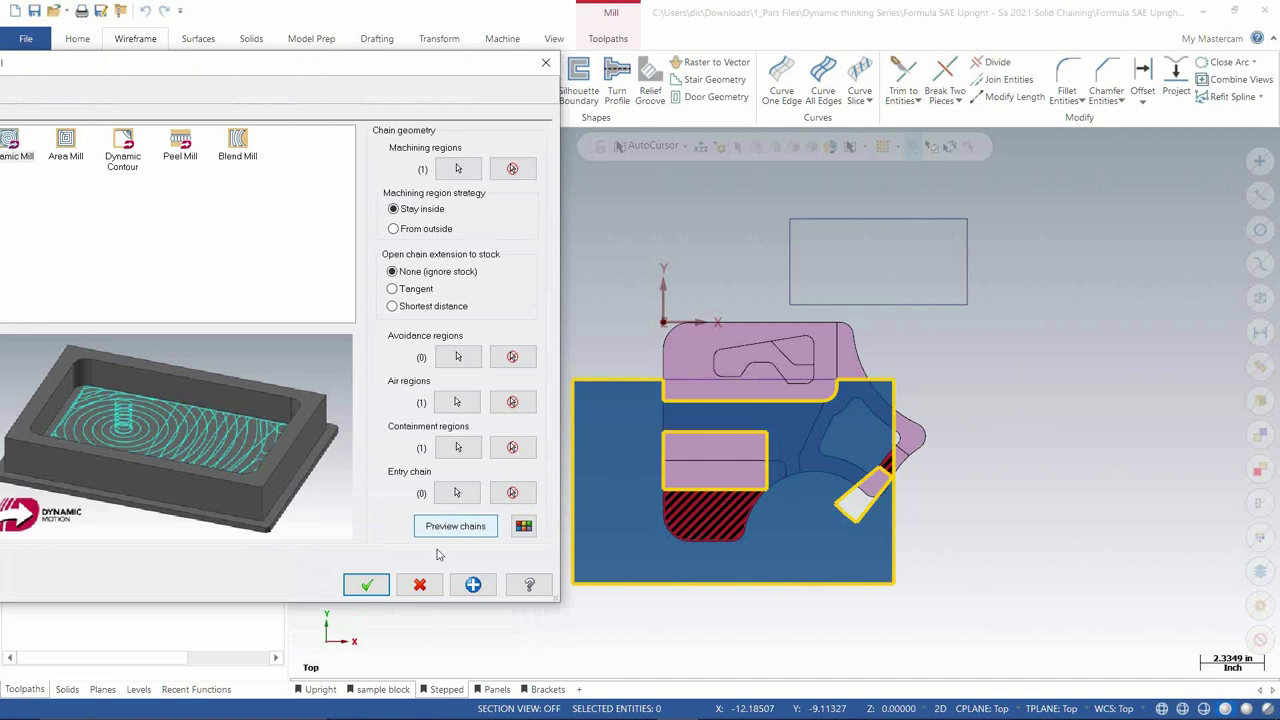
{"action": "left_click", "coordinate": [366, 584]}
{"action": "key", "text": "alt+7"}
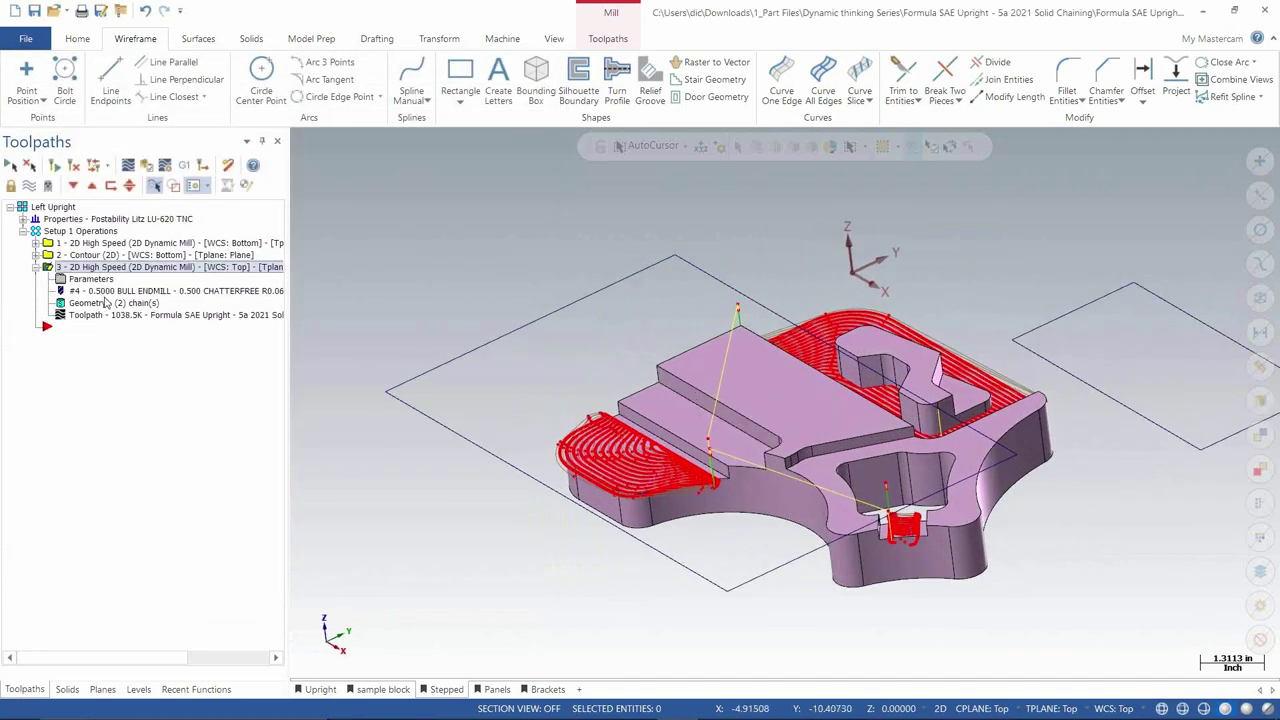
{"action": "left_click", "coordinate": [105, 303]}
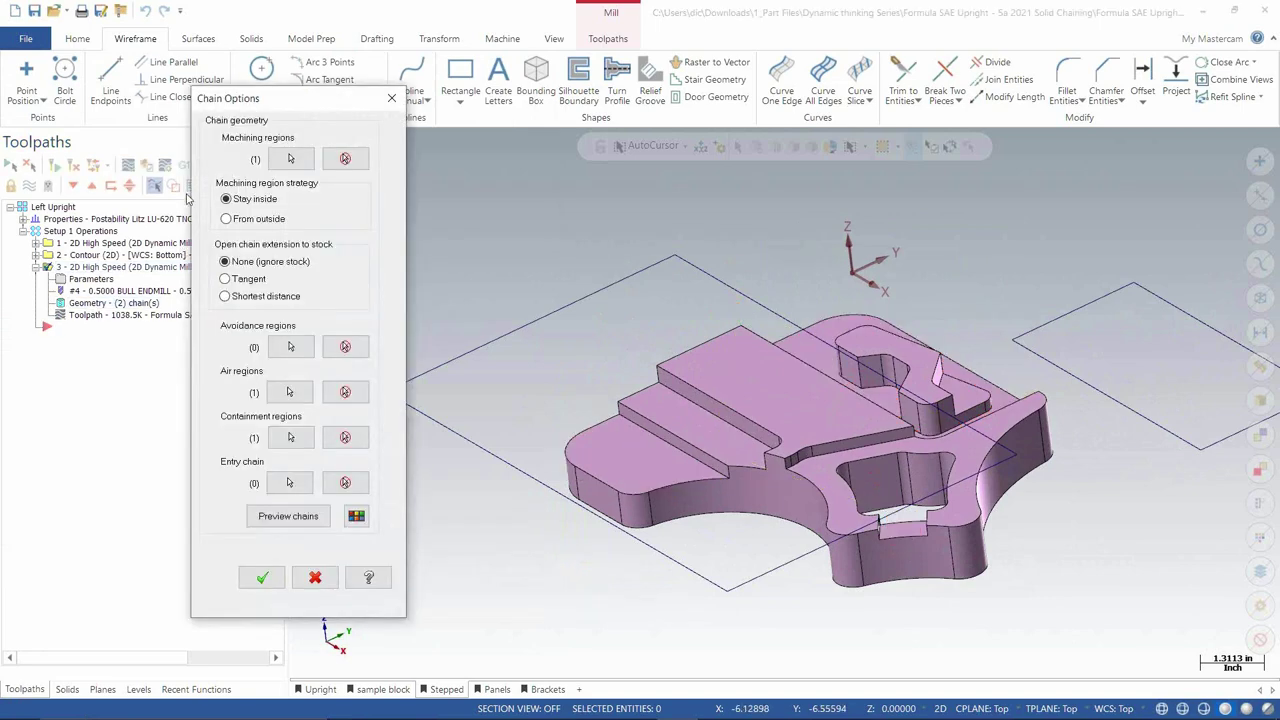
{"action": "left_click", "coordinate": [289, 160]}
{"action": "right_click", "coordinate": [167, 322]}
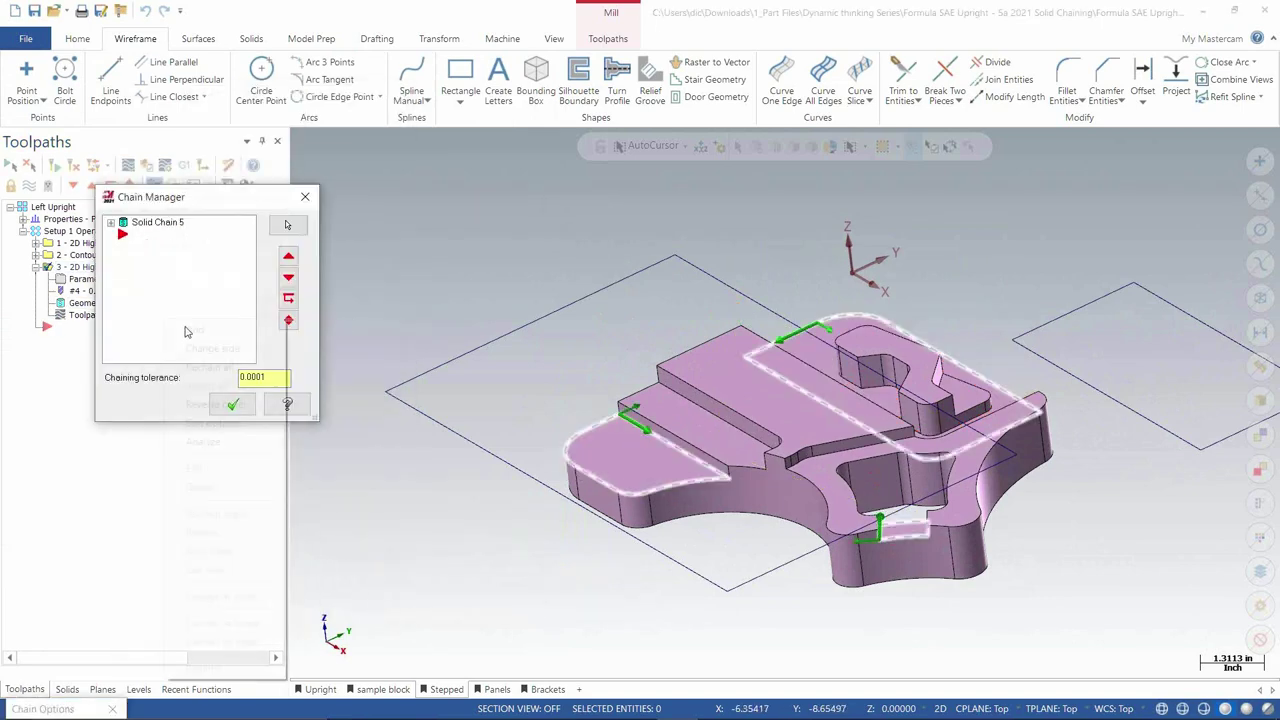
{"action": "left_click", "coordinate": [218, 332]}
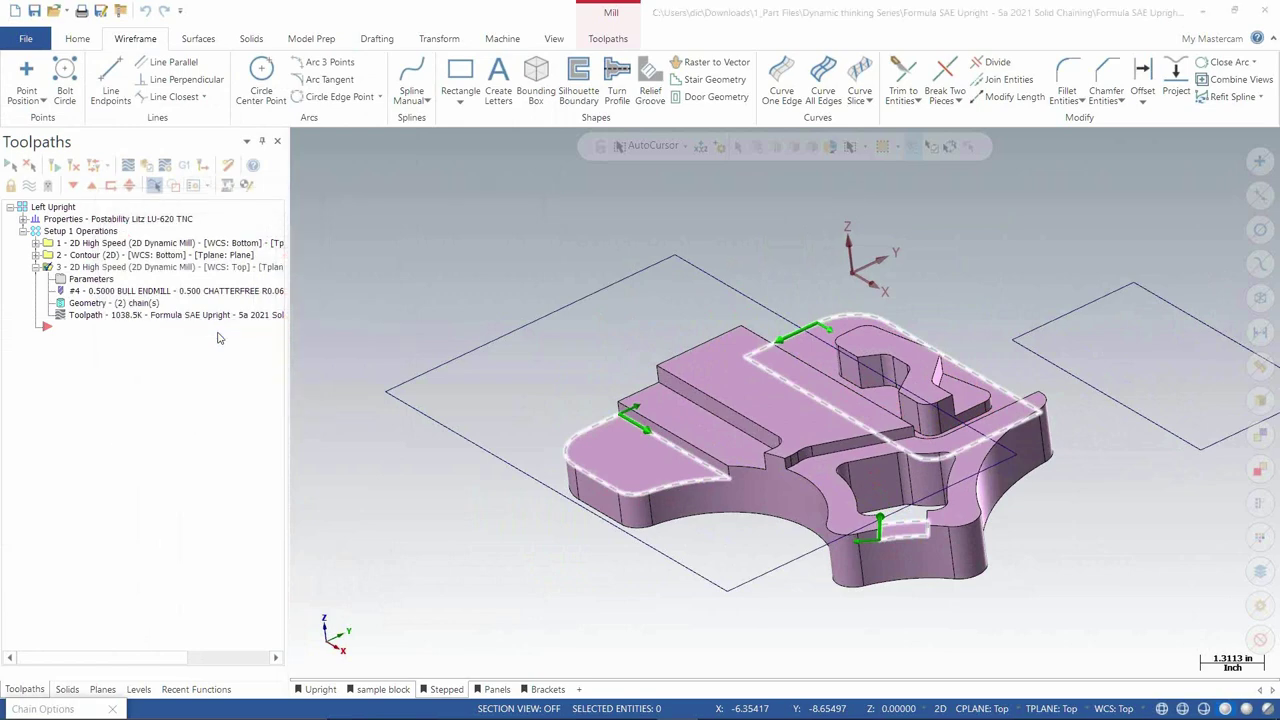
{"action": "left_click", "coordinate": [223, 145]}
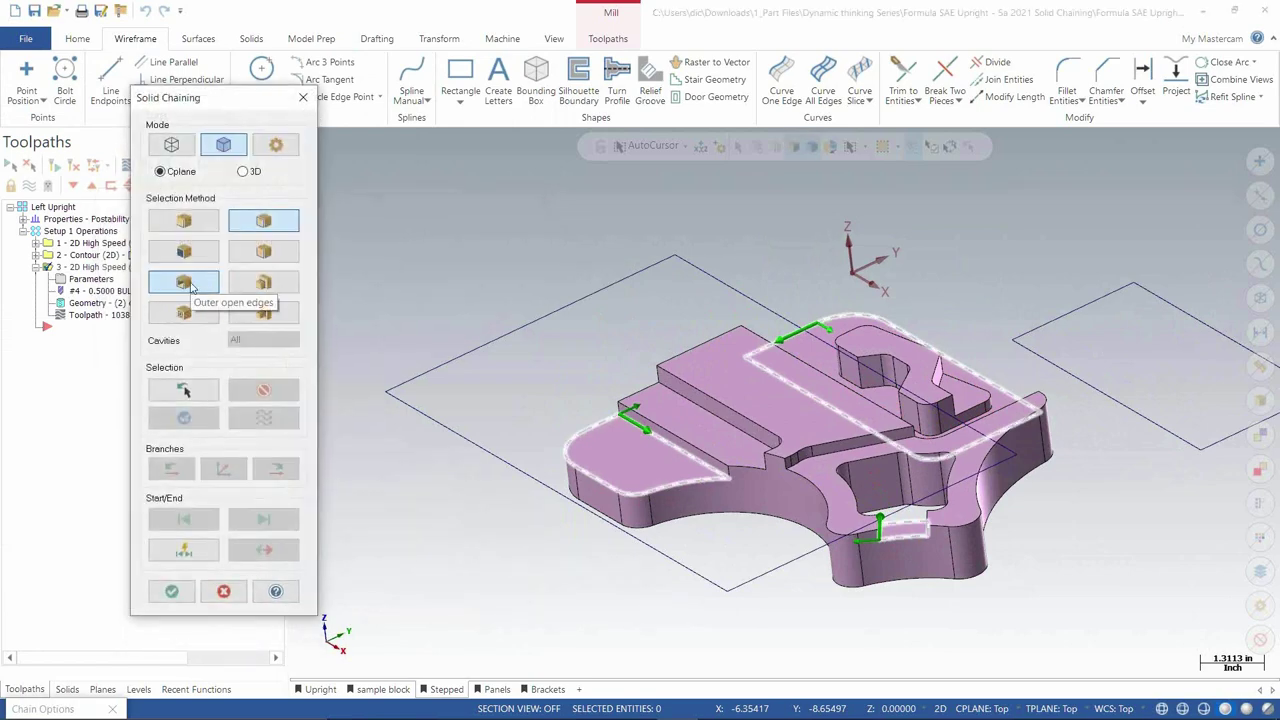
{"action": "left_click", "coordinate": [195, 289]}
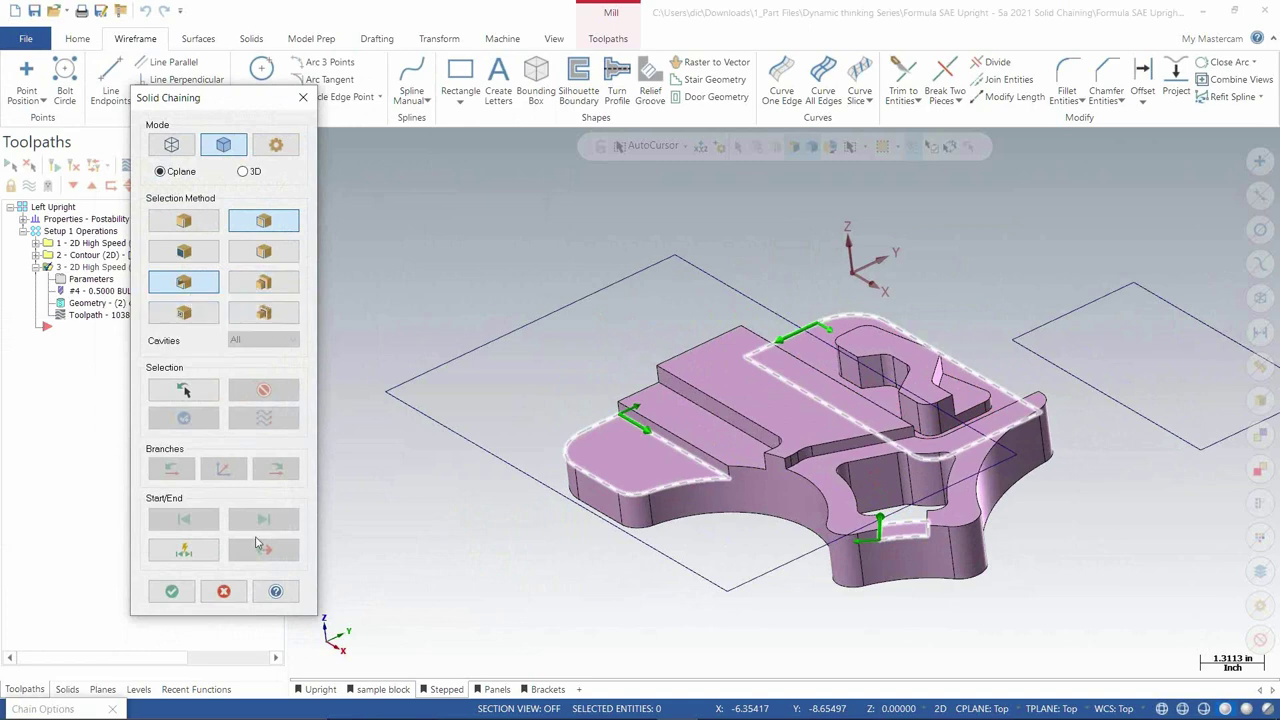
{"action": "left_click", "coordinate": [224, 592]}
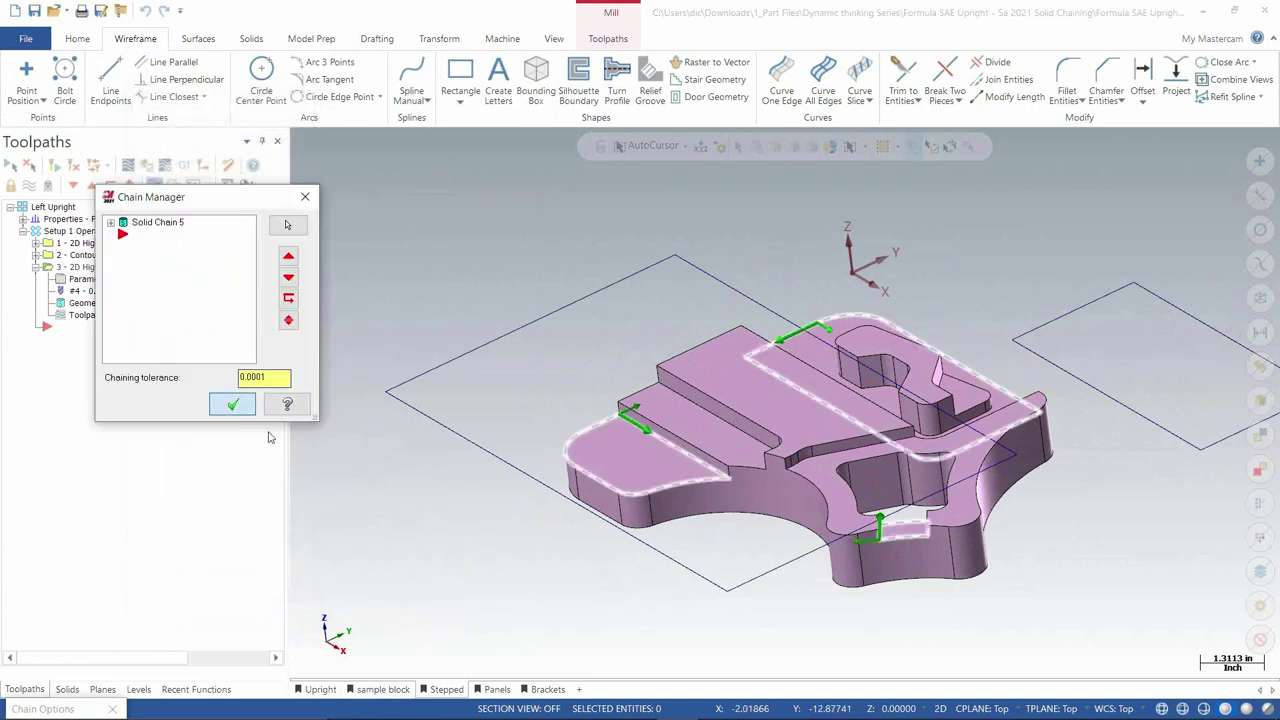
{"action": "left_click", "coordinate": [234, 404]}
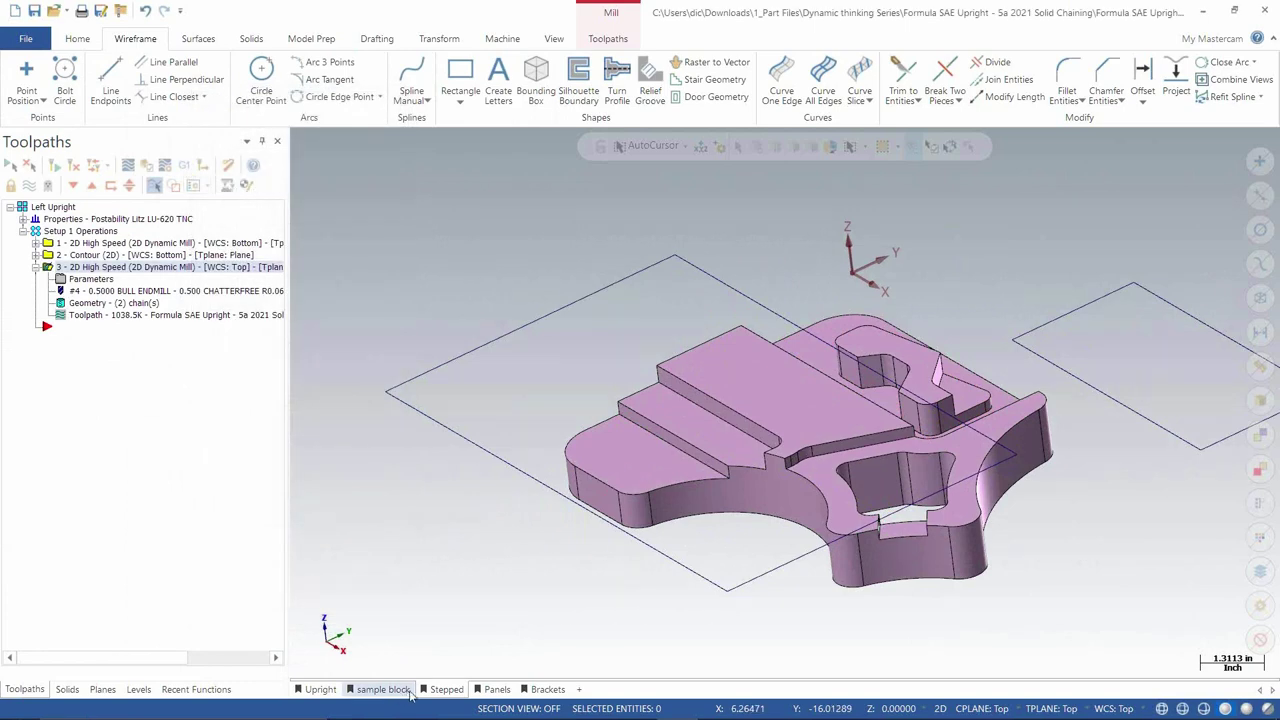
{"action": "left_click", "coordinate": [384, 689]}
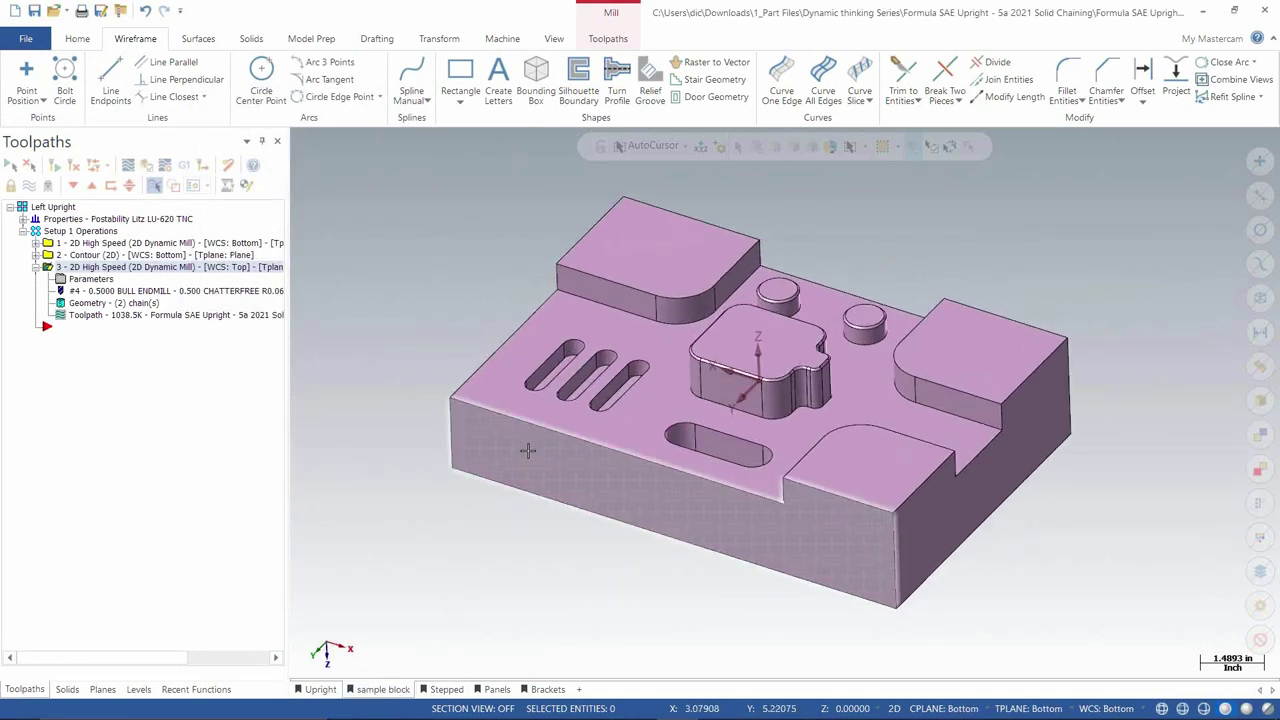
Step: Start a 2D Contour and chain the top face's three outer shared edges
{"action": "left_click", "coordinate": [609, 40]}
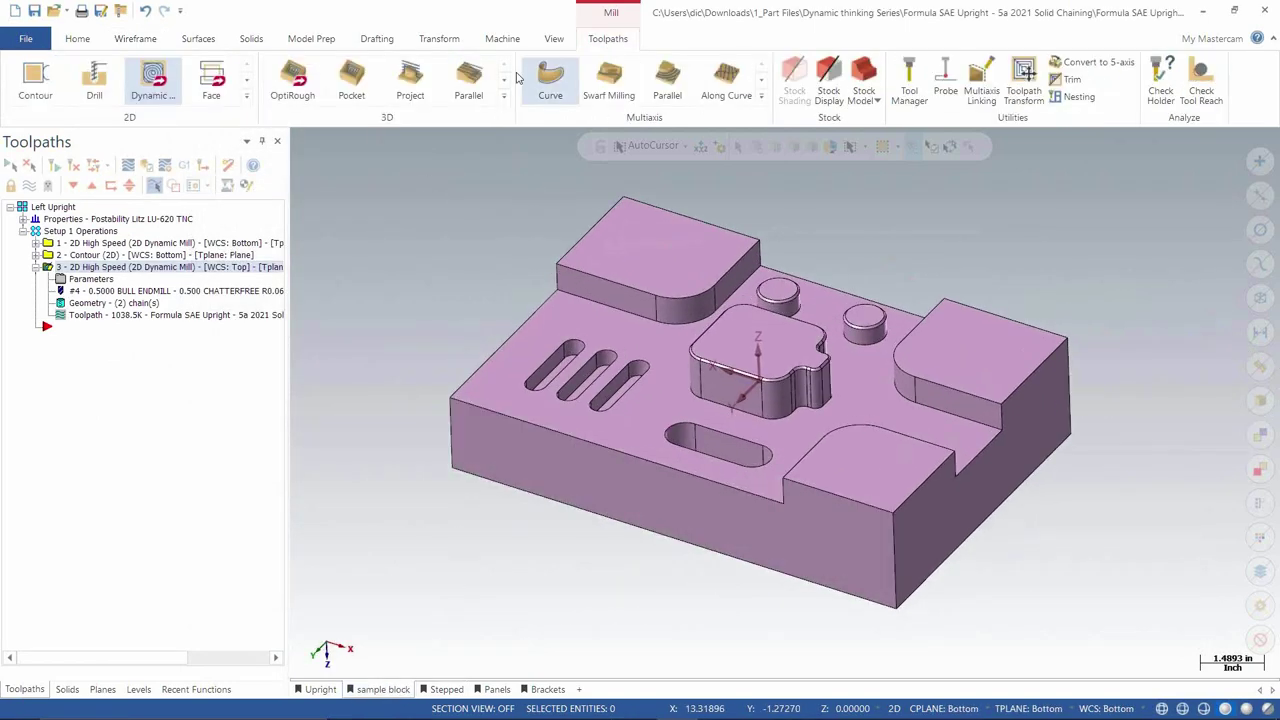
{"action": "left_click", "coordinate": [35, 80]}
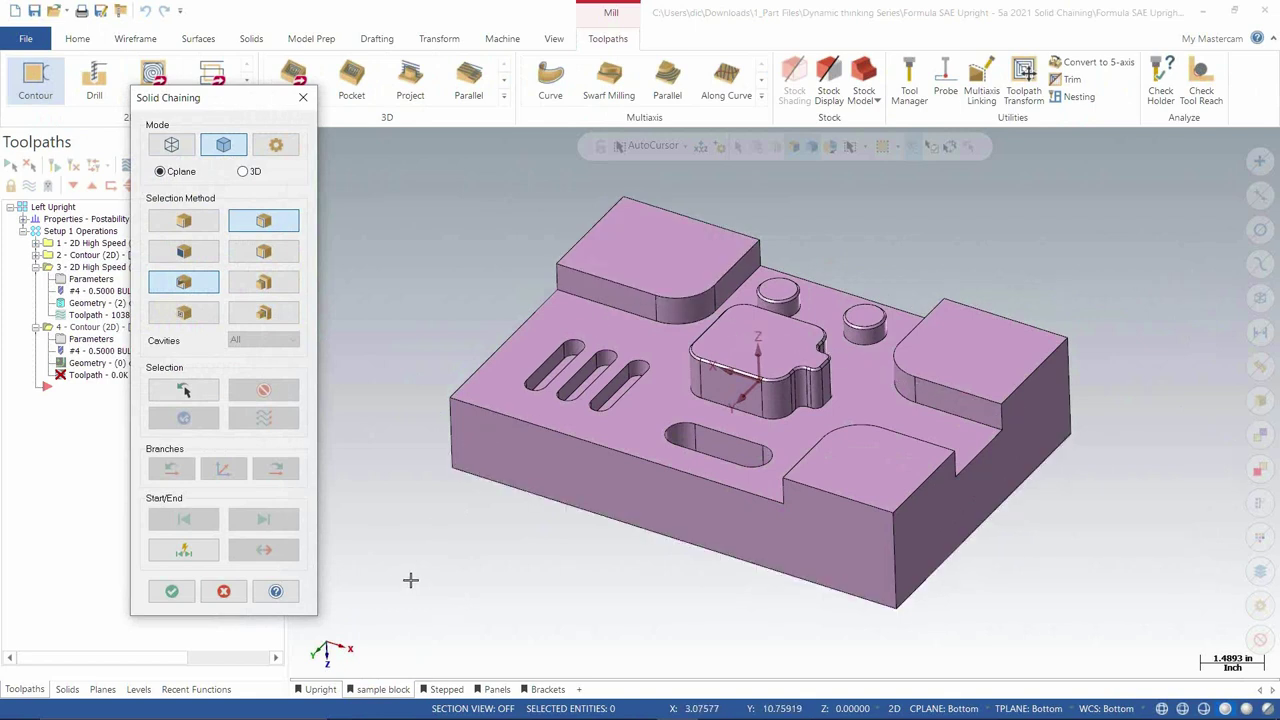
{"action": "left_click", "coordinate": [268, 286]}
{"action": "left_click", "coordinate": [646, 416]}
{"action": "left_click", "coordinate": [171, 591]}
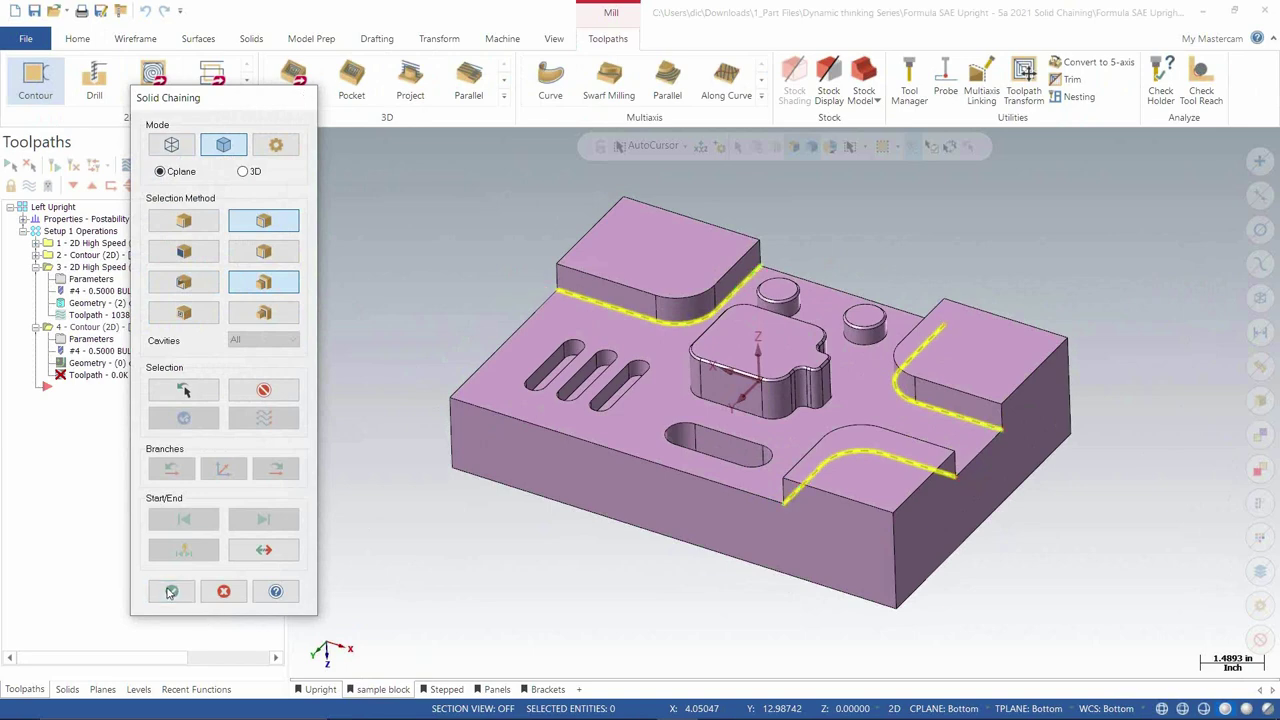
Step: Accept the contour parameters to generate operation 4, then show the Panels sheet
{"action": "left_click", "coordinate": [367, 586]}
{"action": "middle_click_drag", "start_coordinate": [386, 583], "coordinate": [498, 564]}
{"action": "left_click", "coordinate": [497, 689]}
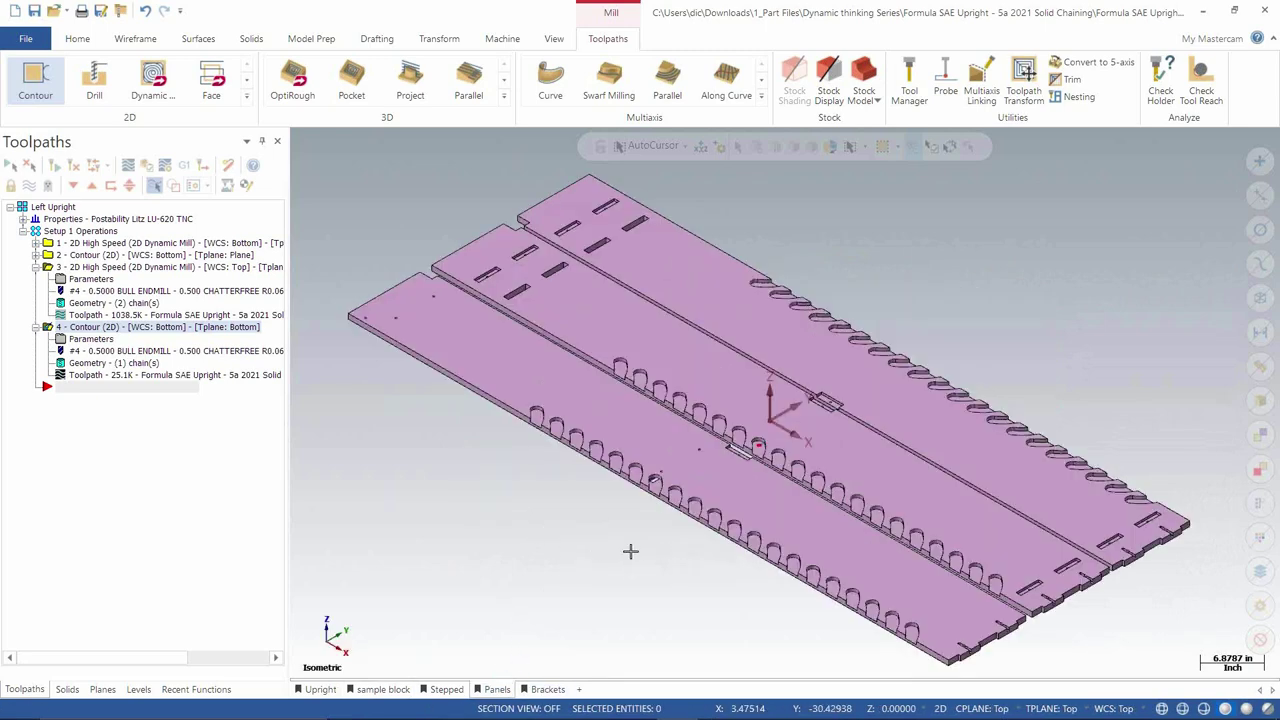
Step: Look around the slotted panels, then choose Rechain all for operation 4's geometry
{"action": "scroll", "coordinate": [650, 535], "scroll_direction": "up", "scroll_amount": 5}
{"action": "middle_click_drag", "start_coordinate": [665, 527], "coordinate": [572, 593]}
{"action": "scroll", "coordinate": [572, 593], "scroll_direction": "up", "scroll_amount": 5}
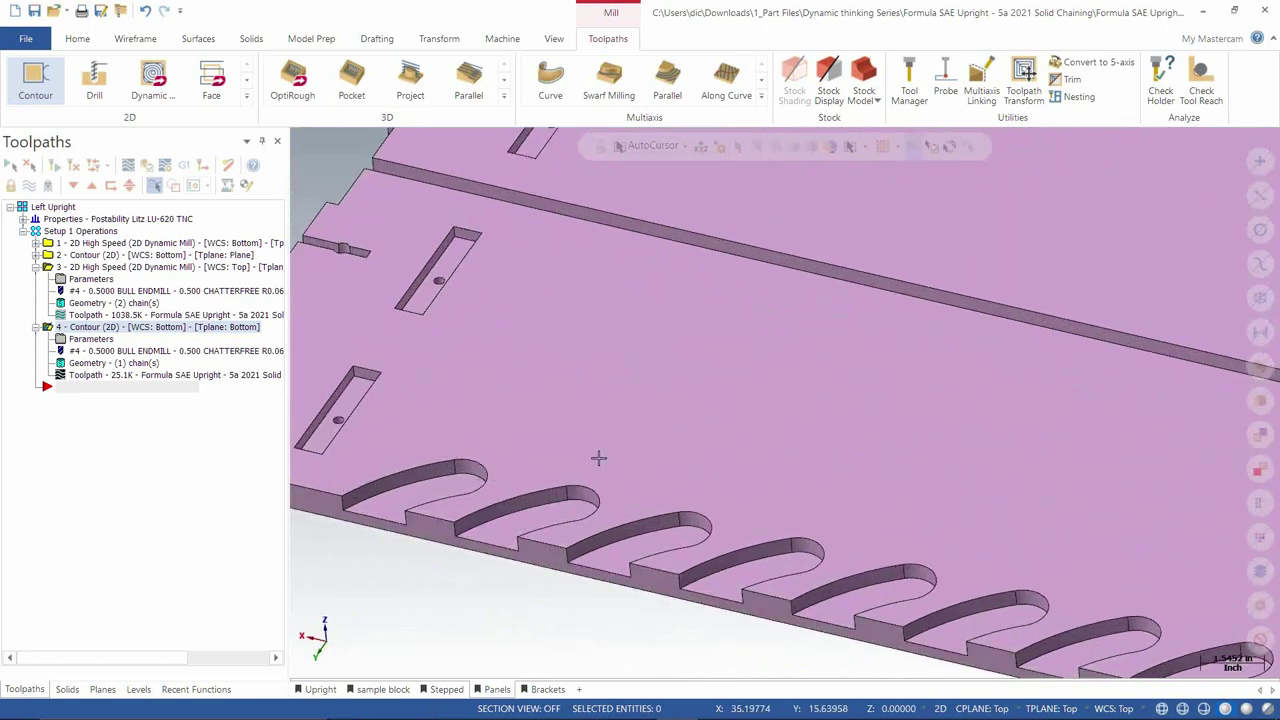
{"action": "scroll", "coordinate": [584, 508], "scroll_direction": "down", "scroll_amount": 6}
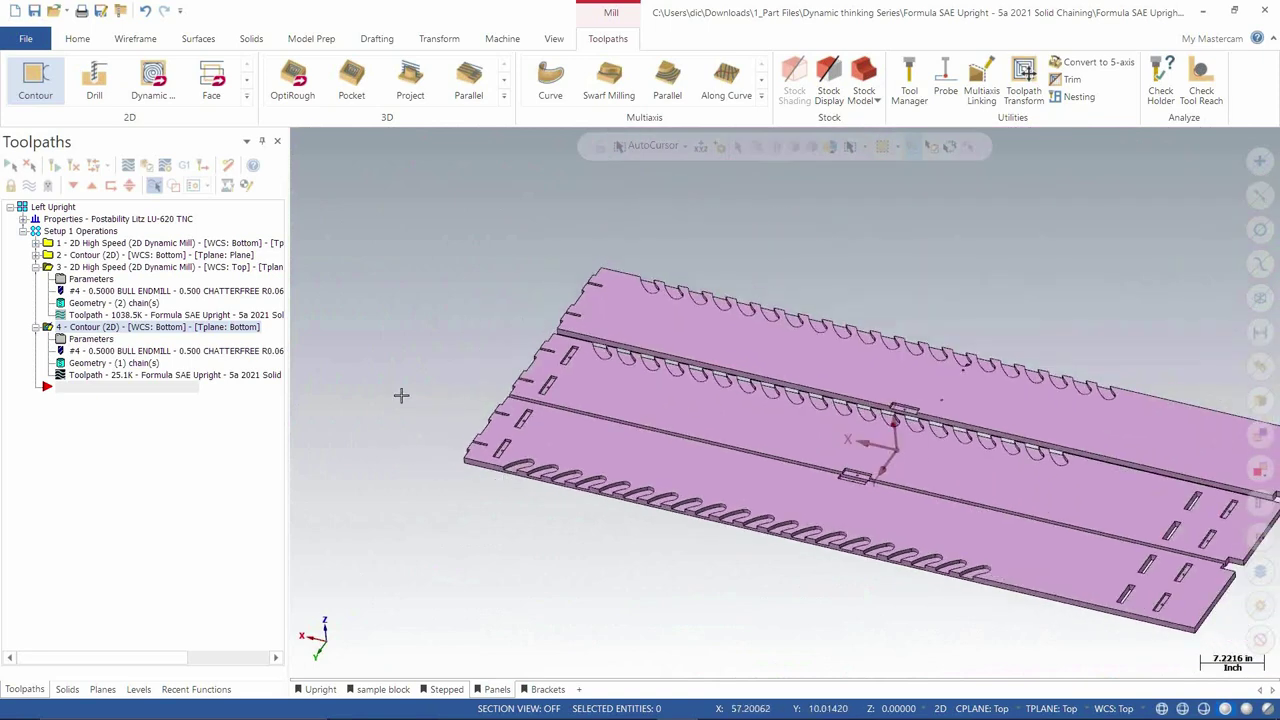
{"action": "left_click", "coordinate": [97, 363]}
{"action": "right_click", "coordinate": [186, 313]}
{"action": "left_click", "coordinate": [228, 356]}
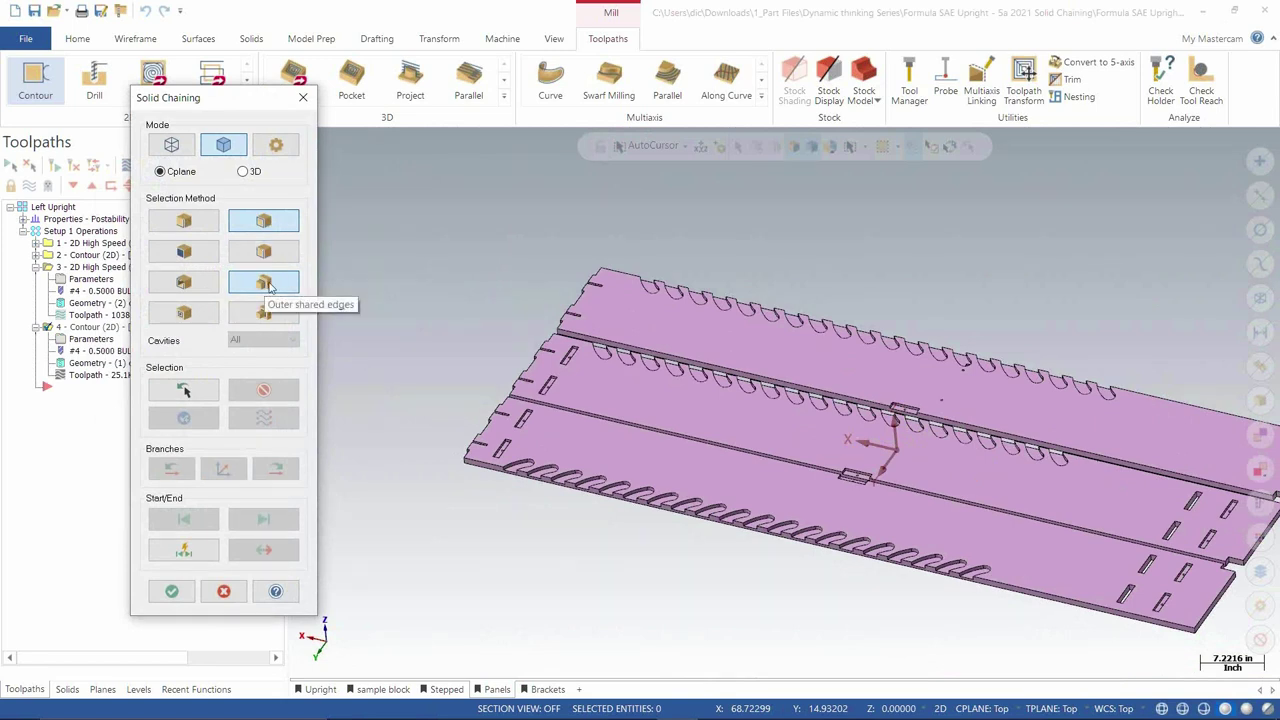
Step: Chain a first set of slot edges along the panel's lower edge
{"action": "scroll", "coordinate": [516, 450], "scroll_direction": "up", "scroll_amount": 8}
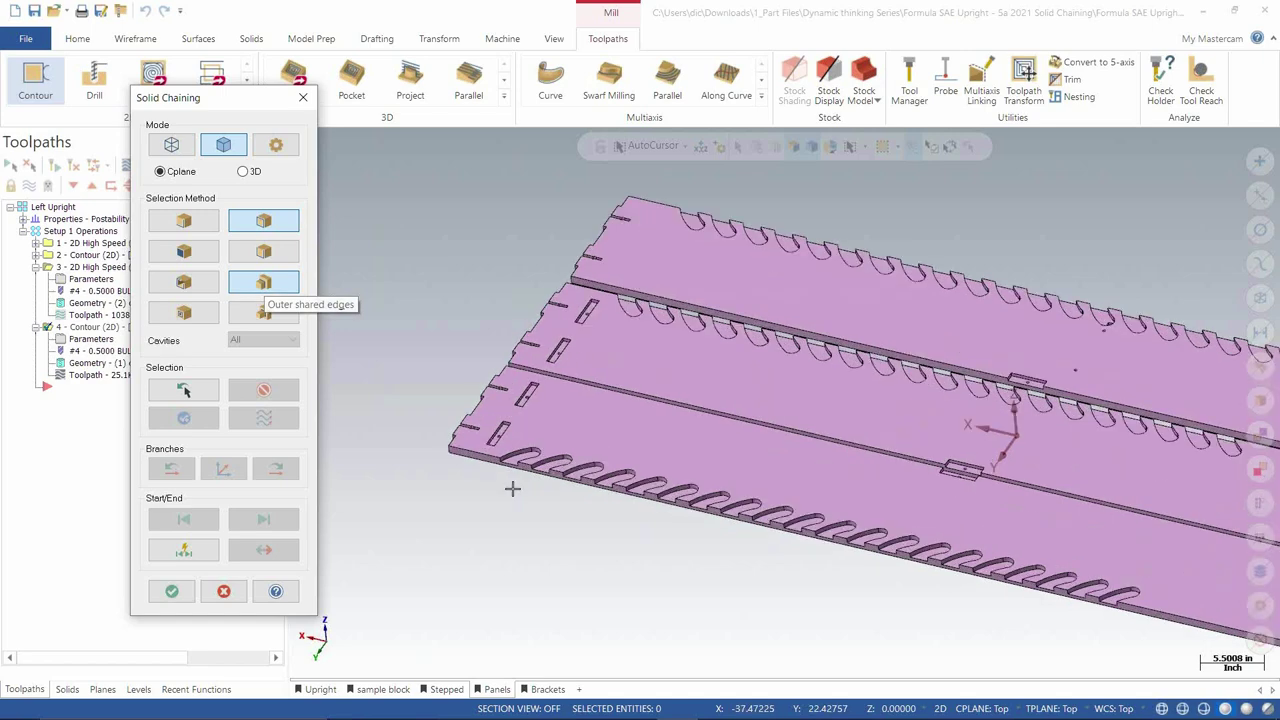
{"action": "left_click", "coordinate": [521, 473]}
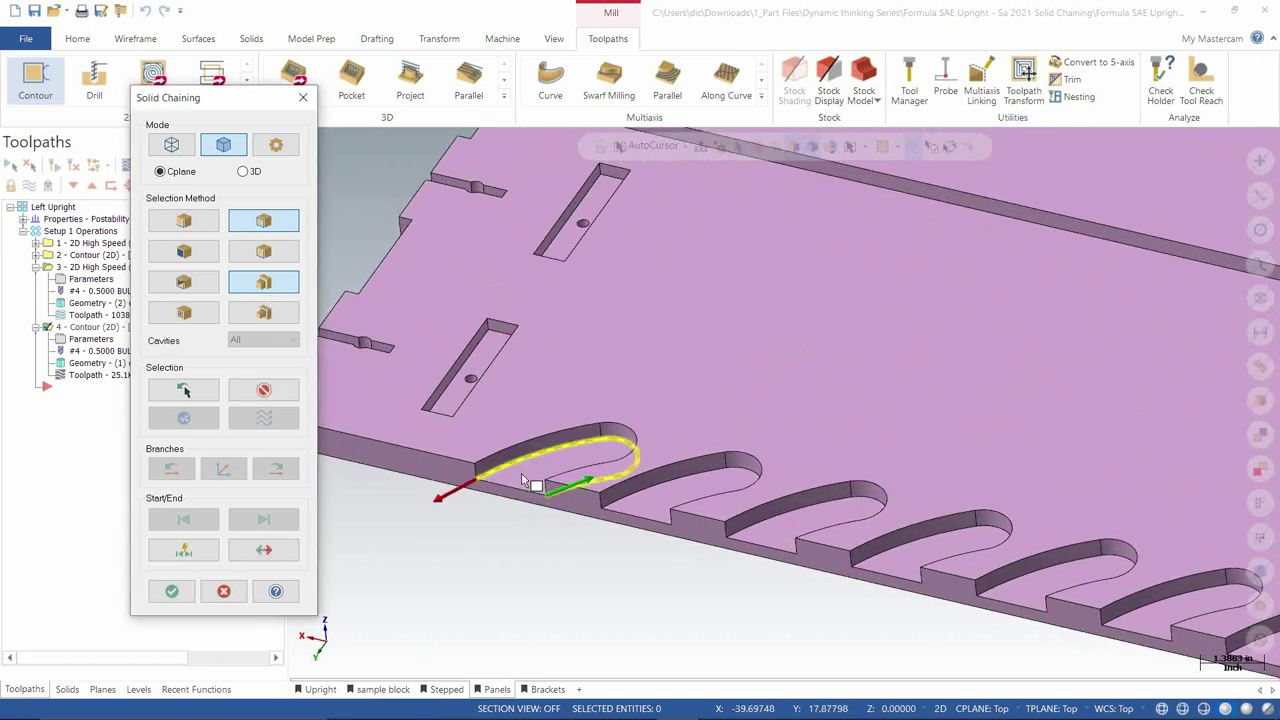
{"action": "middle_click_drag", "start_coordinate": [500, 591], "coordinate": [597, 513]}
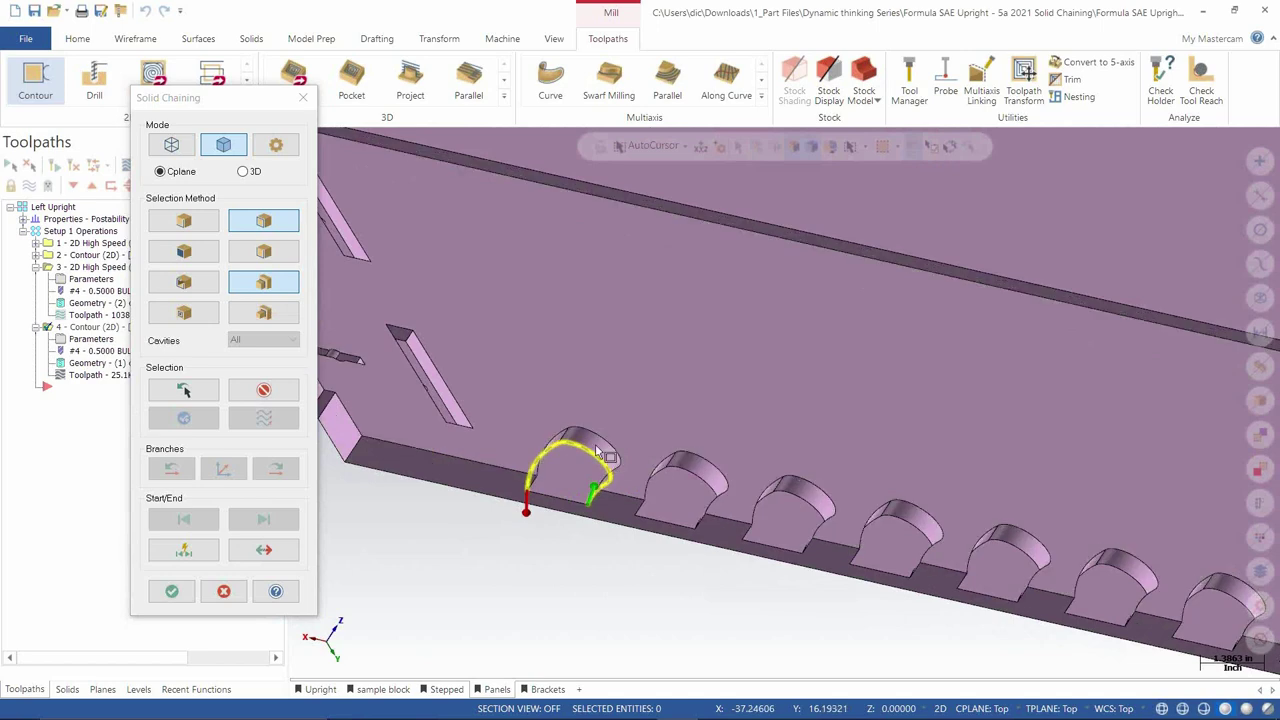
{"action": "middle_click_drag", "start_coordinate": [600, 450], "coordinate": [771, 491]}
{"action": "scroll", "coordinate": [1065, 452], "scroll_direction": "up", "scroll_amount": 3}
{"action": "left_click", "coordinate": [771, 491]}
{"action": "left_click", "coordinate": [848, 497]}
{"action": "left_click", "coordinate": [885, 508]}
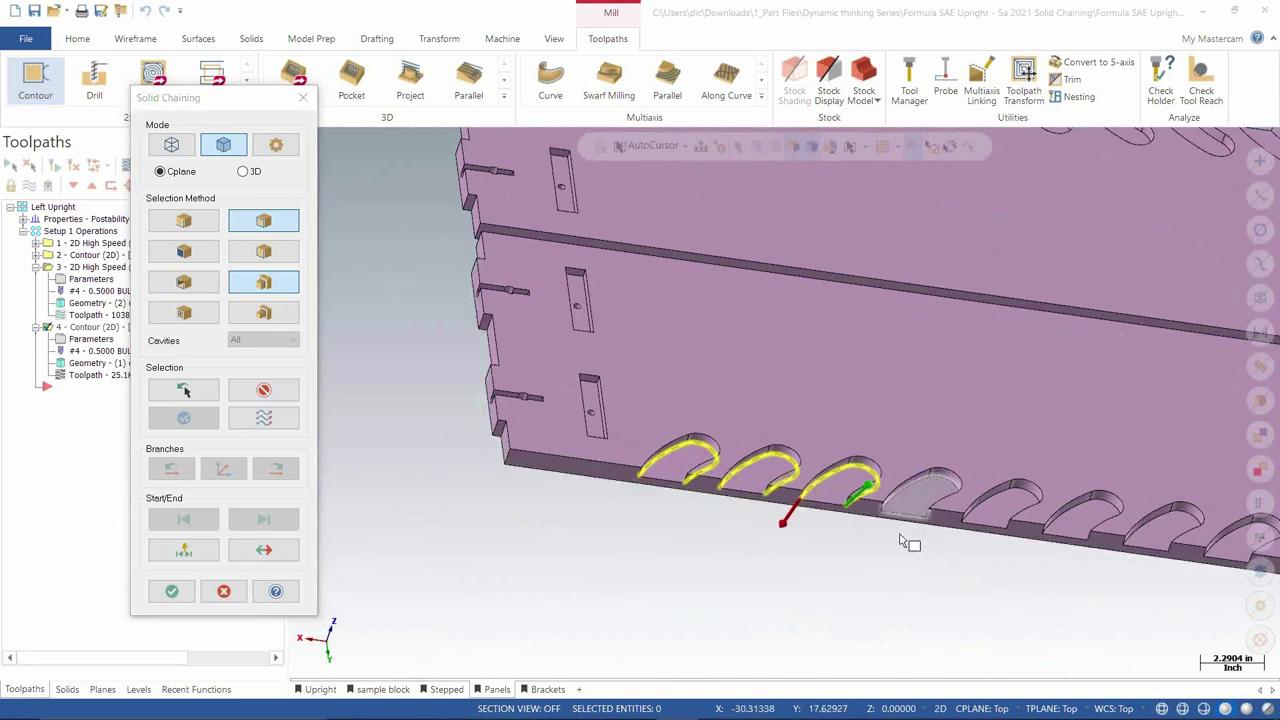
{"action": "scroll", "coordinate": [546, 471], "scroll_direction": "down", "scroll_amount": 2}
{"action": "scroll", "coordinate": [510, 506], "scroll_direction": "down", "scroll_amount": 3}
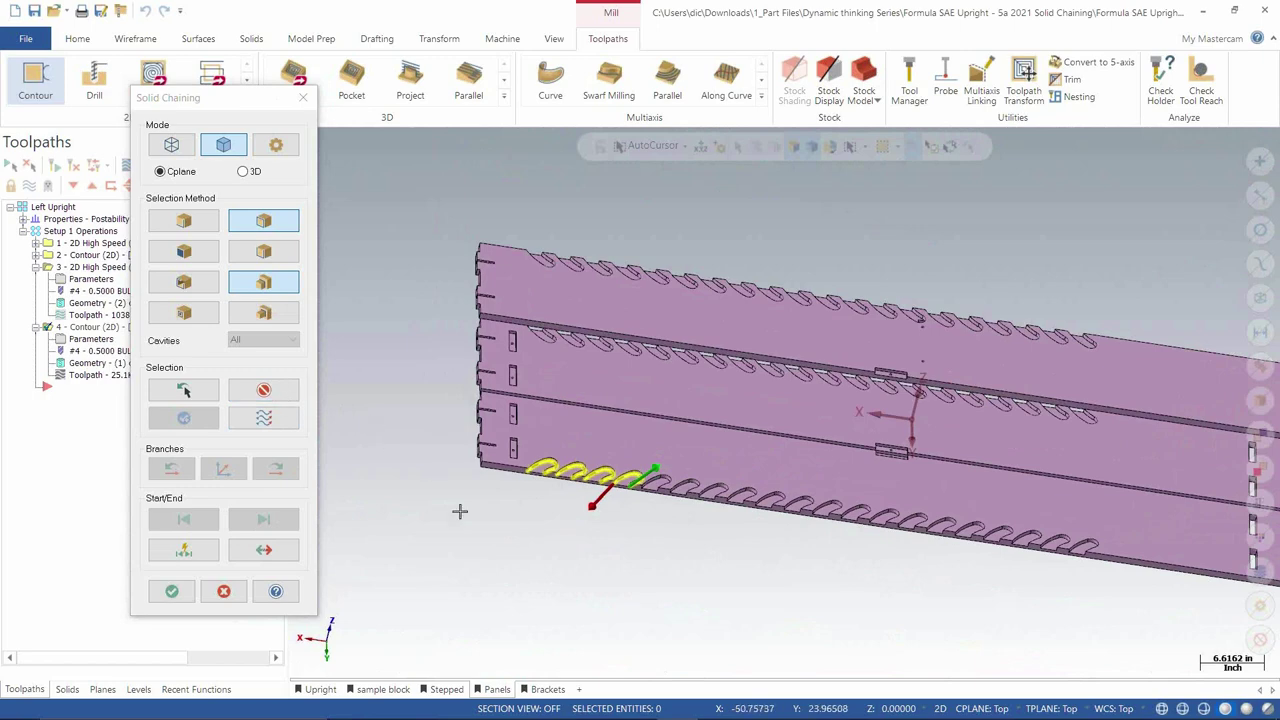
{"action": "scroll", "coordinate": [552, 486], "scroll_direction": "up", "scroll_amount": 5}
{"action": "left_click", "coordinate": [640, 458]}
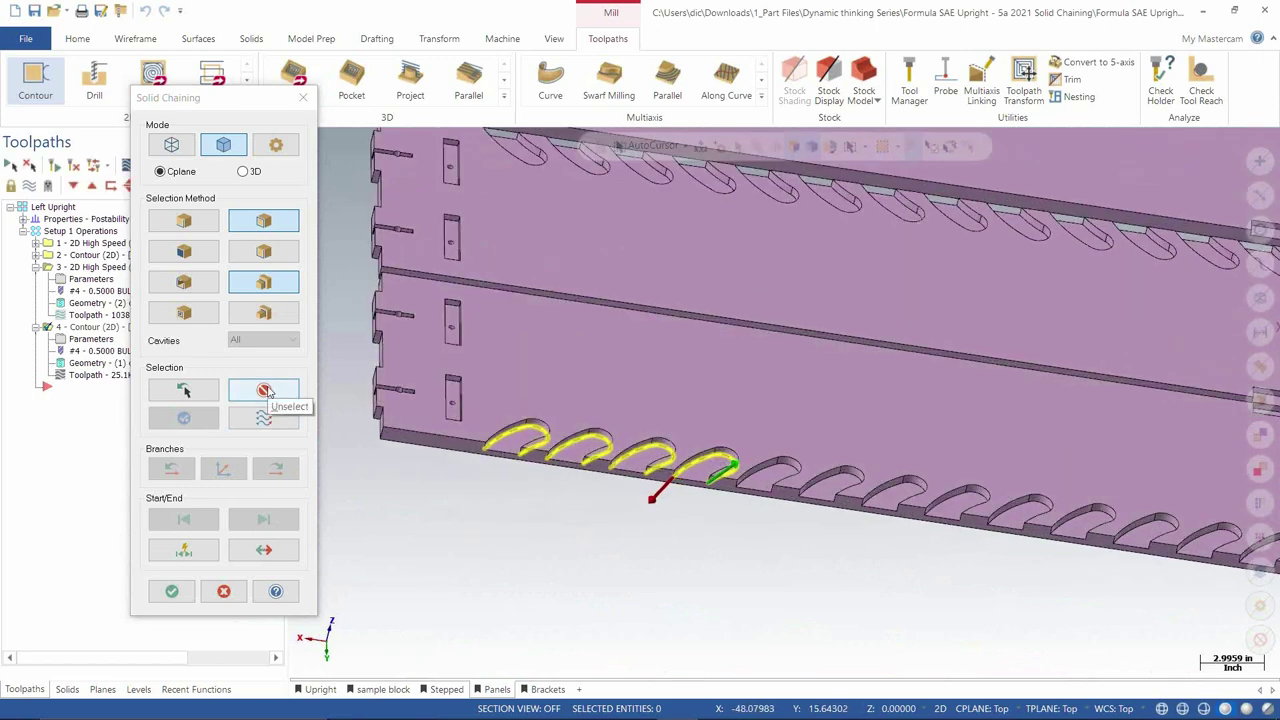
Step: Unselect those slots and rechain five slots along the lower edge from the first
{"action": "left_click", "coordinate": [266, 391]}
{"action": "left_click", "coordinate": [266, 391]}
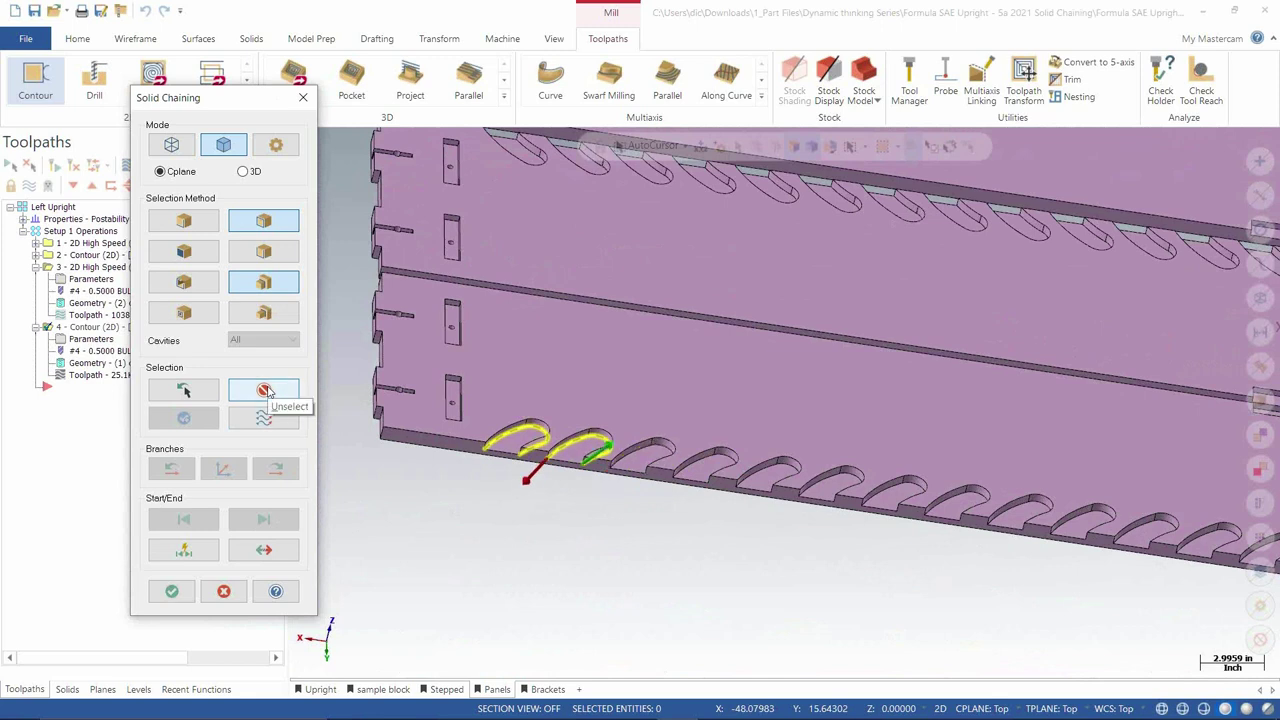
{"action": "left_click", "coordinate": [266, 391]}
{"action": "left_click", "coordinate": [267, 391]}
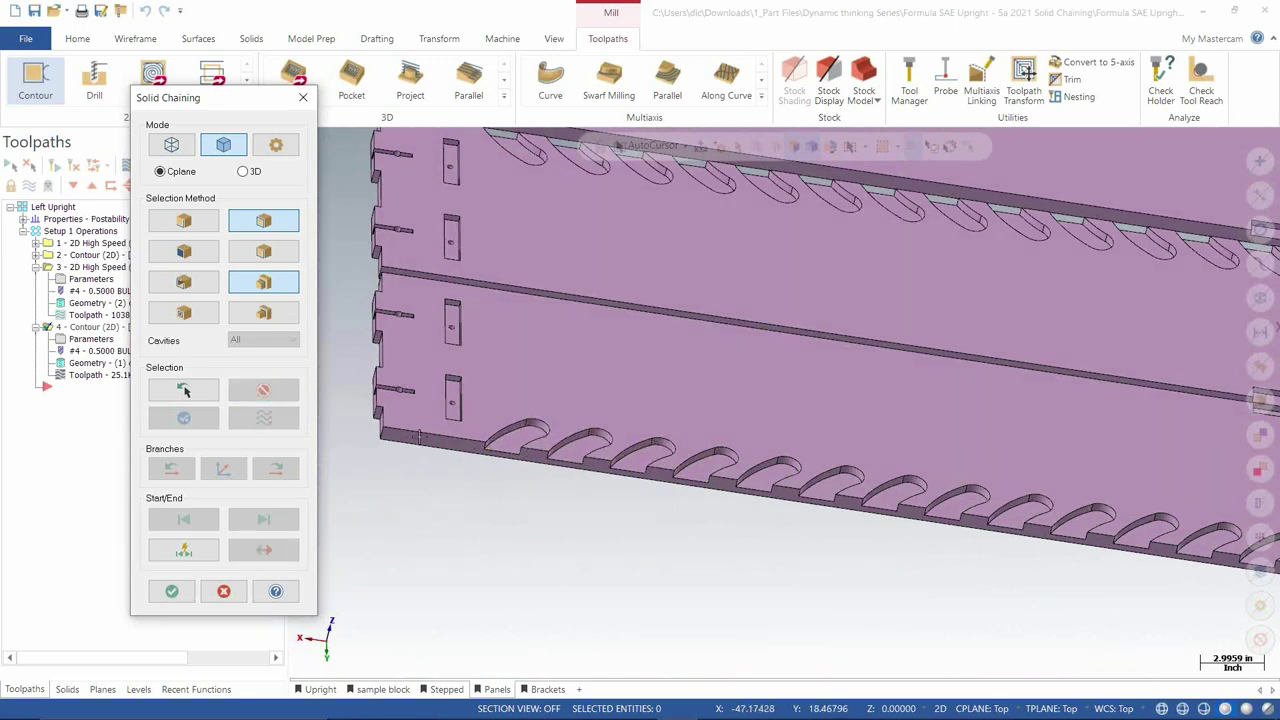
{"action": "left_click", "coordinate": [526, 446]}
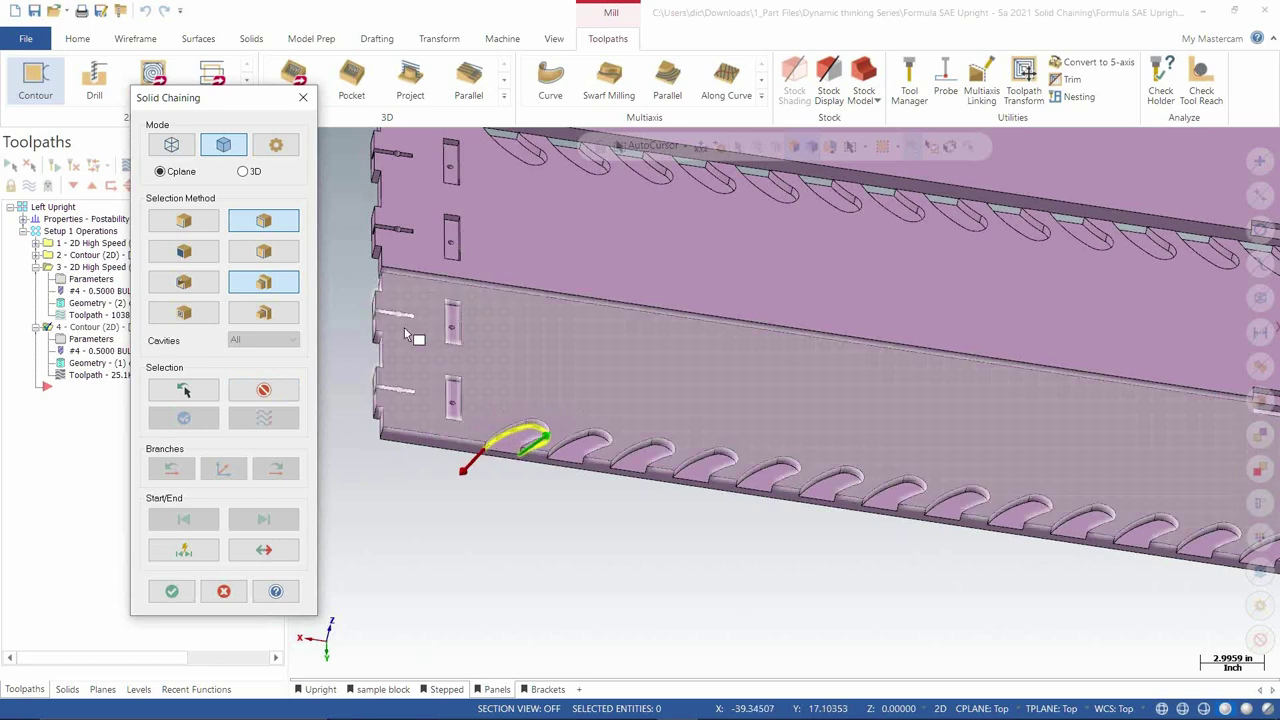
{"action": "left_click", "coordinate": [632, 478]}
{"action": "left_click", "coordinate": [666, 480]}
{"action": "left_click", "coordinate": [714, 486]}
{"action": "left_click", "coordinate": [777, 491]}
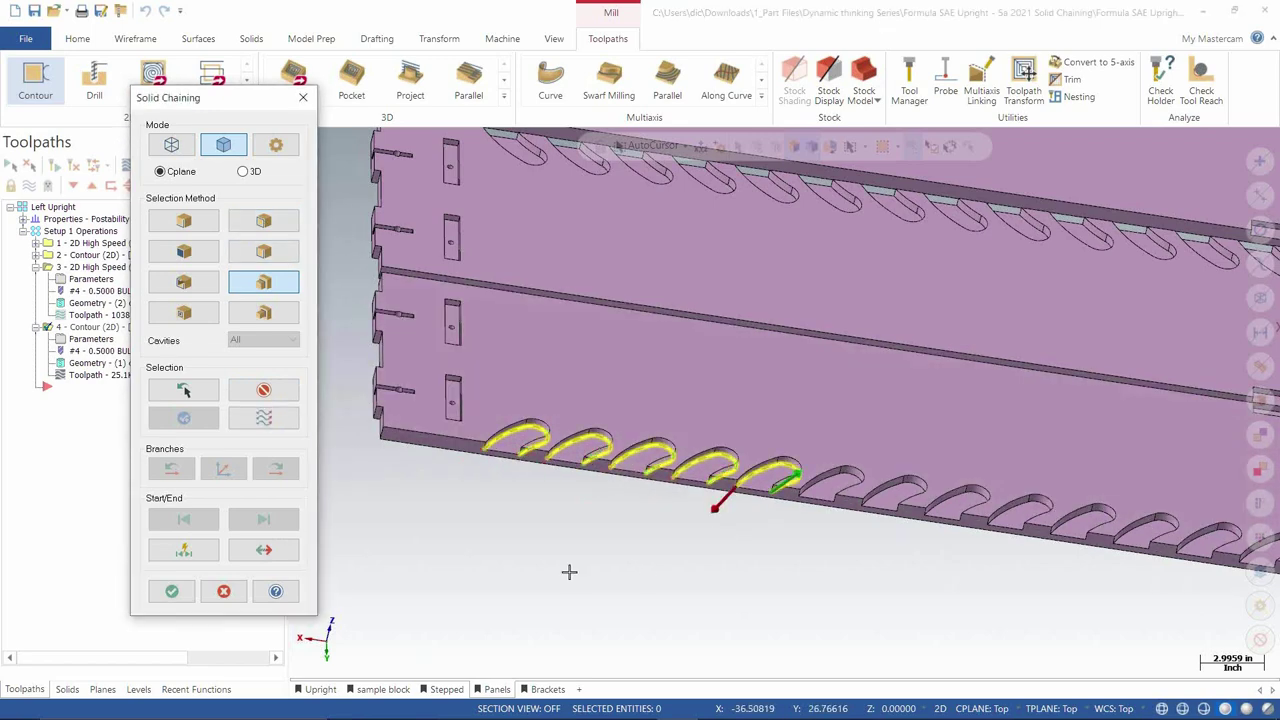
{"action": "scroll", "coordinate": [454, 531], "scroll_direction": "down", "scroll_amount": 3}
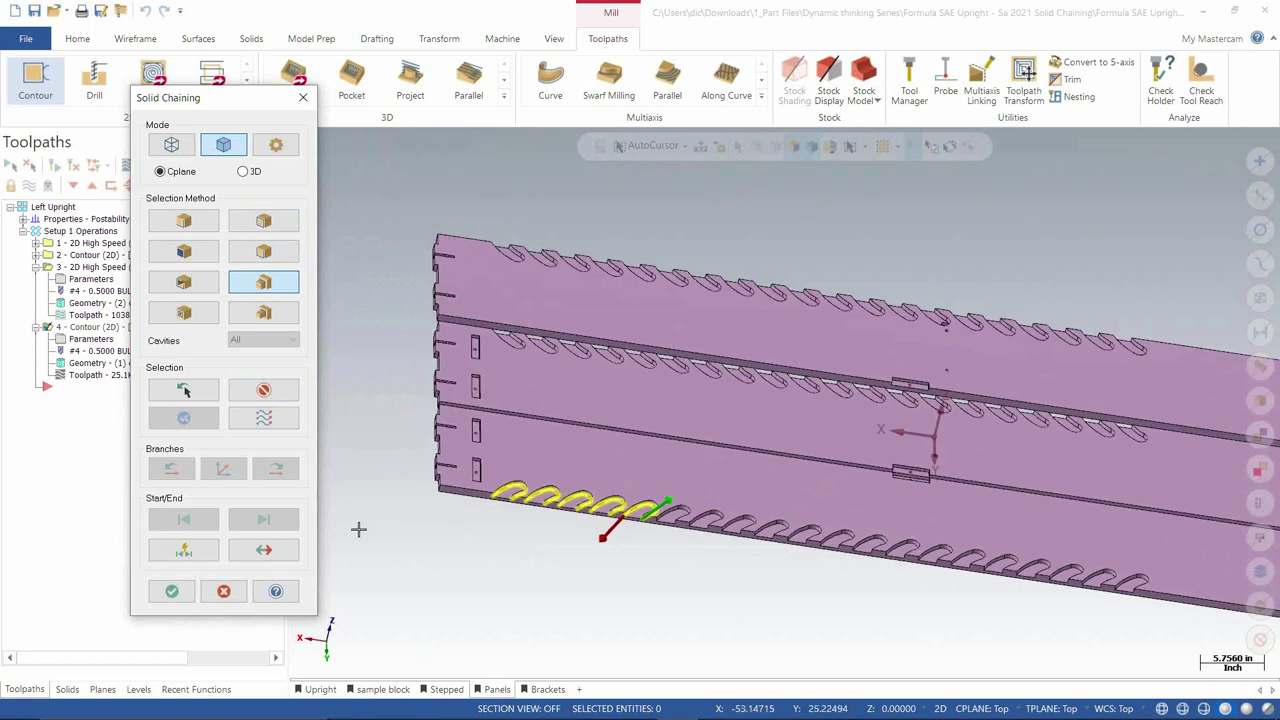
{"action": "scroll", "coordinate": [405, 530], "scroll_direction": "up", "scroll_amount": 3}
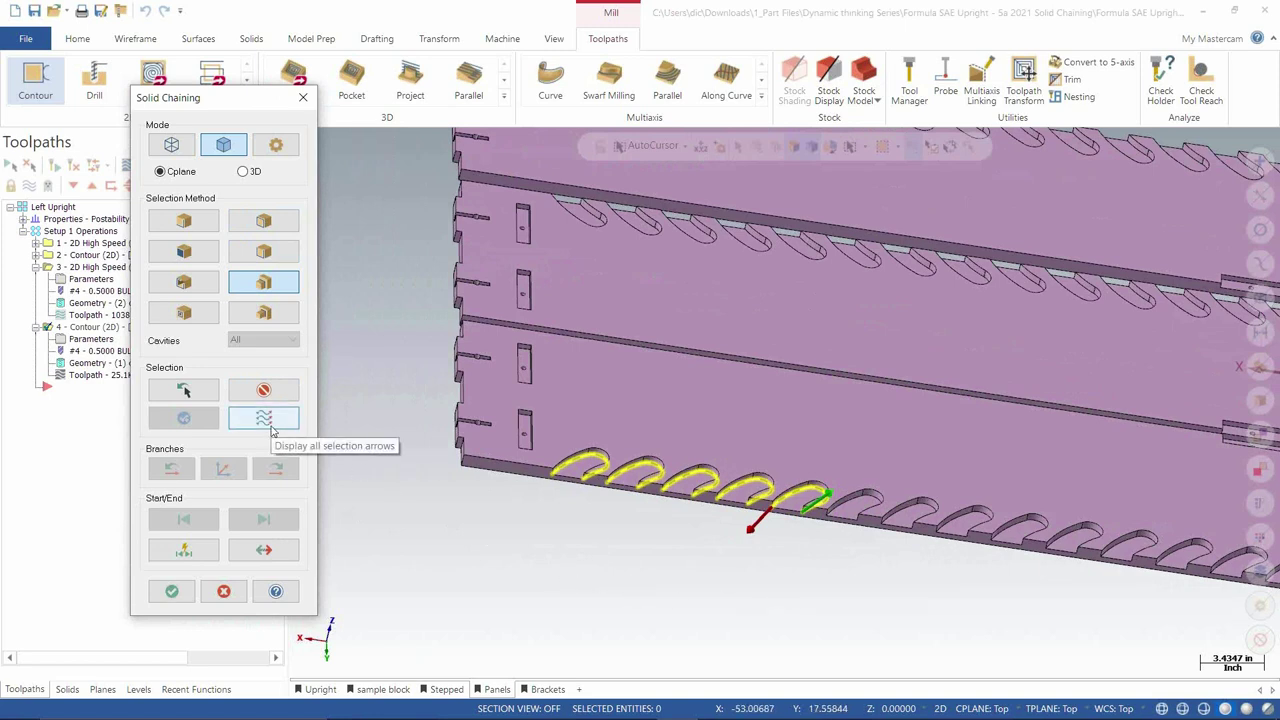
Step: Show arrows on all lobe chains, unselect a lobe, then clear the chained lobes
{"action": "left_click", "coordinate": [271, 428]}
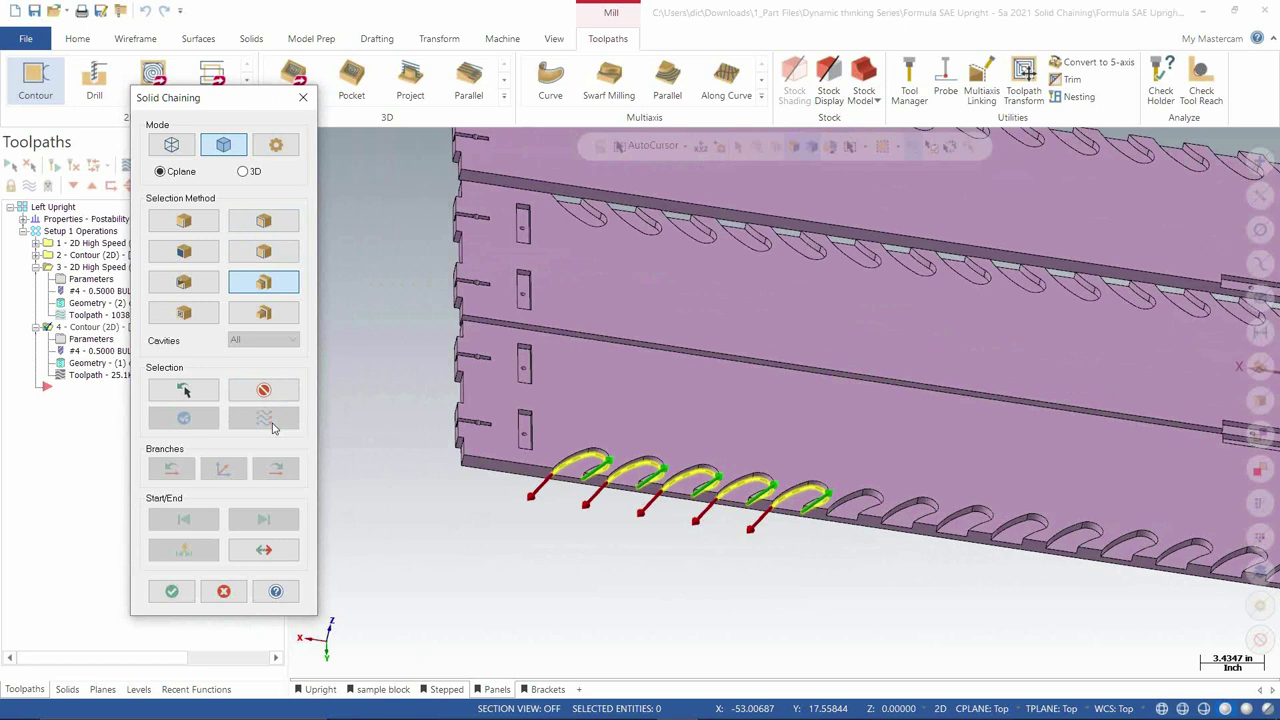
{"action": "left_click", "coordinate": [642, 510]}
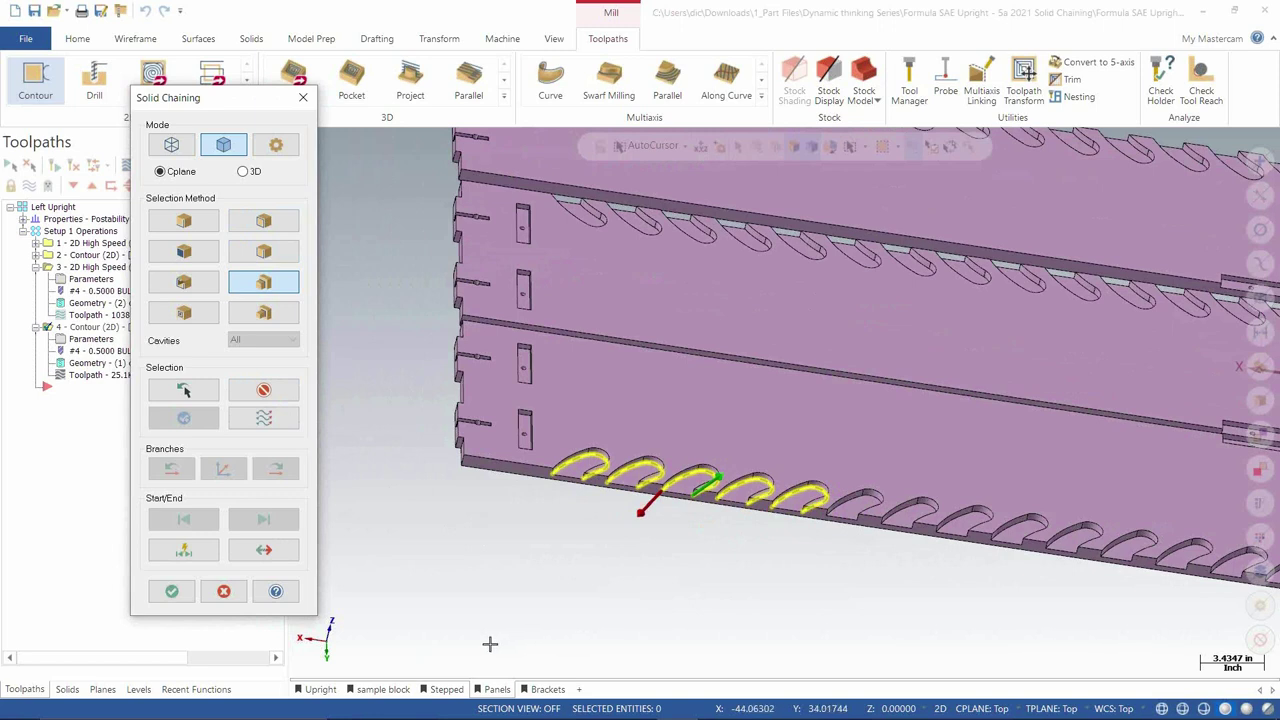
{"action": "left_click", "coordinate": [265, 390]}
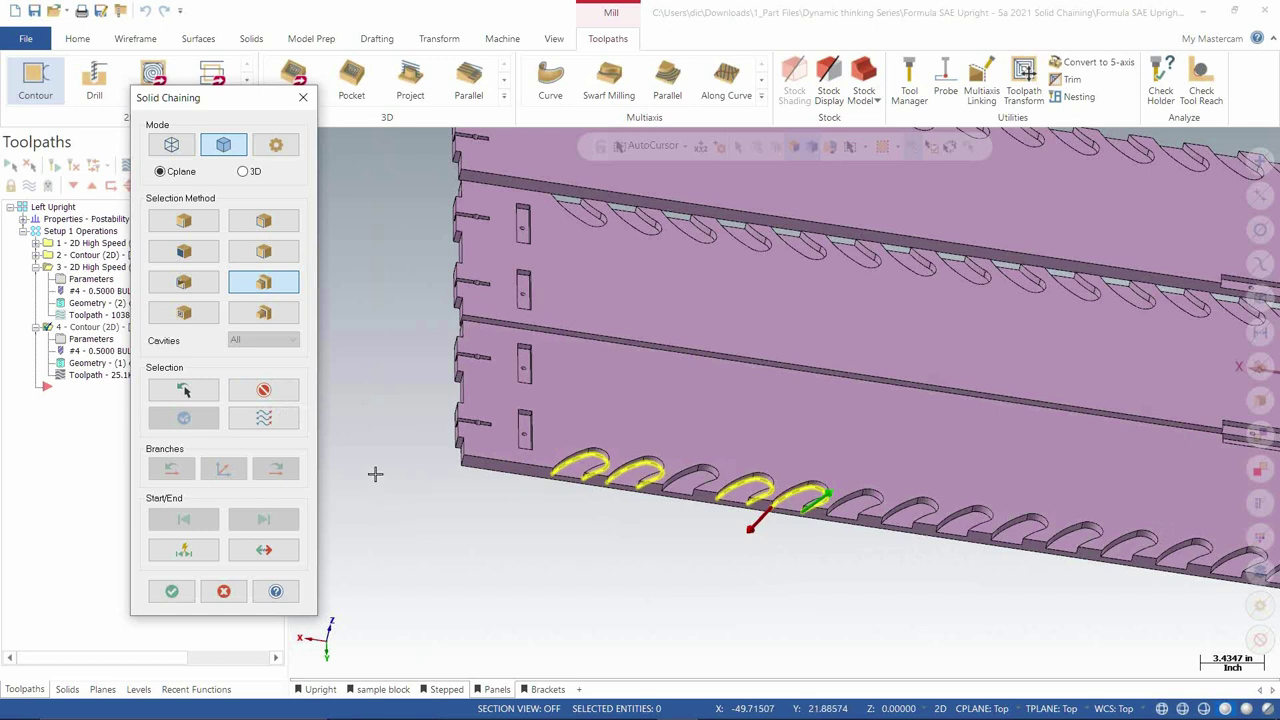
{"action": "left_click", "coordinate": [264, 418]}
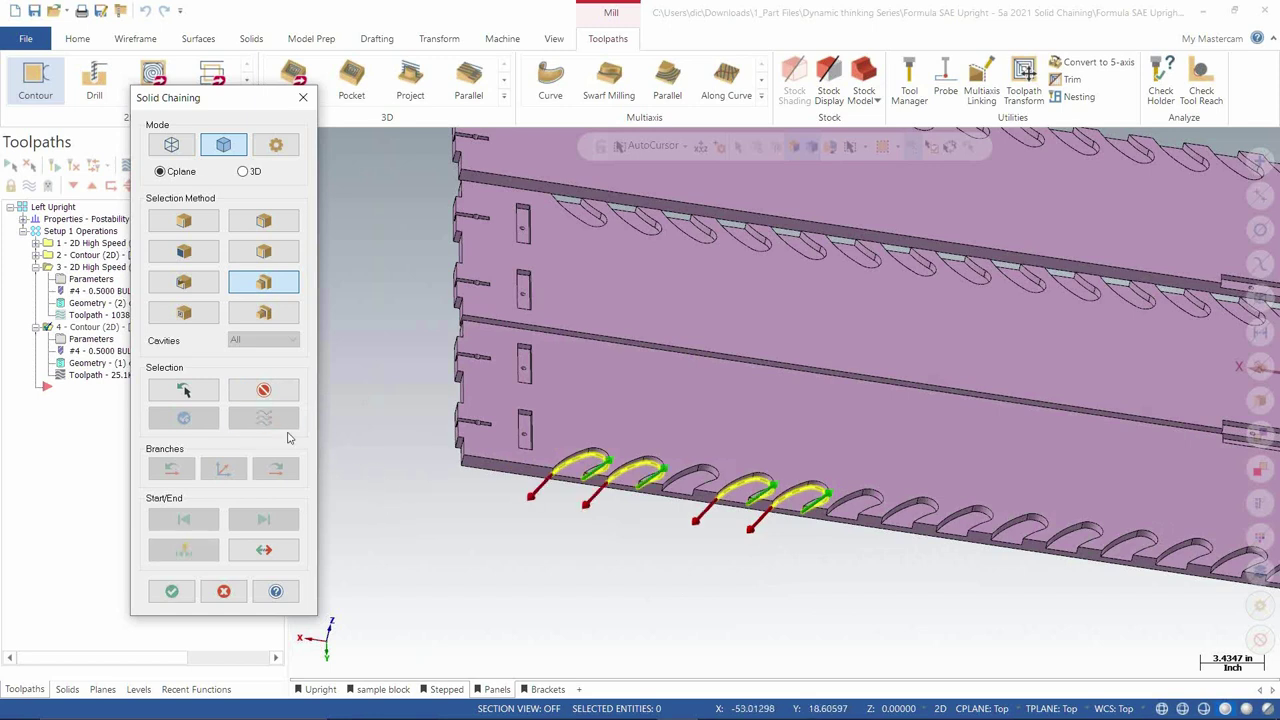
{"action": "left_click", "coordinate": [264, 390]}
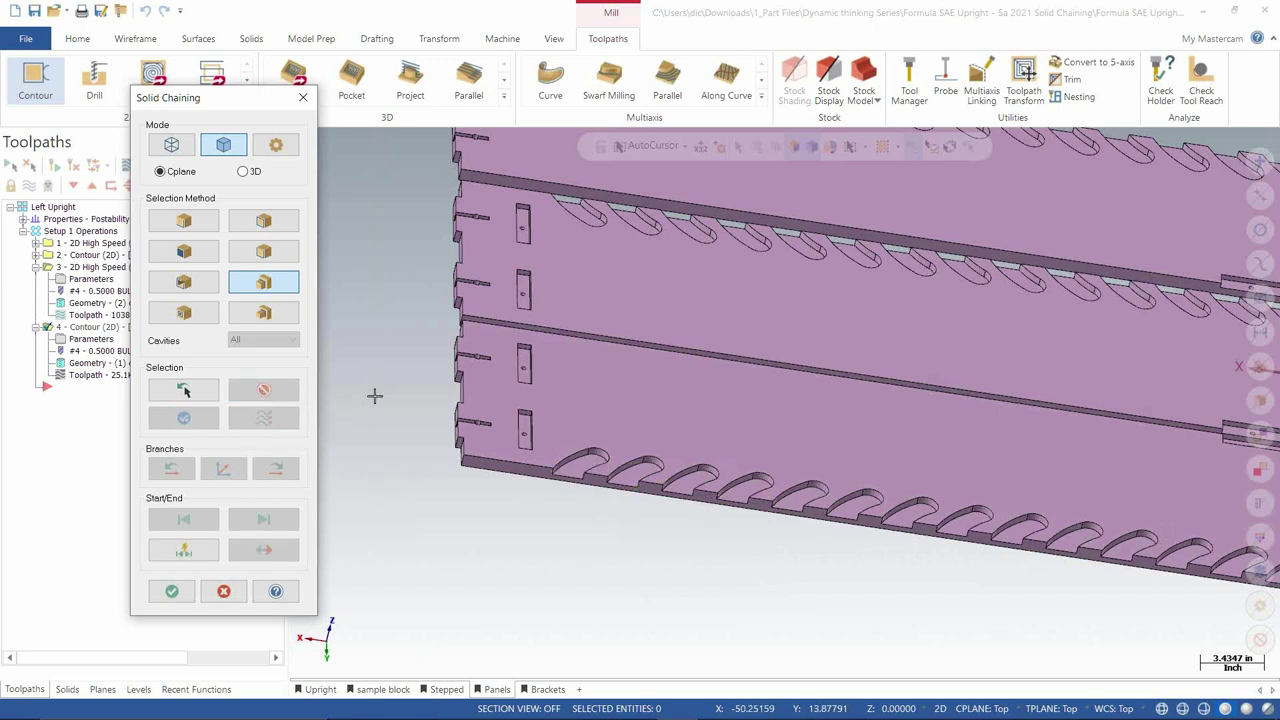
Step: Chain the lobes along the lower edge, then remove one near the far end
{"action": "left_click", "coordinate": [586, 470]}
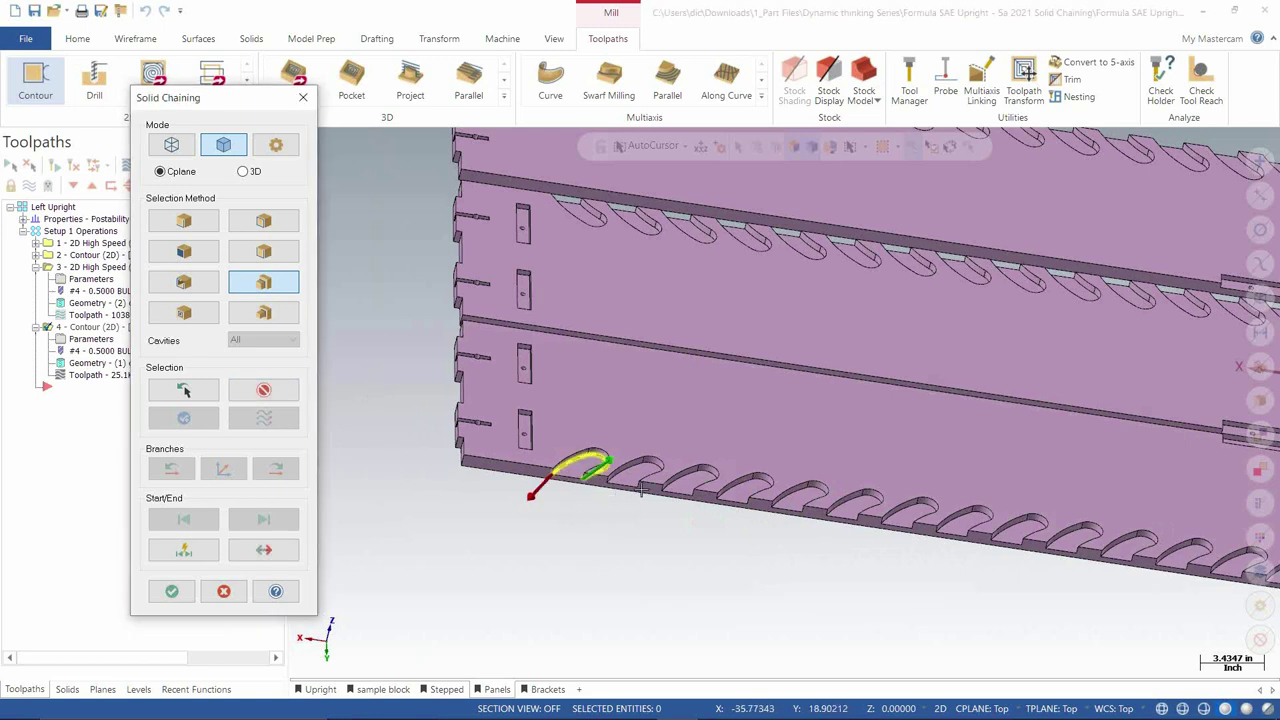
{"action": "left_click", "coordinate": [644, 483]}
{"action": "left_click", "coordinate": [697, 496]}
{"action": "left_click", "coordinate": [763, 500]}
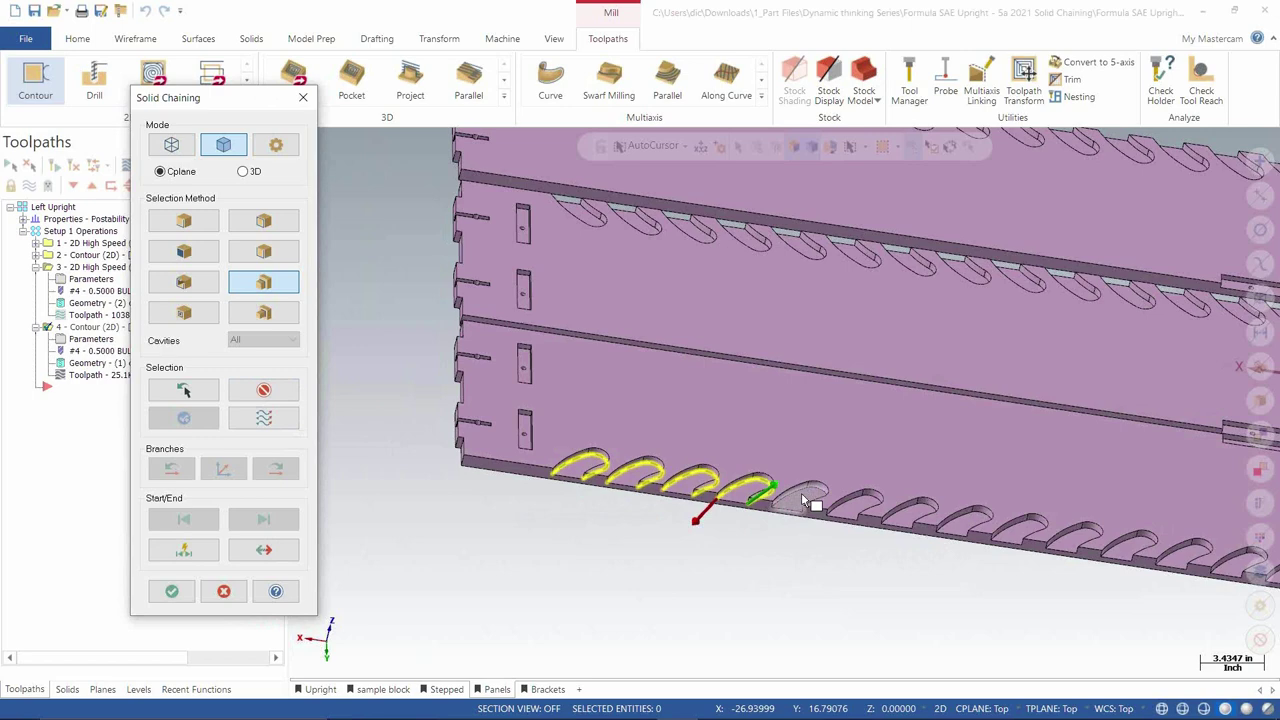
{"action": "left_click", "coordinate": [801, 494]}
{"action": "scroll", "coordinate": [551, 526], "scroll_direction": "down", "scroll_amount": 5}
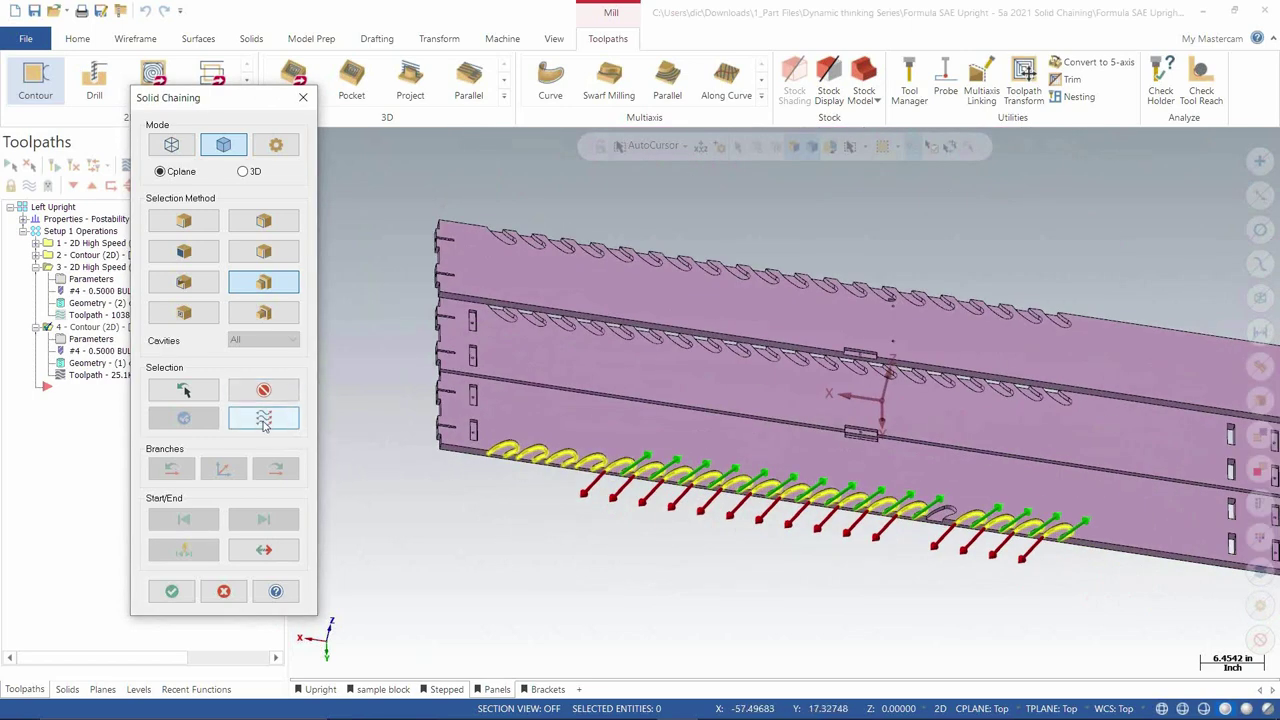
{"action": "left_click", "coordinate": [763, 520]}
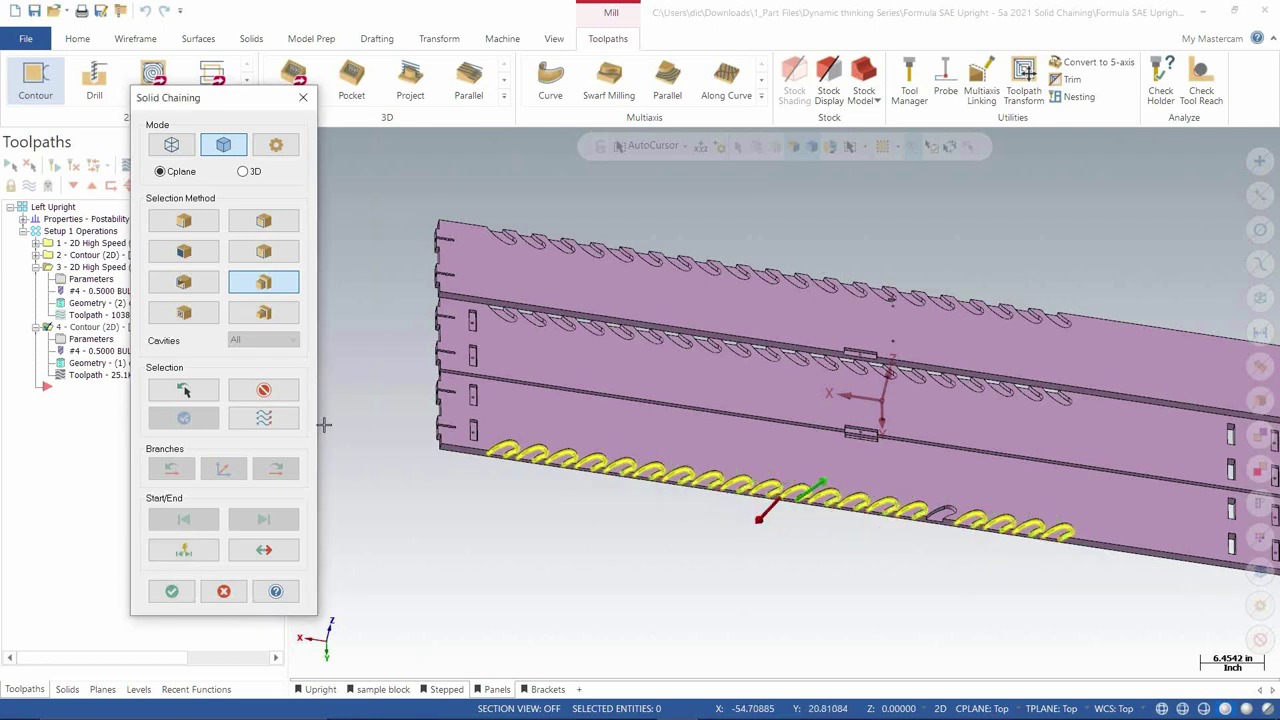
Step: Display arrows on all lobe chains and unselect a lobe to move the start chain
{"action": "left_click", "coordinate": [268, 419]}
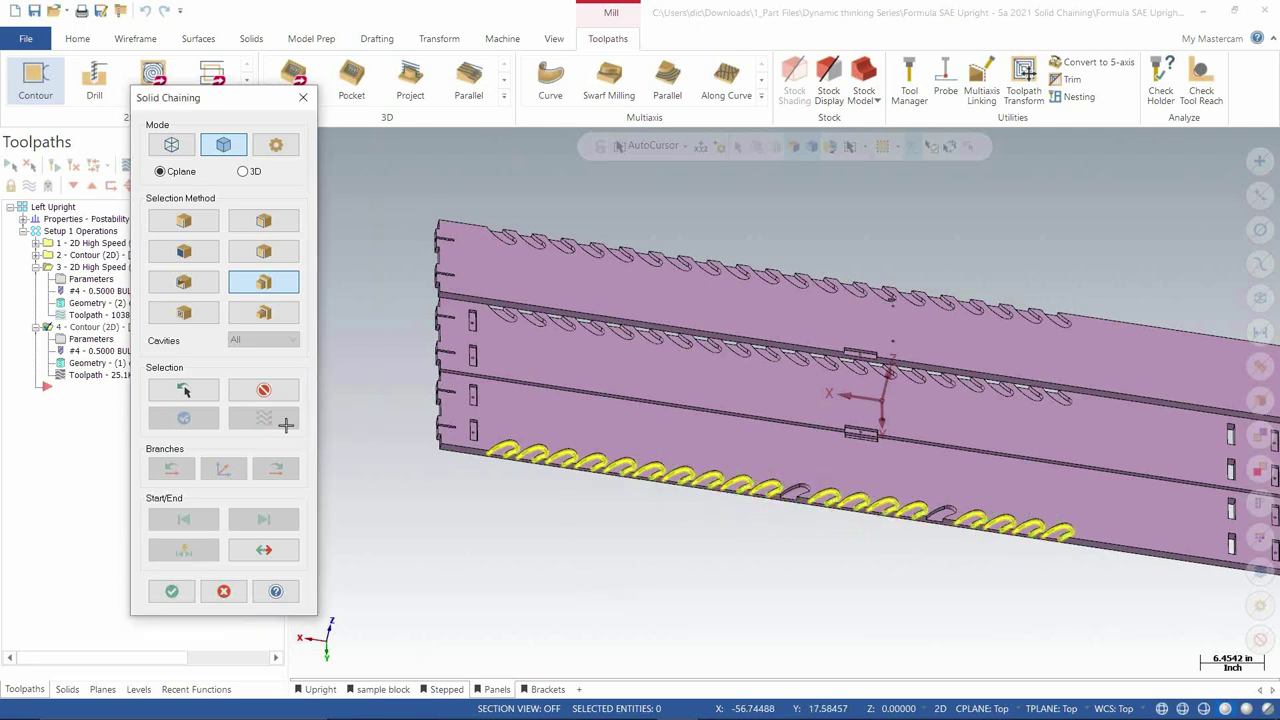
{"action": "left_click", "coordinate": [613, 501]}
{"action": "scroll", "coordinate": [620, 508], "scroll_direction": "up", "scroll_amount": 3}
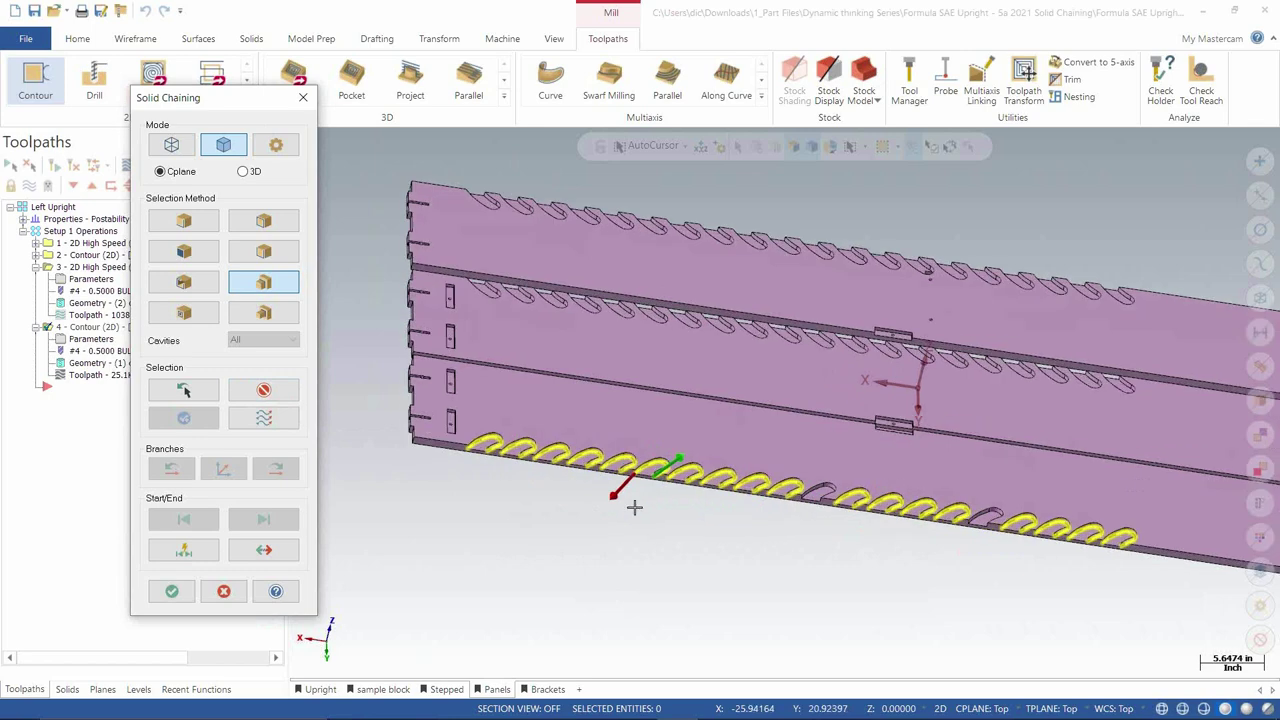
{"action": "left_click", "coordinate": [269, 411]}
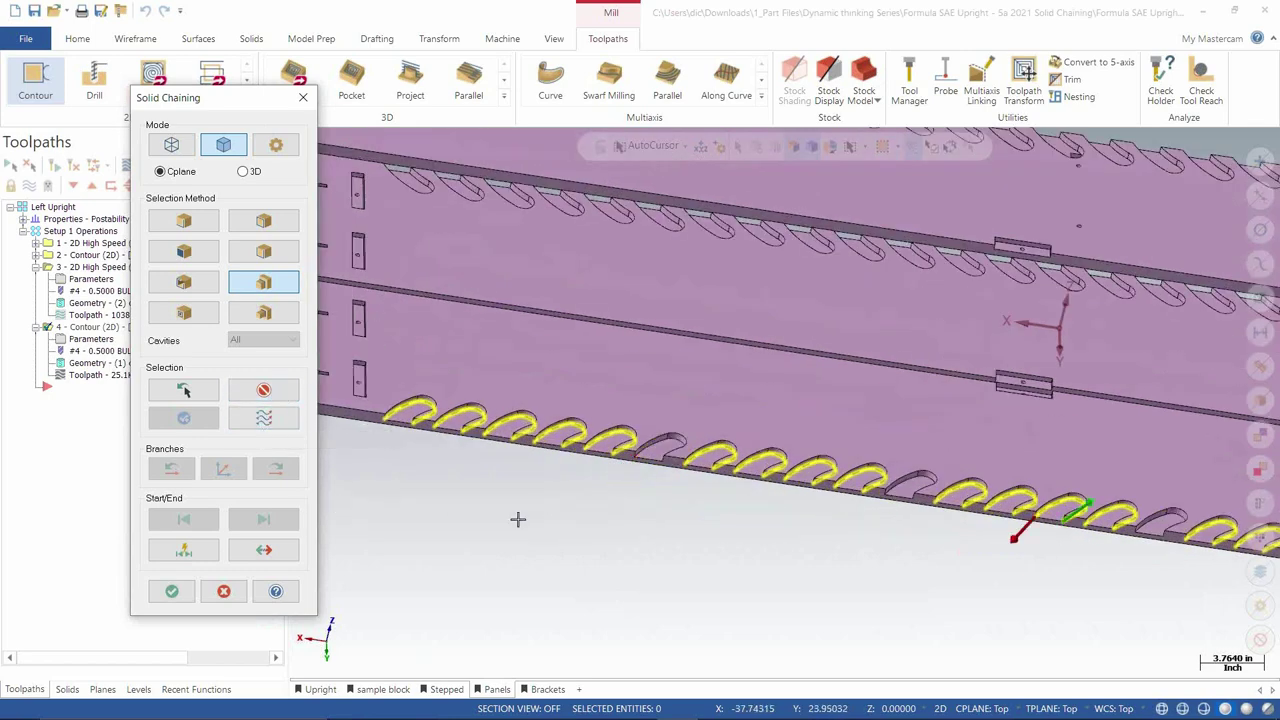
{"action": "scroll", "coordinate": [620, 522], "scroll_direction": "down", "scroll_amount": 2}
Step: Change the selection method and step the active lobe chain through neighbouring branches
{"action": "left_click", "coordinate": [183, 221]}
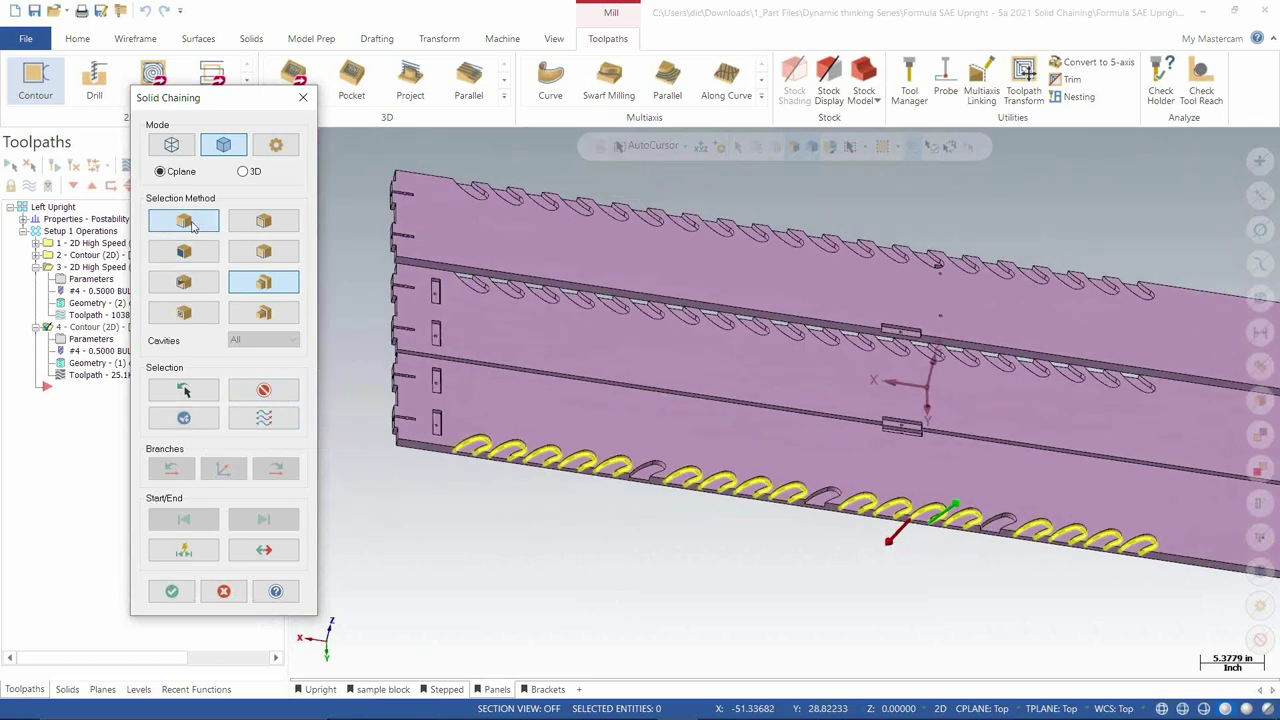
{"action": "left_click", "coordinate": [263, 418]}
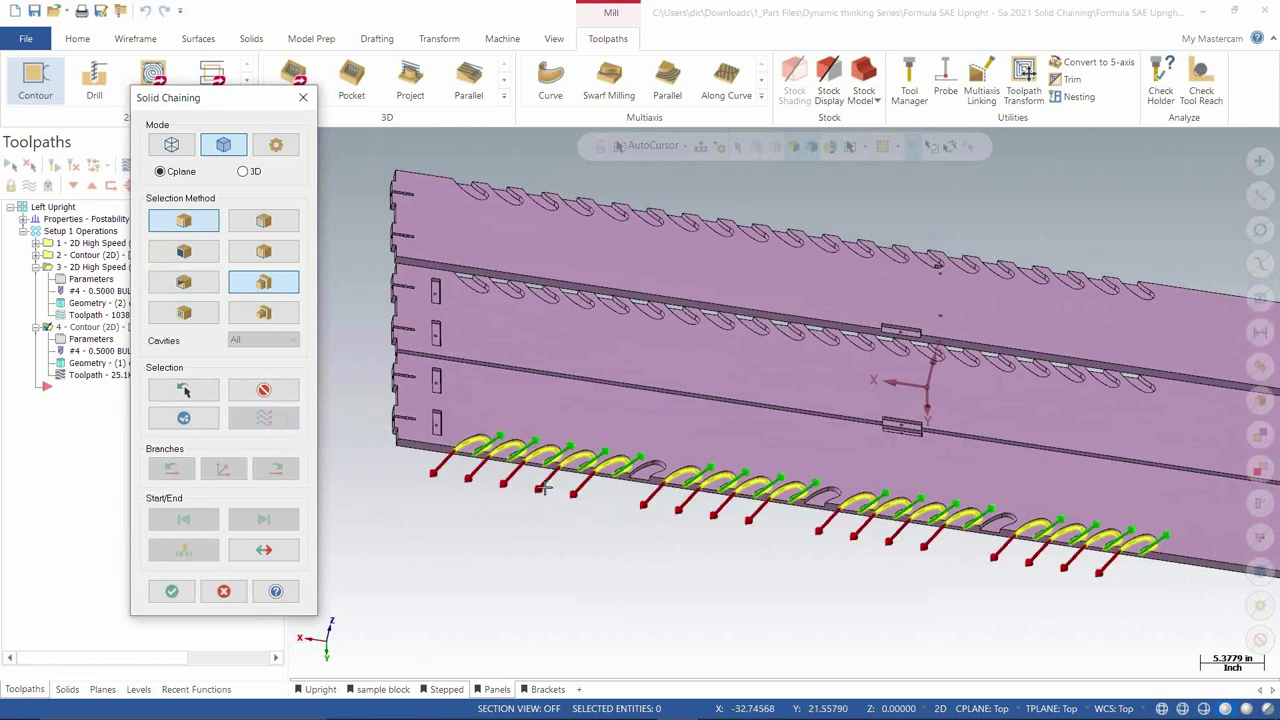
{"action": "left_click", "coordinate": [543, 488]}
{"action": "scroll", "coordinate": [543, 436], "scroll_direction": "up", "scroll_amount": 3}
{"action": "left_click", "coordinate": [181, 475]}
{"action": "left_click", "coordinate": [181, 475]}
{"action": "left_click", "coordinate": [281, 475]}
{"action": "left_click", "coordinate": [223, 469]}
{"action": "left_click", "coordinate": [279, 475]}
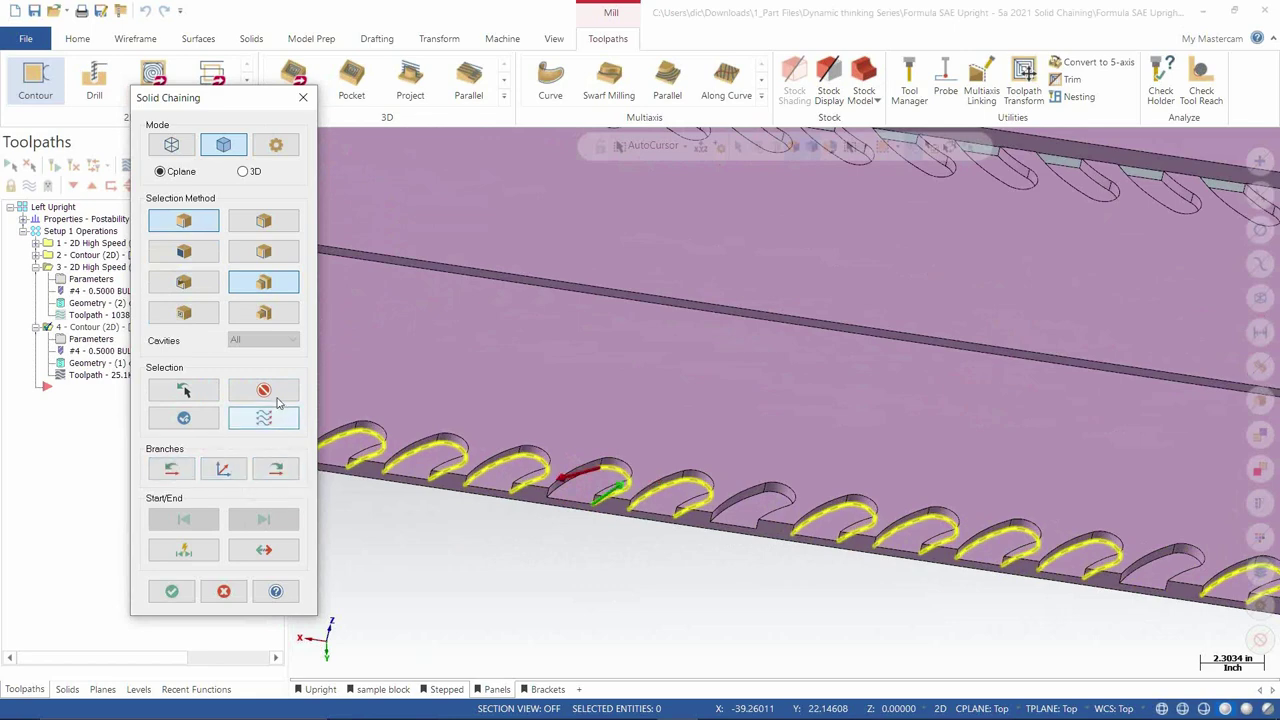
{"action": "scroll", "coordinate": [621, 393], "scroll_direction": "down", "scroll_amount": 3}
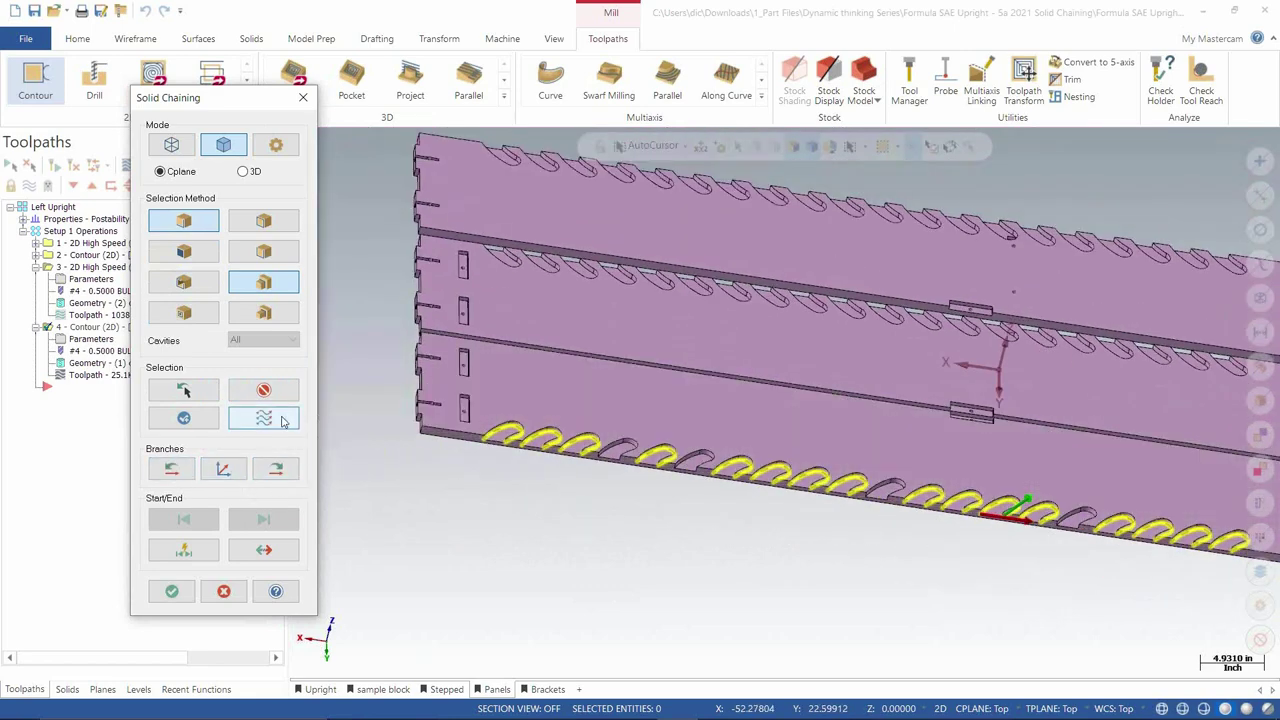
Step: Chain all similar lobes with Similar selection, then clear every chain
{"action": "left_click", "coordinate": [281, 421]}
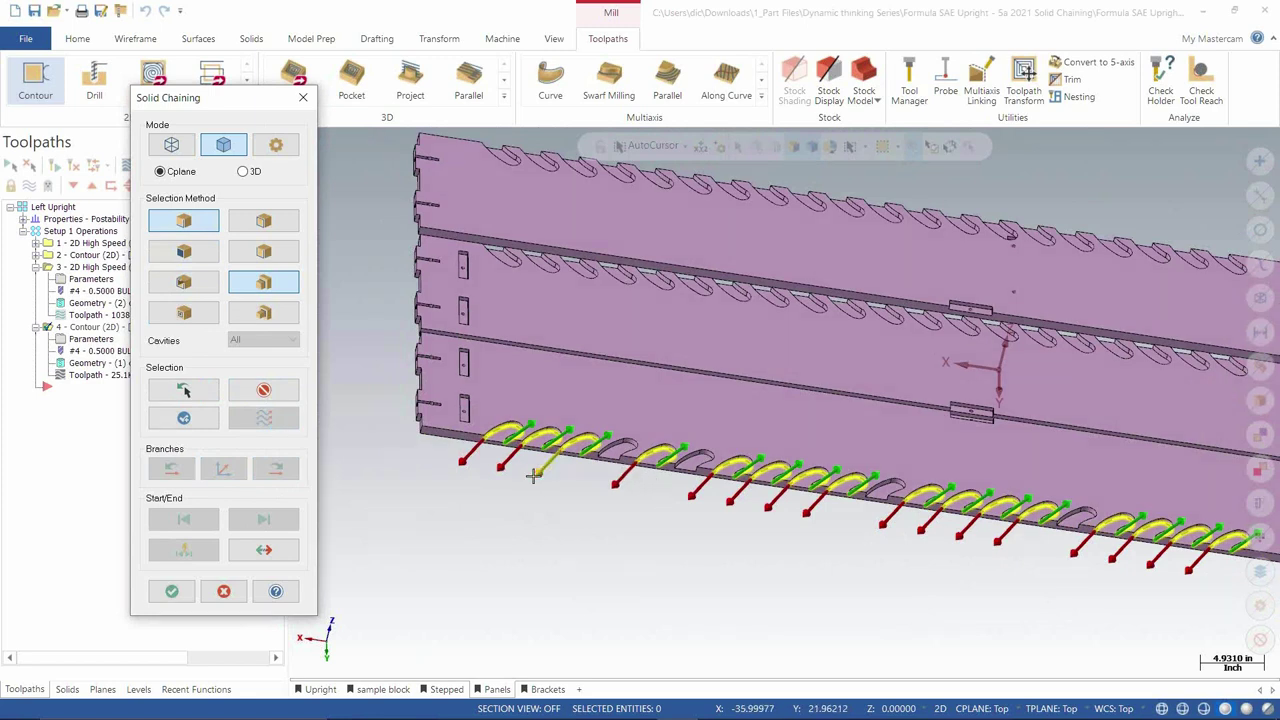
{"action": "left_click", "coordinate": [275, 396]}
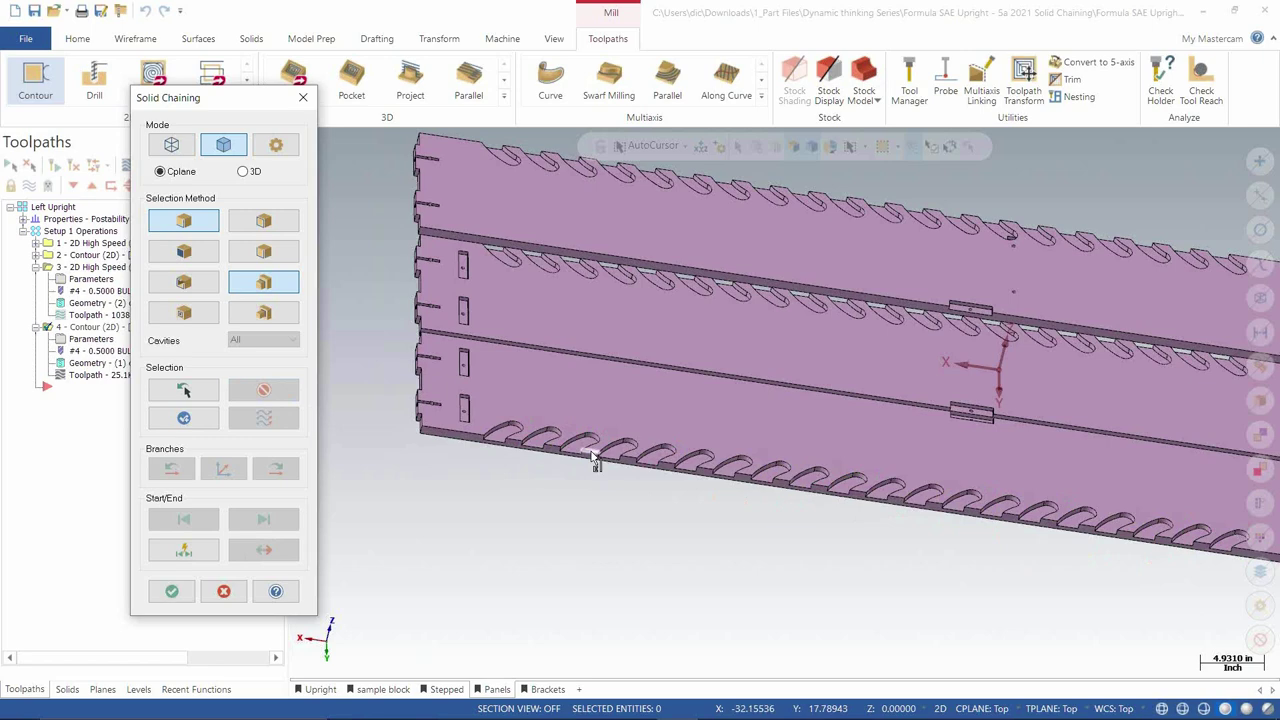
{"action": "left_click", "coordinate": [620, 487]}
Step: Chain the first lower-edge lobe, then clear it again
{"action": "middle_click_drag", "start_coordinate": [620, 487], "coordinate": [443, 449]}
{"action": "scroll", "coordinate": [450, 444], "scroll_direction": "up", "scroll_amount": 2}
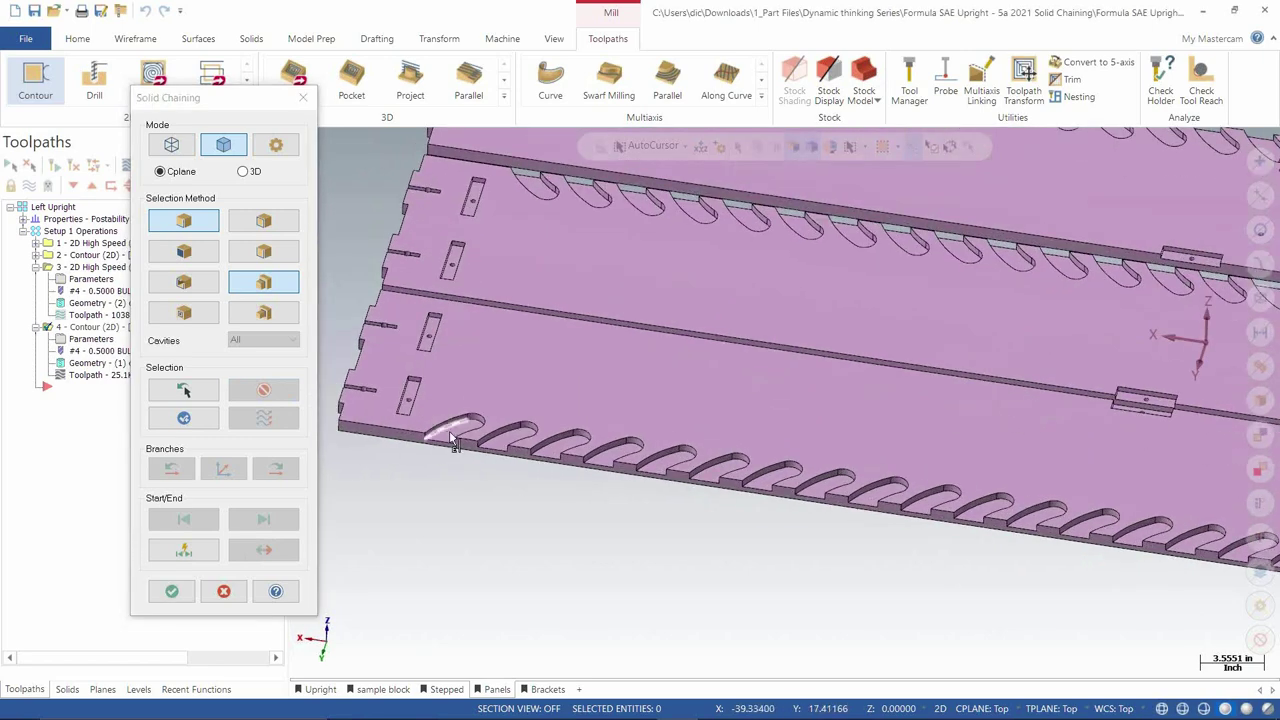
{"action": "scroll", "coordinate": [450, 431], "scroll_direction": "up", "scroll_amount": 2}
{"action": "left_click", "coordinate": [449, 428]}
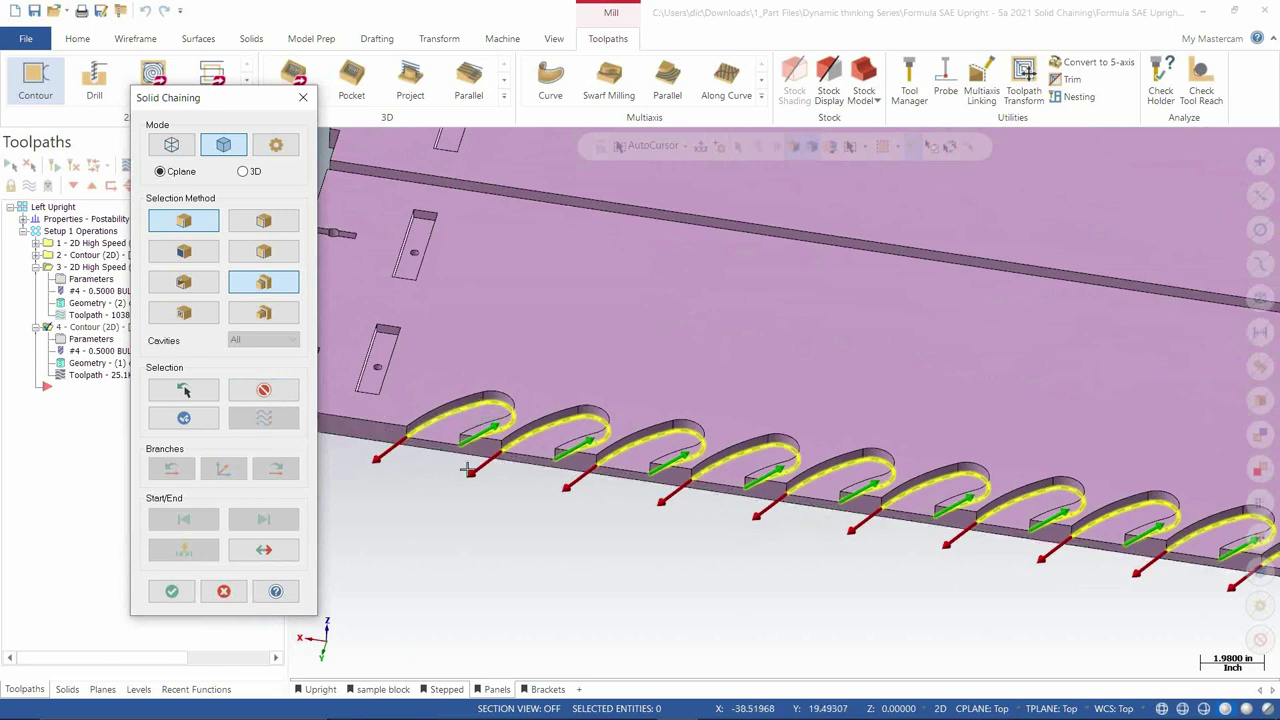
{"action": "left_click", "coordinate": [264, 392]}
{"action": "scroll", "coordinate": [649, 423], "scroll_direction": "down", "scroll_amount": 3}
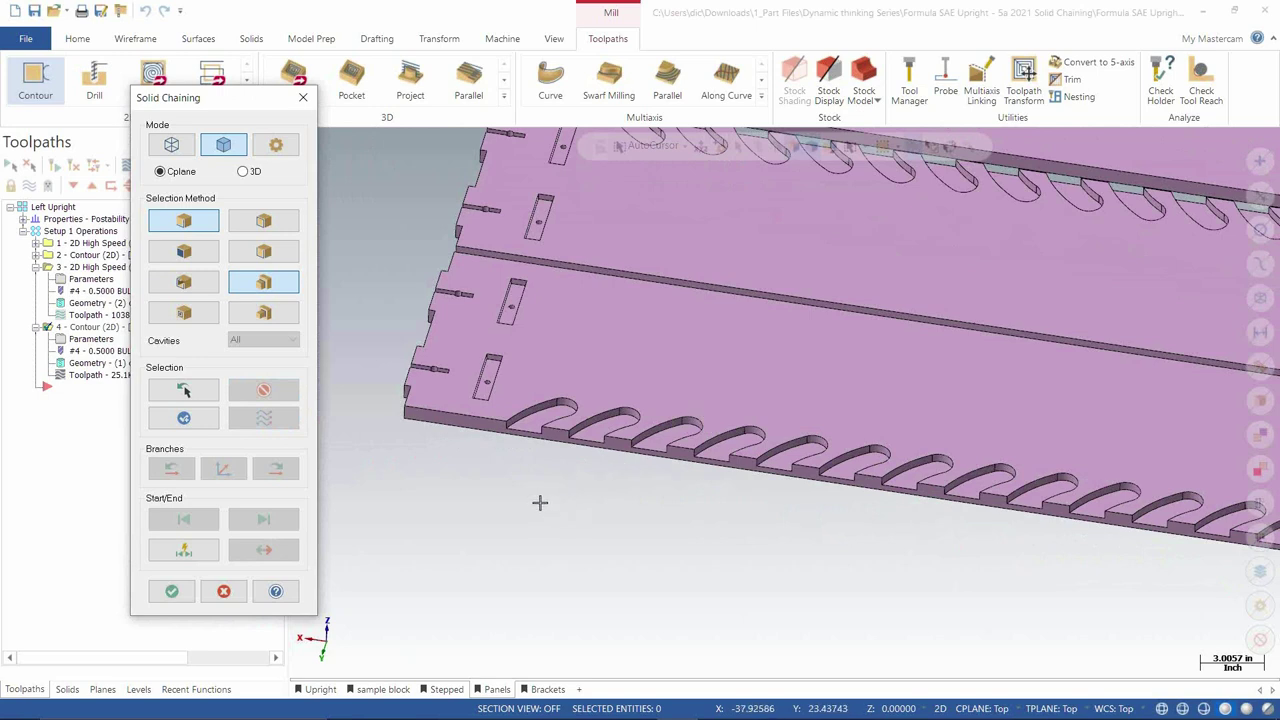
Step: Chain a lobe with all similar lobes, plus the middle and top rail pocket outlines
{"action": "left_click", "coordinate": [537, 428]}
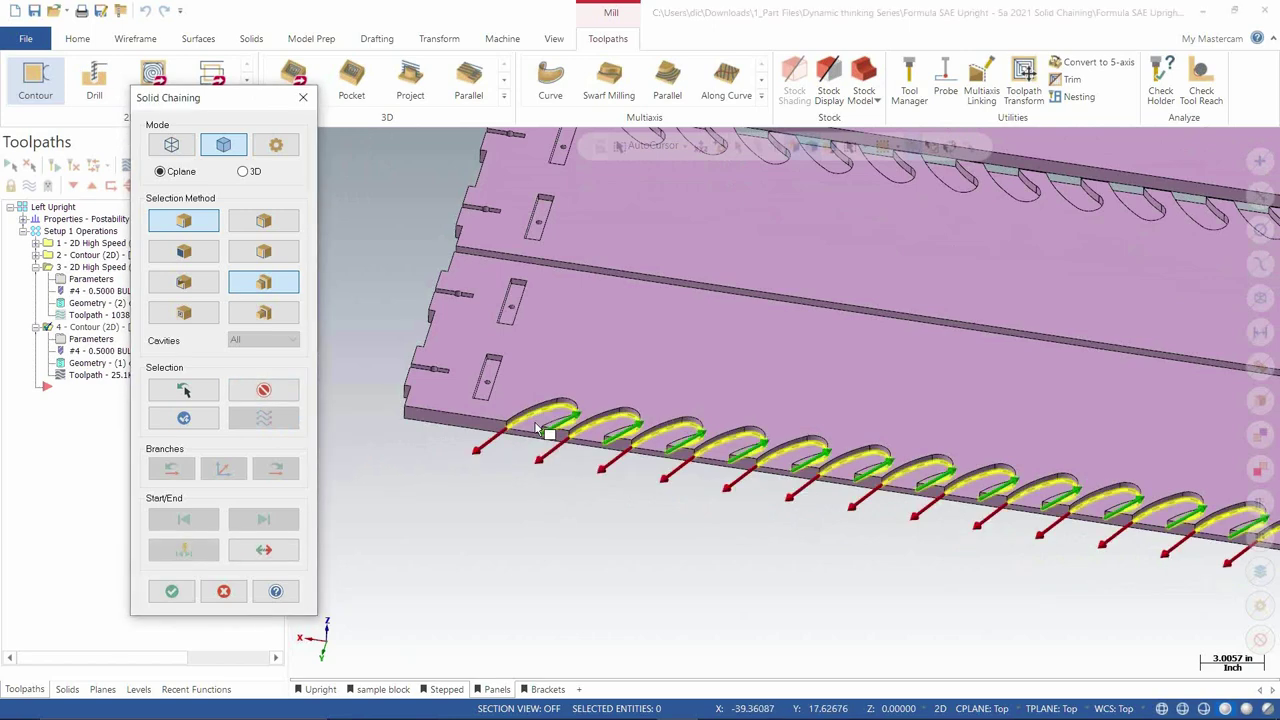
{"action": "scroll", "coordinate": [463, 537], "scroll_direction": "down", "scroll_amount": 7}
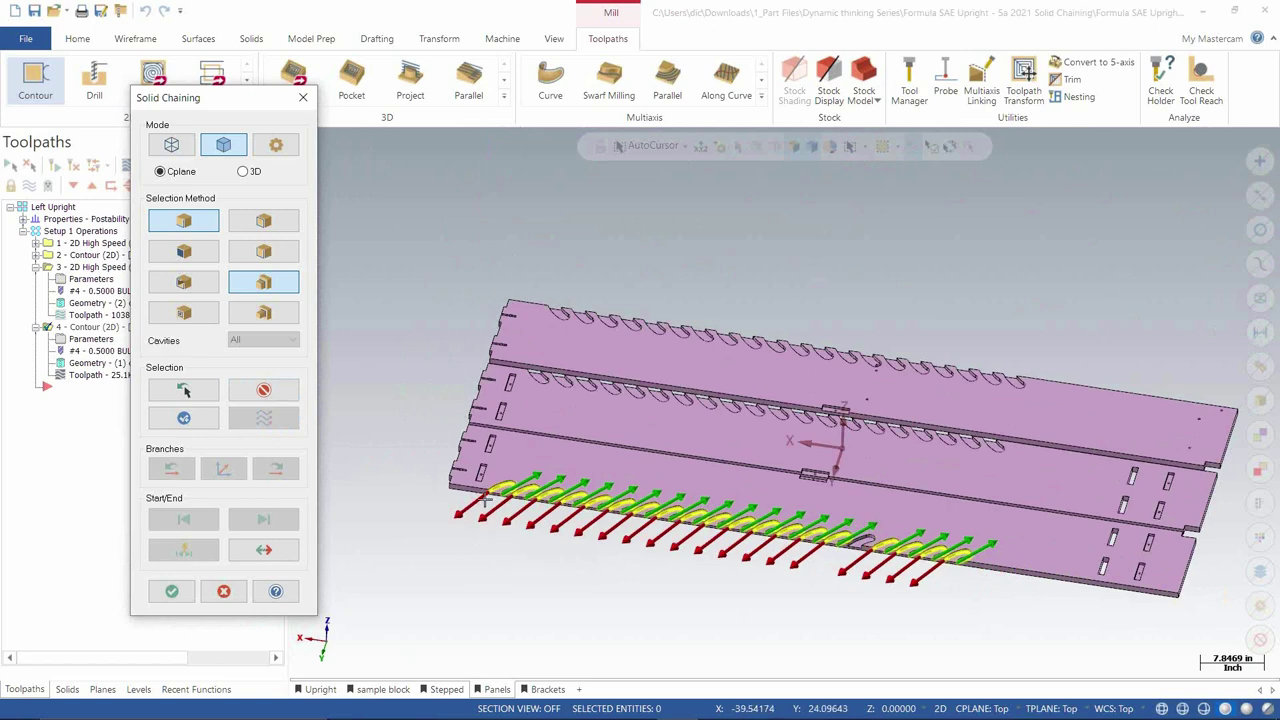
{"action": "scroll", "coordinate": [511, 378], "scroll_direction": "up", "scroll_amount": 4}
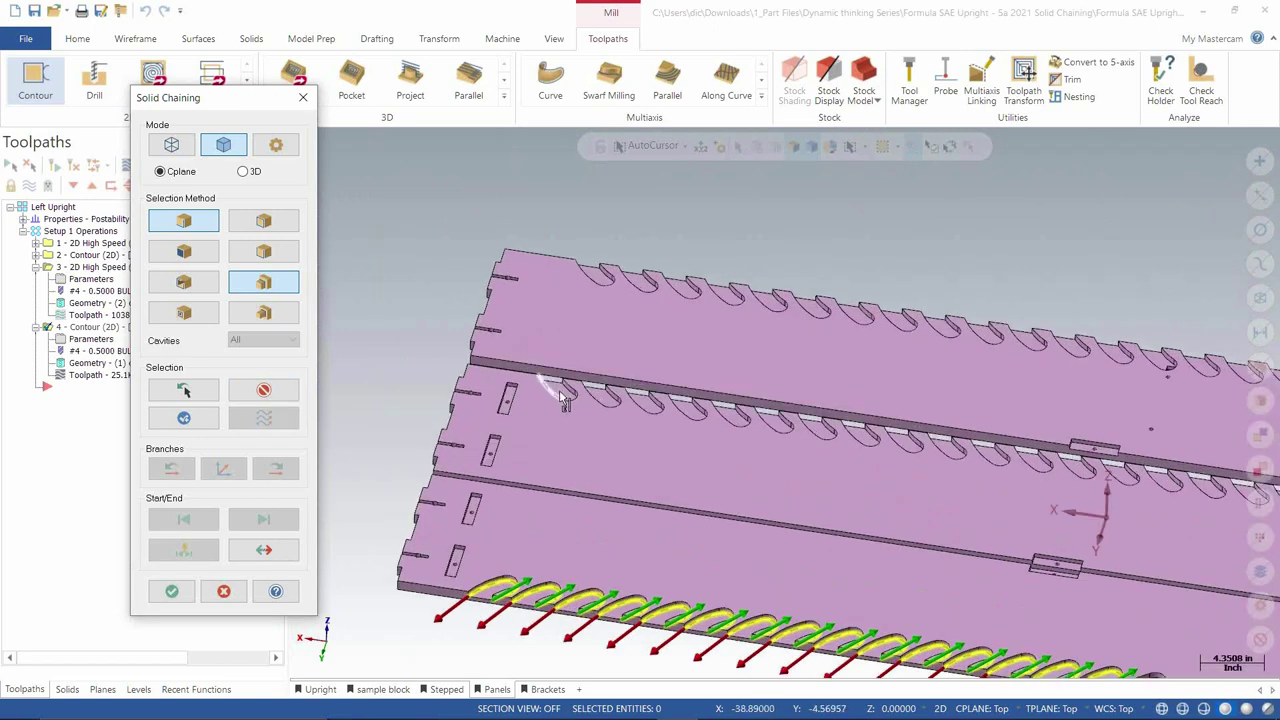
{"action": "scroll", "coordinate": [562, 390], "scroll_direction": "up", "scroll_amount": 3}
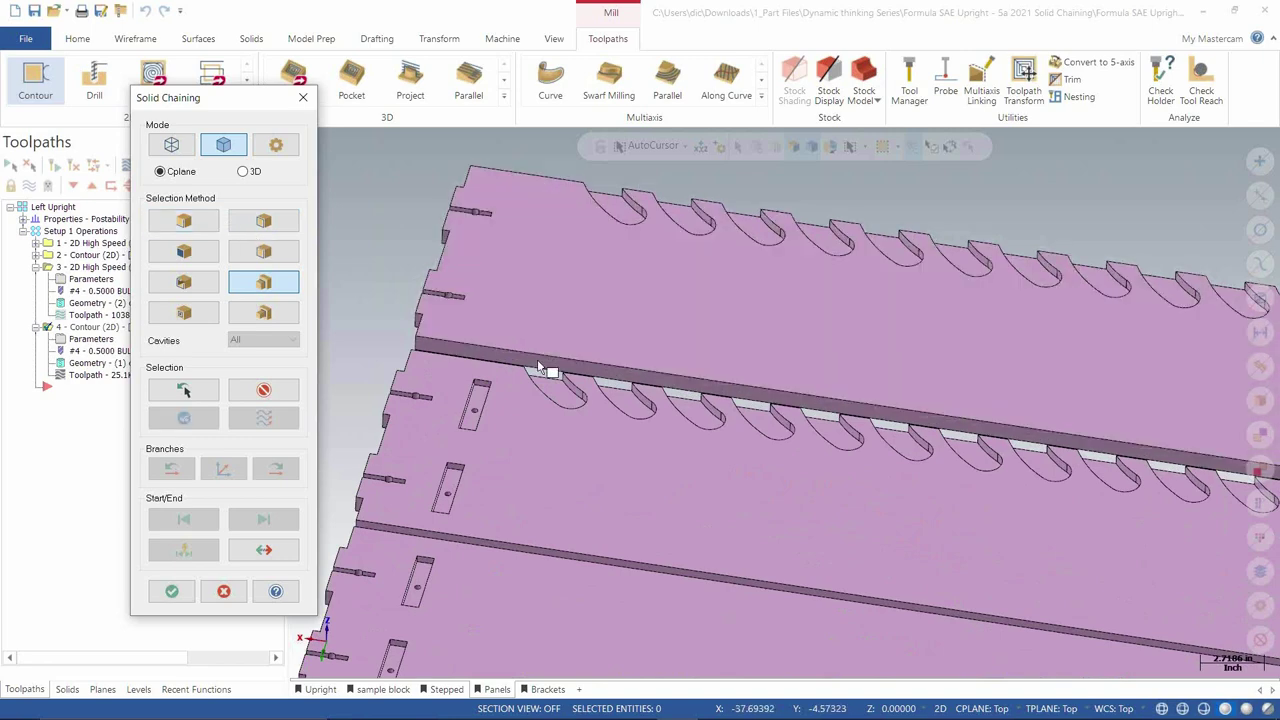
{"action": "left_click", "coordinate": [558, 397]}
{"action": "left_click", "coordinate": [627, 229]}
{"action": "scroll", "coordinate": [634, 304], "scroll_direction": "down", "scroll_amount": 5}
{"action": "middle_click_drag", "start_coordinate": [700, 393], "coordinate": [624, 392]}
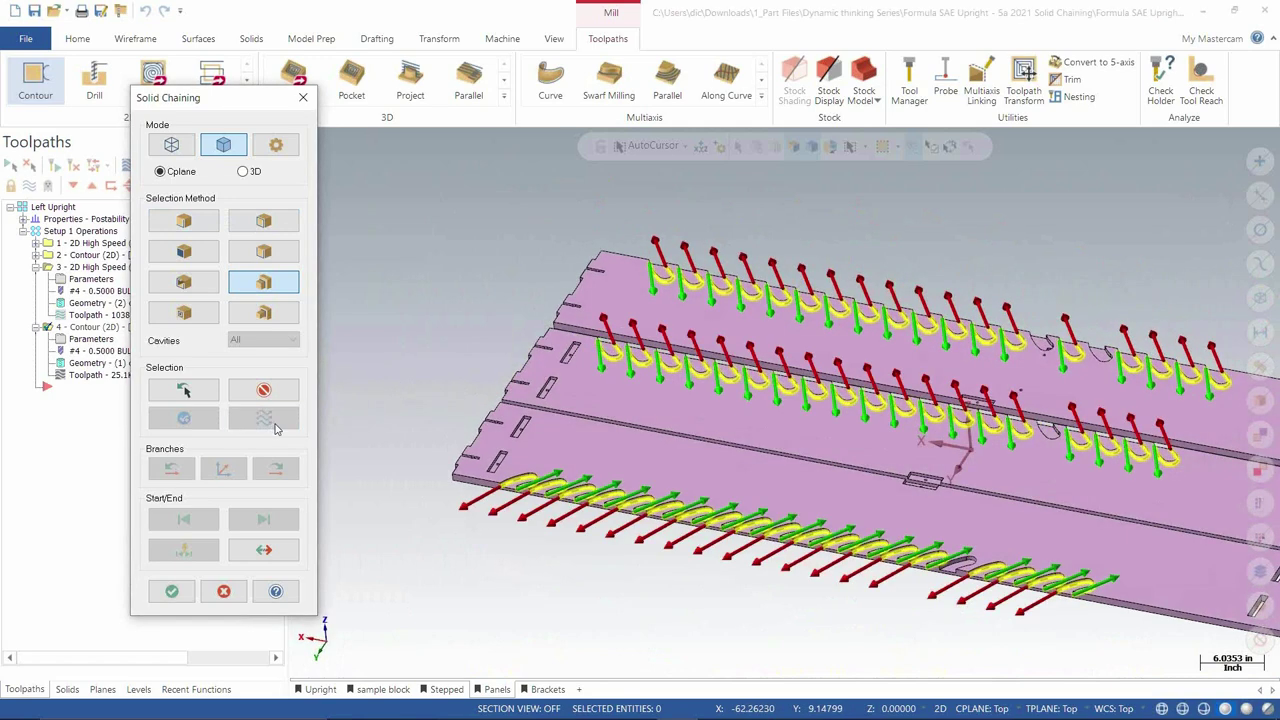
Step: Reverse the chain direction and then reverse it back
{"action": "left_click", "coordinate": [263, 549]}
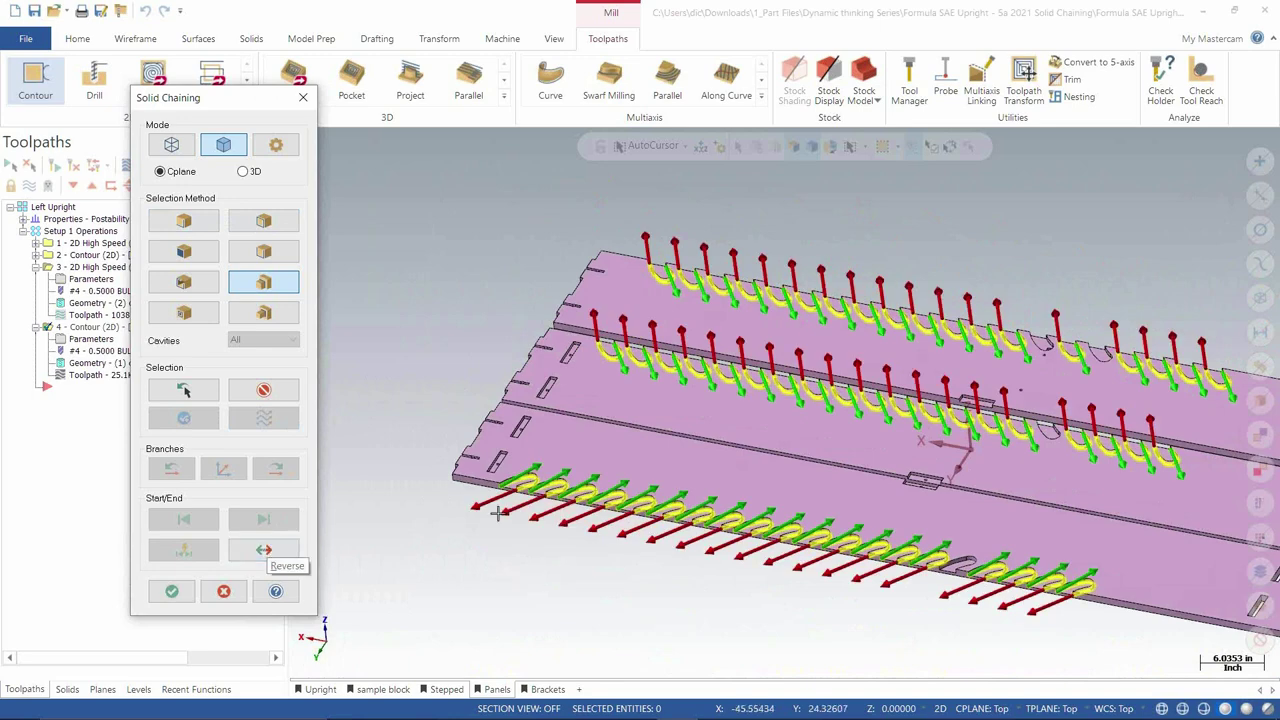
{"action": "scroll", "coordinate": [536, 514], "scroll_direction": "up", "scroll_amount": 2}
{"action": "scroll", "coordinate": [536, 514], "scroll_direction": "up", "scroll_amount": 7}
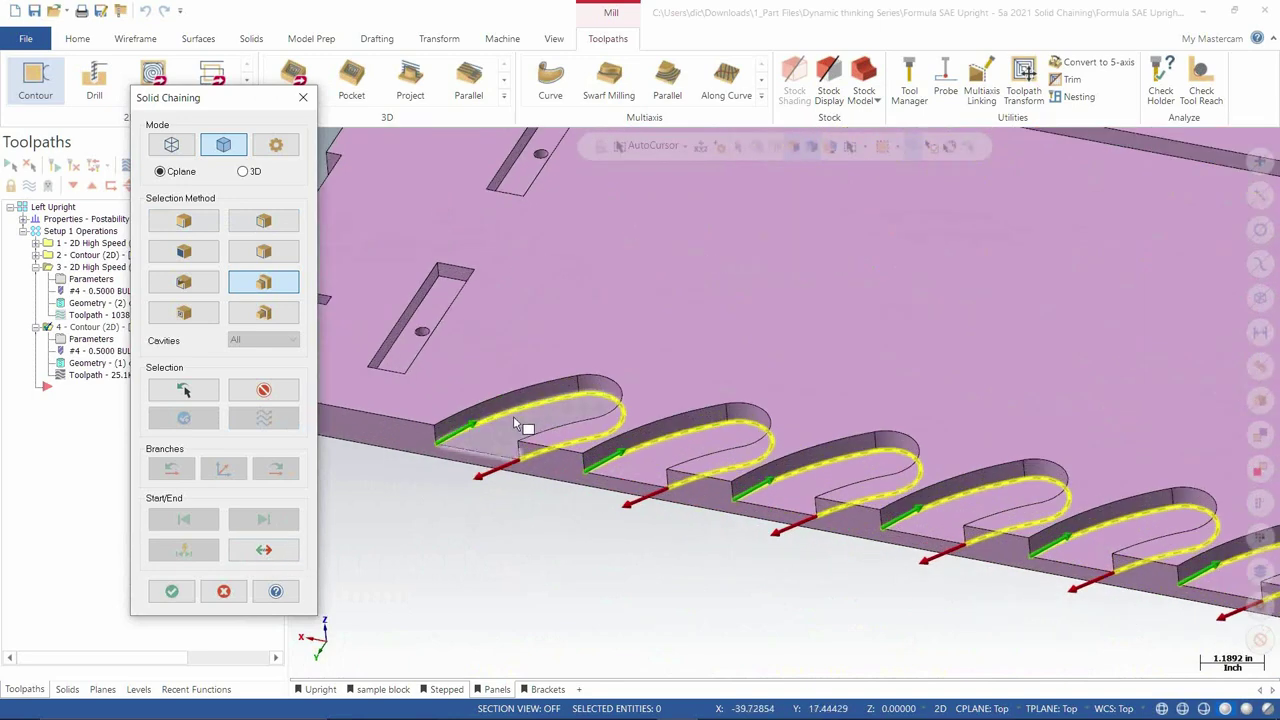
{"action": "left_click", "coordinate": [266, 548]}
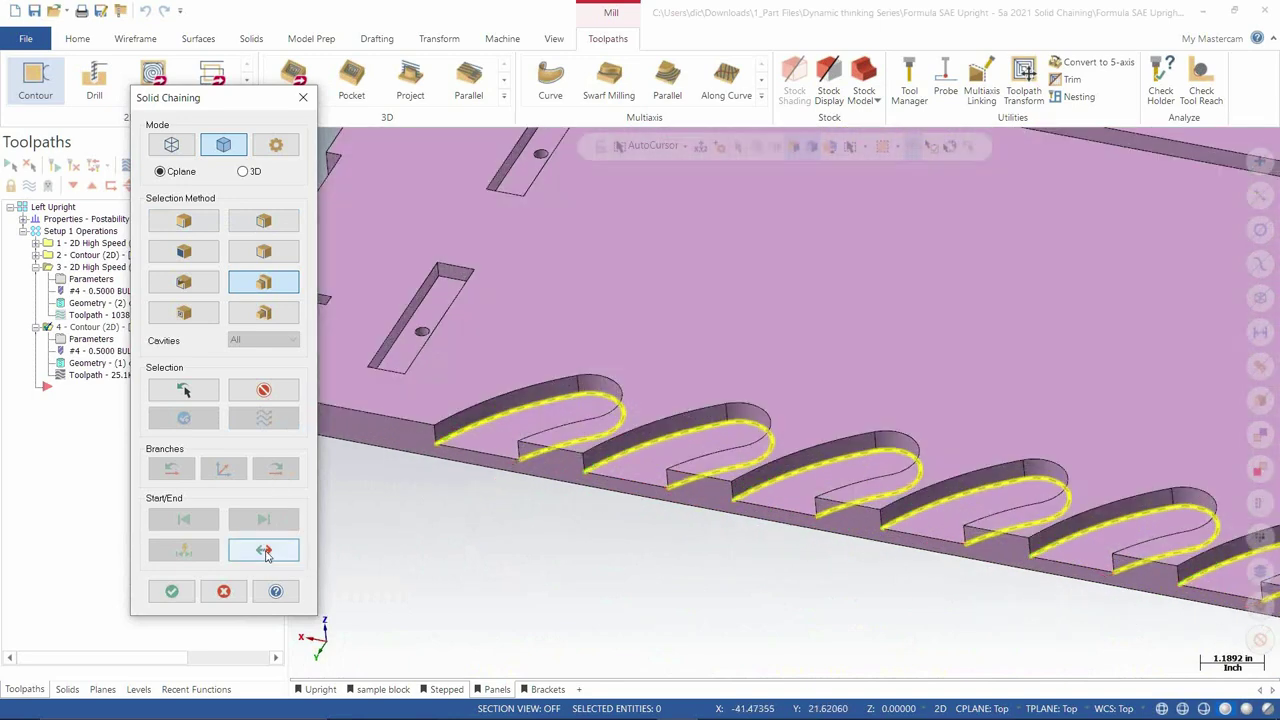
{"action": "scroll", "coordinate": [452, 449], "scroll_direction": "down", "scroll_amount": 9}
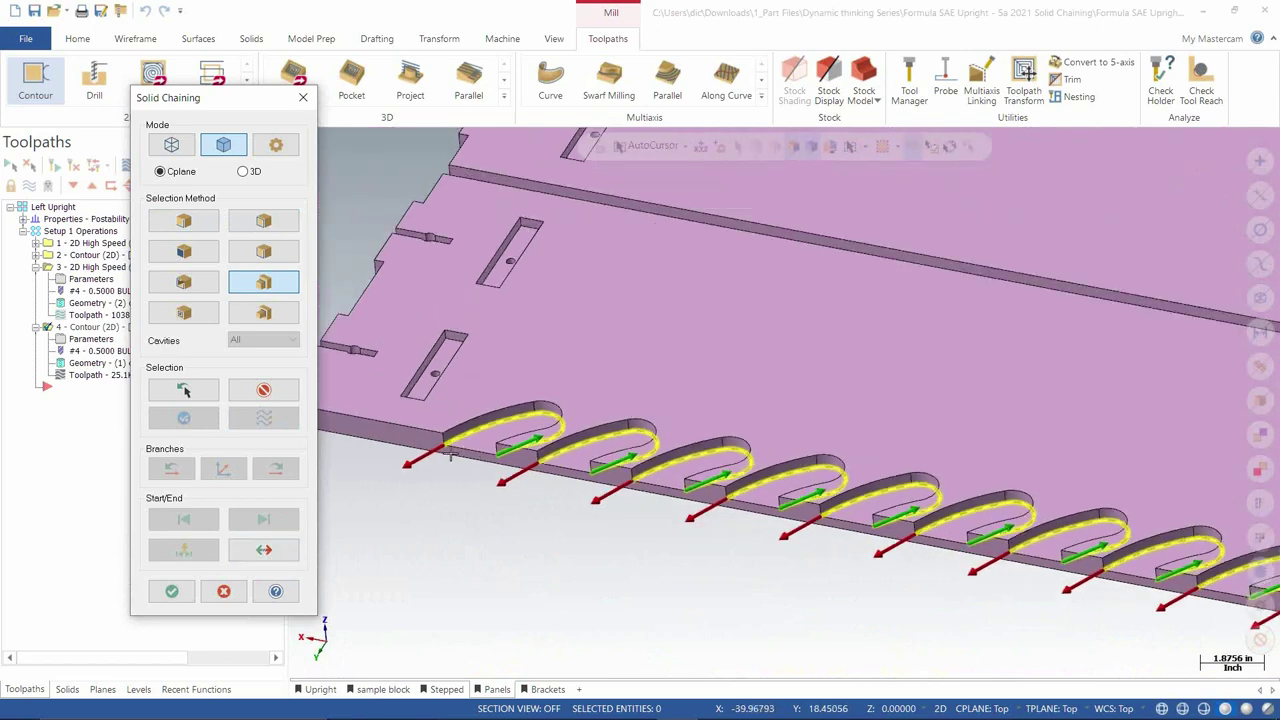
Step: Switch to Bottom view and orbit closely around the chained lobe pocket loops
{"action": "middle_click_drag", "start_coordinate": [786, 488], "coordinate": [786, 673]}
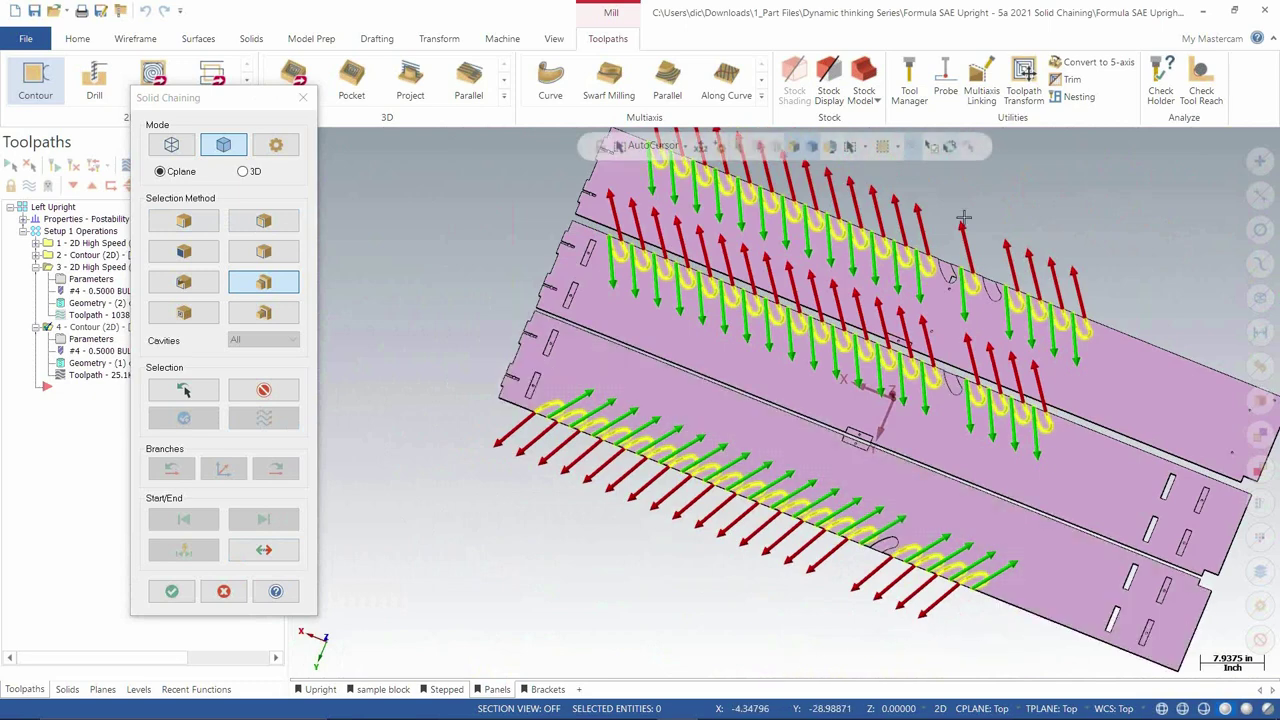
{"action": "scroll", "coordinate": [950, 385], "scroll_direction": "up", "scroll_amount": 5}
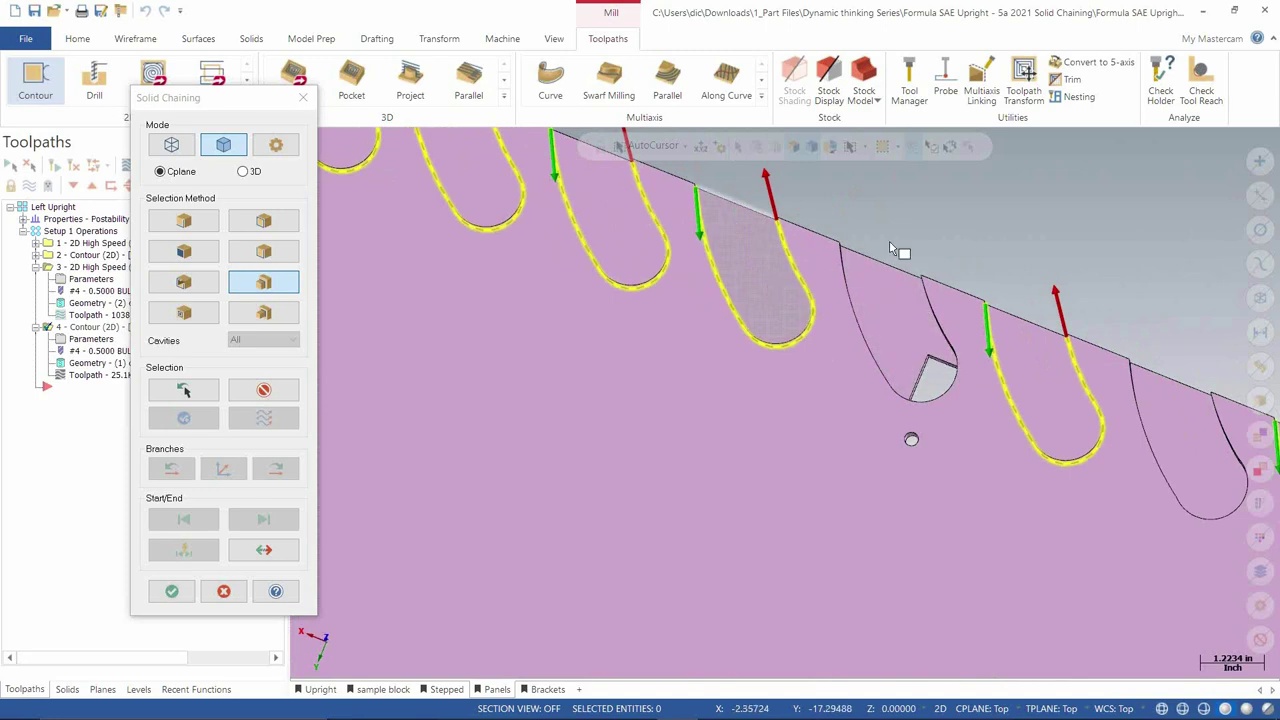
{"action": "right_click", "coordinate": [985, 190]}
{"action": "left_click", "coordinate": [1006, 277]}
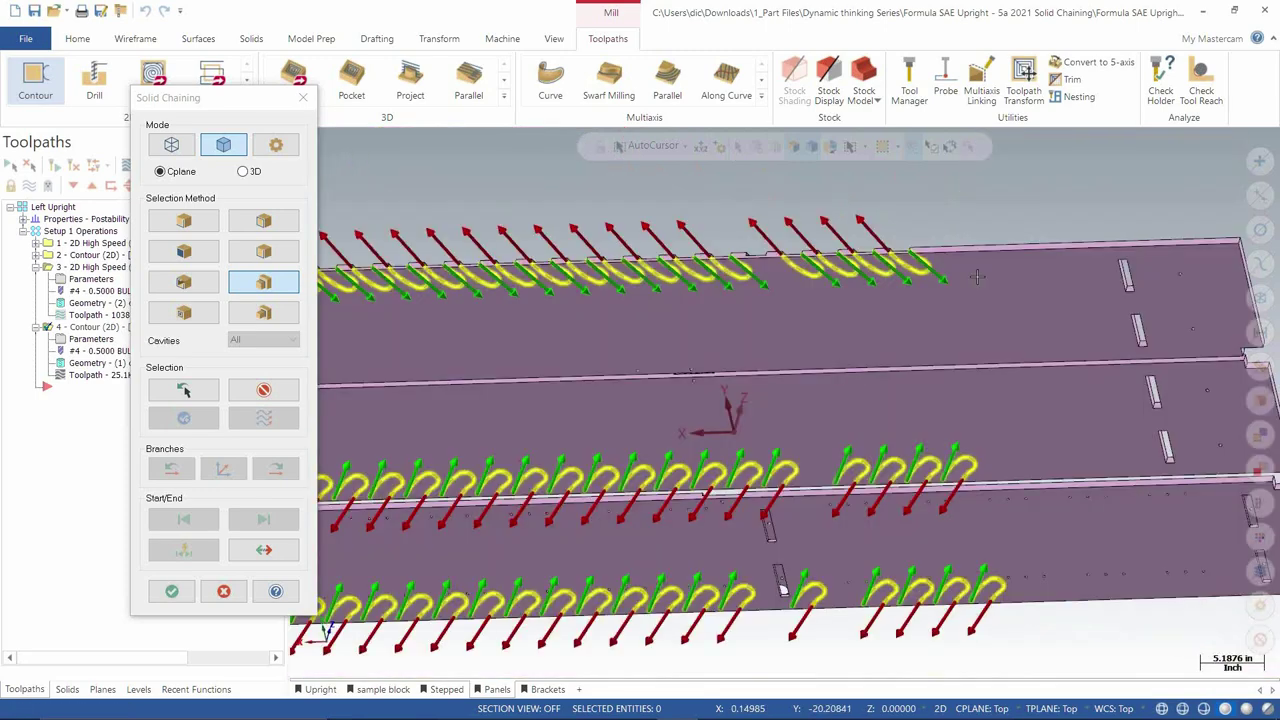
{"action": "scroll", "coordinate": [908, 594], "scroll_direction": "up", "scroll_amount": 8}
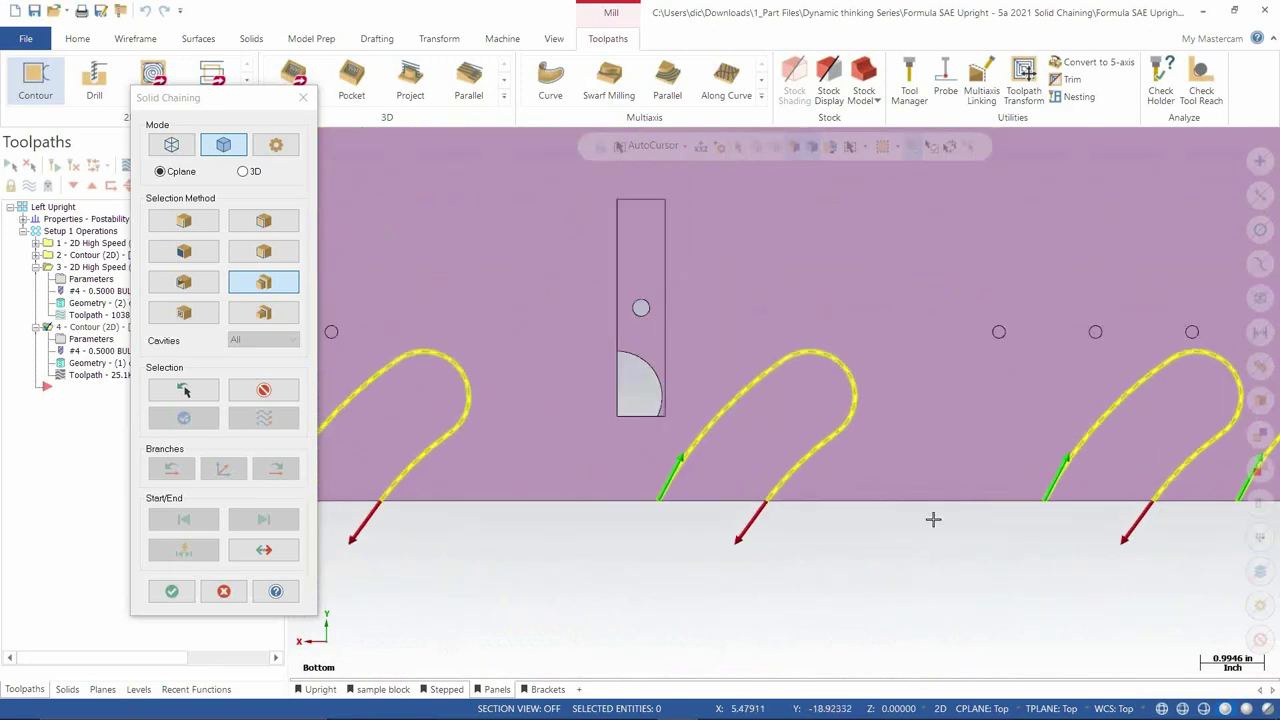
{"action": "scroll", "coordinate": [960, 600], "scroll_direction": "down", "scroll_amount": 5}
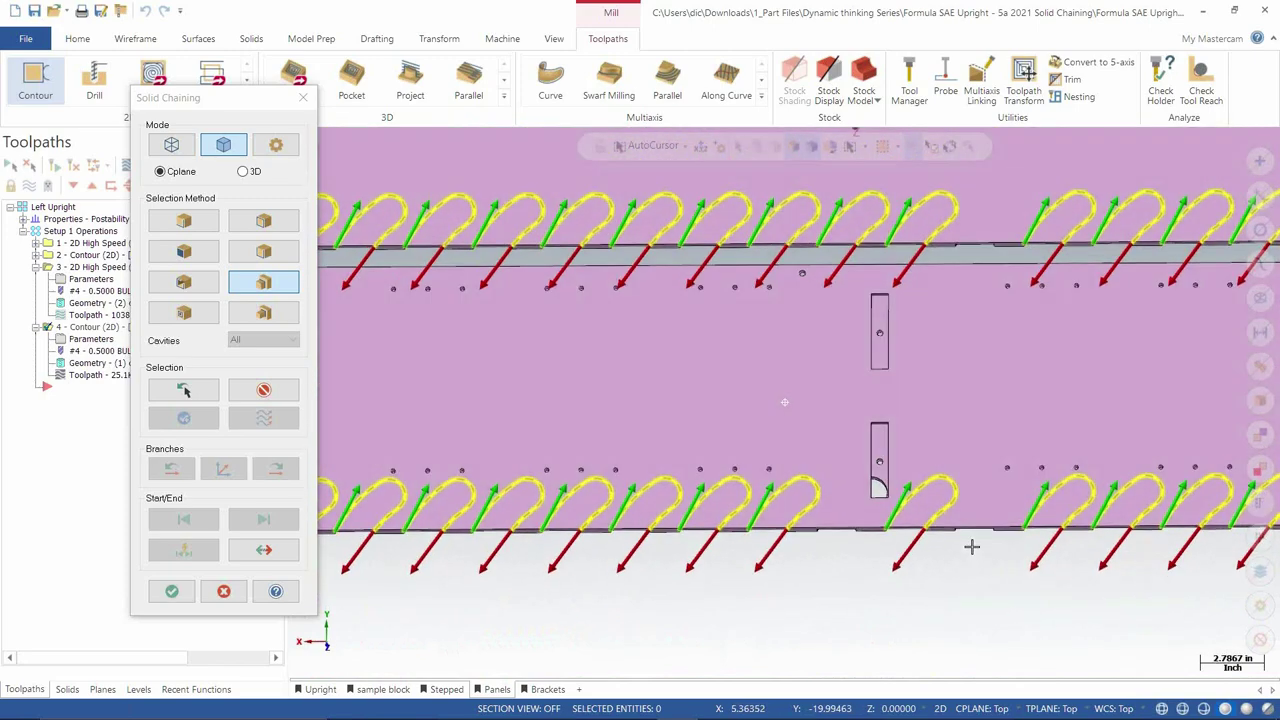
{"action": "middle_click_drag", "start_coordinate": [970, 546], "coordinate": [817, 560]}
{"action": "scroll", "coordinate": [946, 304], "scroll_direction": "up", "scroll_amount": 5}
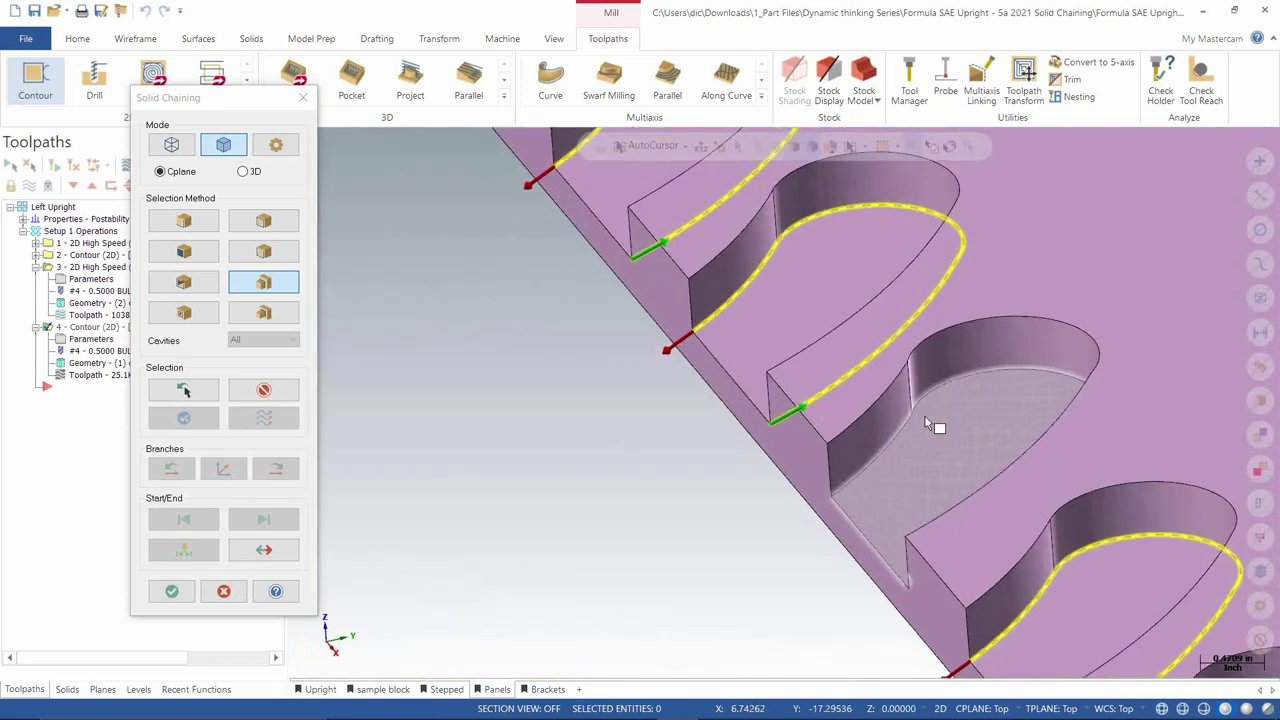
{"action": "middle_click_drag", "start_coordinate": [984, 411], "coordinate": [919, 352]}
{"action": "scroll", "coordinate": [910, 302], "scroll_direction": "up", "scroll_amount": 5}
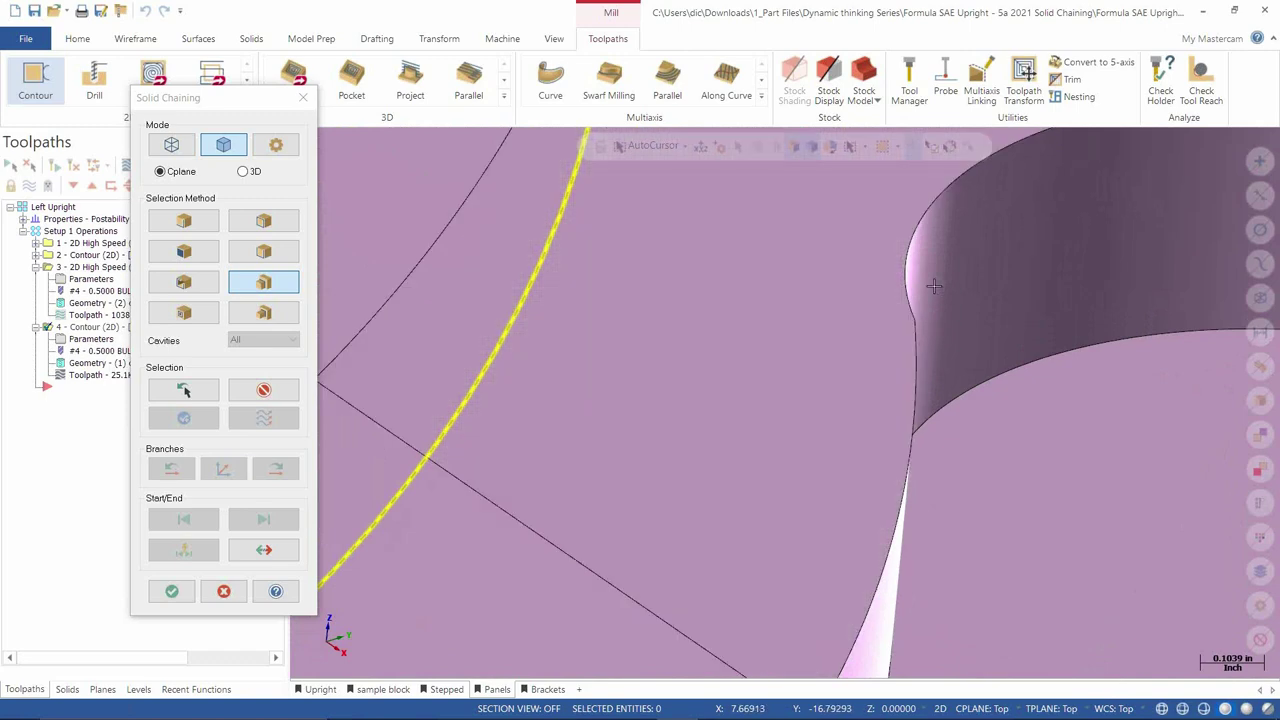
{"action": "middle_click_drag", "start_coordinate": [1019, 340], "coordinate": [1049, 371]}
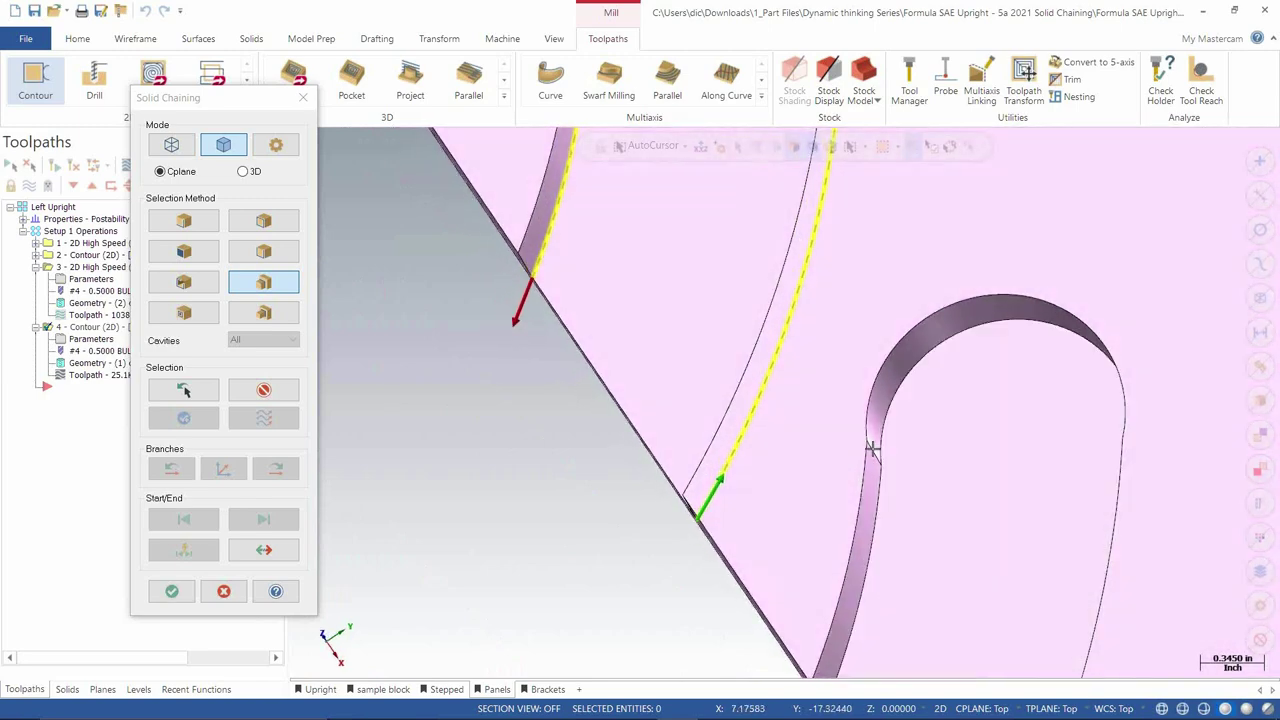
{"action": "middle_click_drag", "start_coordinate": [925, 470], "coordinate": [762, 340]}
Step: Chain the edge around one more lobe pocket outline and return to an isometric view
{"action": "left_click", "coordinate": [743, 337]}
{"action": "scroll", "coordinate": [762, 340], "scroll_direction": "up", "scroll_amount": 3}
{"action": "scroll", "coordinate": [700, 315], "scroll_direction": "down", "scroll_amount": 4}
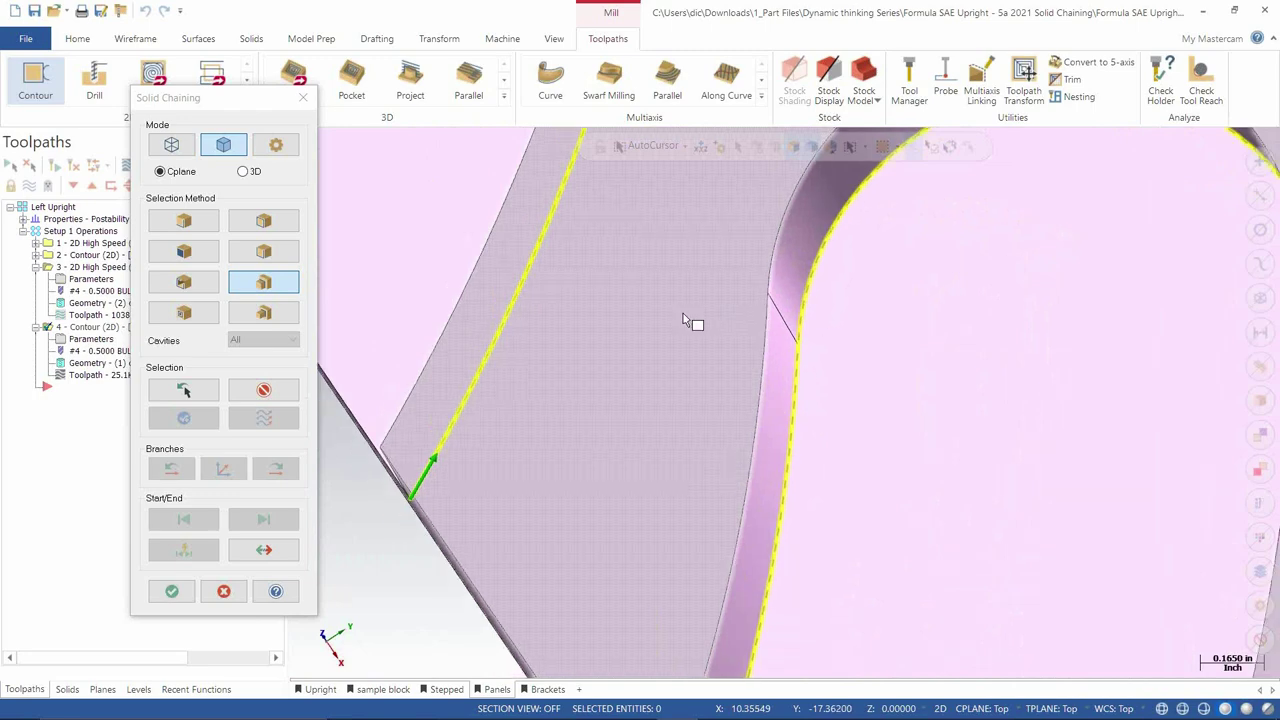
{"action": "scroll", "coordinate": [812, 294], "scroll_direction": "down", "scroll_amount": 4}
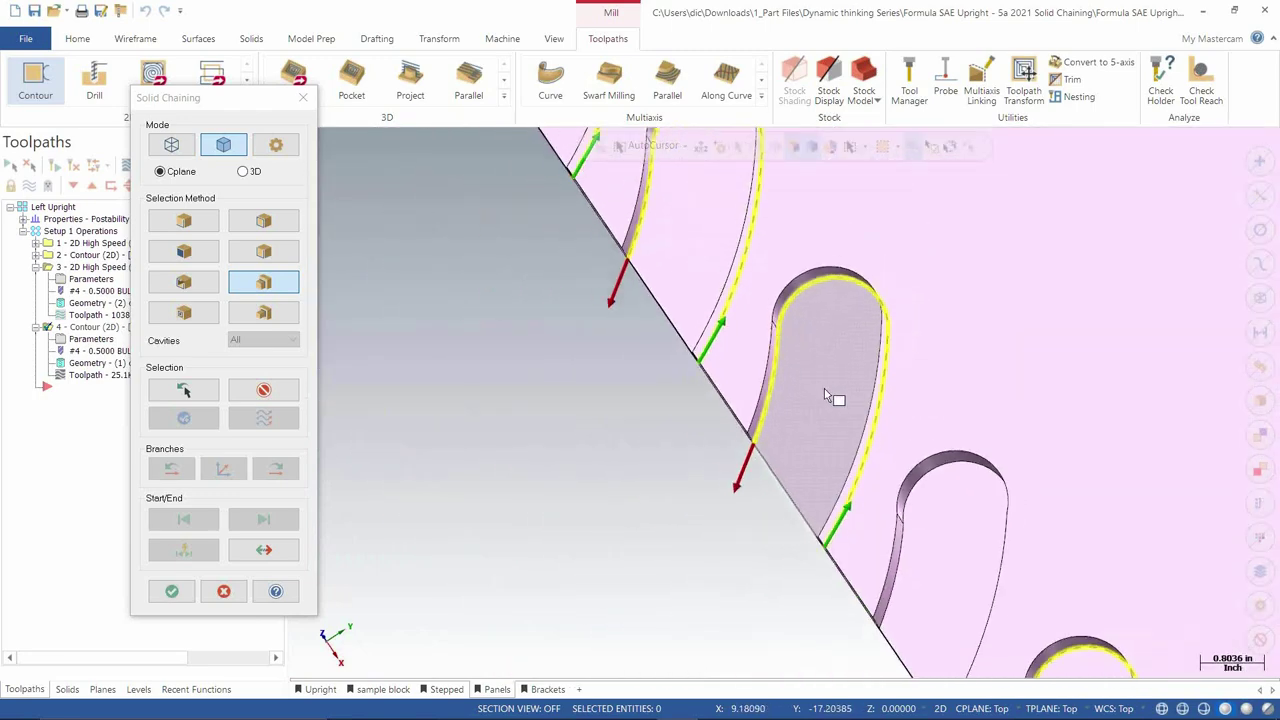
{"action": "scroll", "coordinate": [580, 406], "scroll_direction": "down", "scroll_amount": 3}
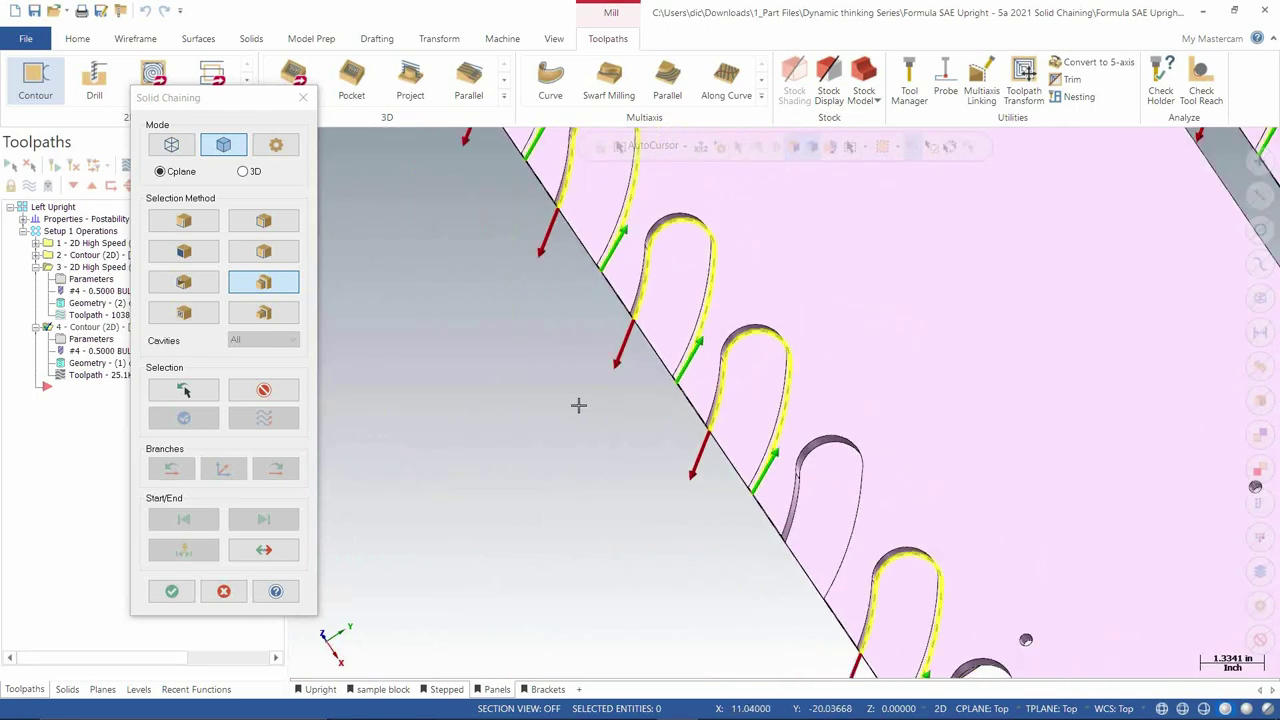
{"action": "middle_click_drag", "start_coordinate": [688, 413], "coordinate": [603, 585]}
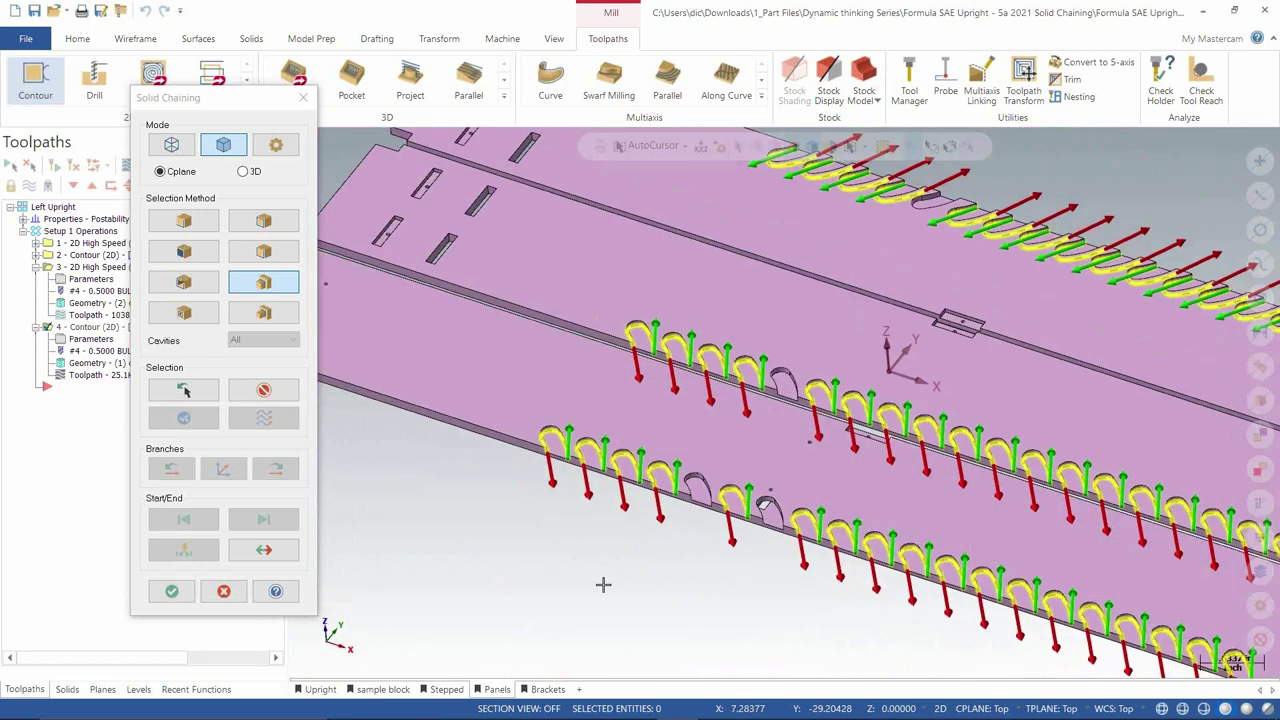
Step: Pick one existing lobe chain to adjust its start
{"action": "left_click", "coordinate": [708, 504]}
{"action": "scroll", "coordinate": [951, 309], "scroll_direction": "up", "scroll_amount": 5}
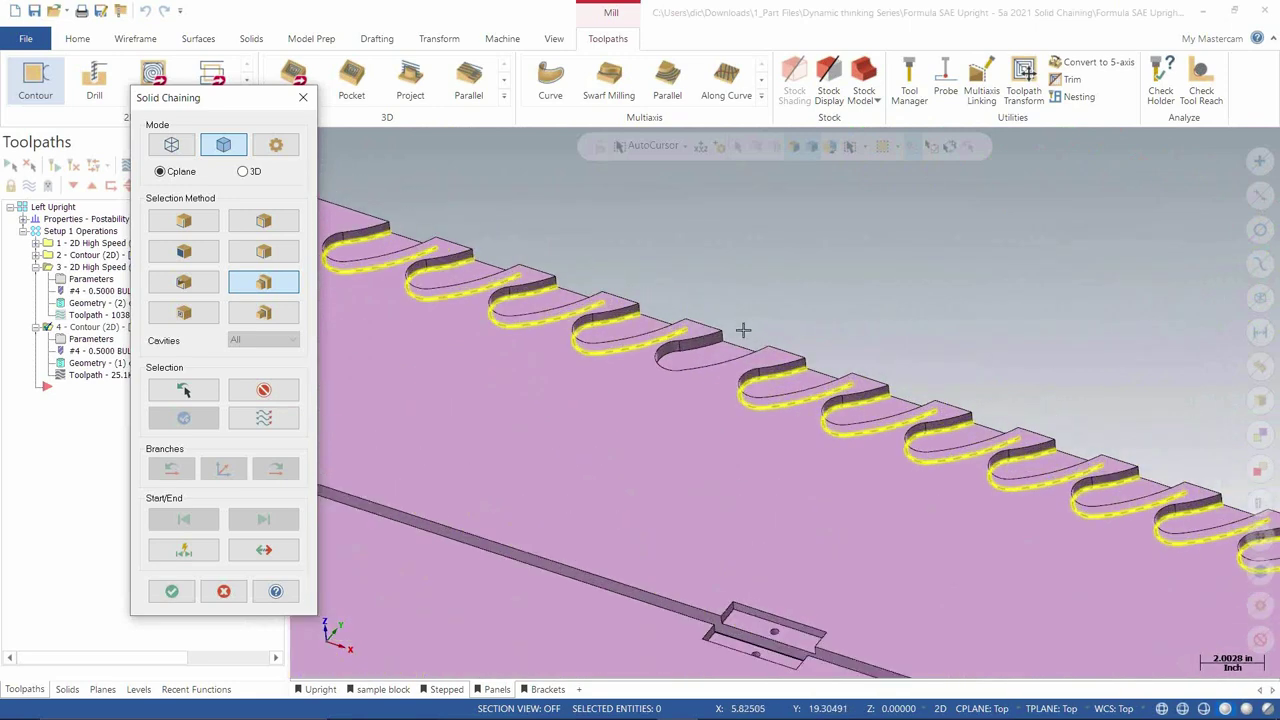
{"action": "scroll", "coordinate": [913, 229], "scroll_direction": "down", "scroll_amount": 1}
{"action": "scroll", "coordinate": [913, 229], "scroll_direction": "down", "scroll_amount": 3}
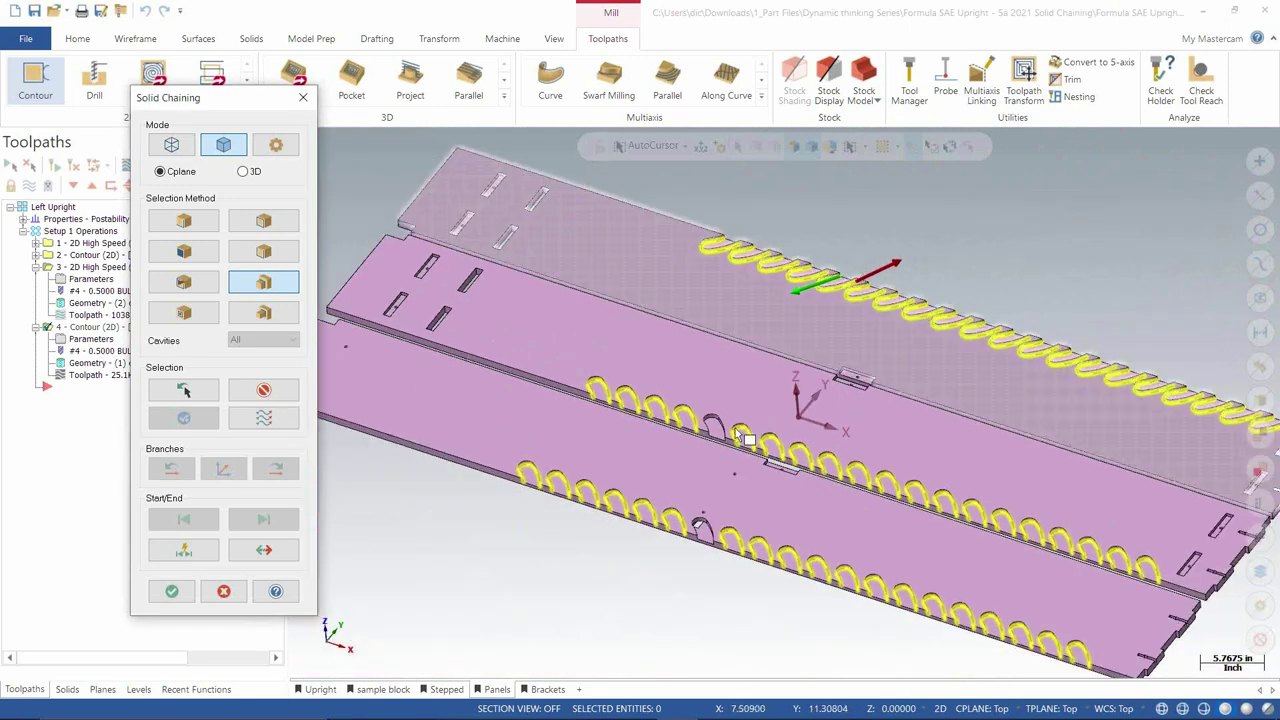
{"action": "scroll", "coordinate": [718, 408], "scroll_direction": "up", "scroll_amount": 3}
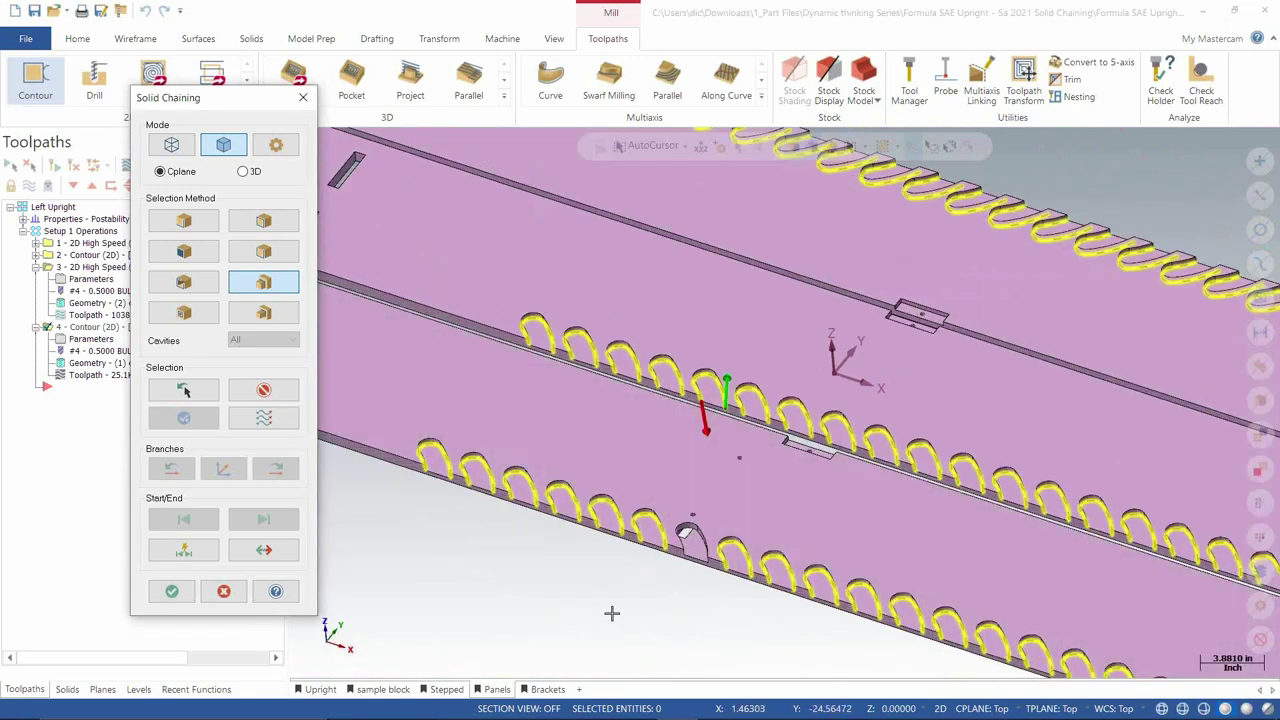
{"action": "scroll", "coordinate": [690, 560], "scroll_direction": "up", "scroll_amount": 4}
{"action": "scroll", "coordinate": [714, 439], "scroll_direction": "up", "scroll_amount": 3}
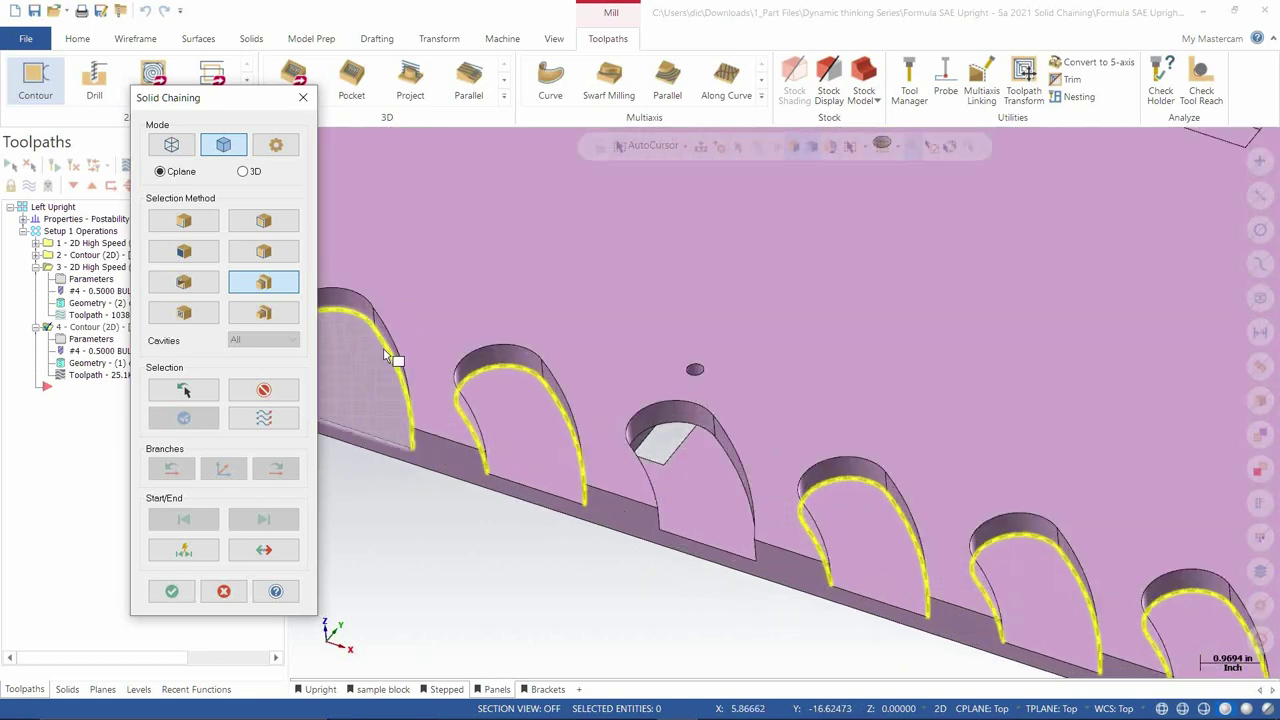
Step: Switch to Loop selection, chain the grey middle lobe pocket, step its branch, then Select All
{"action": "left_click", "coordinate": [181, 224]}
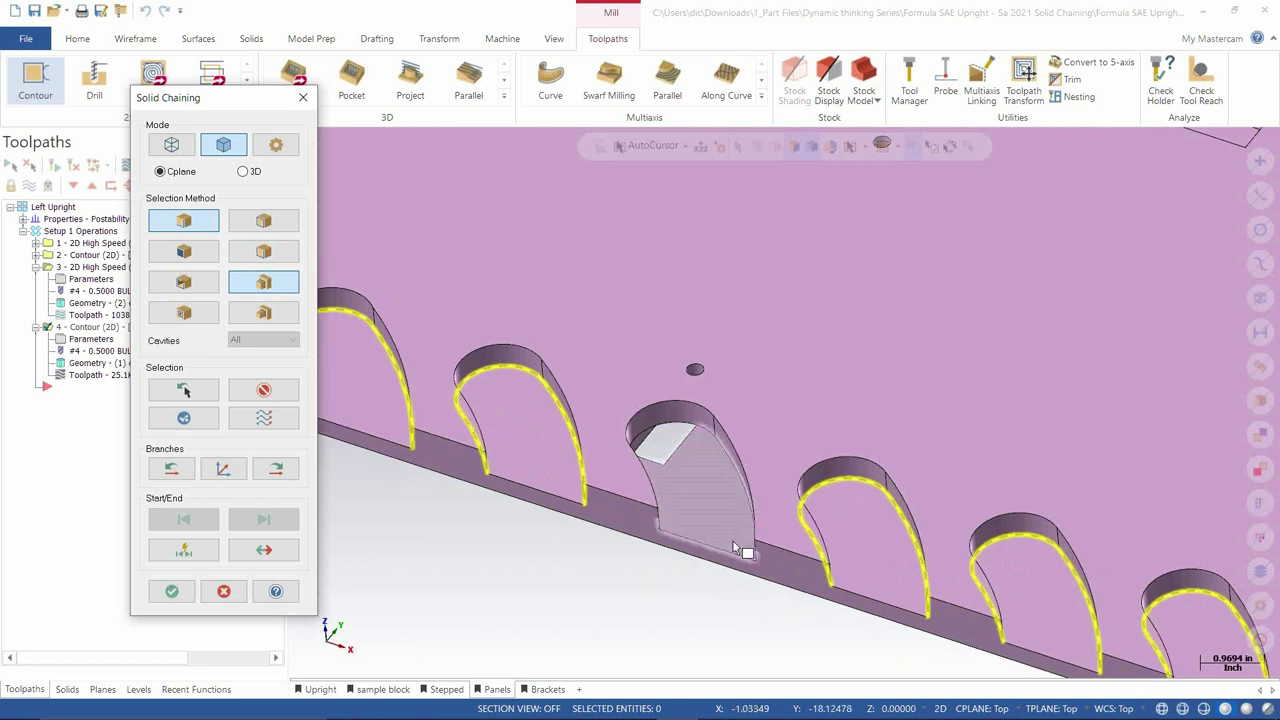
{"action": "scroll", "coordinate": [745, 535], "scroll_direction": "up", "scroll_amount": 3}
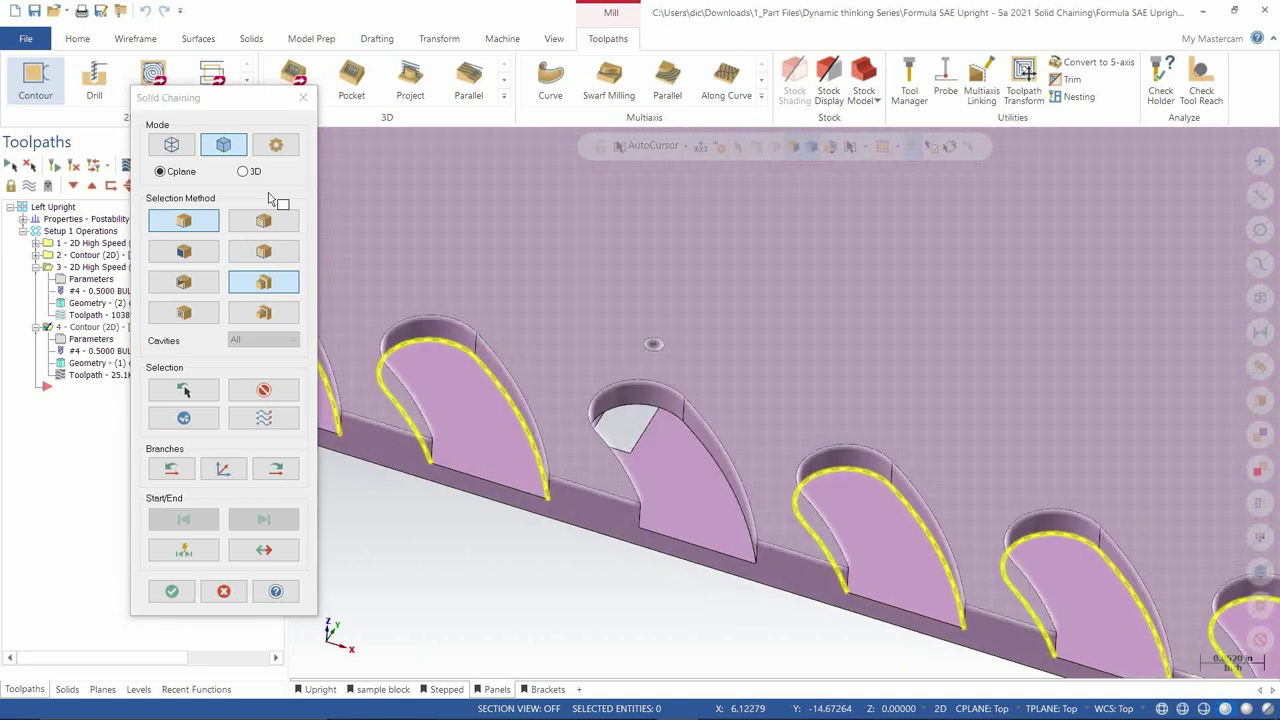
{"action": "left_click", "coordinate": [748, 540]}
{"action": "left_click", "coordinate": [171, 468]}
{"action": "scroll", "coordinate": [752, 483], "scroll_direction": "down", "scroll_amount": 1}
{"action": "scroll", "coordinate": [755, 483], "scroll_direction": "down", "scroll_amount": 3}
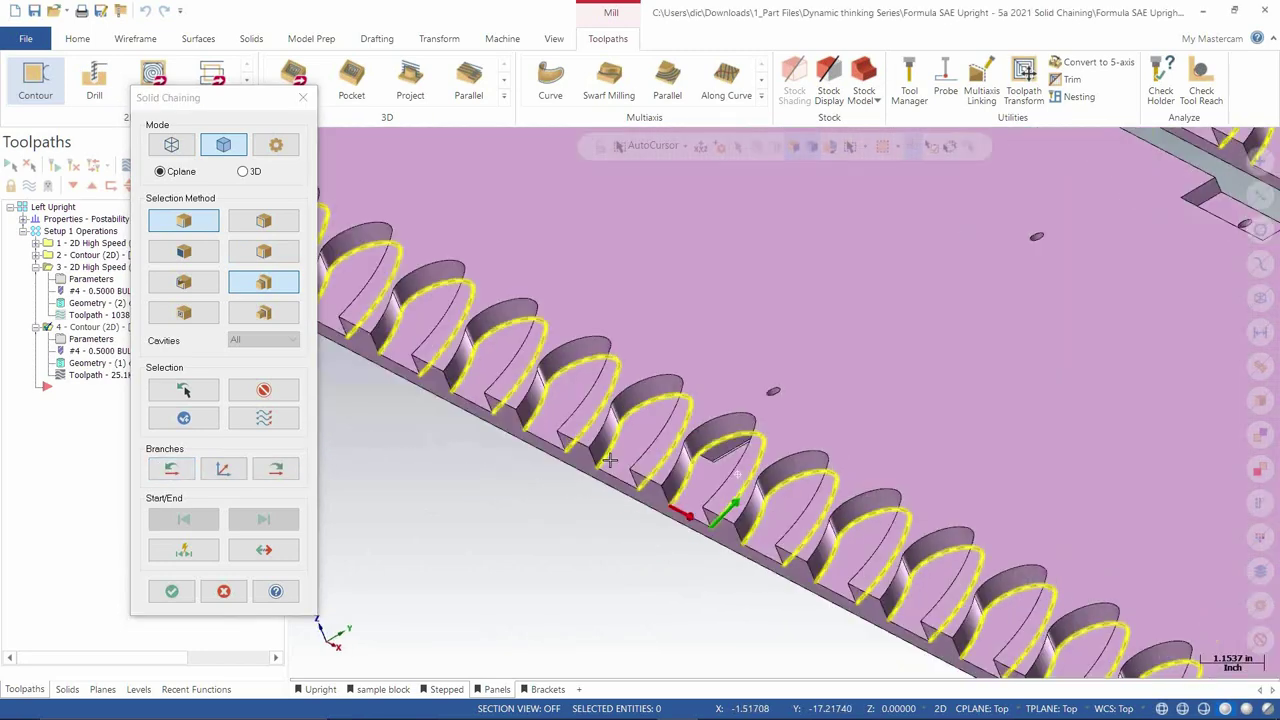
{"action": "scroll", "coordinate": [551, 603], "scroll_direction": "up", "scroll_amount": 3}
{"action": "scroll", "coordinate": [607, 614], "scroll_direction": "down", "scroll_amount": 8}
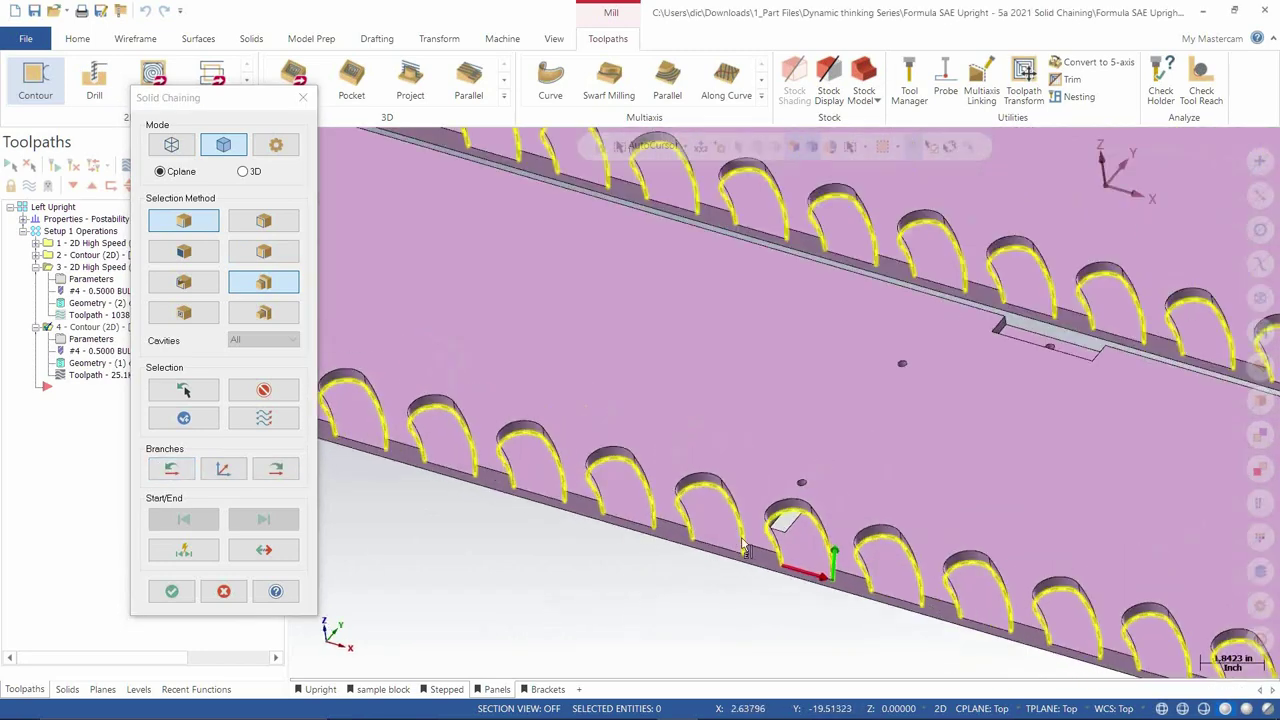
{"action": "left_click", "coordinate": [268, 422]}
Step: Clear the chain selection method, show direction arrows on every chain, and pick the second loop's chain
{"action": "scroll", "coordinate": [495, 421], "scroll_direction": "up", "scroll_amount": 2}
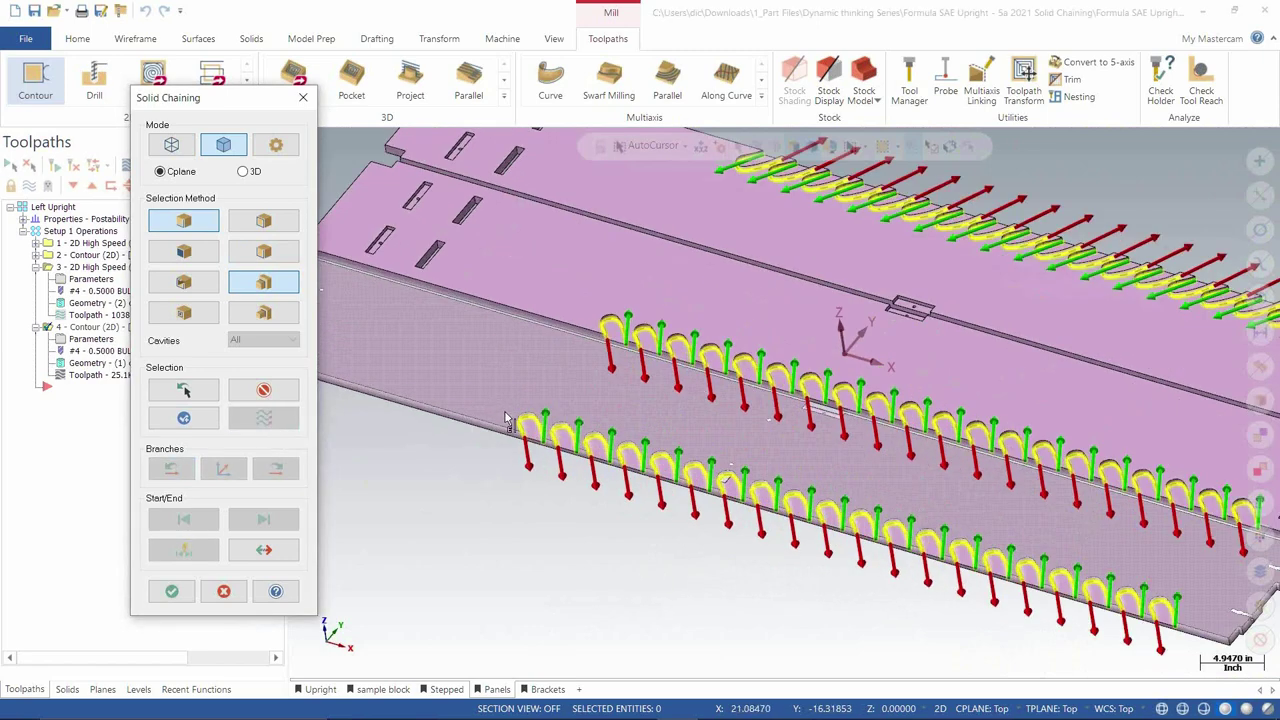
{"action": "scroll", "coordinate": [550, 432], "scroll_direction": "up", "scroll_amount": 2}
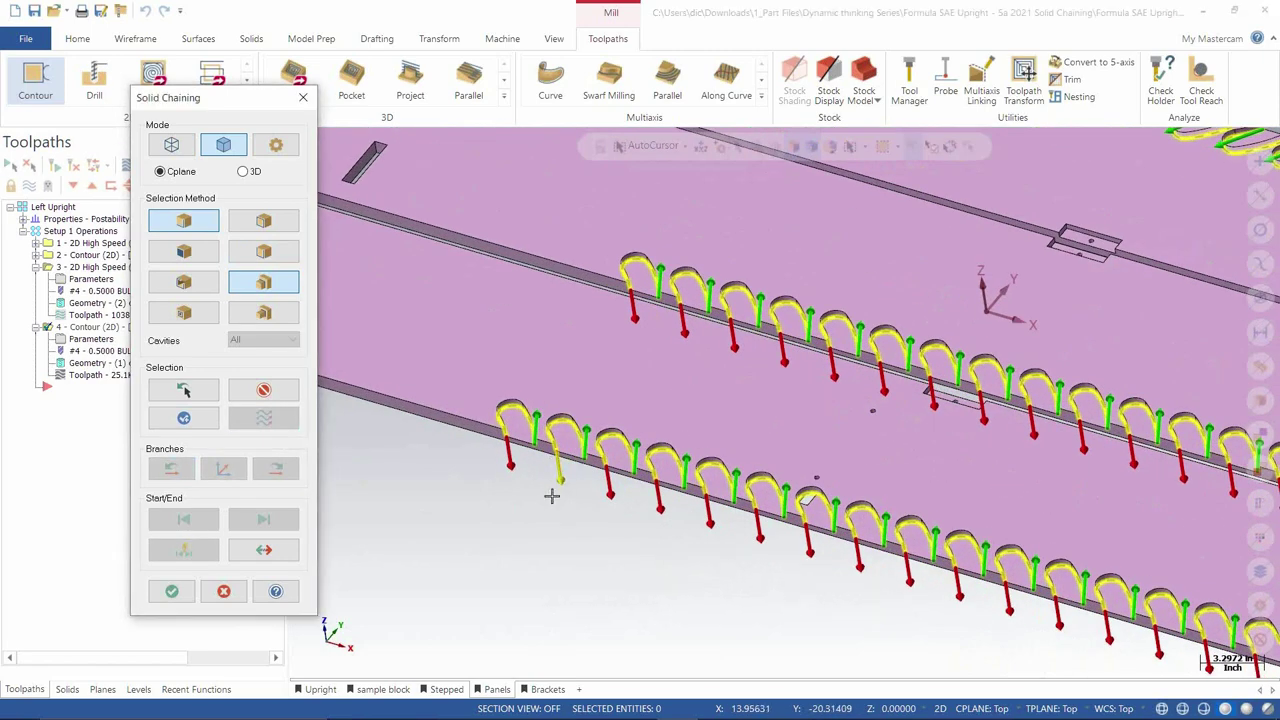
{"action": "scroll", "coordinate": [461, 482], "scroll_direction": "up", "scroll_amount": 2}
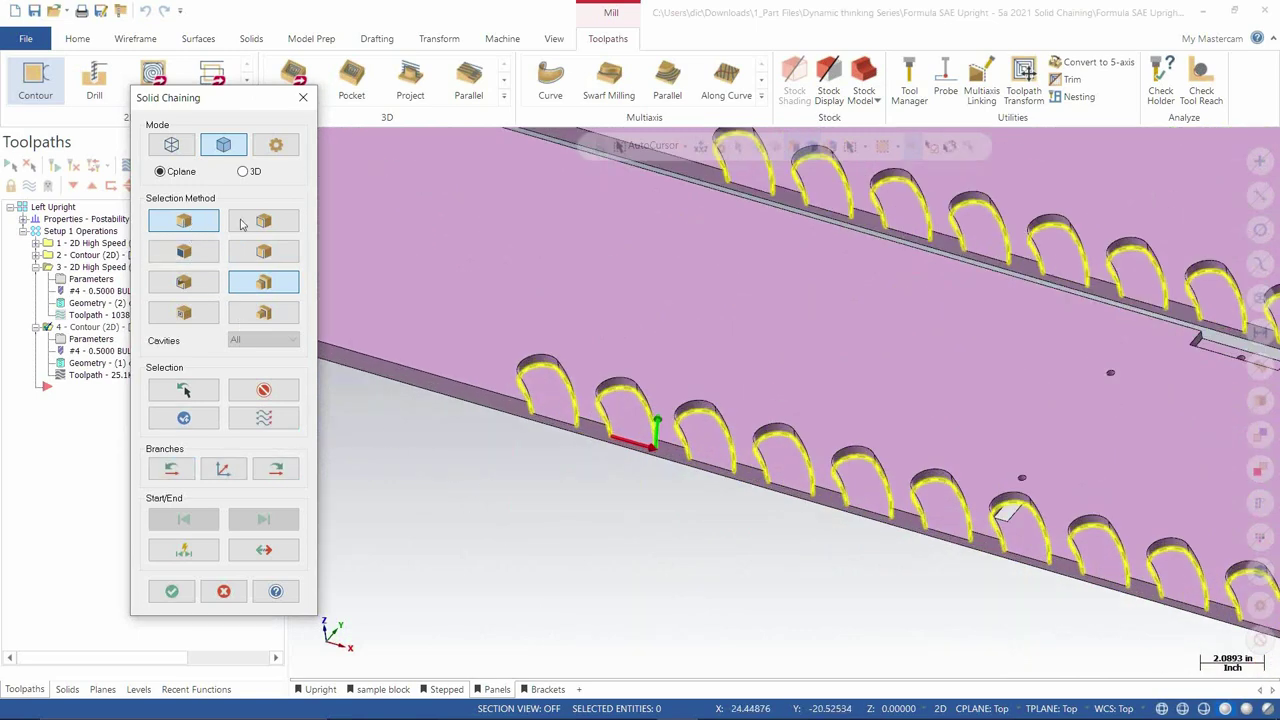
{"action": "left_click", "coordinate": [195, 230]}
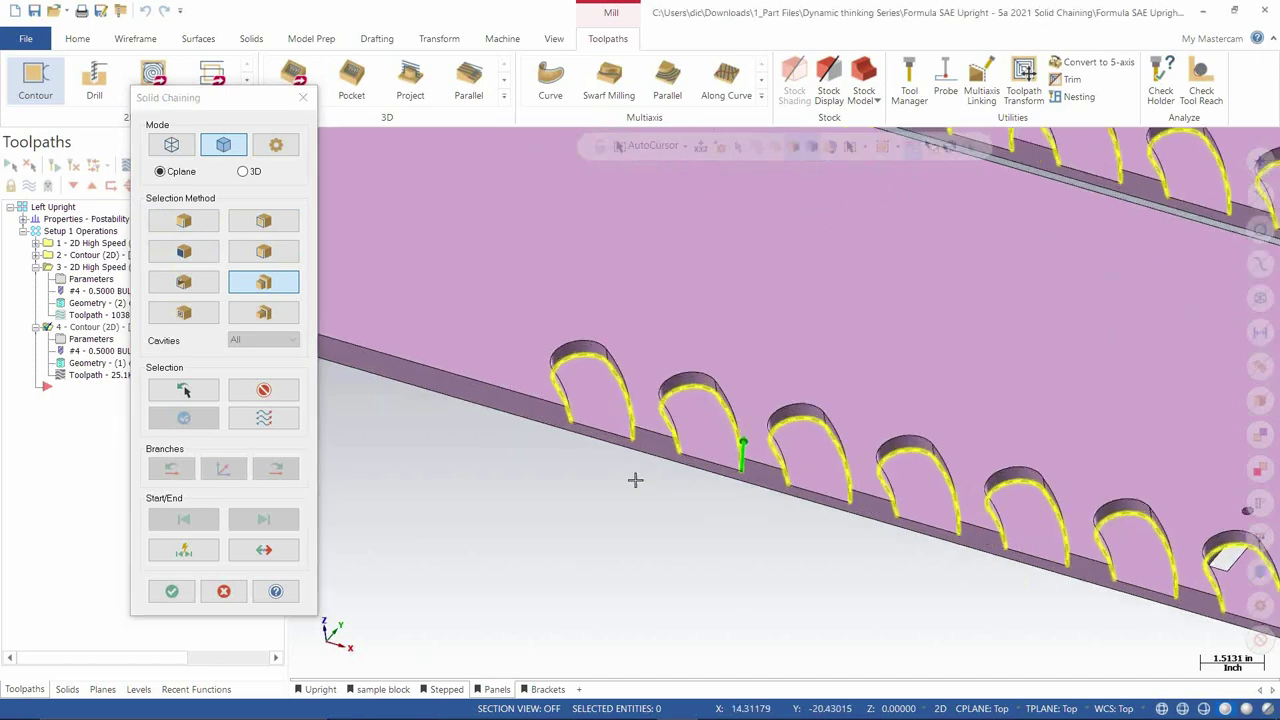
{"action": "scroll", "coordinate": [646, 489], "scroll_direction": "up", "scroll_amount": 2}
{"action": "left_click", "coordinate": [275, 418]}
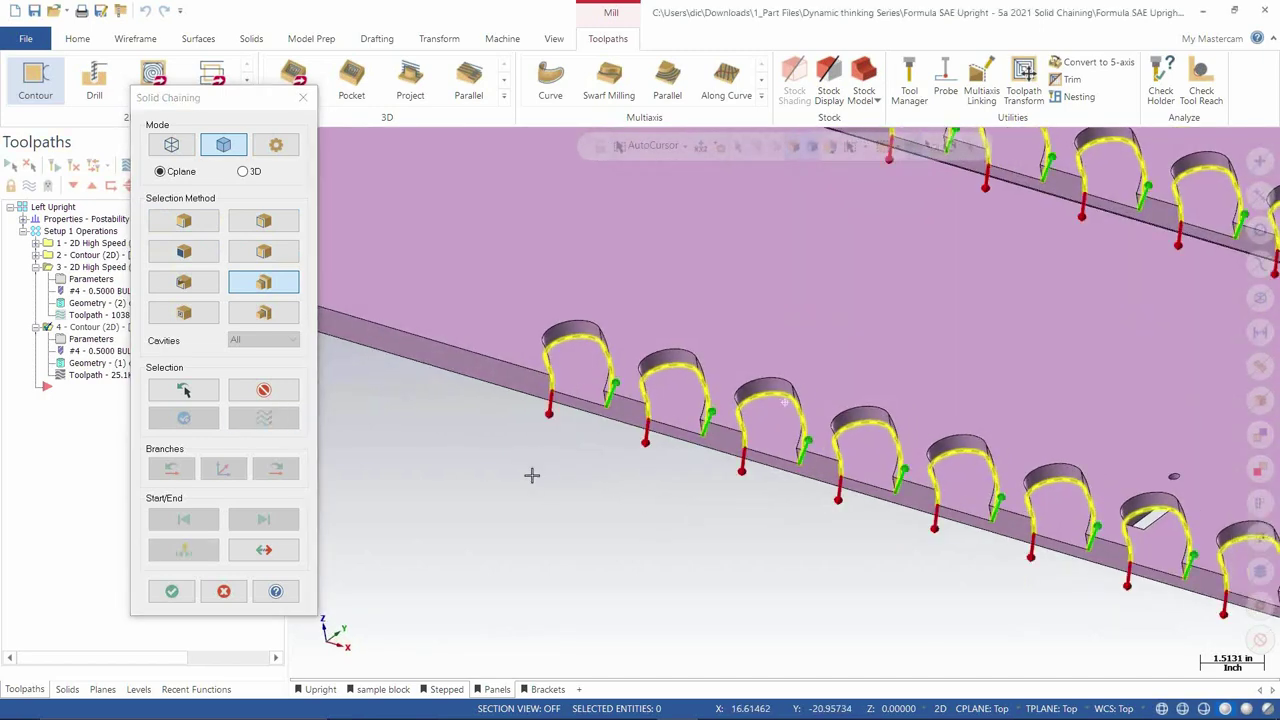
{"action": "scroll", "coordinate": [594, 531], "scroll_direction": "up", "scroll_amount": 4}
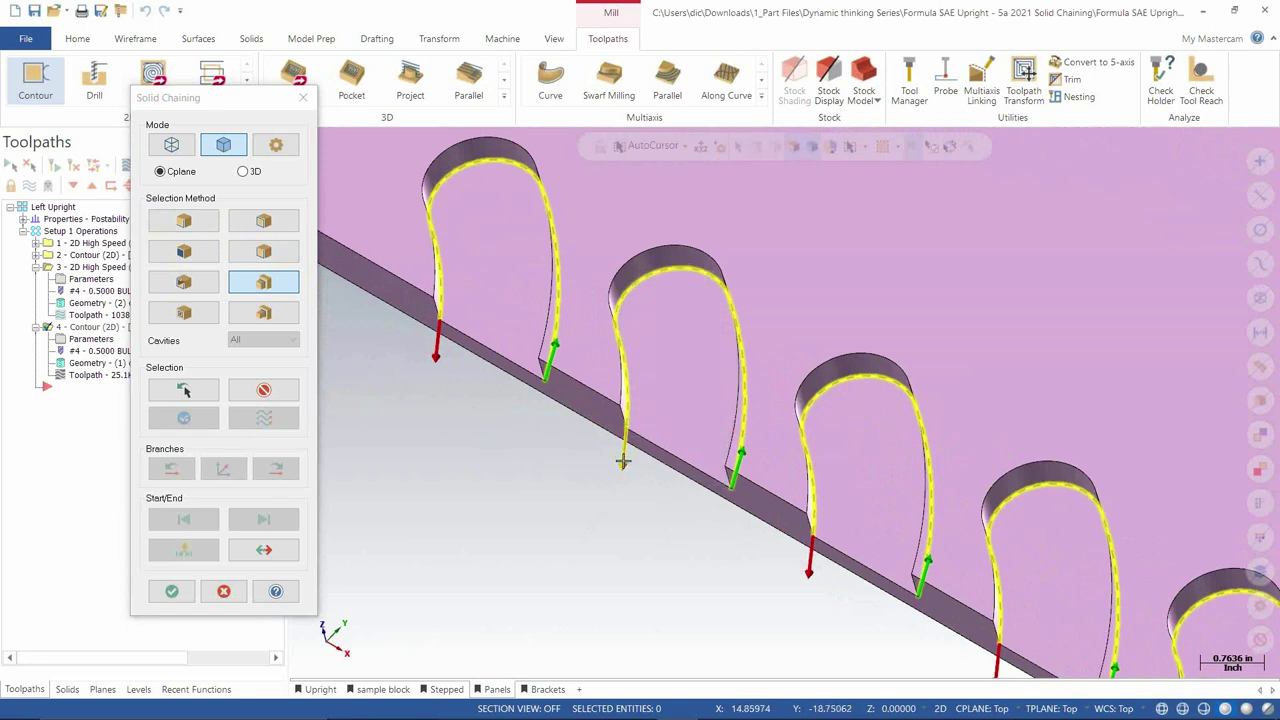
{"action": "left_click", "coordinate": [623, 457]}
Step: Toggle the first selection method, flip the chain direction, step the start up the first loop, and accept
{"action": "scroll", "coordinate": [443, 503], "scroll_direction": "down", "scroll_amount": 3}
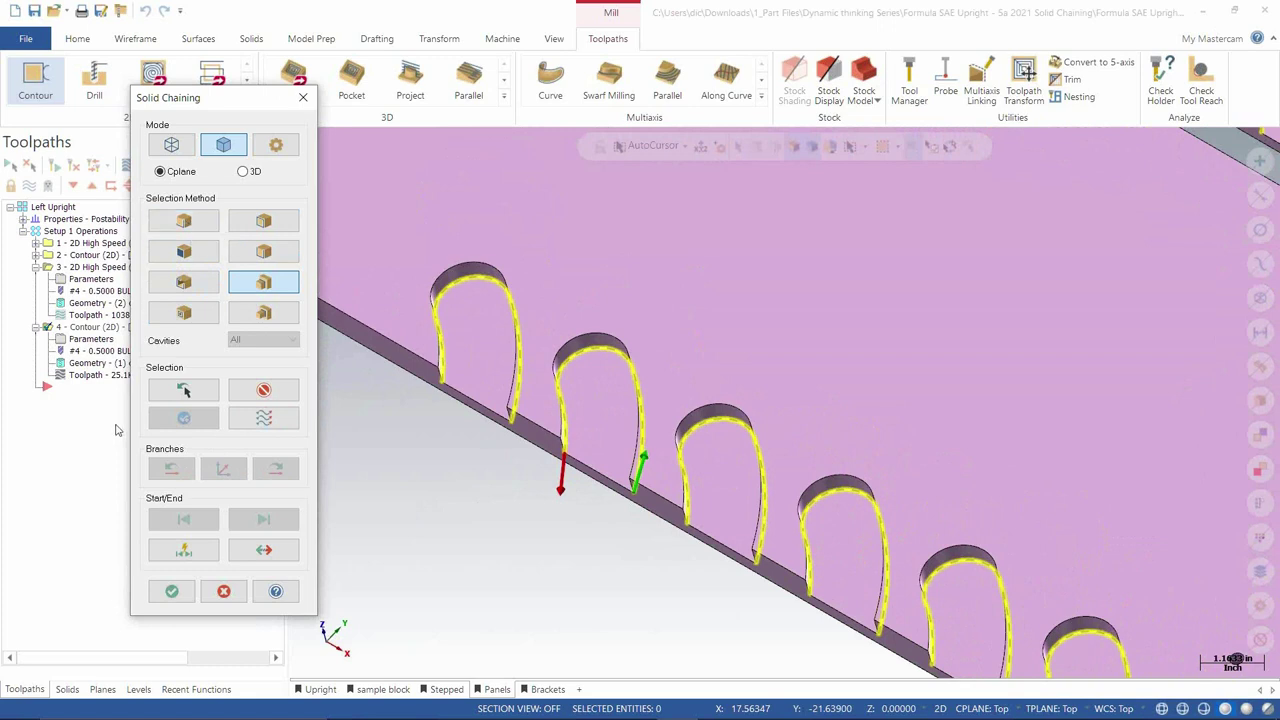
{"action": "left_click", "coordinate": [184, 229]}
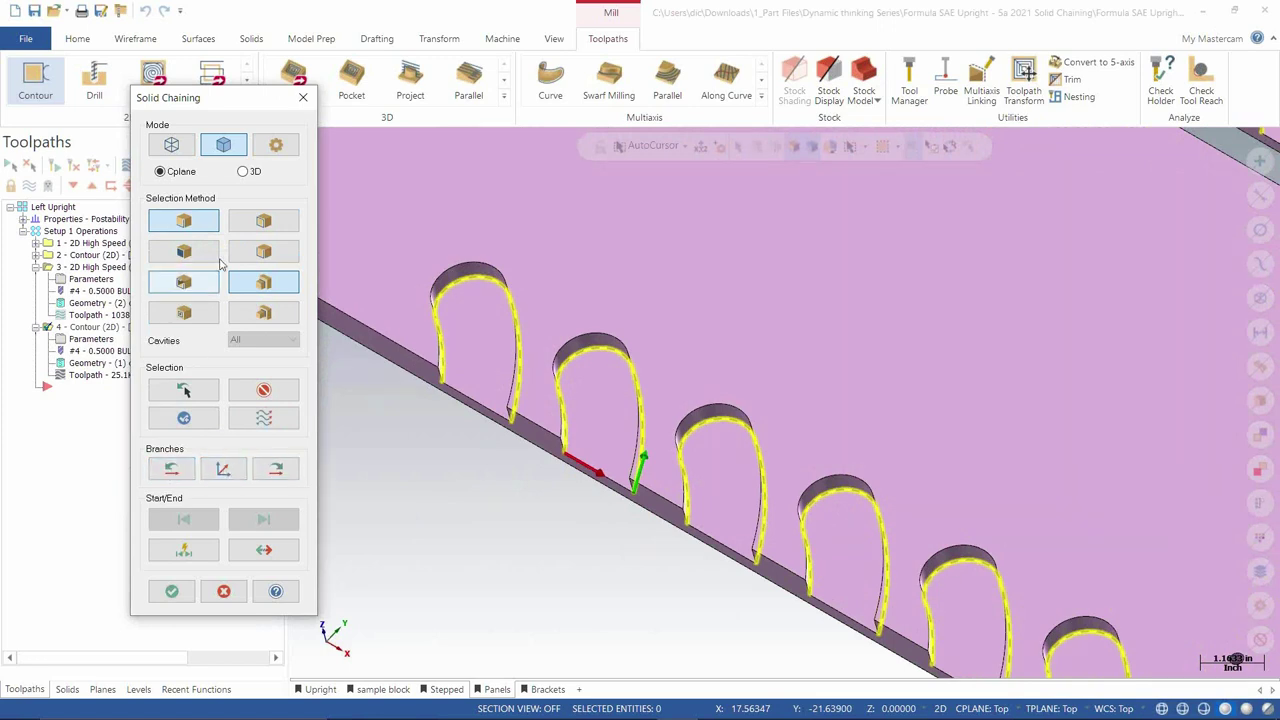
{"action": "left_click", "coordinate": [208, 225]}
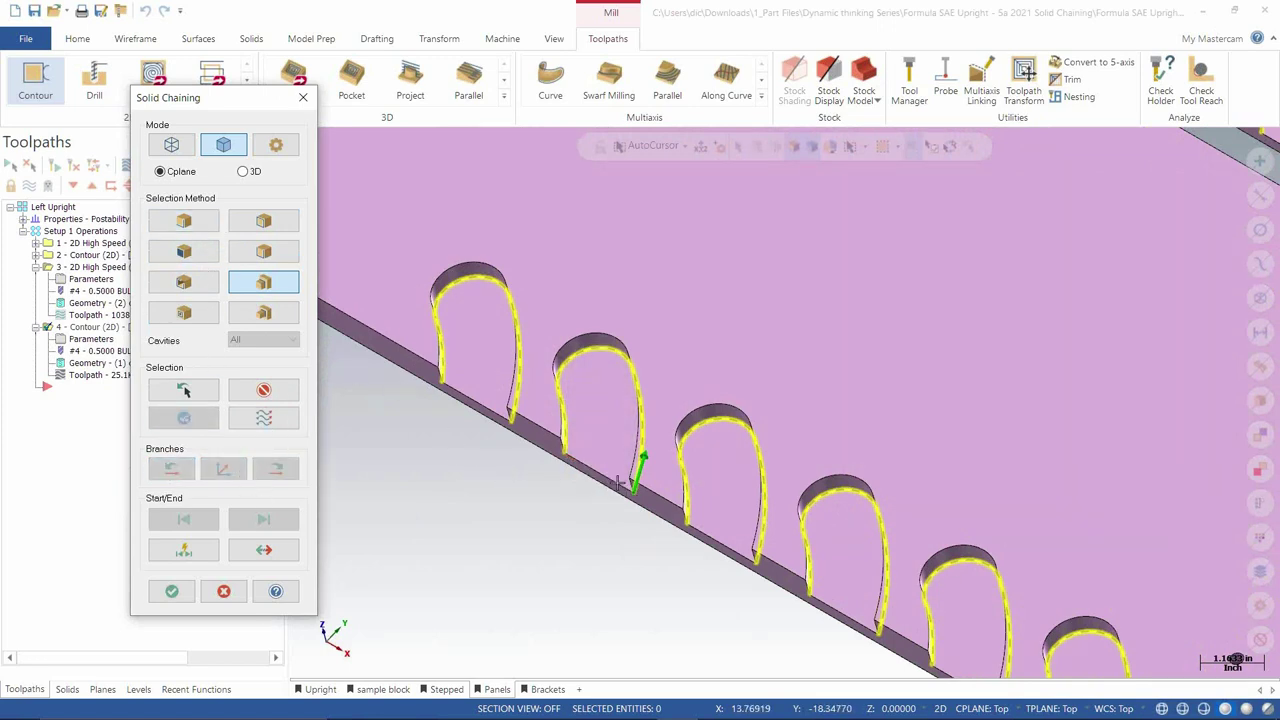
{"action": "left_click", "coordinate": [266, 419]}
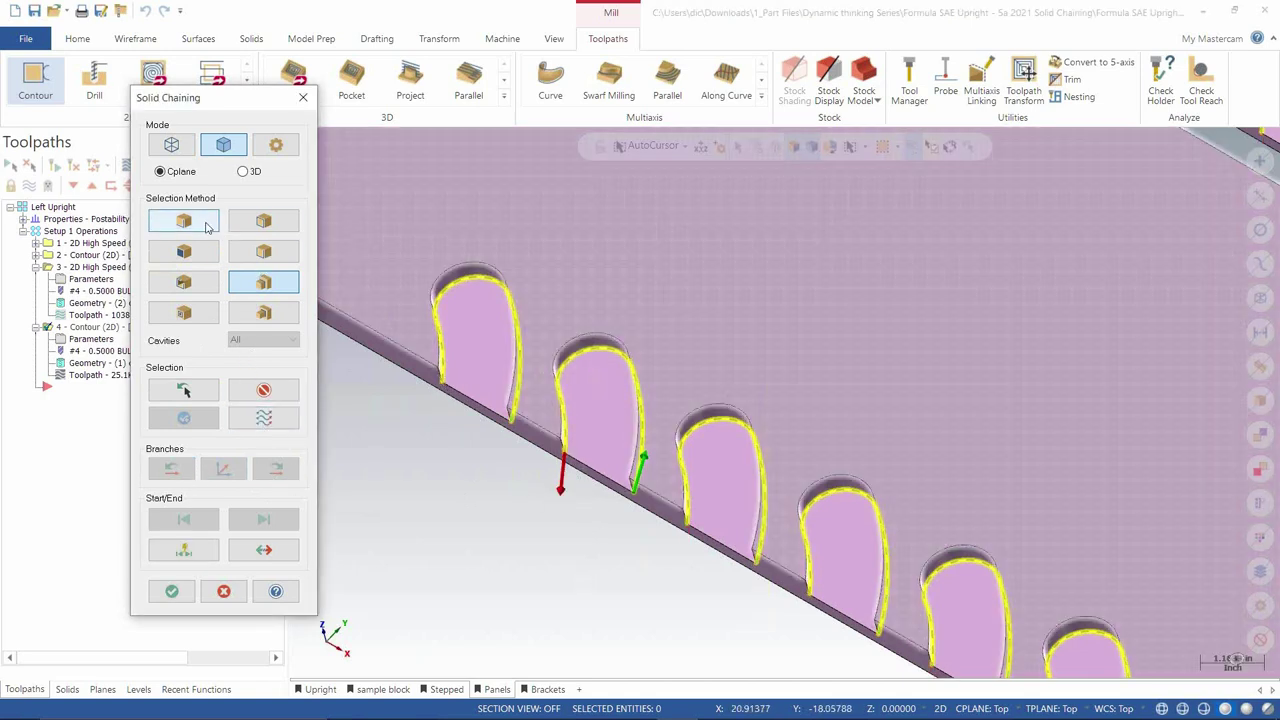
{"action": "left_click", "coordinate": [186, 220]}
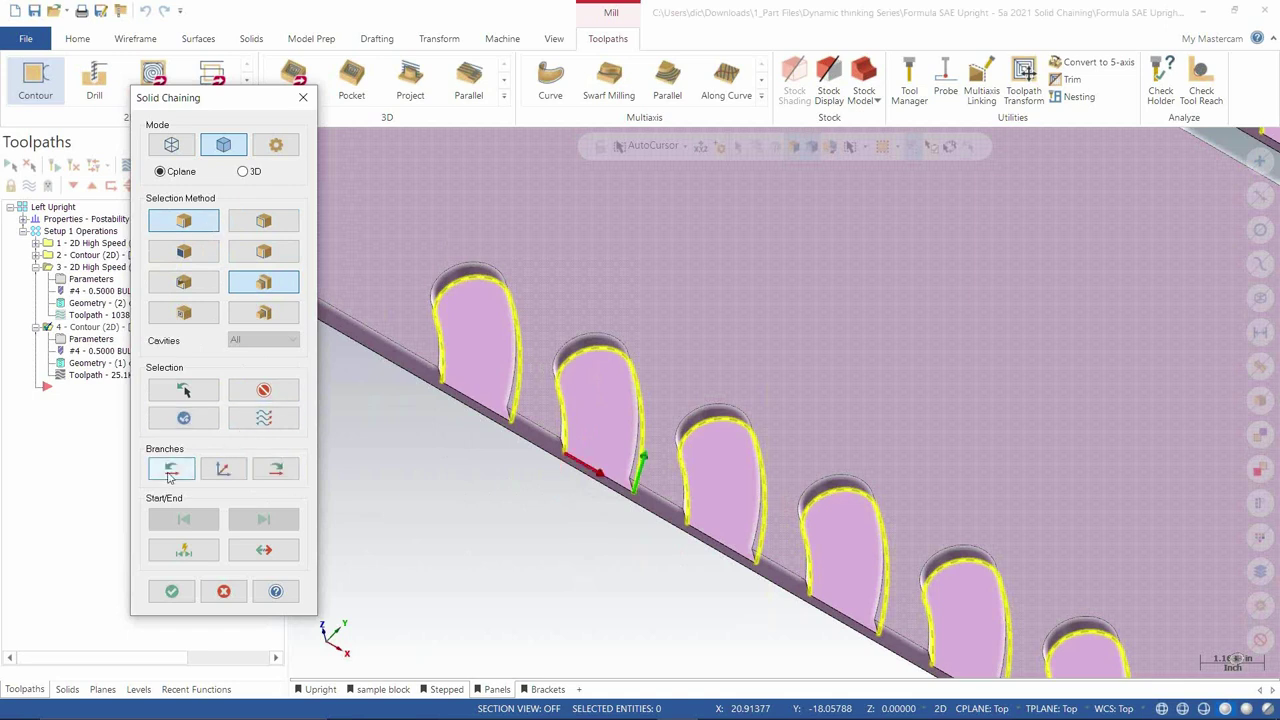
{"action": "left_click", "coordinate": [170, 476]}
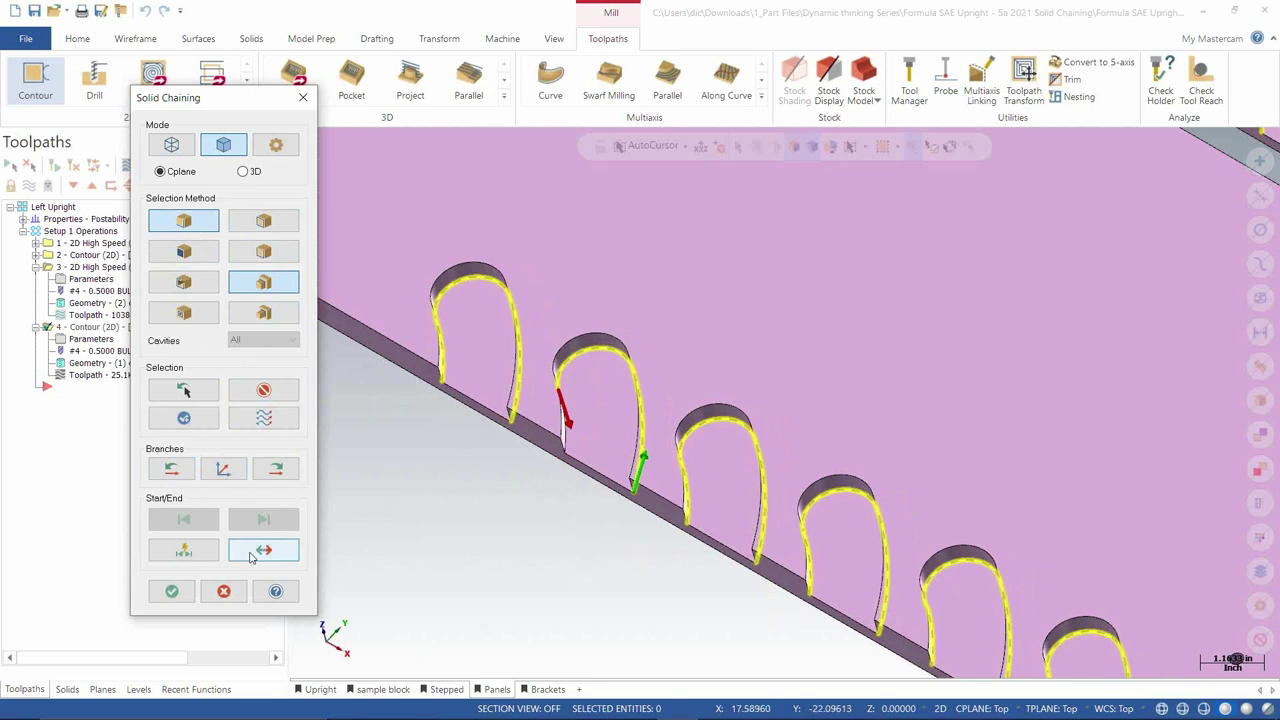
{"action": "left_click", "coordinate": [171, 591]}
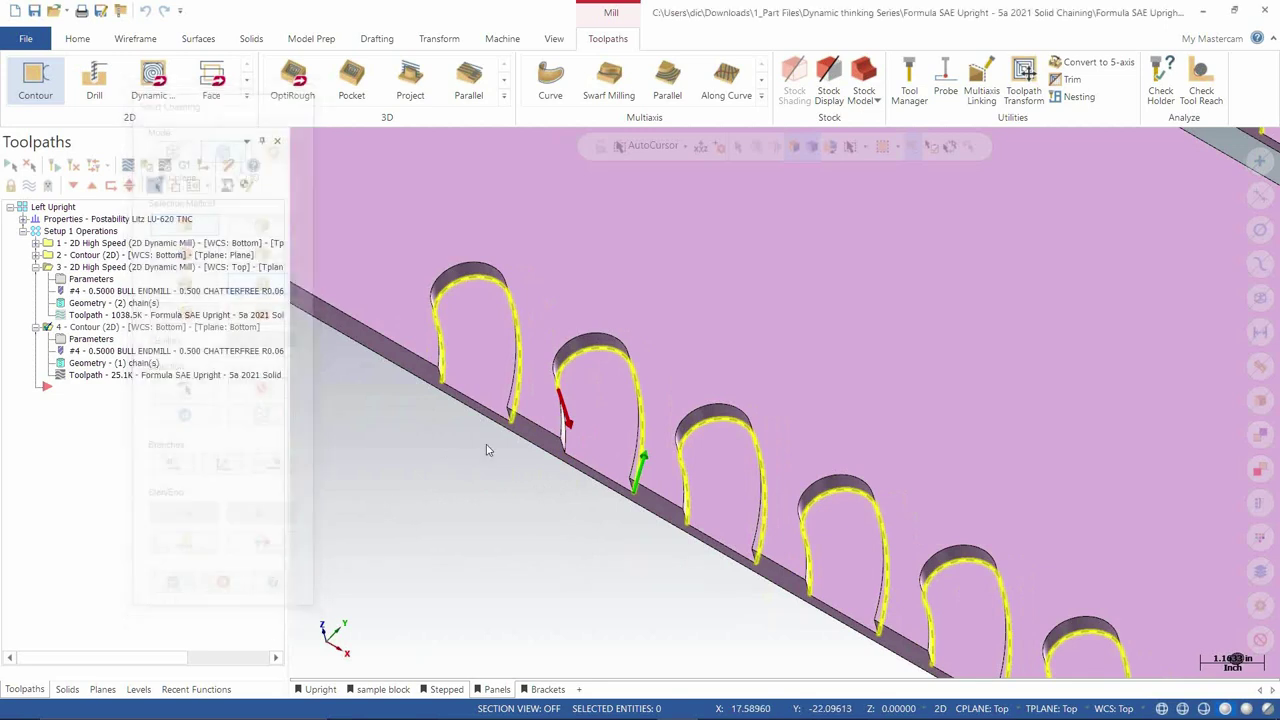
Step: Unselect the second lobe's chain, then clear all remaining lobe chains
{"action": "left_click", "coordinate": [557, 390]}
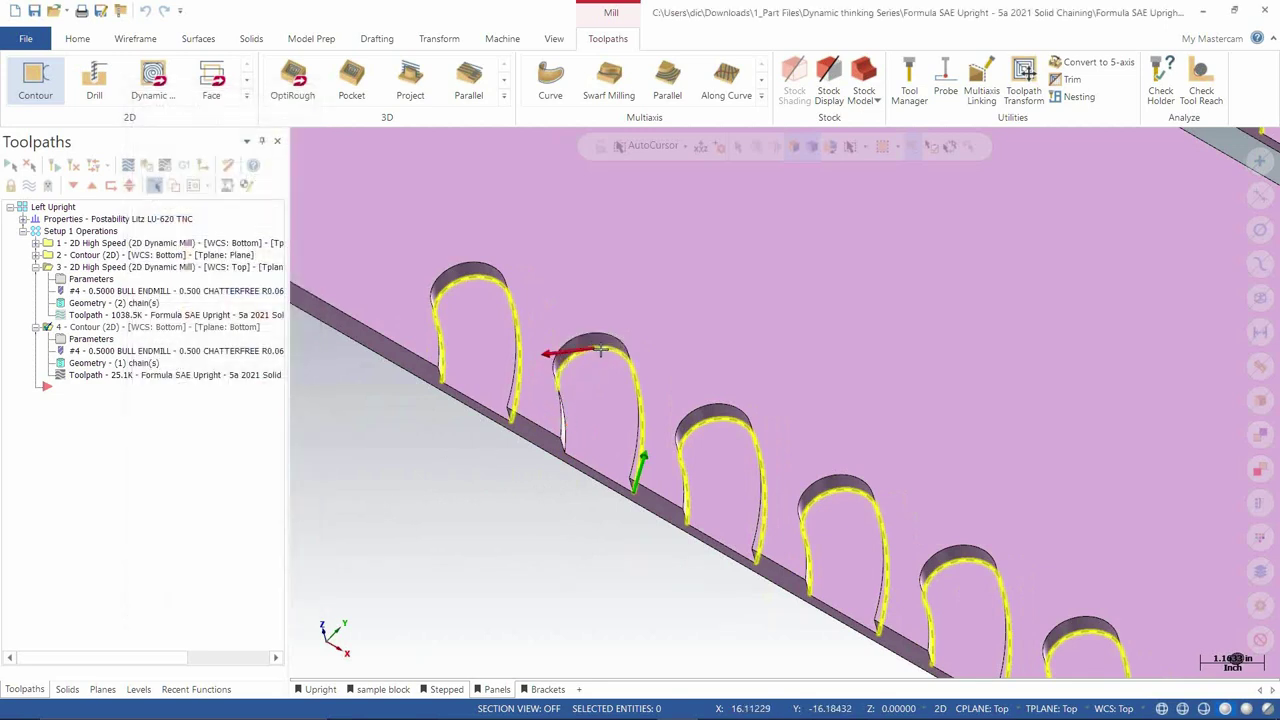
{"action": "middle_click_drag", "start_coordinate": [478, 518], "coordinate": [540, 514]}
{"action": "left_click", "coordinate": [265, 420]}
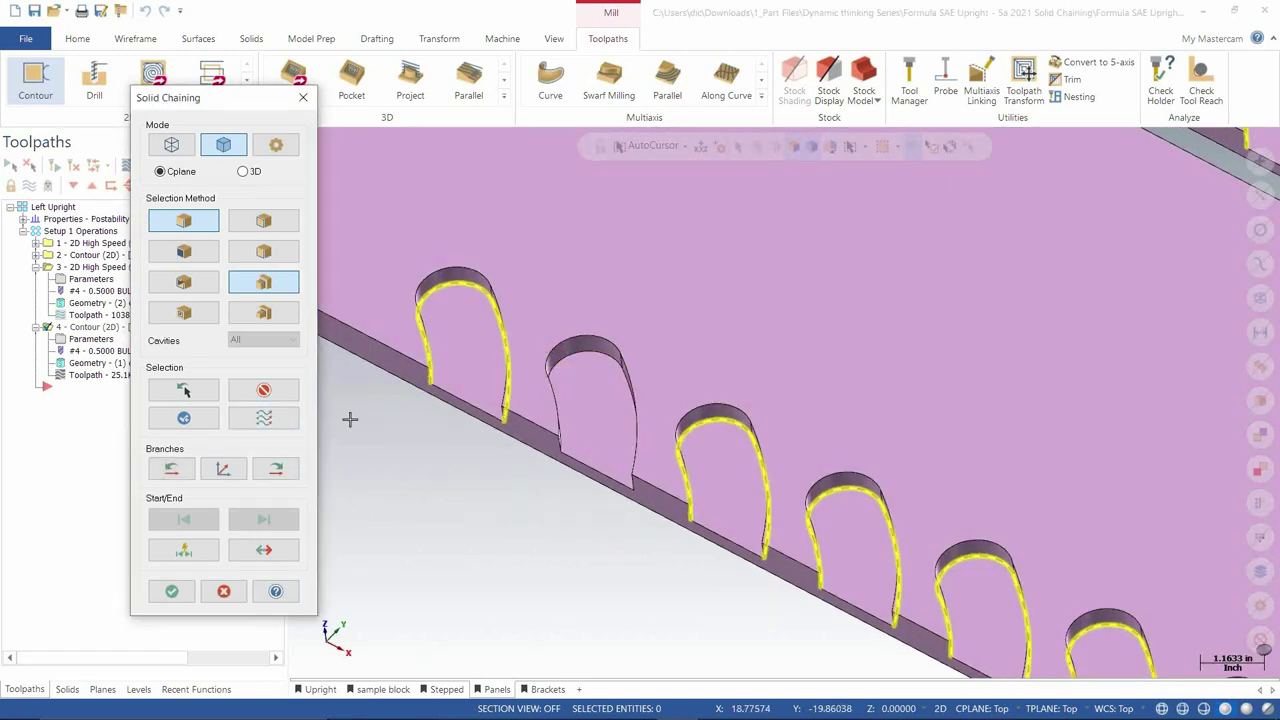
{"action": "left_click", "coordinate": [265, 419]}
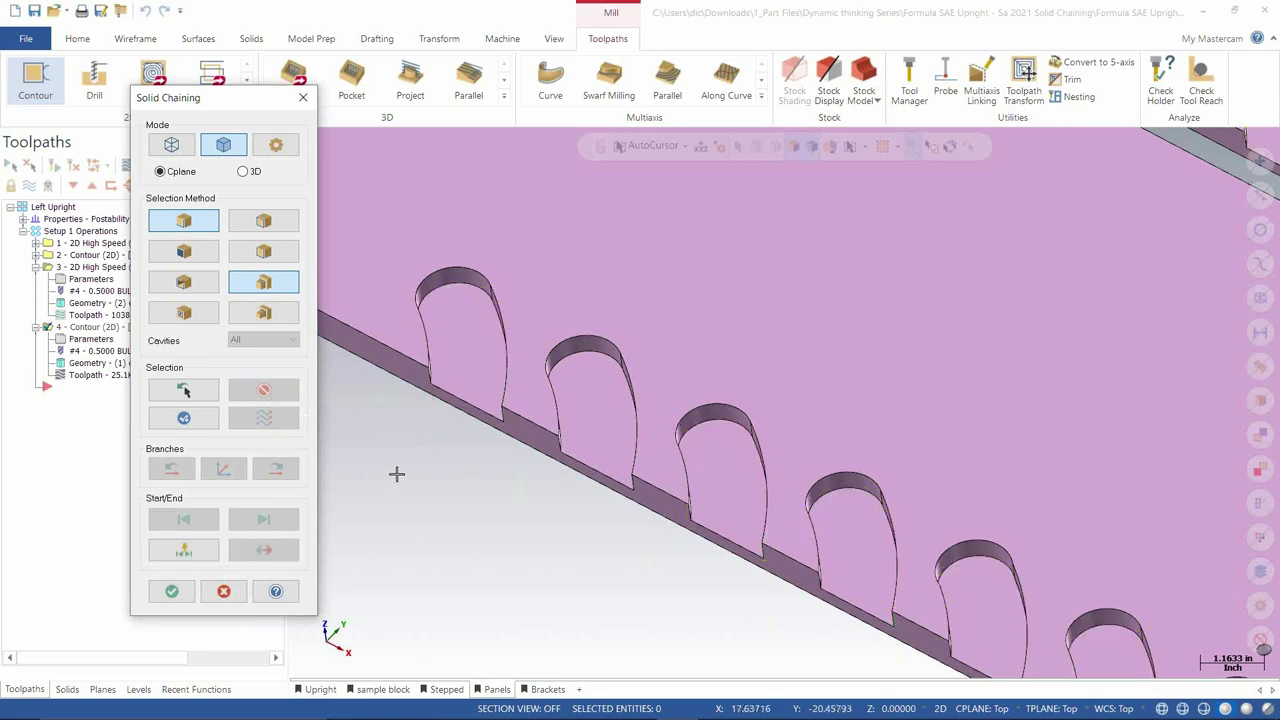
Step: Cancel the lobe chaining on the panel
{"action": "scroll", "coordinate": [416, 484], "scroll_direction": "down", "scroll_amount": 10}
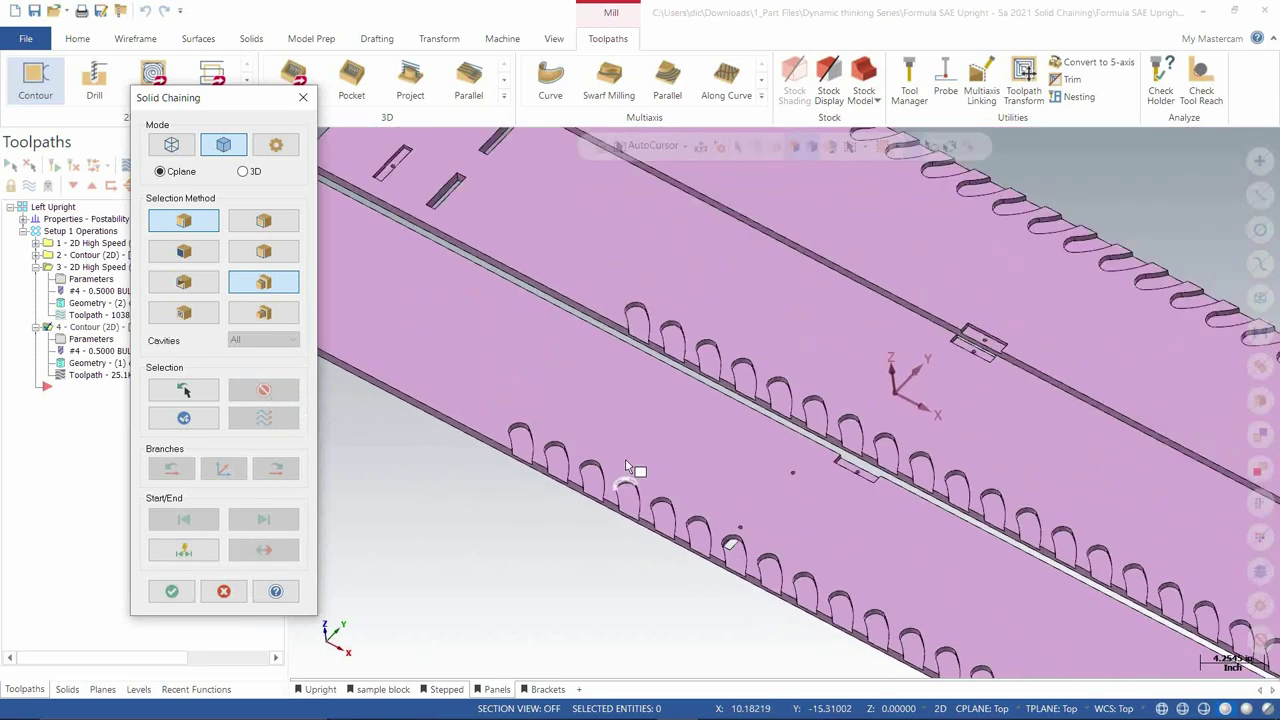
{"action": "left_click", "coordinate": [172, 588]}
{"action": "left_click", "coordinate": [230, 402]}
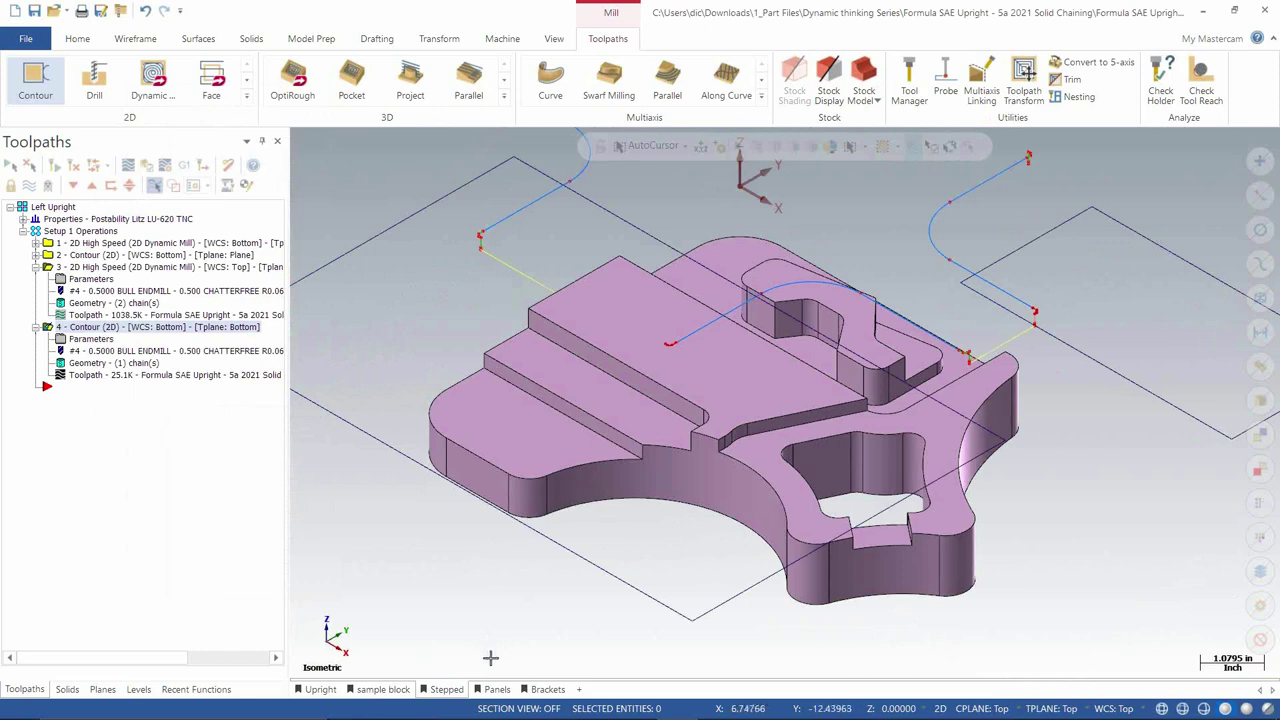
Step: Switch to the sample block sheet, zoom in, and start a 2D Contour toolpath
{"action": "left_click", "coordinate": [383, 689]}
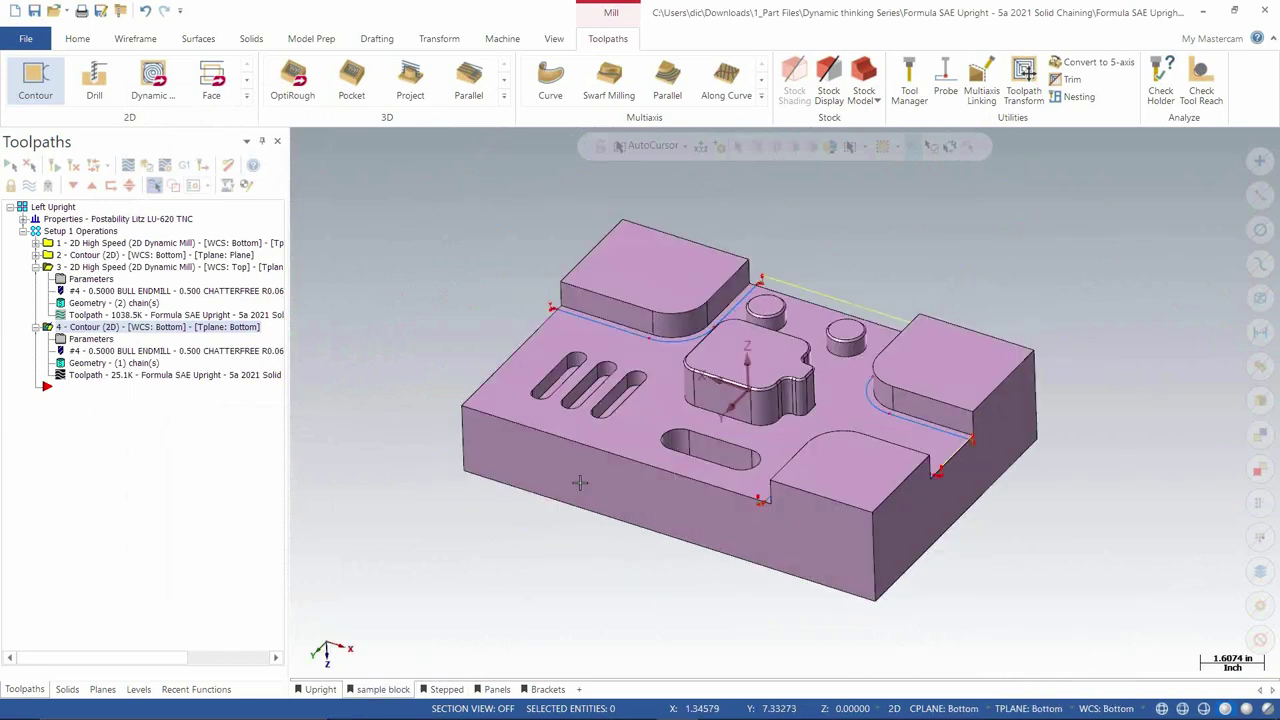
{"action": "scroll", "coordinate": [598, 397], "scroll_direction": "up", "scroll_amount": 5}
{"action": "scroll", "coordinate": [598, 397], "scroll_direction": "up", "scroll_amount": 3}
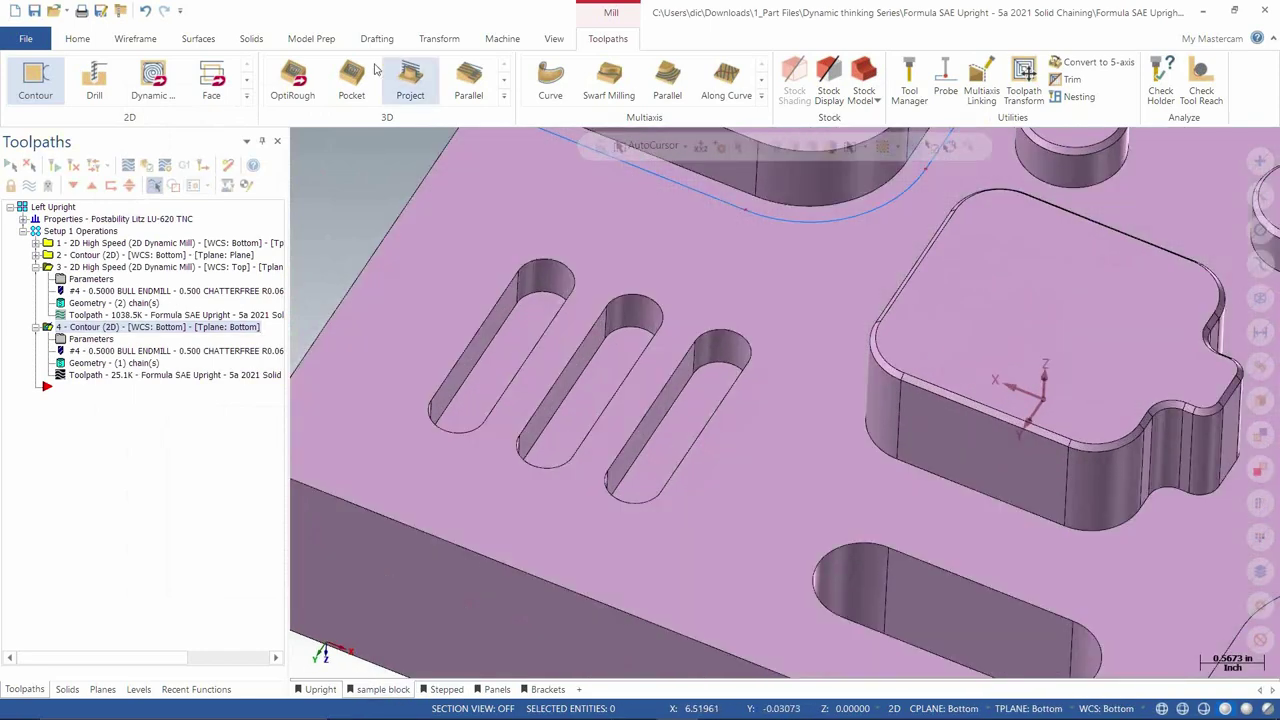
{"action": "left_click", "coordinate": [35, 80]}
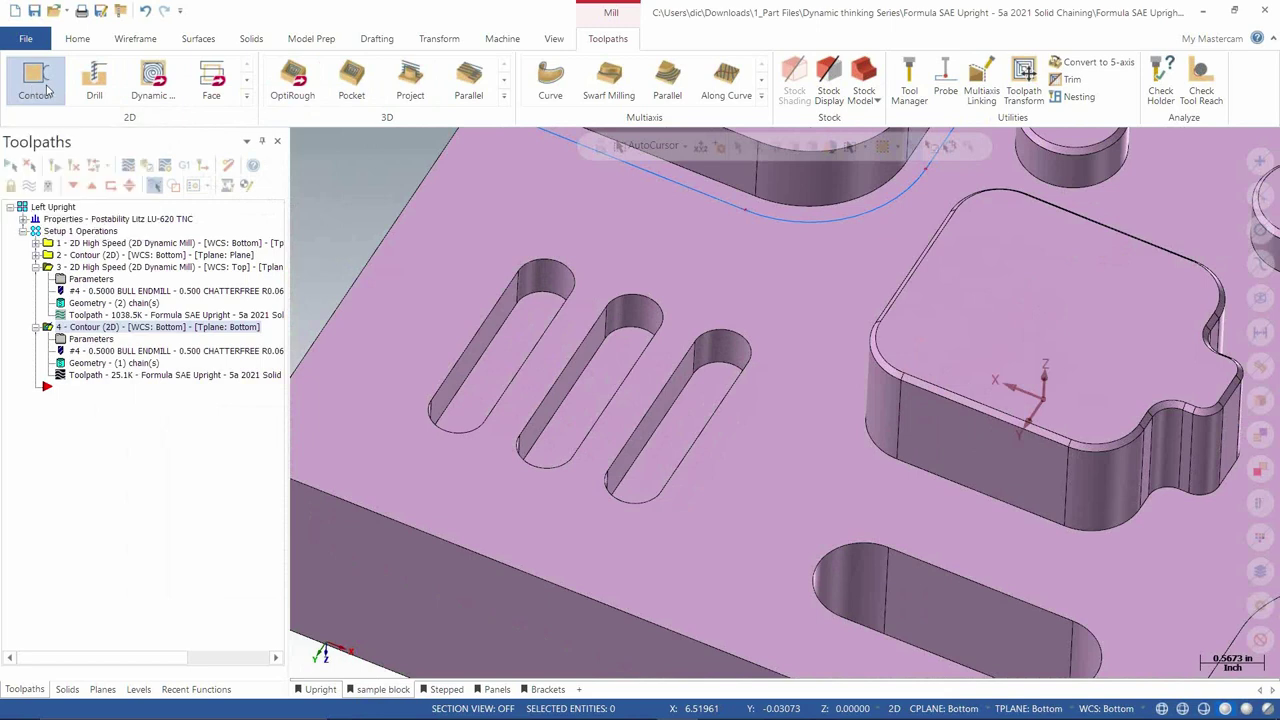
{"action": "left_click", "coordinate": [280, 235]}
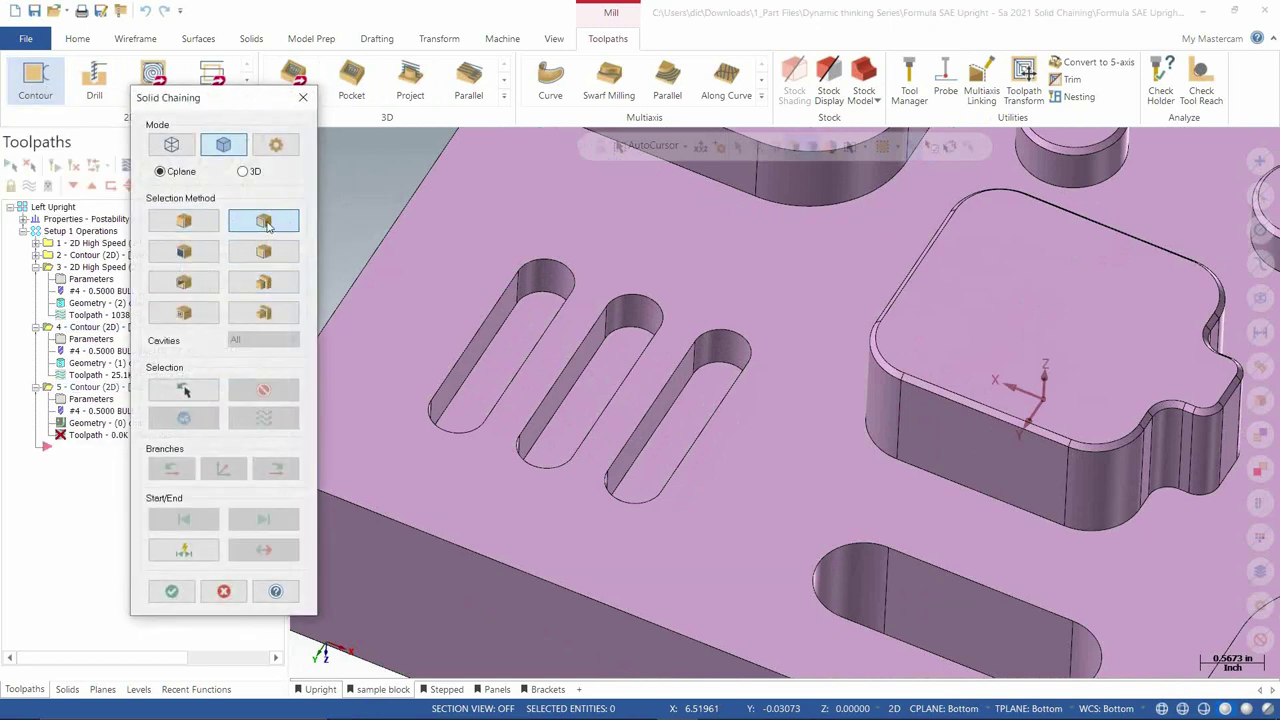
{"action": "left_click", "coordinate": [479, 372]}
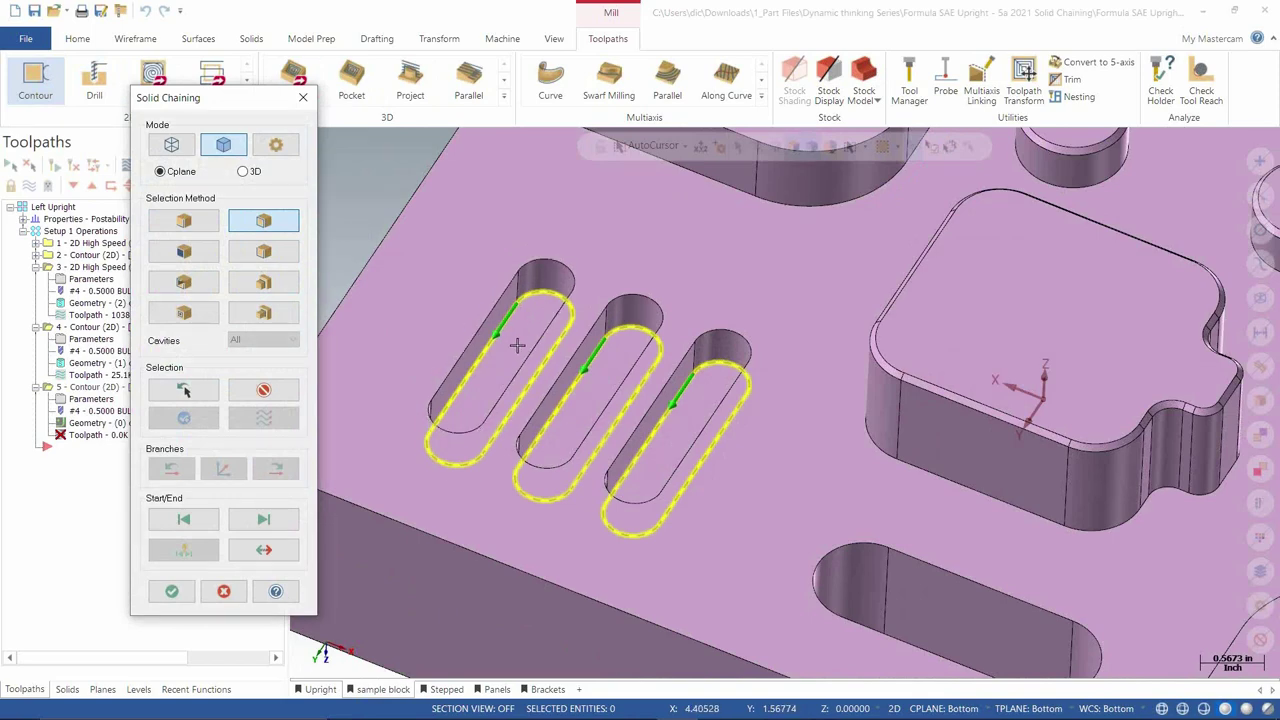
{"action": "middle_click_drag", "start_coordinate": [511, 348], "coordinate": [506, 373]}
{"action": "left_click", "coordinate": [265, 550]}
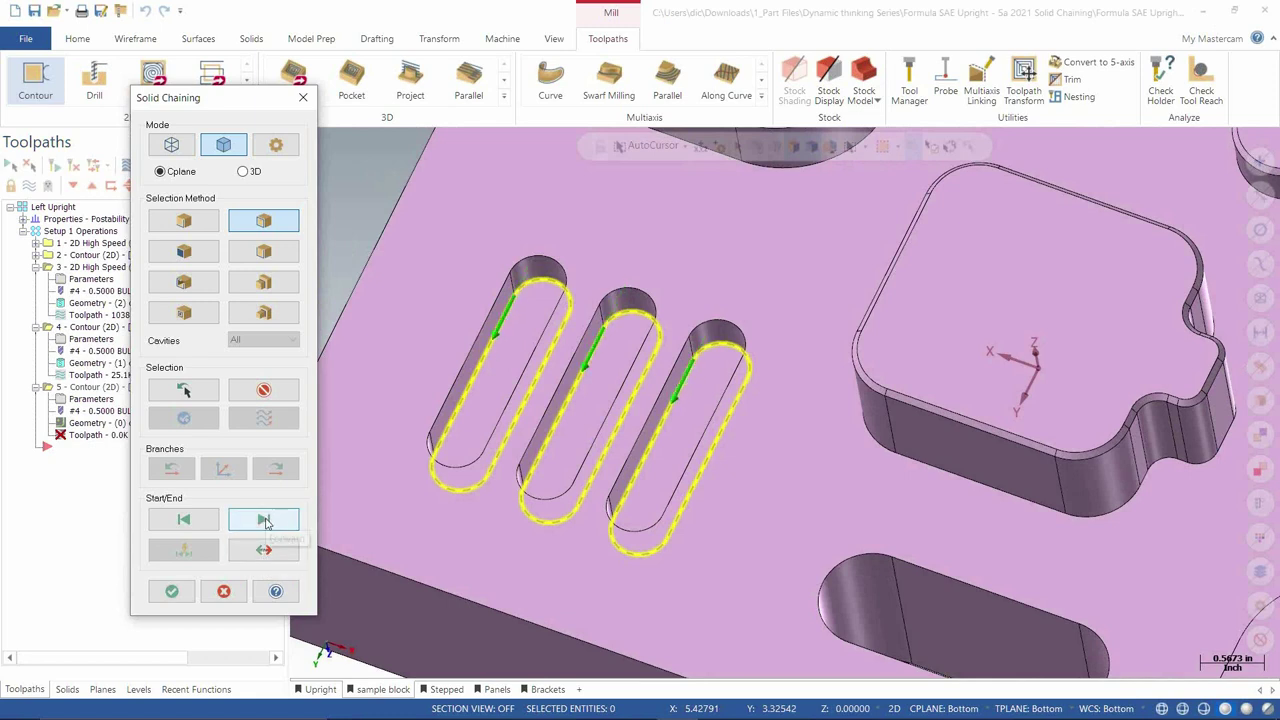
{"action": "left_click", "coordinate": [264, 520]}
{"action": "left_click", "coordinate": [264, 520]}
{"action": "left_click", "coordinate": [264, 520]}
{"action": "left_click", "coordinate": [264, 520]}
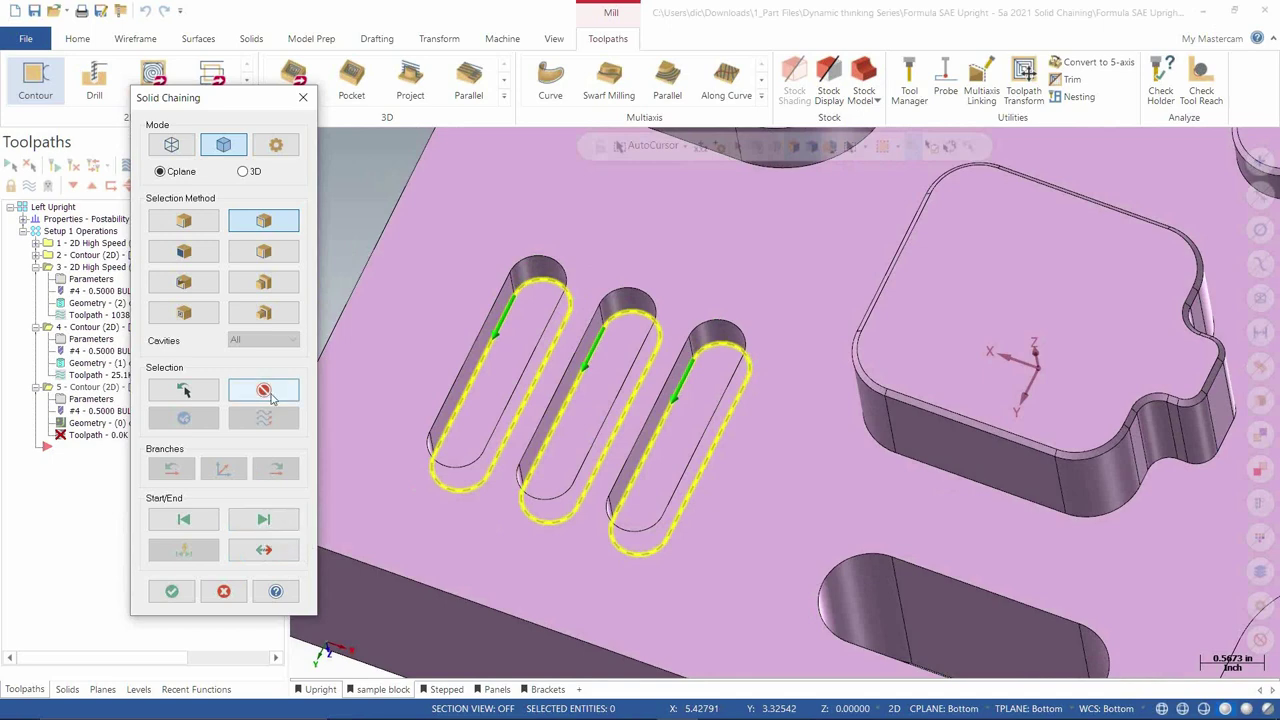
{"action": "left_click", "coordinate": [516, 302]}
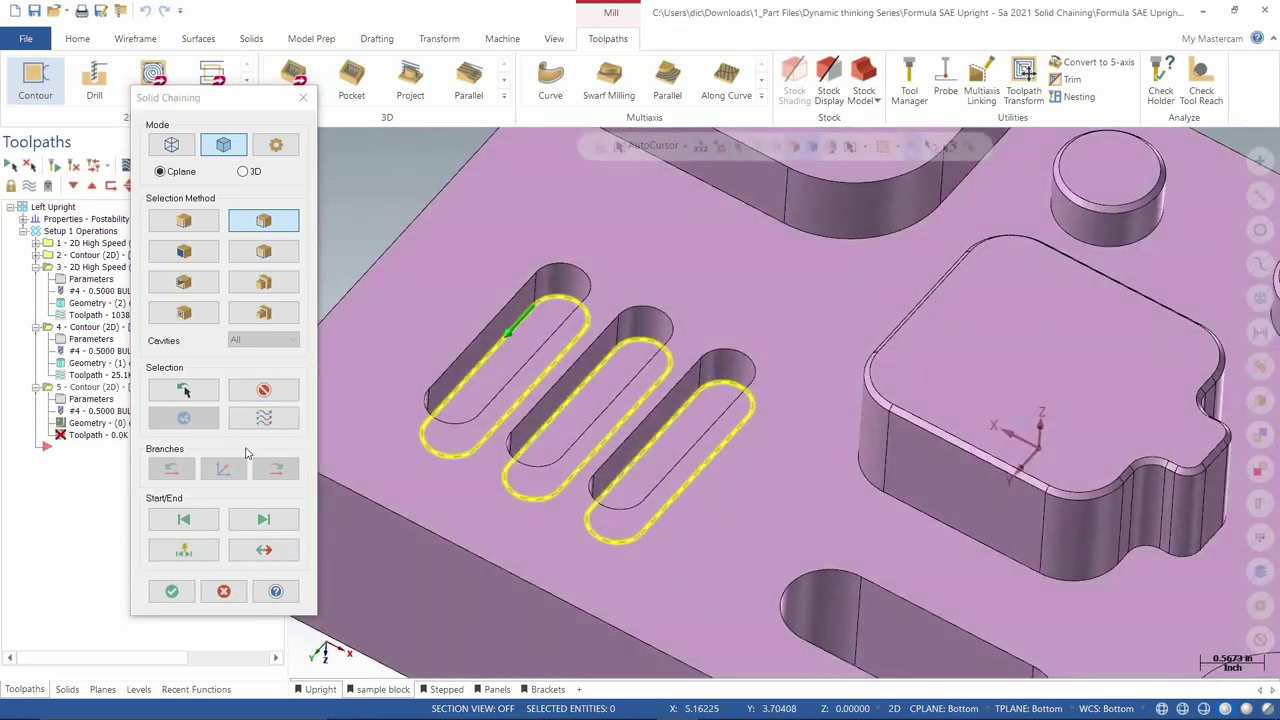
{"action": "left_click", "coordinate": [272, 524]}
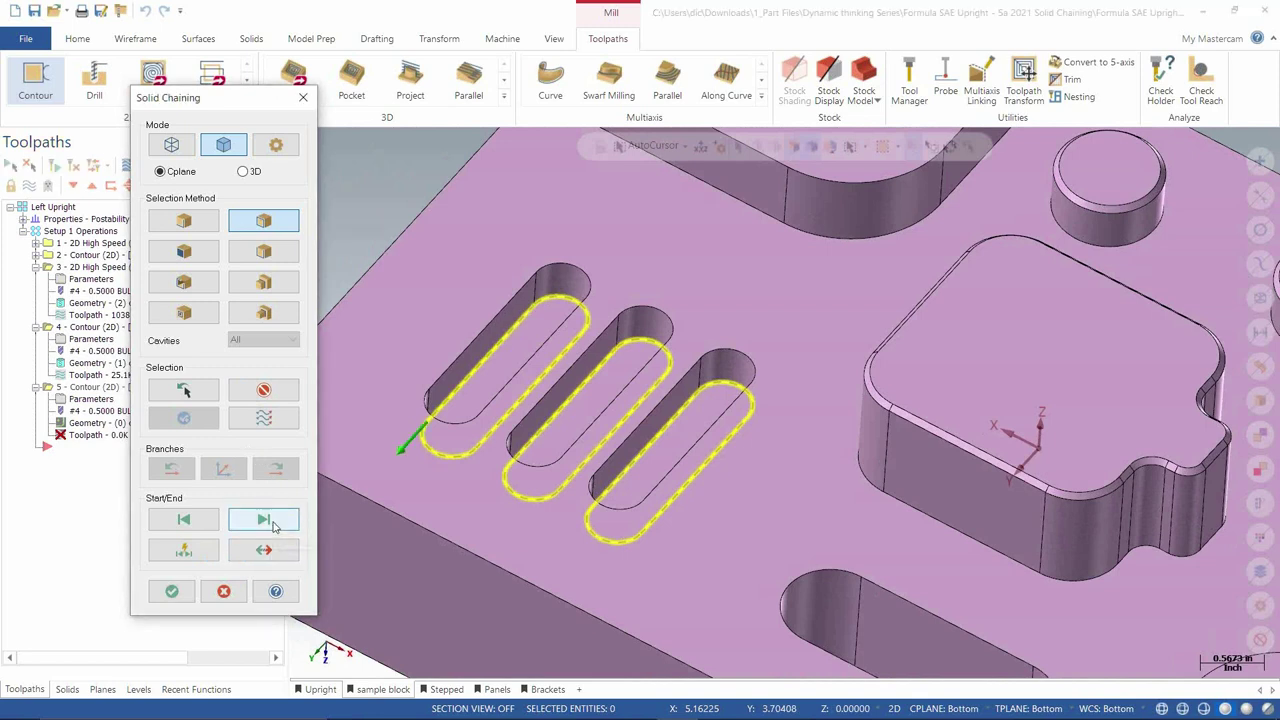
{"action": "left_click", "coordinate": [266, 419]}
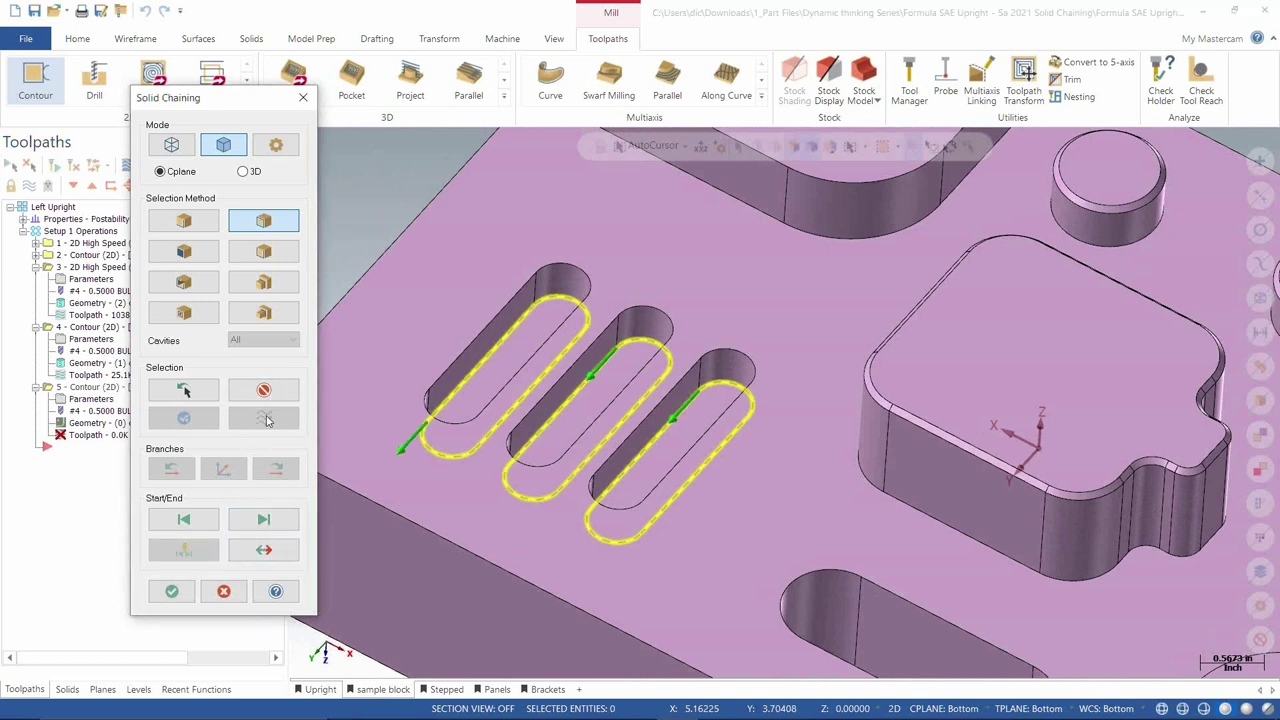
{"action": "left_click", "coordinate": [265, 391]}
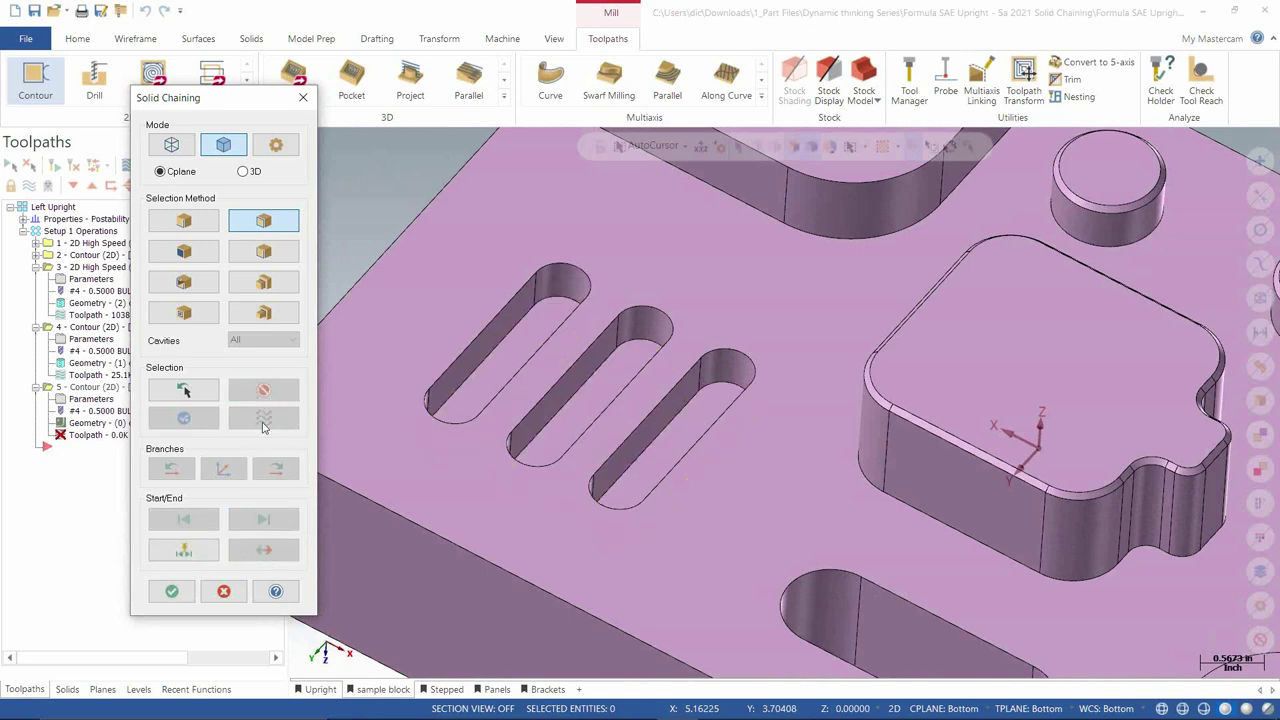
{"action": "scroll", "coordinate": [405, 410], "scroll_direction": "down", "scroll_amount": 5}
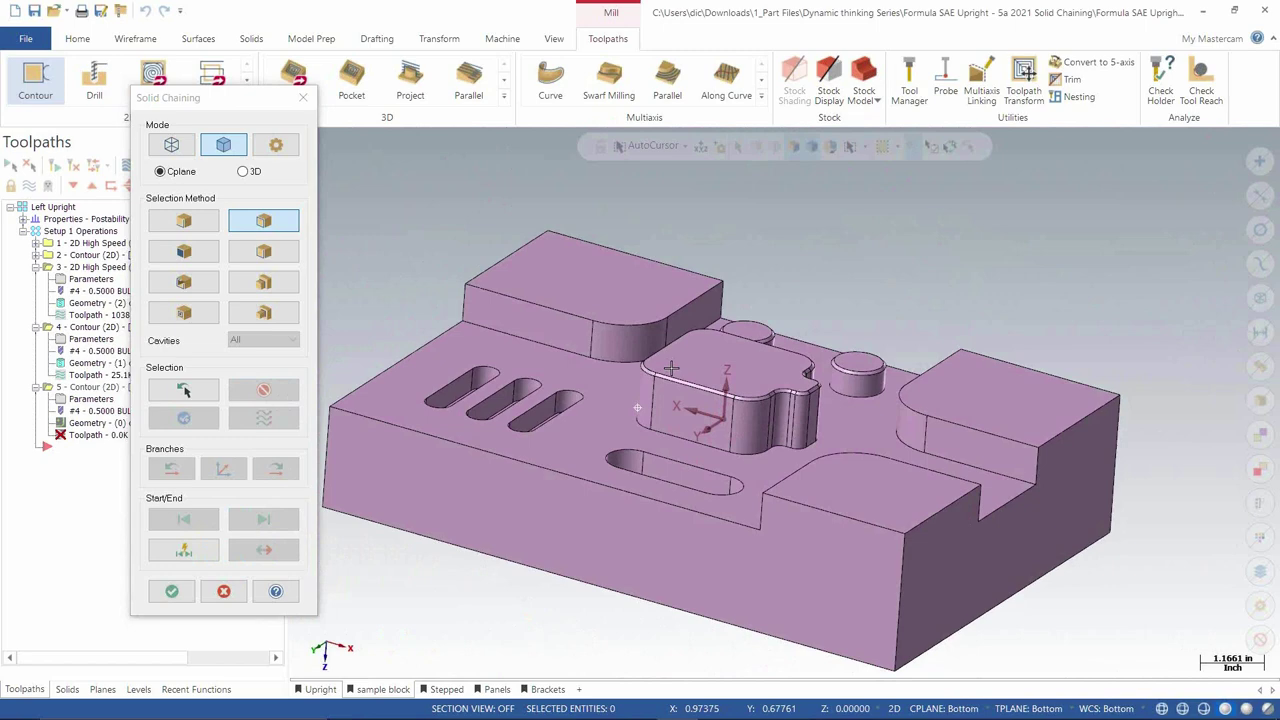
Step: Chain the raised pad's top face with Face selection, reverse its direction, and accept one chain
{"action": "left_click", "coordinate": [181, 258]}
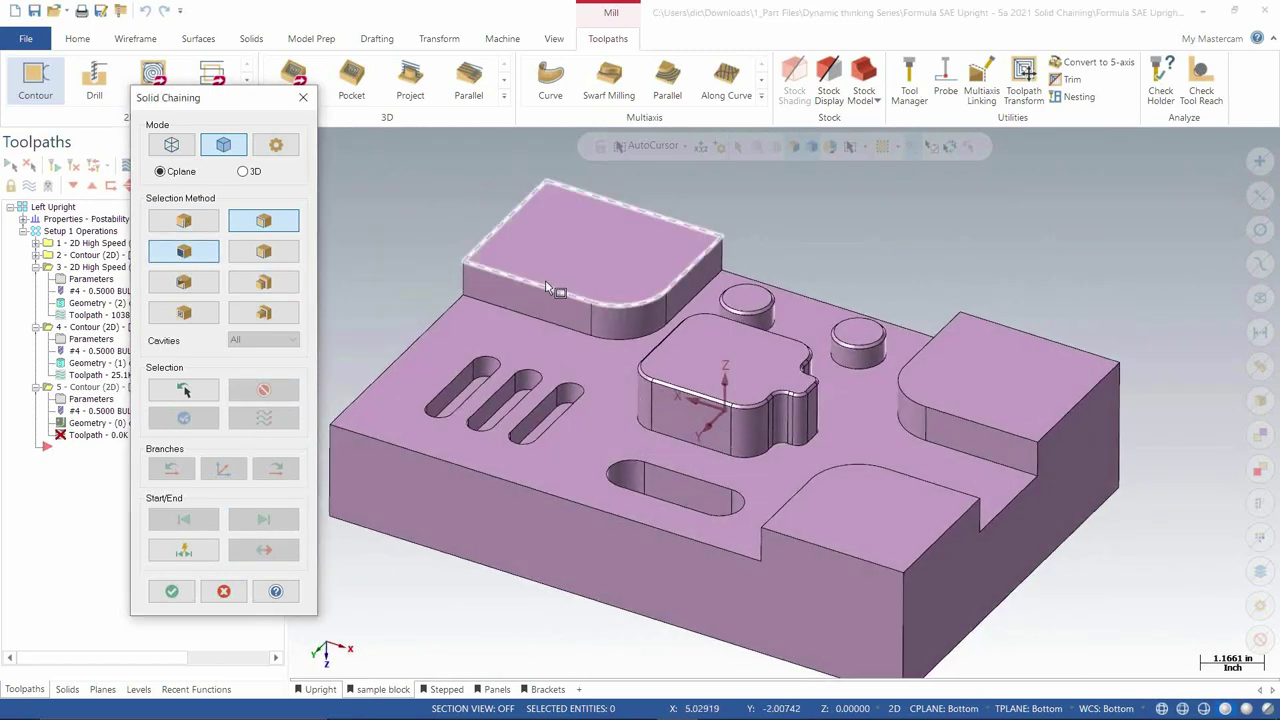
{"action": "left_click", "coordinate": [621, 262]}
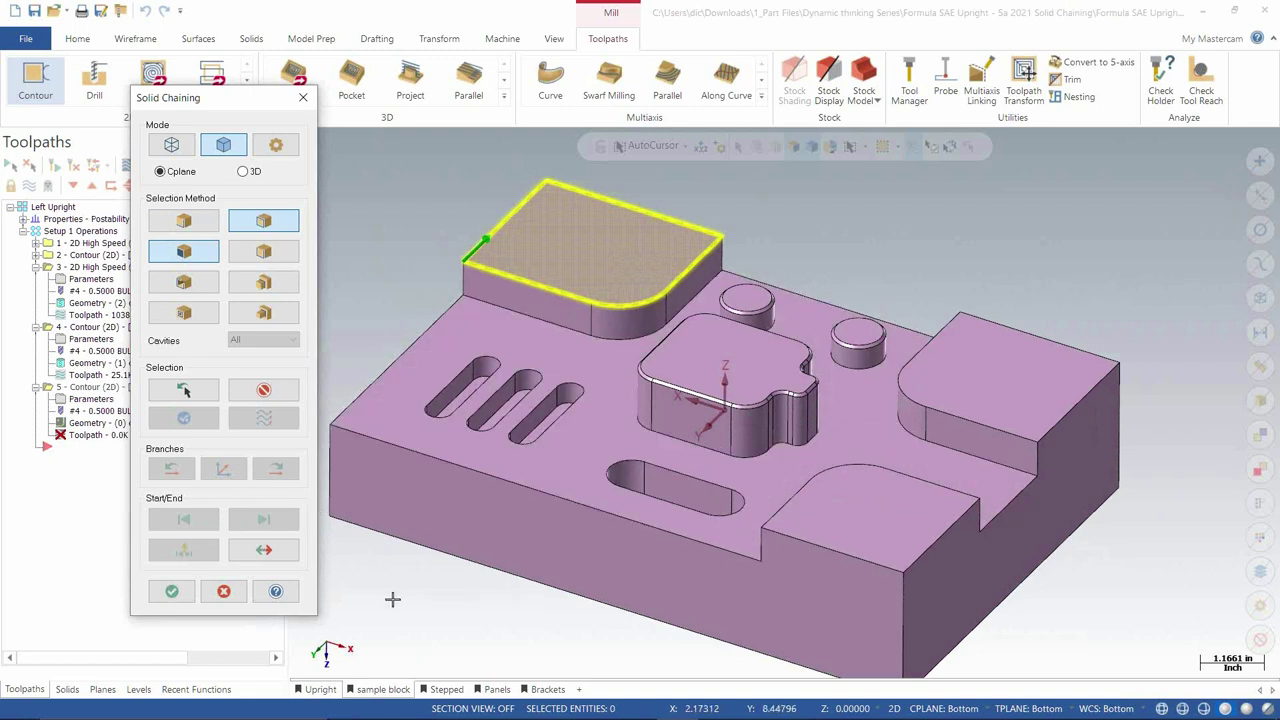
{"action": "left_click", "coordinate": [265, 550]}
{"action": "left_click", "coordinate": [265, 550]}
{"action": "left_click", "coordinate": [265, 550]}
{"action": "left_click", "coordinate": [266, 551]}
{"action": "left_click", "coordinate": [266, 551]}
{"action": "left_click", "coordinate": [185, 221]}
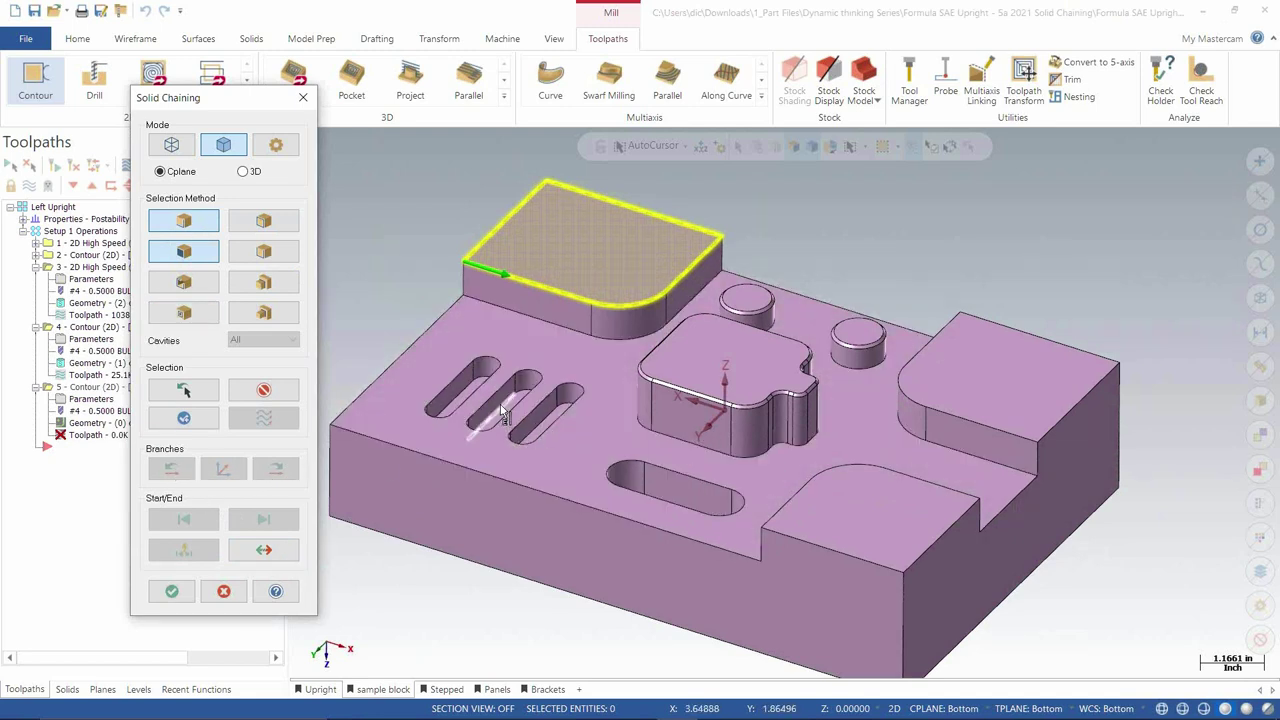
{"action": "left_click", "coordinate": [171, 591]}
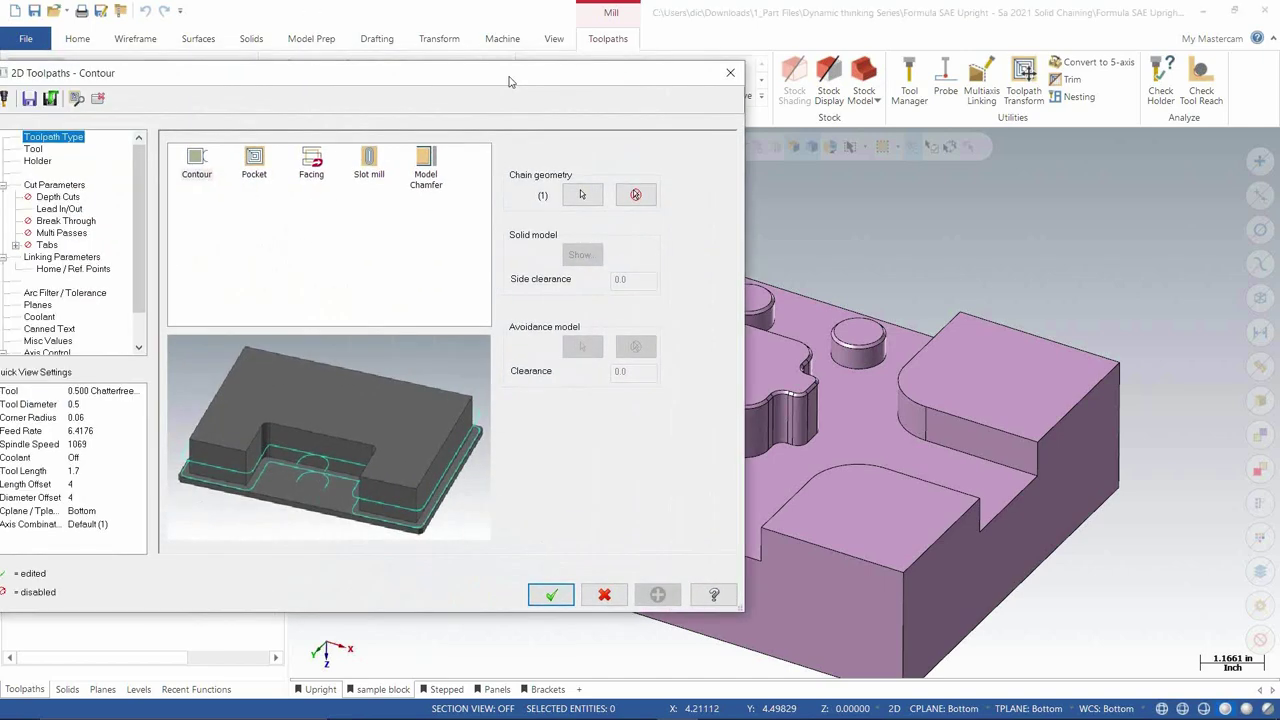
Step: Convert the pad's Face chain to edges in Chain Manager and edit the Edges chain
{"action": "left_click", "coordinate": [689, 198]}
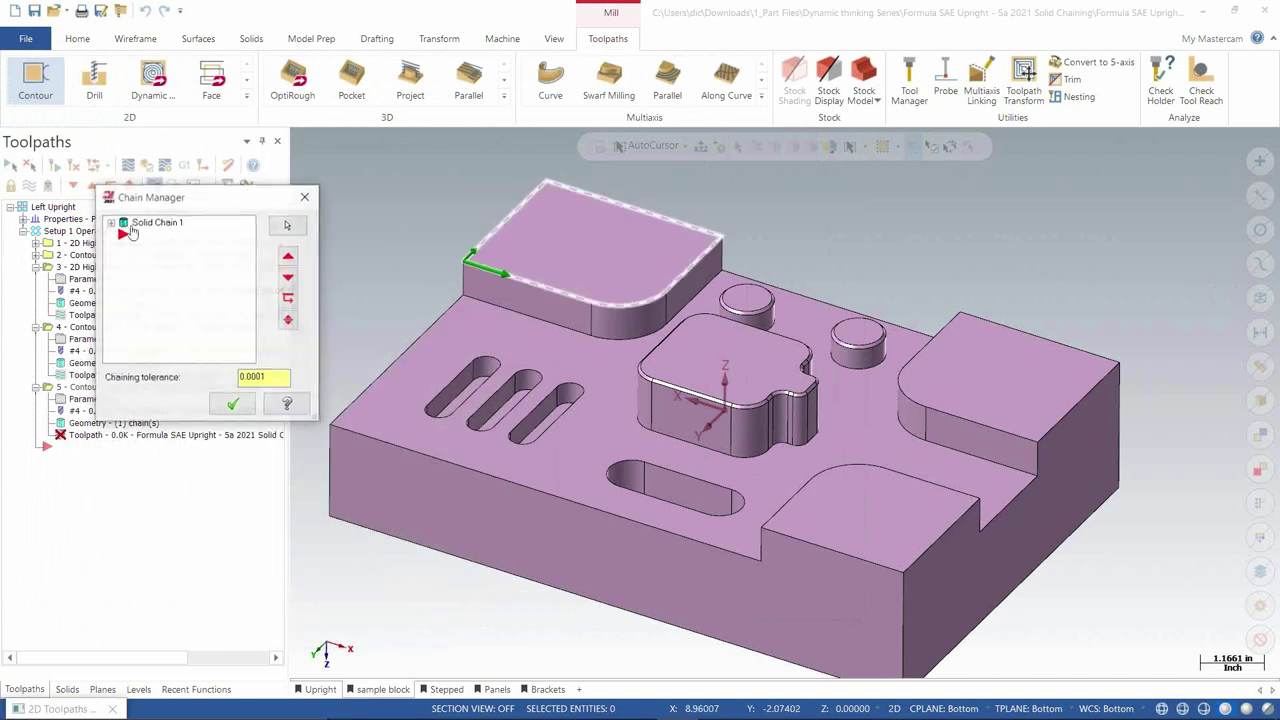
{"action": "right_click", "coordinate": [155, 236]}
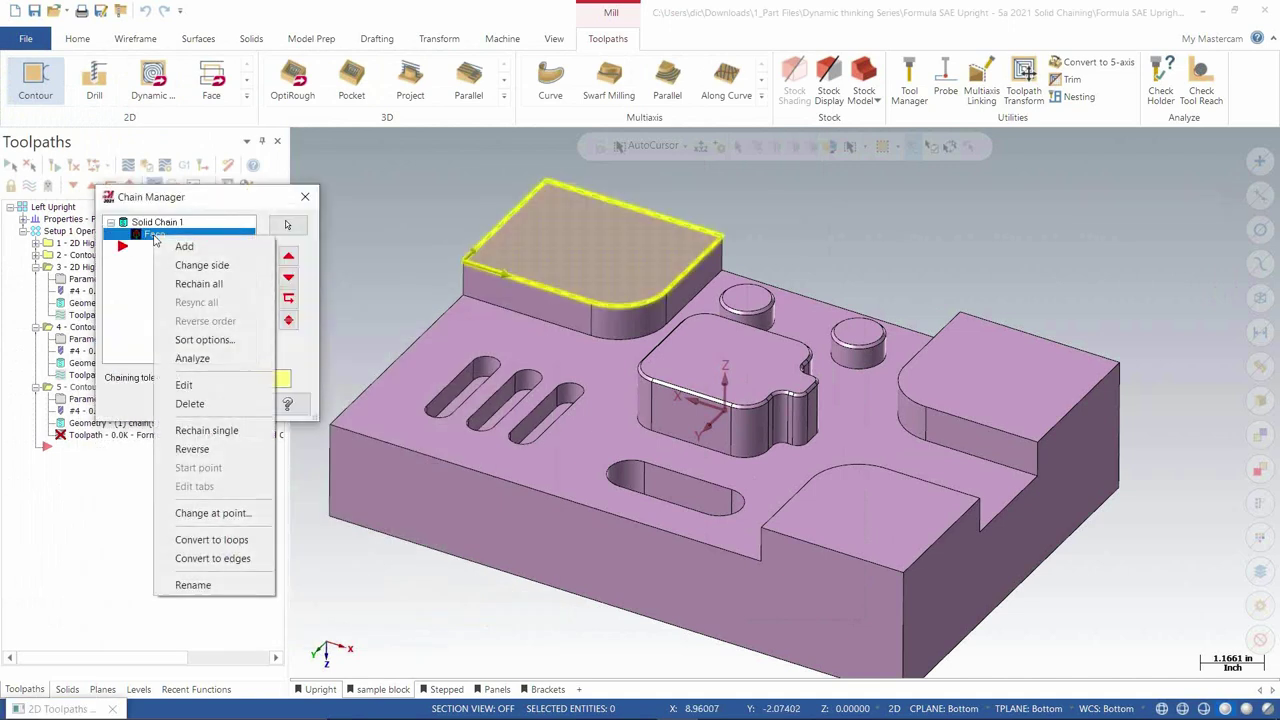
{"action": "left_click", "coordinate": [212, 559]}
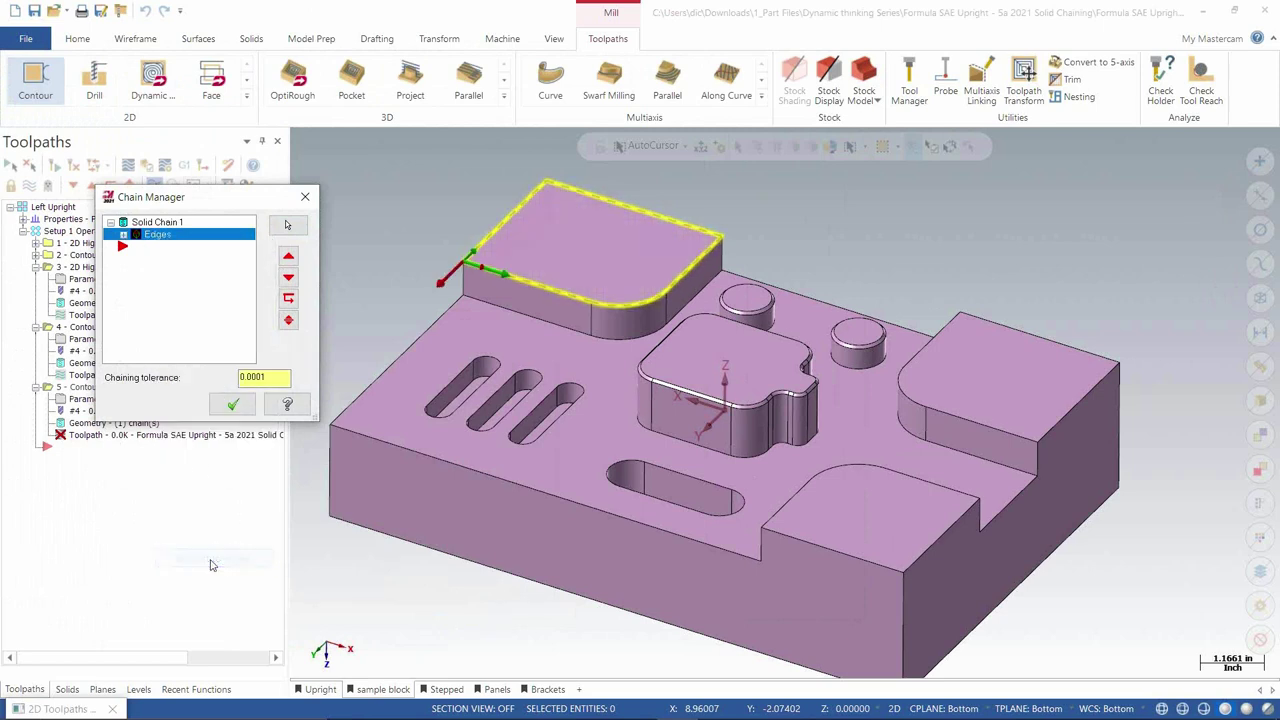
{"action": "right_click", "coordinate": [170, 240]}
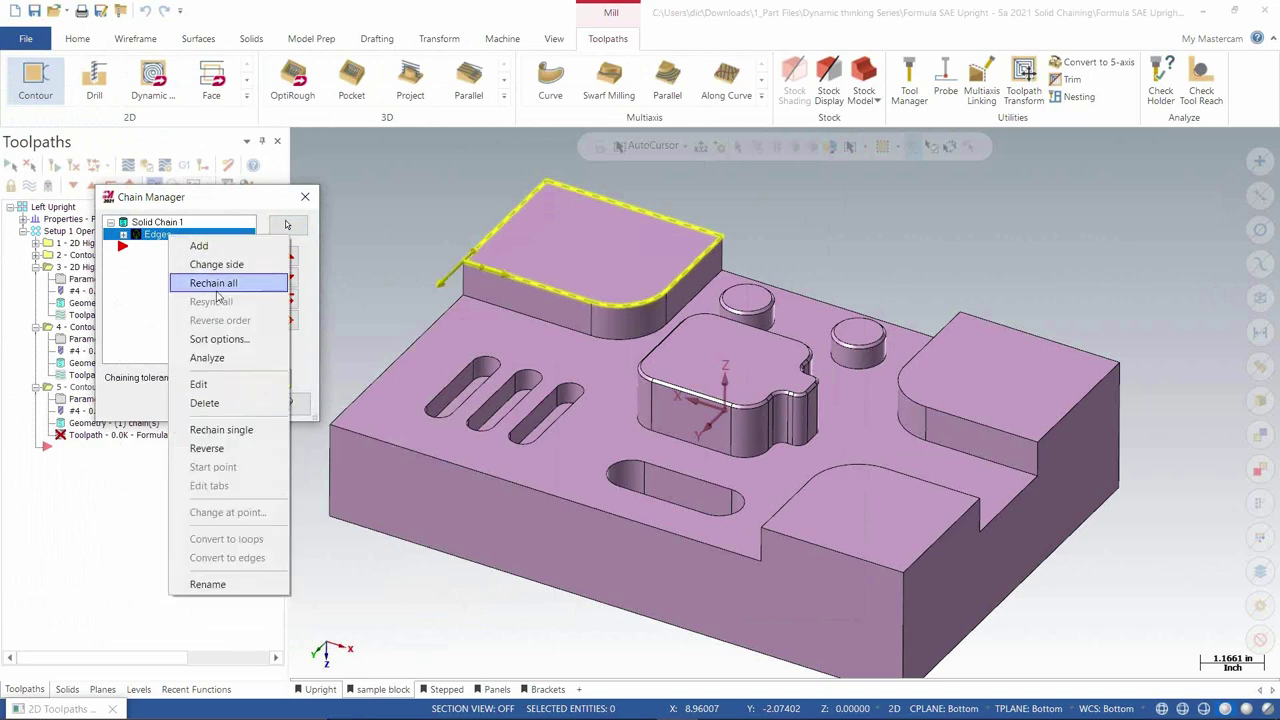
{"action": "left_click", "coordinate": [218, 388]}
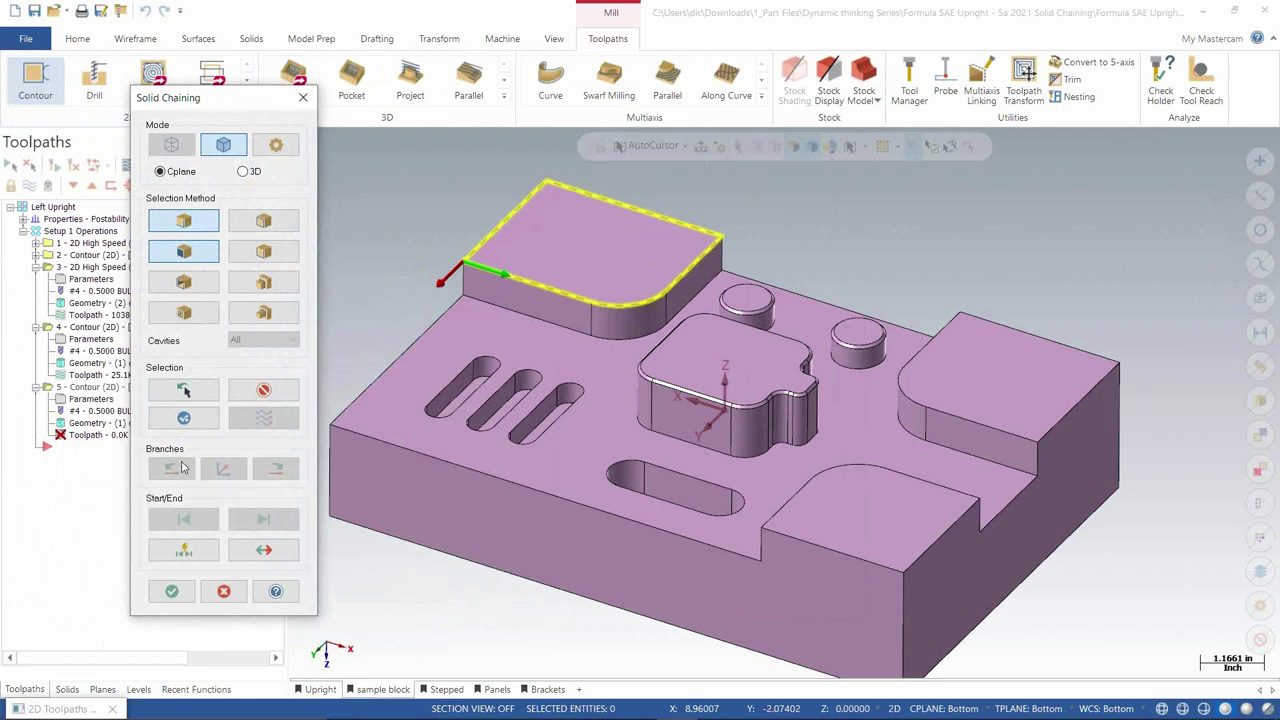
Step: Turn off face selection and move the chain start to the pad's left corner
{"action": "left_click", "coordinate": [200, 251]}
{"action": "left_click", "coordinate": [171, 591]}
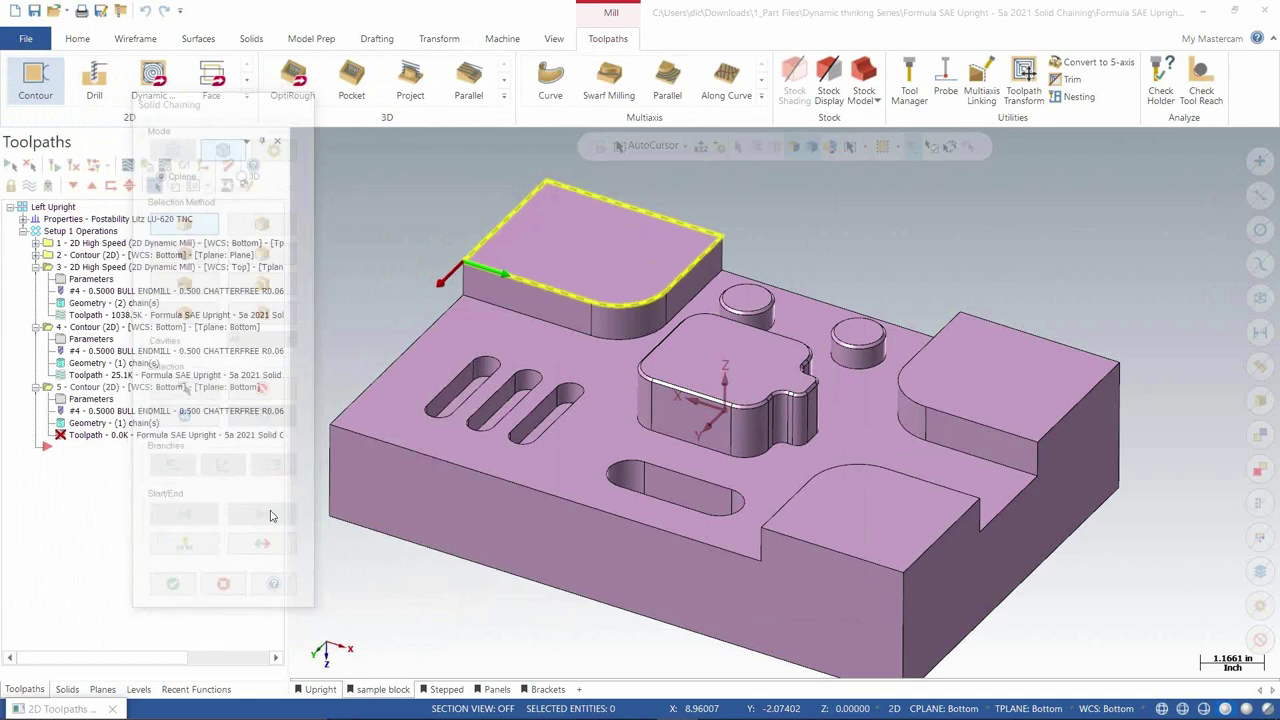
{"action": "left_click", "coordinate": [463, 262]}
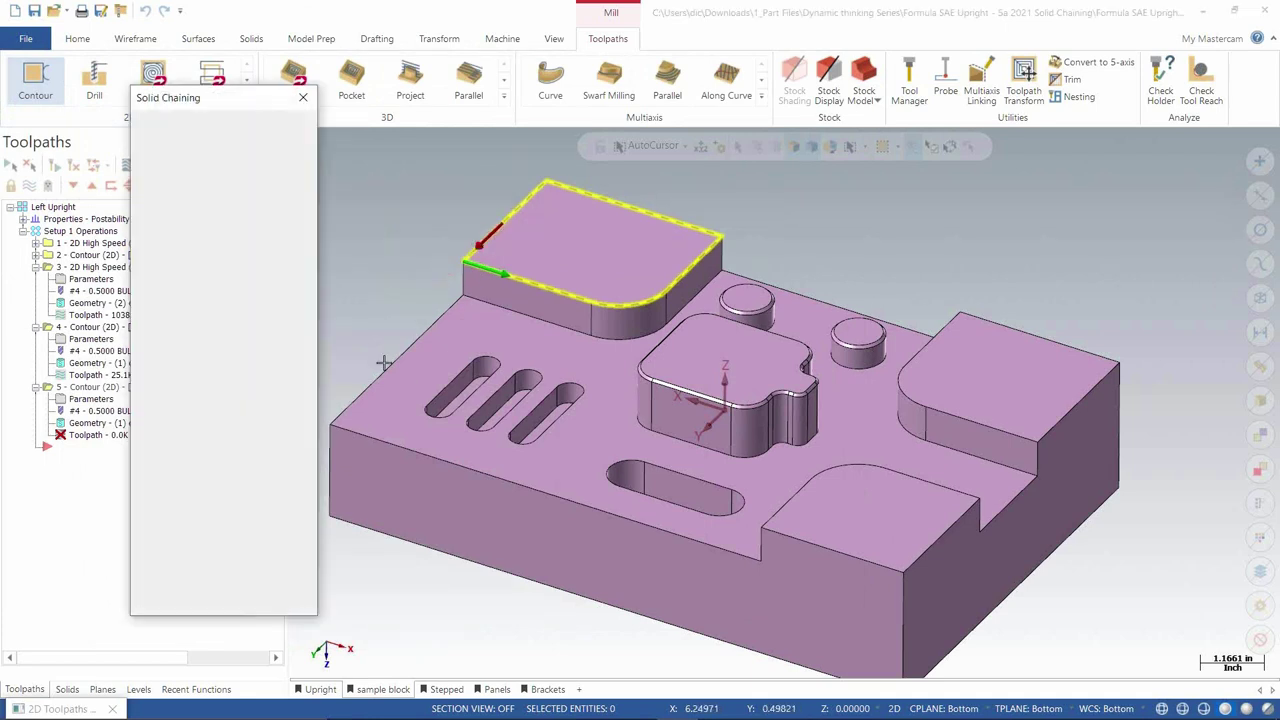
Step: Reverse the pad chain and shorten it to the left and back edges
{"action": "left_click", "coordinate": [263, 551]}
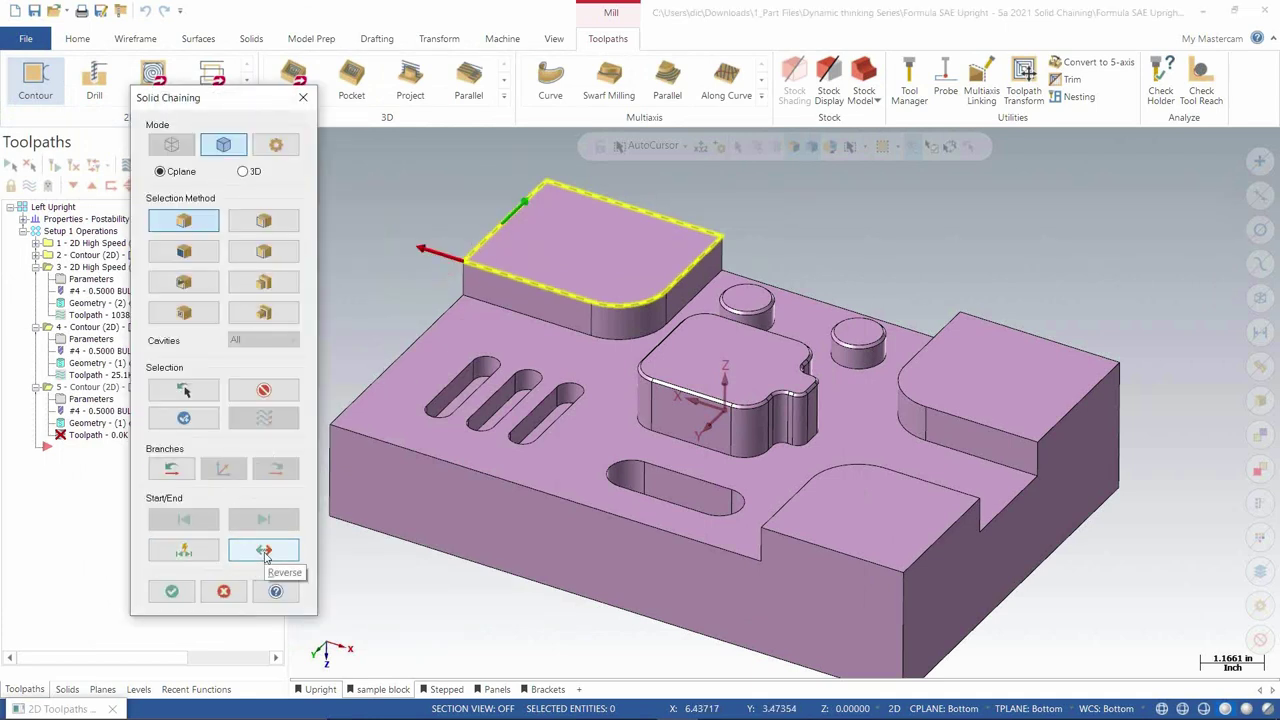
{"action": "left_click", "coordinate": [172, 472]}
{"action": "left_click", "coordinate": [172, 472]}
{"action": "left_click", "coordinate": [172, 472]}
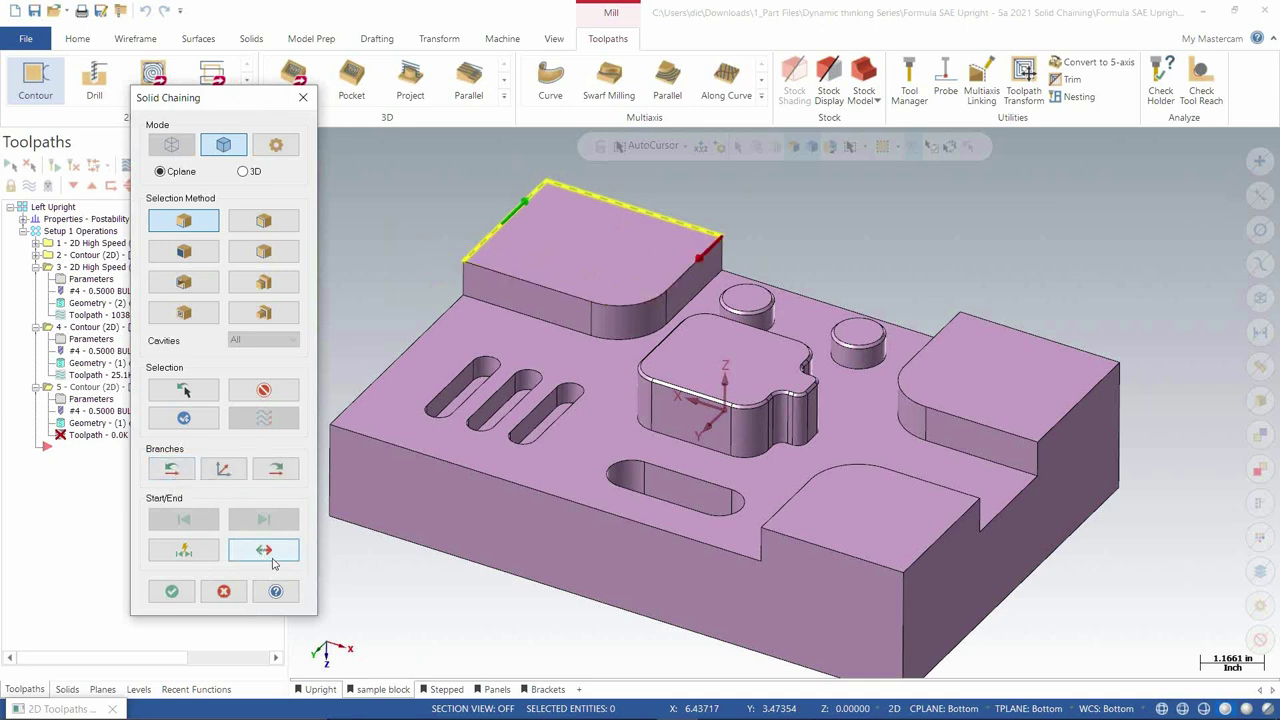
{"action": "left_click", "coordinate": [183, 555]}
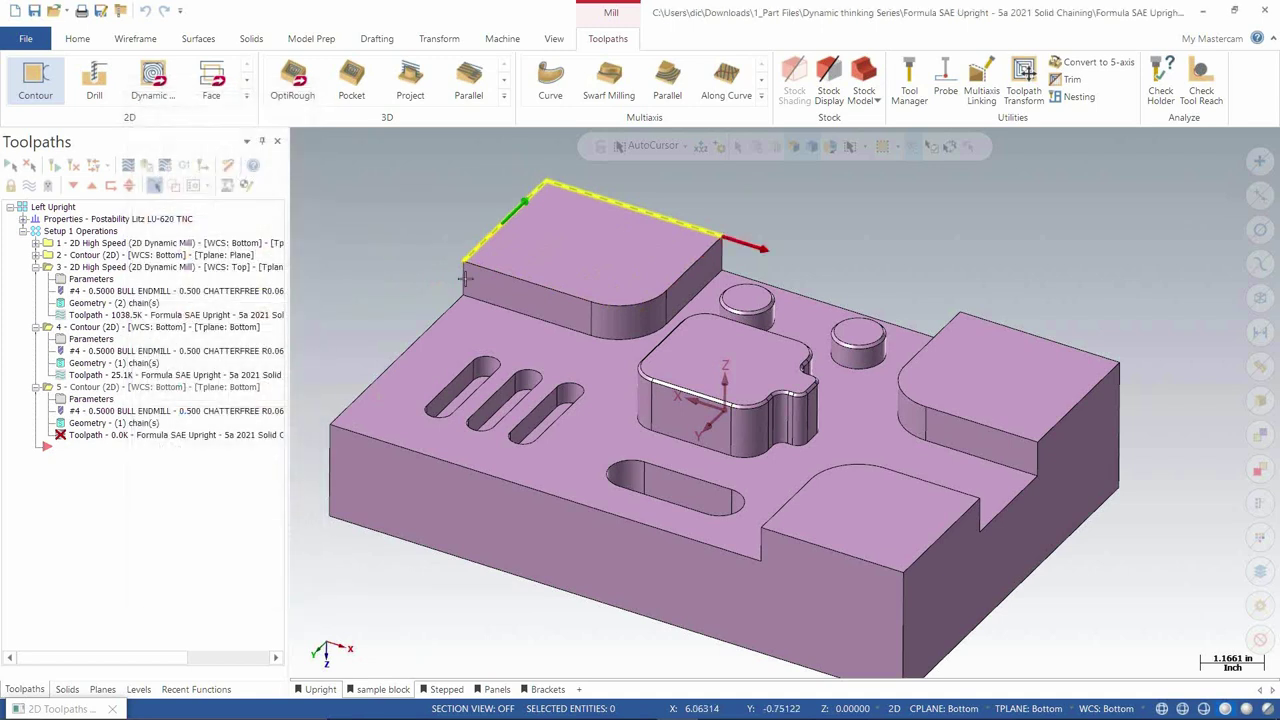
Step: Start the chain at the left corner, reverse it, rechain the full pad loop, and return to Contour parameters
{"action": "left_click", "coordinate": [463, 263]}
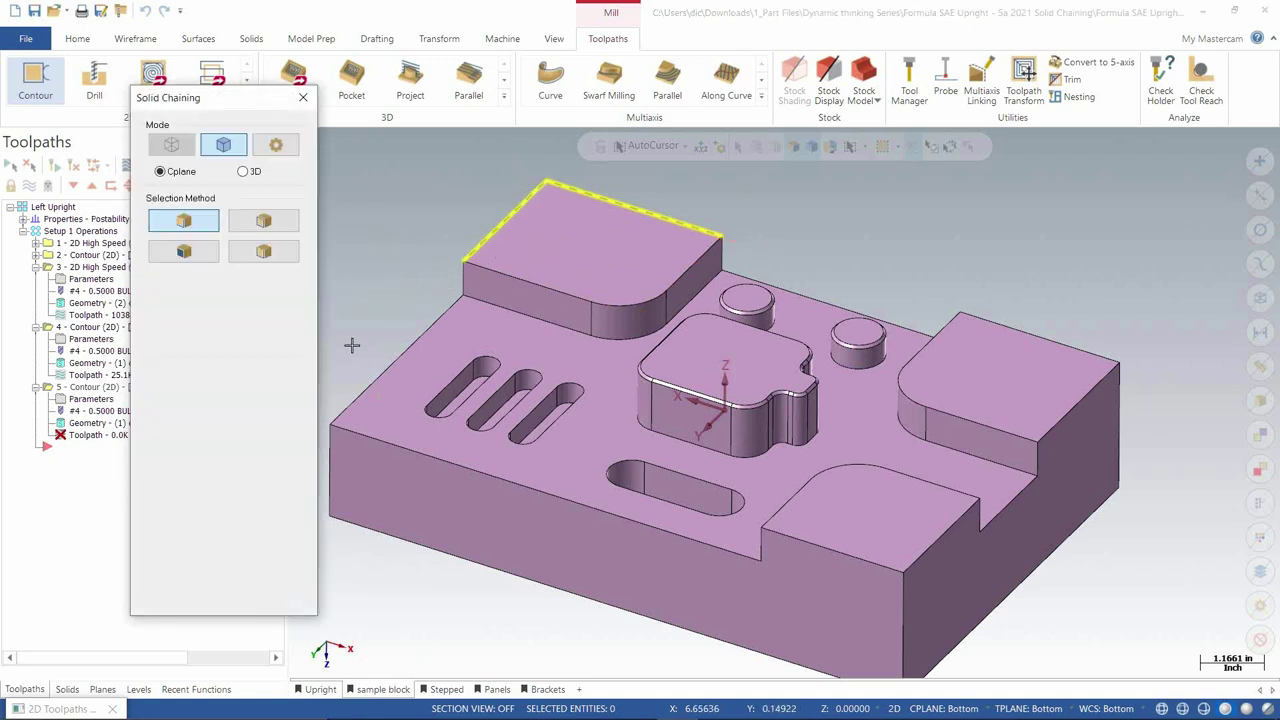
{"action": "left_click", "coordinate": [266, 551]}
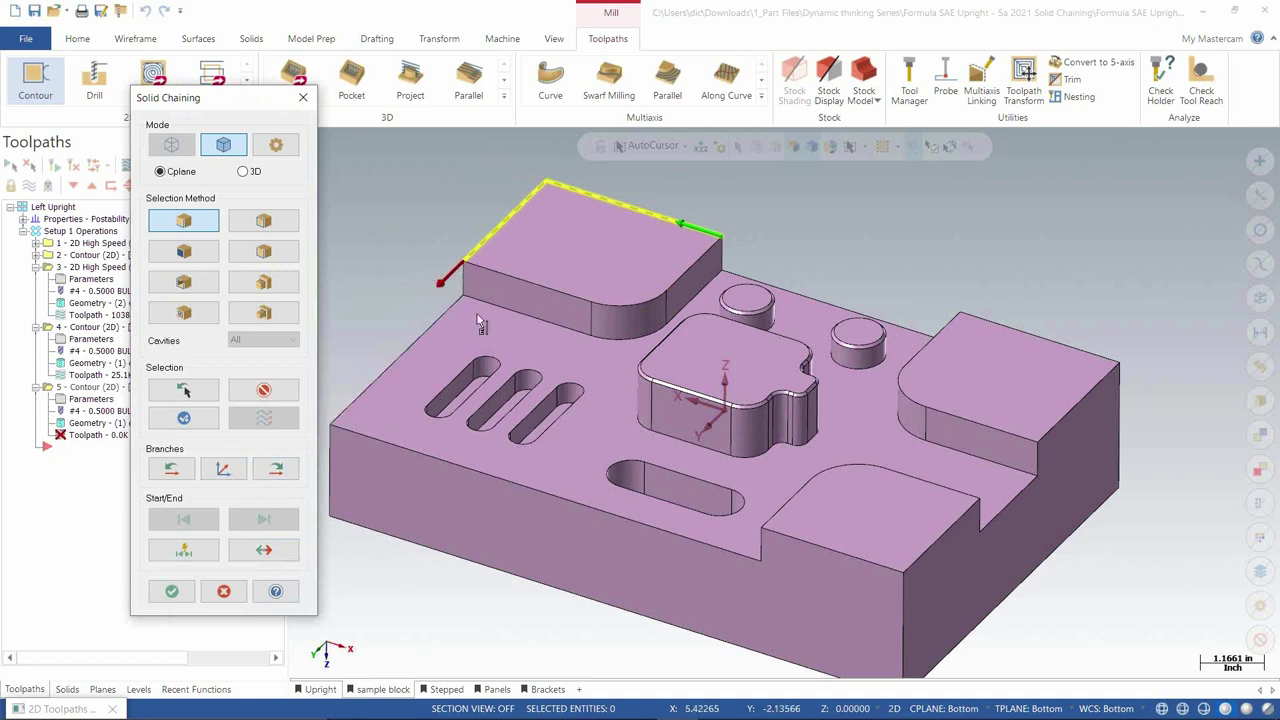
{"action": "left_click", "coordinate": [303, 97]}
{"action": "right_click", "coordinate": [203, 329]}
{"action": "left_click", "coordinate": [252, 366]}
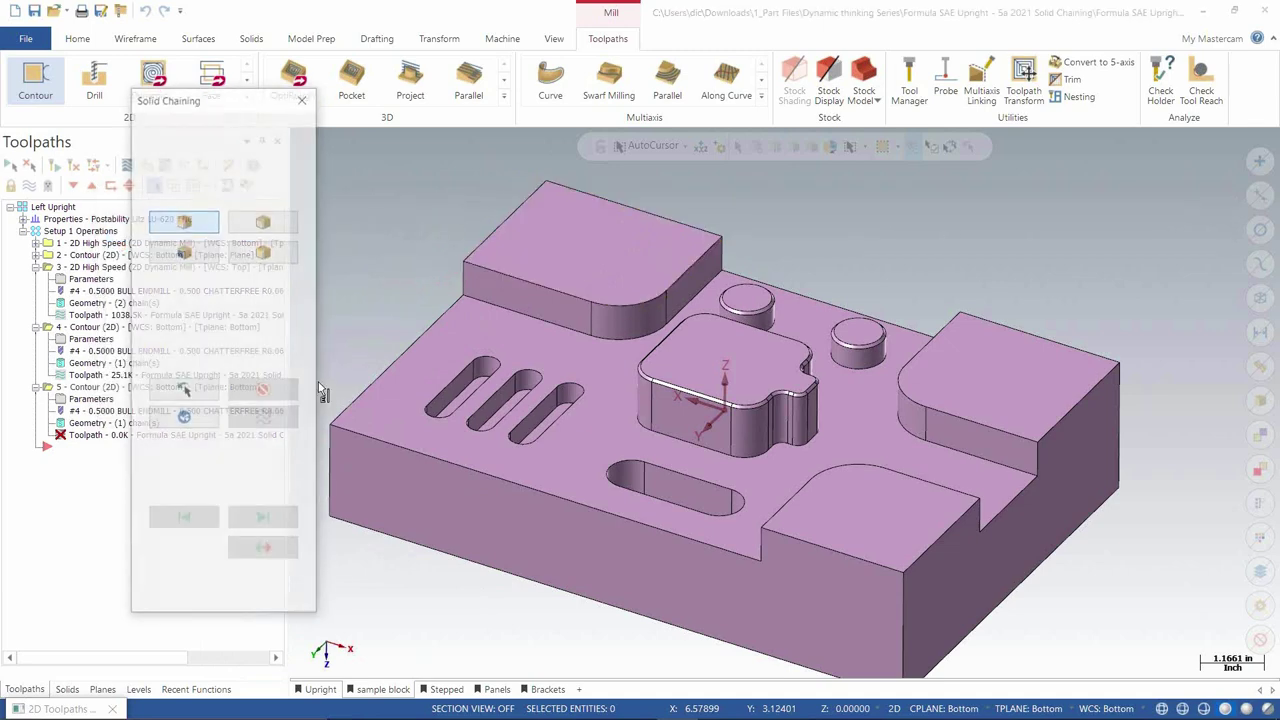
{"action": "left_click", "coordinate": [224, 590]}
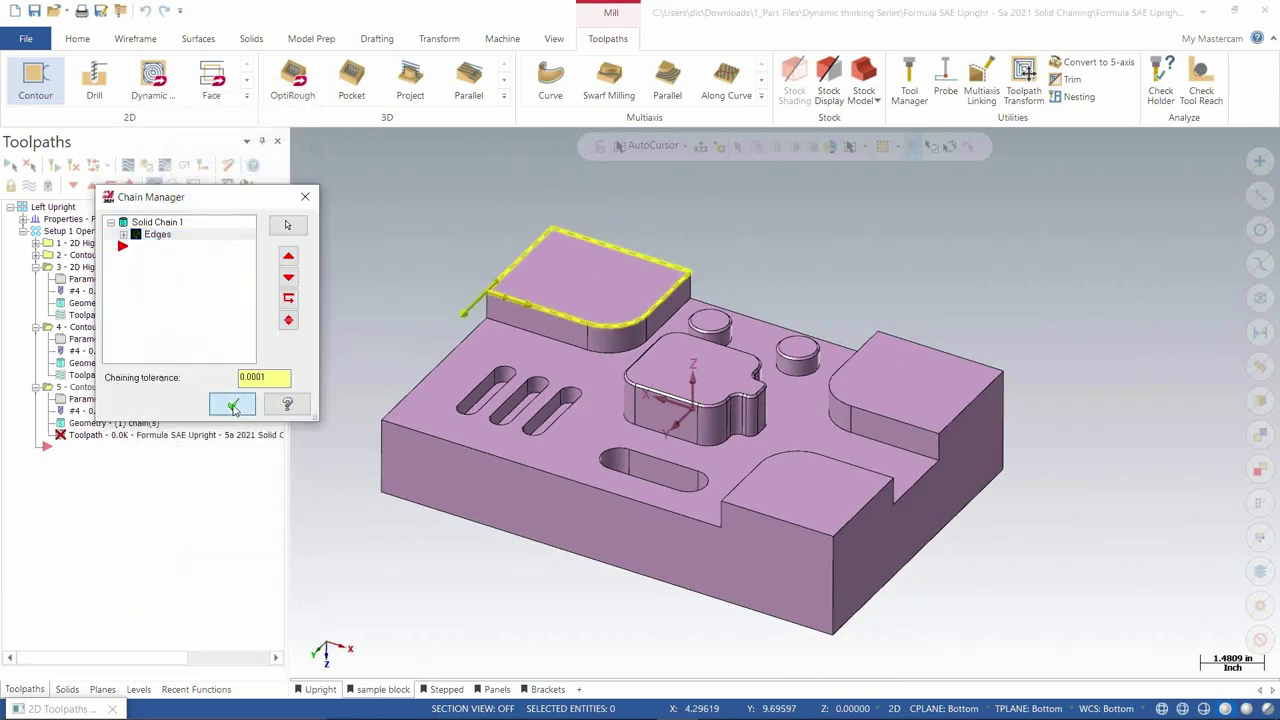
{"action": "left_click", "coordinate": [233, 405]}
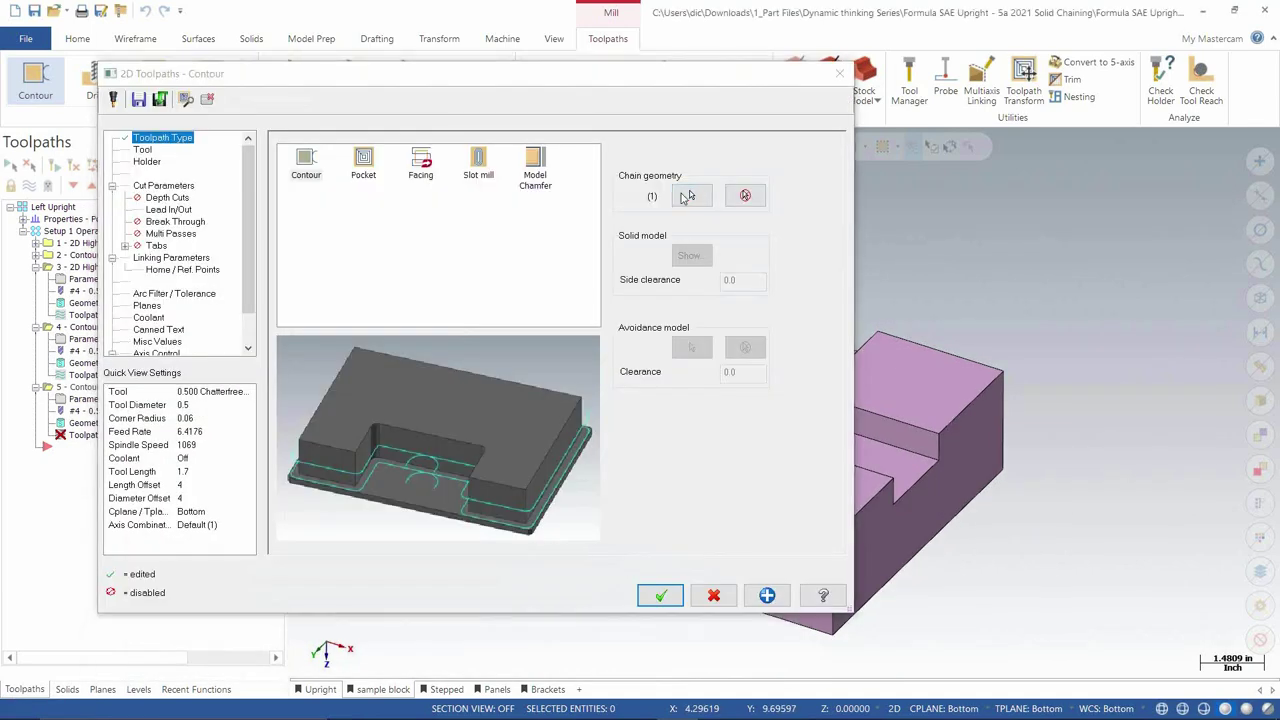
Step: Rechain all, try chaining Bosses from the block's floor, then unselect them all
{"action": "left_click", "coordinate": [686, 196]}
{"action": "right_click", "coordinate": [185, 279]}
{"action": "left_click", "coordinate": [231, 331]}
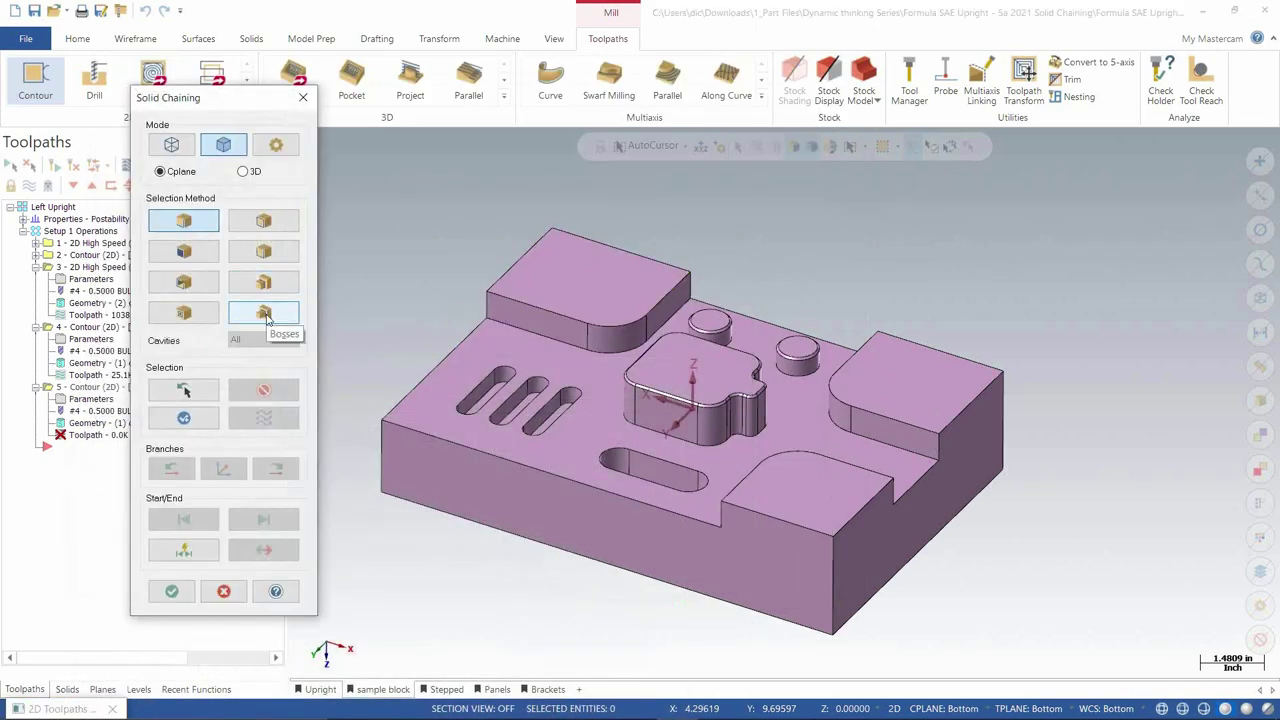
{"action": "left_click", "coordinate": [265, 316]}
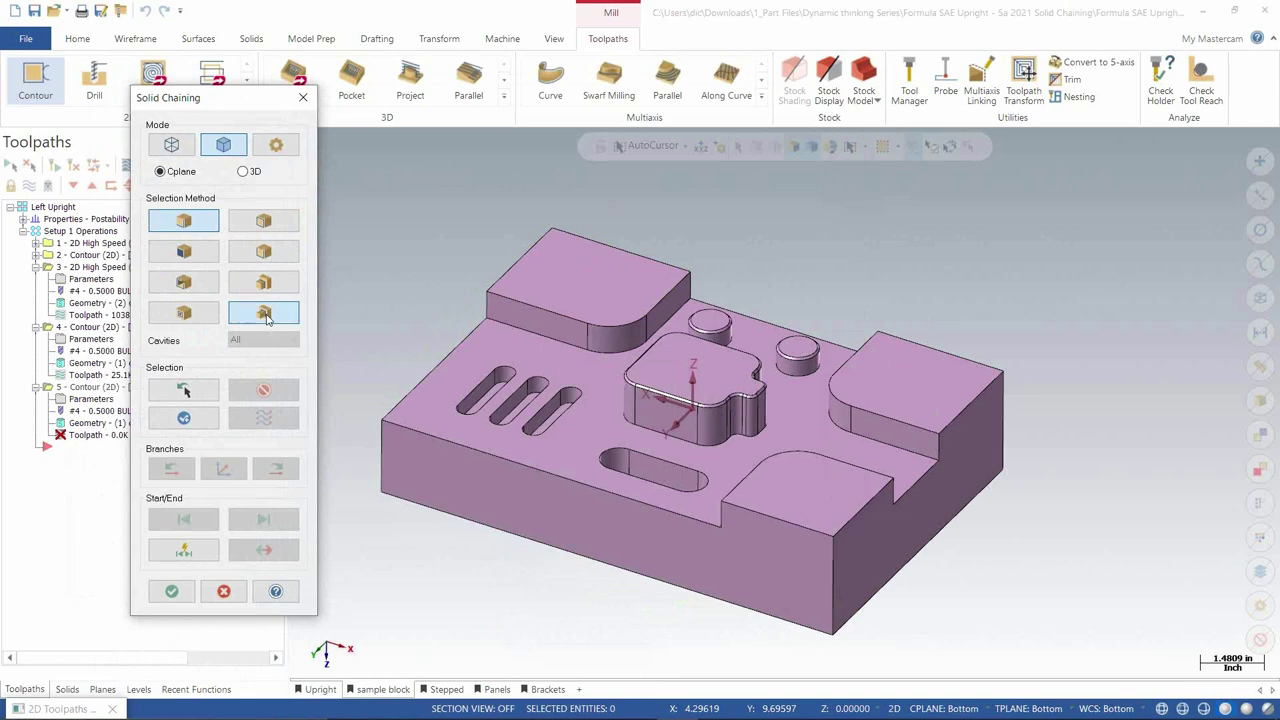
{"action": "left_click", "coordinate": [484, 353]}
{"action": "middle_click_drag", "start_coordinate": [371, 282], "coordinate": [362, 320]}
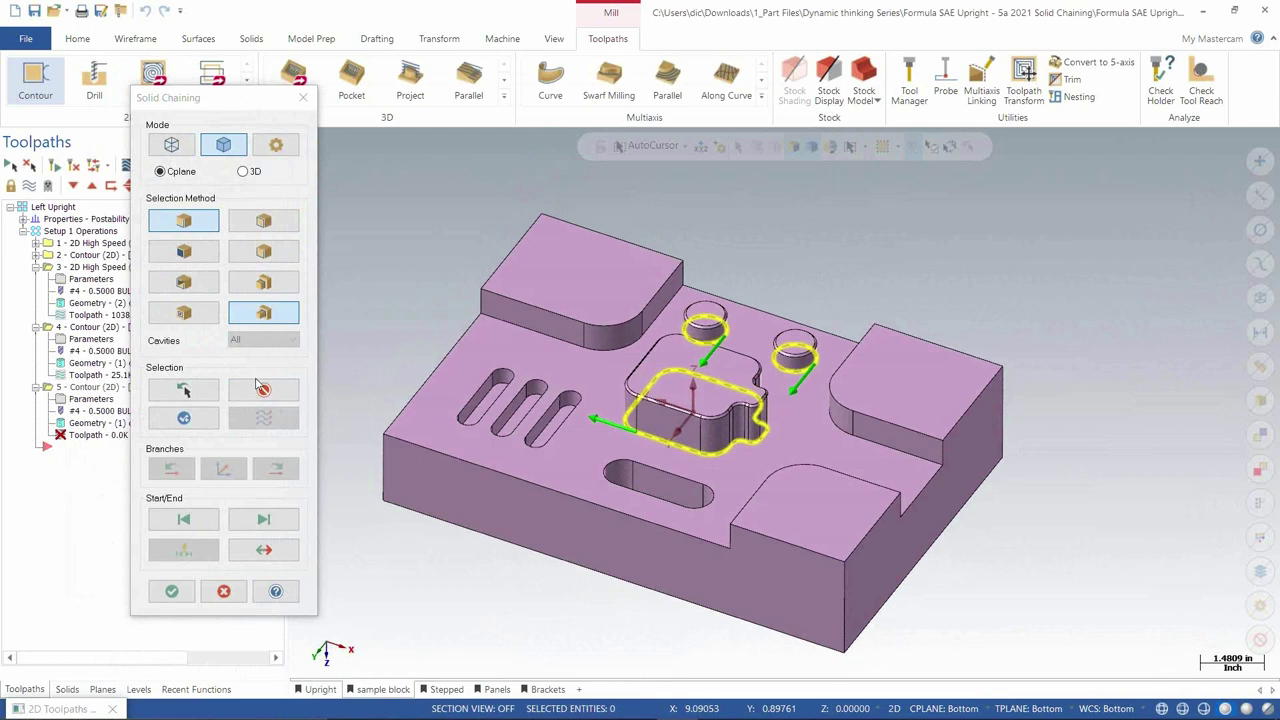
{"action": "left_click", "coordinate": [263, 391]}
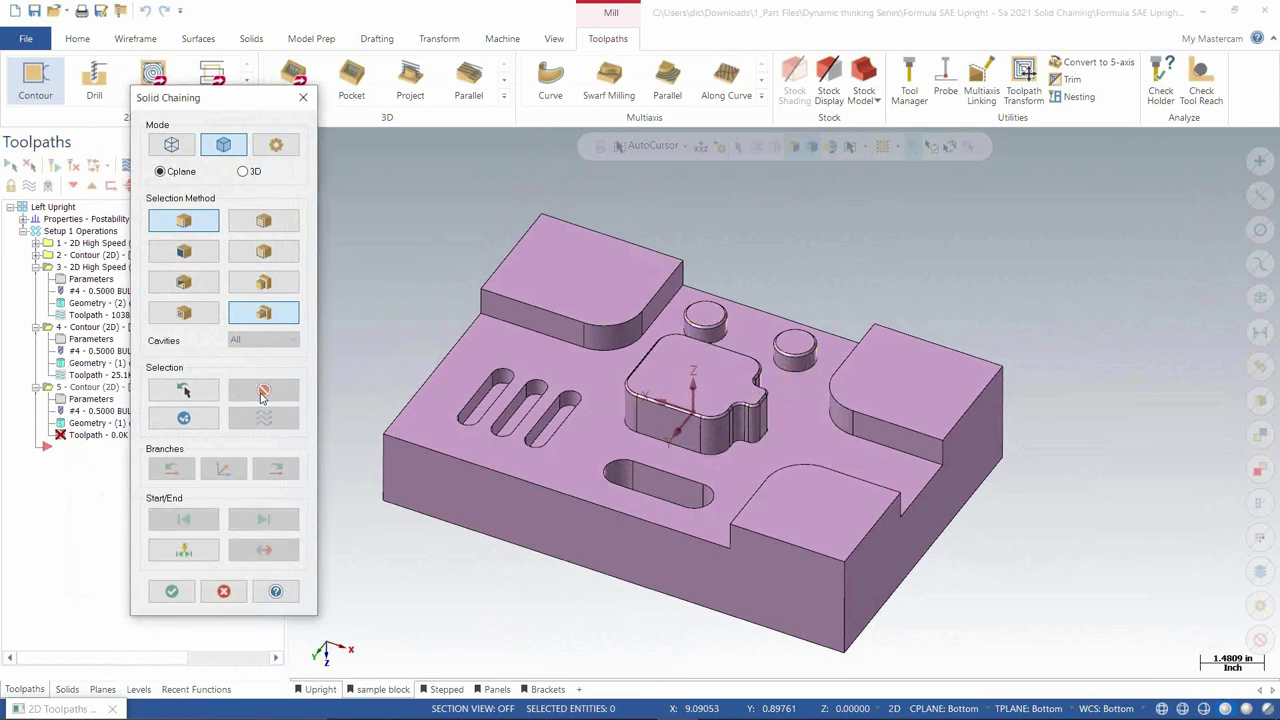
Step: Chain the three slots and obround pocket using Cavities on the top face
{"action": "left_click", "coordinate": [186, 315]}
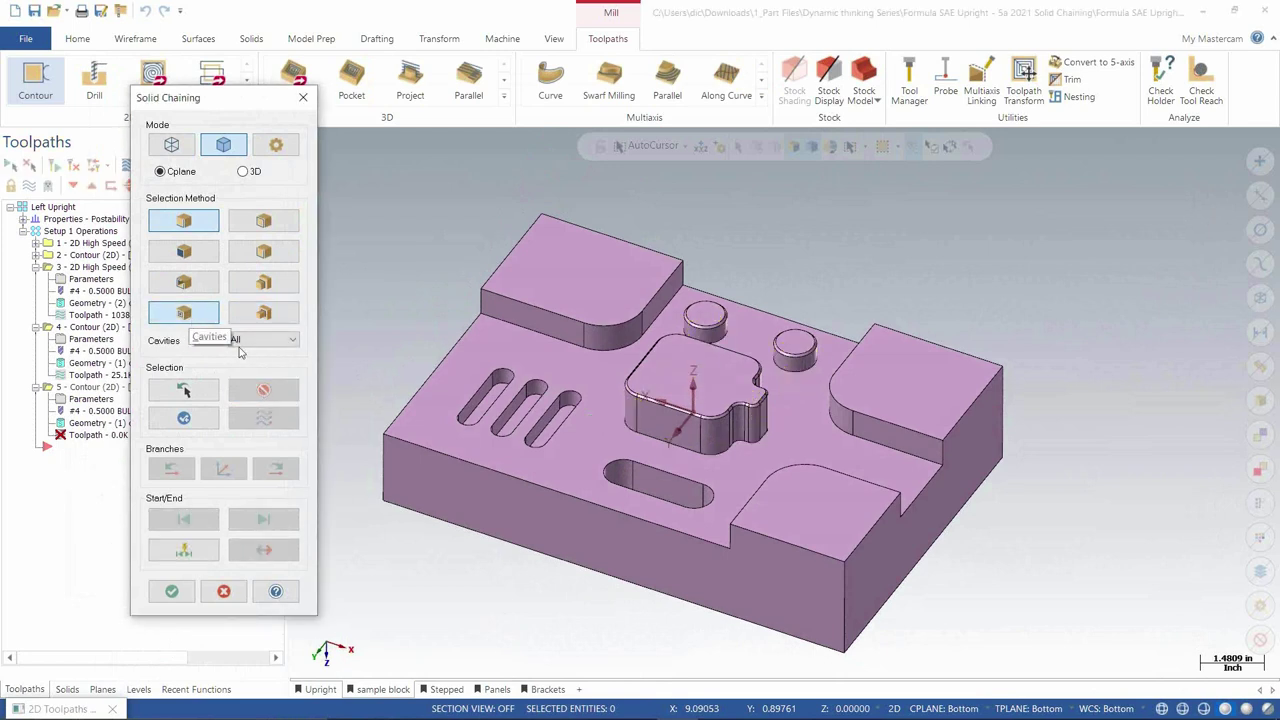
{"action": "left_click", "coordinate": [531, 363]}
{"action": "middle_click_drag", "start_coordinate": [374, 283], "coordinate": [376, 342]}
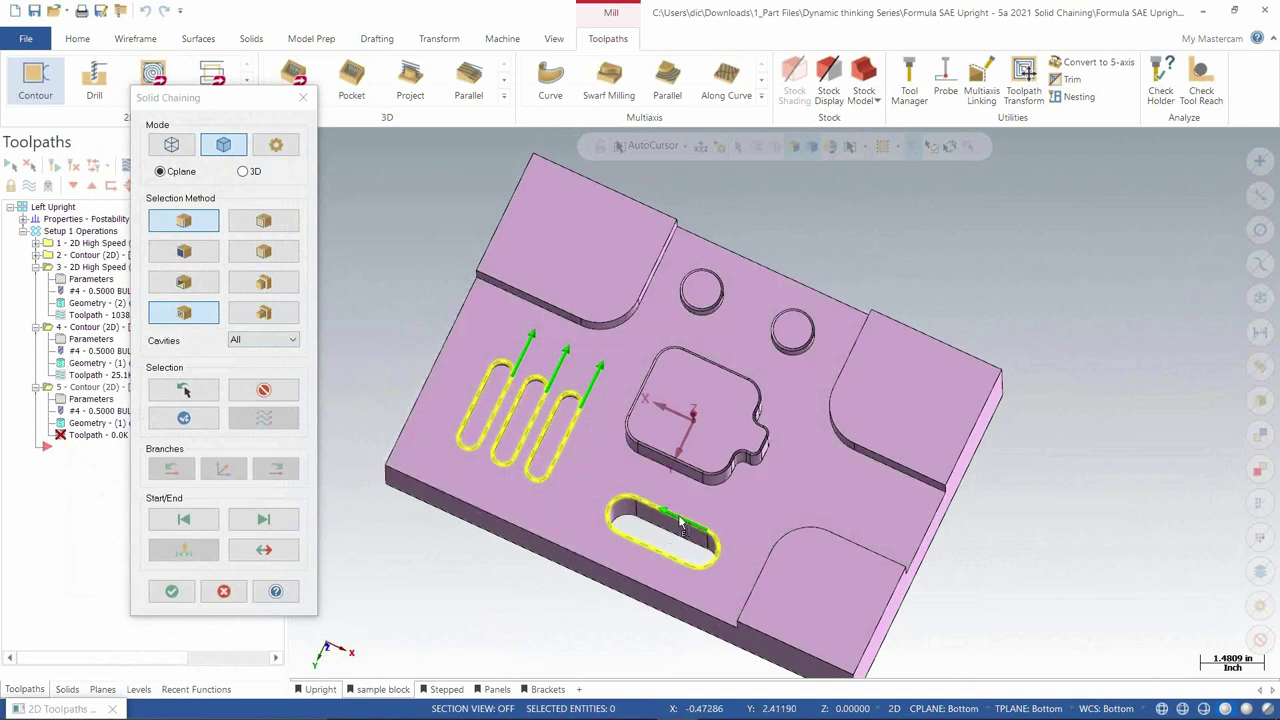
Step: Clear the selection and chain only Blind cavities, giving the three slots
{"action": "left_click", "coordinate": [263, 390]}
{"action": "left_click", "coordinate": [262, 340]}
{"action": "left_click", "coordinate": [256, 366]}
{"action": "left_click", "coordinate": [640, 335]}
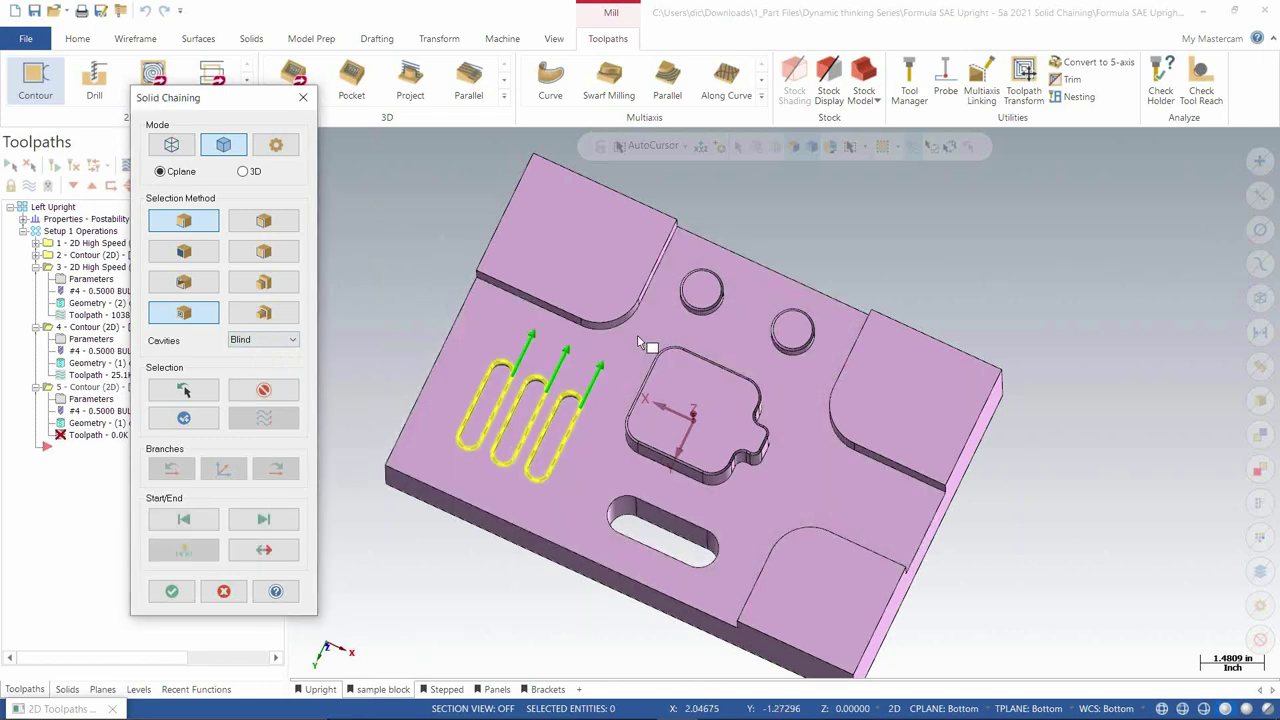
Step: Clear again and chain only Through cavities, giving the through slot
{"action": "left_click", "coordinate": [263, 390]}
{"action": "left_click", "coordinate": [278, 342]}
{"action": "left_click", "coordinate": [273, 371]}
{"action": "left_click", "coordinate": [523, 329]}
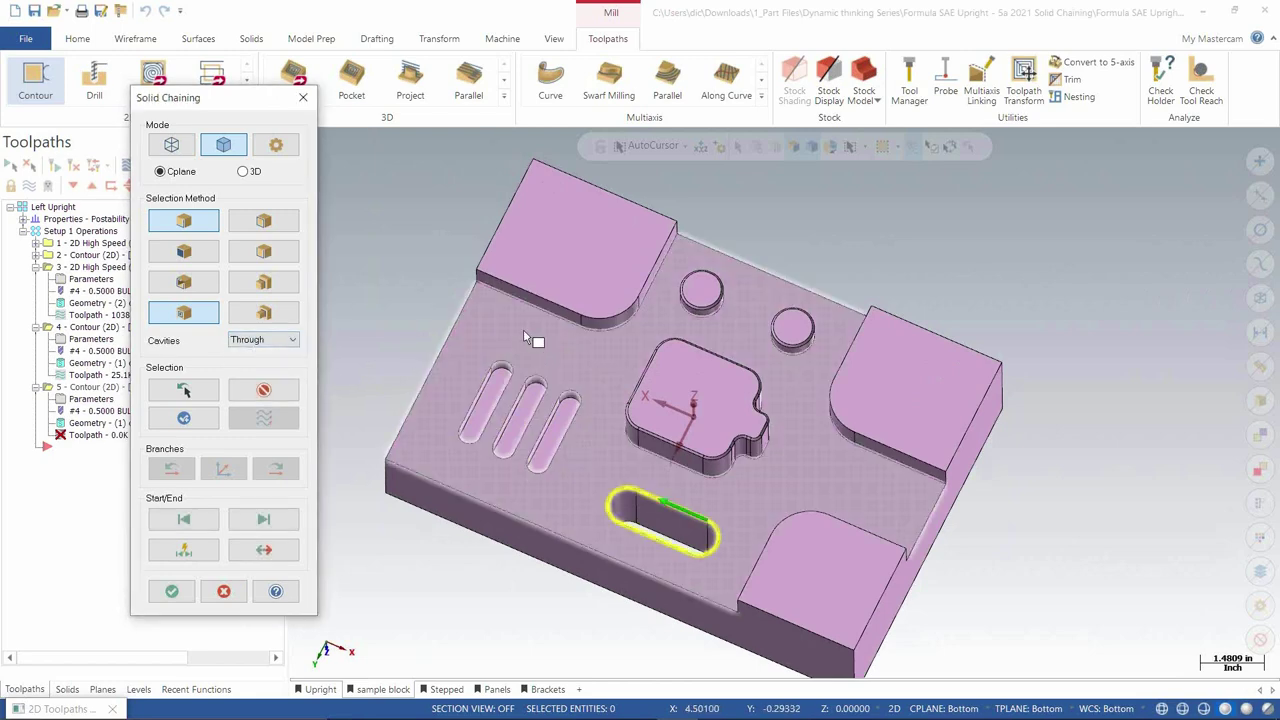
{"action": "mouse_move", "coordinate": [360, 279]}
{"action": "middle_mouse_down"}
{"action": "mouse_move", "coordinate": [380, 331]}
{"action": "mouse_move", "coordinate": [366, 297]}
{"action": "middle_mouse_up"}
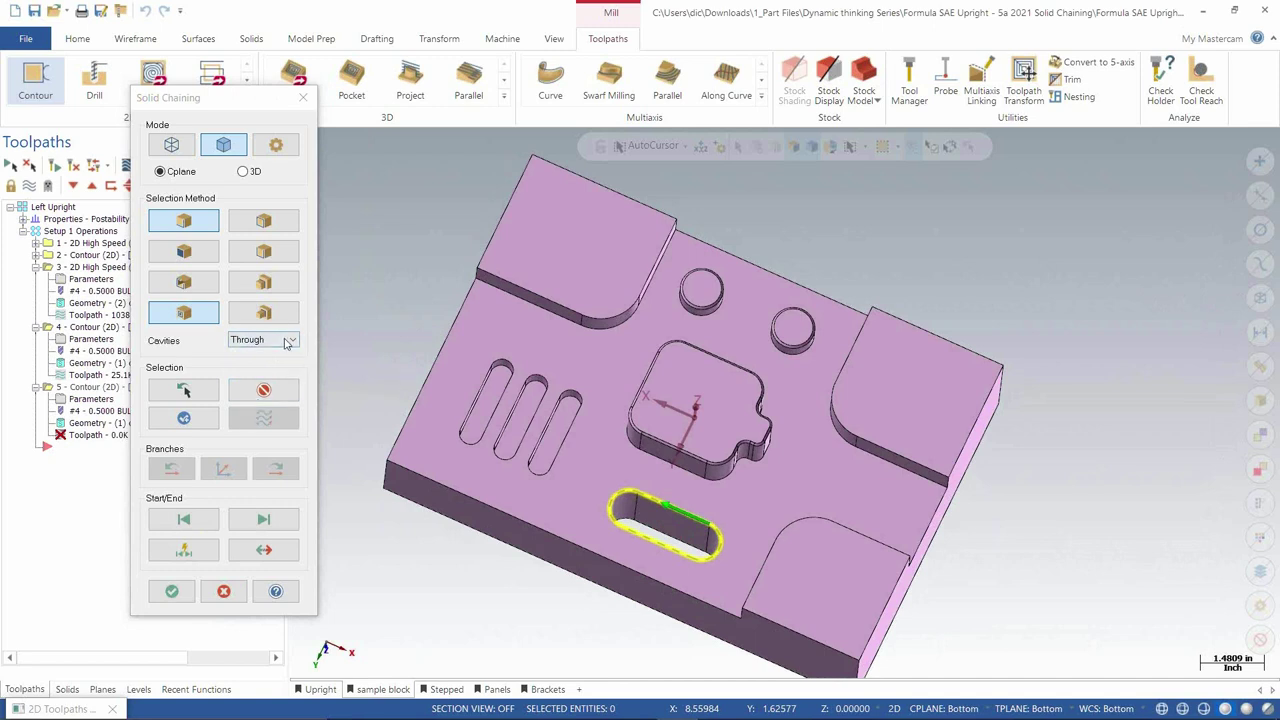
Step: Clear the chain, cancel chaining, keep the pad chain, and cancel the Contour toolpath
{"action": "left_click", "coordinate": [263, 389]}
{"action": "middle_click_drag", "start_coordinate": [566, 400], "coordinate": [566, 362]}
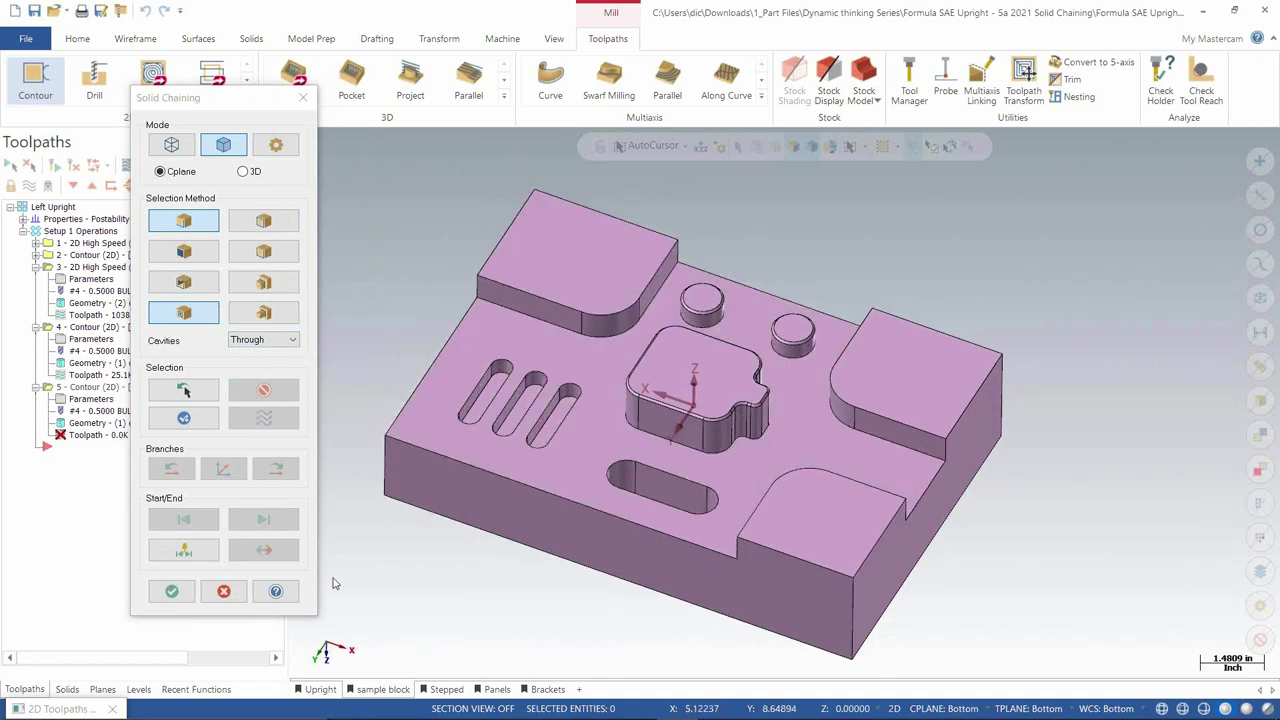
{"action": "left_click", "coordinate": [223, 591]}
{"action": "left_click", "coordinate": [240, 406]}
{"action": "left_click", "coordinate": [713, 595]}
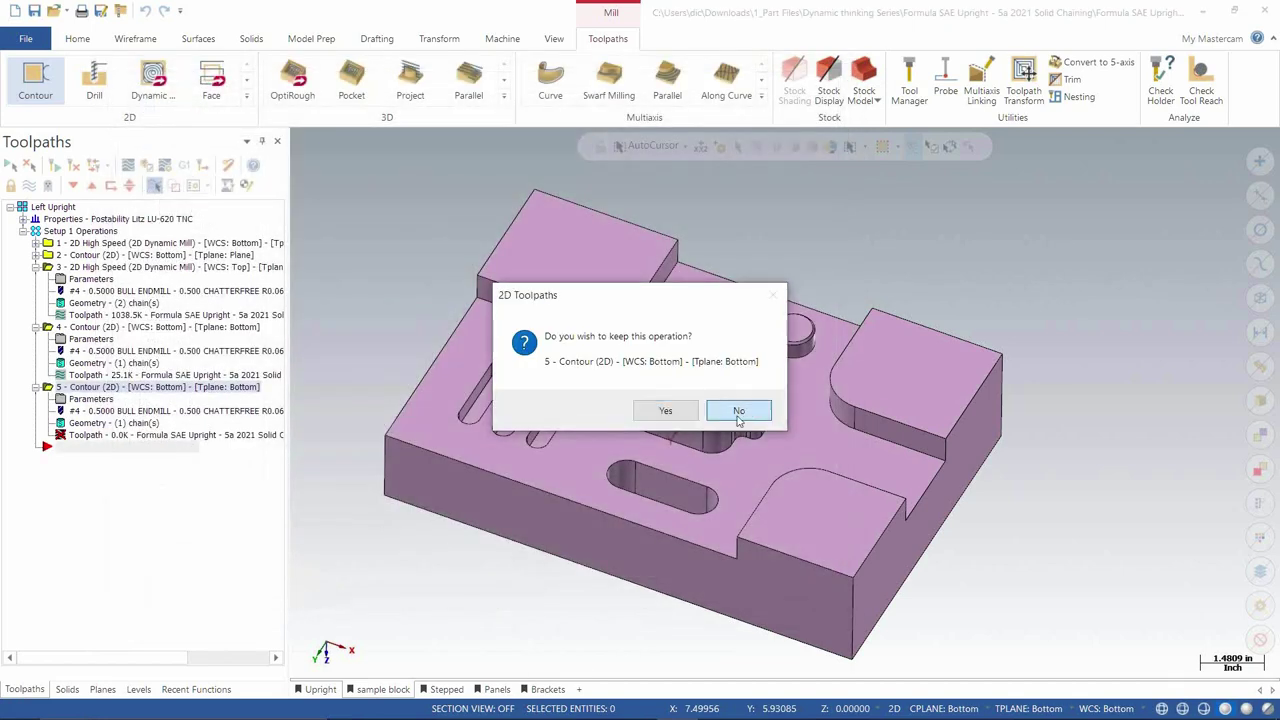
Step: Discard the contour operation, switch to the Panels sheet, and start a Dynamic toolpath
{"action": "left_click", "coordinate": [738, 411]}
{"action": "left_click", "coordinate": [497, 689]}
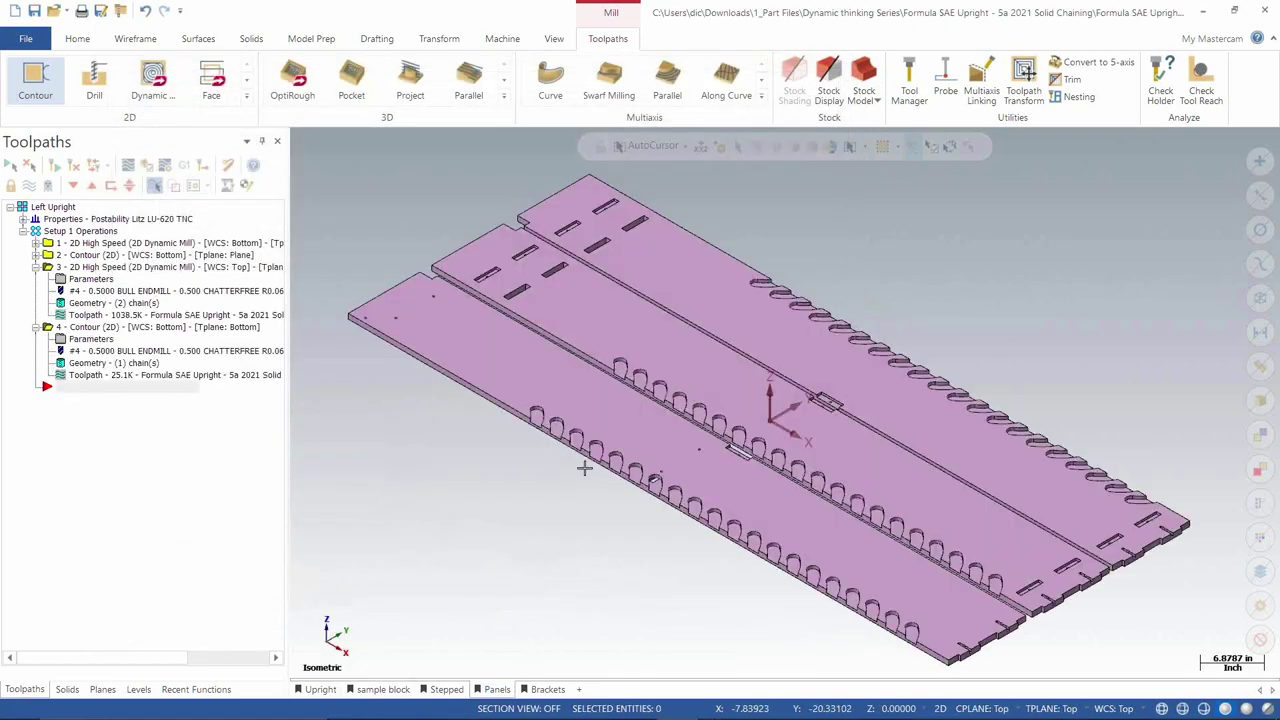
{"action": "scroll", "coordinate": [634, 511], "scroll_direction": "up", "scroll_amount": 5}
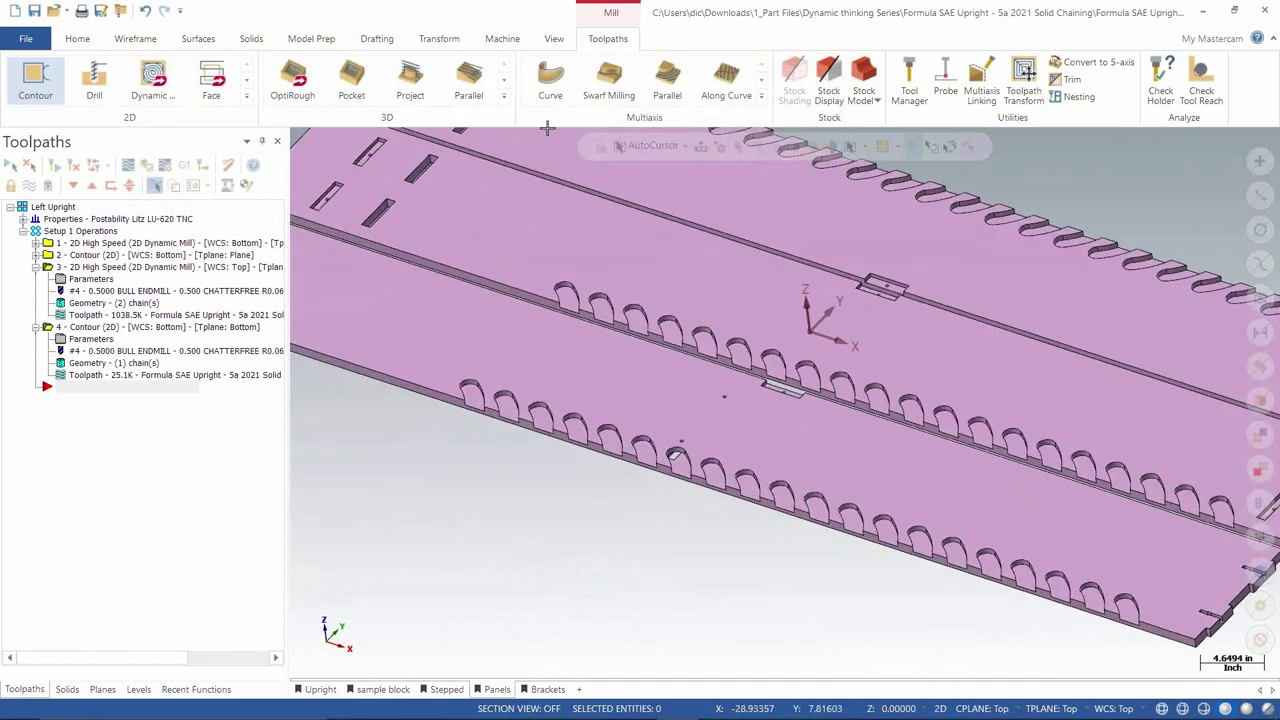
{"action": "left_click", "coordinate": [150, 96]}
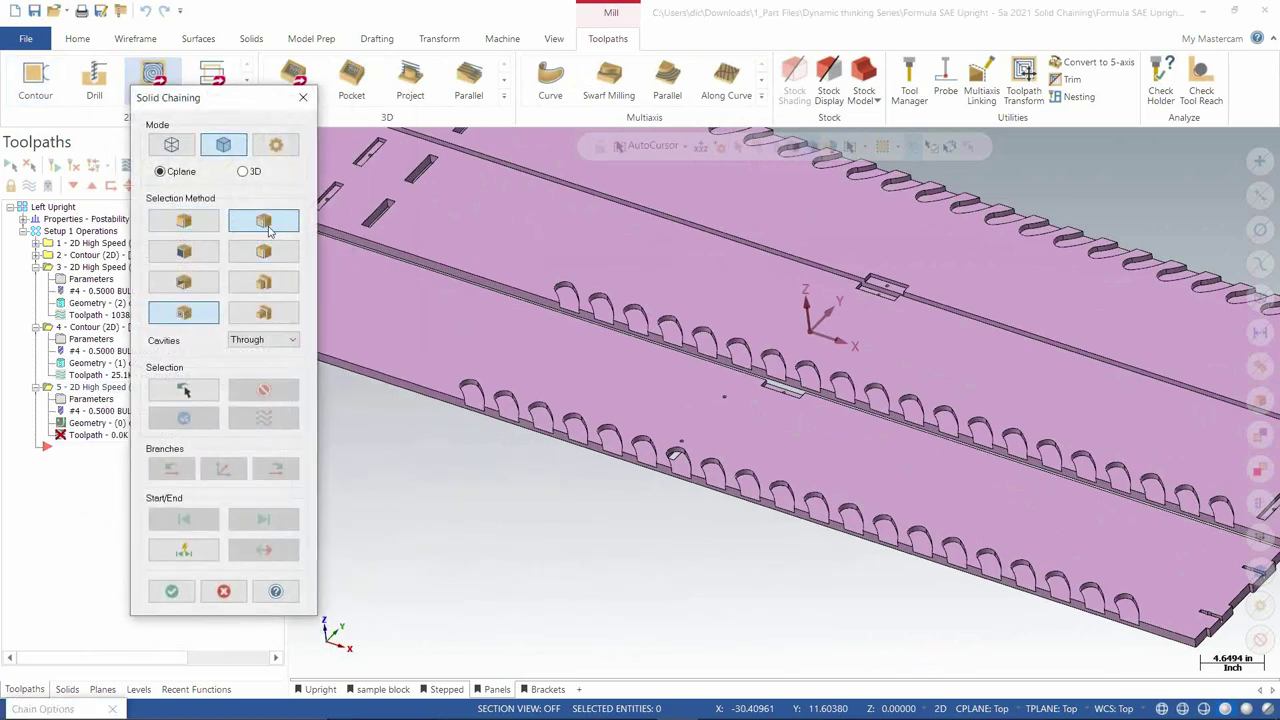
Step: Chain the lobe cutouts along the panel's lower edge as the machining region
{"action": "scroll", "coordinate": [465, 405], "scroll_direction": "up", "scroll_amount": 3}
{"action": "scroll", "coordinate": [463, 405], "scroll_direction": "up", "scroll_amount": 1}
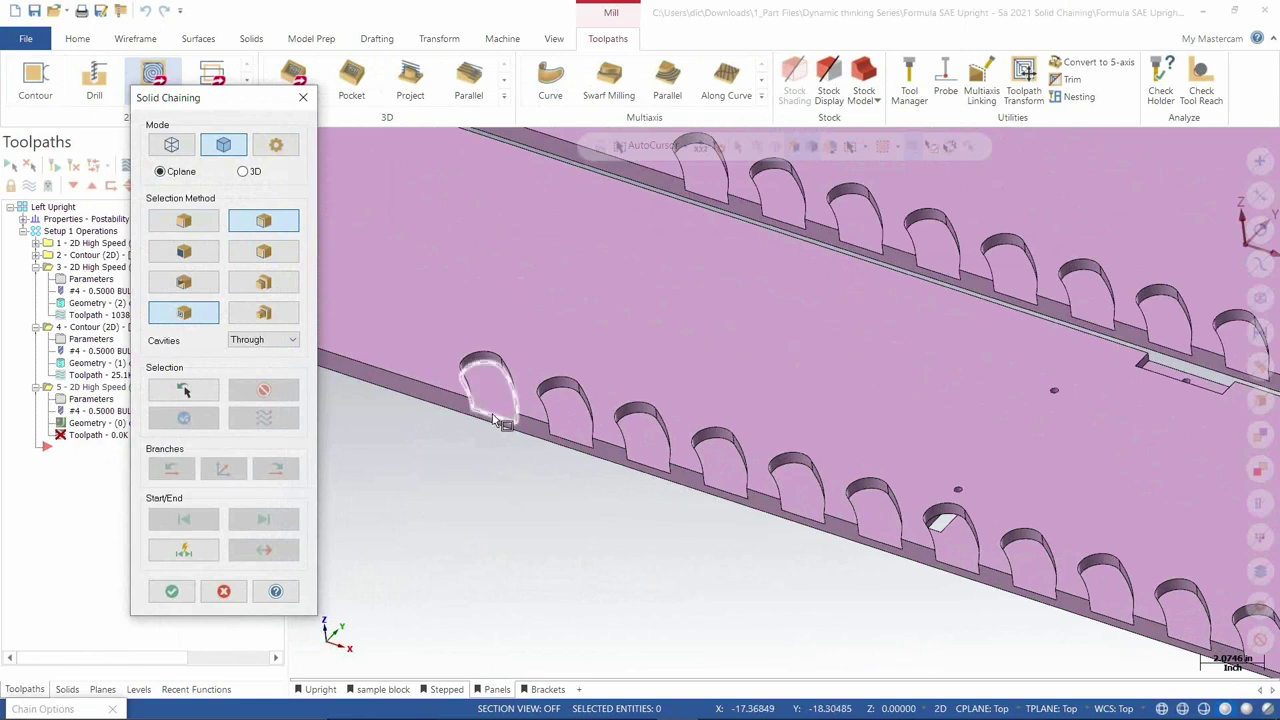
{"action": "left_click", "coordinate": [493, 422]}
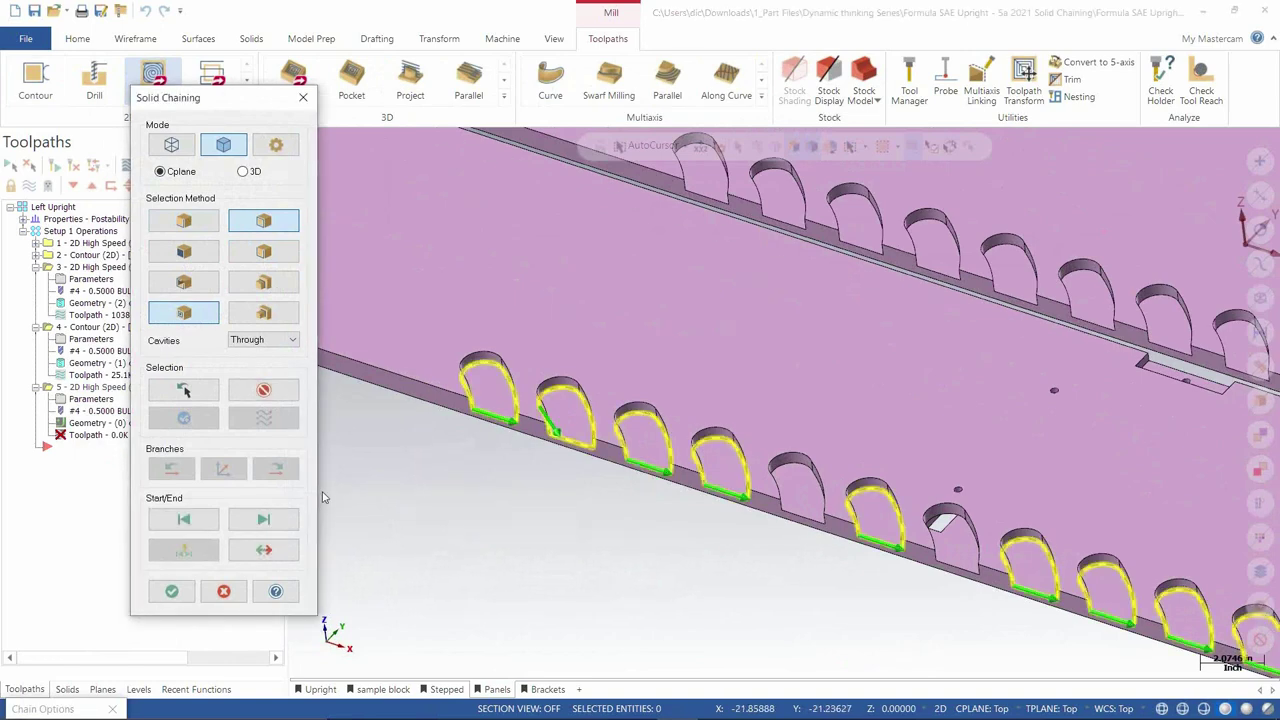
{"action": "scroll", "coordinate": [410, 482], "scroll_direction": "down", "scroll_amount": 3}
{"action": "scroll", "coordinate": [540, 450], "scroll_direction": "up", "scroll_amount": 3}
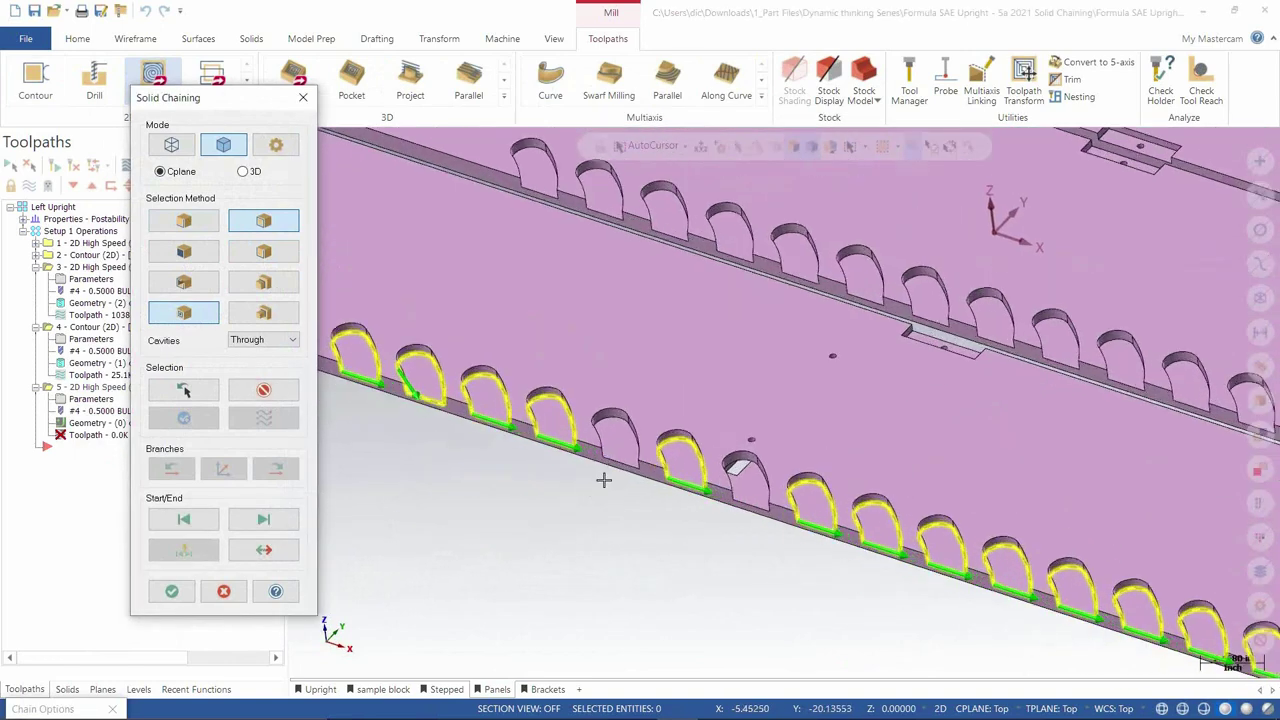
{"action": "scroll", "coordinate": [752, 507], "scroll_direction": "down", "scroll_amount": 3}
{"action": "scroll", "coordinate": [649, 520], "scroll_direction": "up", "scroll_amount": 2}
{"action": "left_click", "coordinate": [171, 592]}
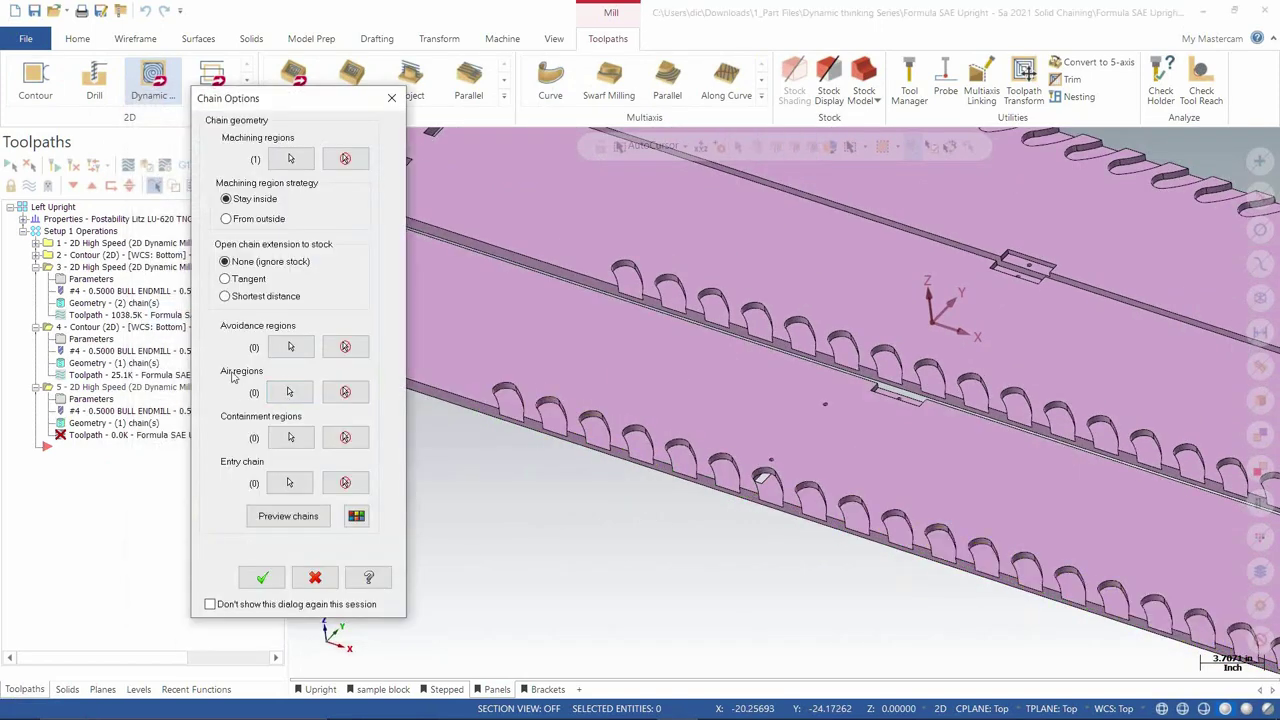
Step: Add the panel's lower edge along the lobes as an air region
{"action": "left_click", "coordinate": [289, 391]}
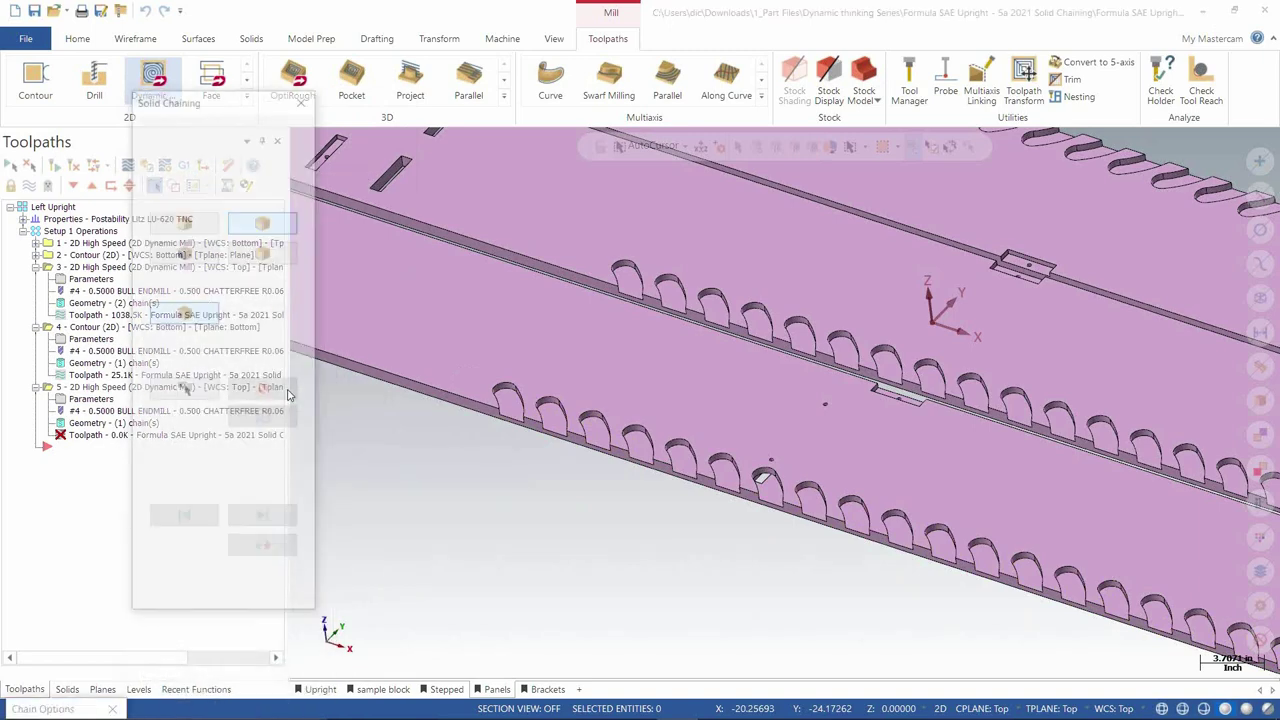
{"action": "left_click", "coordinate": [184, 283]}
{"action": "scroll", "coordinate": [394, 346], "scroll_direction": "up", "scroll_amount": 3}
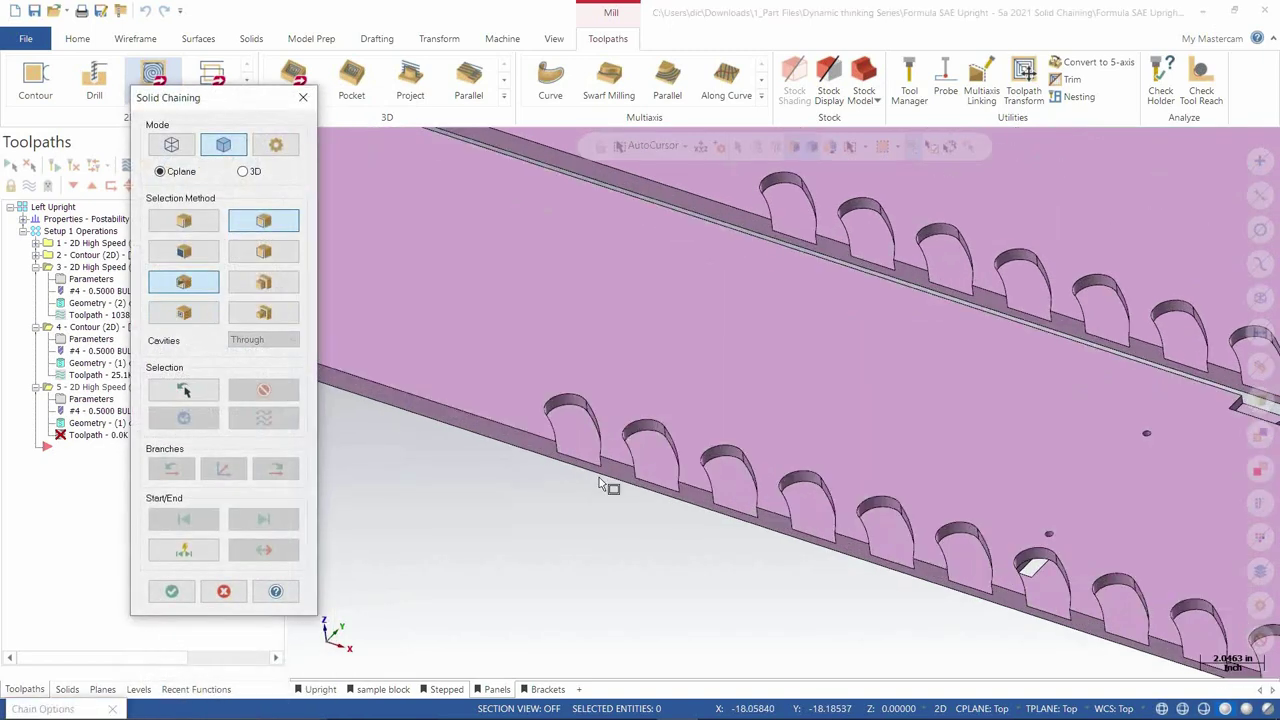
{"action": "left_click", "coordinate": [579, 446]}
{"action": "scroll", "coordinate": [440, 514], "scroll_direction": "down", "scroll_amount": 2}
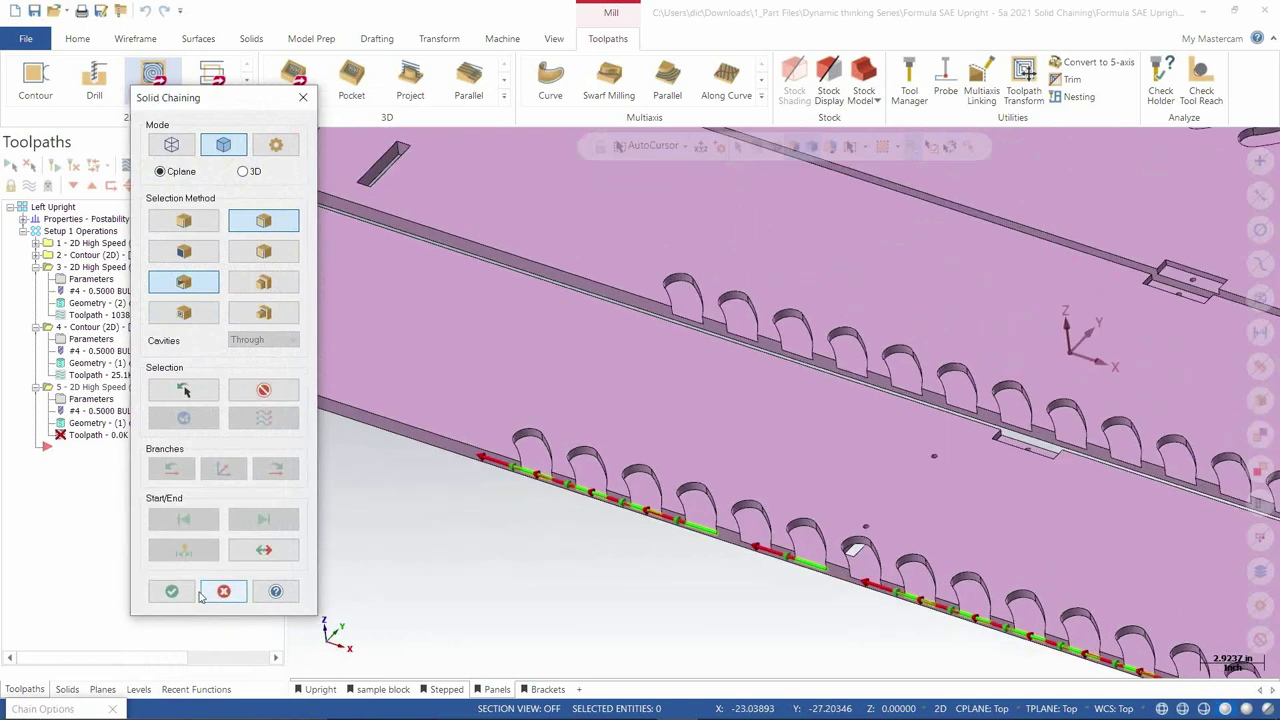
{"action": "left_click", "coordinate": [171, 592]}
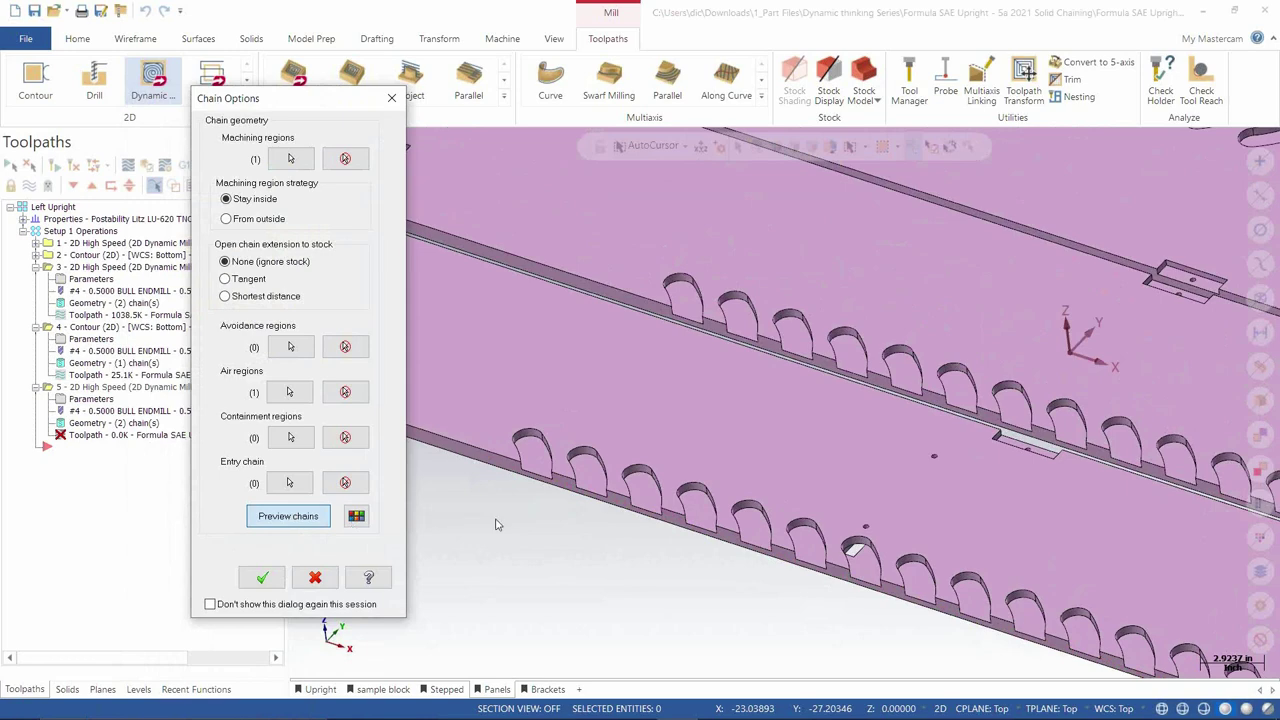
Step: Review the two chains, then reopen the machining region chain selection
{"action": "scroll", "coordinate": [480, 440], "scroll_direction": "down", "scroll_amount": 3}
{"action": "scroll", "coordinate": [549, 477], "scroll_direction": "up", "scroll_amount": 2}
{"action": "scroll", "coordinate": [549, 477], "scroll_direction": "down", "scroll_amount": 3}
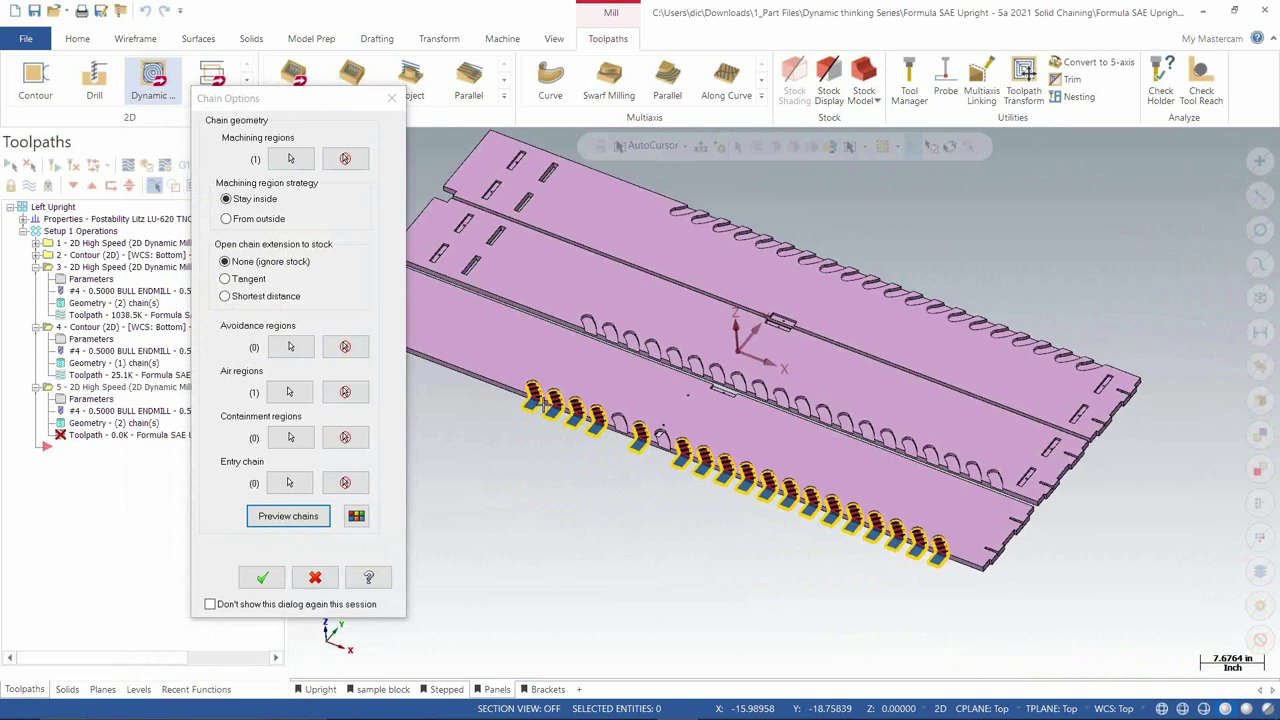
{"action": "left_click", "coordinate": [290, 158]}
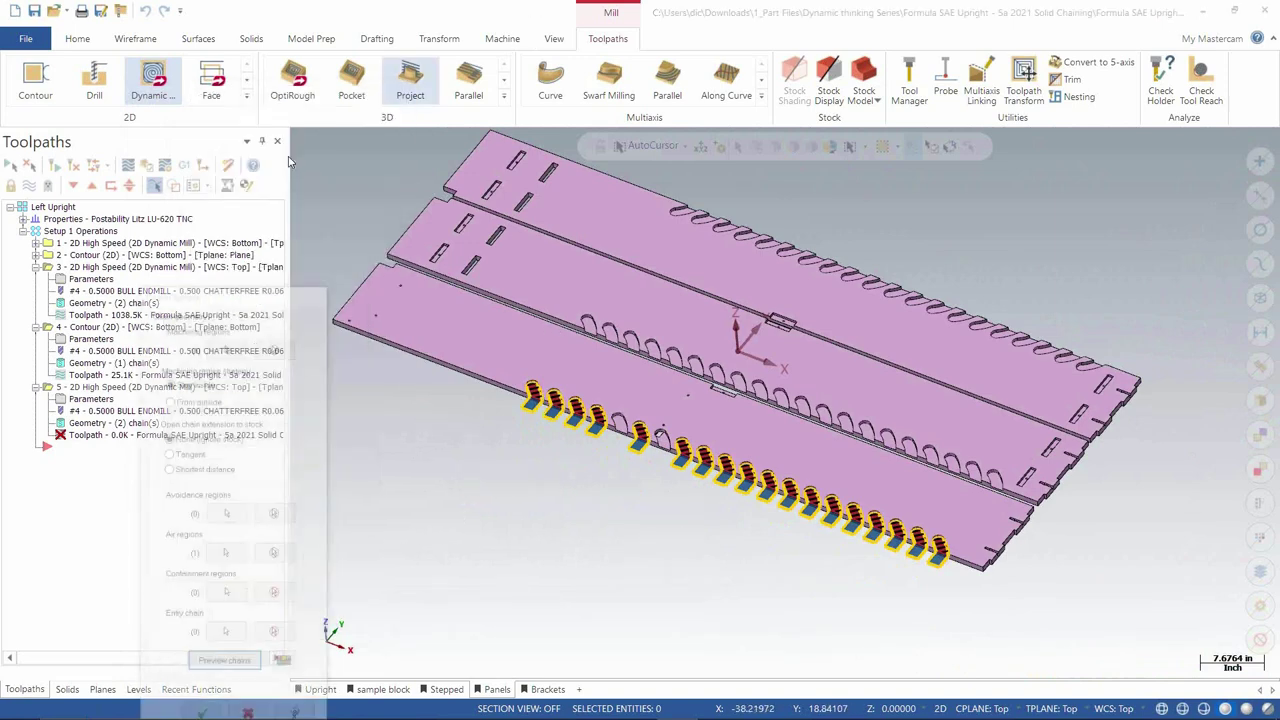
Step: Add a machining region chain from Chain Manager and return with Solid Chain 1 on the lobes
{"action": "right_click", "coordinate": [199, 282]}
{"action": "left_click", "coordinate": [205, 284]}
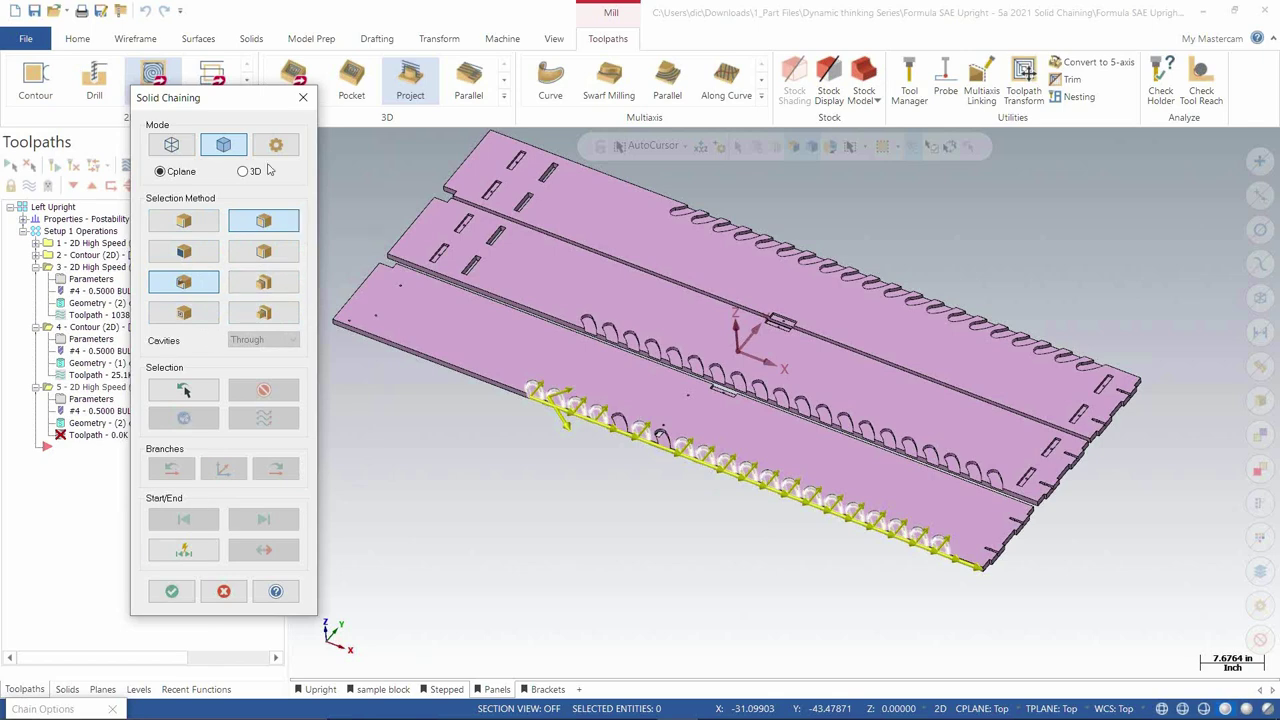
{"action": "left_click", "coordinate": [224, 591]}
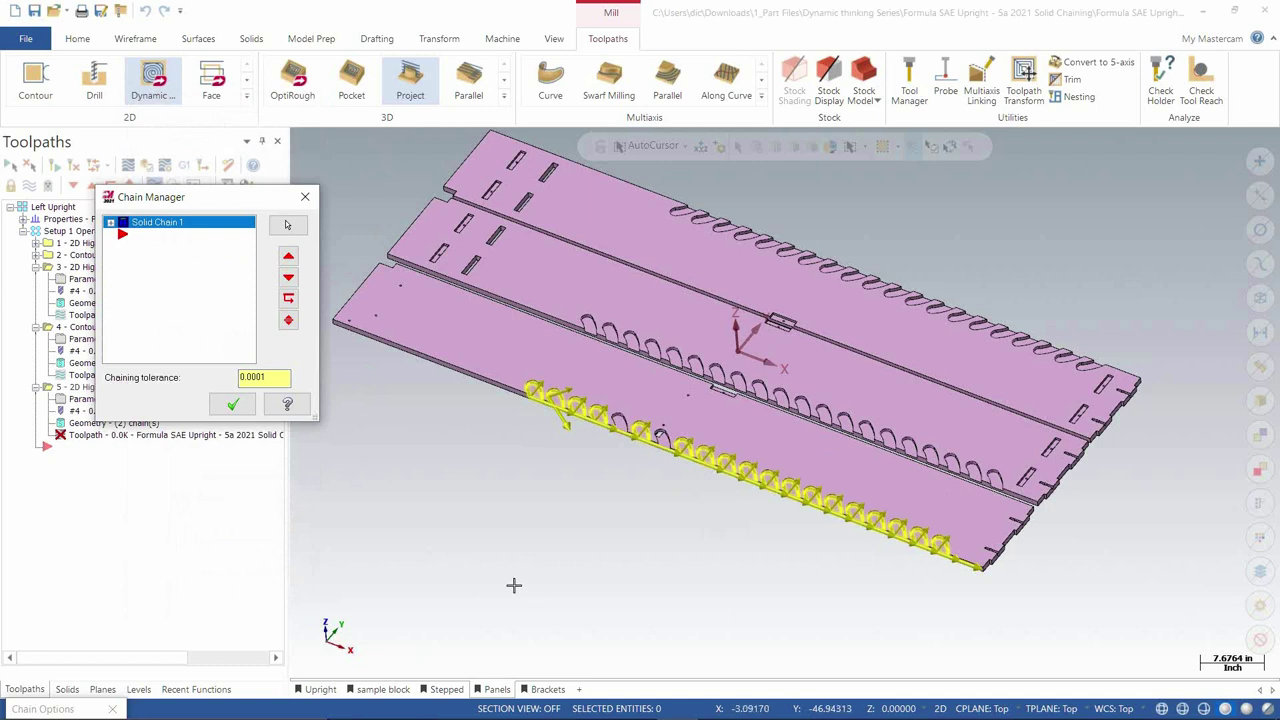
Step: Convert Solid Chain 1's first loop into individual edges
{"action": "left_click", "coordinate": [111, 223]}
{"action": "left_click", "coordinate": [155, 235]}
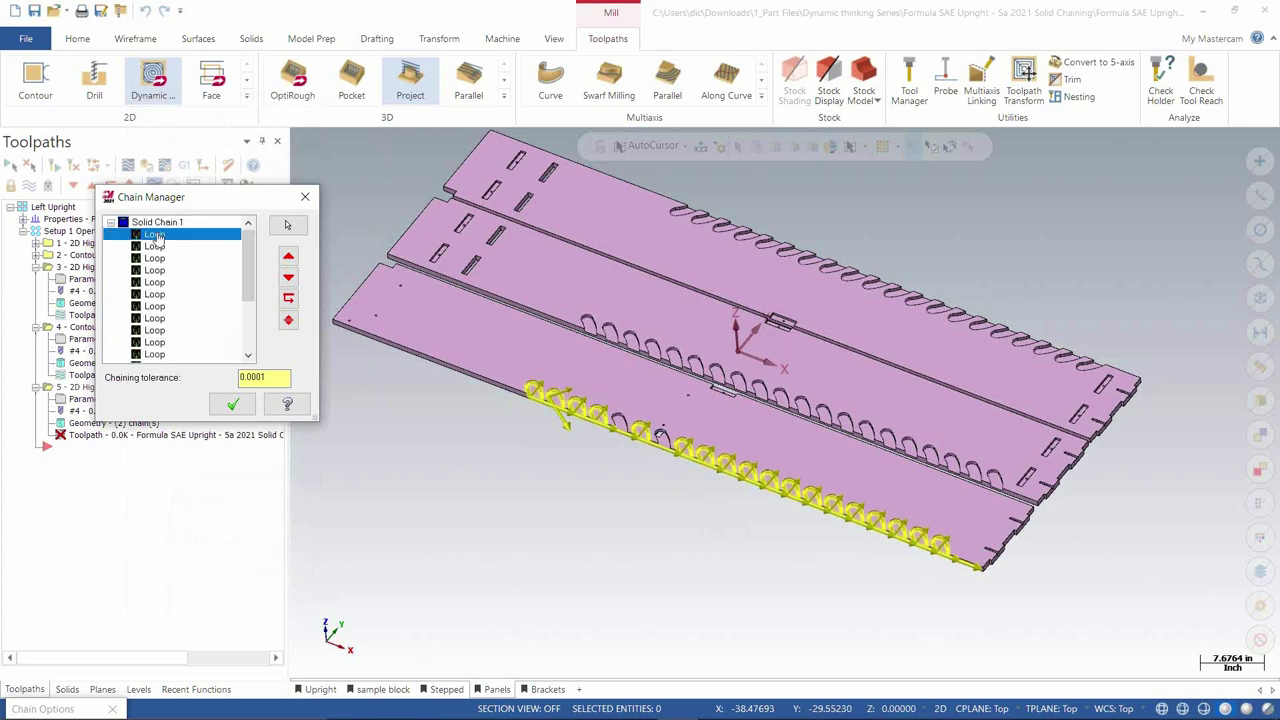
{"action": "scroll", "coordinate": [560, 400], "scroll_direction": "up", "scroll_amount": 5}
{"action": "scroll", "coordinate": [560, 400], "scroll_direction": "up", "scroll_amount": 5}
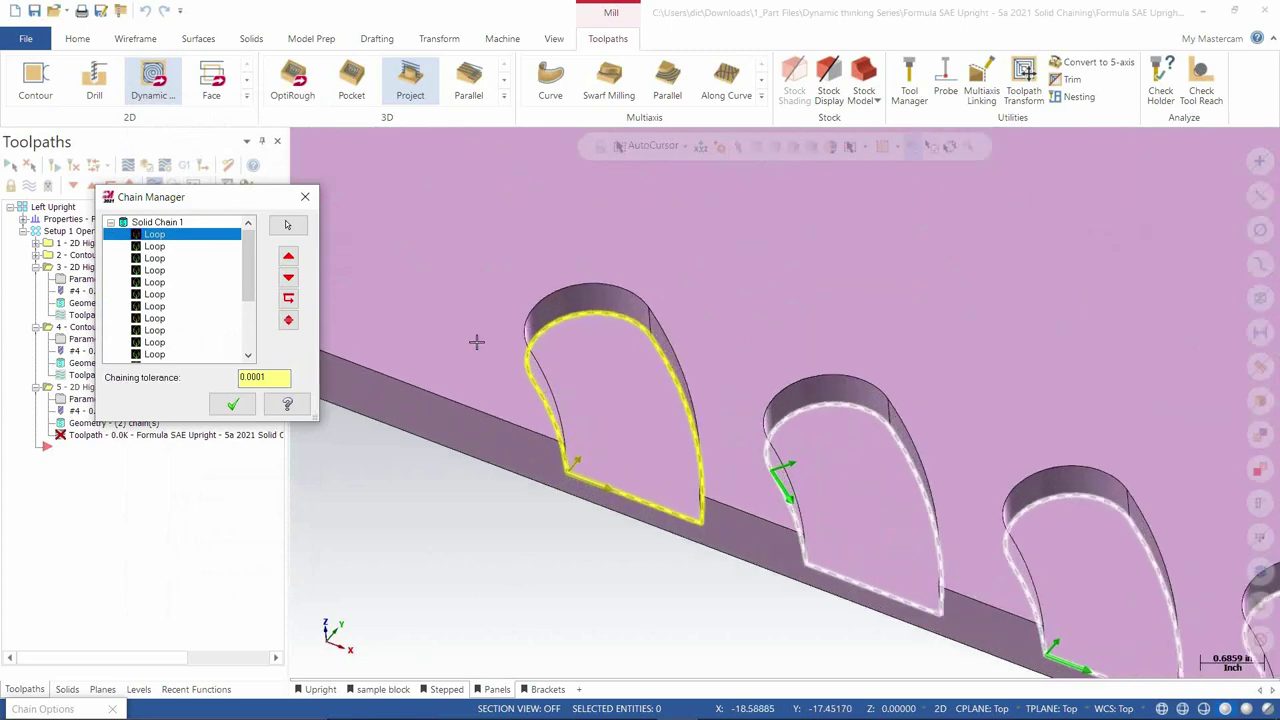
{"action": "right_click", "coordinate": [157, 236]}
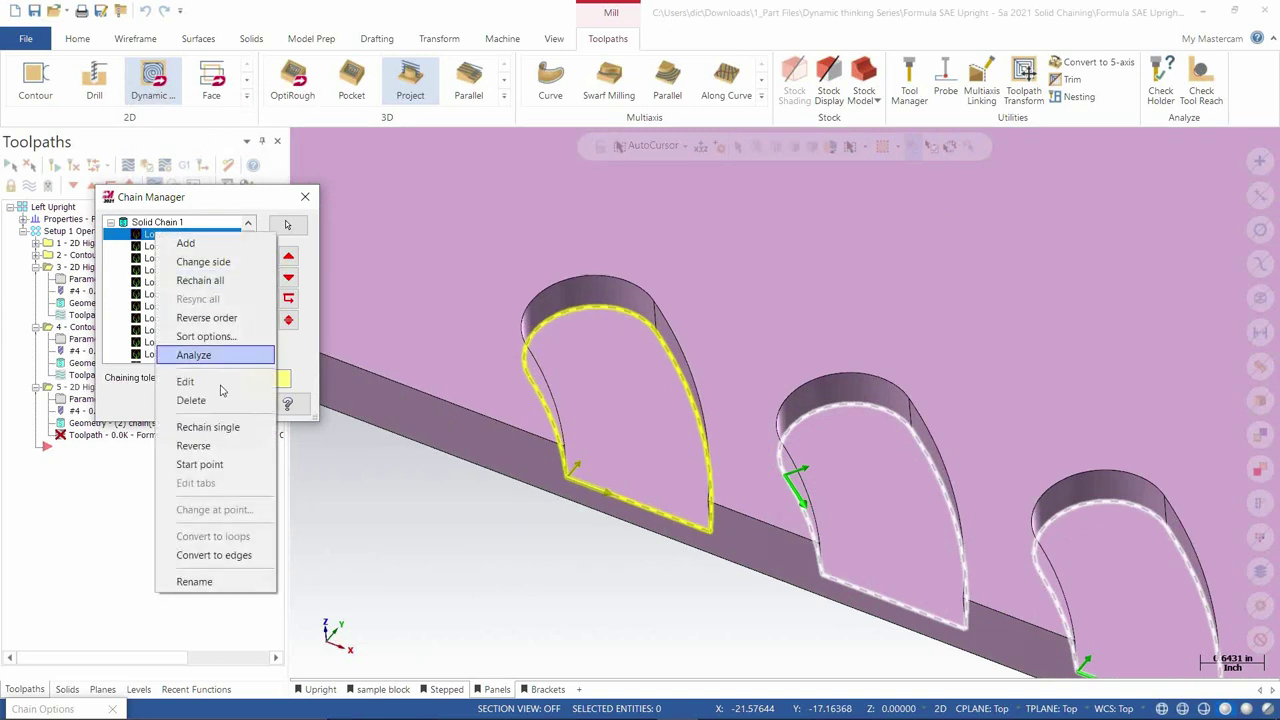
{"action": "left_click", "coordinate": [214, 555]}
Step: Delete the lobe's bottom straight single edge from the Edges list
{"action": "left_click", "coordinate": [124, 235]}
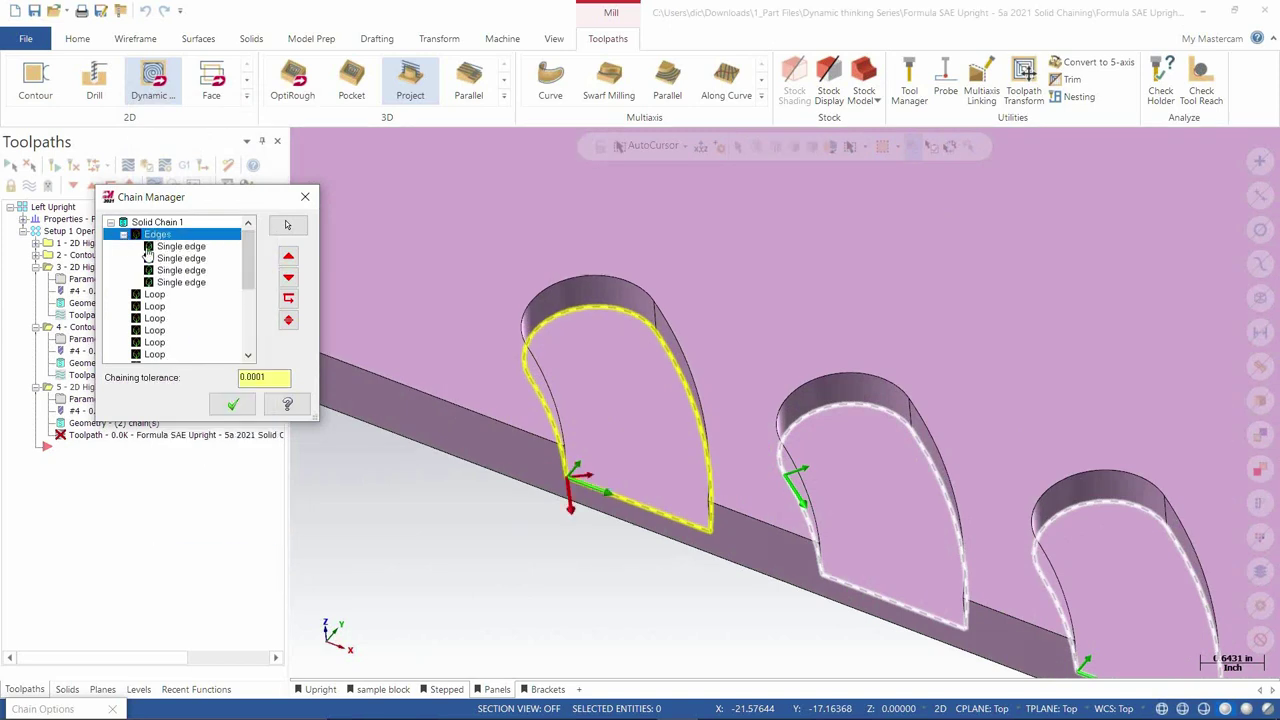
{"action": "key", "text": "Down"}
{"action": "key", "text": "Down"}
{"action": "key", "text": "Down"}
{"action": "key", "text": "Down"}
{"action": "key", "text": "Up"}
{"action": "left_click", "coordinate": [190, 248]}
{"action": "right_click", "coordinate": [182, 252]}
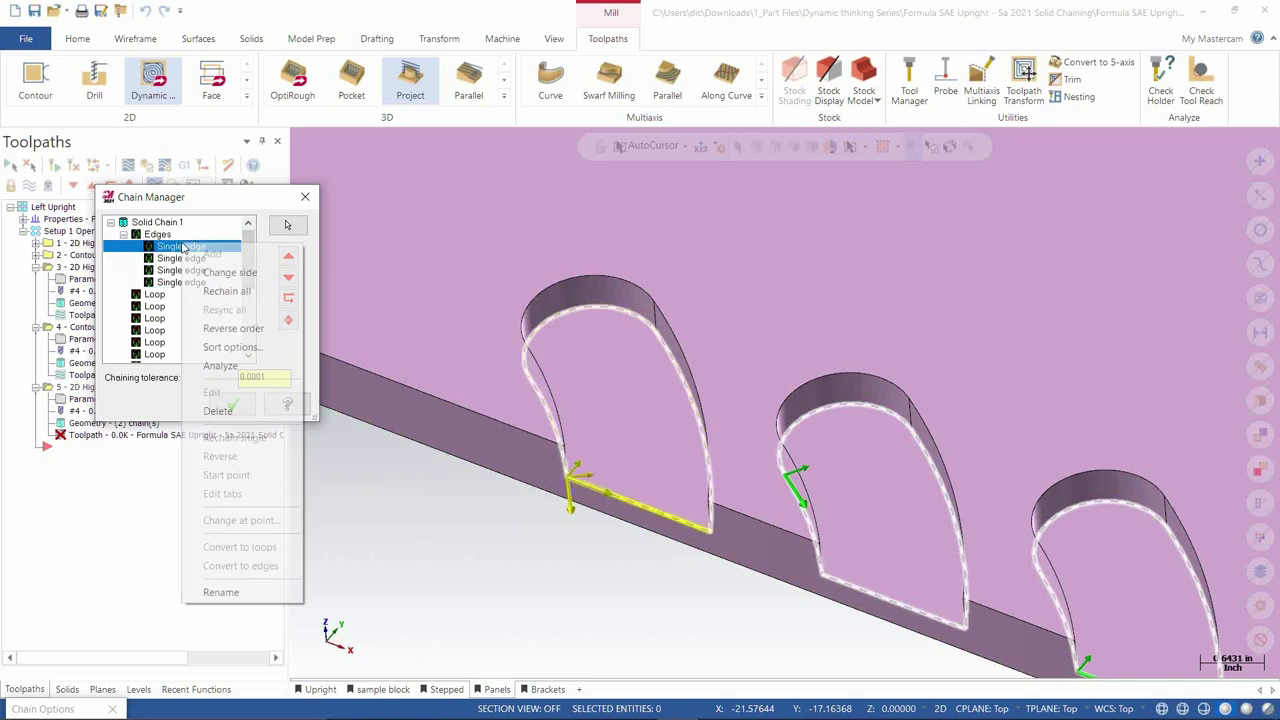
{"action": "left_click", "coordinate": [216, 411]}
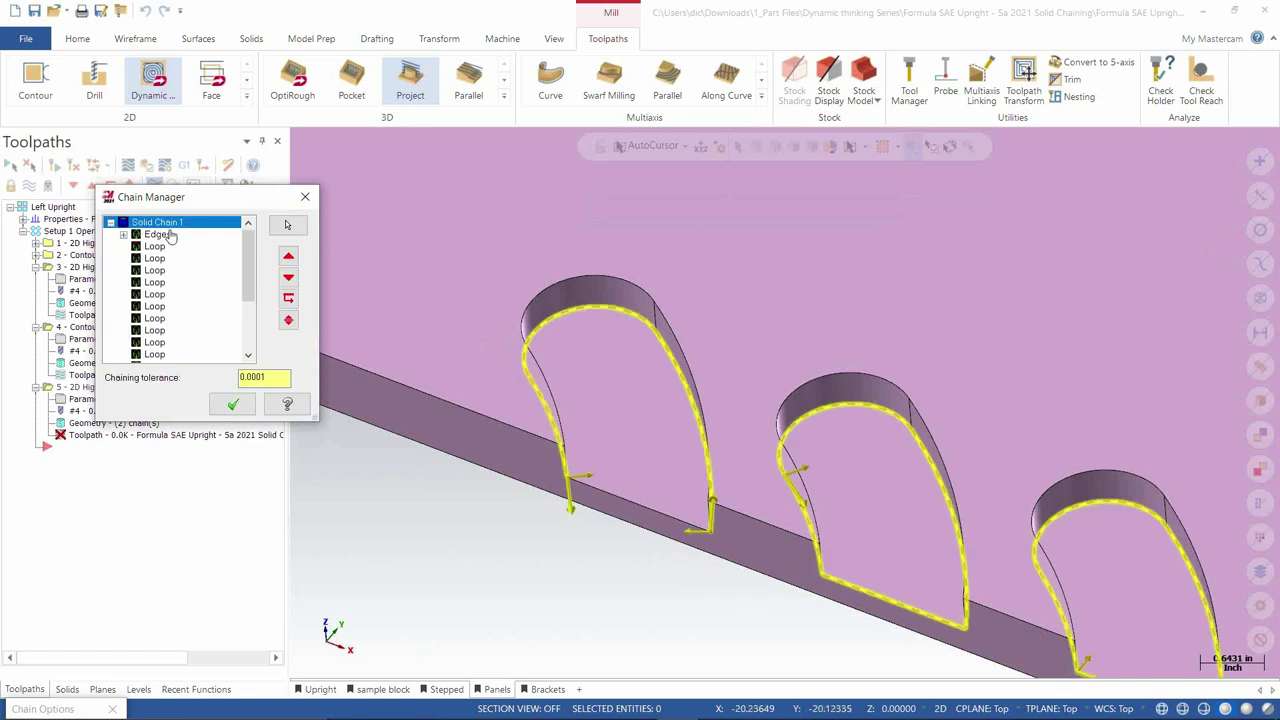
Step: Reopen the lobe's open Edges chain in Solid Chaining for editing
{"action": "left_click", "coordinate": [157, 236]}
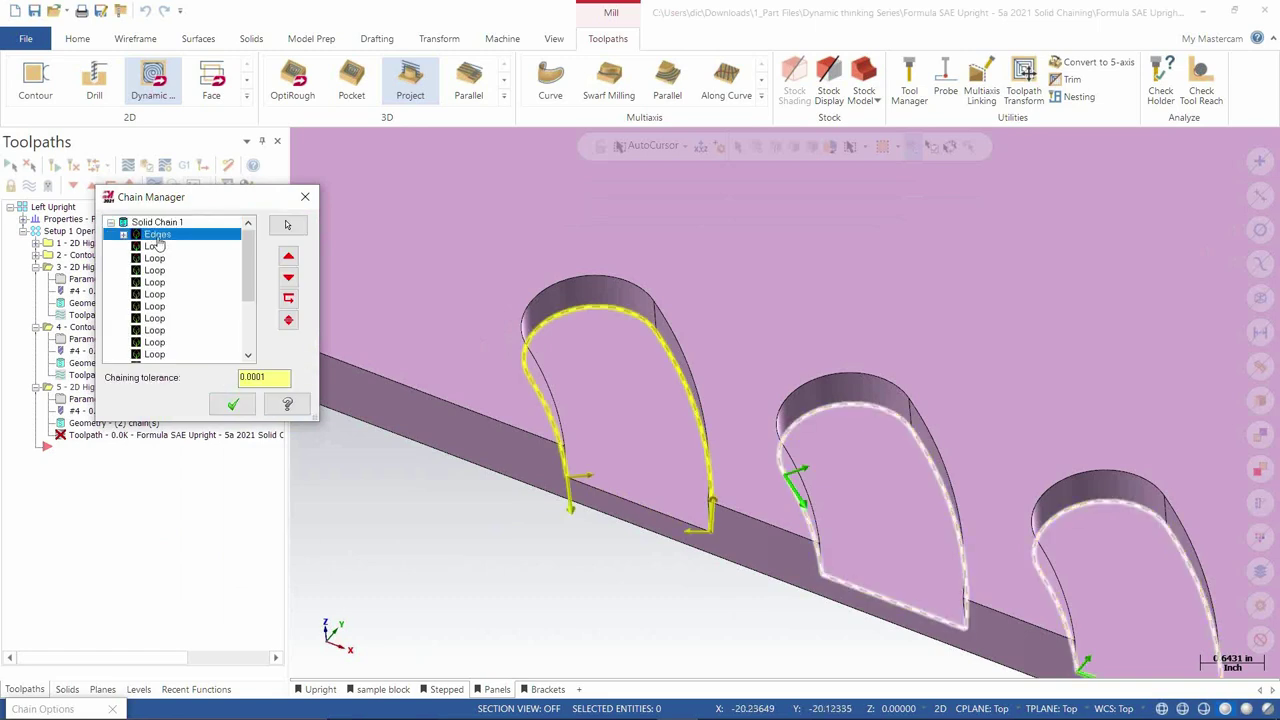
{"action": "right_click", "coordinate": [157, 245]}
{"action": "left_click", "coordinate": [208, 384]}
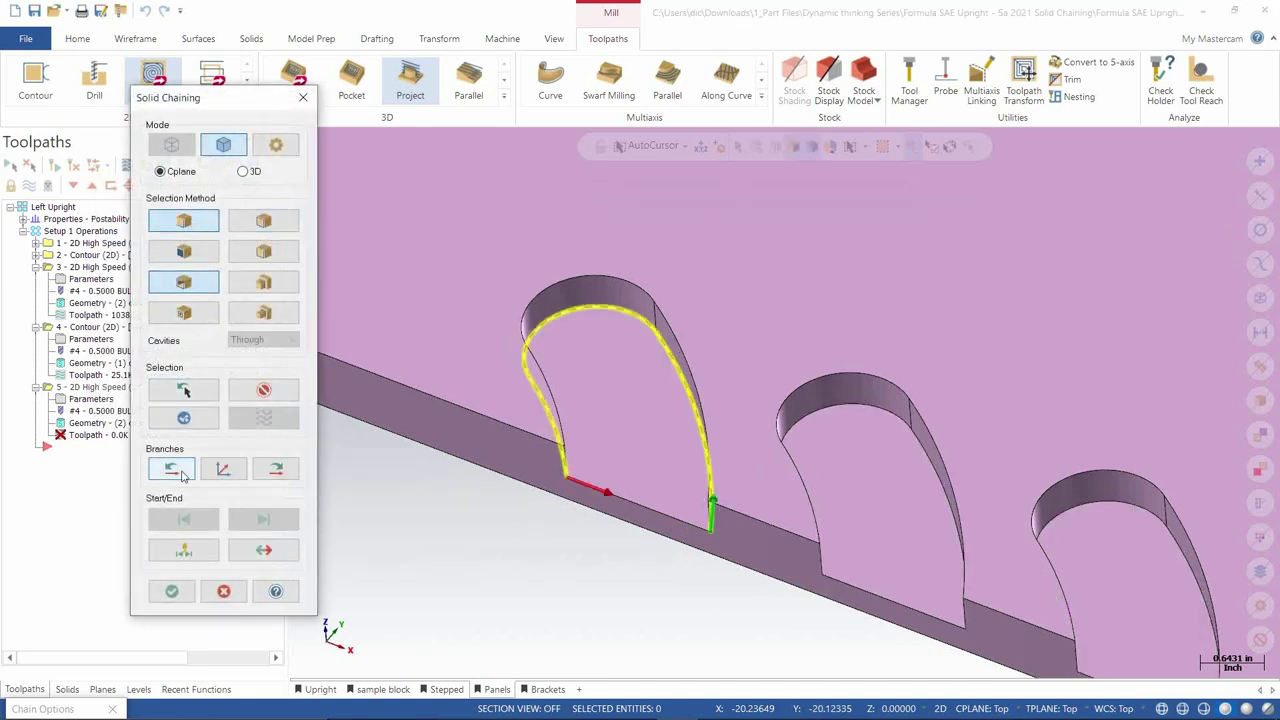
Step: Step the lobe's open chain back two branches to the arc's top
{"action": "left_click", "coordinate": [178, 472]}
{"action": "left_click", "coordinate": [179, 472]}
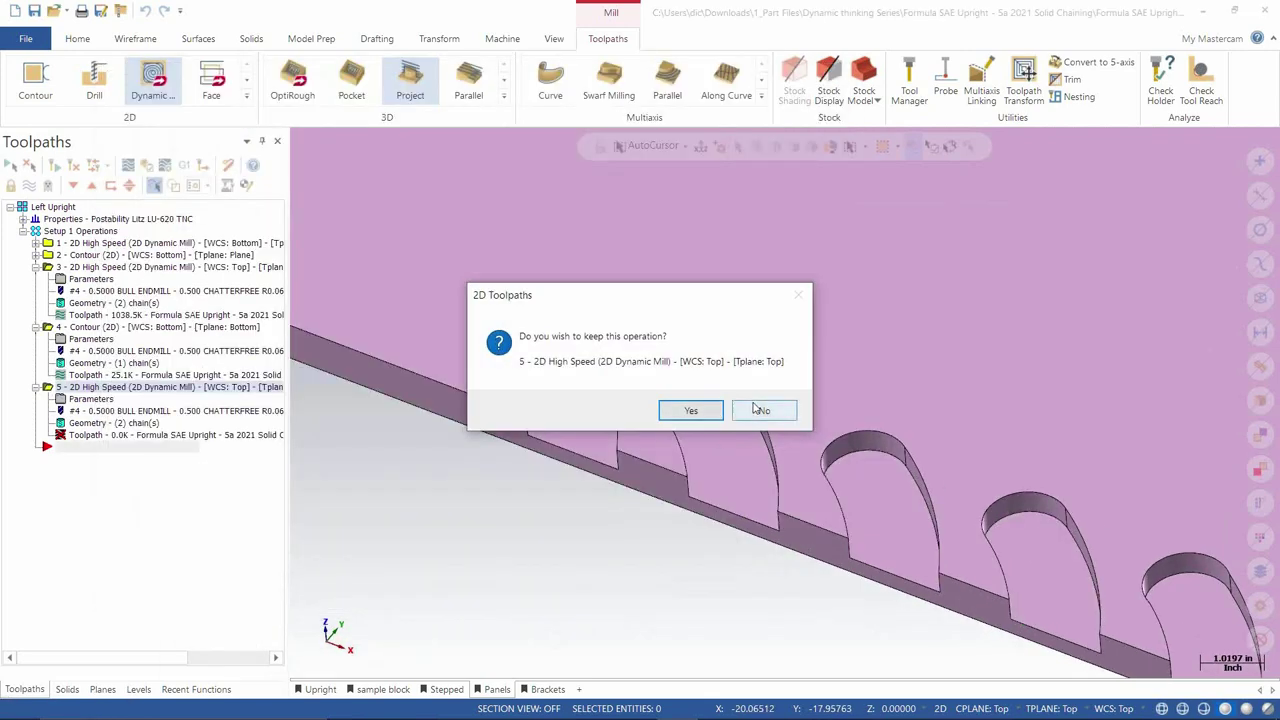
Step: Discard unfinished operation 5 and switch to the Stepped part
{"action": "left_click", "coordinate": [763, 409]}
{"action": "left_click", "coordinate": [383, 689]}
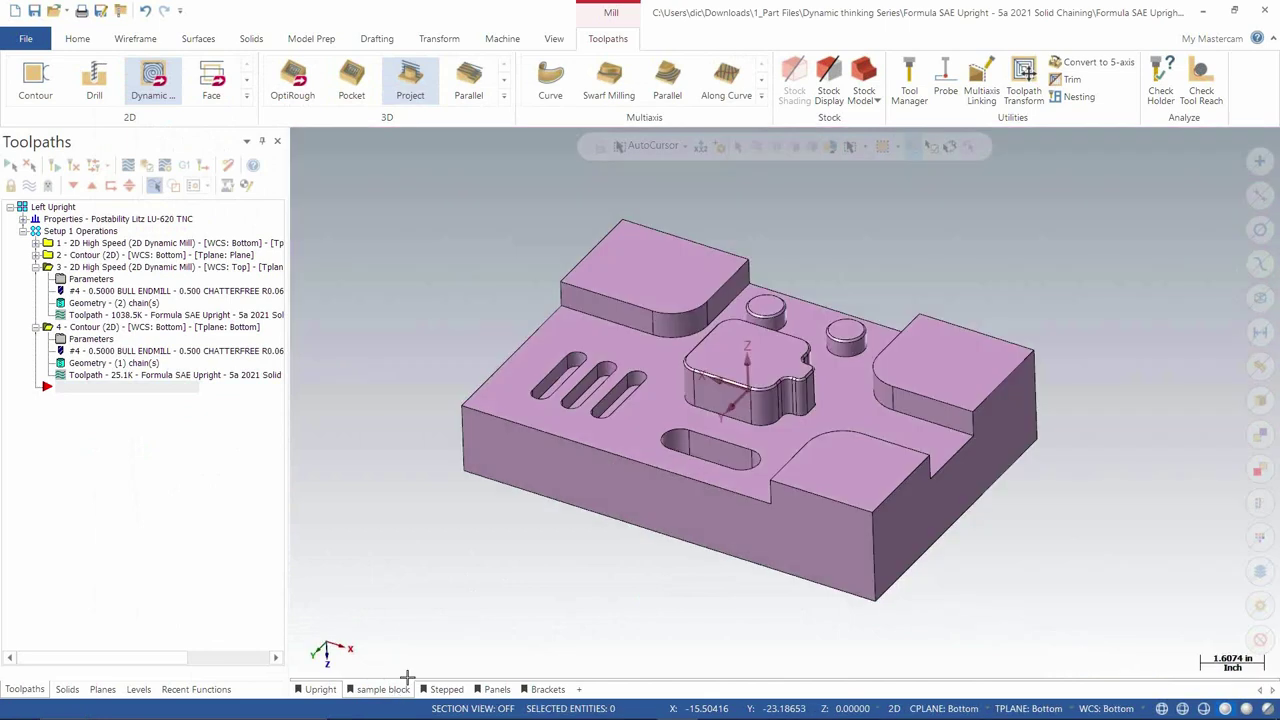
{"action": "left_click", "coordinate": [448, 690]}
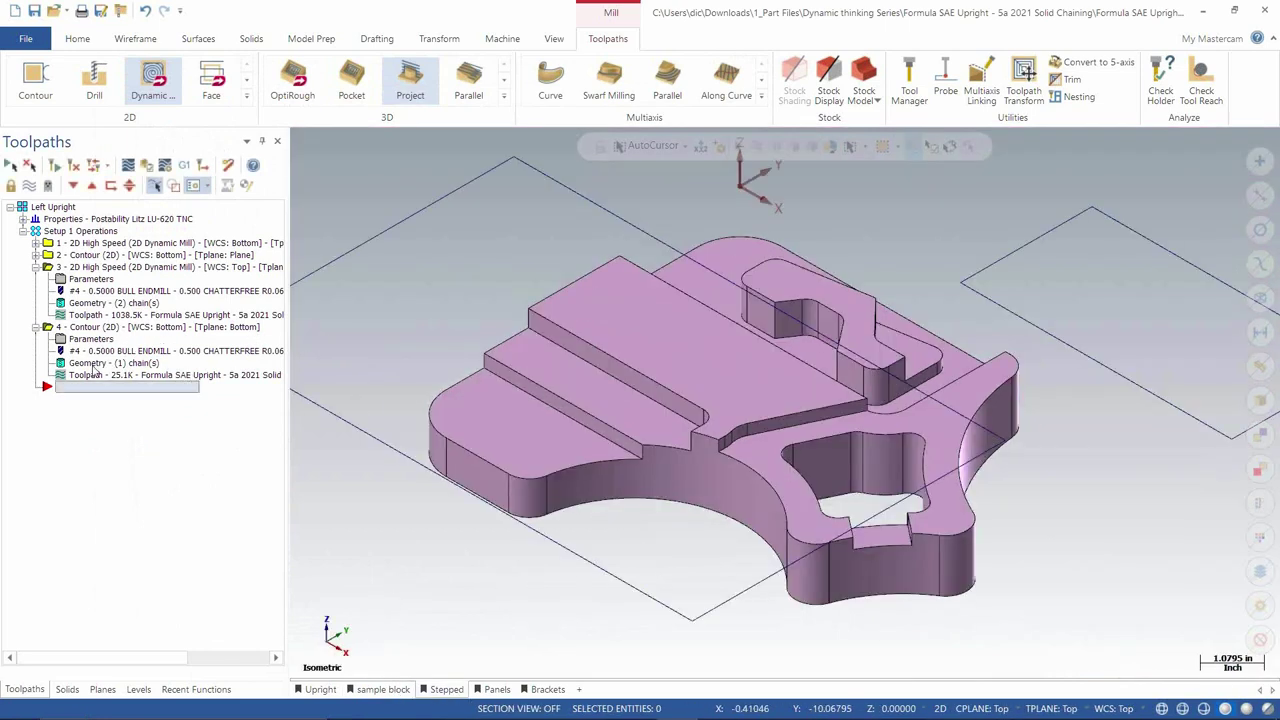
Step: Rechain all of operation 4's geometry using Wireframe chaining mode
{"action": "double_click", "coordinate": [94, 365]}
{"action": "right_click", "coordinate": [190, 282]}
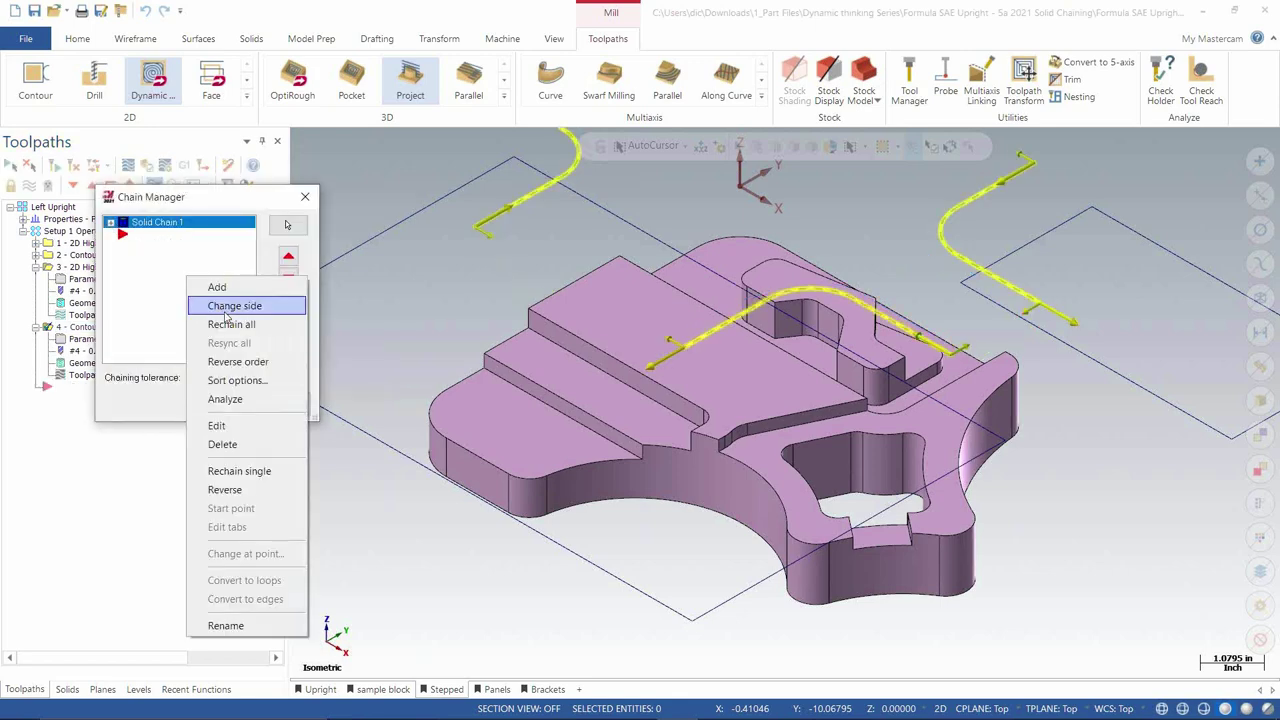
{"action": "left_click", "coordinate": [231, 324]}
{"action": "left_click", "coordinate": [171, 145]}
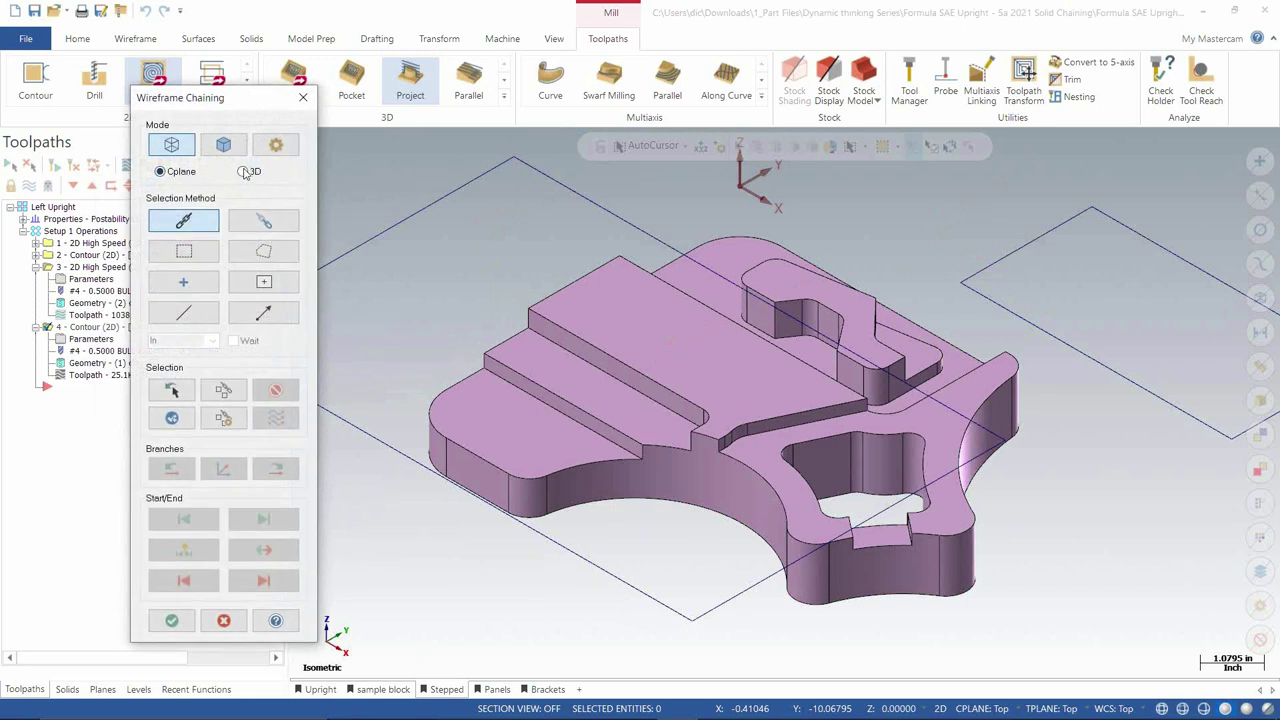
Step: Chain the rectangle and toggle it between one edge and full loop, then abandon the rechain
{"action": "left_click", "coordinate": [573, 190]}
{"action": "scroll", "coordinate": [579, 239], "scroll_direction": "down", "scroll_amount": 2}
{"action": "left_click", "coordinate": [174, 475]}
{"action": "left_click", "coordinate": [268, 476]}
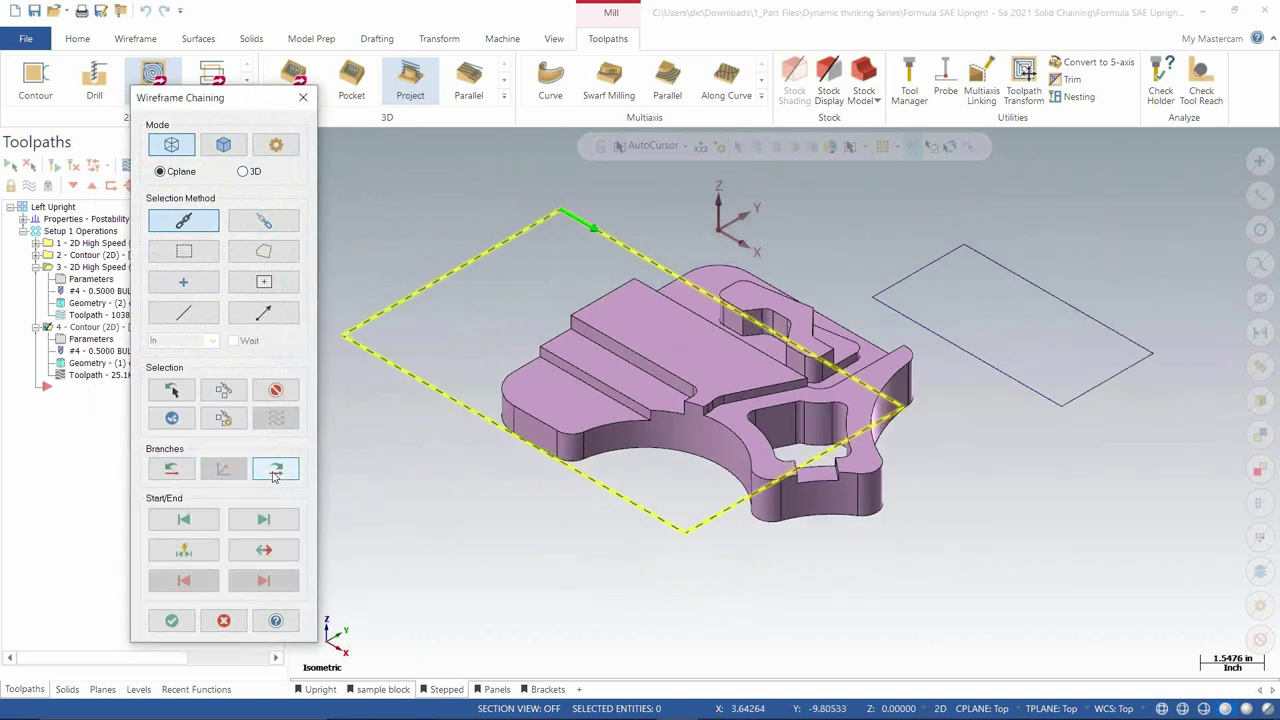
{"action": "left_click", "coordinate": [171, 472]}
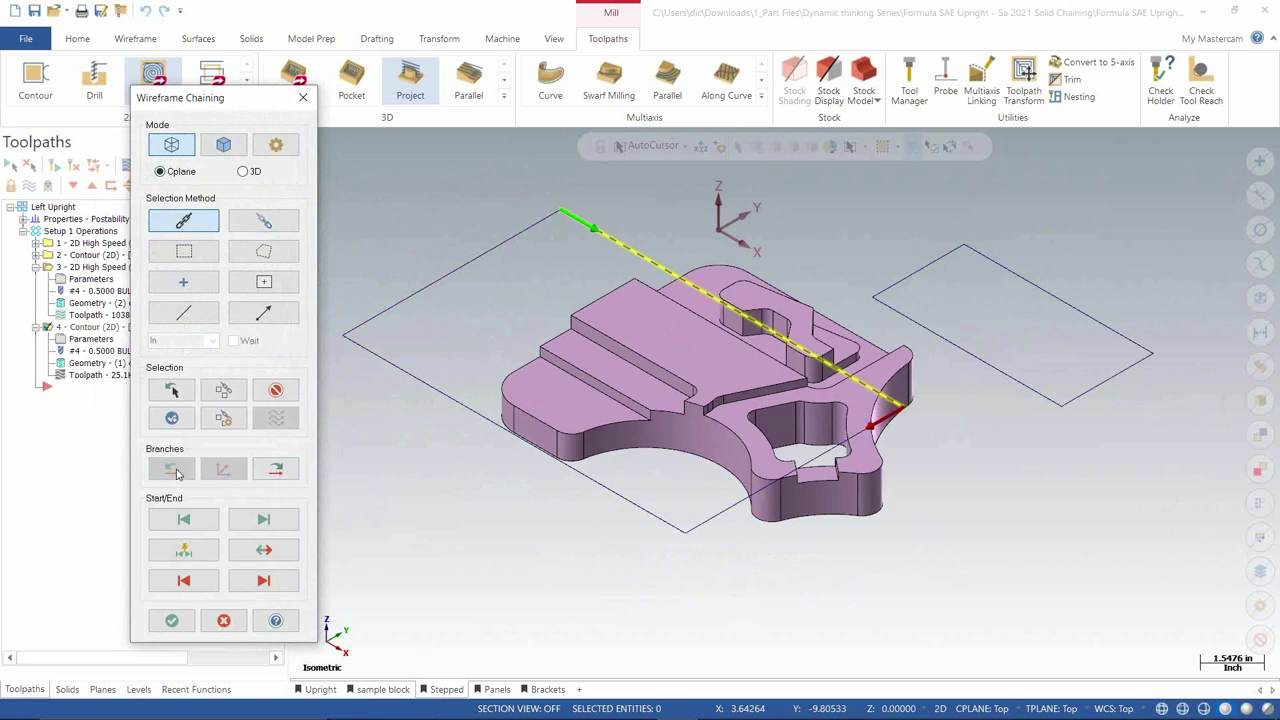
{"action": "scroll", "coordinate": [520, 343], "scroll_direction": "down", "scroll_amount": 2}
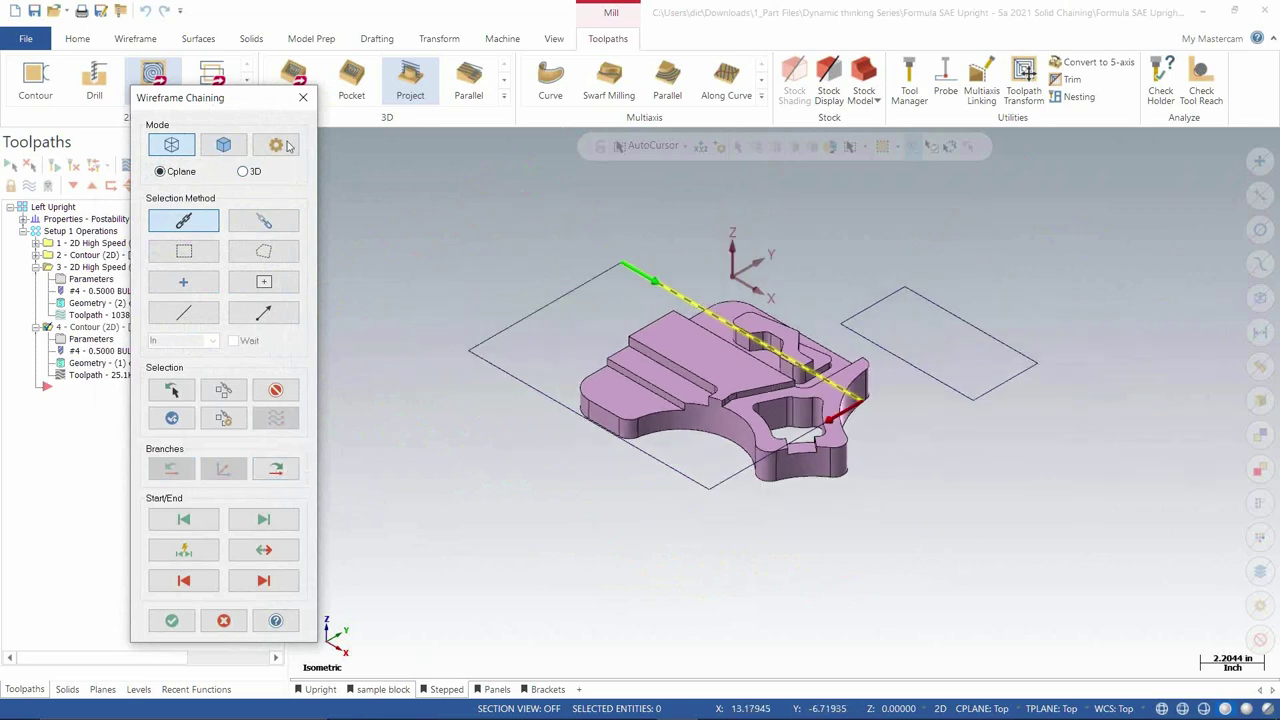
{"action": "left_click", "coordinate": [303, 97]}
{"action": "left_click", "coordinate": [135, 38]}
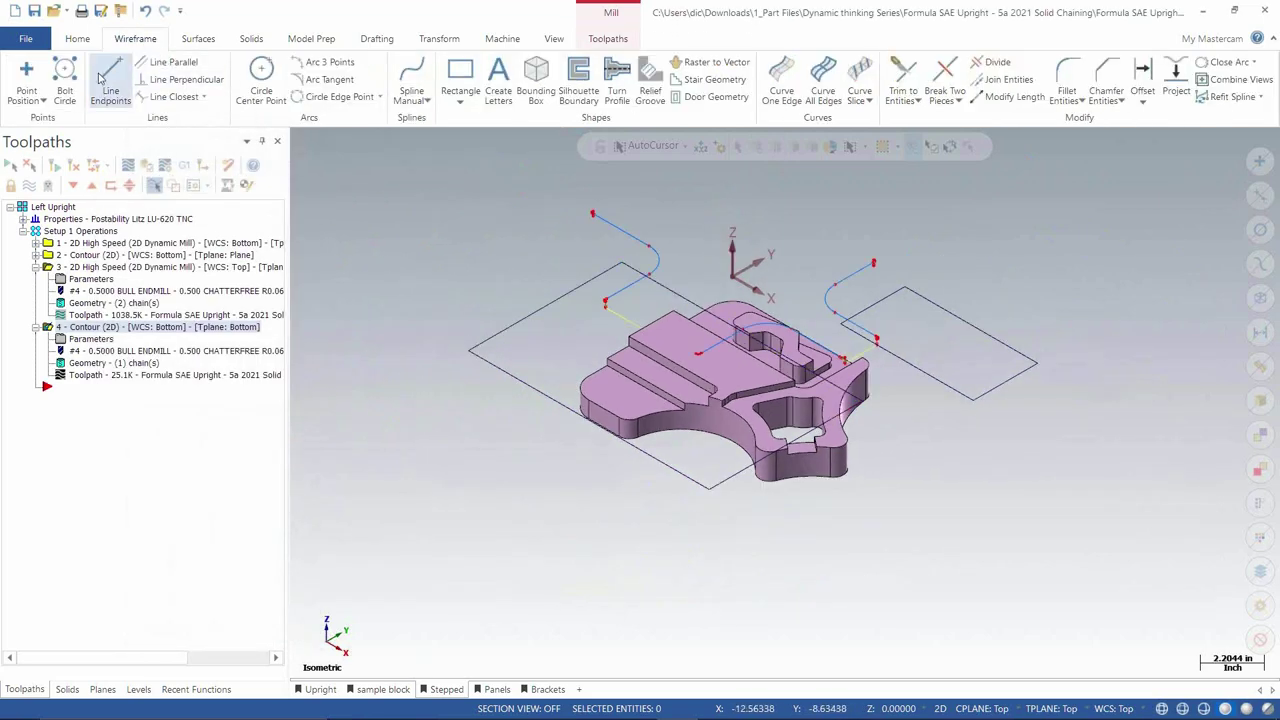
Step: Draw an endpoint line from the rectangle's left corner to the part edge
{"action": "left_click", "coordinate": [470, 350]}
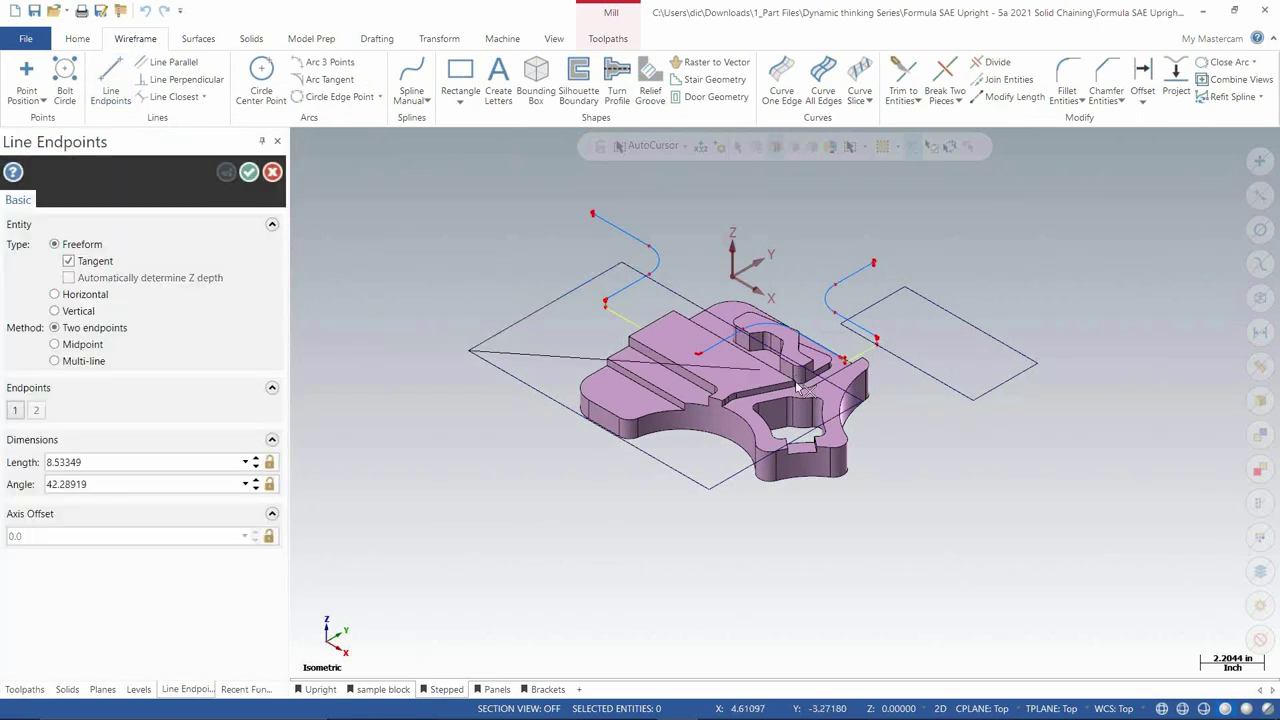
{"action": "left_click", "coordinate": [866, 400]}
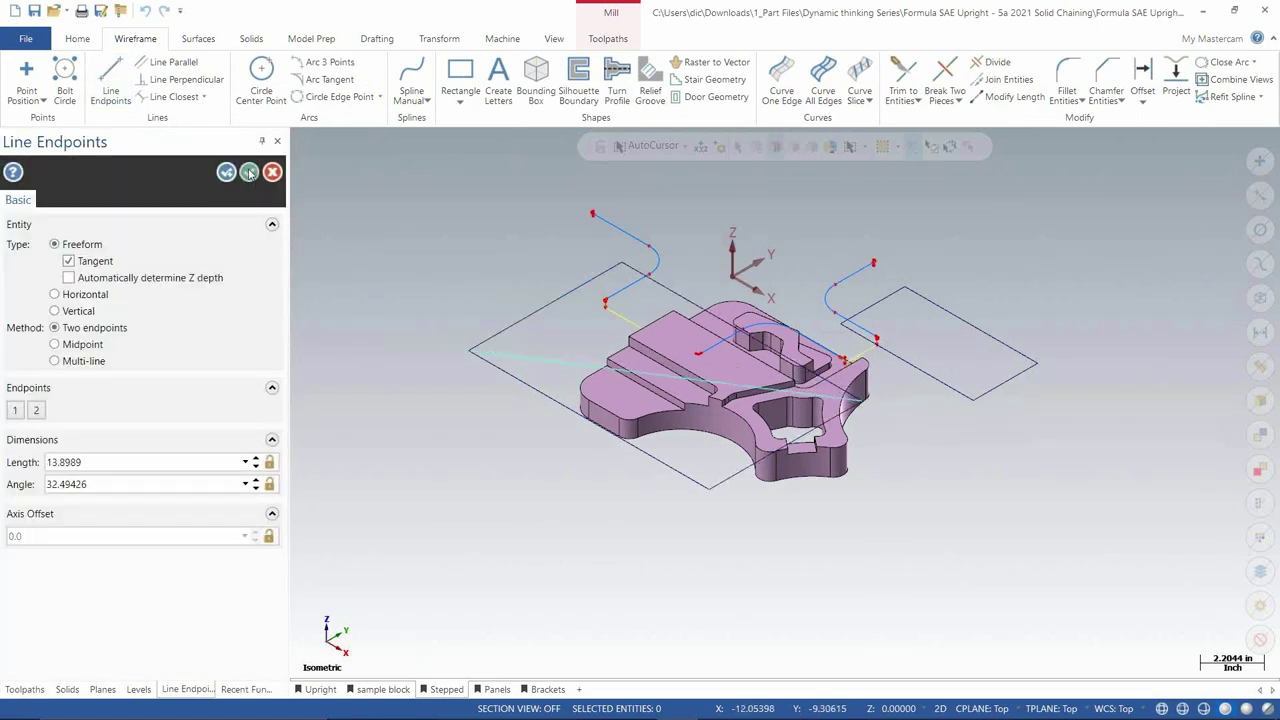
{"action": "left_click", "coordinate": [249, 172]}
Step: Rechain operation 4 around the full rectangle loop, skipping the new line, then switch to Solid mode
{"action": "left_click", "coordinate": [113, 362]}
{"action": "right_click", "coordinate": [177, 277]}
{"action": "left_click", "coordinate": [229, 322]}
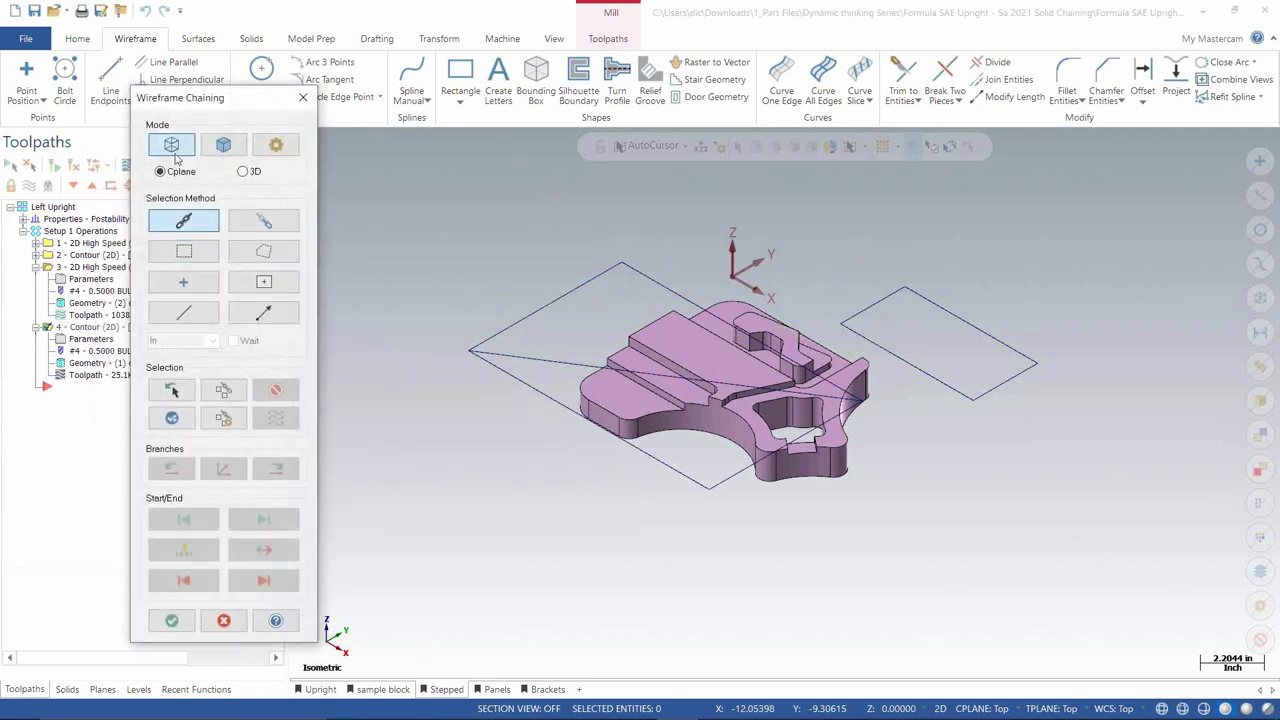
{"action": "left_click", "coordinate": [597, 275]}
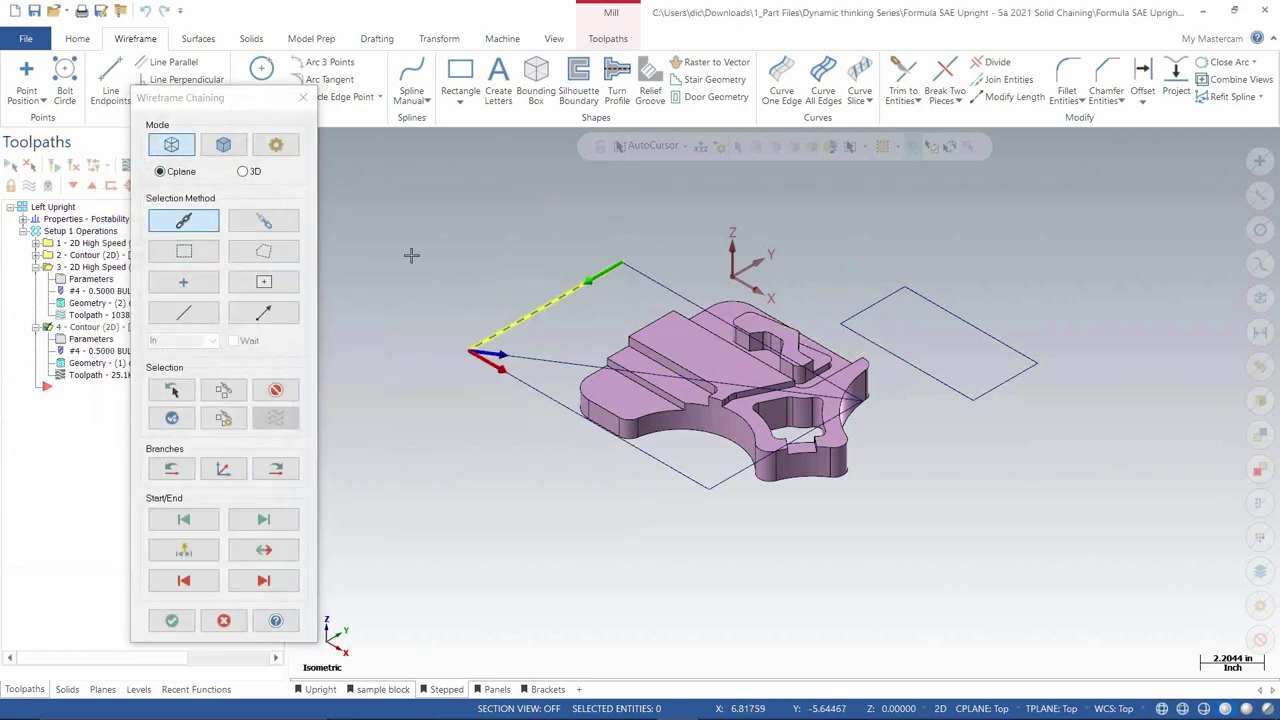
{"action": "scroll", "coordinate": [380, 340], "scroll_direction": "up", "scroll_amount": 2}
{"action": "left_click", "coordinate": [530, 366]}
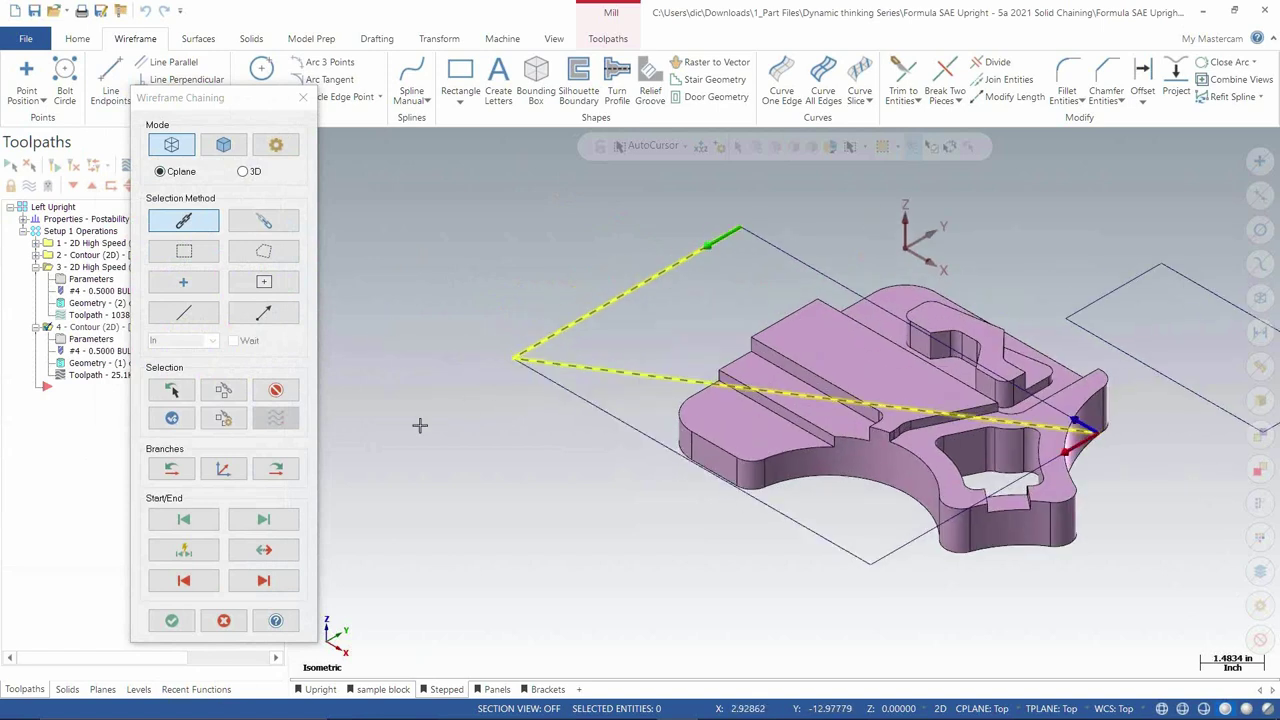
{"action": "left_click", "coordinate": [173, 472]}
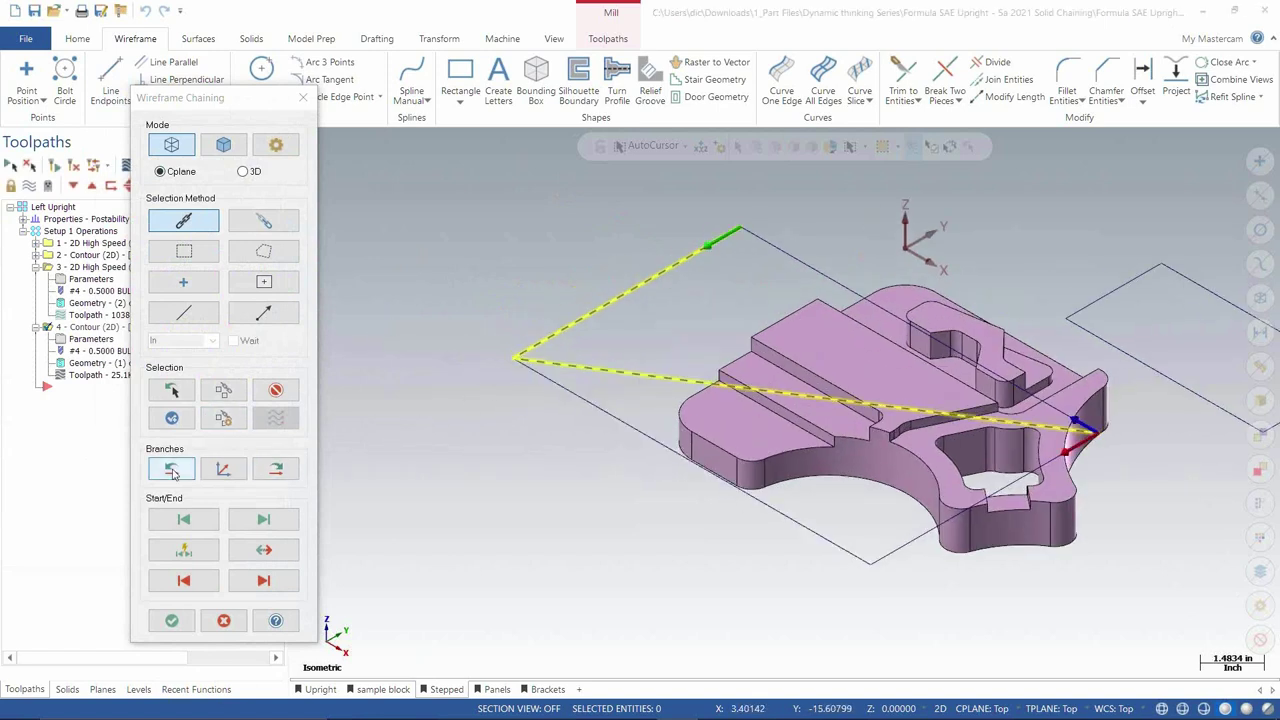
{"action": "left_click", "coordinate": [535, 366]}
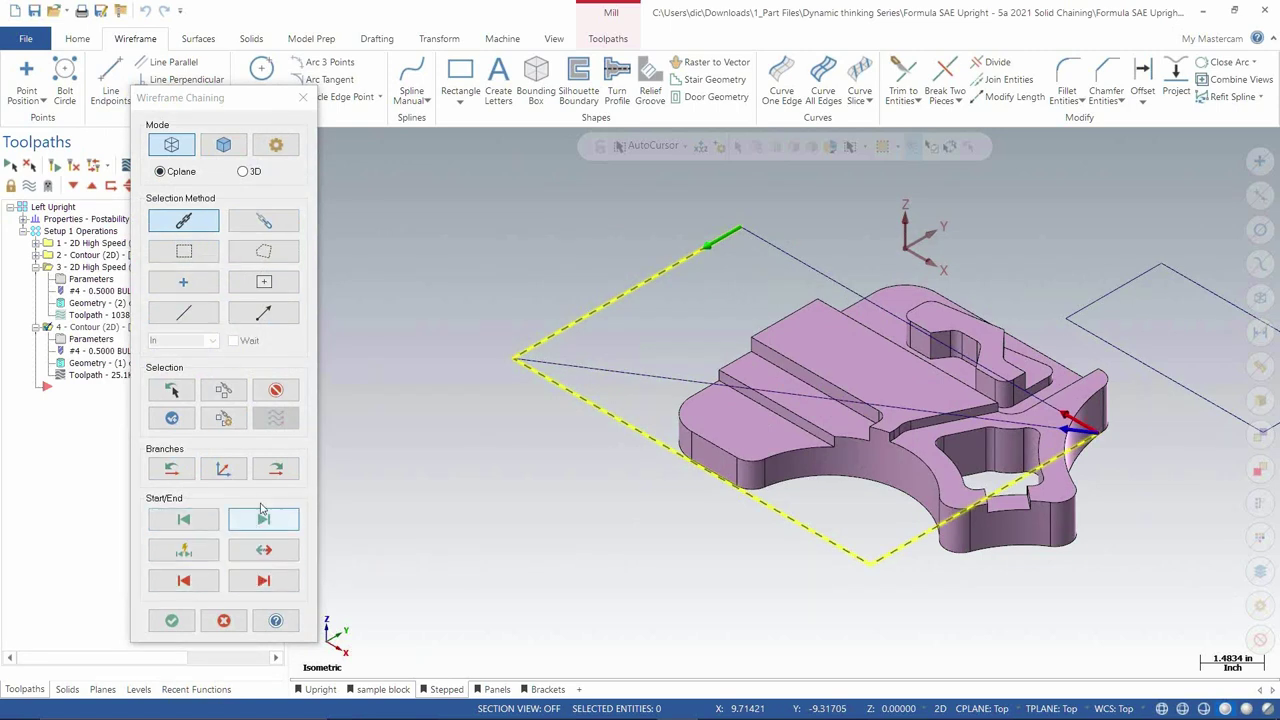
{"action": "left_click", "coordinate": [224, 146]}
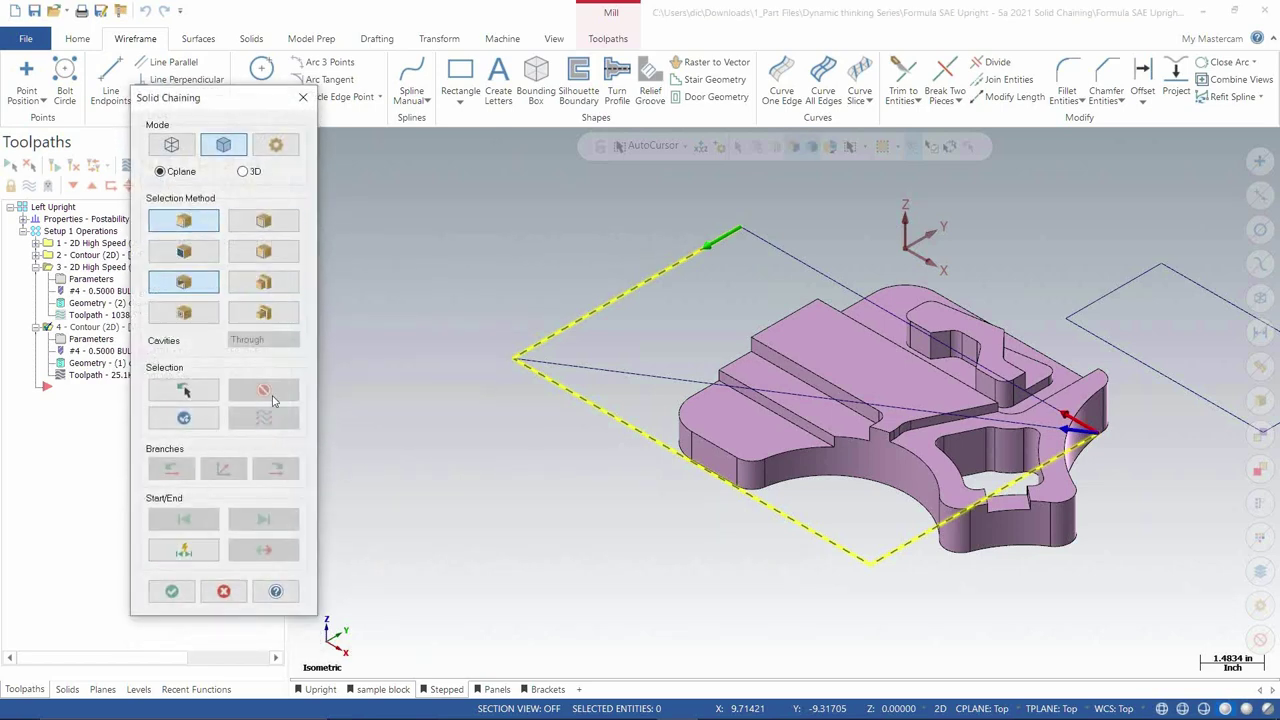
Step: Check the chaining tangency tolerance, then accept Solid Chaining and the Chain Manager to regenerate the contour
{"action": "left_click", "coordinate": [282, 152]}
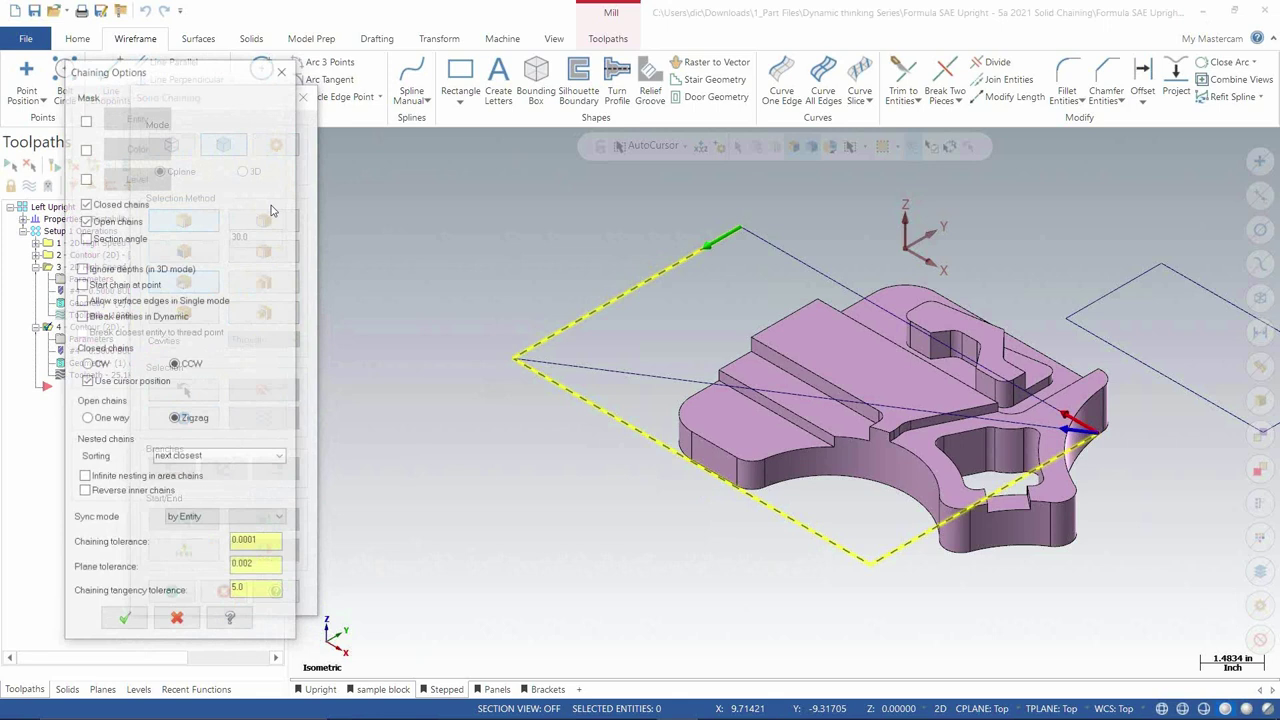
{"action": "key", "text": "Tab"}
{"action": "key", "text": "Tab"}
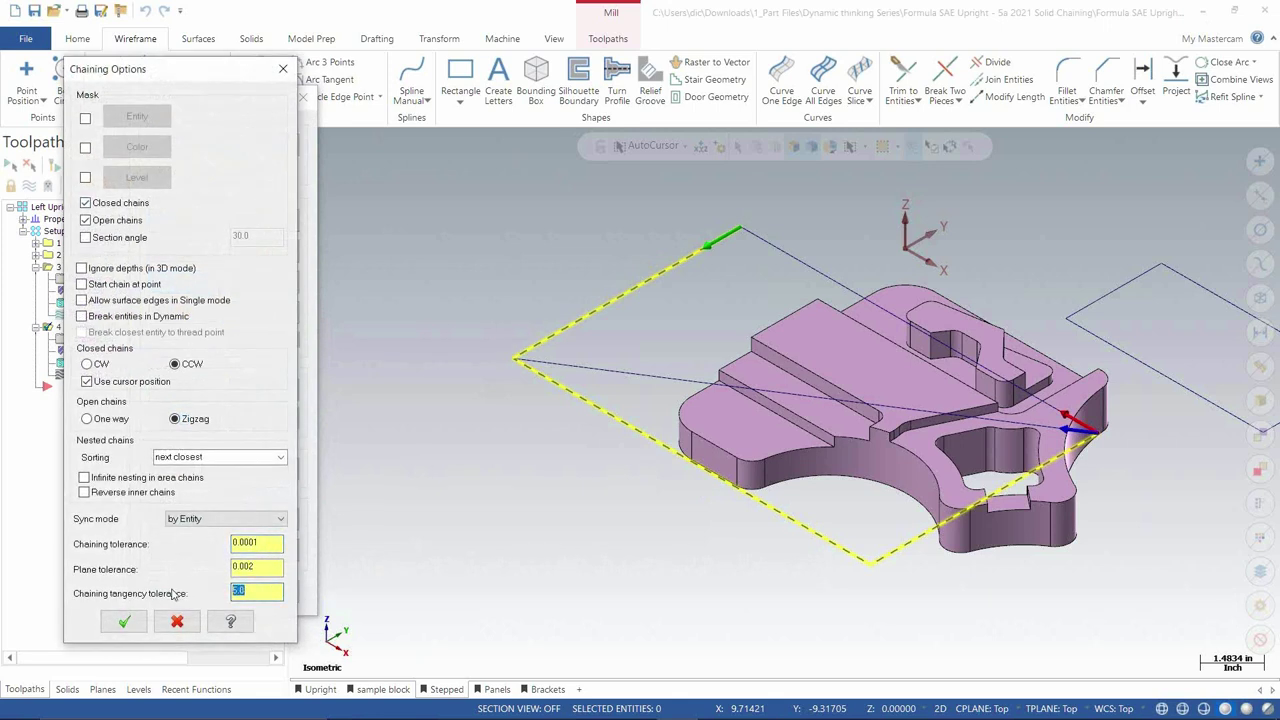
{"action": "key", "text": "Return"}
{"action": "left_click", "coordinate": [210, 600]}
{"action": "scroll", "coordinate": [443, 388], "scroll_direction": "down", "scroll_amount": 2}
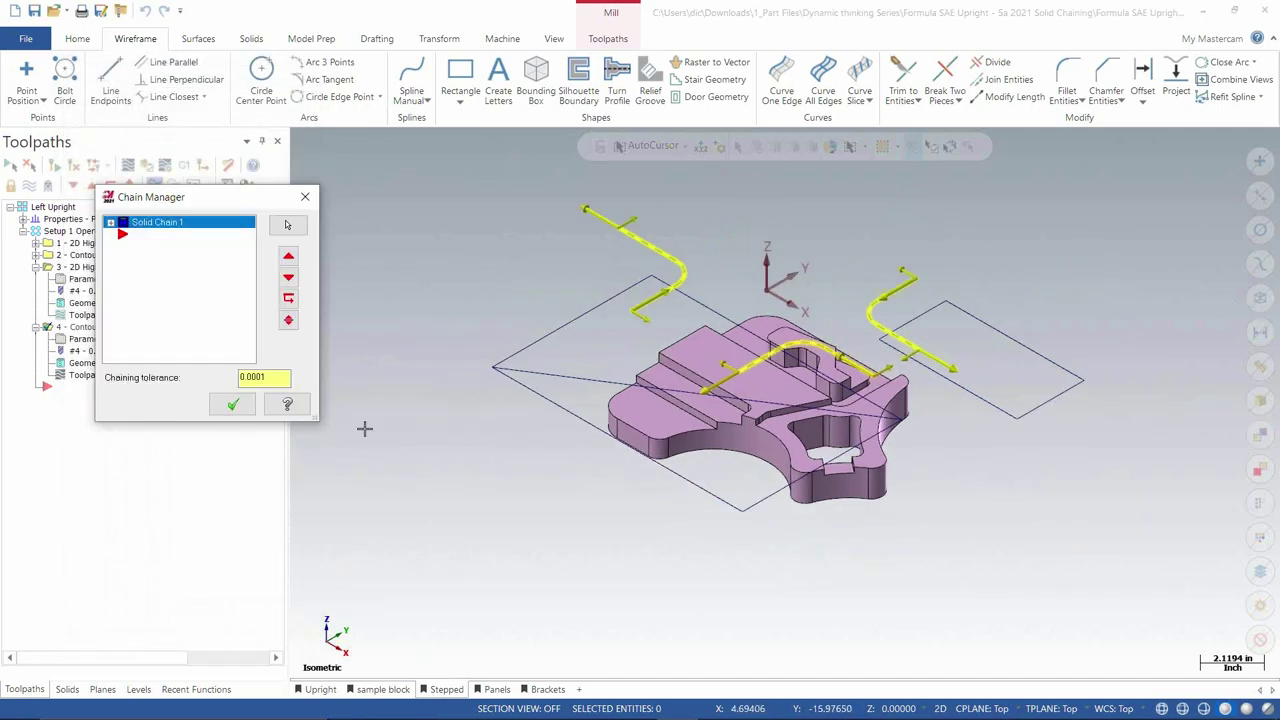
{"action": "left_click", "coordinate": [232, 404]}
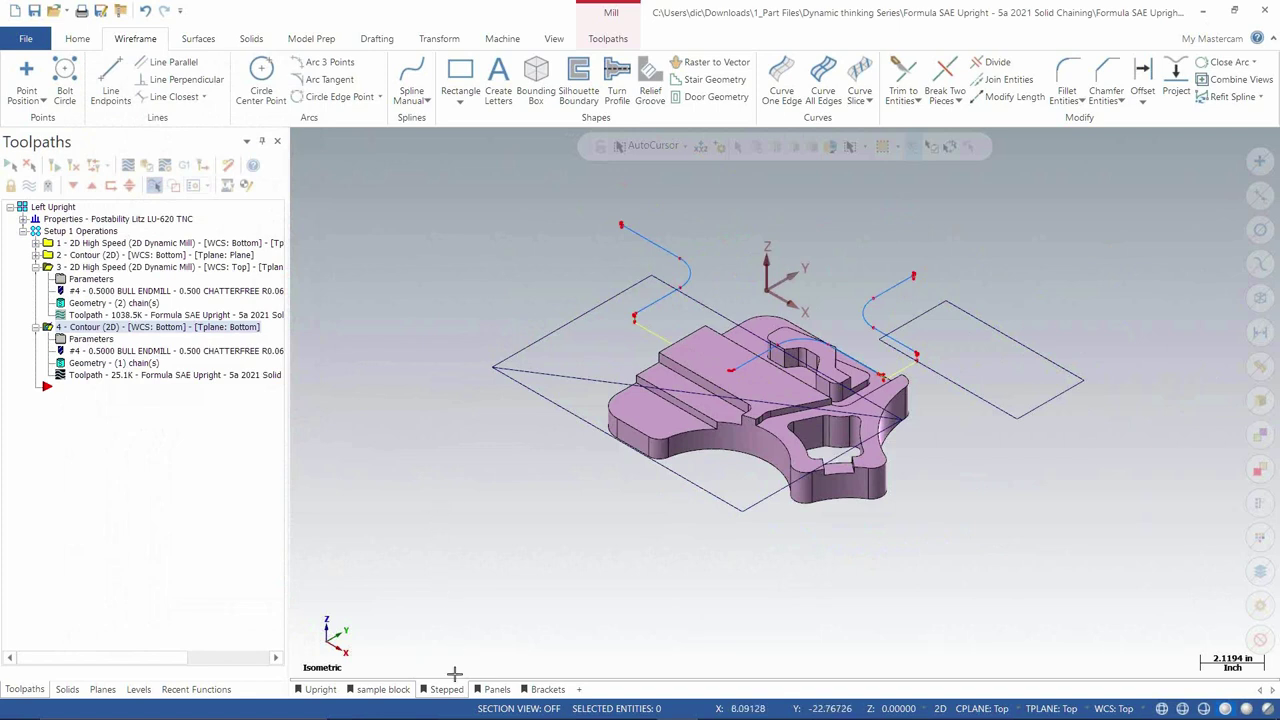
Step: Switch to the Panels plates and confirm operation 4 still holds one chain
{"action": "left_click", "coordinate": [497, 689]}
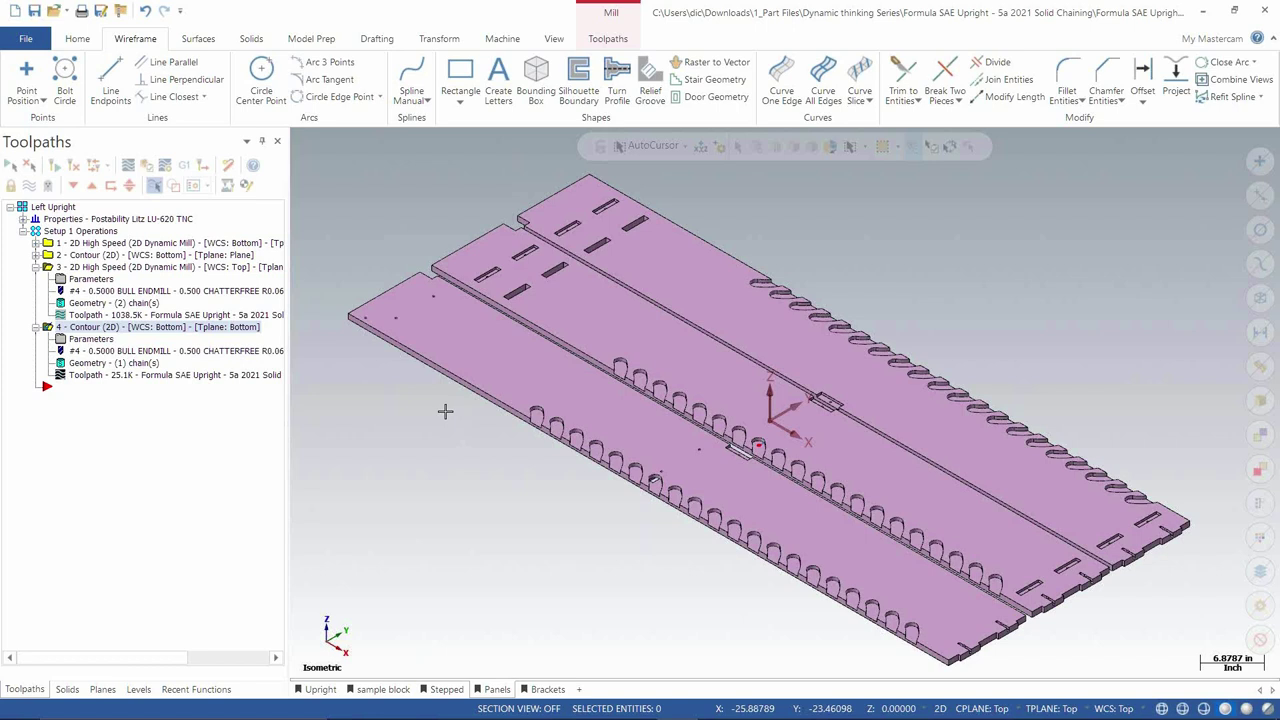
{"action": "middle_click_drag", "start_coordinate": [463, 423], "coordinate": [360, 405]}
{"action": "left_click", "coordinate": [100, 363]}
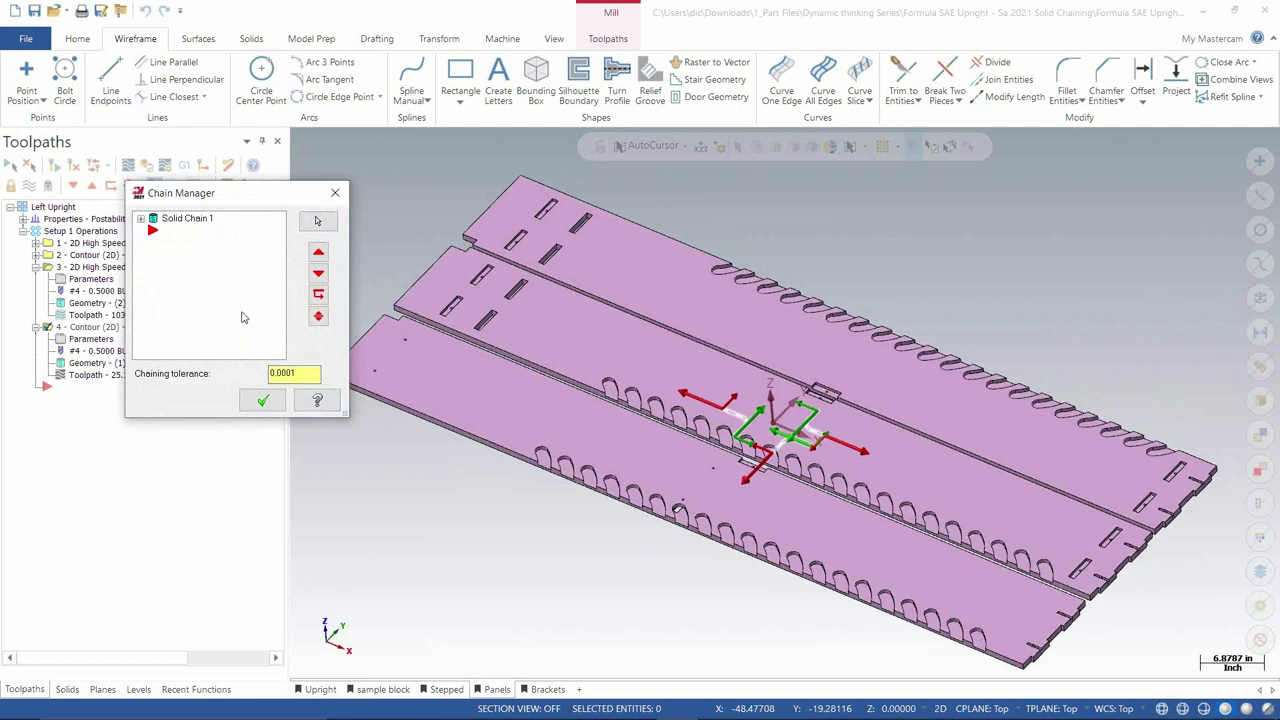
{"action": "left_click", "coordinate": [263, 401]}
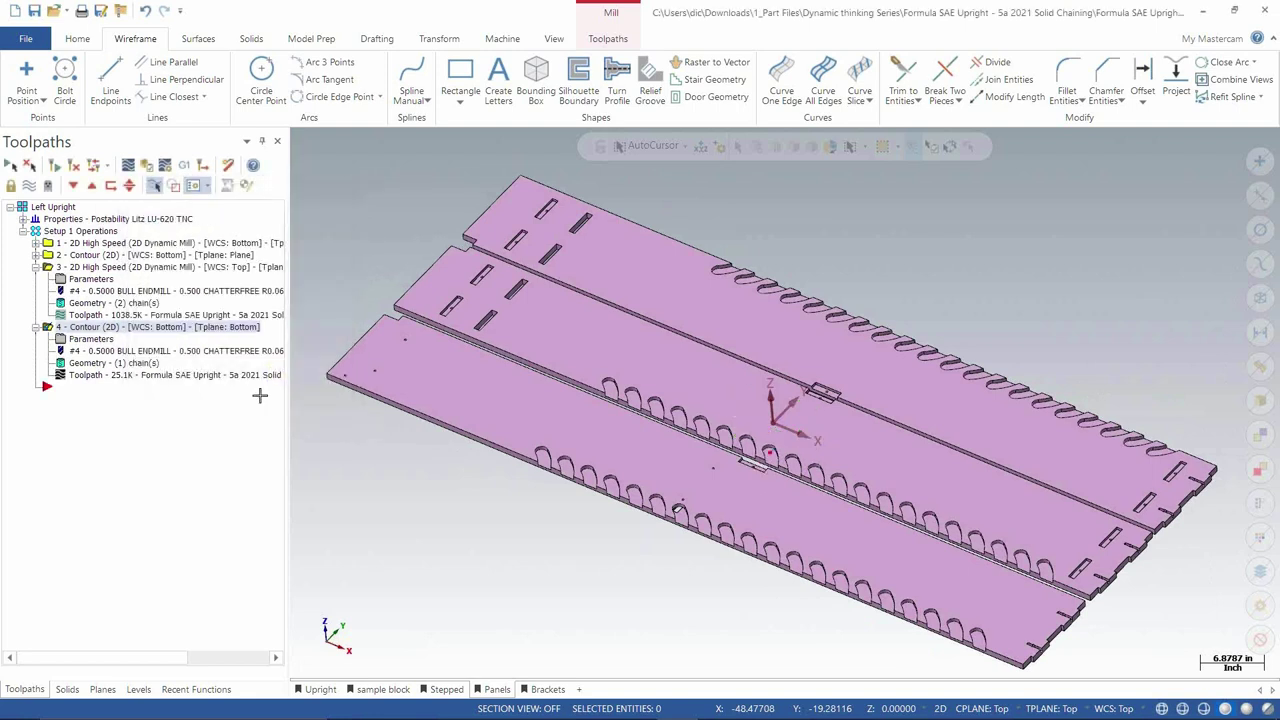
{"action": "mouse_move", "coordinate": [429, 466]}
{"action": "middle_mouse_down"}
{"action": "mouse_move", "coordinate": [455, 406]}
{"action": "mouse_move", "coordinate": [445, 458]}
{"action": "middle_mouse_up"}
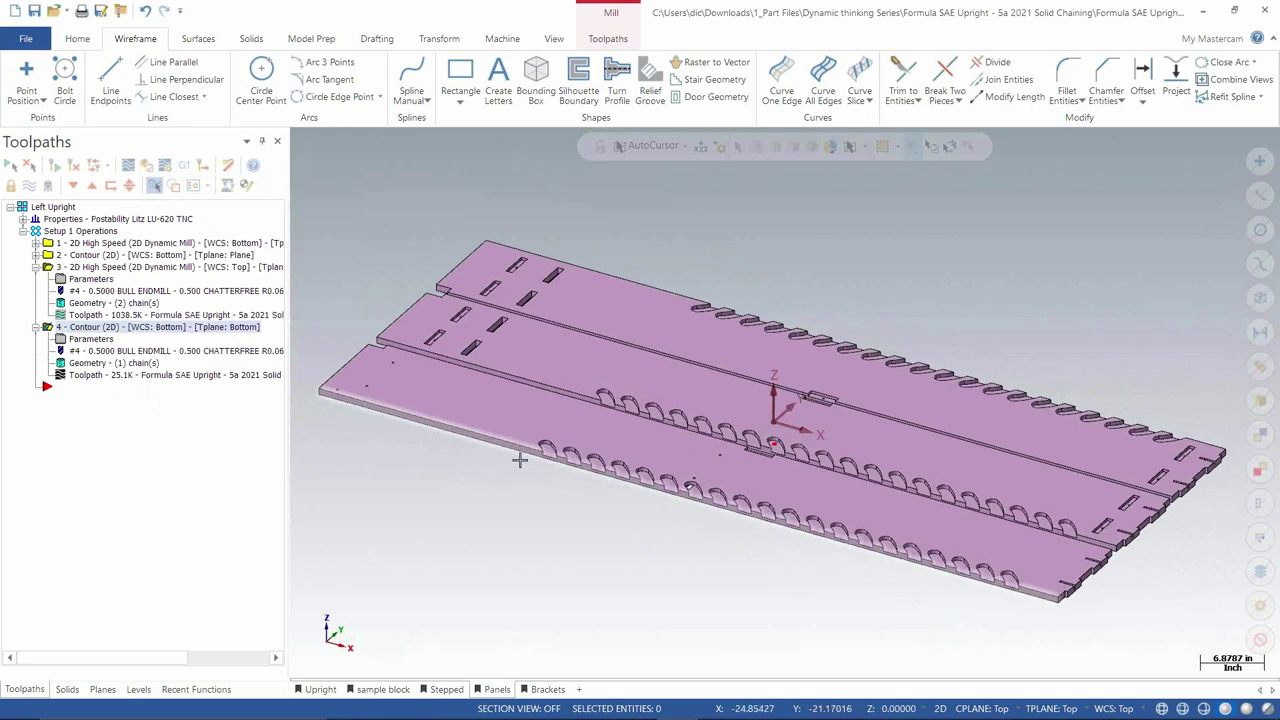
{"action": "scroll", "coordinate": [574, 409], "scroll_direction": "up", "scroll_amount": 5}
{"action": "left_click", "coordinate": [310, 40]}
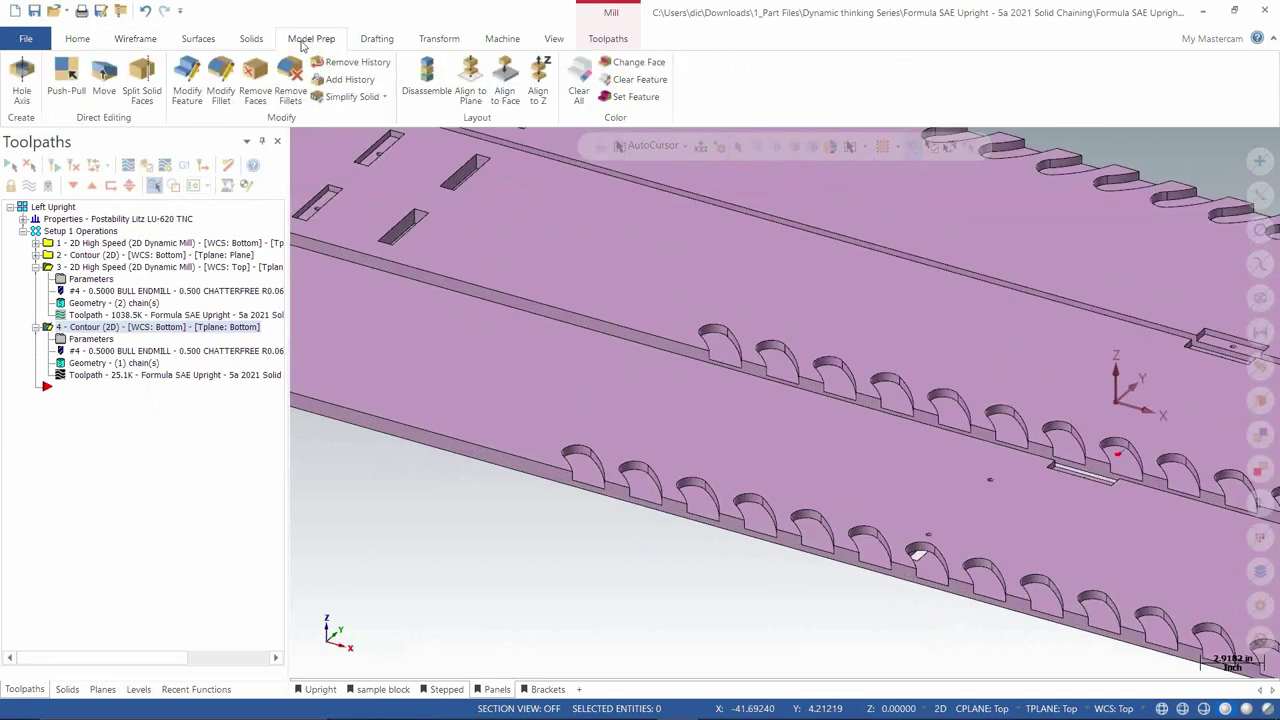
Step: Push-pull the end lobe pocket's floor face up 0.40625 in
{"action": "left_click", "coordinate": [64, 80]}
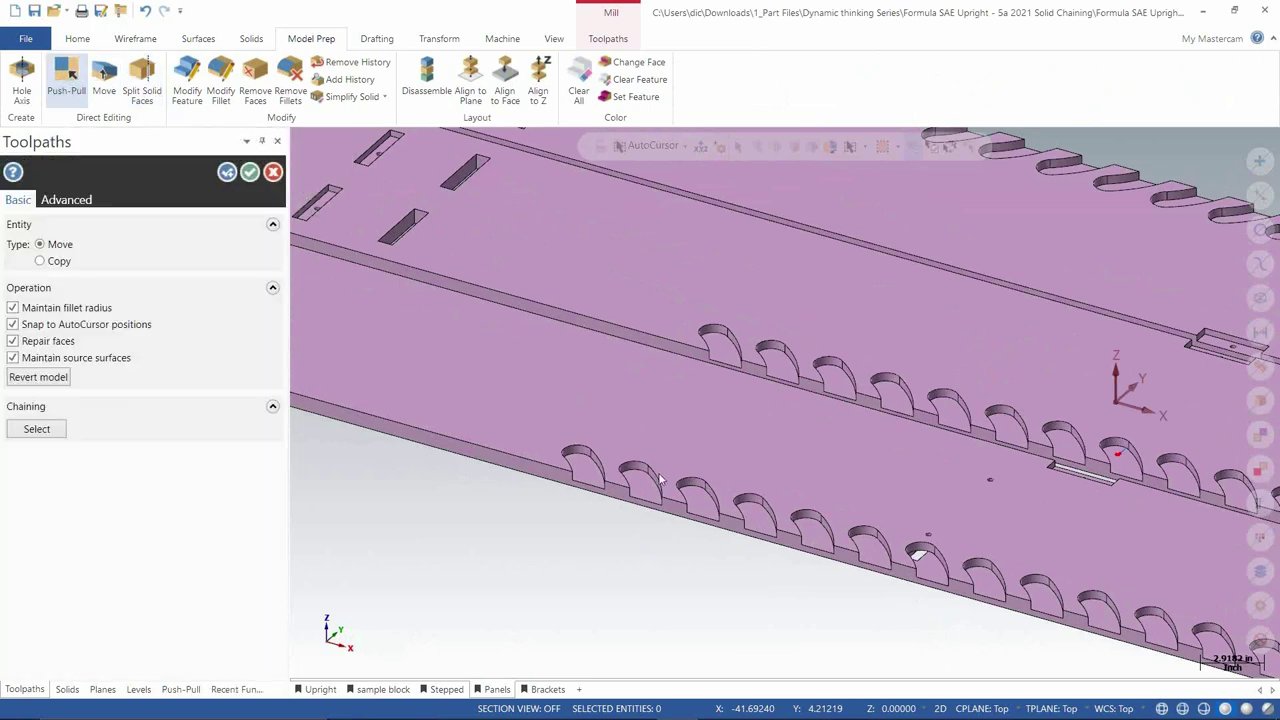
{"action": "scroll", "coordinate": [566, 520], "scroll_direction": "up", "scroll_amount": 5}
{"action": "left_click", "coordinate": [529, 445]}
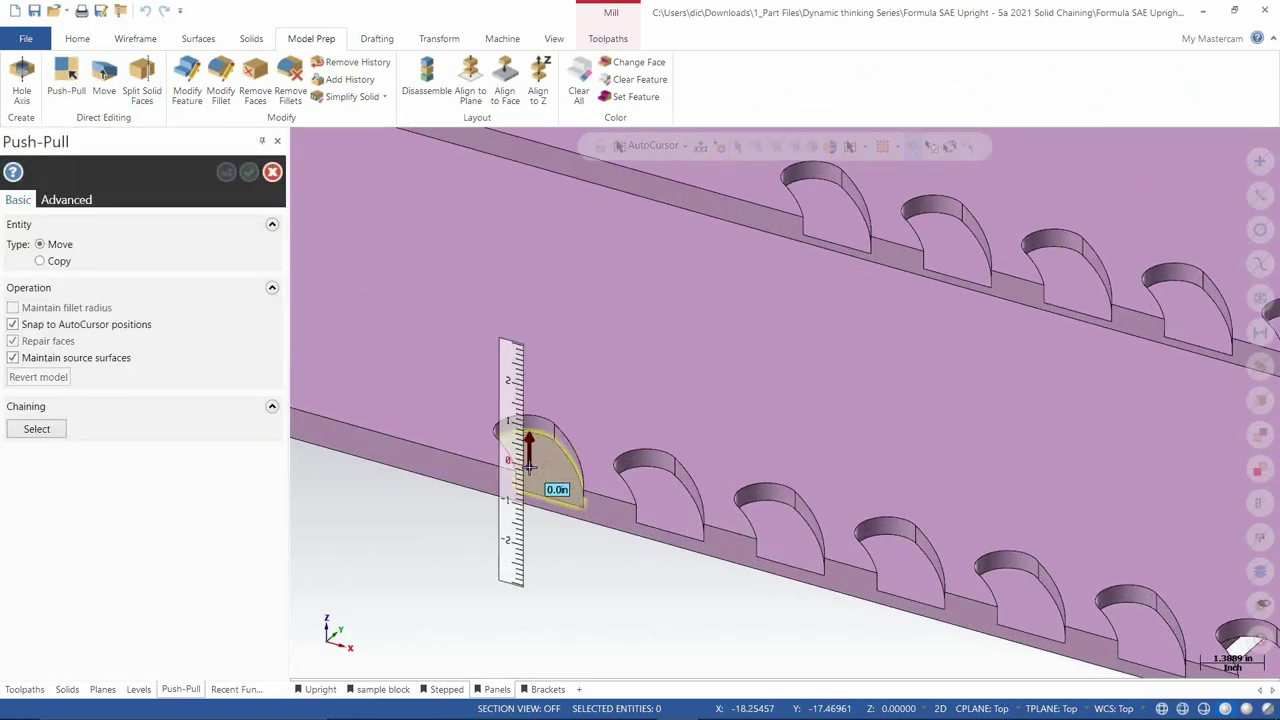
{"action": "scroll", "coordinate": [529, 458], "scroll_direction": "up", "scroll_amount": 4}
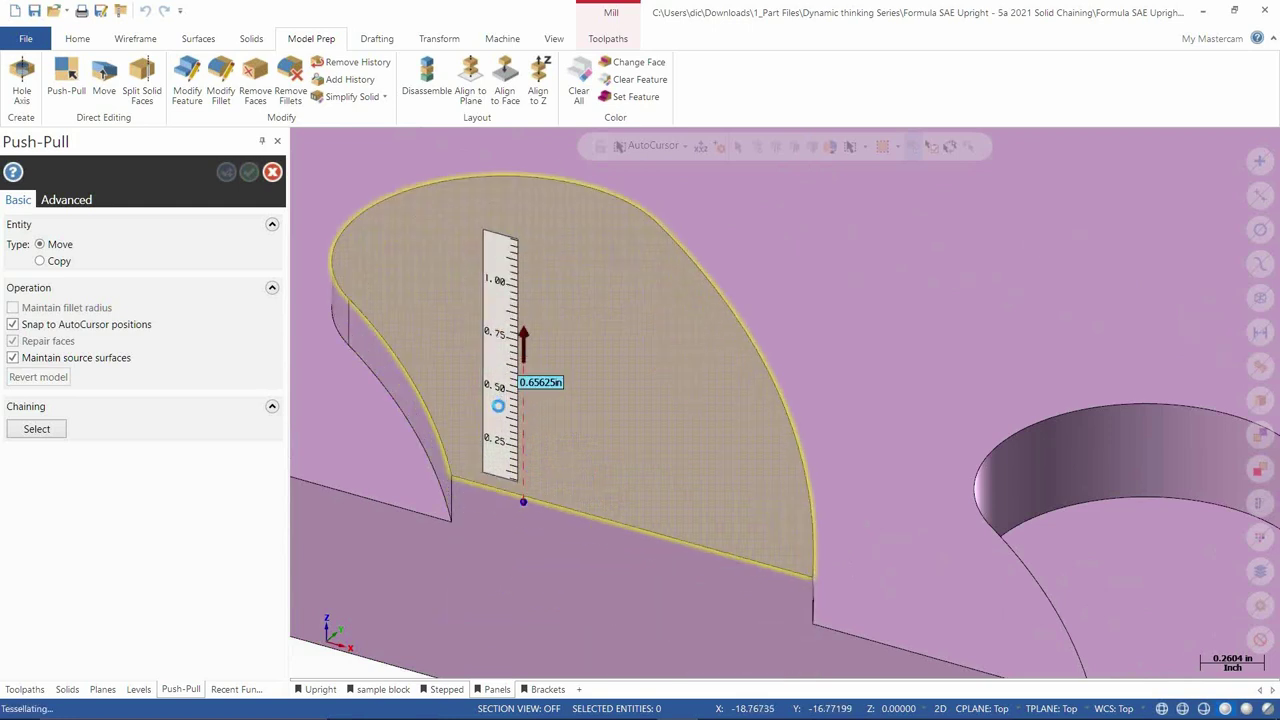
{"action": "left_click", "coordinate": [318, 259]}
{"action": "left_click", "coordinate": [249, 173]}
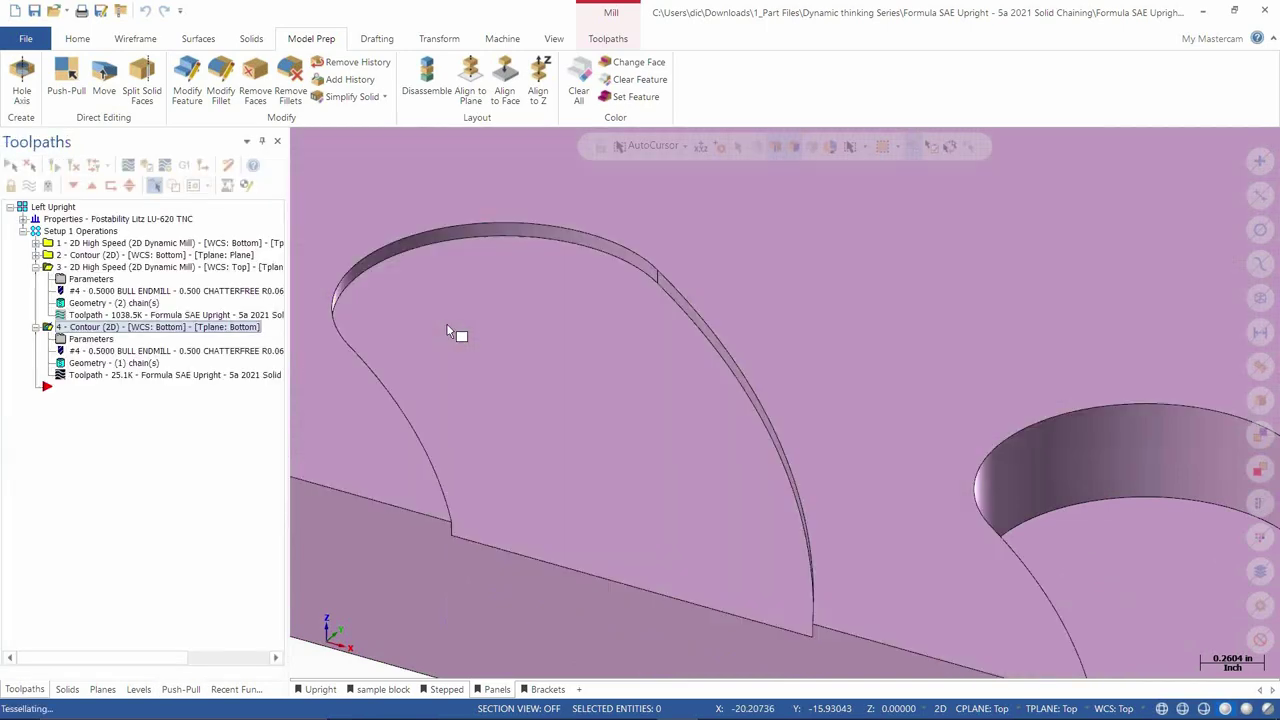
{"action": "scroll", "coordinate": [447, 330], "scroll_direction": "down", "scroll_amount": 2}
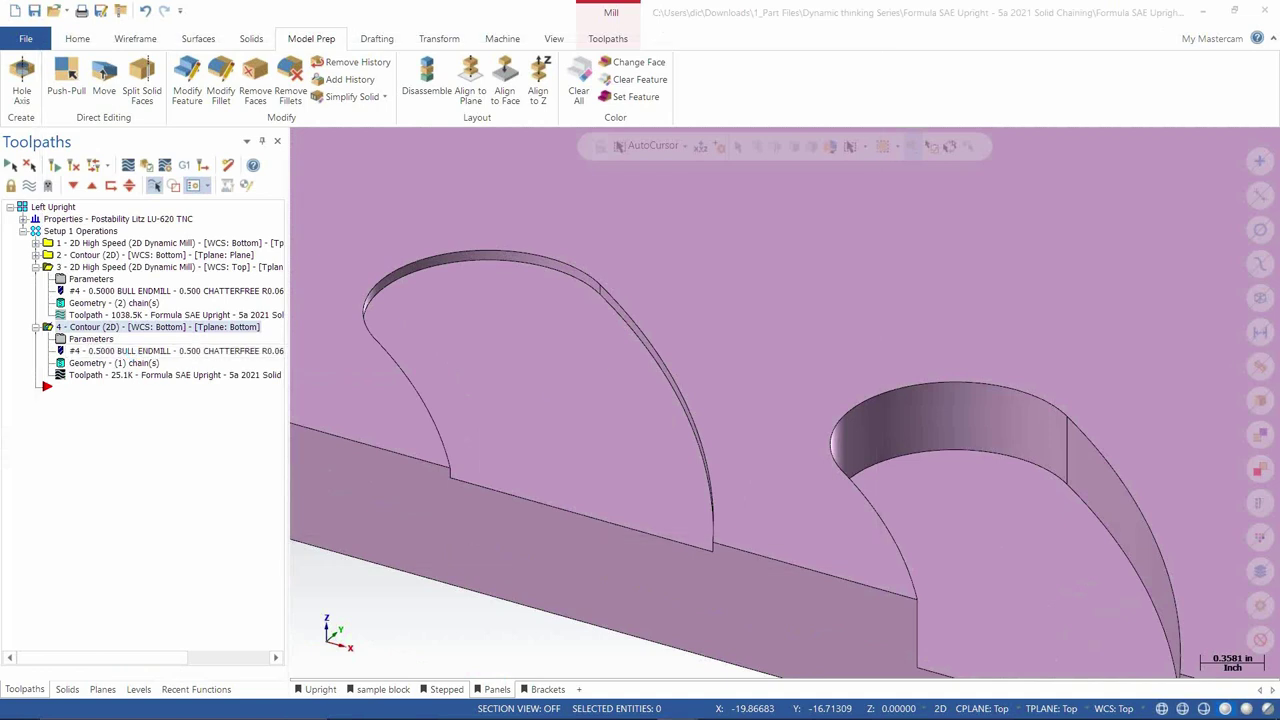
{"action": "left_click", "coordinate": [98, 363]}
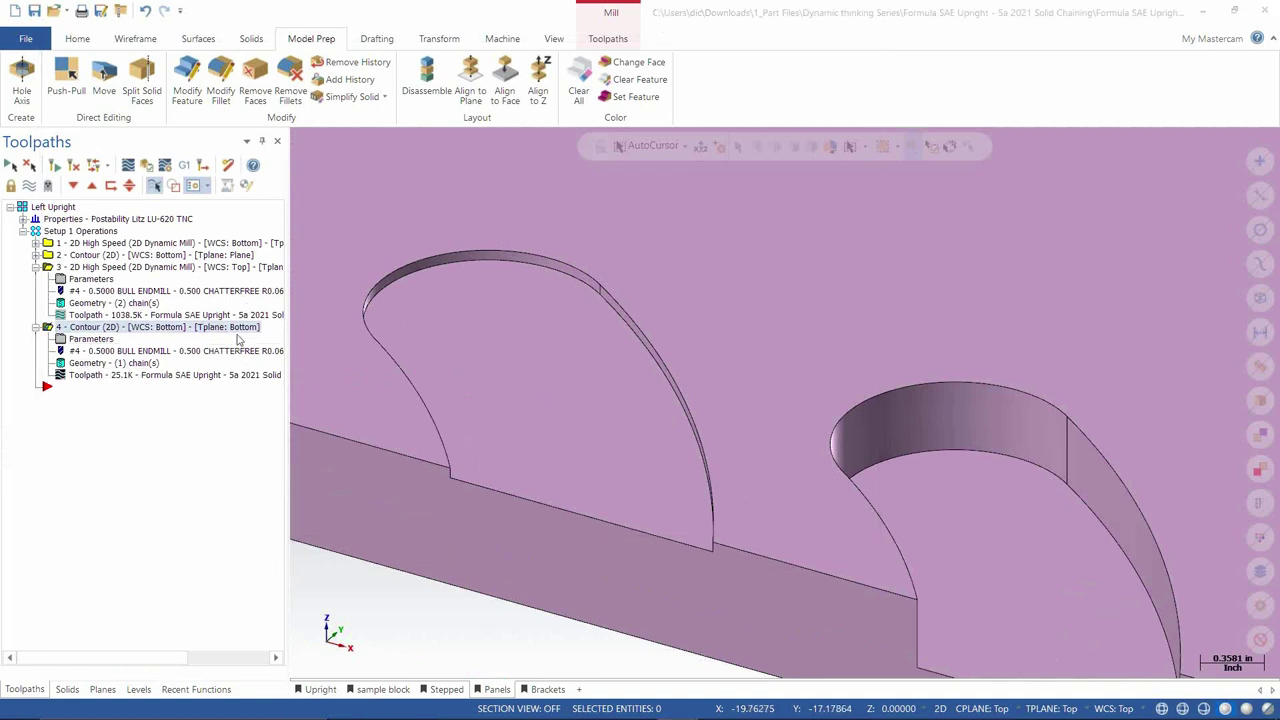
Step: Rechain all of operation 4, trying the first lobe edge, similar edges, then 3D mode
{"action": "right_click", "coordinate": [214, 323]}
{"action": "left_click", "coordinate": [265, 364]}
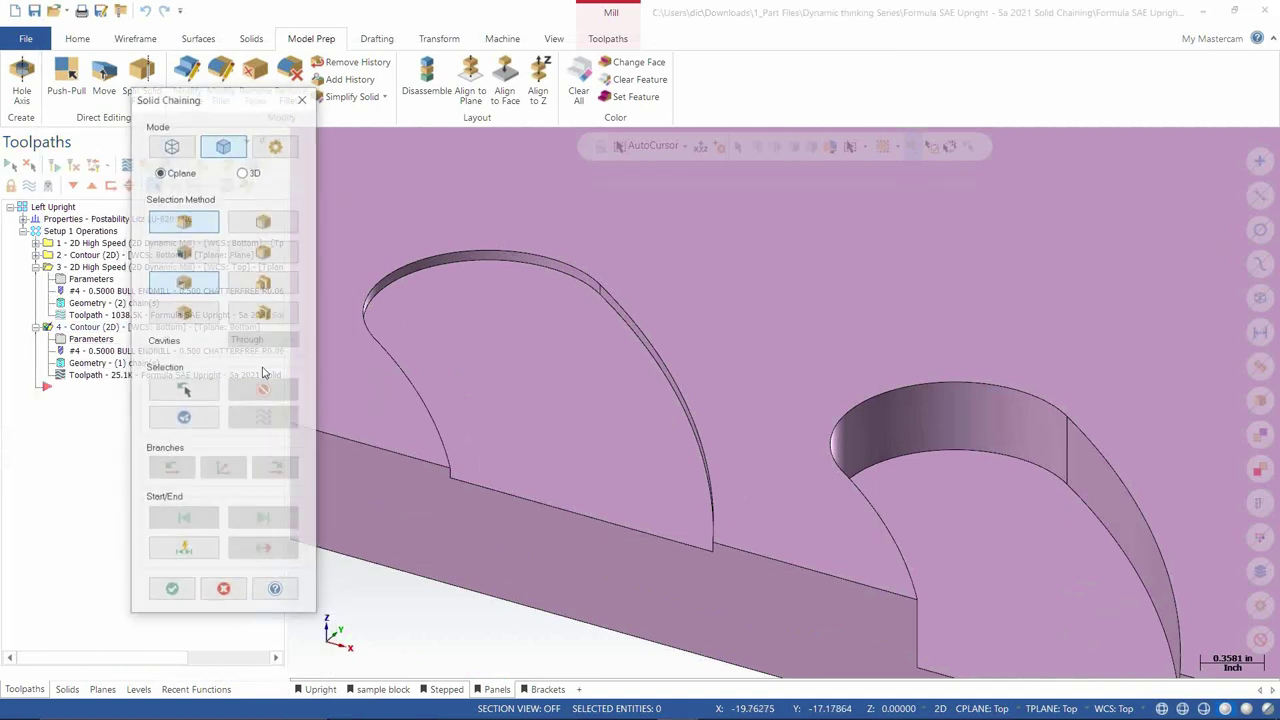
{"action": "left_click", "coordinate": [555, 426]}
{"action": "scroll", "coordinate": [530, 393], "scroll_direction": "down", "scroll_amount": 5}
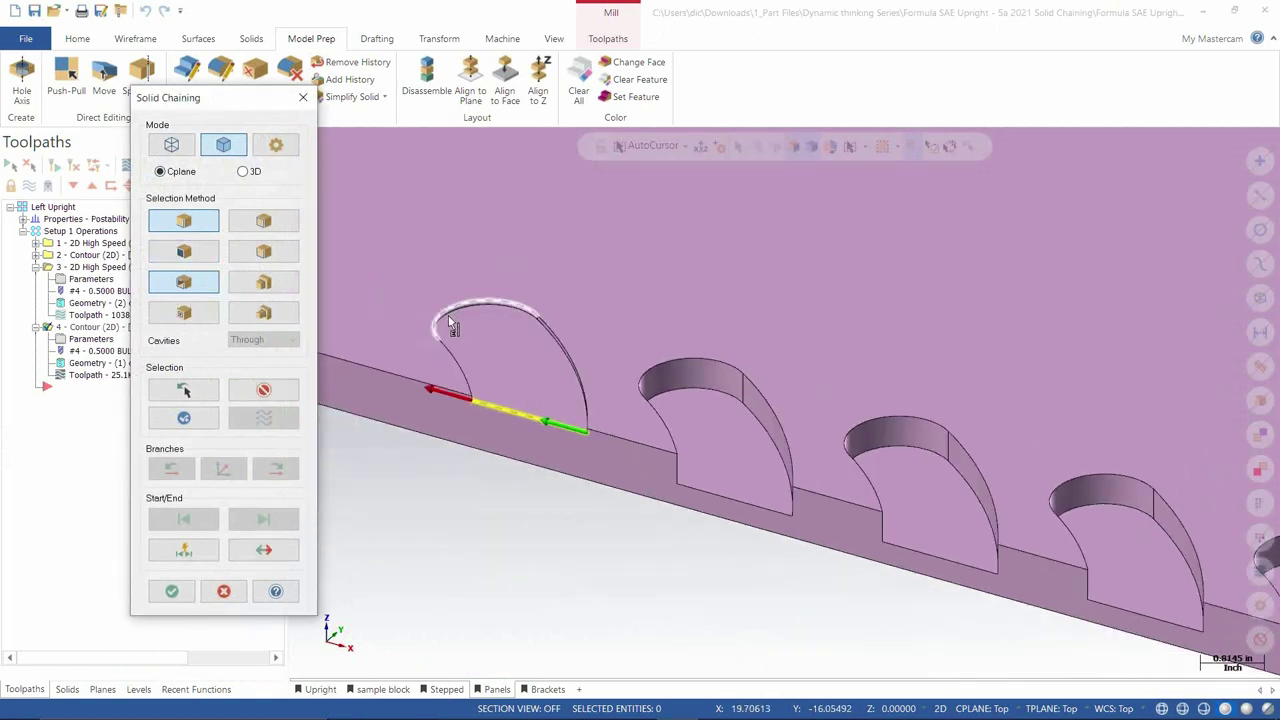
{"action": "left_click", "coordinate": [652, 420]}
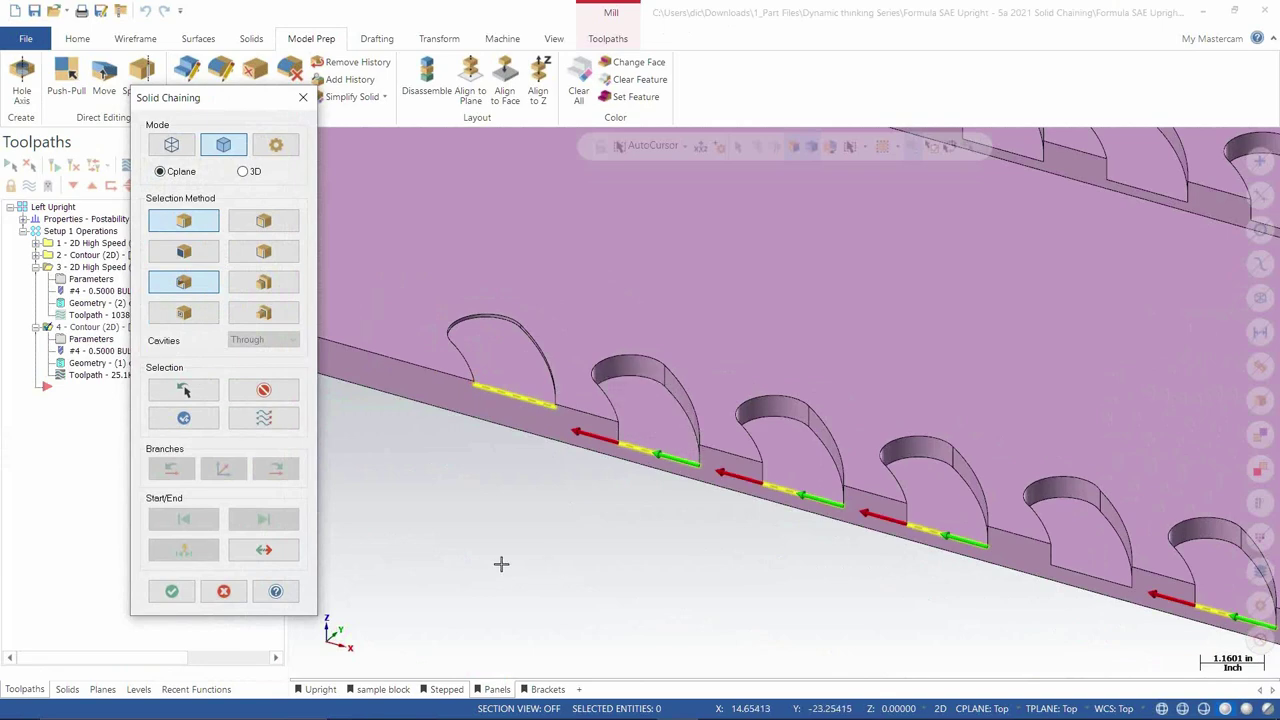
{"action": "scroll", "coordinate": [557, 523], "scroll_direction": "down", "scroll_amount": 4}
{"action": "scroll", "coordinate": [583, 524], "scroll_direction": "up", "scroll_amount": 2}
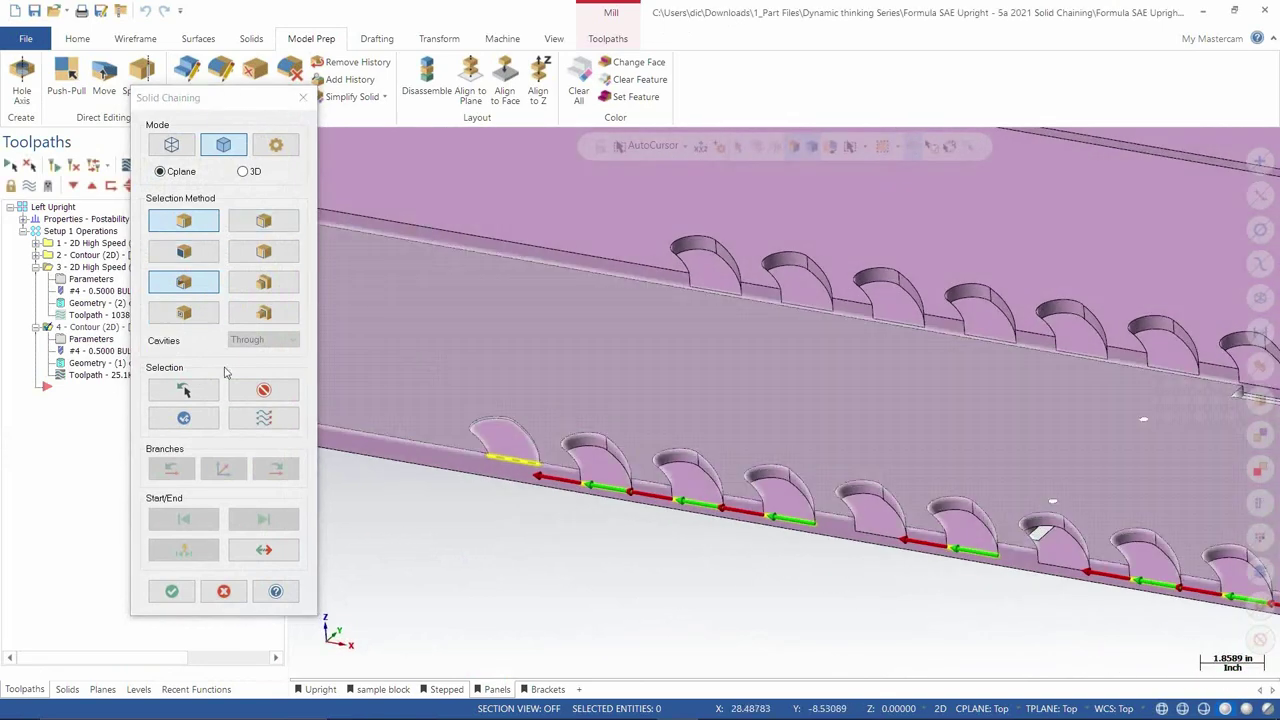
{"action": "left_click", "coordinate": [262, 392]}
{"action": "left_click", "coordinate": [247, 173]}
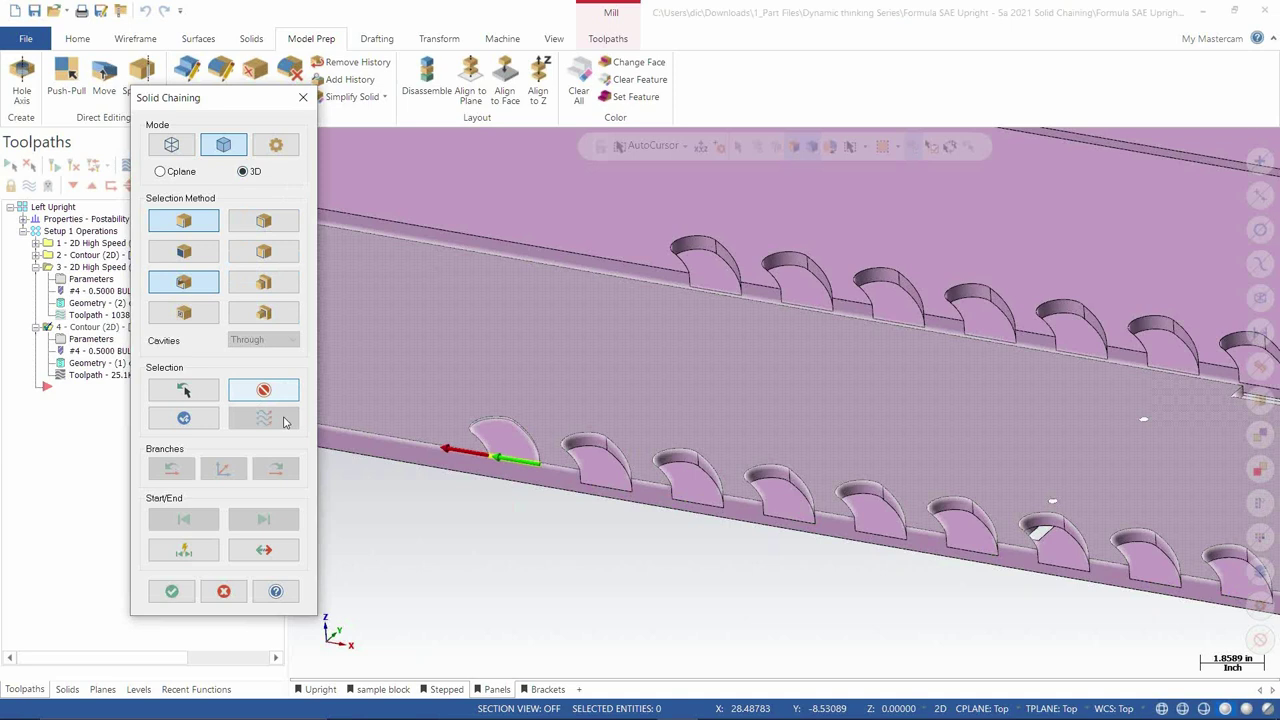
{"action": "left_click", "coordinate": [266, 395]}
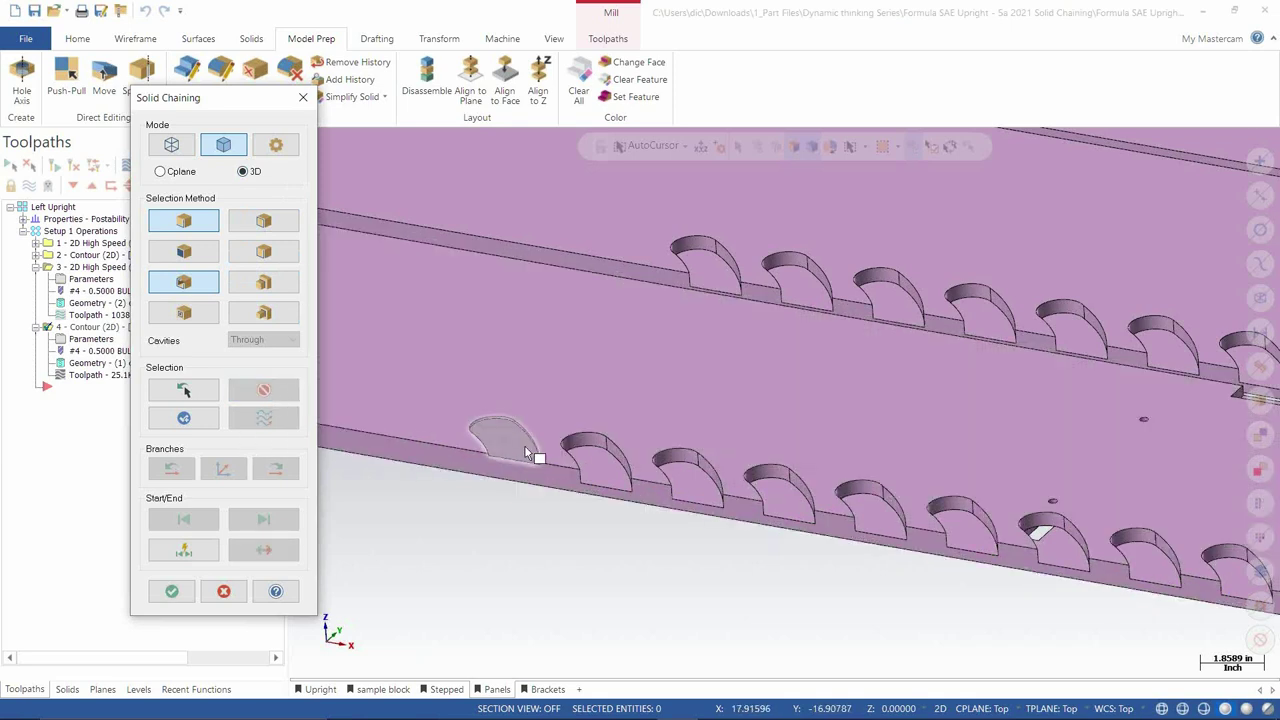
{"action": "left_click", "coordinate": [601, 481]}
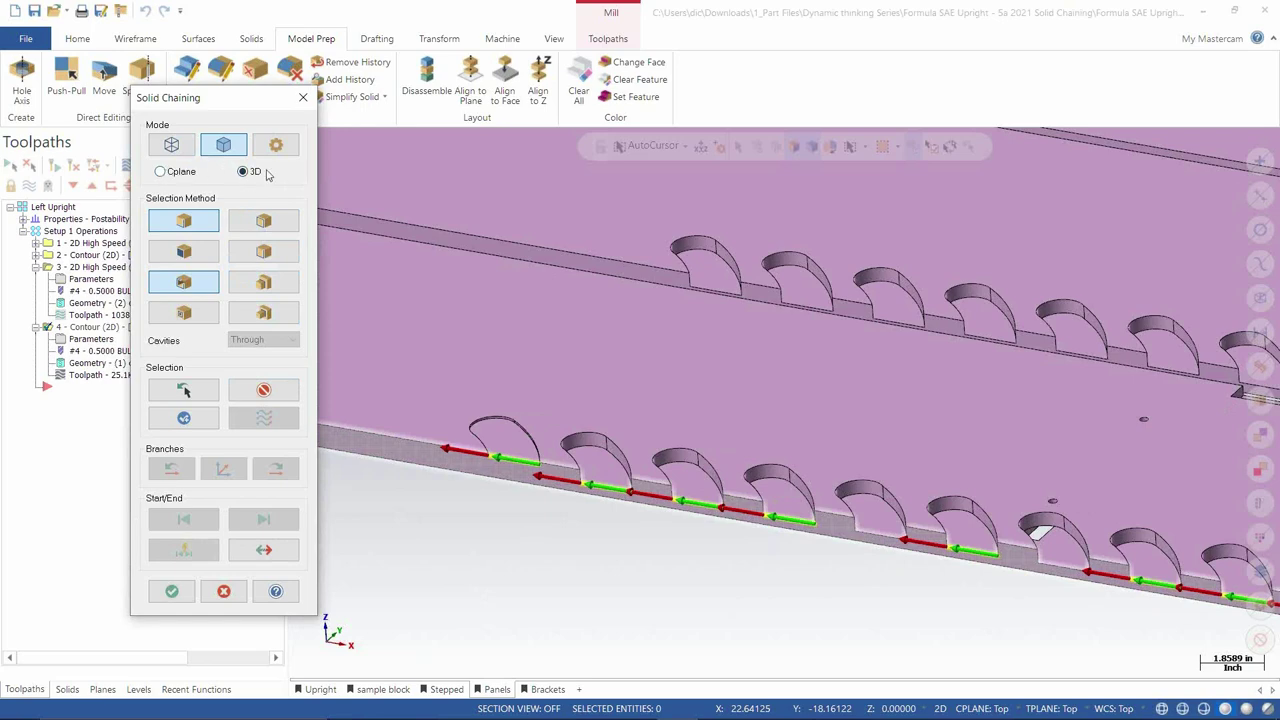
{"action": "middle_click_drag", "start_coordinate": [520, 440], "coordinate": [545, 415]}
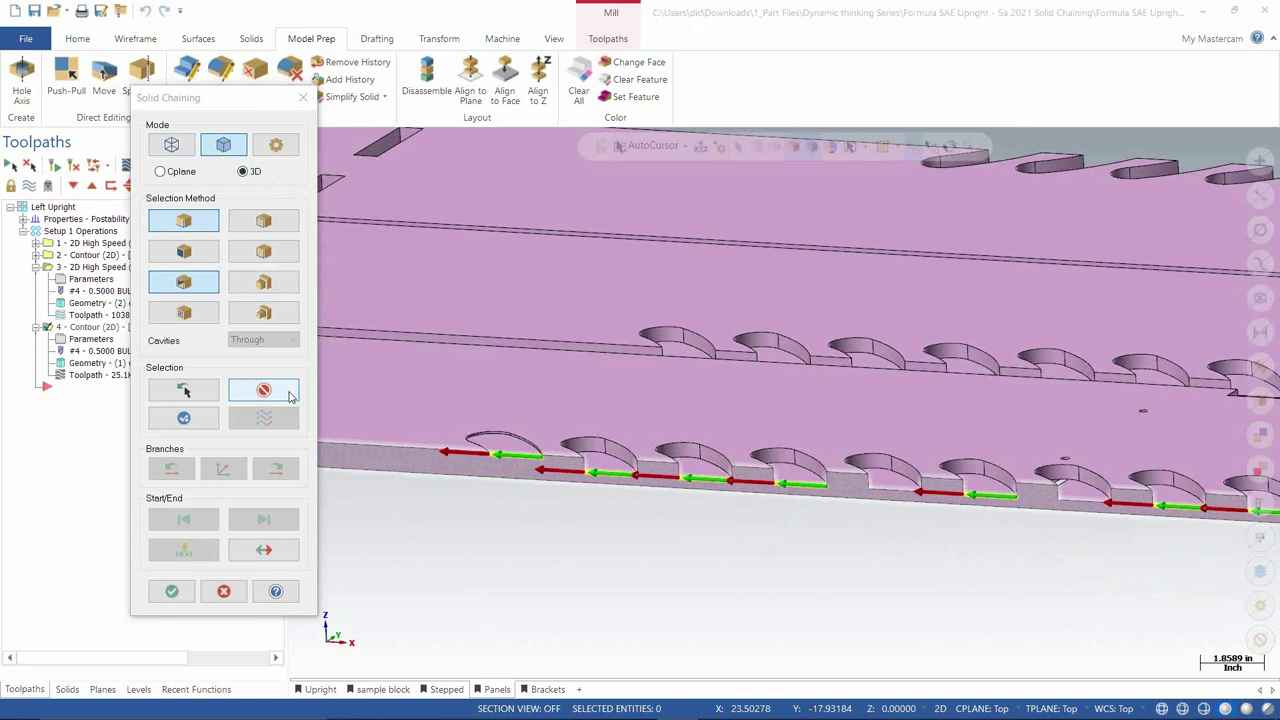
Step: Clear and rechain the lower row's lobe bottom edges in Cplane mode, inspecting from several angles
{"action": "left_click", "coordinate": [264, 391]}
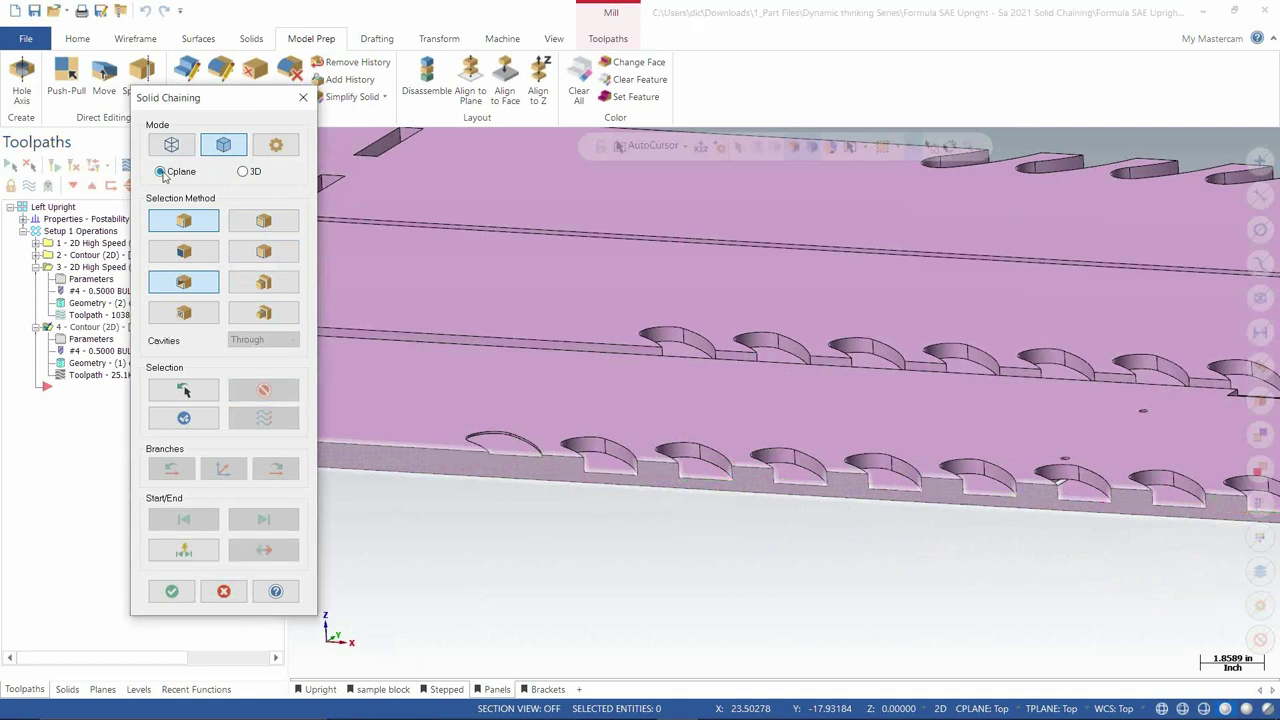
{"action": "left_click", "coordinate": [522, 456]}
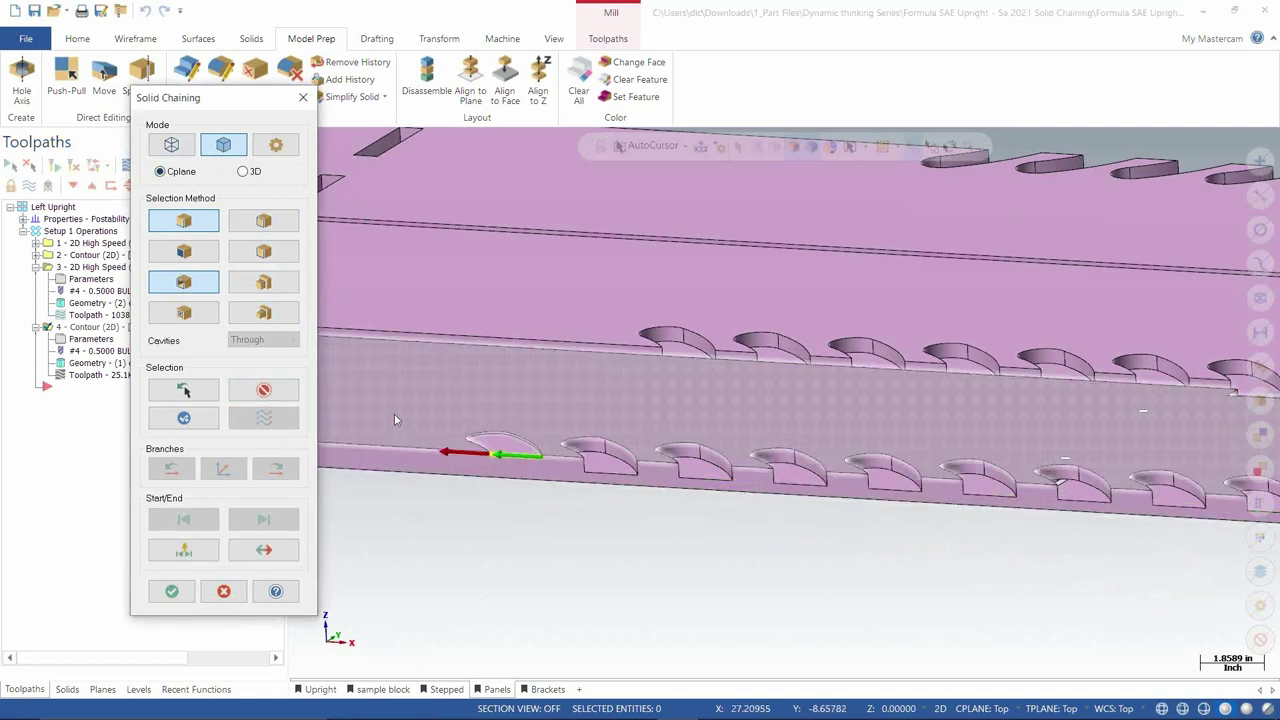
{"action": "left_click", "coordinate": [264, 391]}
{"action": "left_click", "coordinate": [617, 472]}
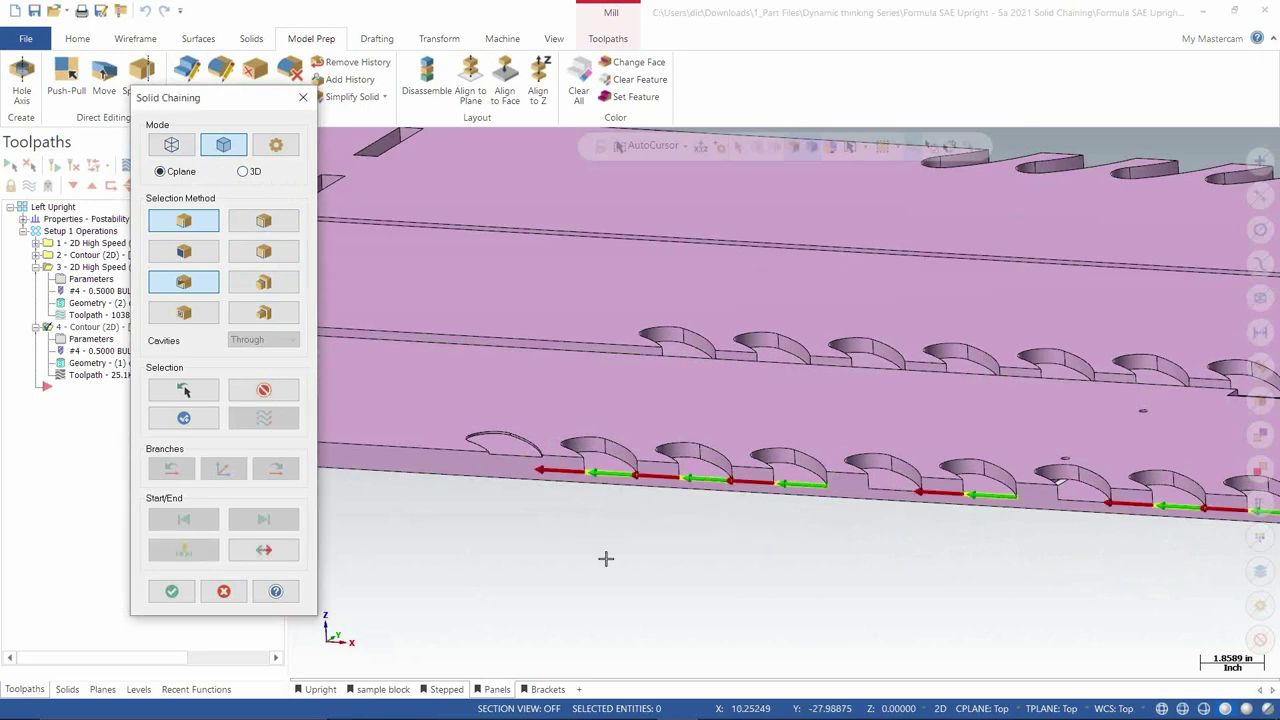
{"action": "scroll", "coordinate": [605, 558], "scroll_direction": "down", "scroll_amount": 3}
{"action": "middle_click_drag", "start_coordinate": [605, 558], "coordinate": [716, 460]}
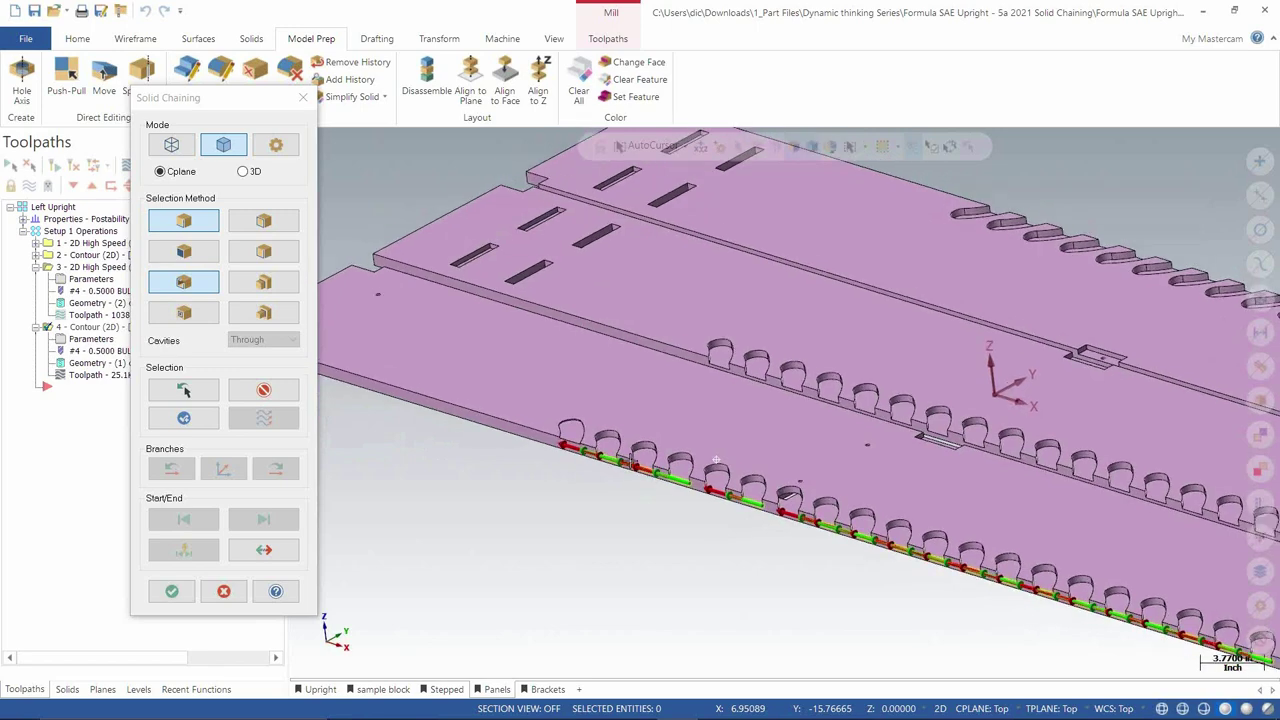
{"action": "scroll", "coordinate": [565, 425], "scroll_direction": "down", "scroll_amount": 1}
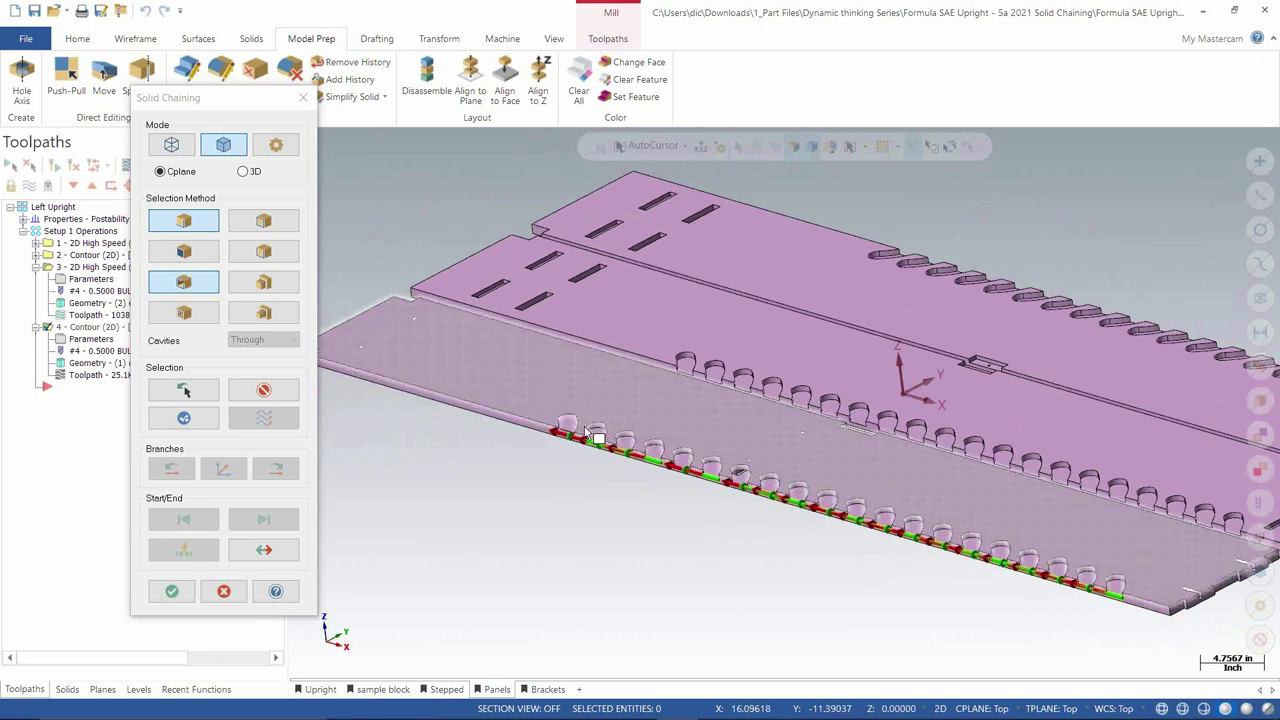
{"action": "scroll", "coordinate": [590, 437], "scroll_direction": "down", "scroll_amount": 2}
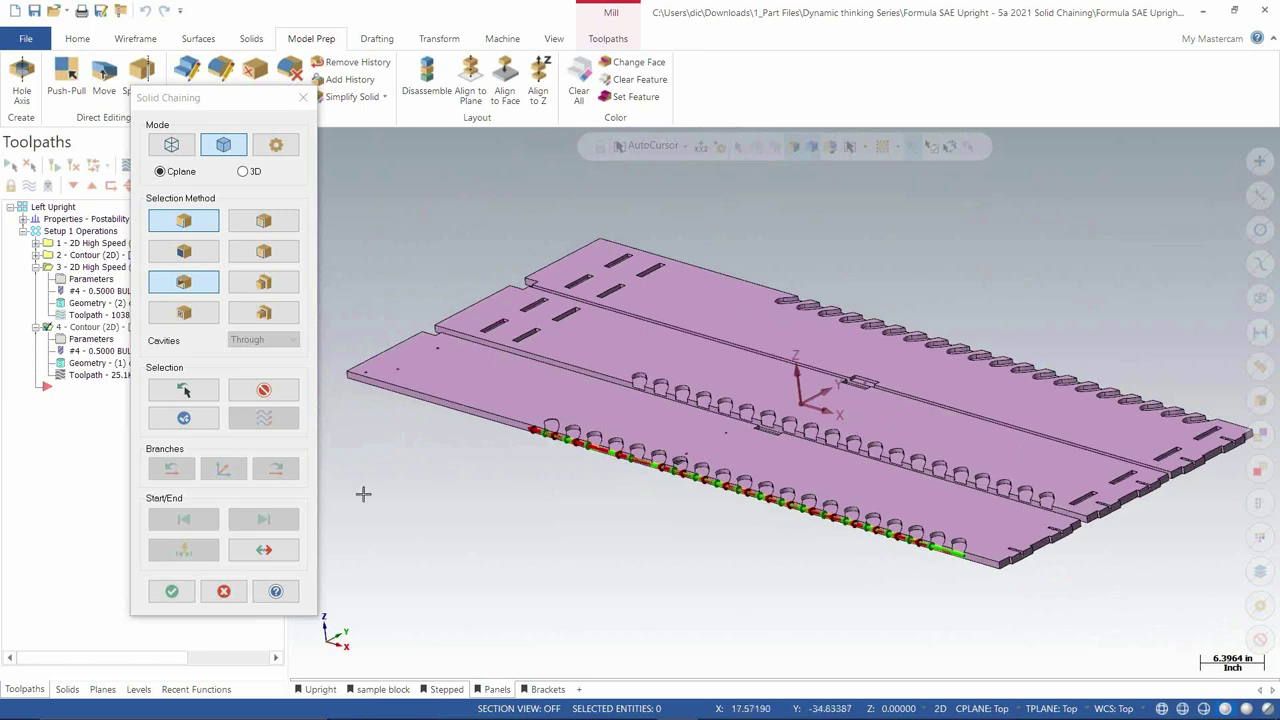
{"action": "middle_click_drag", "start_coordinate": [486, 466], "coordinate": [509, 503]}
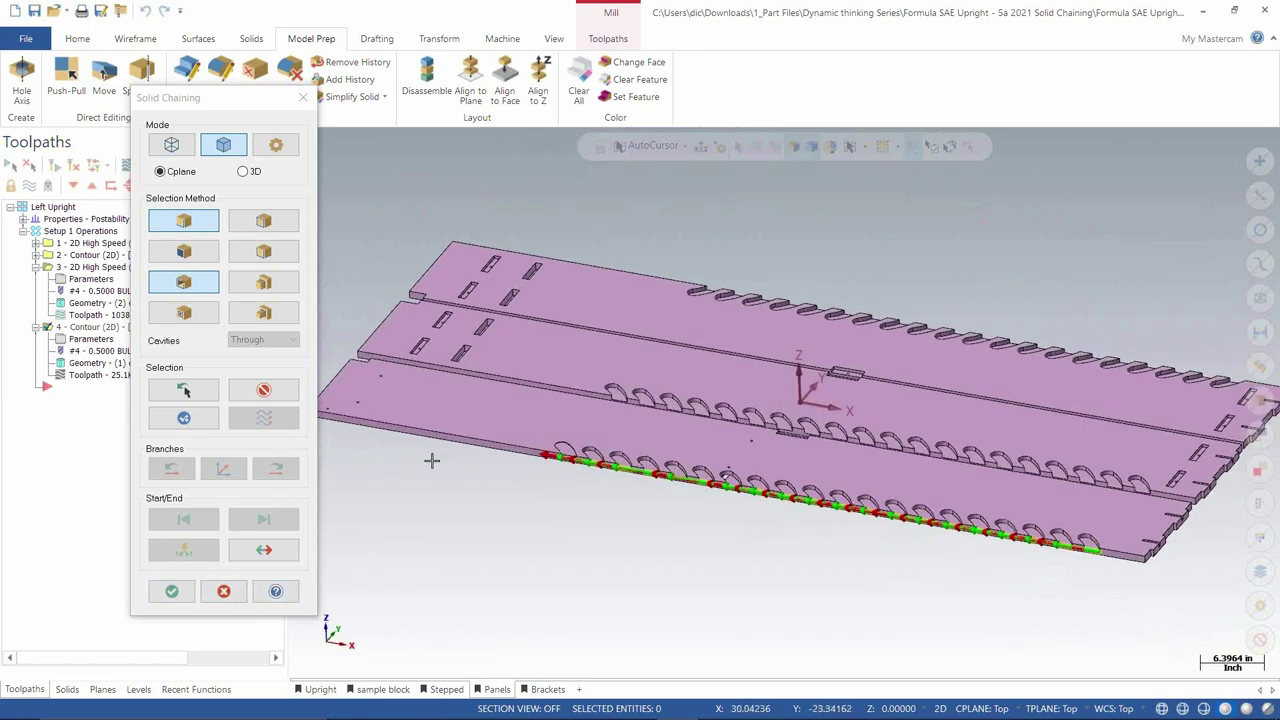
{"action": "middle_click_drag", "start_coordinate": [690, 480], "coordinate": [1107, 595]}
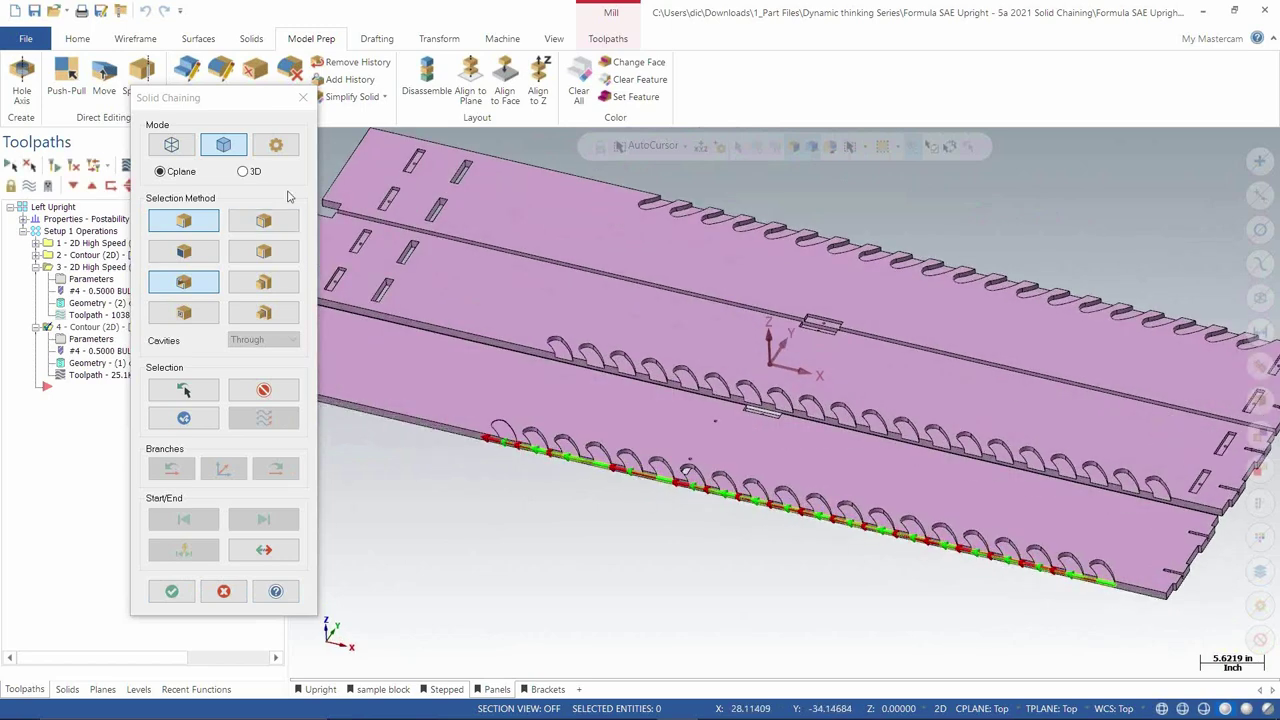
{"action": "left_click_drag", "start_coordinate": [238, 104], "coordinate": [301, 133]}
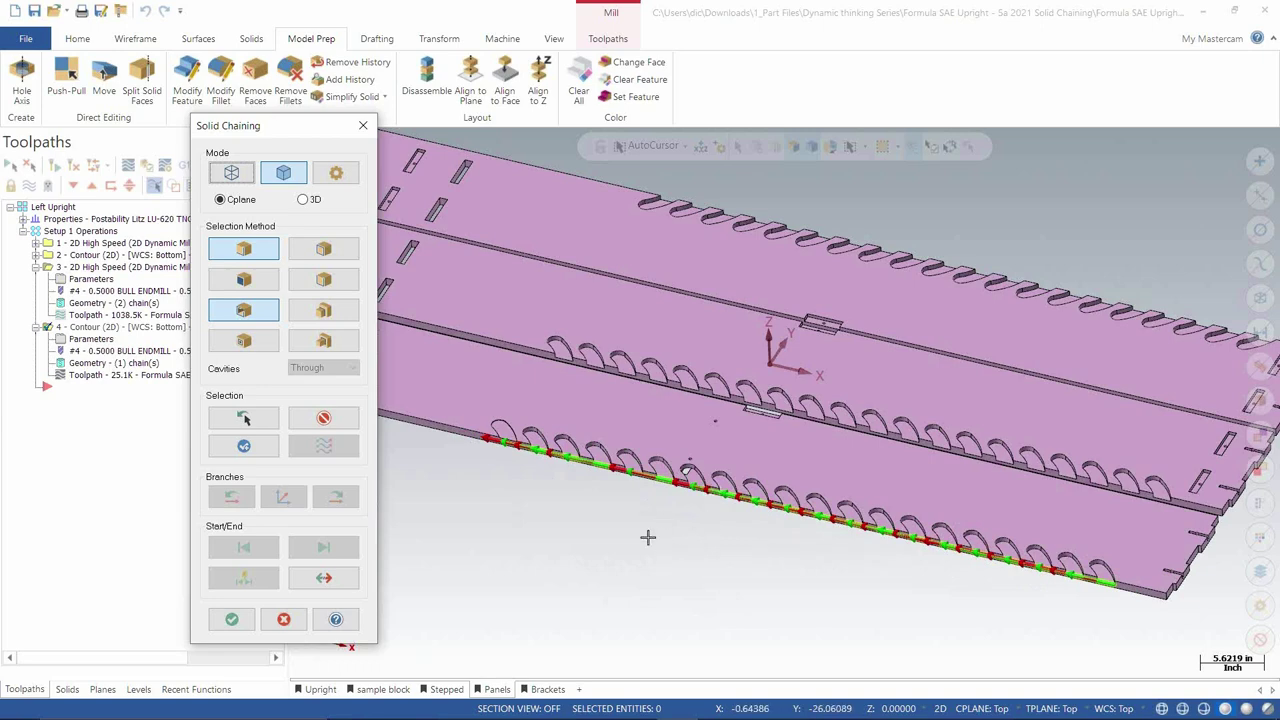
Step: Inspect the lobe-edge chain, cancel it, and close the Chain Manager with one chain kept
{"action": "scroll", "coordinate": [485, 430], "scroll_direction": "up", "scroll_amount": 4}
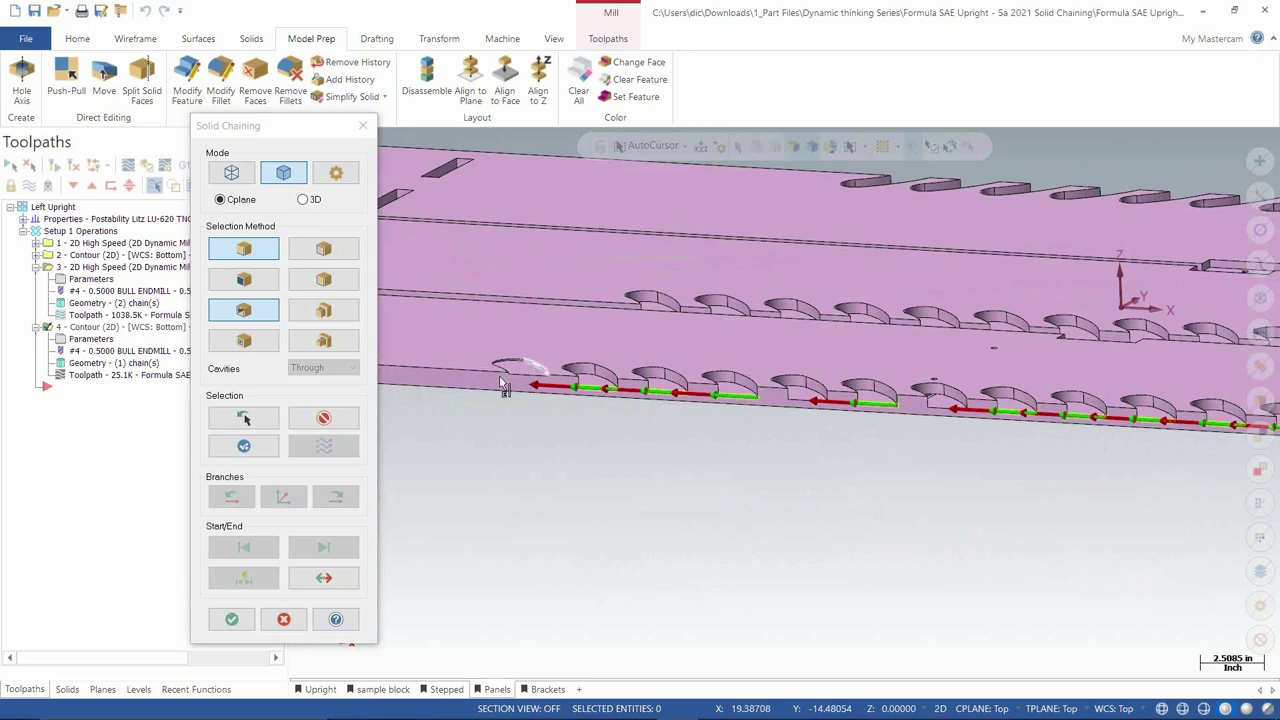
{"action": "scroll", "coordinate": [470, 398], "scroll_direction": "down", "scroll_amount": 5}
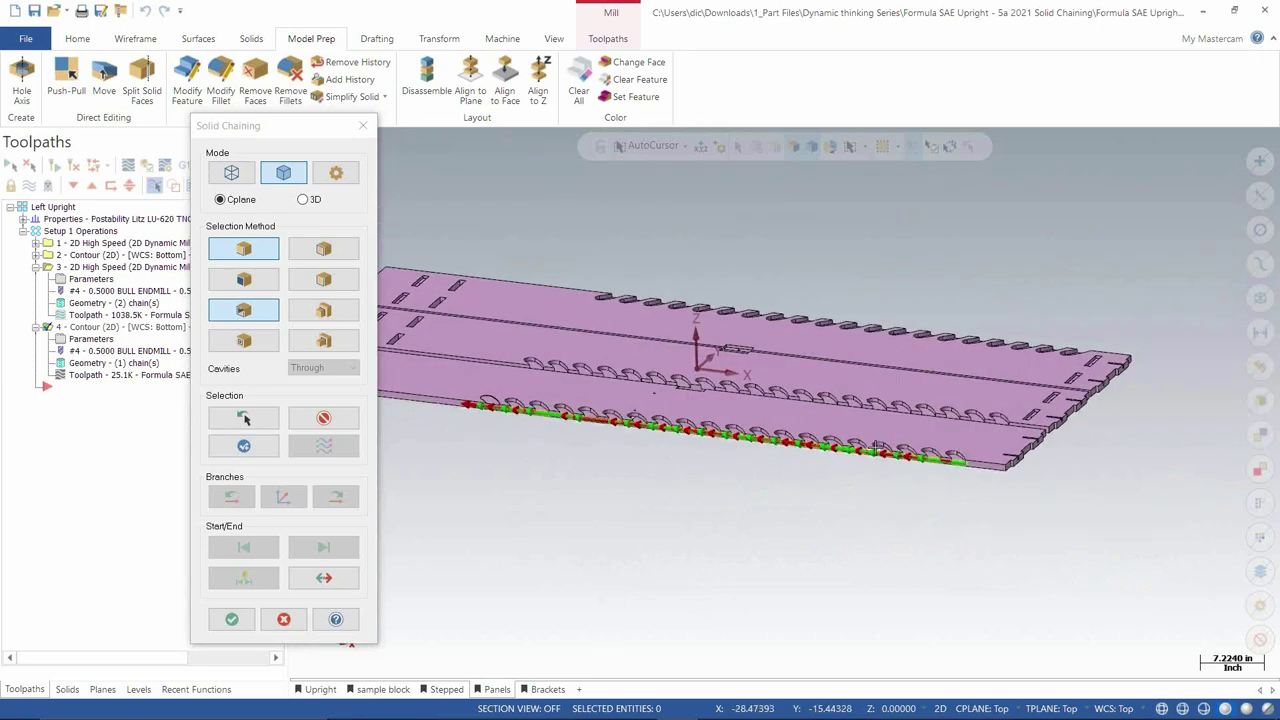
{"action": "scroll", "coordinate": [468, 470], "scroll_direction": "up", "scroll_amount": 2}
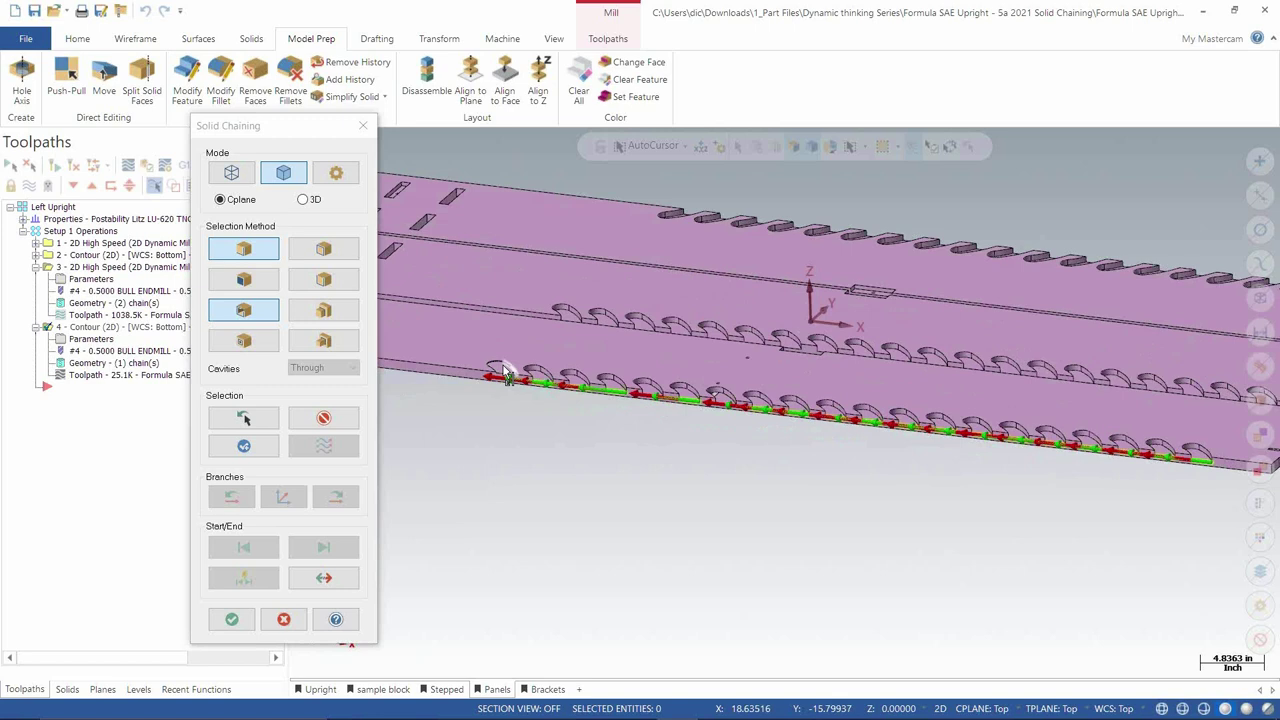
{"action": "scroll", "coordinate": [505, 373], "scroll_direction": "down", "scroll_amount": 2}
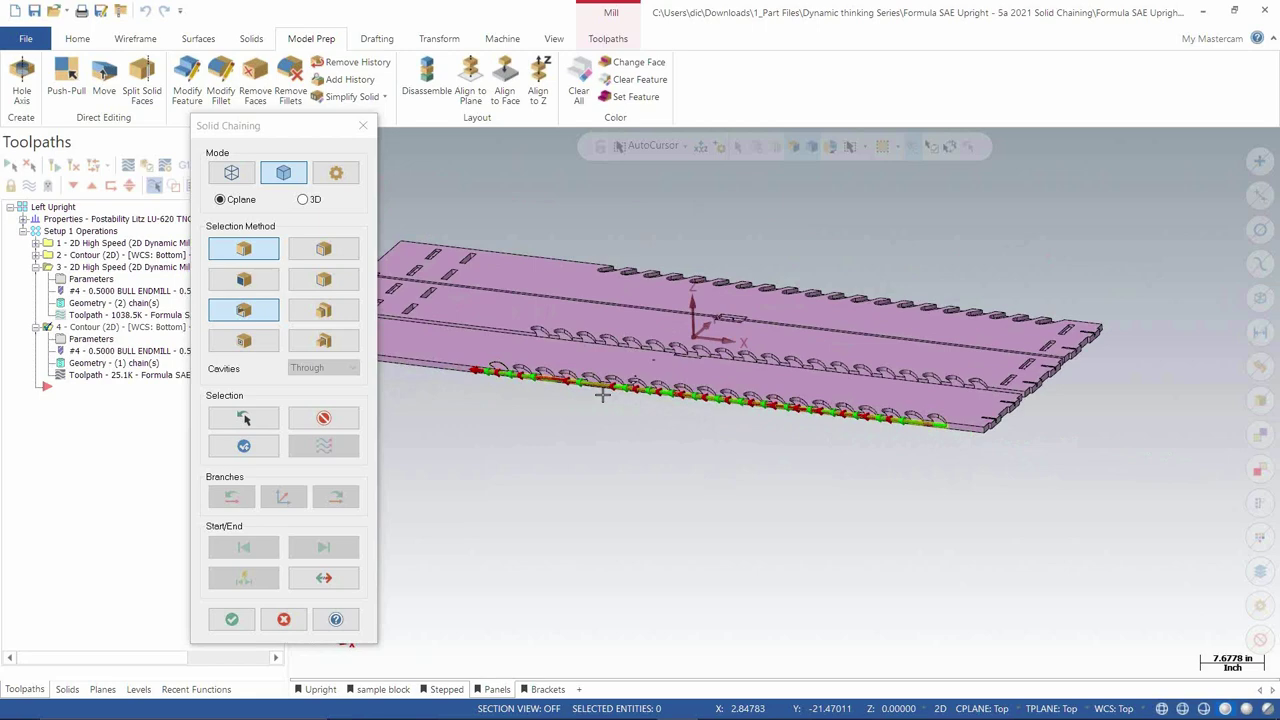
{"action": "mouse_move", "coordinate": [586, 391]}
{"action": "middle_mouse_down"}
{"action": "mouse_move", "coordinate": [568, 460]}
{"action": "mouse_move", "coordinate": [577, 411]}
{"action": "middle_mouse_up"}
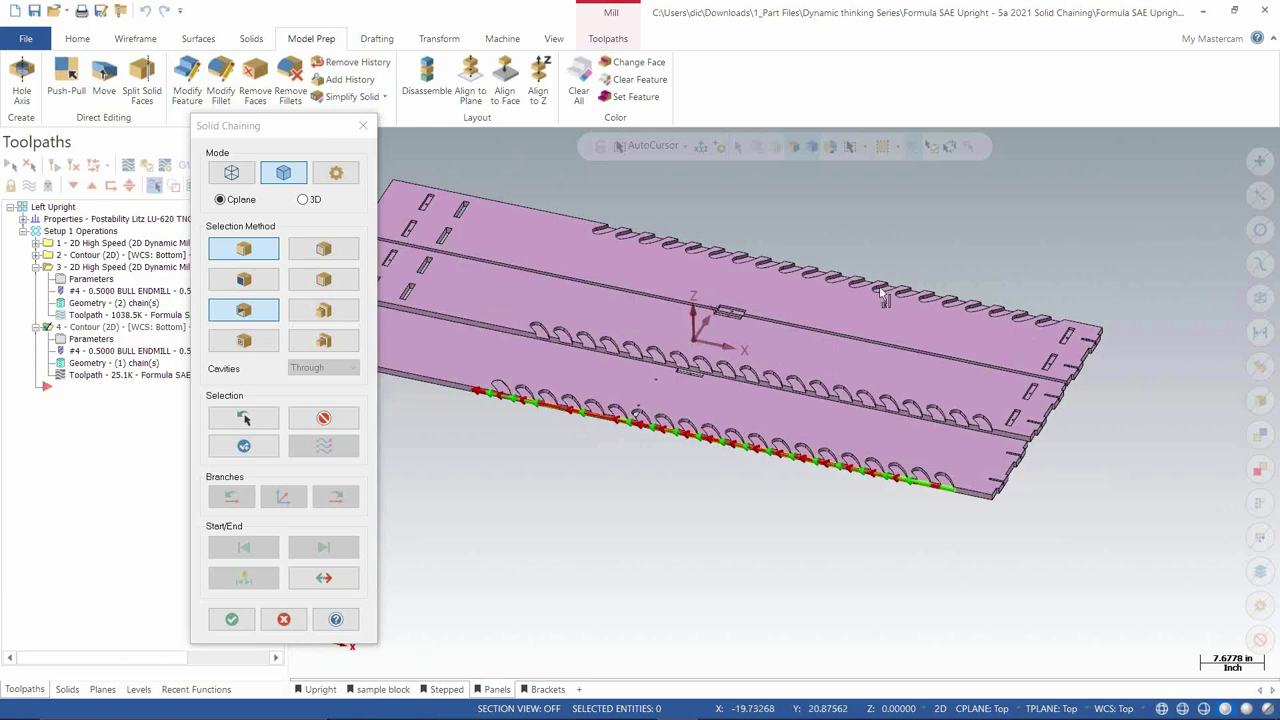
{"action": "left_click", "coordinate": [284, 620]}
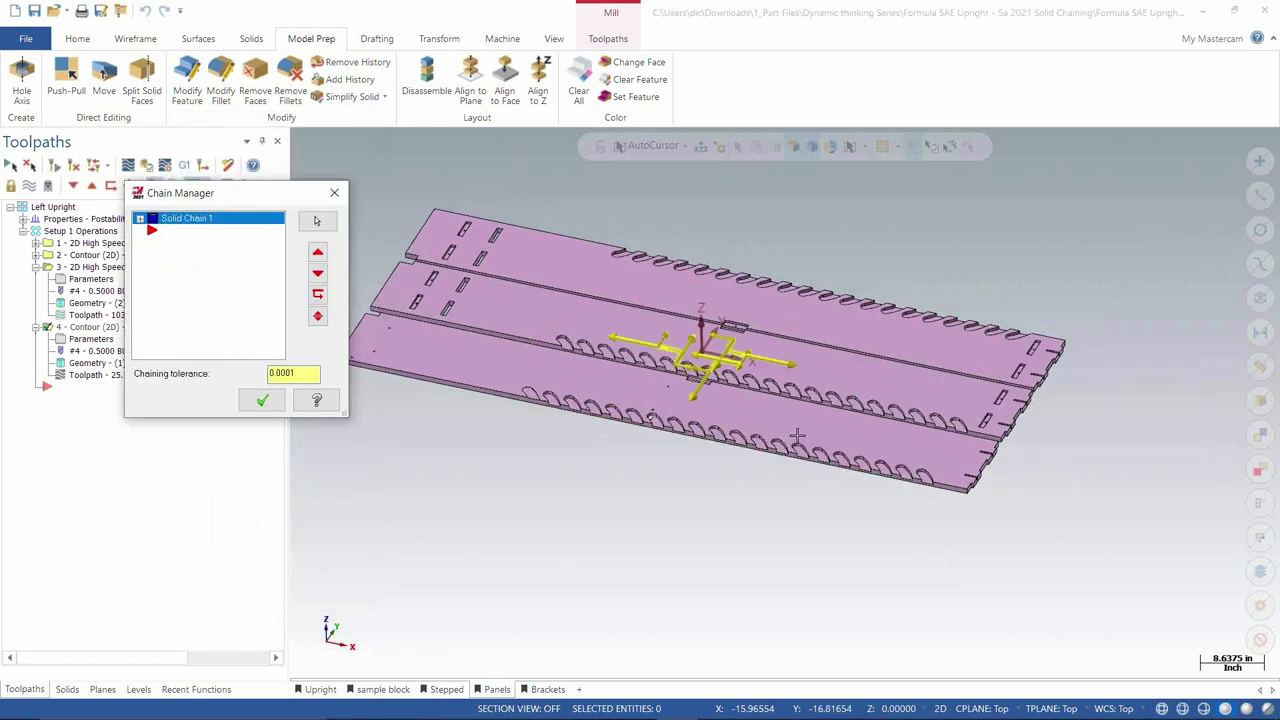
{"action": "left_click", "coordinate": [309, 398]}
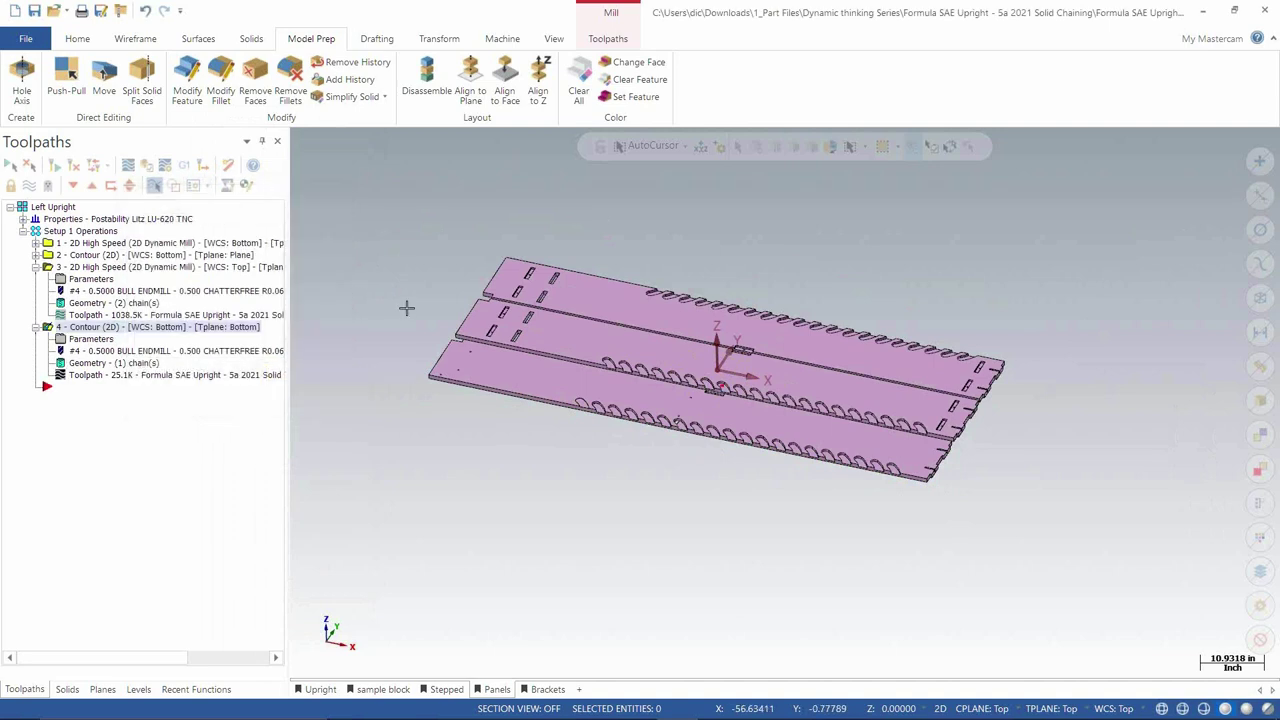